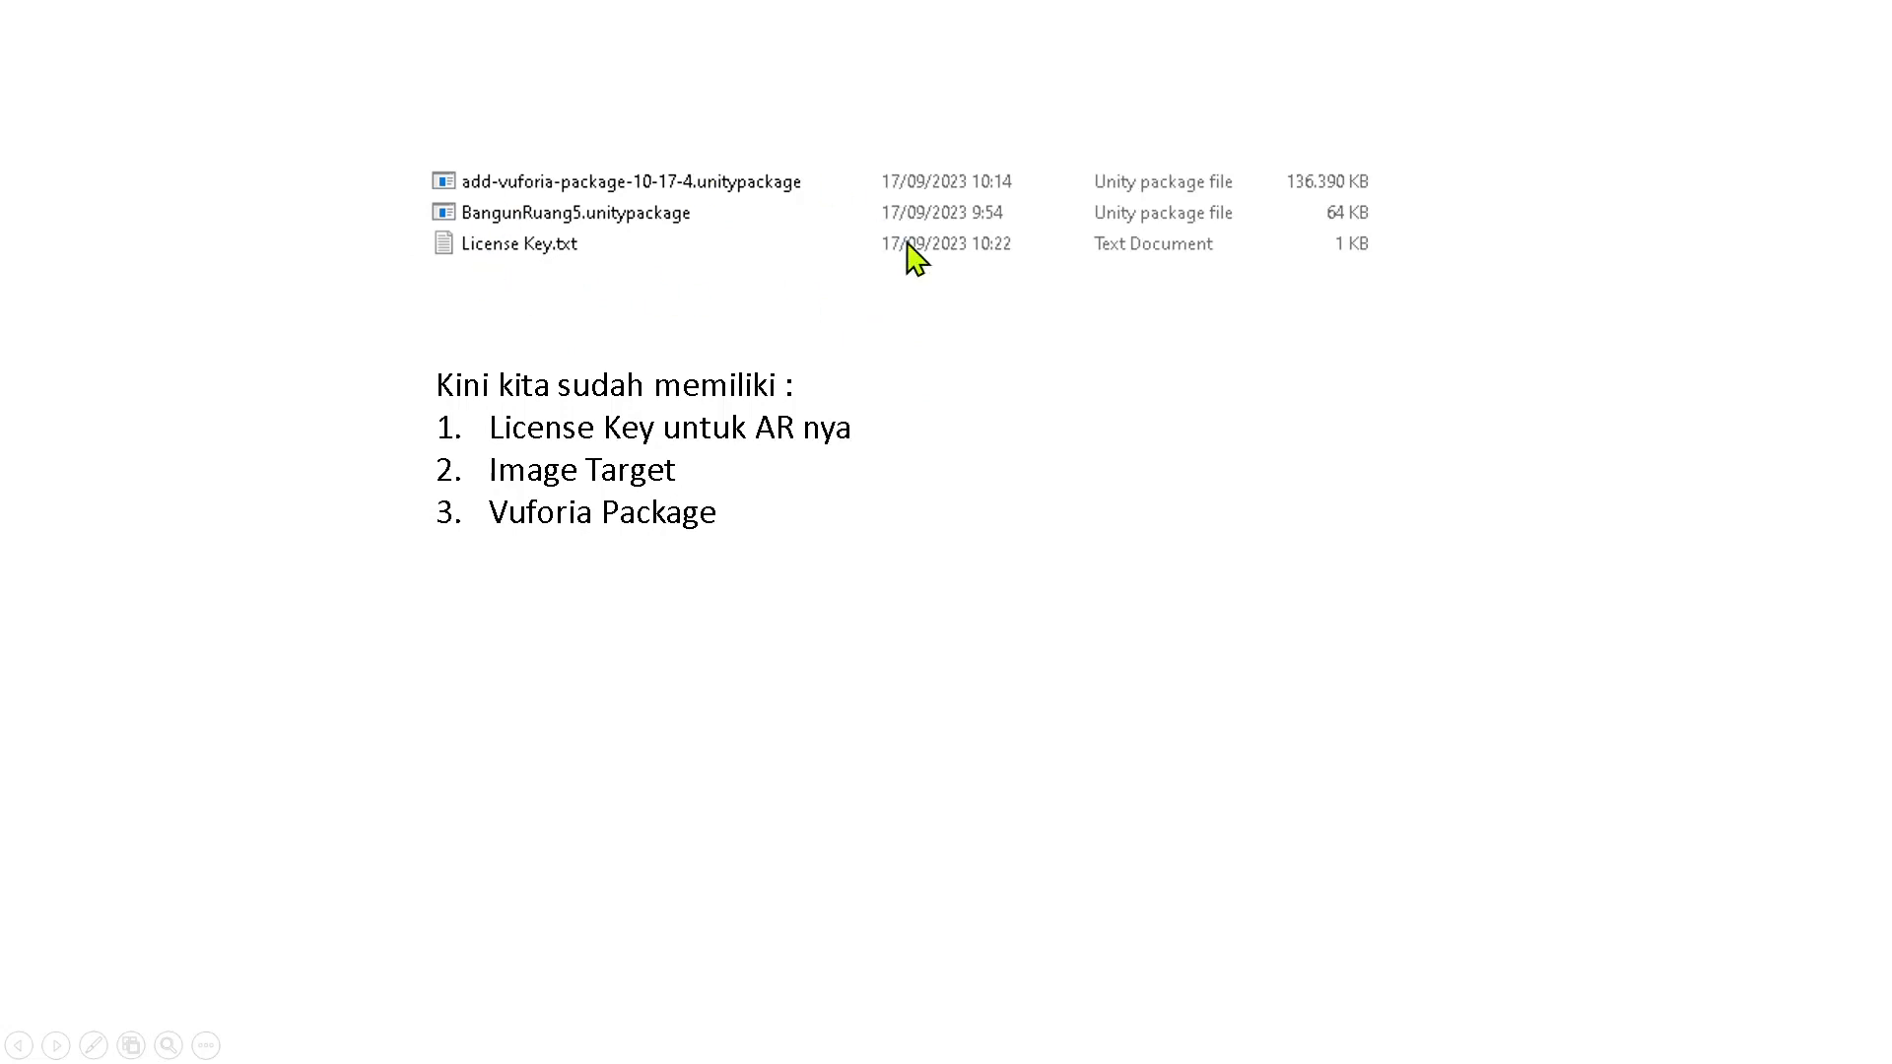
{"action": "left_click", "coordinate": [770, 437]}
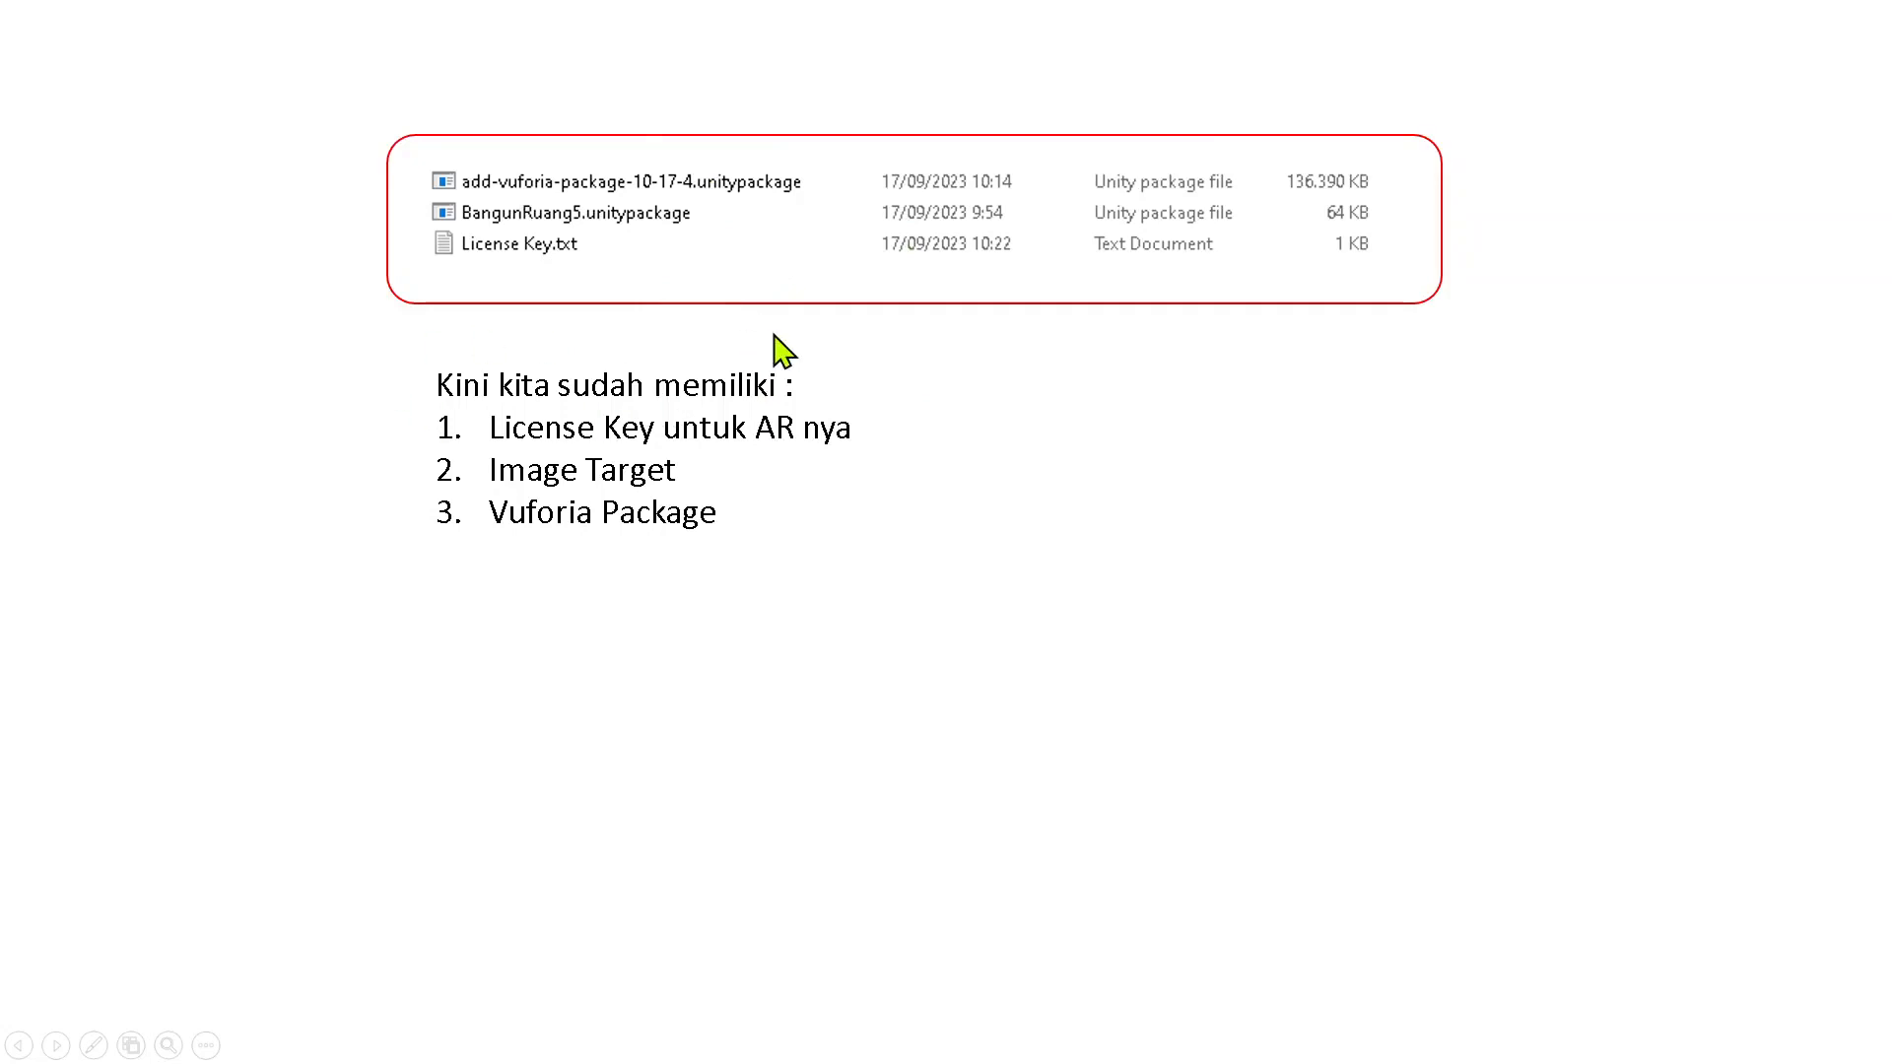
{"action": "left_click", "coordinate": [973, 404]}
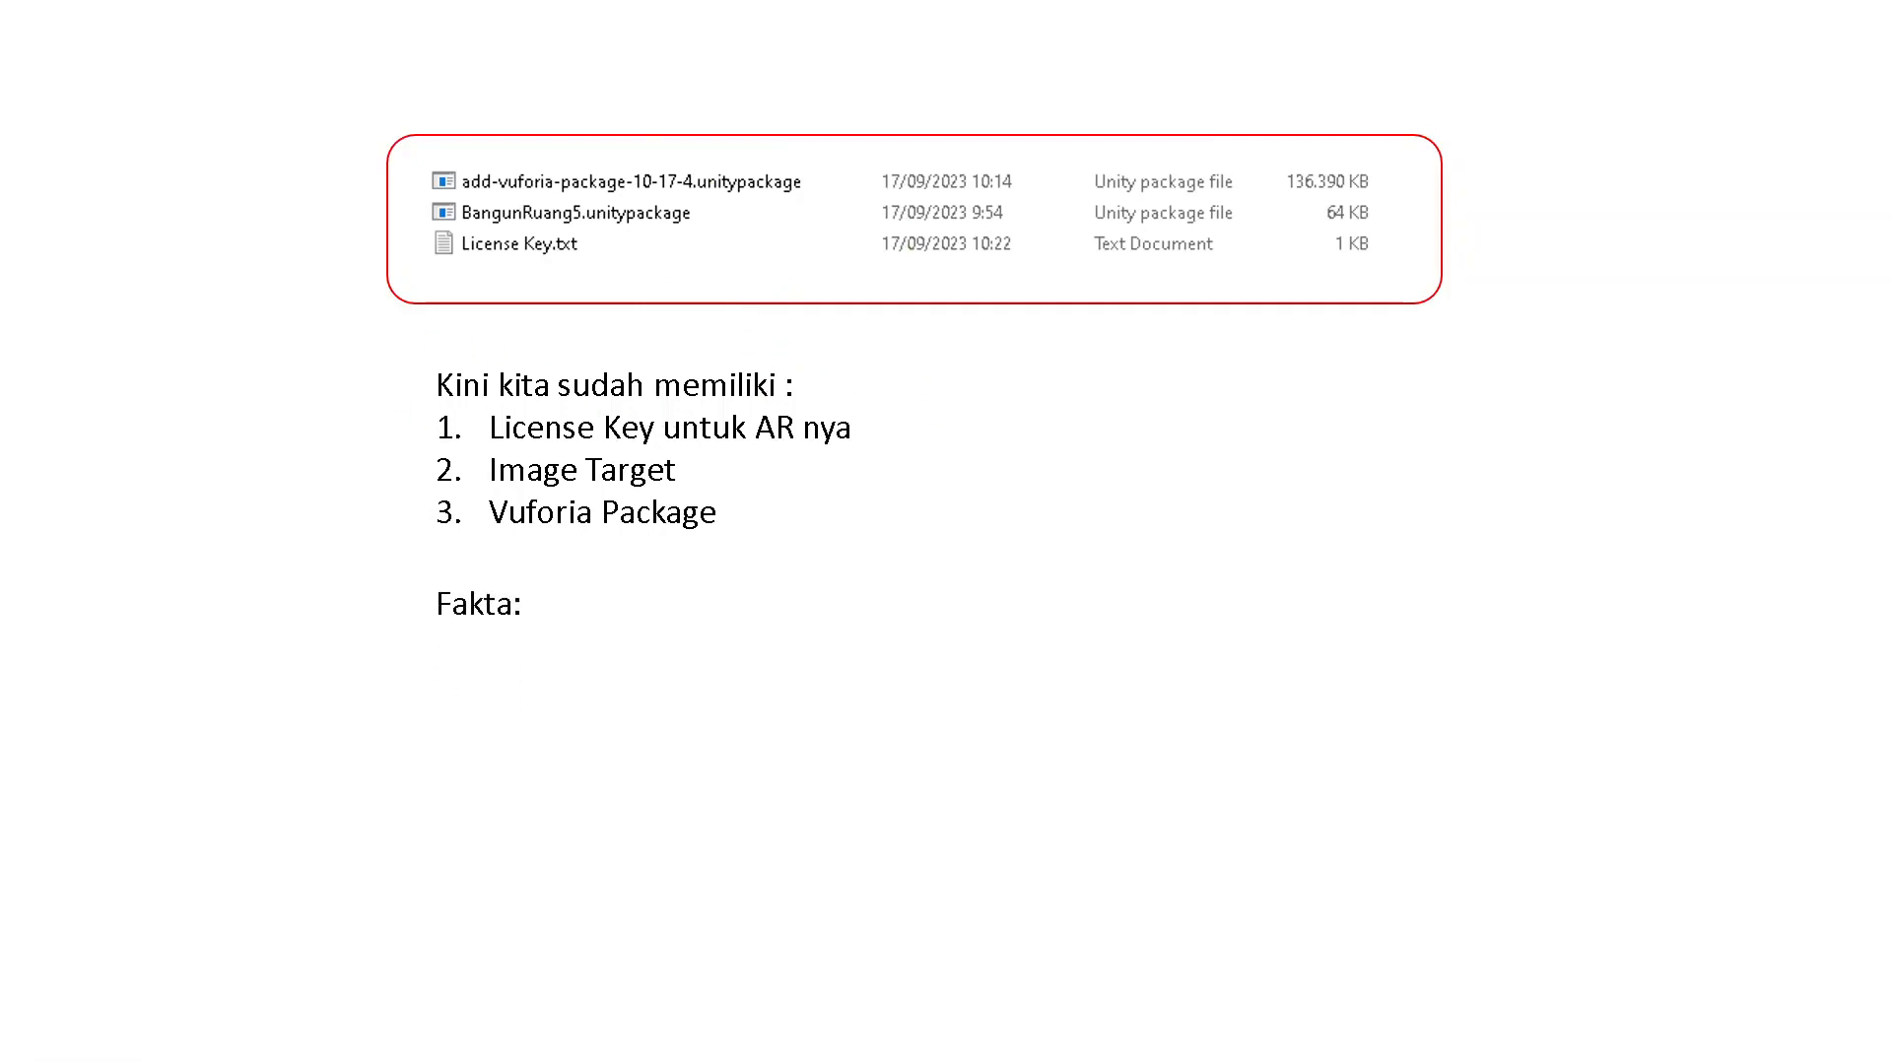
{"action": "key", "text": "Right"}
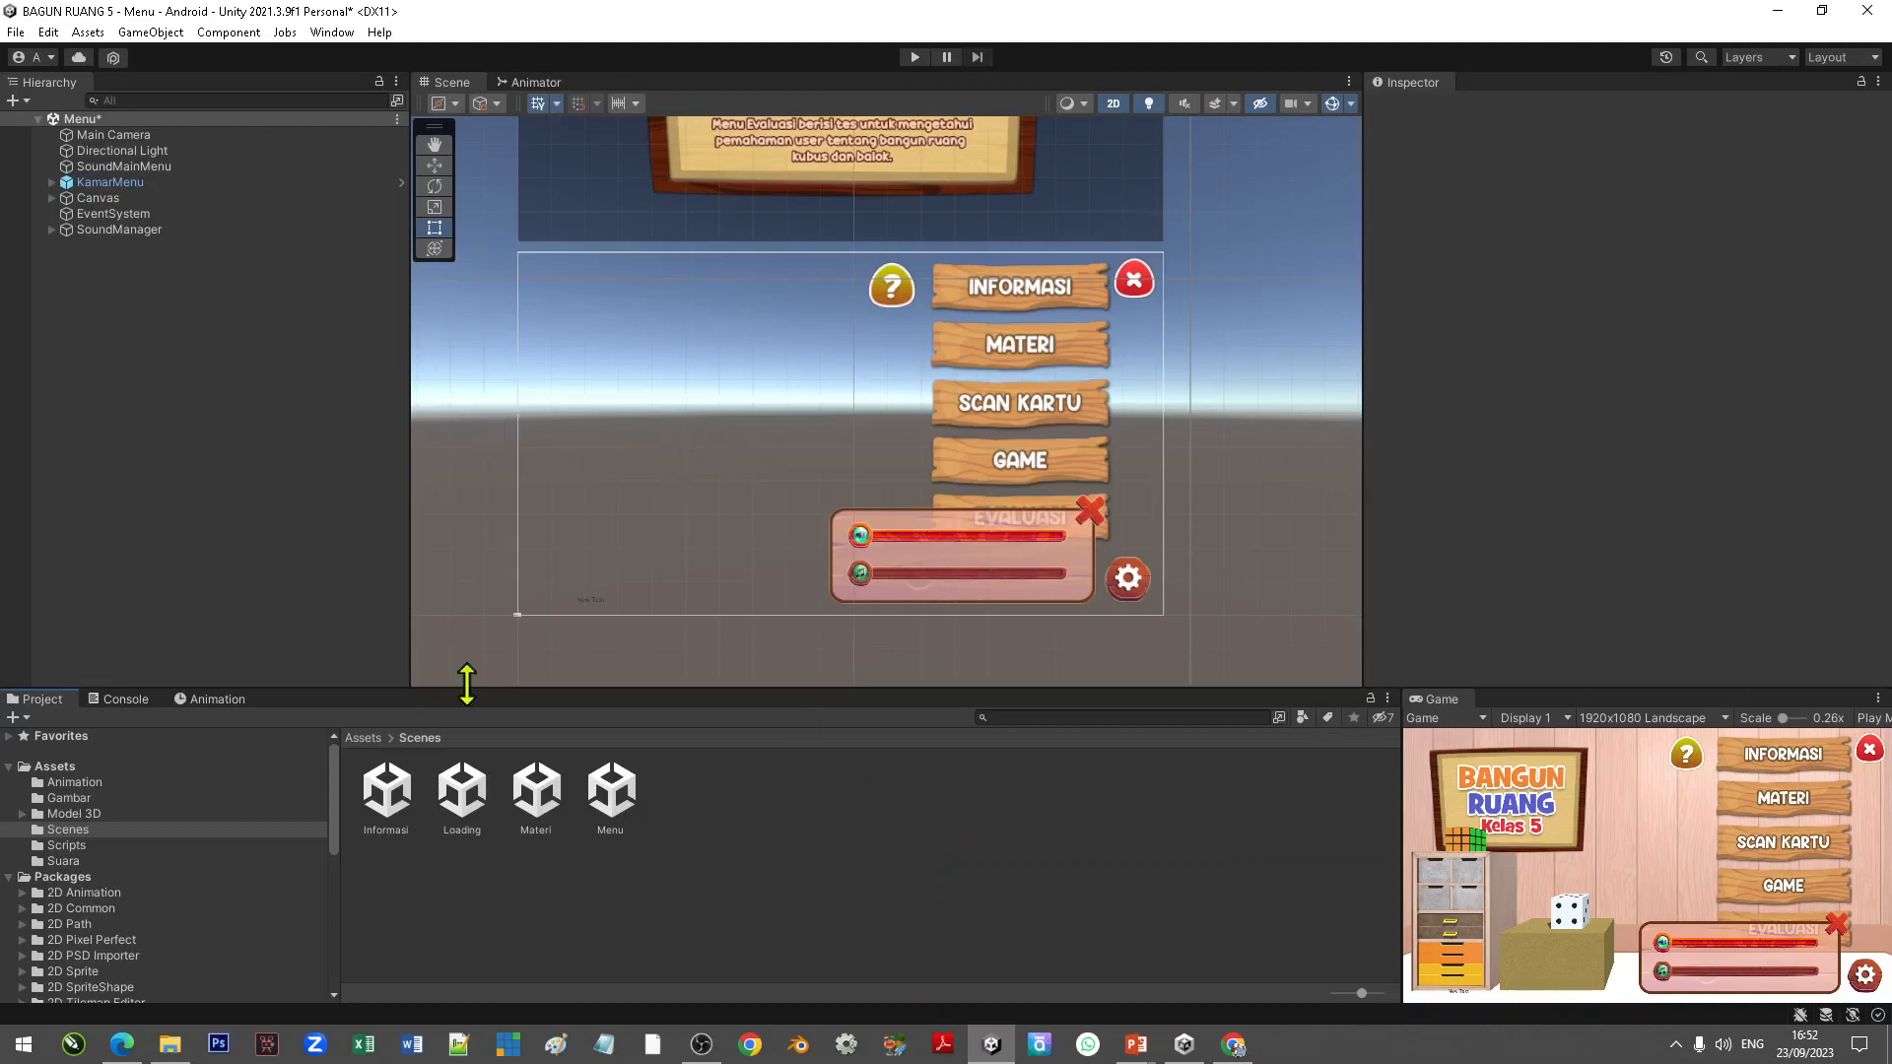
Step: Save the Menu scene
{"action": "left_click", "coordinate": [550, 803]}
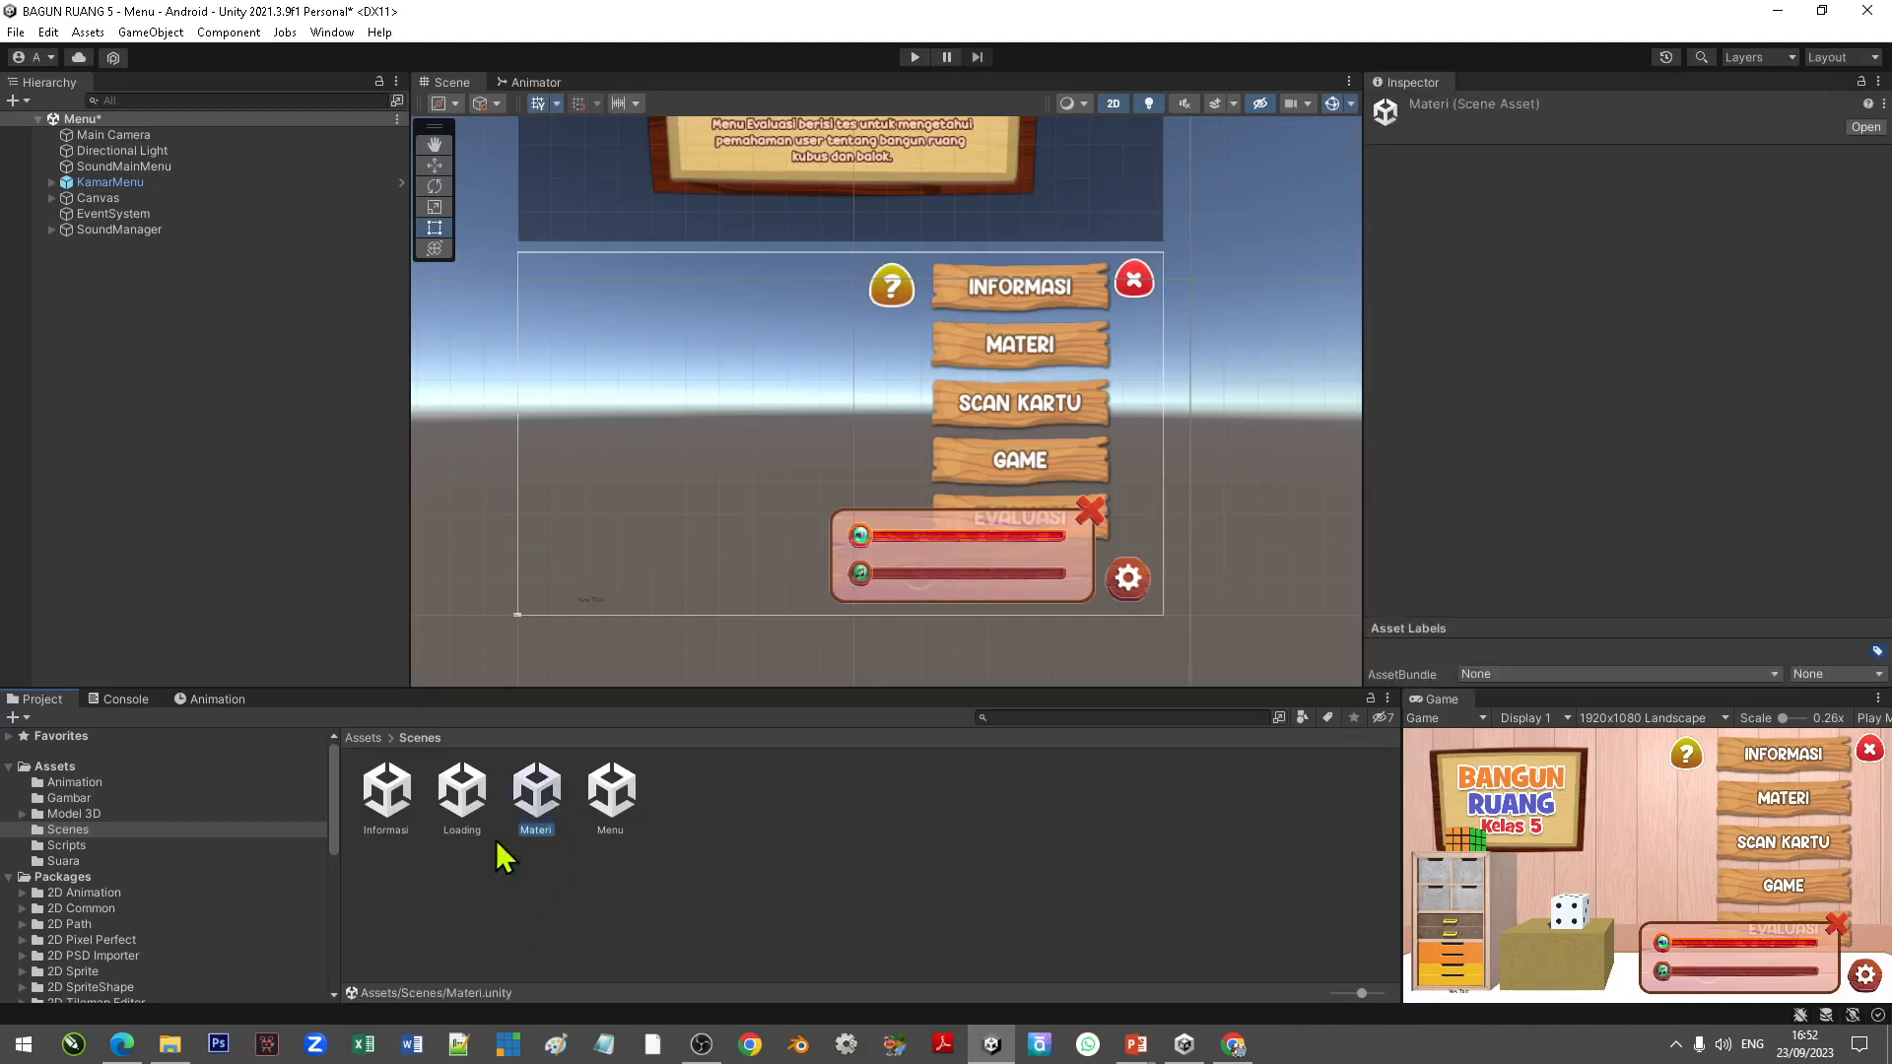
{"action": "left_click", "coordinate": [404, 801]}
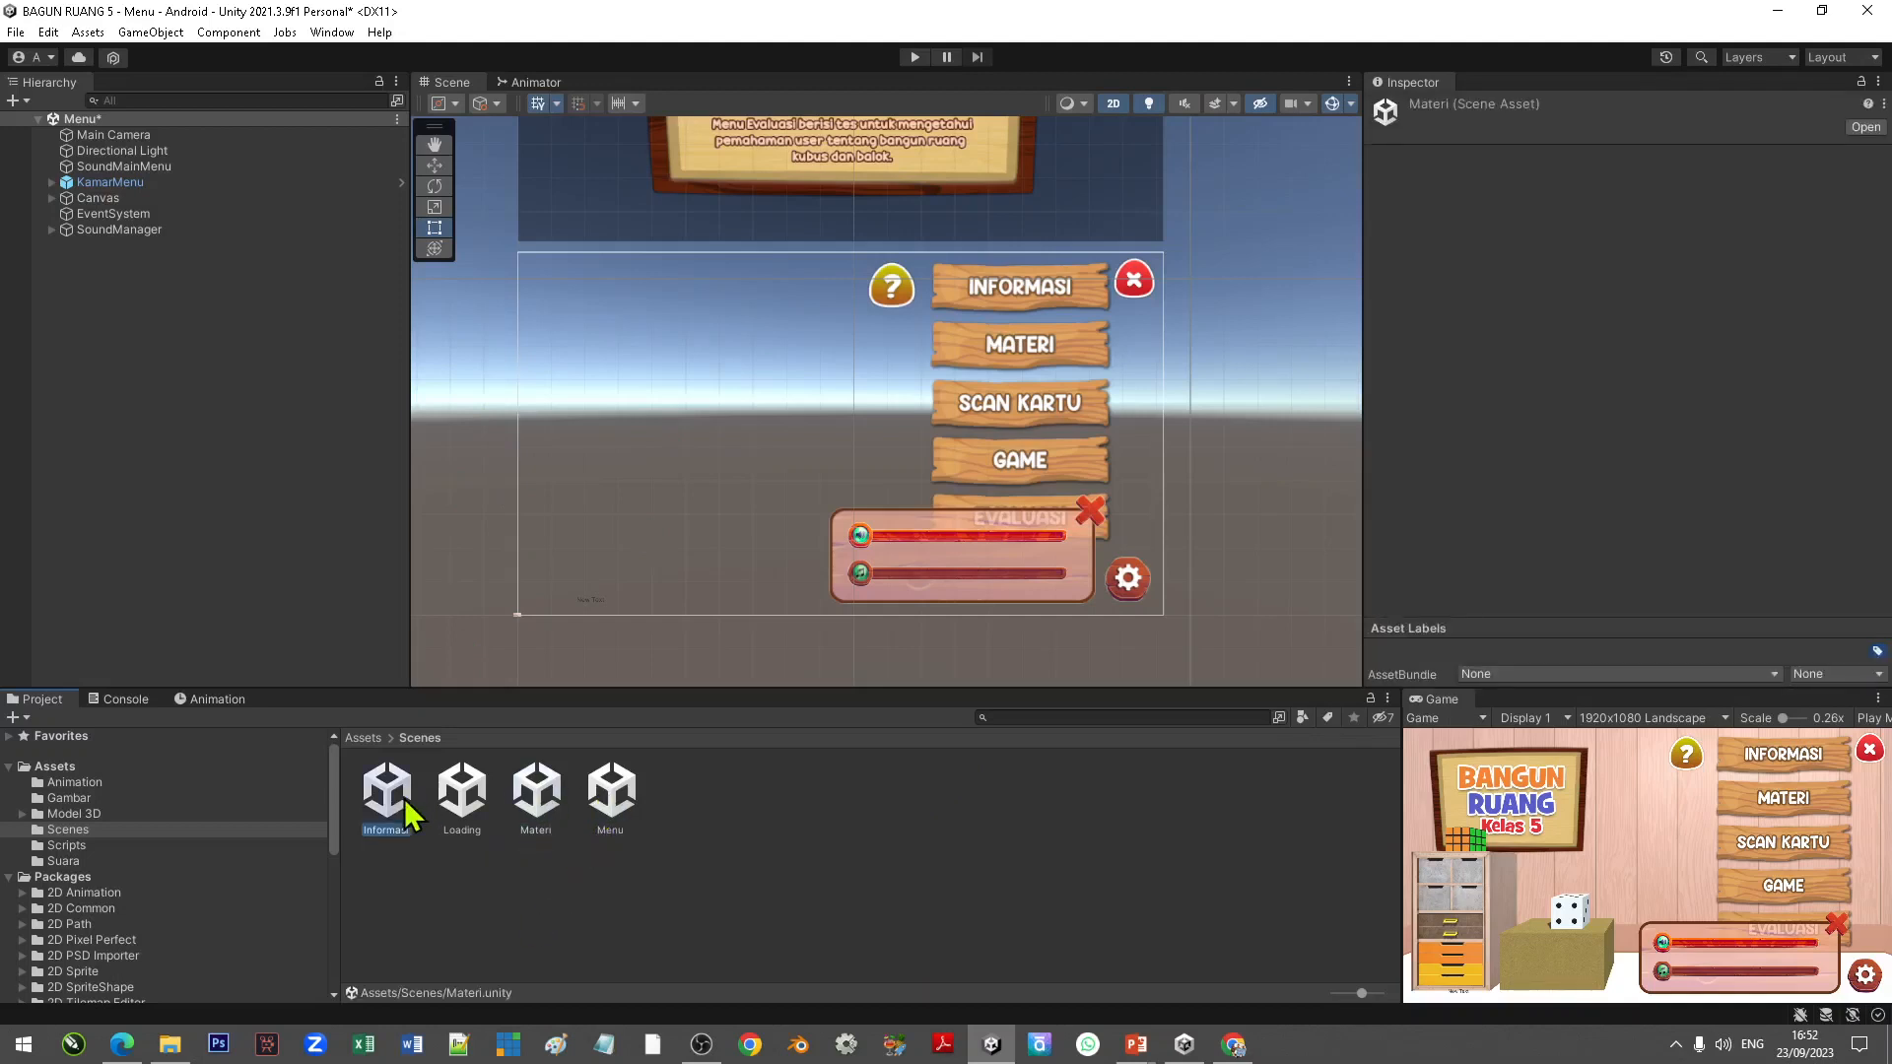
{"action": "left_click", "coordinate": [611, 790]}
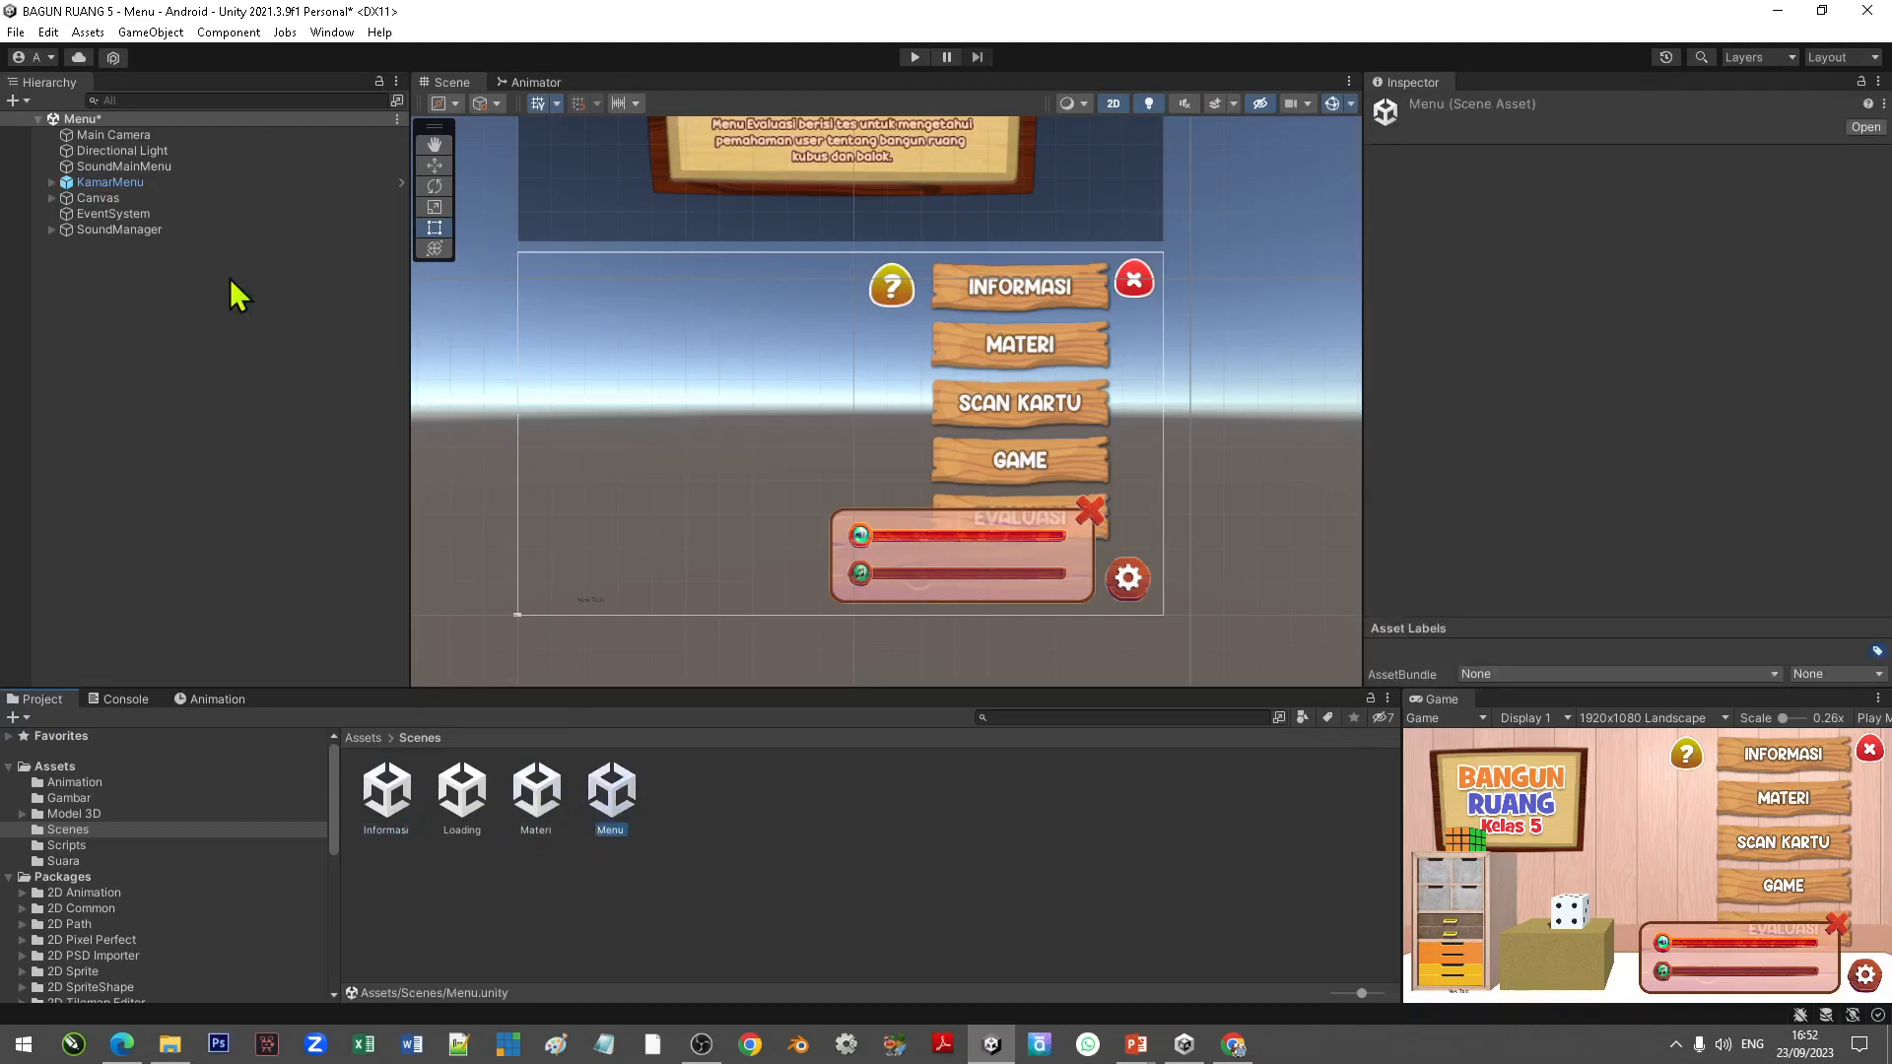
{"action": "right_click", "coordinate": [114, 122]}
{"action": "left_click", "coordinate": [158, 158]}
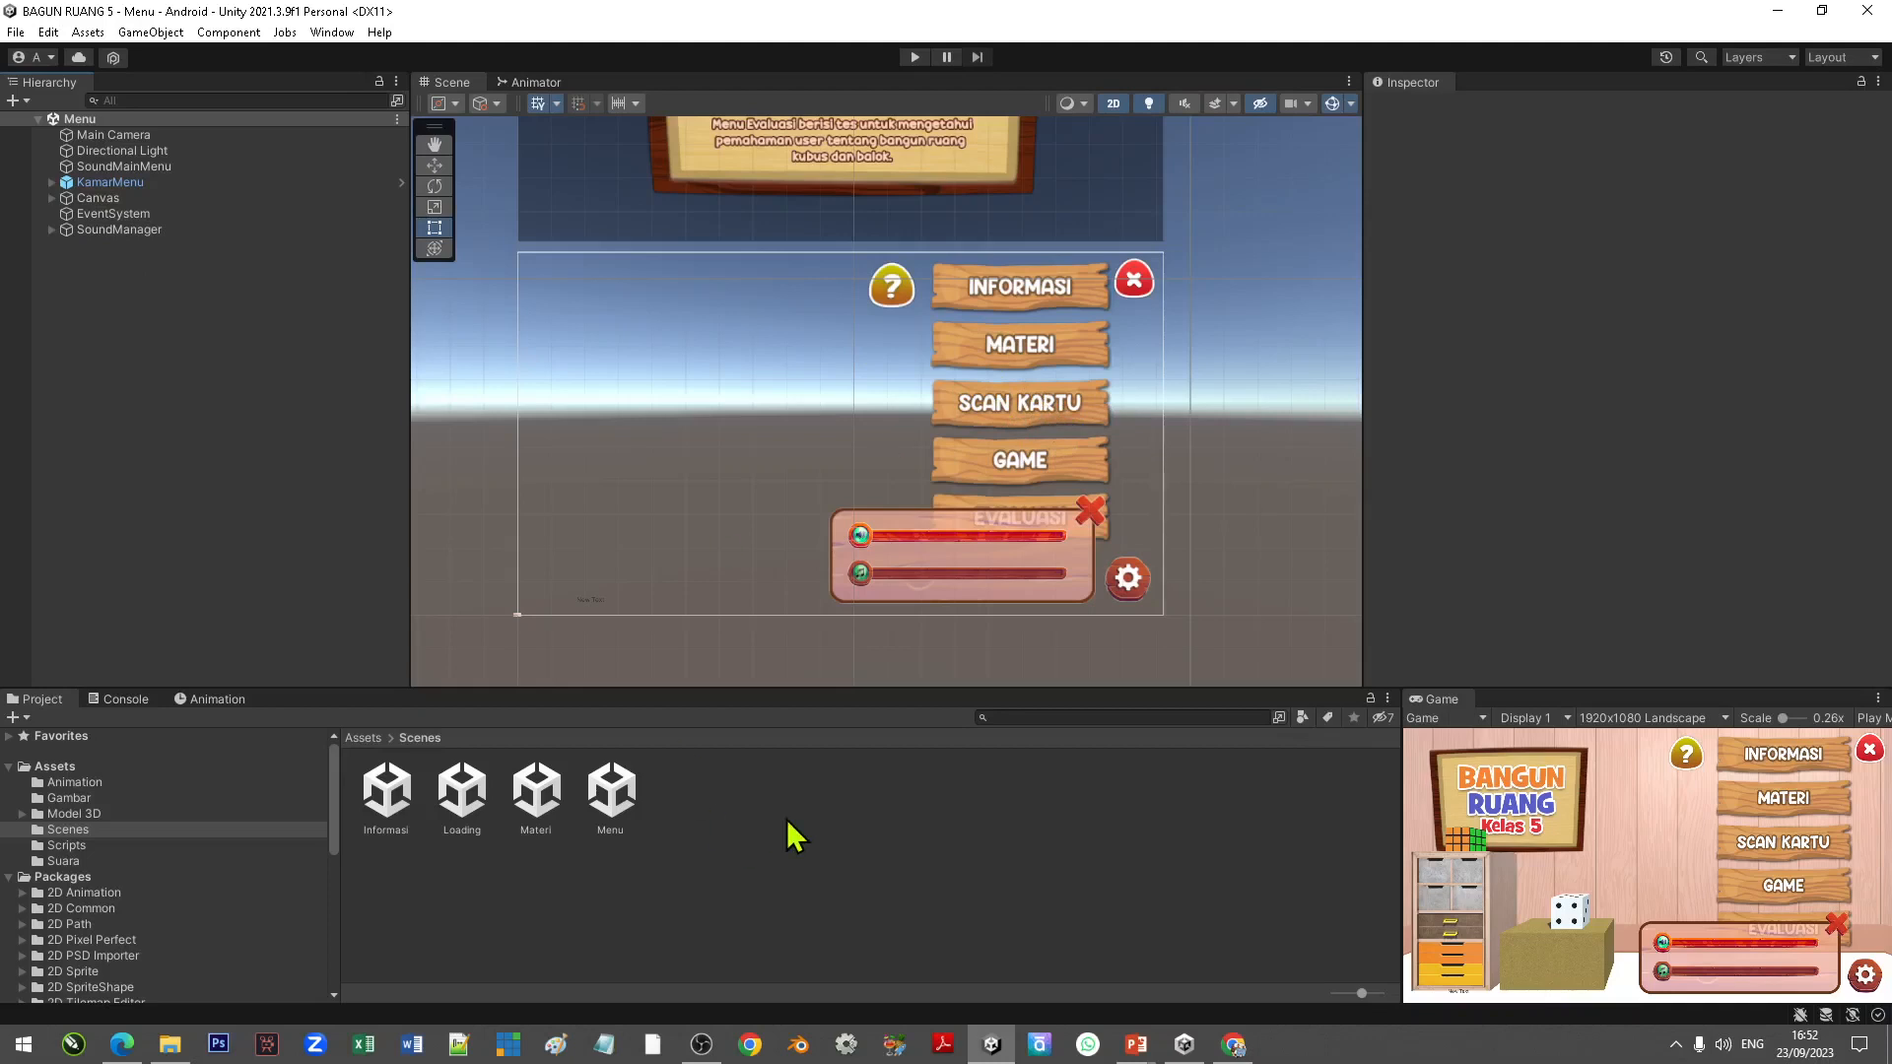
Step: Create a new scene in the Scenes folder named ScanAR
{"action": "right_click", "coordinate": [739, 843]}
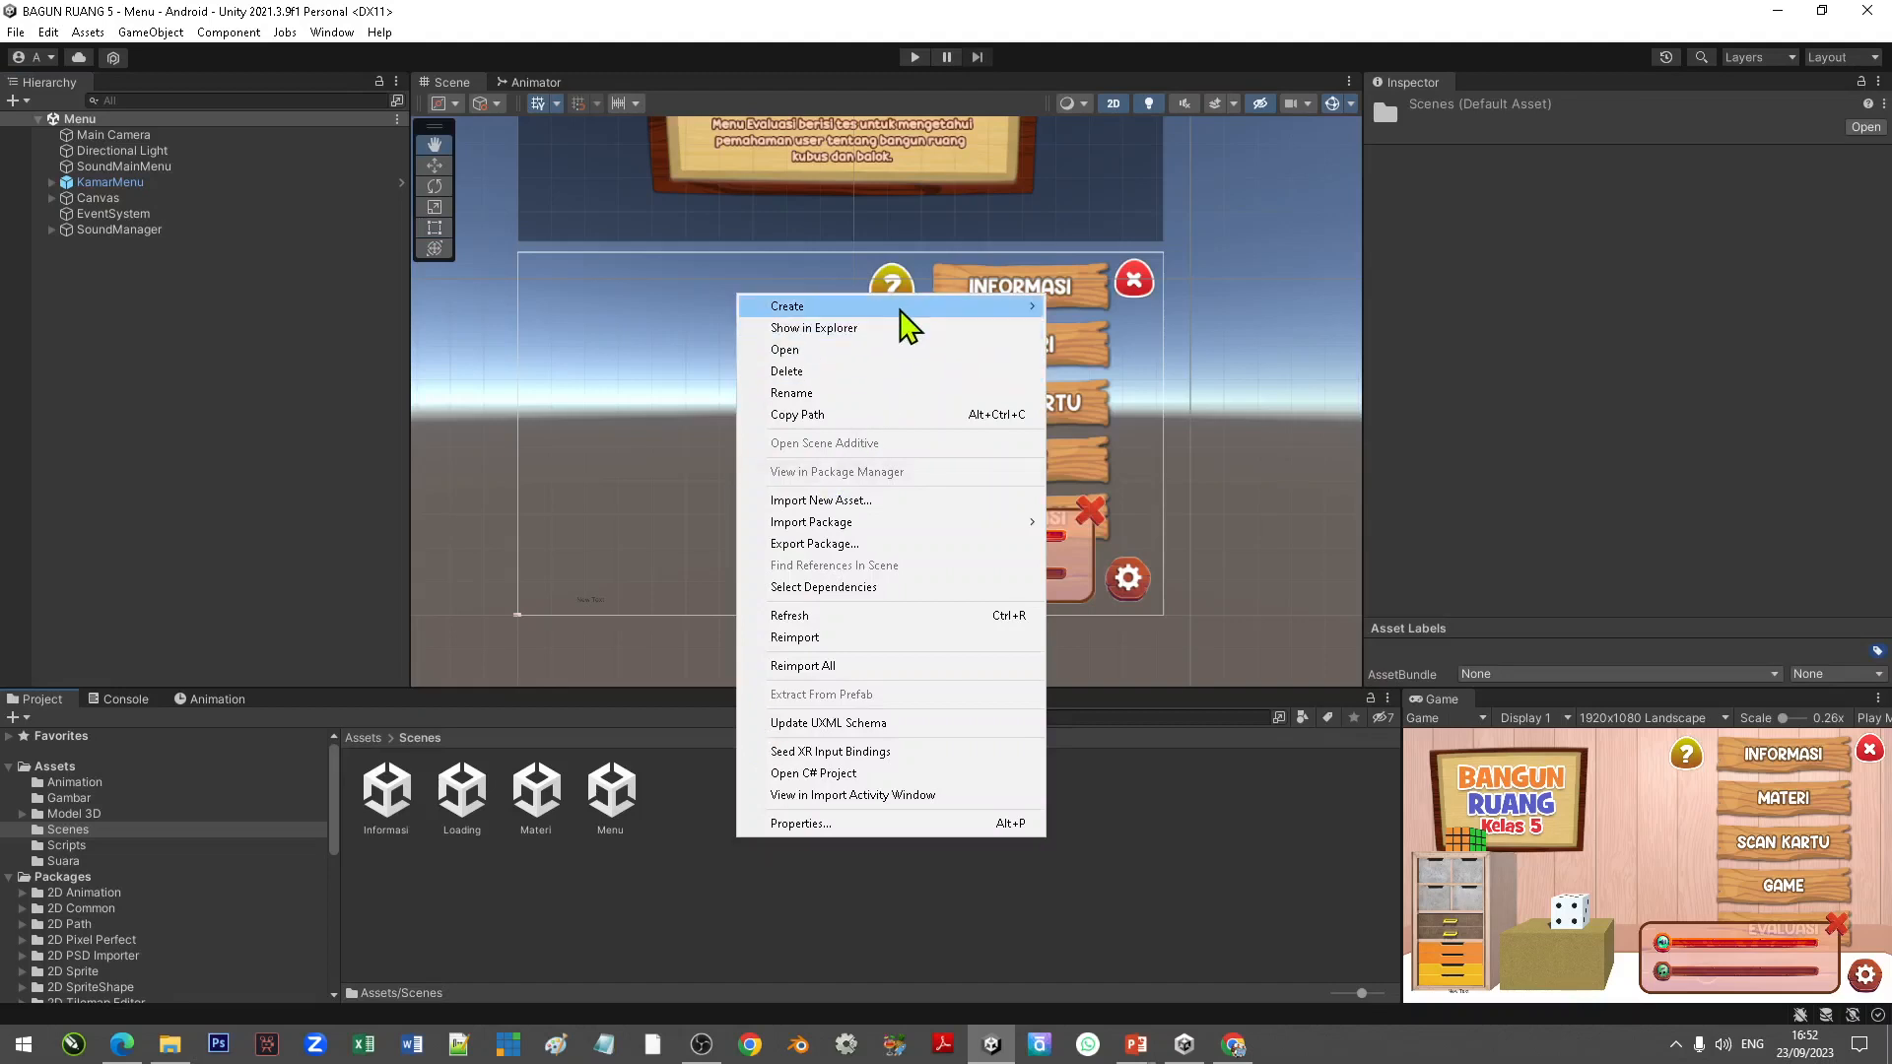
{"action": "mouse_move", "coordinate": [901, 311]}
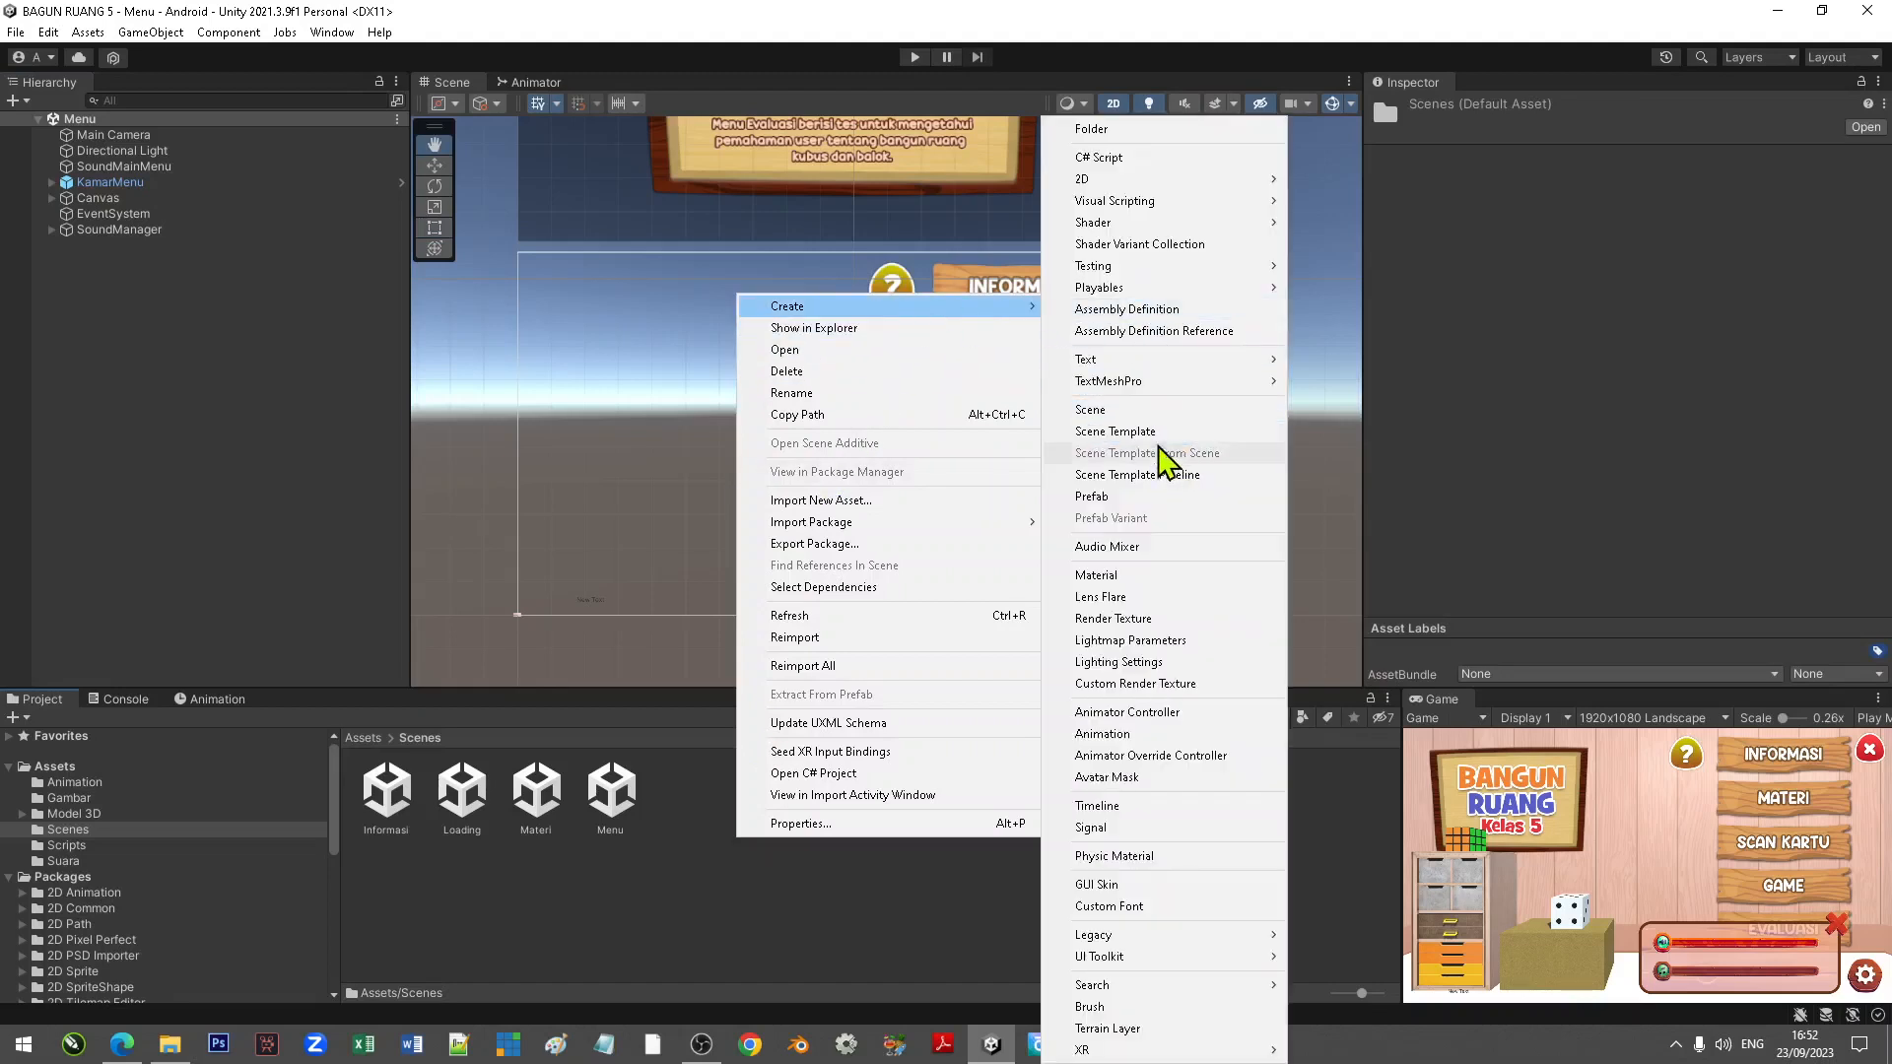
{"action": "left_click", "coordinate": [1148, 410]}
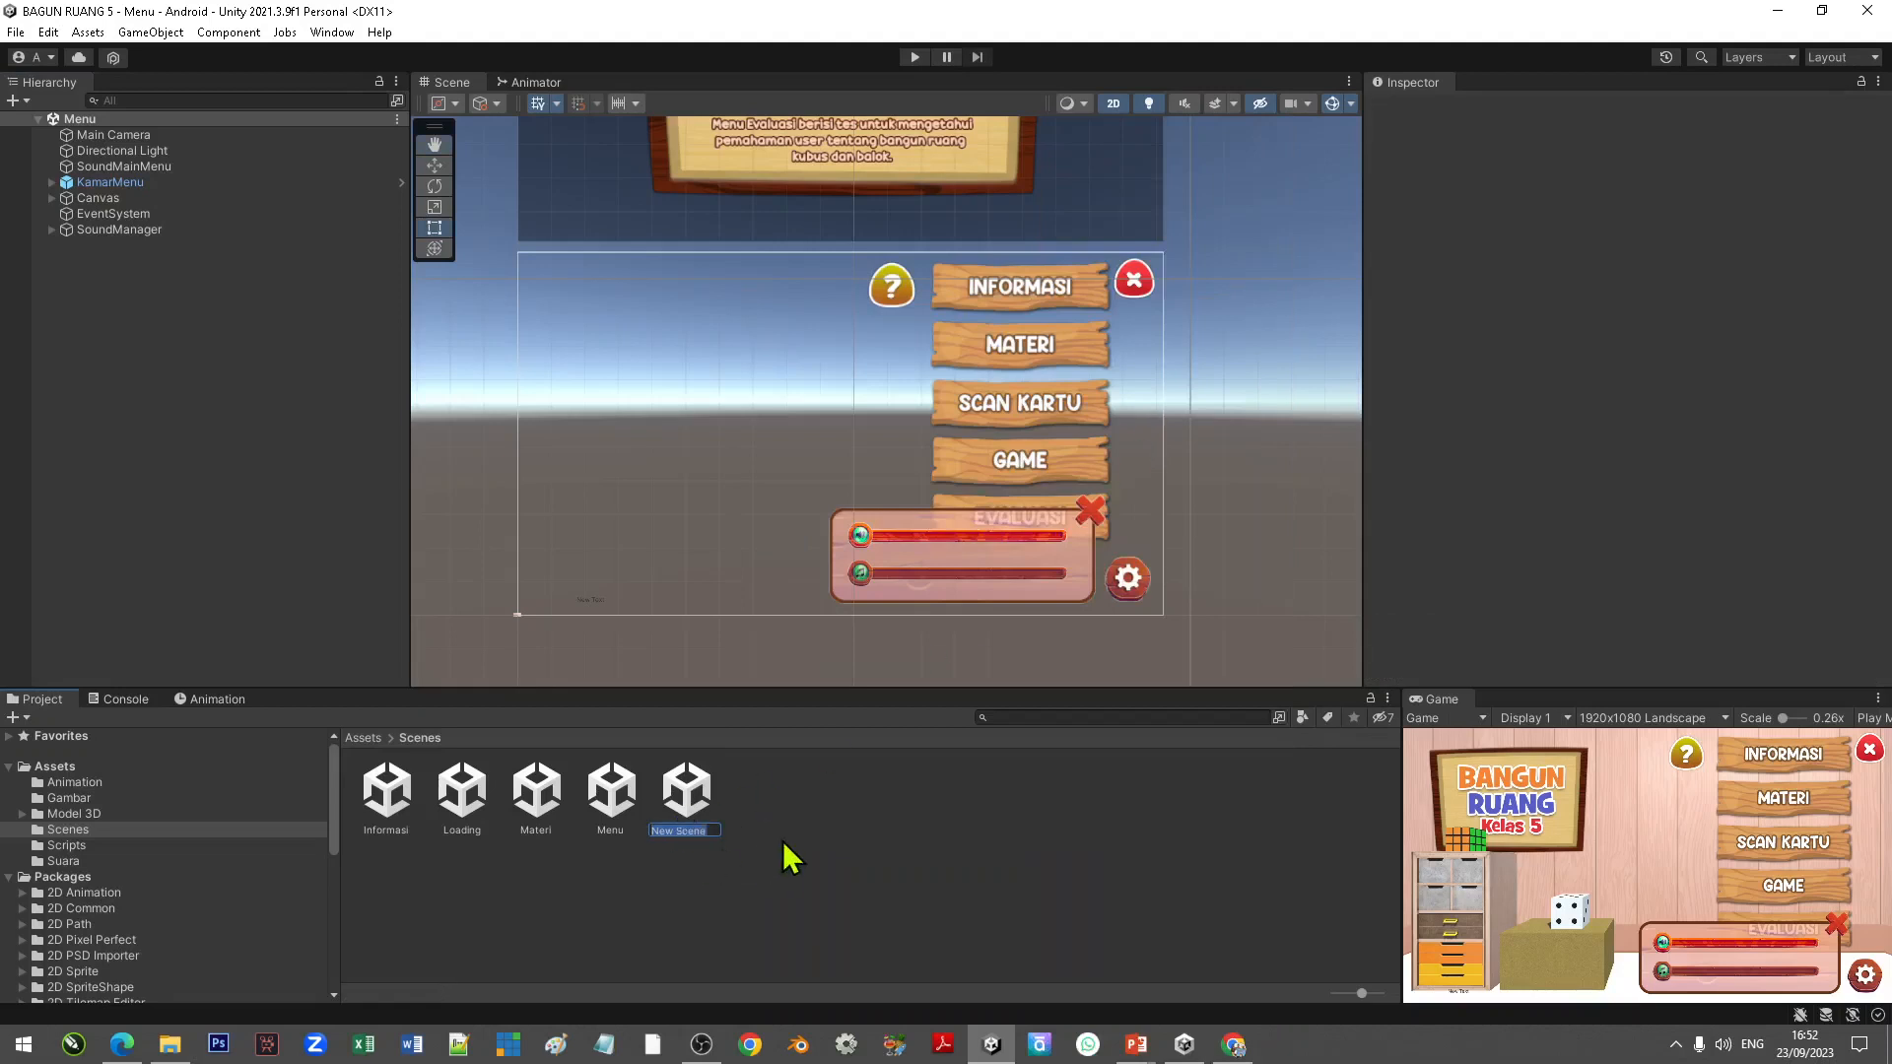
{"action": "type", "text": "ScanAR"}
{"action": "key", "text": "Return"}
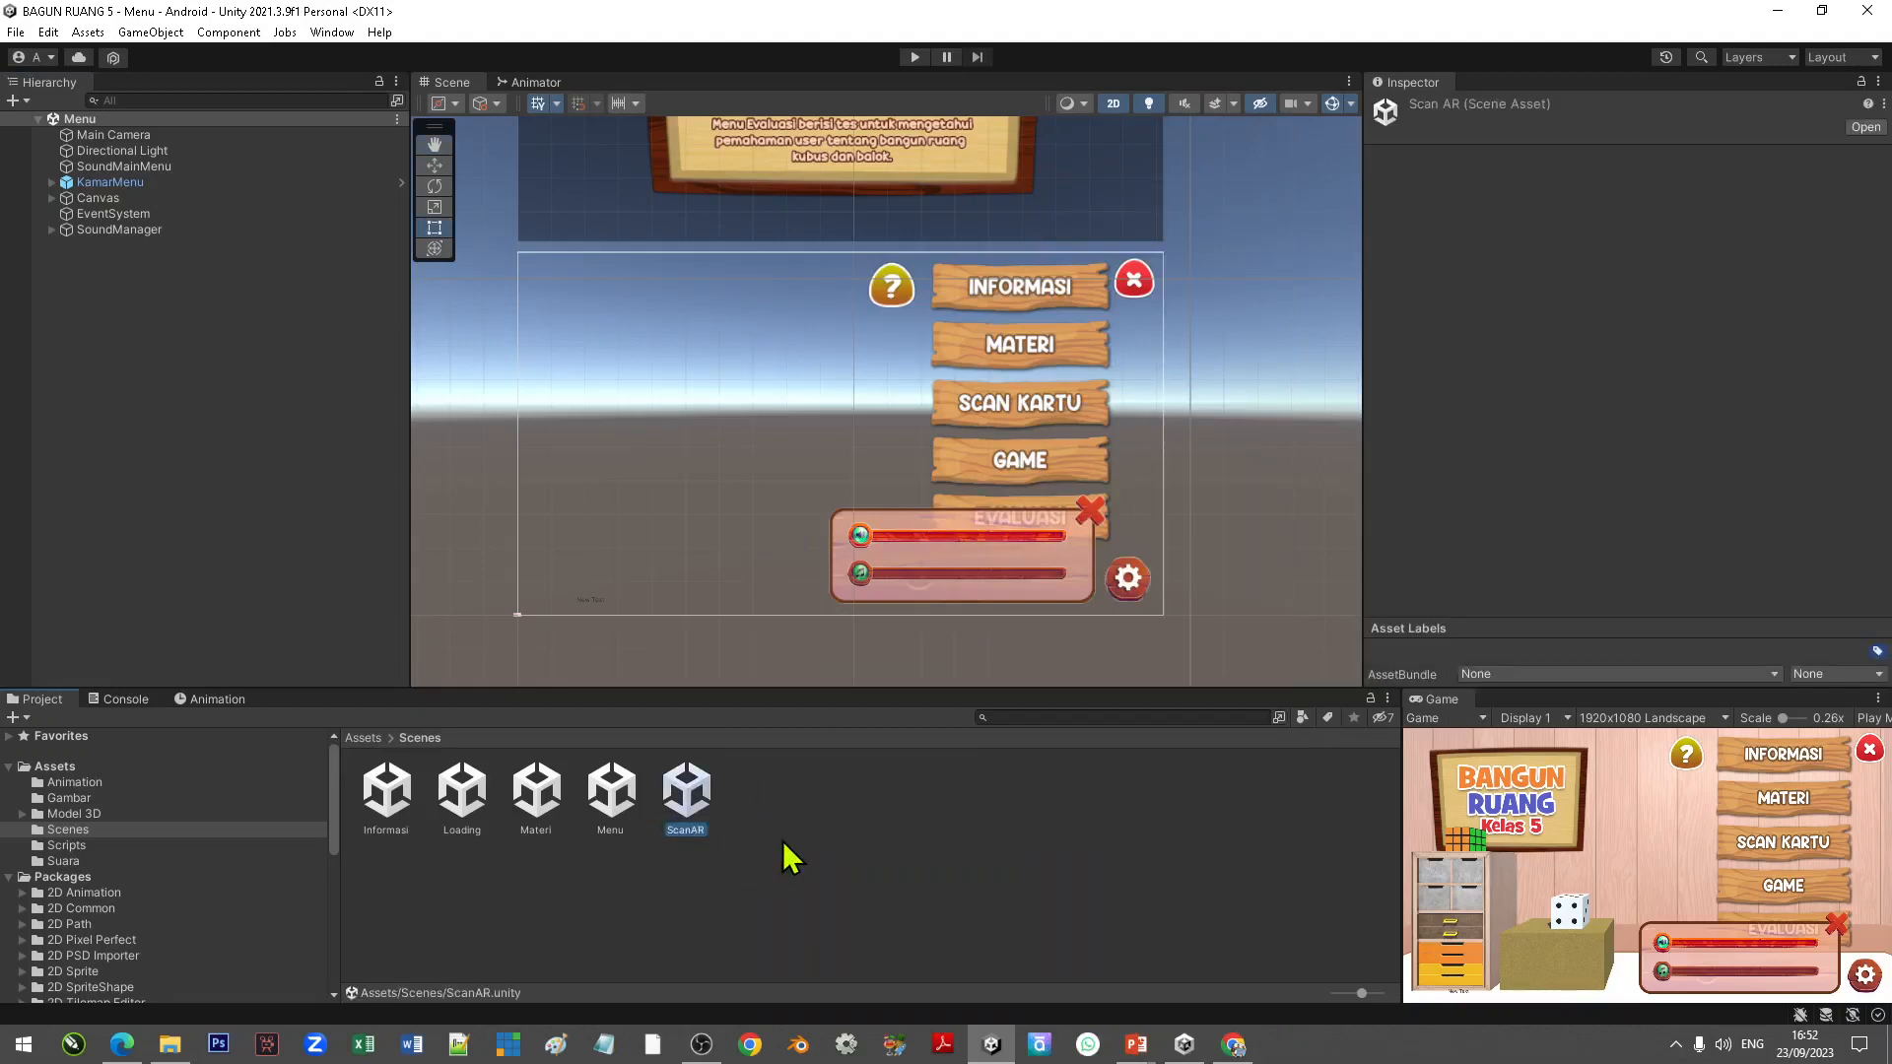
Step: Open the ScanAR scene and add a legacy UI Button to its hierarchy
{"action": "right_click", "coordinate": [703, 815]}
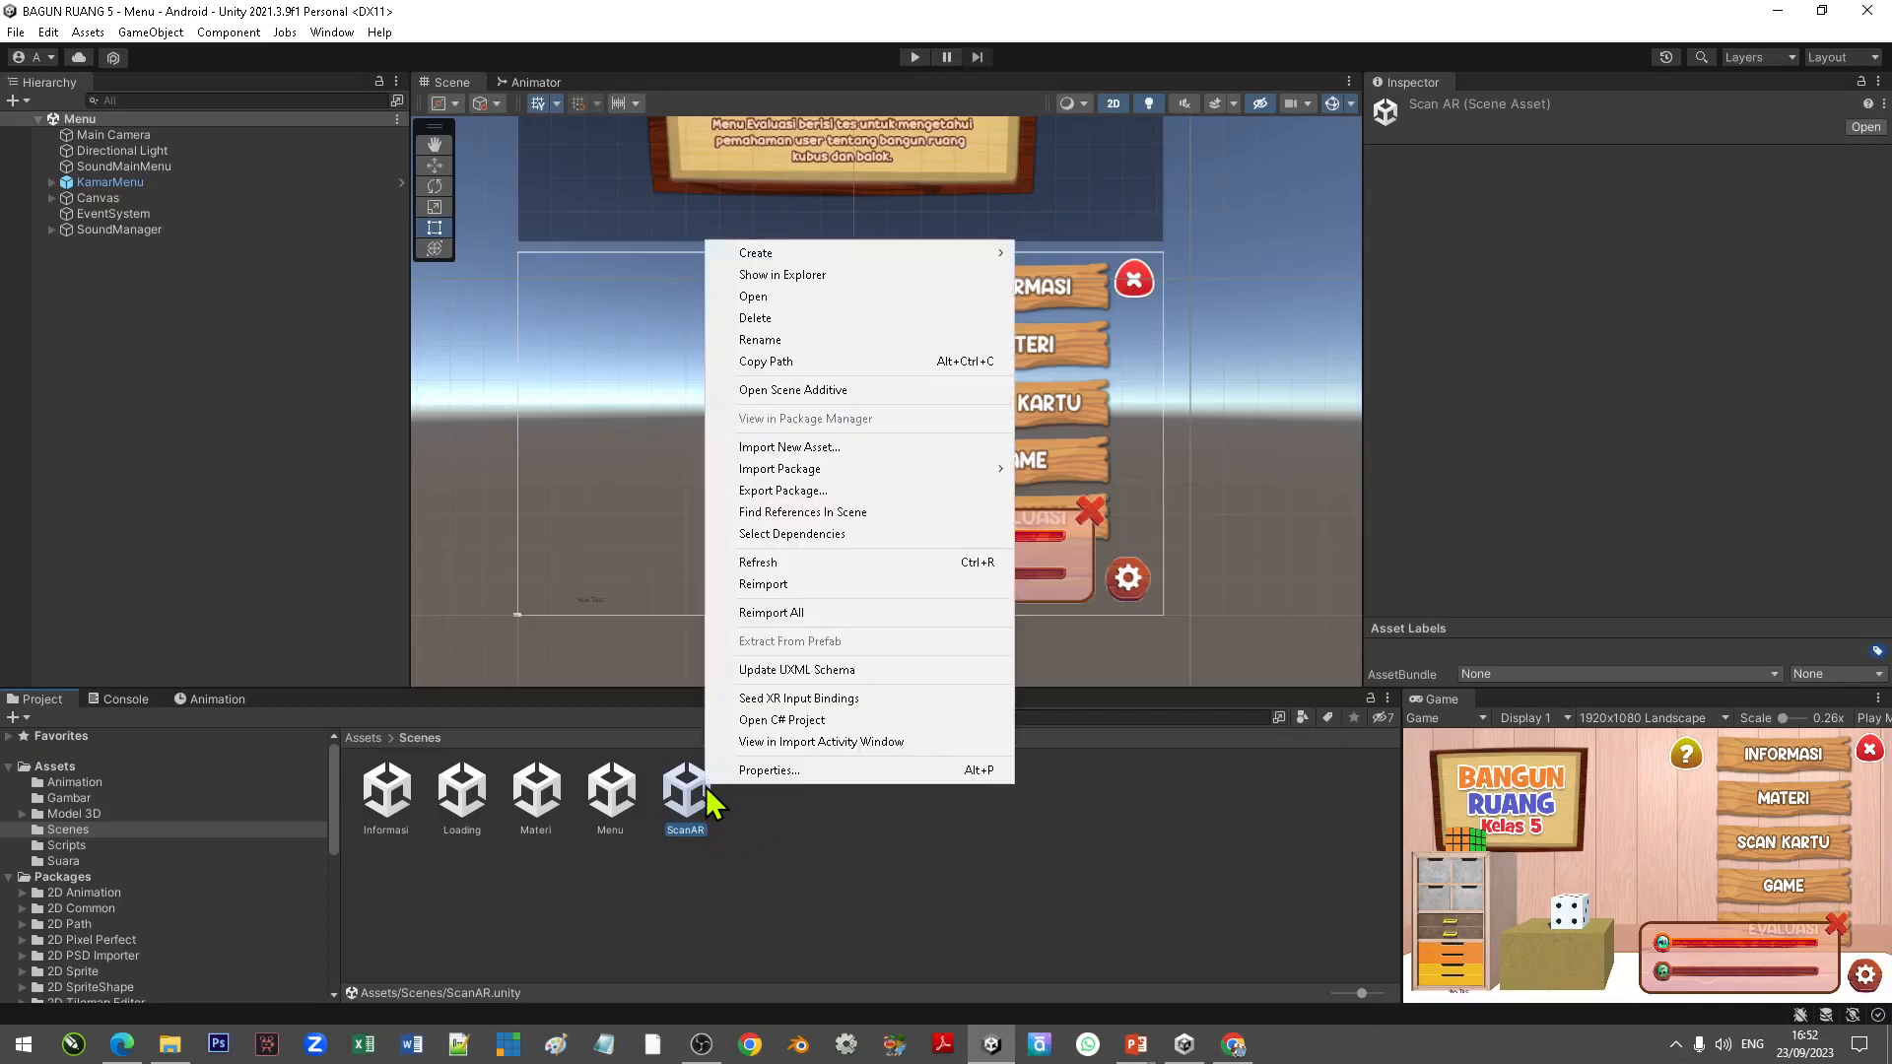
{"action": "left_click", "coordinate": [753, 297]}
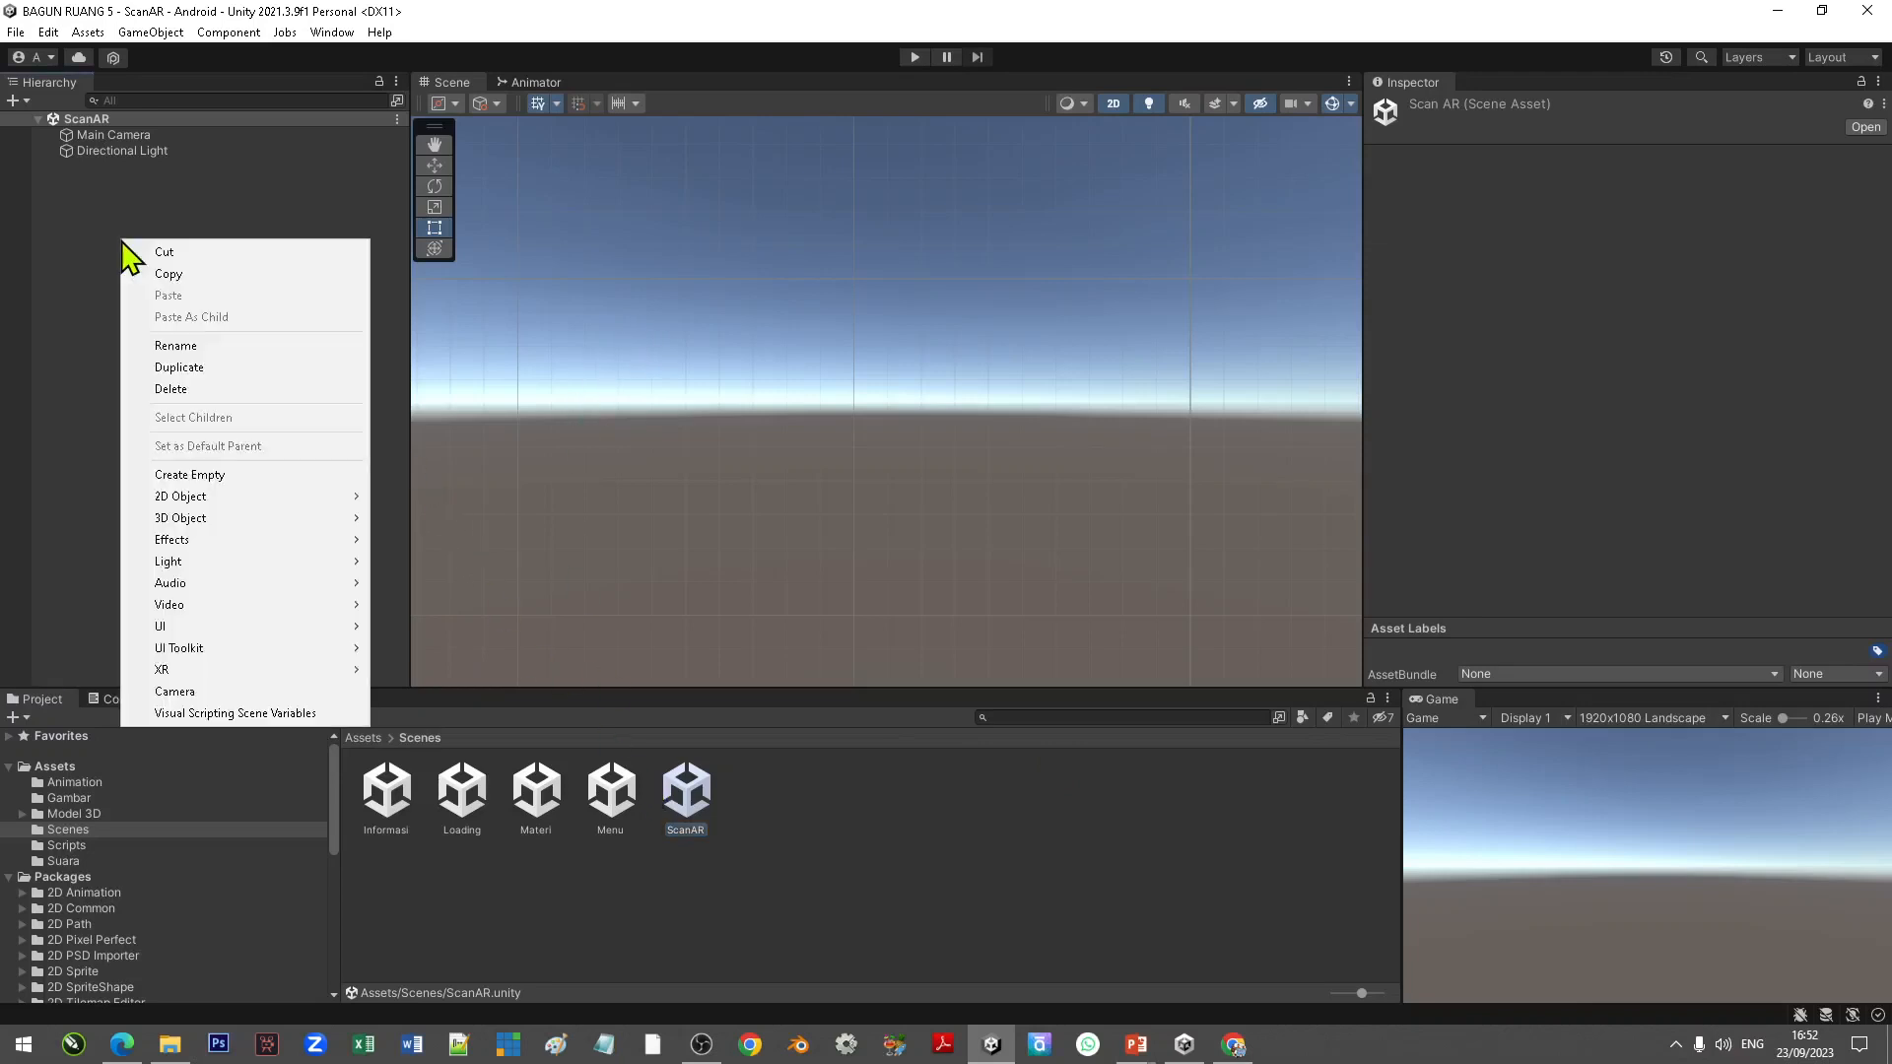
{"action": "mouse_move", "coordinate": [211, 627]}
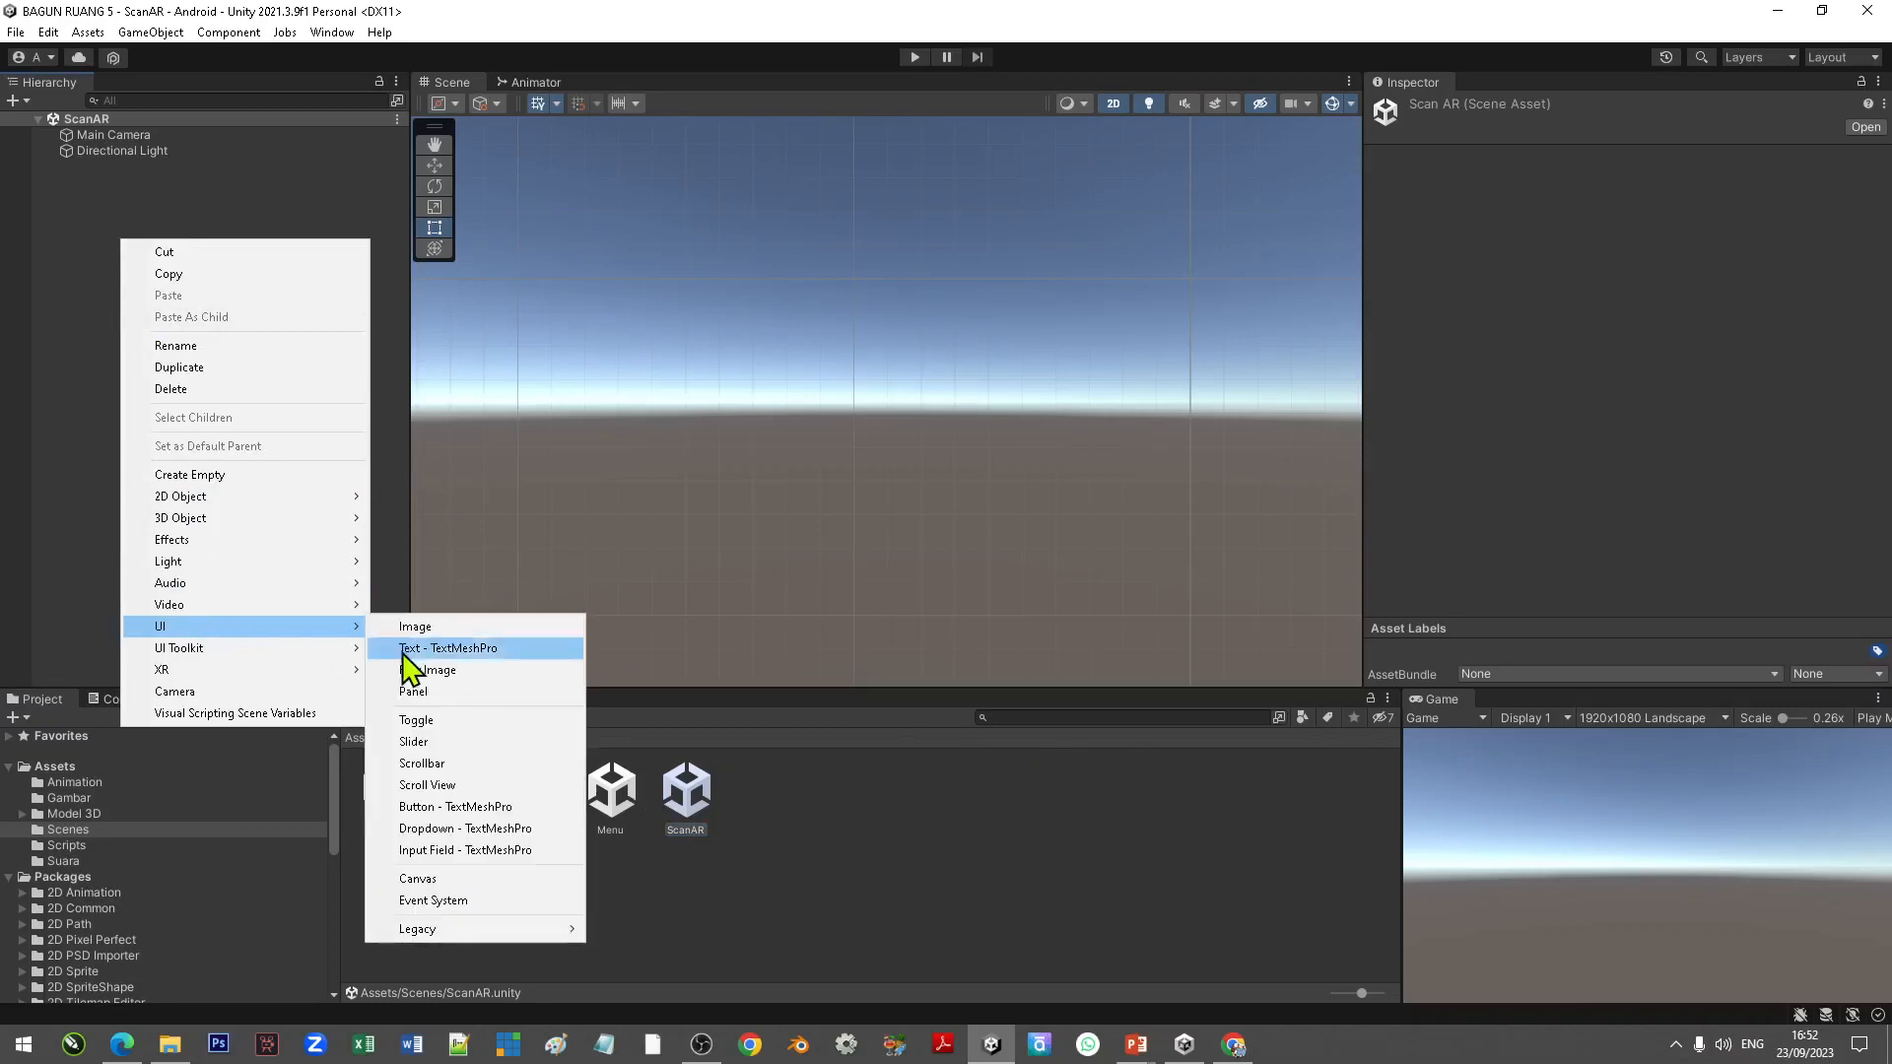
{"action": "mouse_move", "coordinate": [476, 932]}
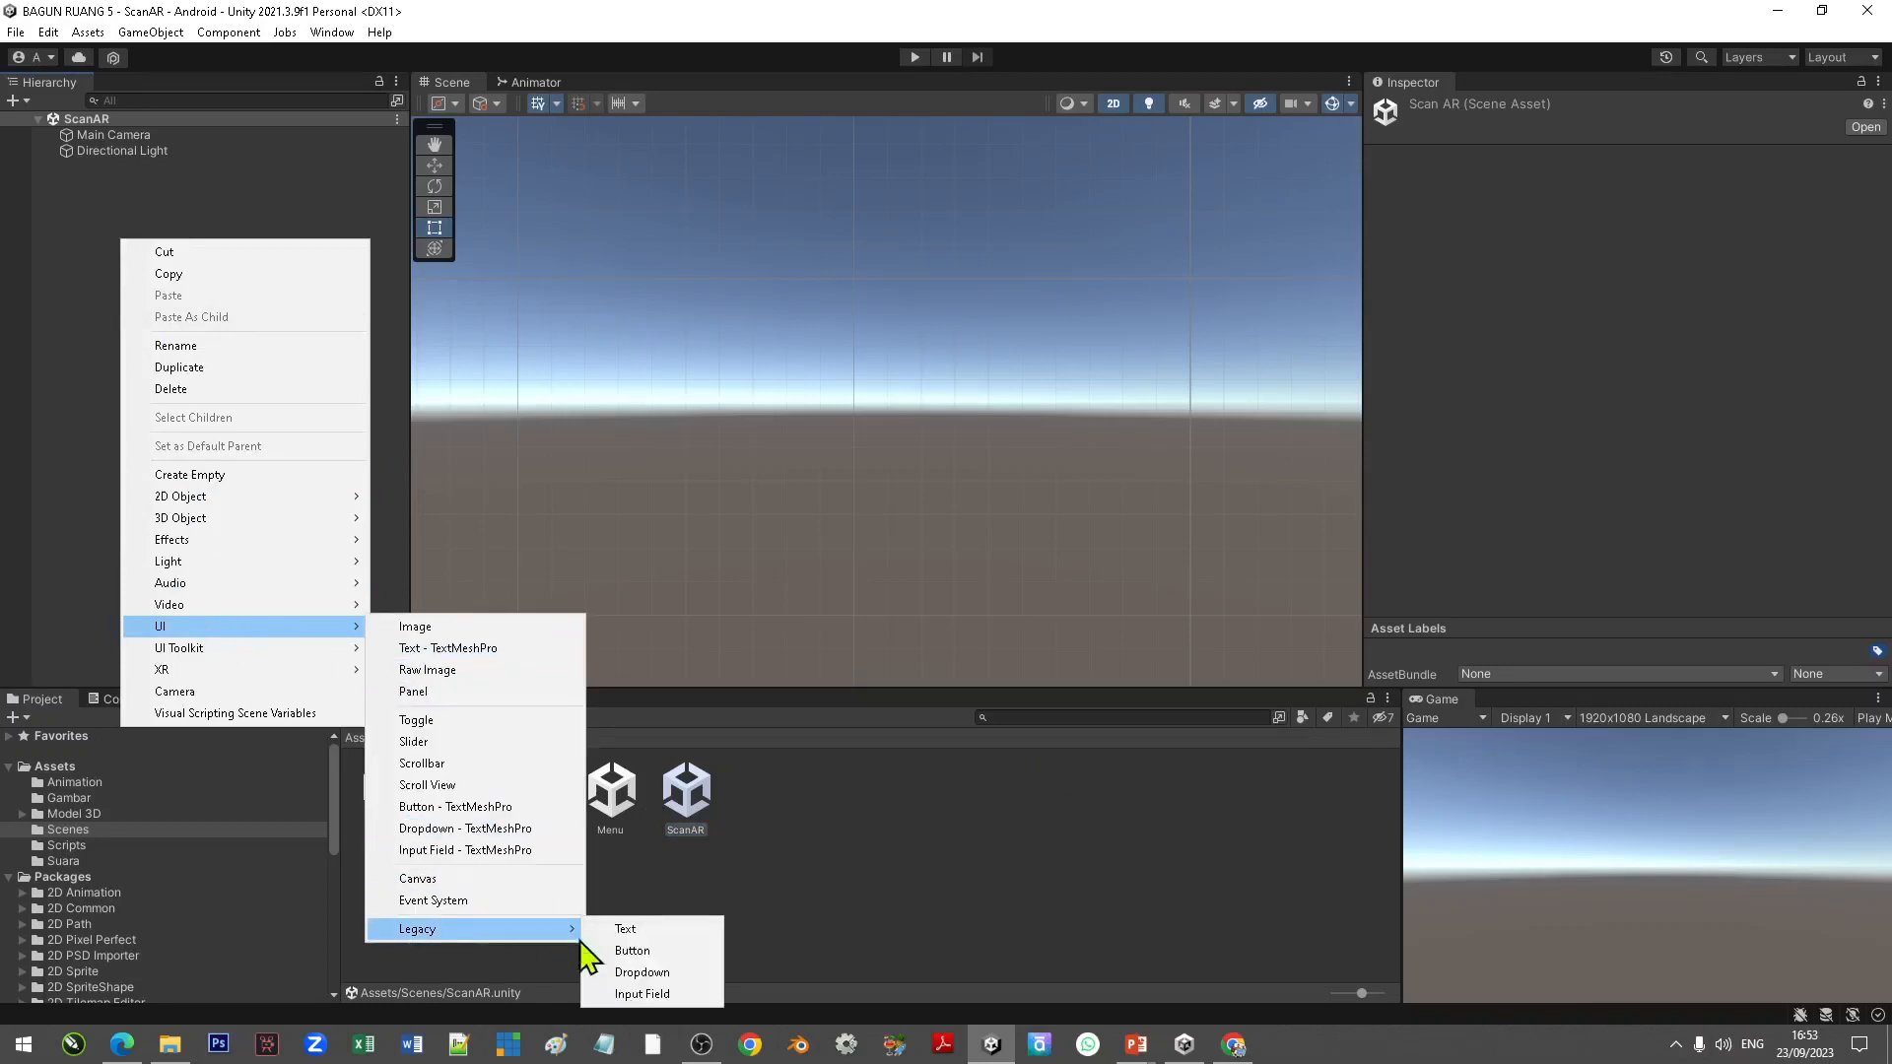
{"action": "left_click", "coordinate": [641, 952]}
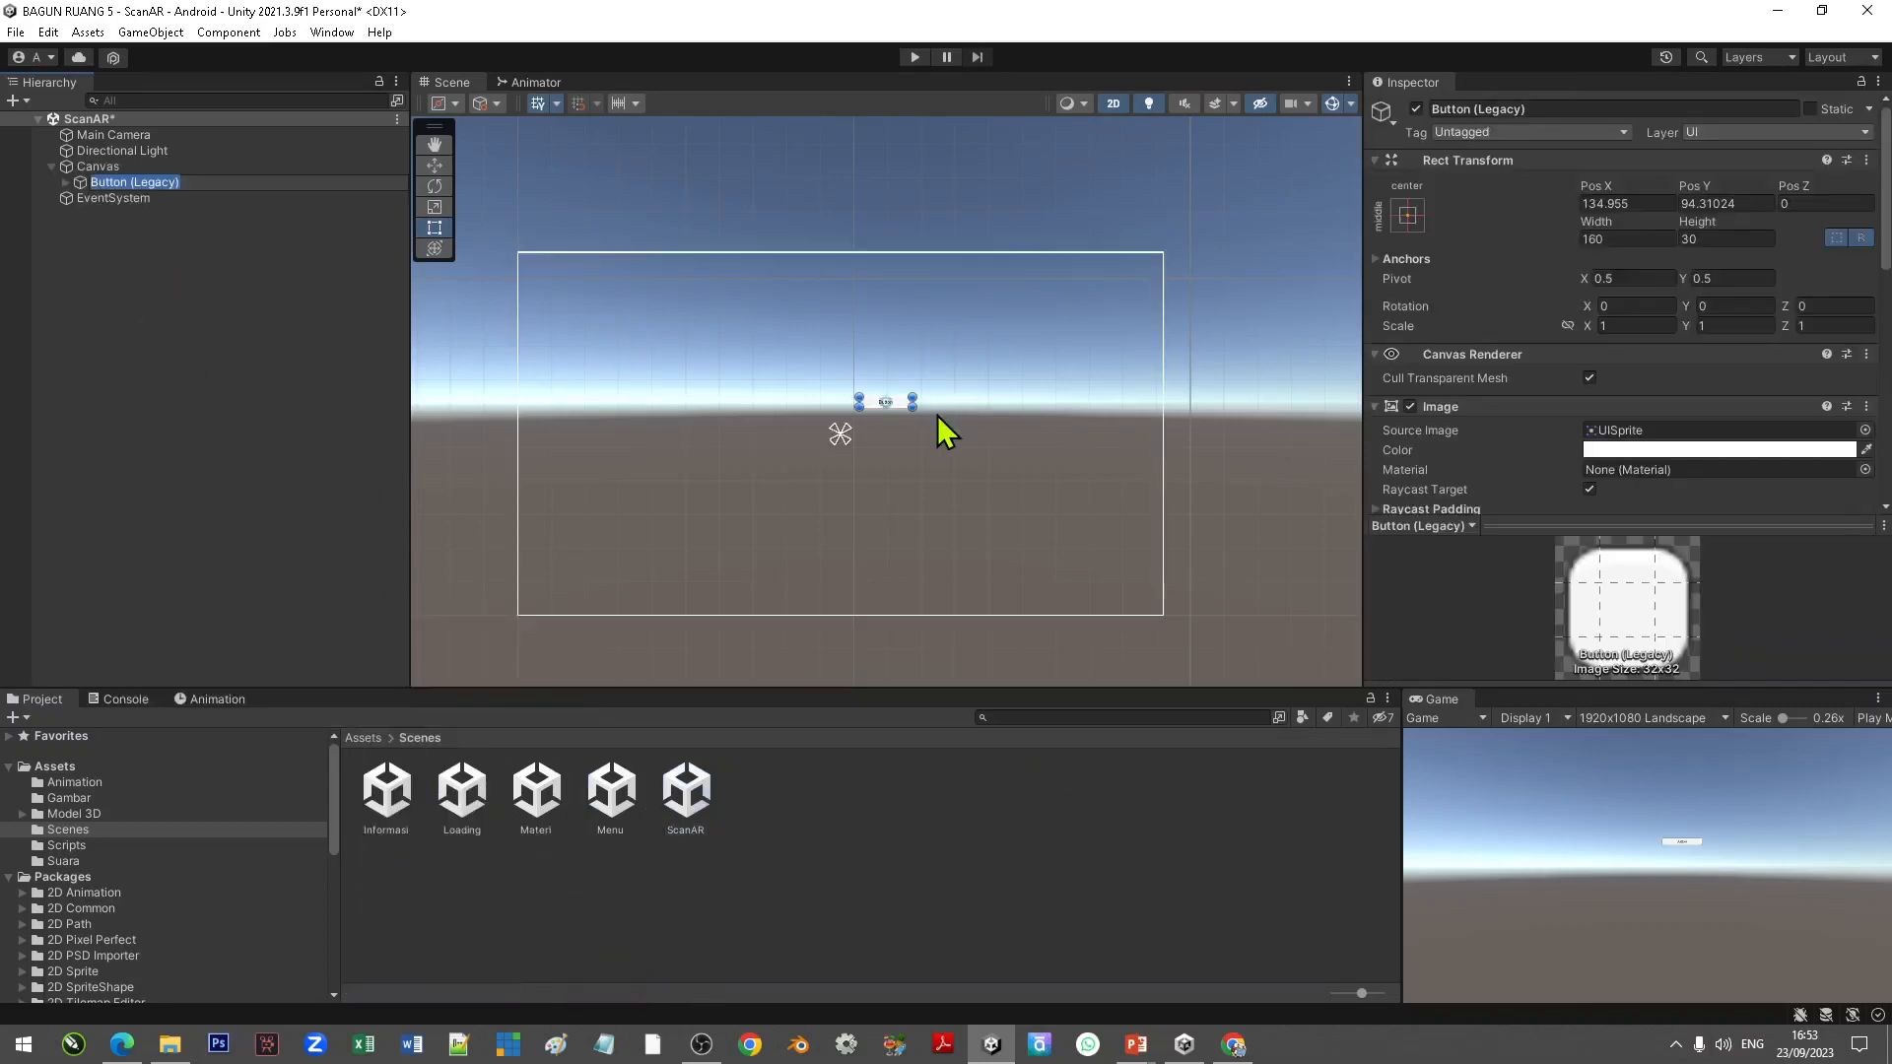
Step: Assign the tbHome sprite from the Gambar folder as the button's source image
{"action": "left_click", "coordinate": [77, 799]}
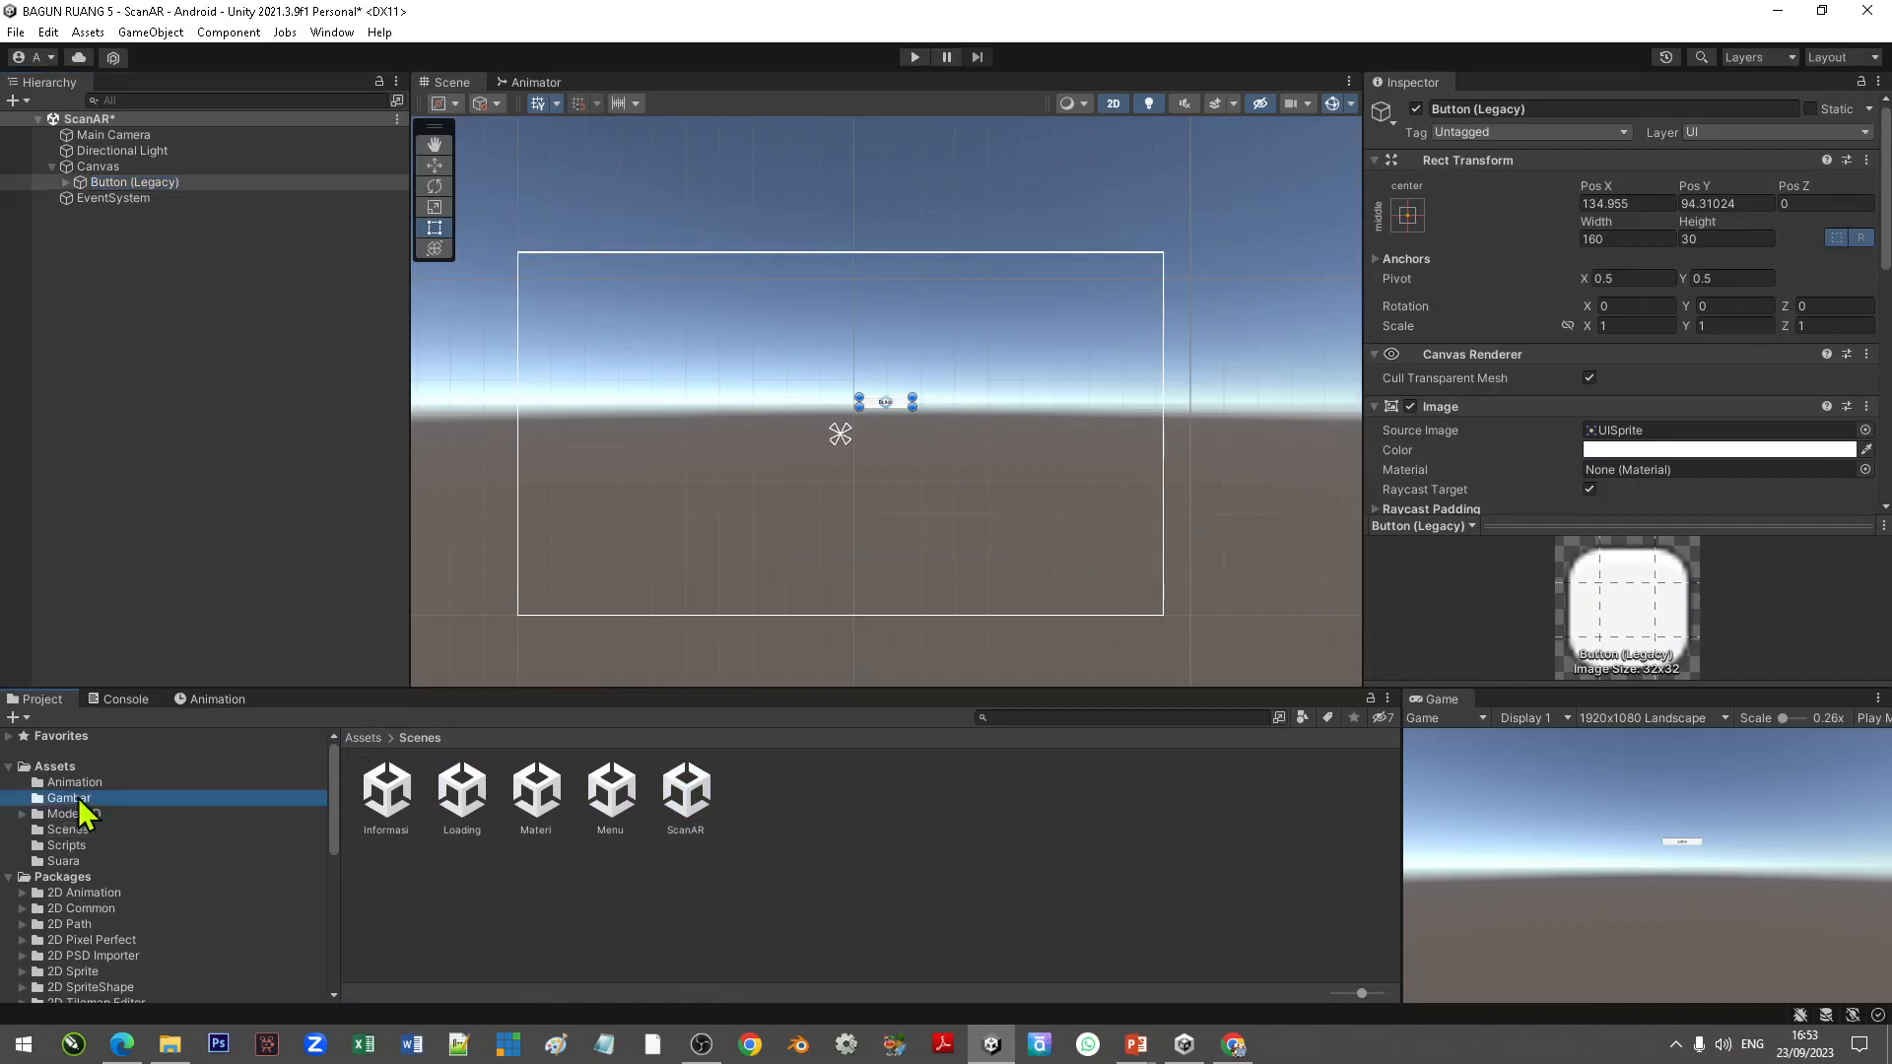
{"action": "left_click", "coordinate": [818, 884]}
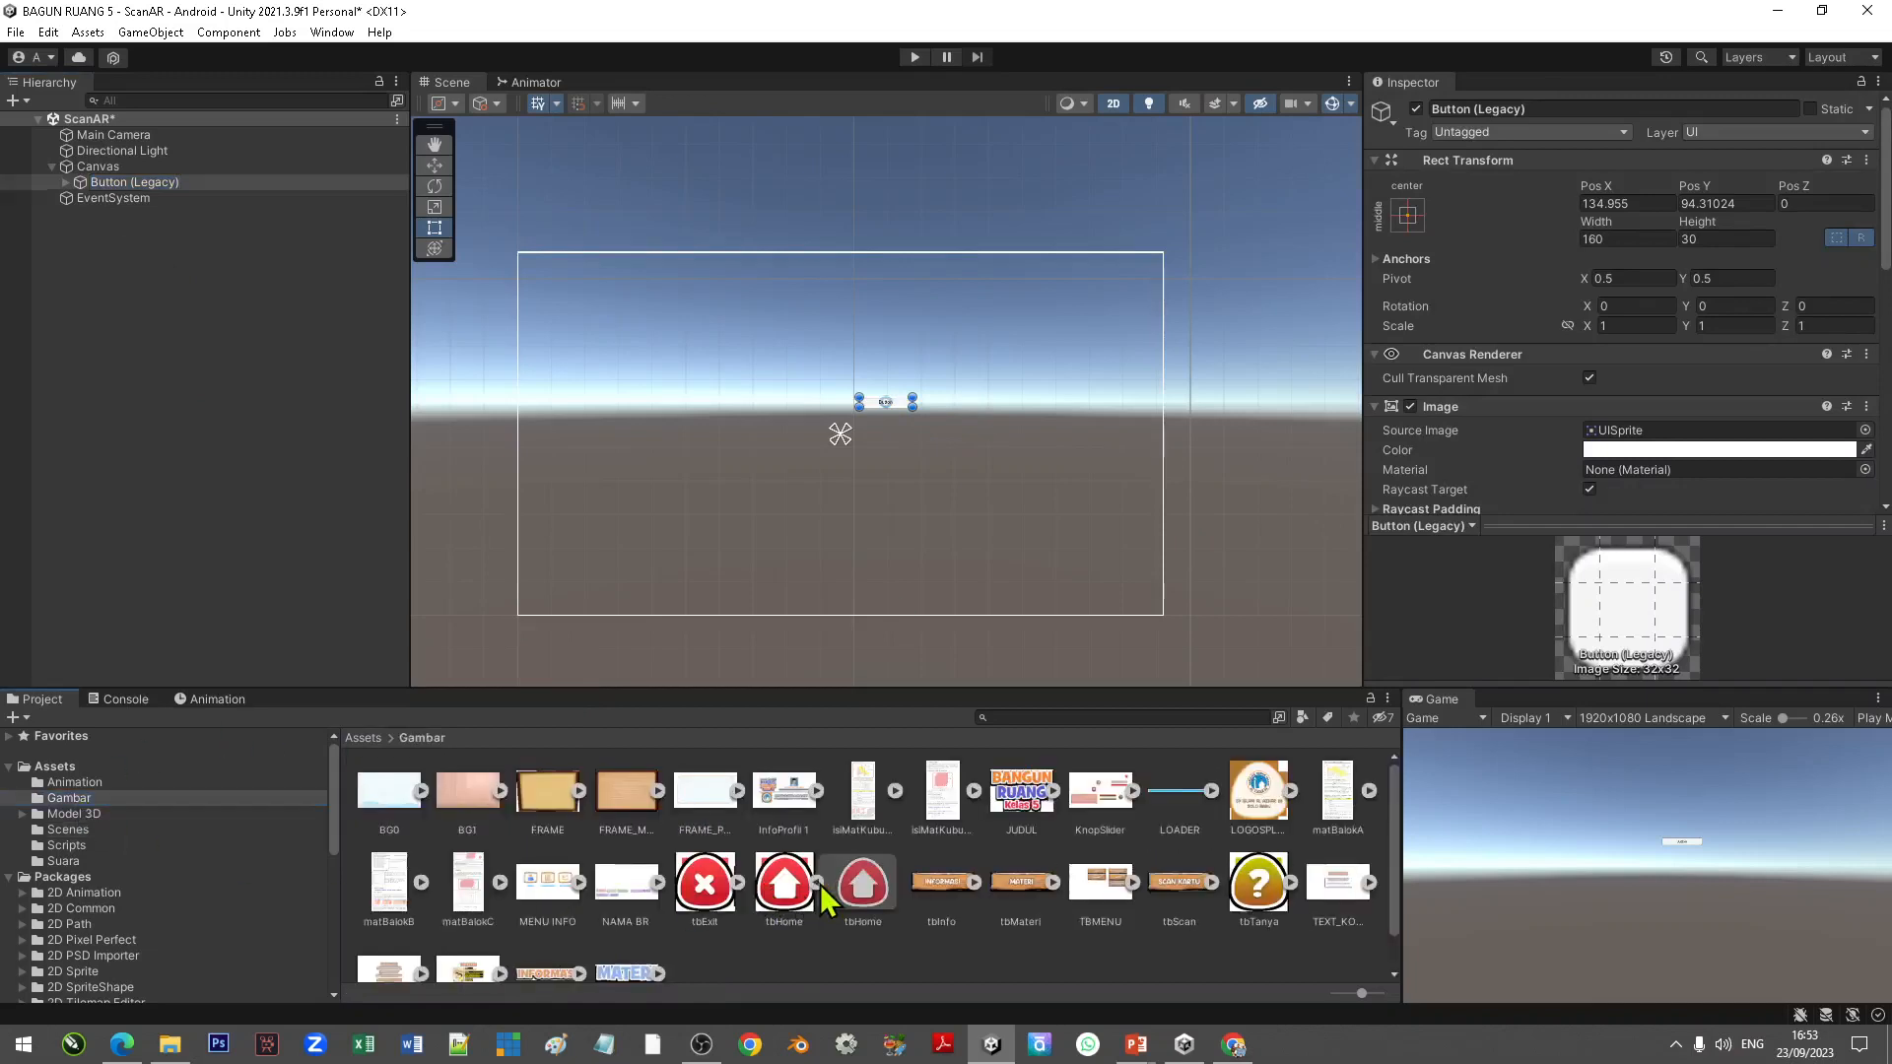
{"action": "left_click_drag", "start_coordinate": [879, 890], "coordinate": [1632, 442]}
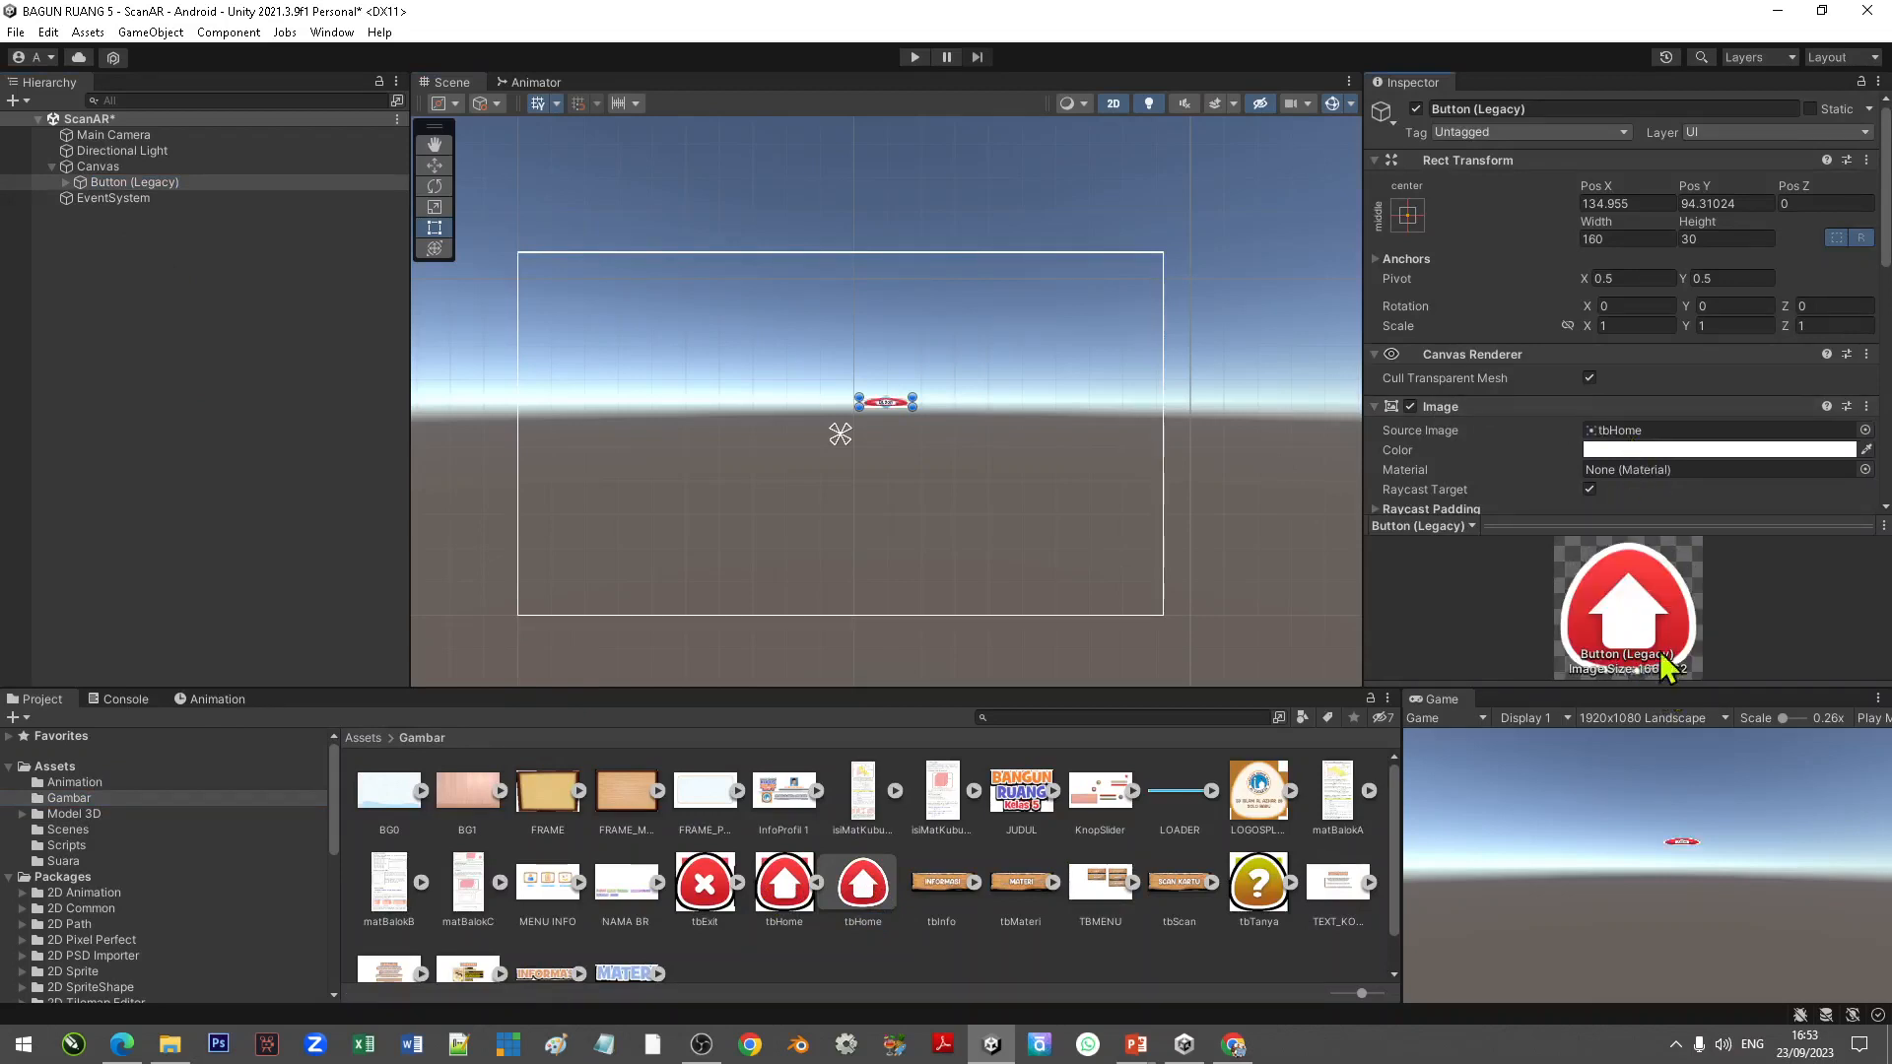
Step: Set the button's width to 166 and height to 162
{"action": "left_click", "coordinate": [1626, 240]}
{"action": "type", "text": "16"}
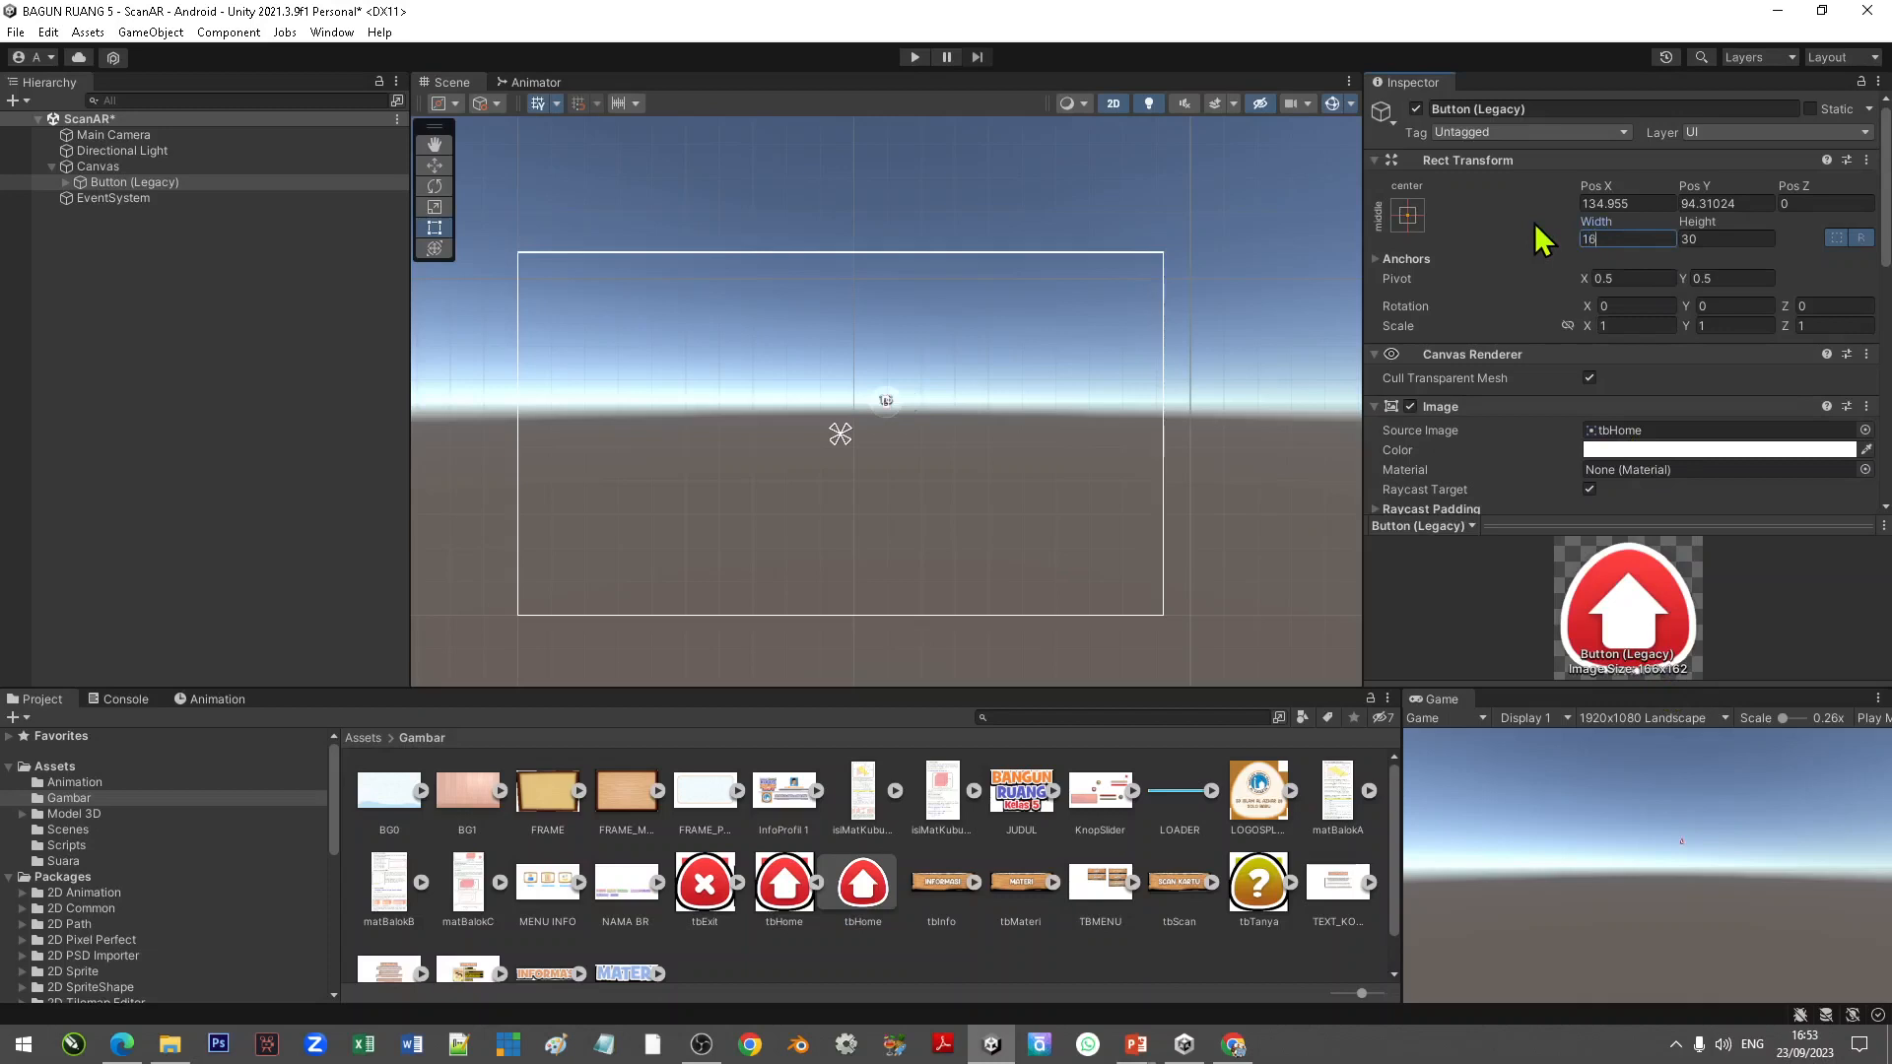
{"action": "type", "text": "6"}
{"action": "key", "text": "Tab"}
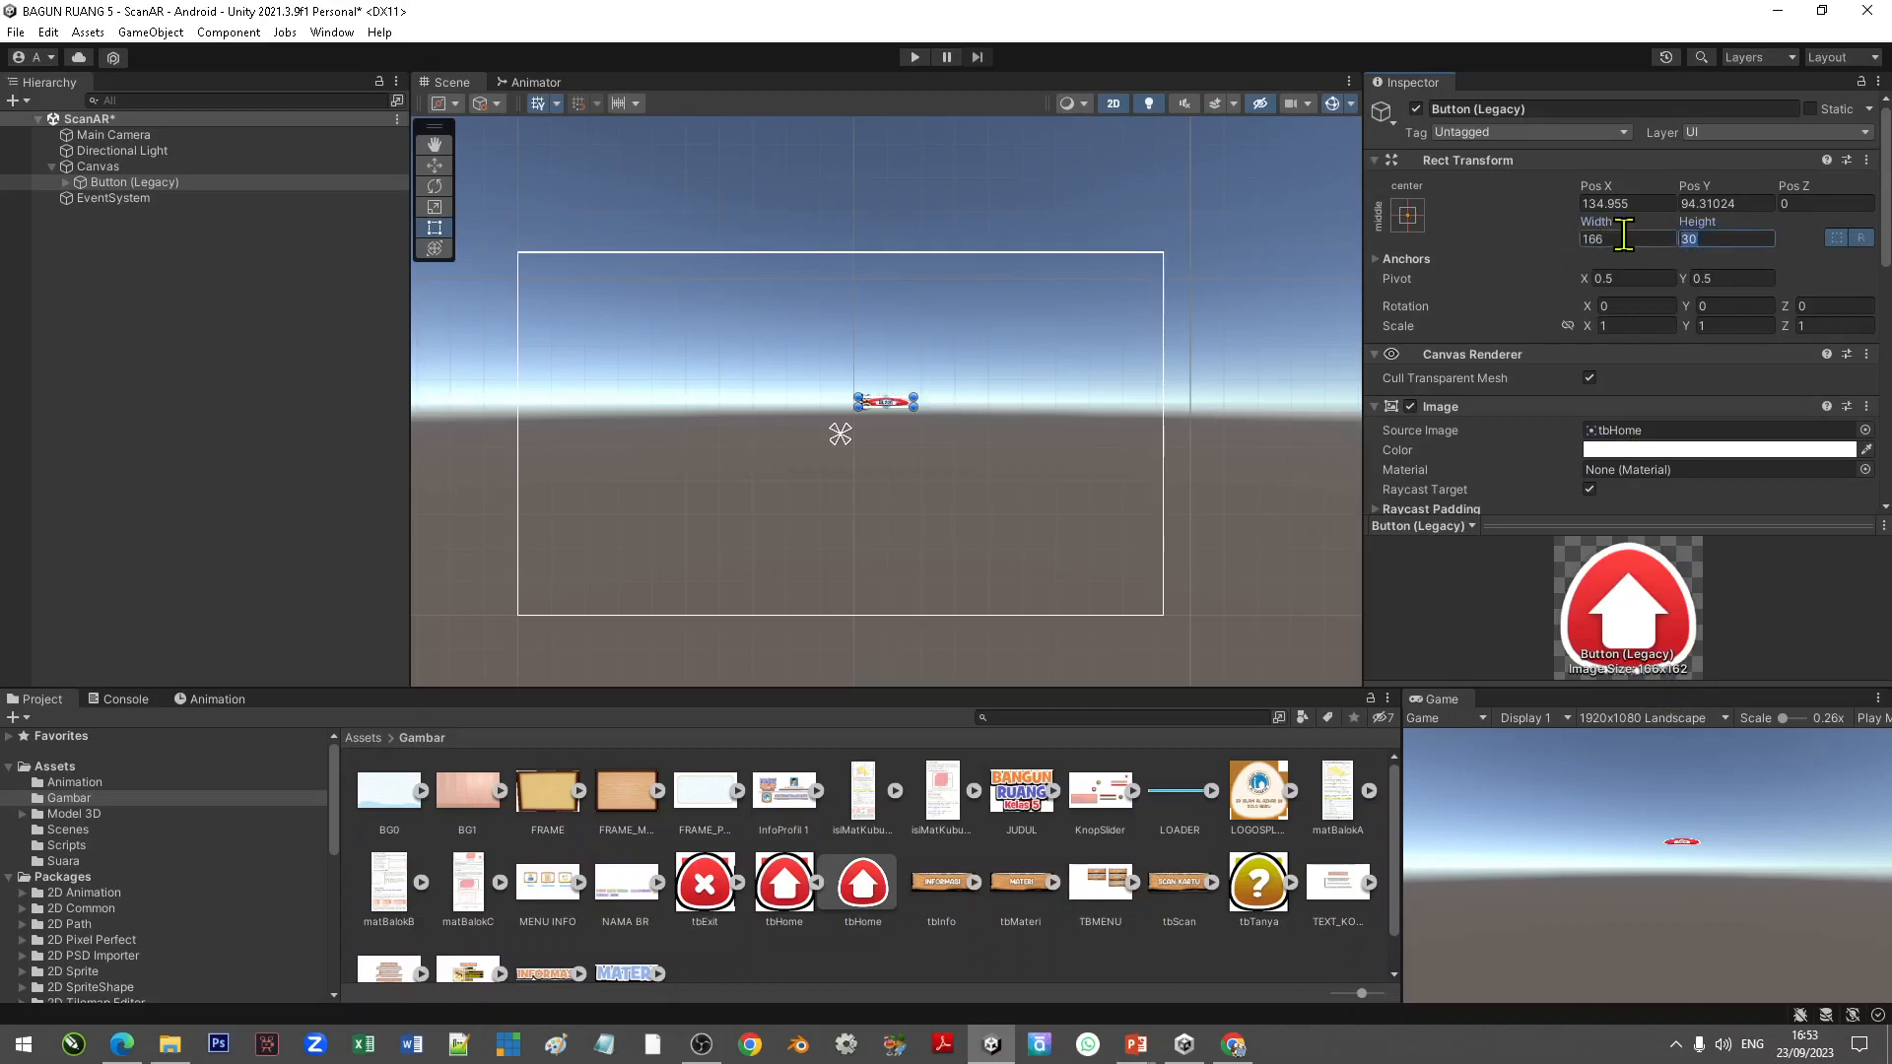
{"action": "type", "text": "162"}
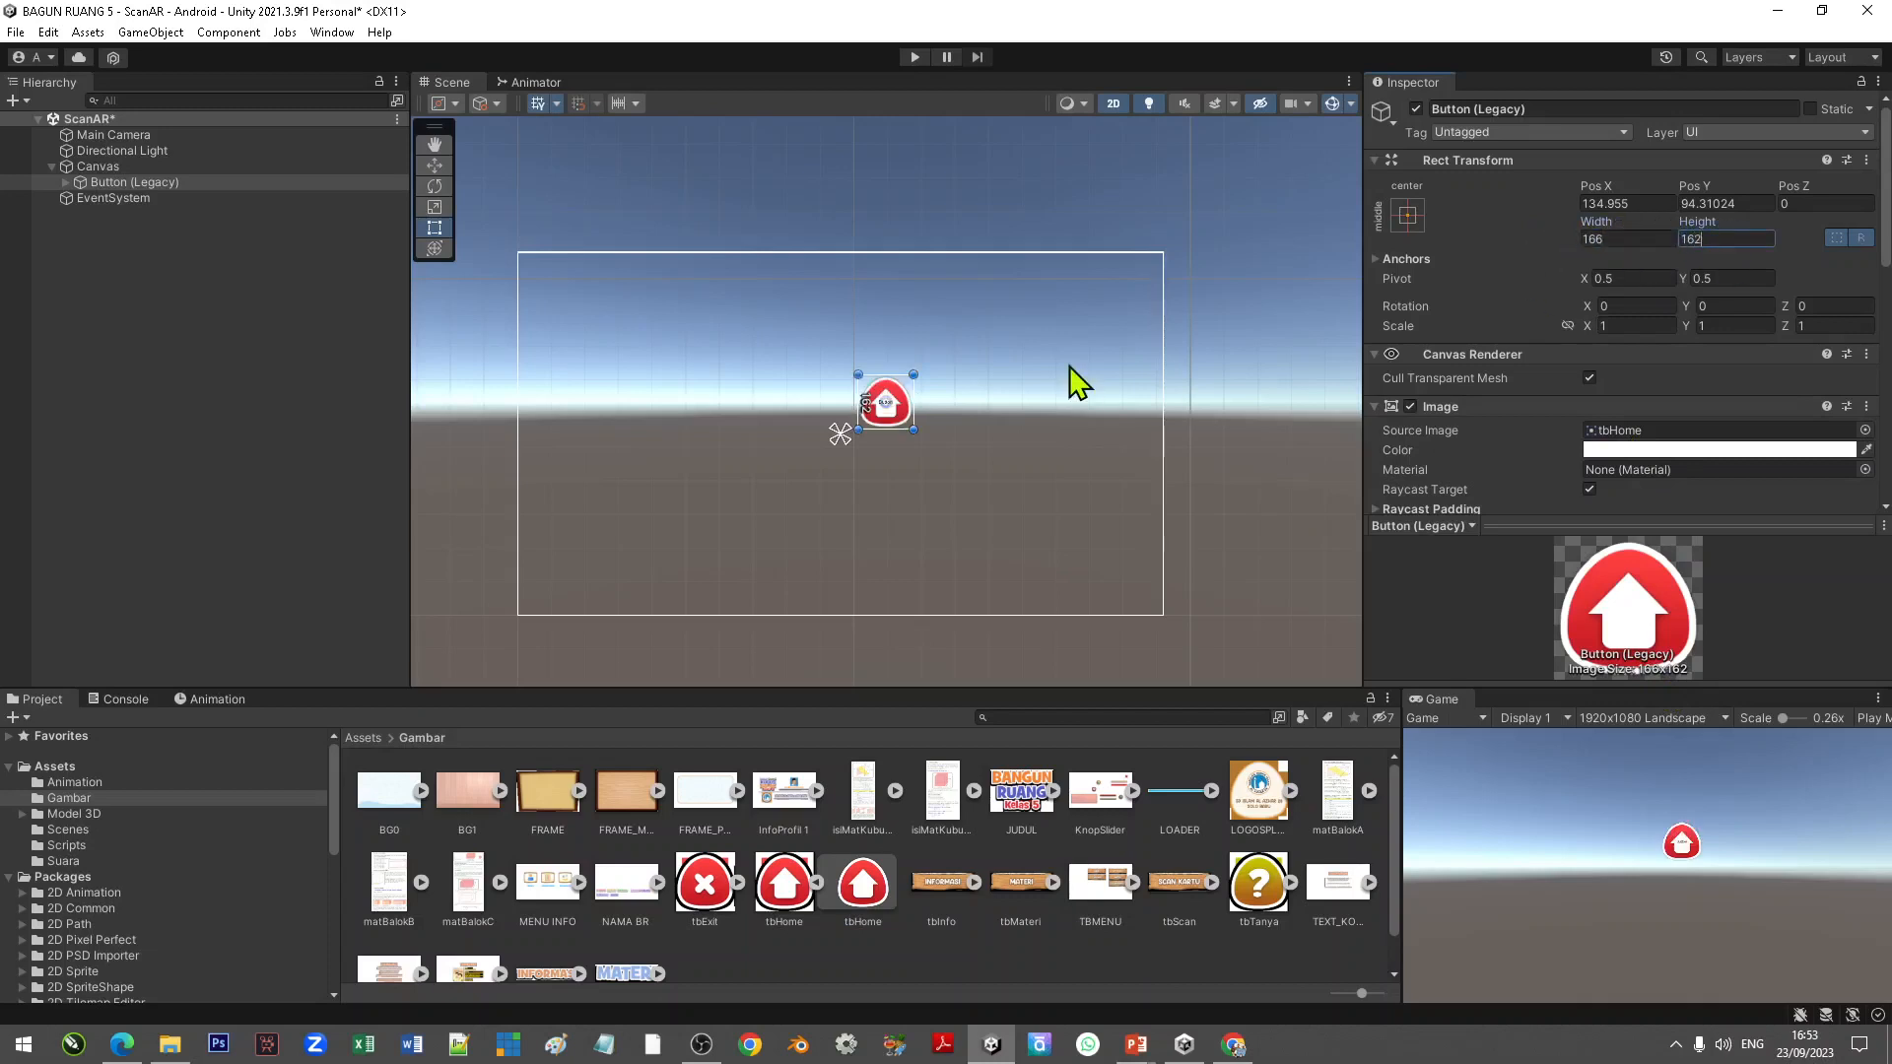
Step: Move the button to the canvas's top-left corner and apply the top-left anchor preset
{"action": "left_click", "coordinate": [433, 165]}
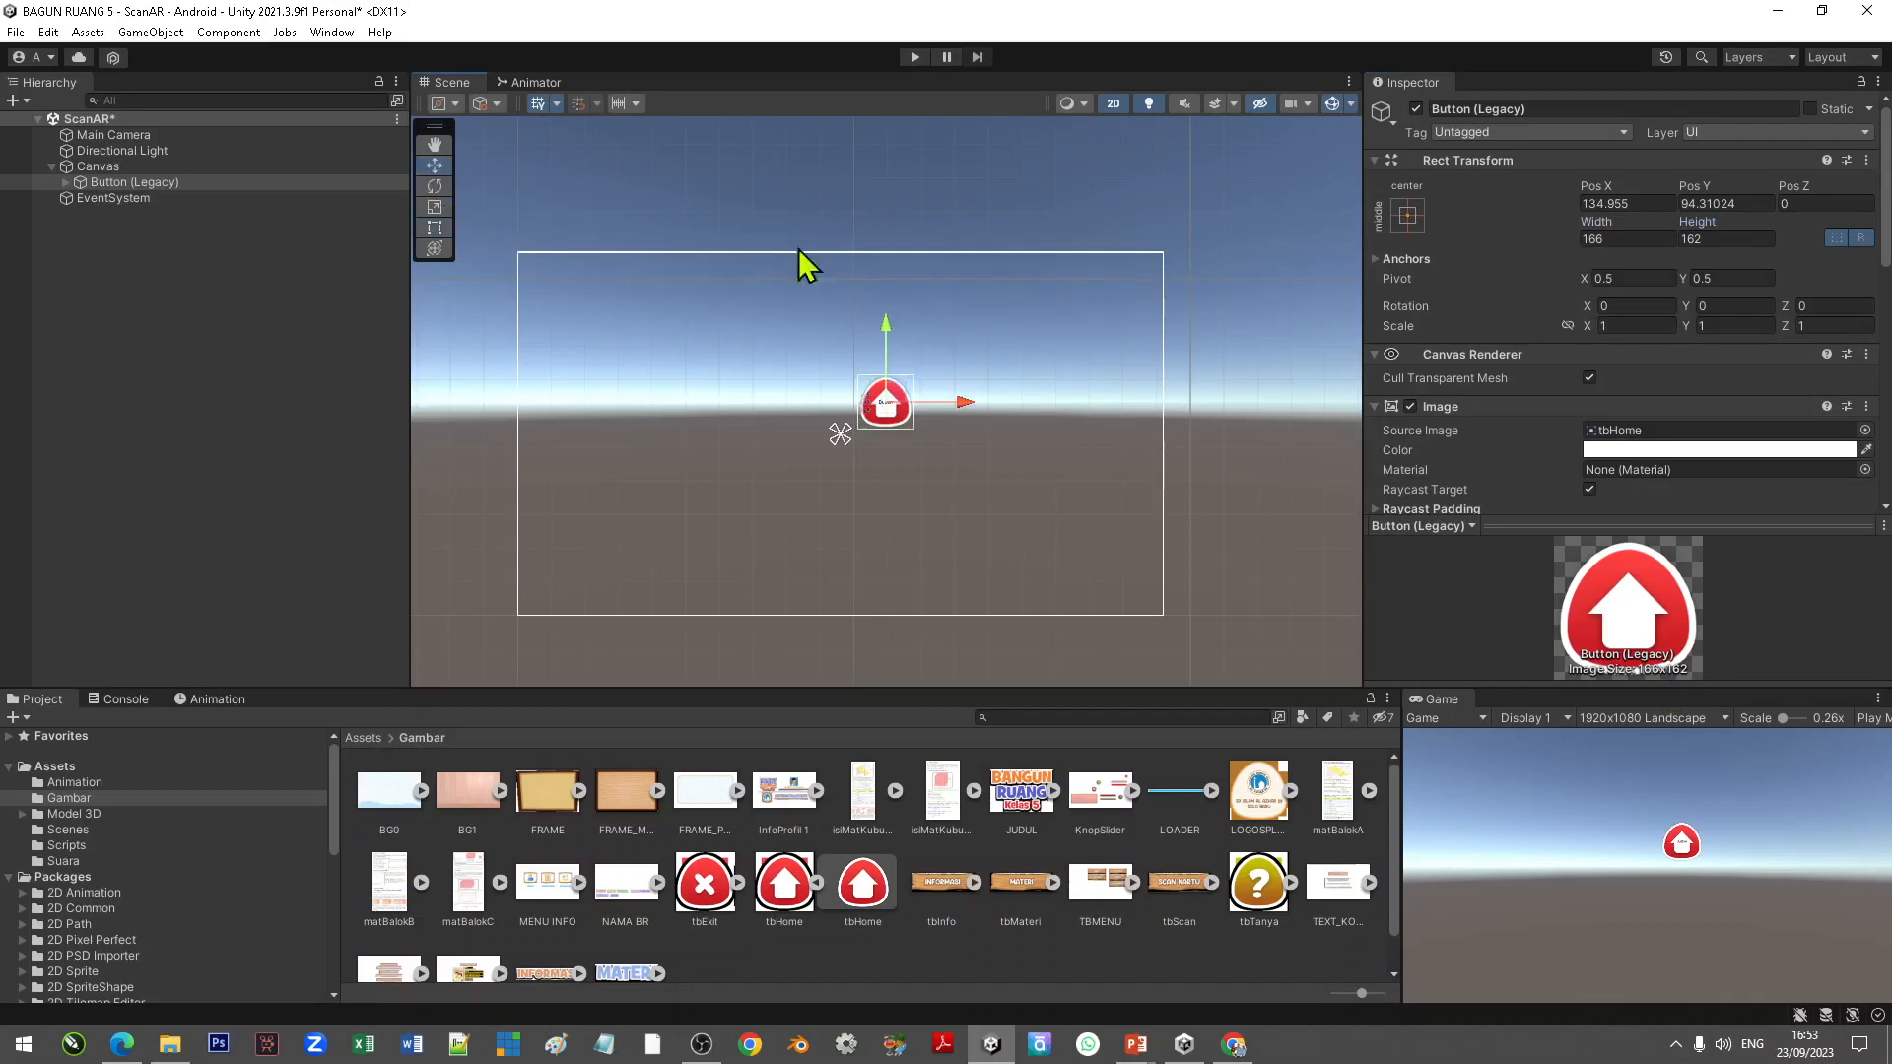
{"action": "left_click_drag", "start_coordinate": [887, 389], "coordinate": [573, 275]}
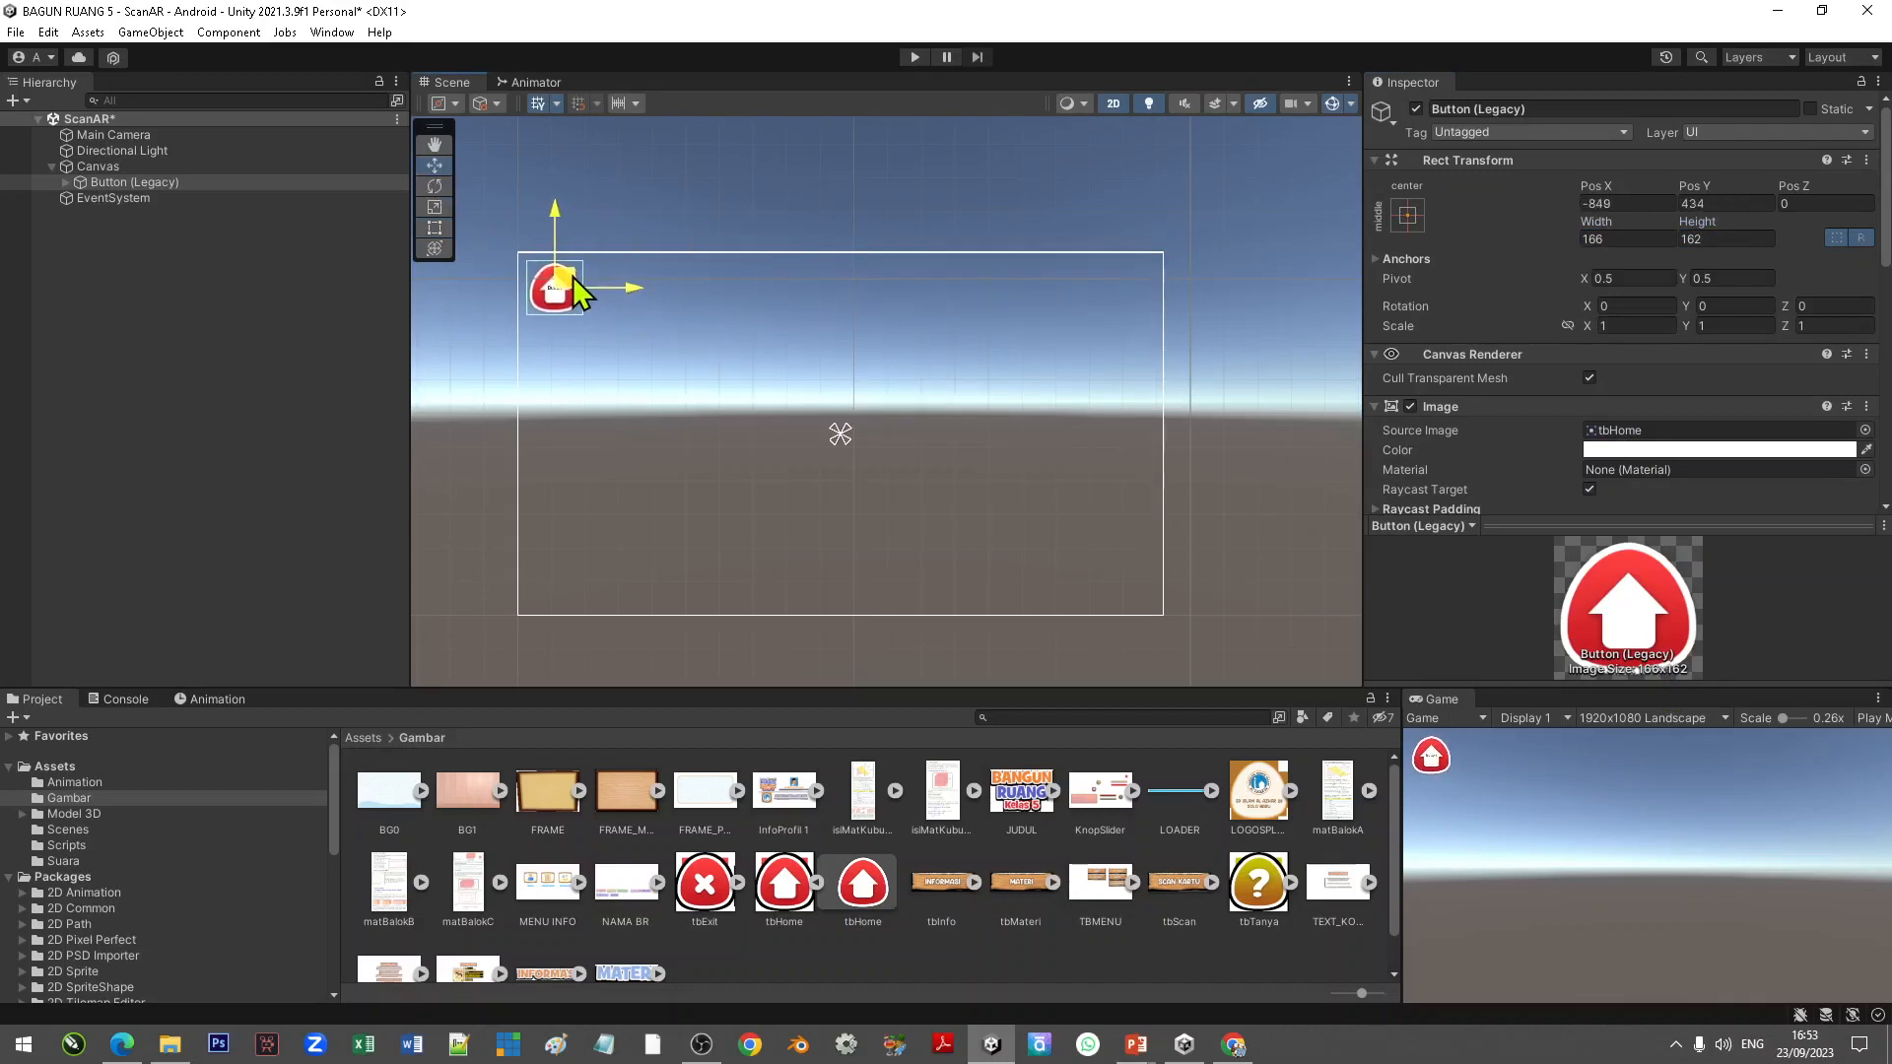
{"action": "left_click", "coordinate": [1408, 215]}
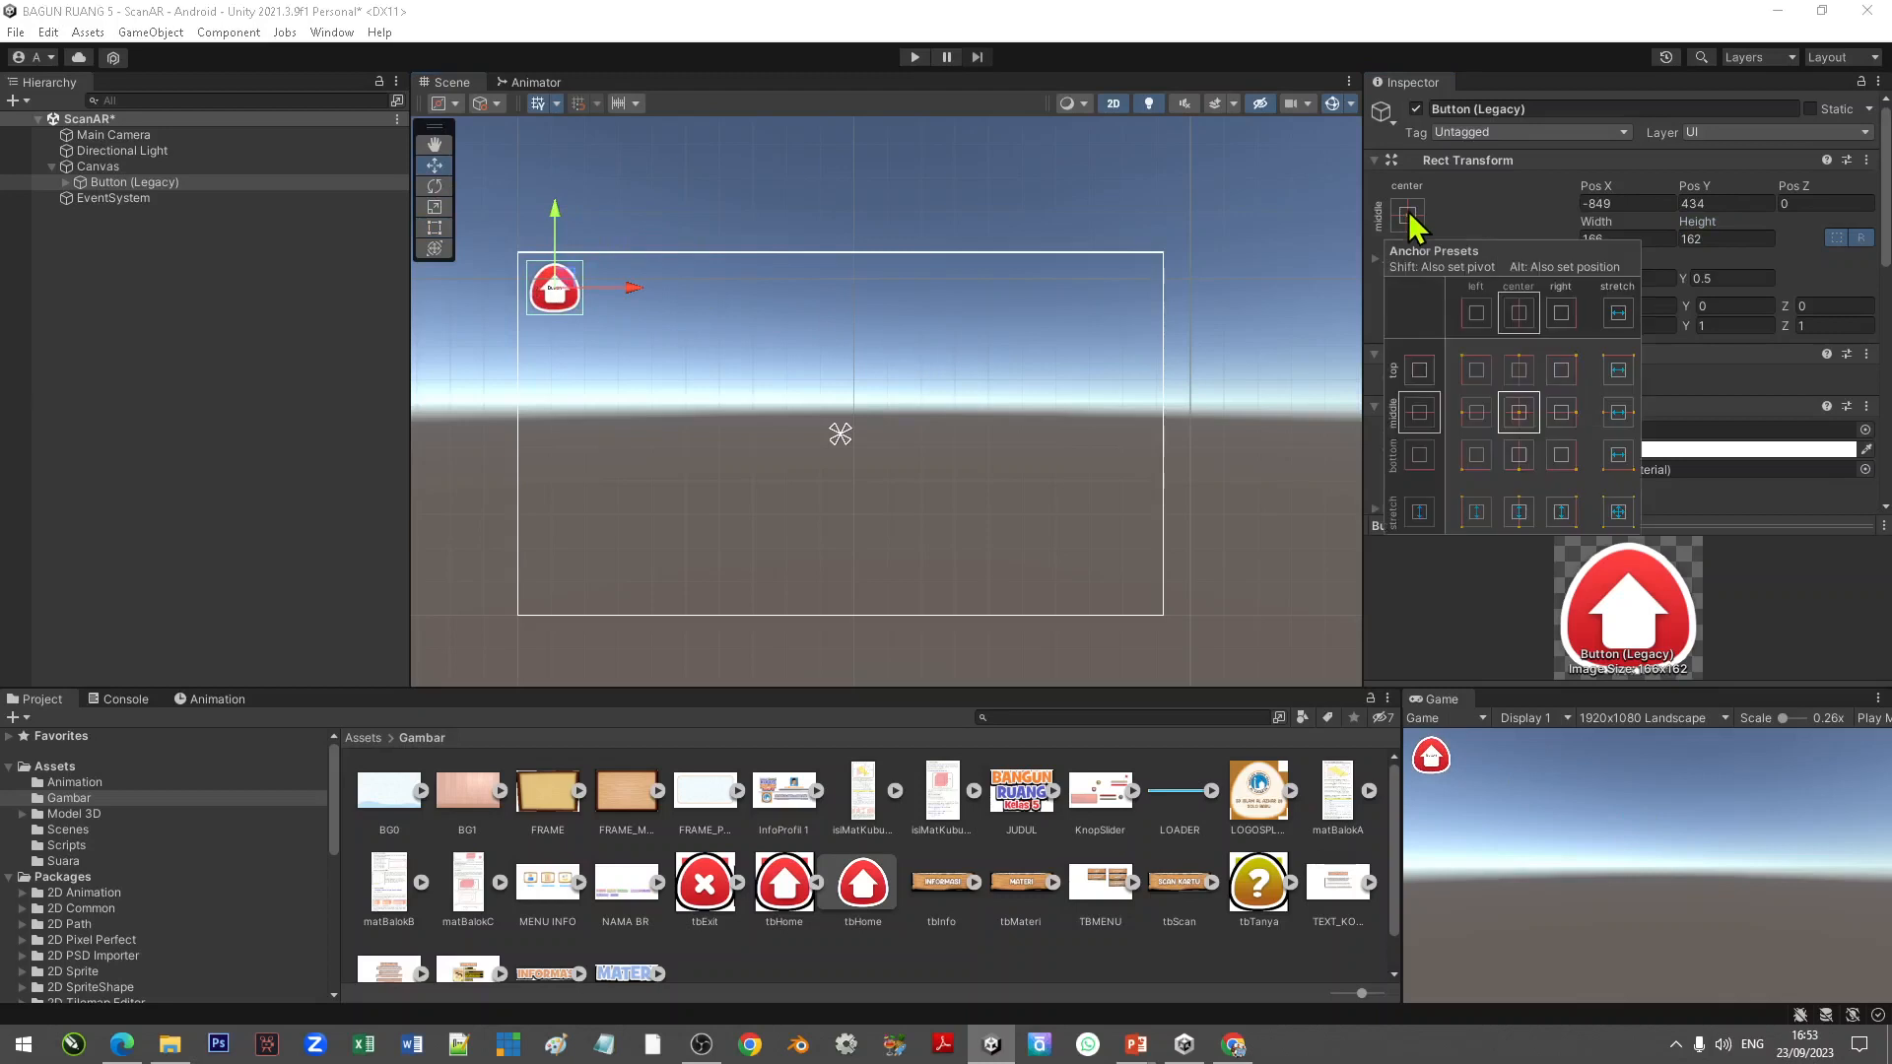
{"action": "left_click", "coordinate": [1477, 369]}
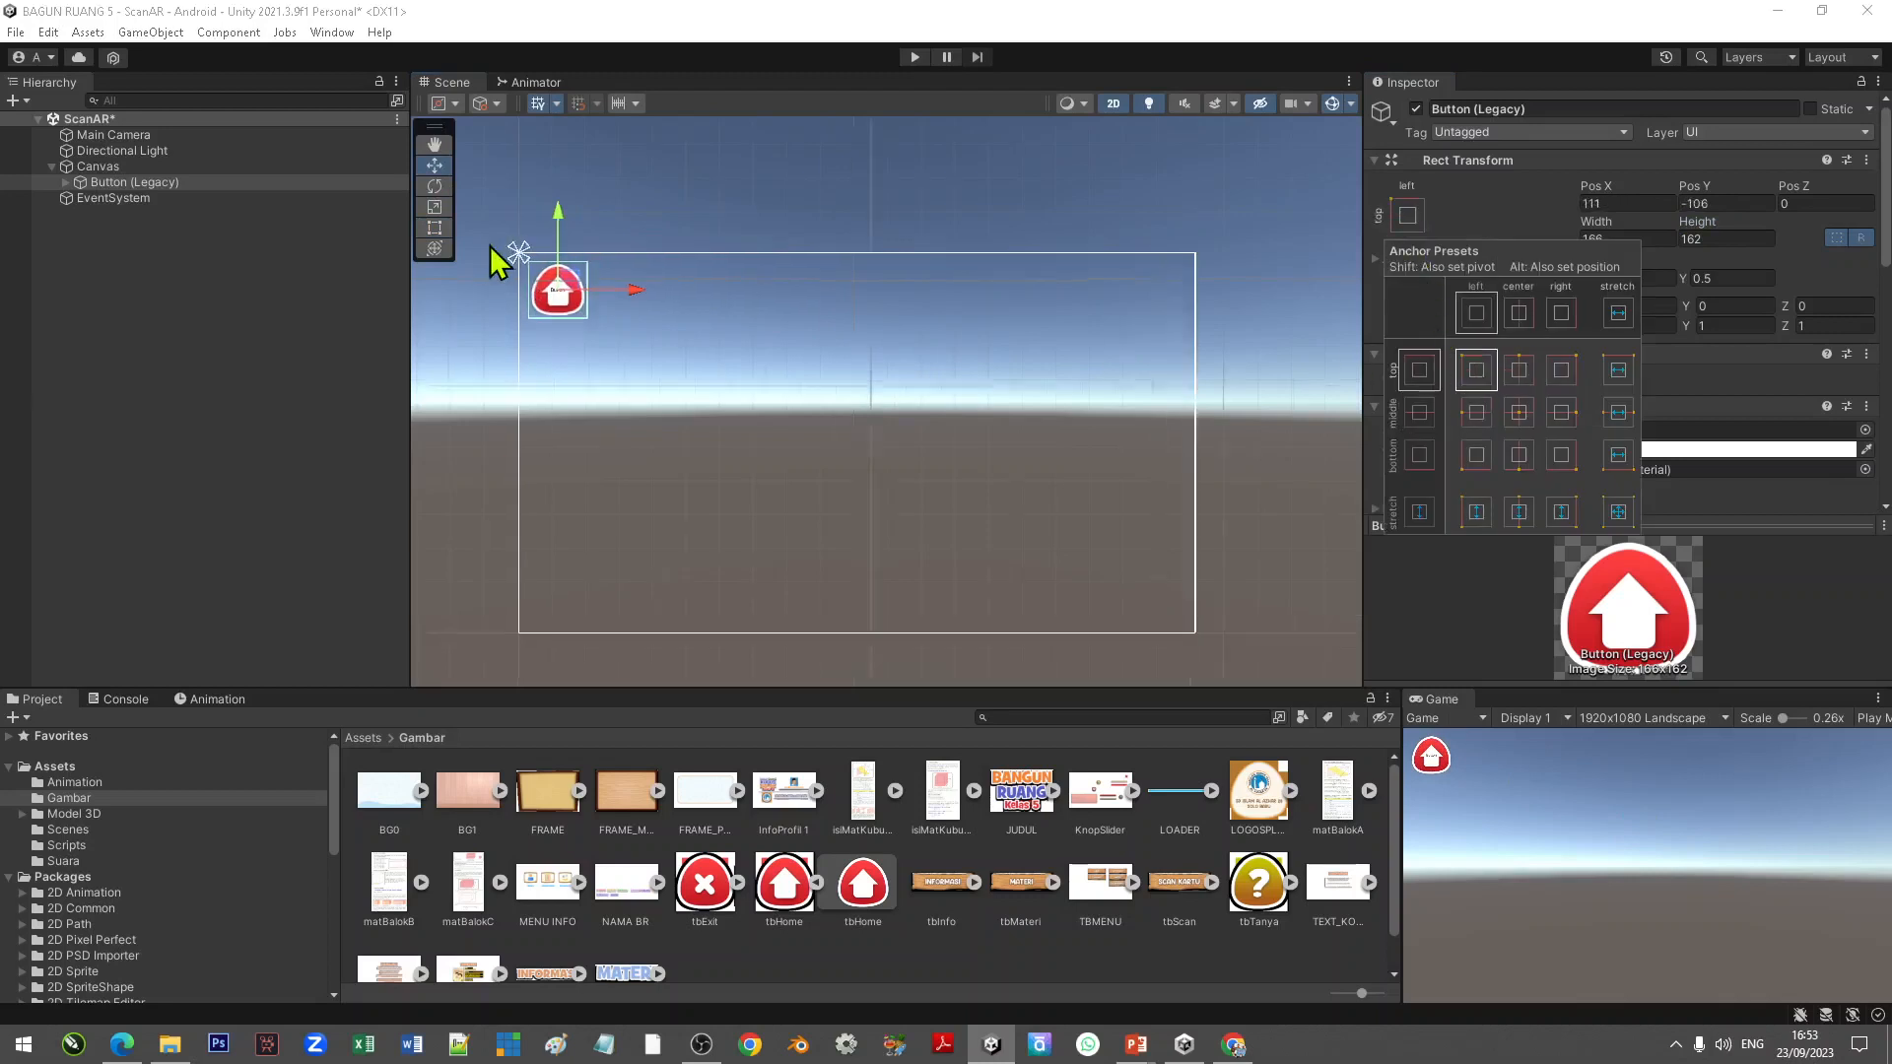
Step: Drag the button's anchors to fit around its corners
{"action": "scroll", "coordinate": [513, 271], "scroll_direction": "up", "scroll_amount": 2}
{"action": "scroll", "coordinate": [512, 269], "scroll_direction": "up", "scroll_amount": 2}
{"action": "left_click_drag", "start_coordinate": [542, 262], "coordinate": [693, 402]}
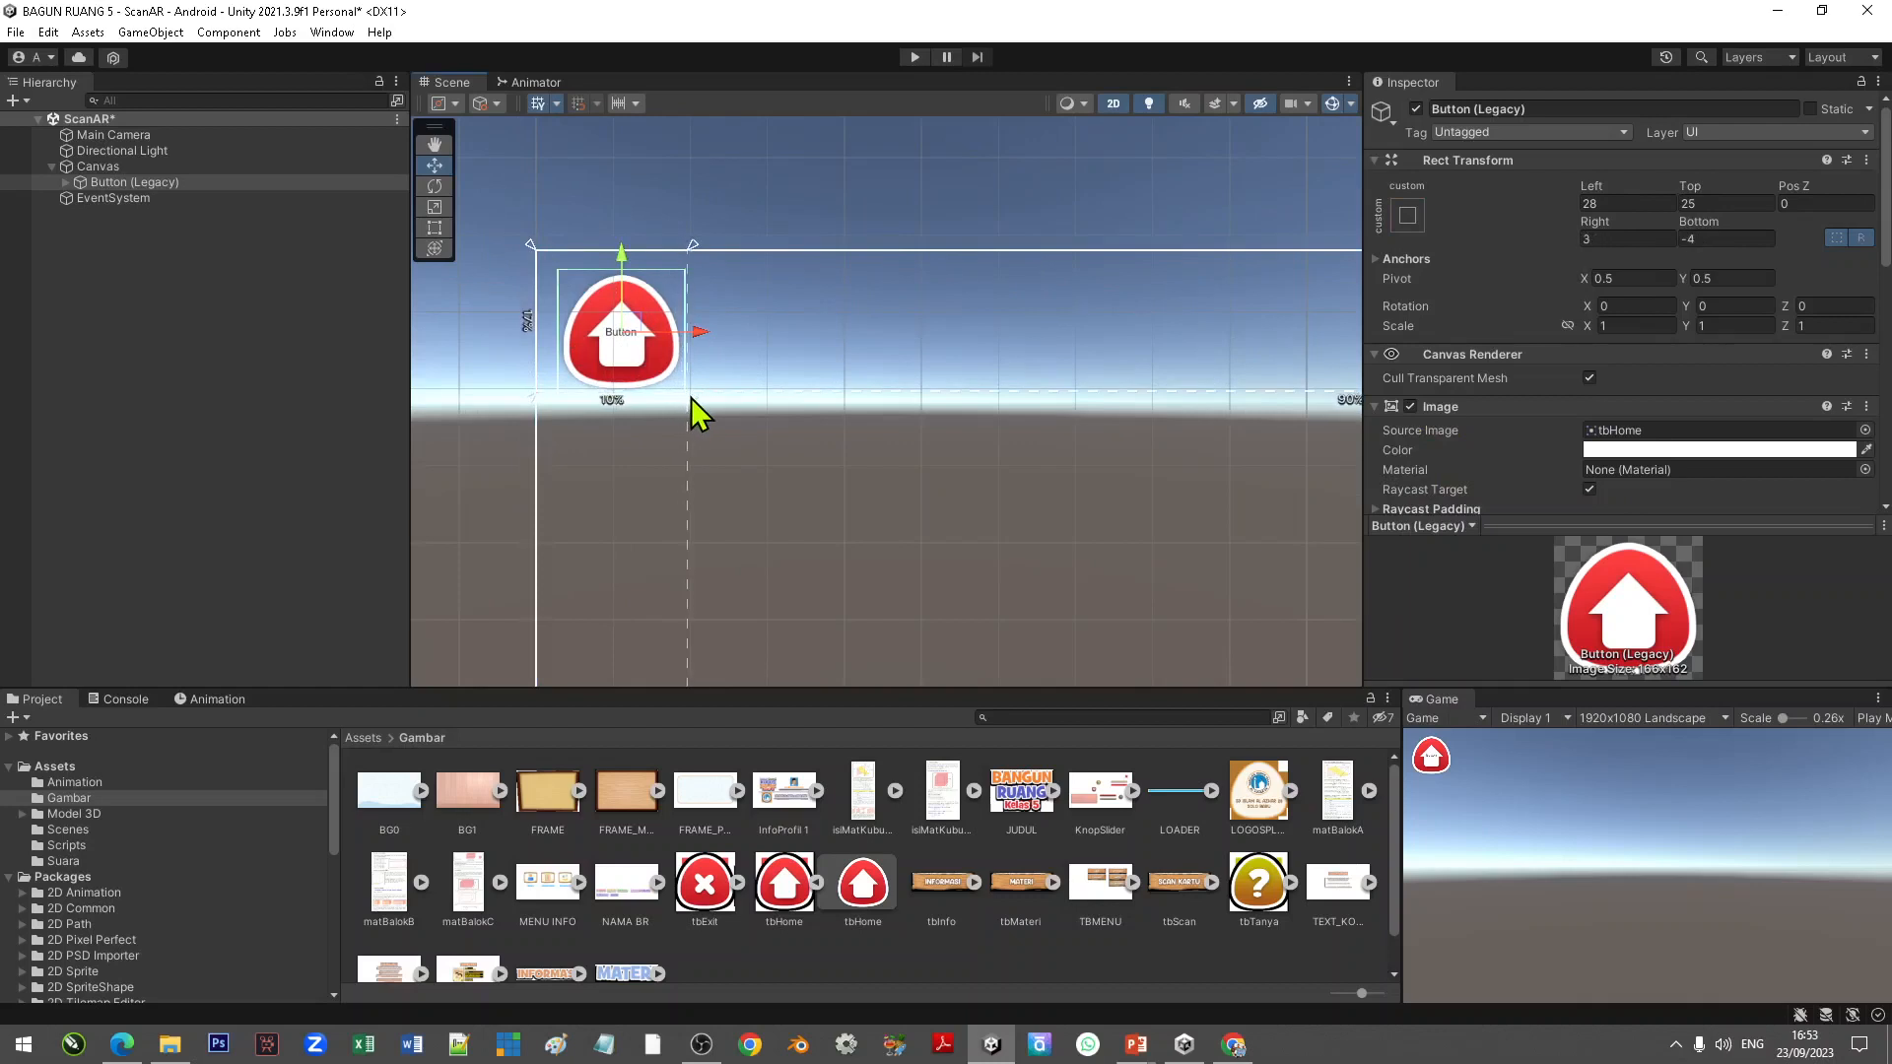
{"action": "left_click_drag", "start_coordinate": [540, 256], "coordinate": [550, 268]}
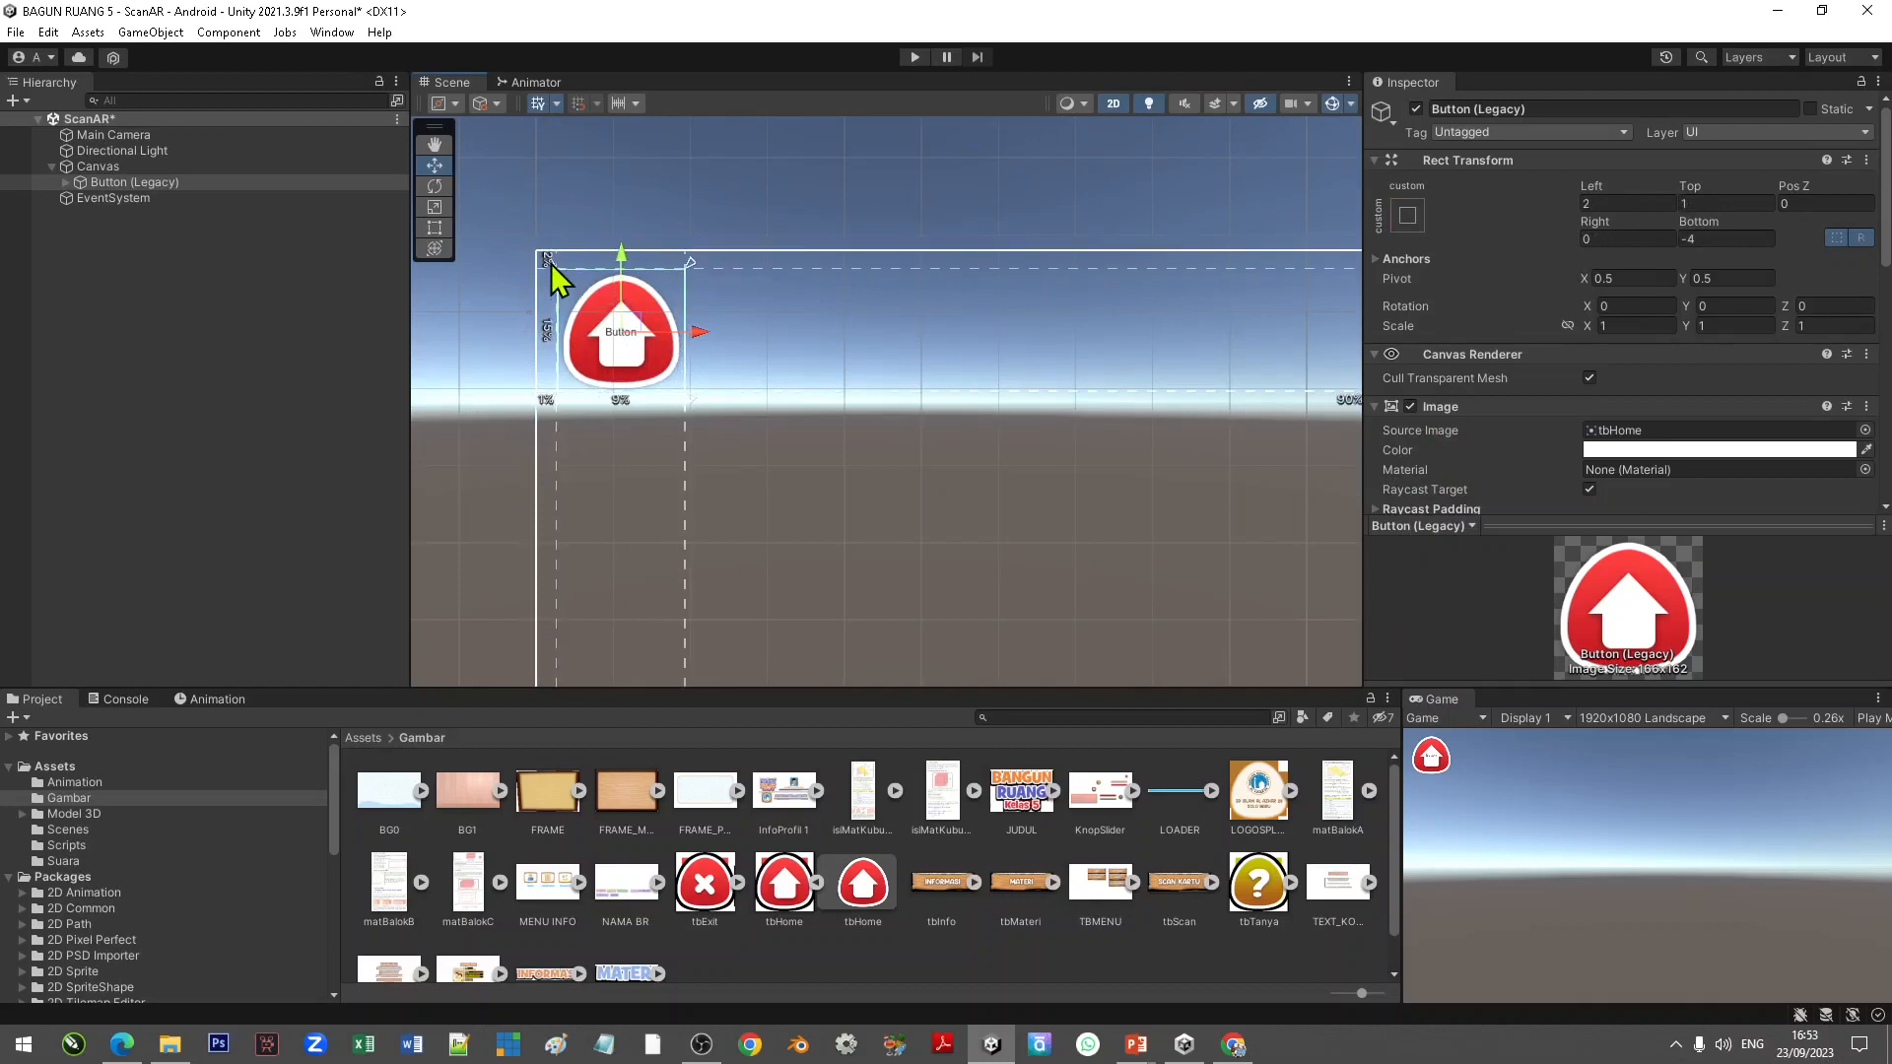
{"action": "scroll", "coordinate": [562, 247], "scroll_direction": "down", "scroll_amount": 5}
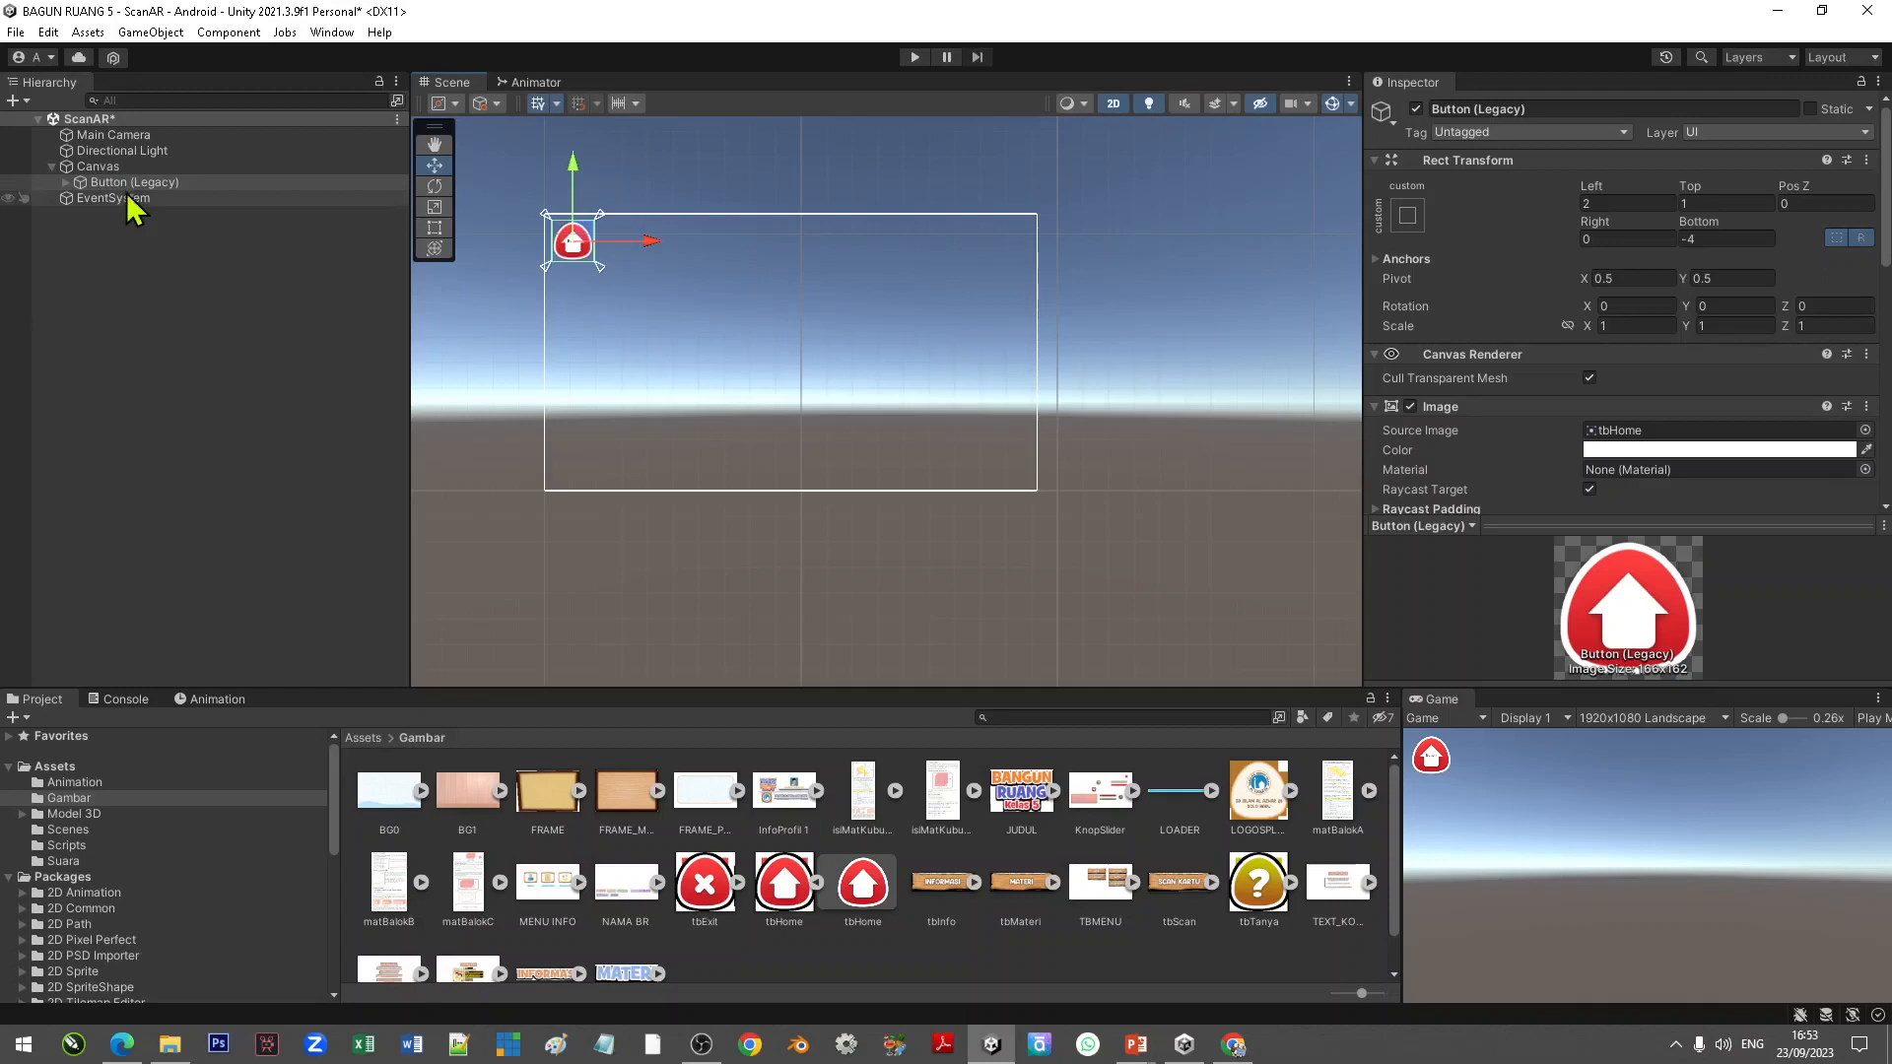
Step: Rename the button to tbHome
{"action": "left_click", "coordinate": [150, 251]}
{"action": "left_click", "coordinate": [134, 182]}
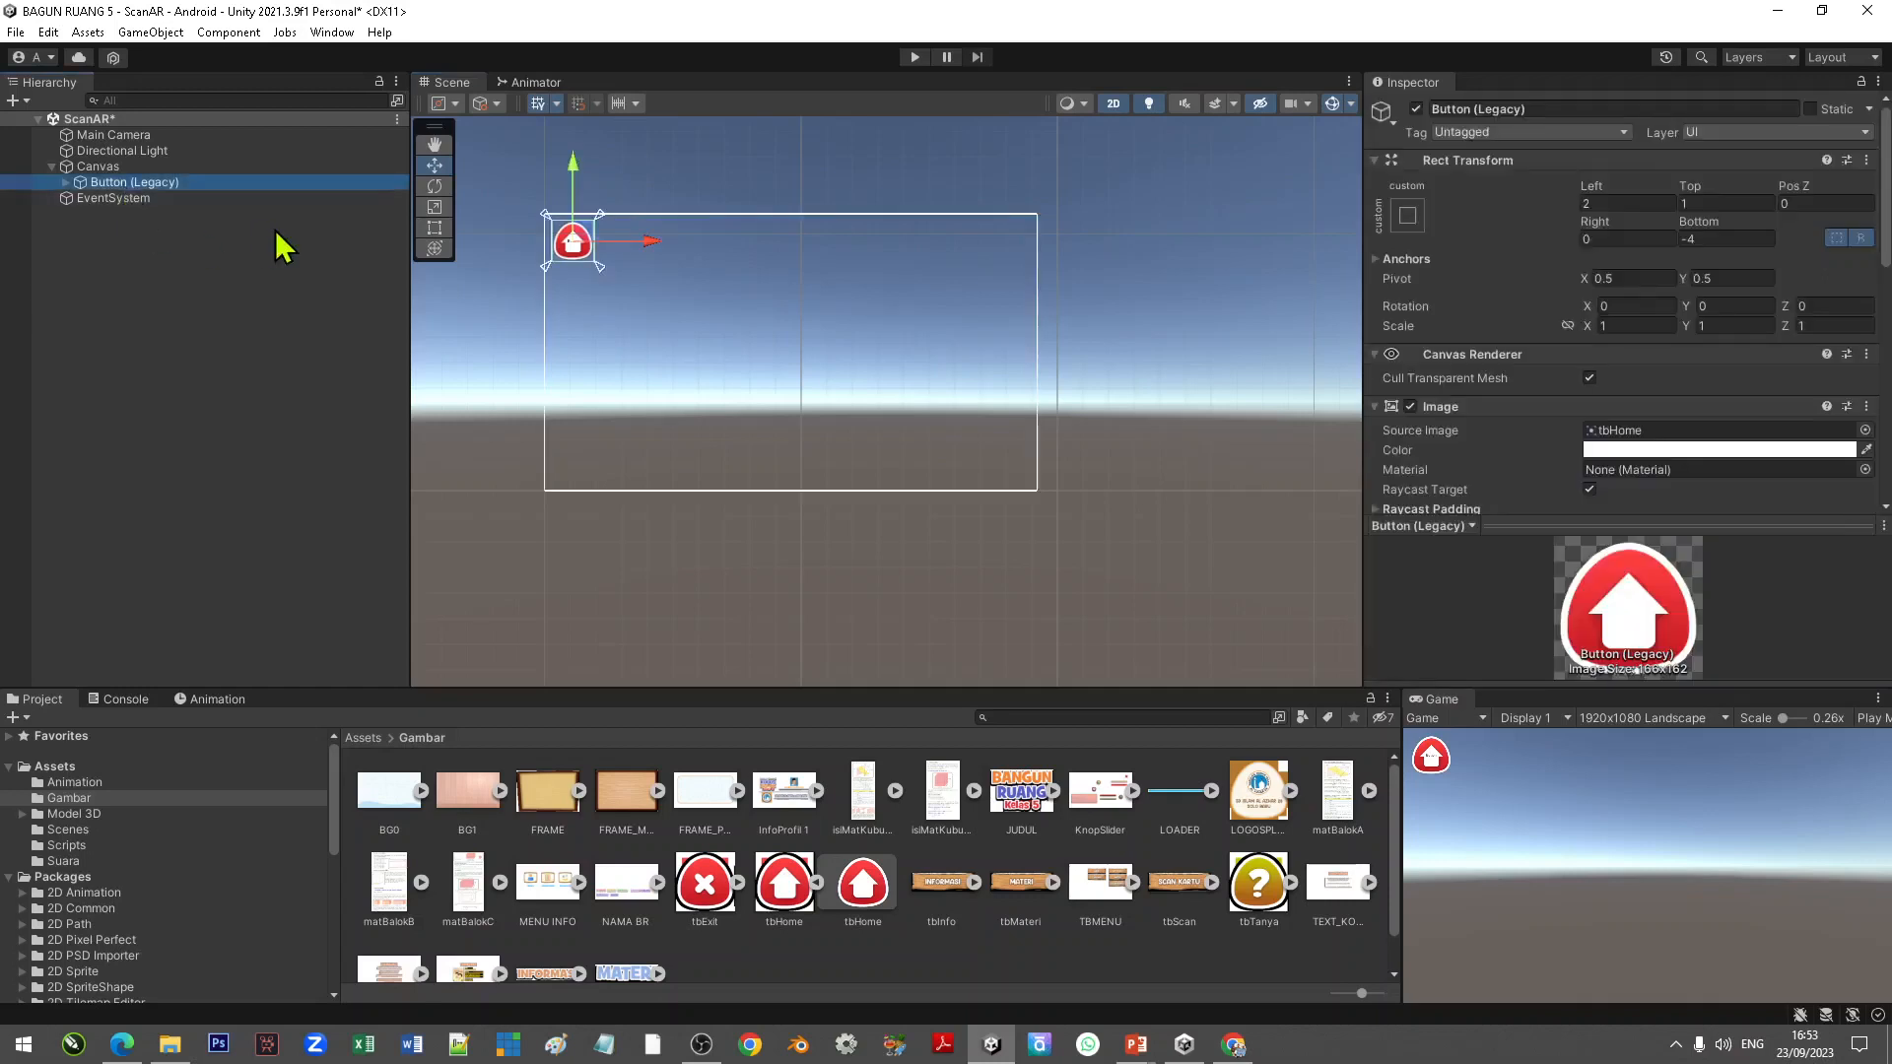
{"action": "right_click", "coordinate": [184, 183]}
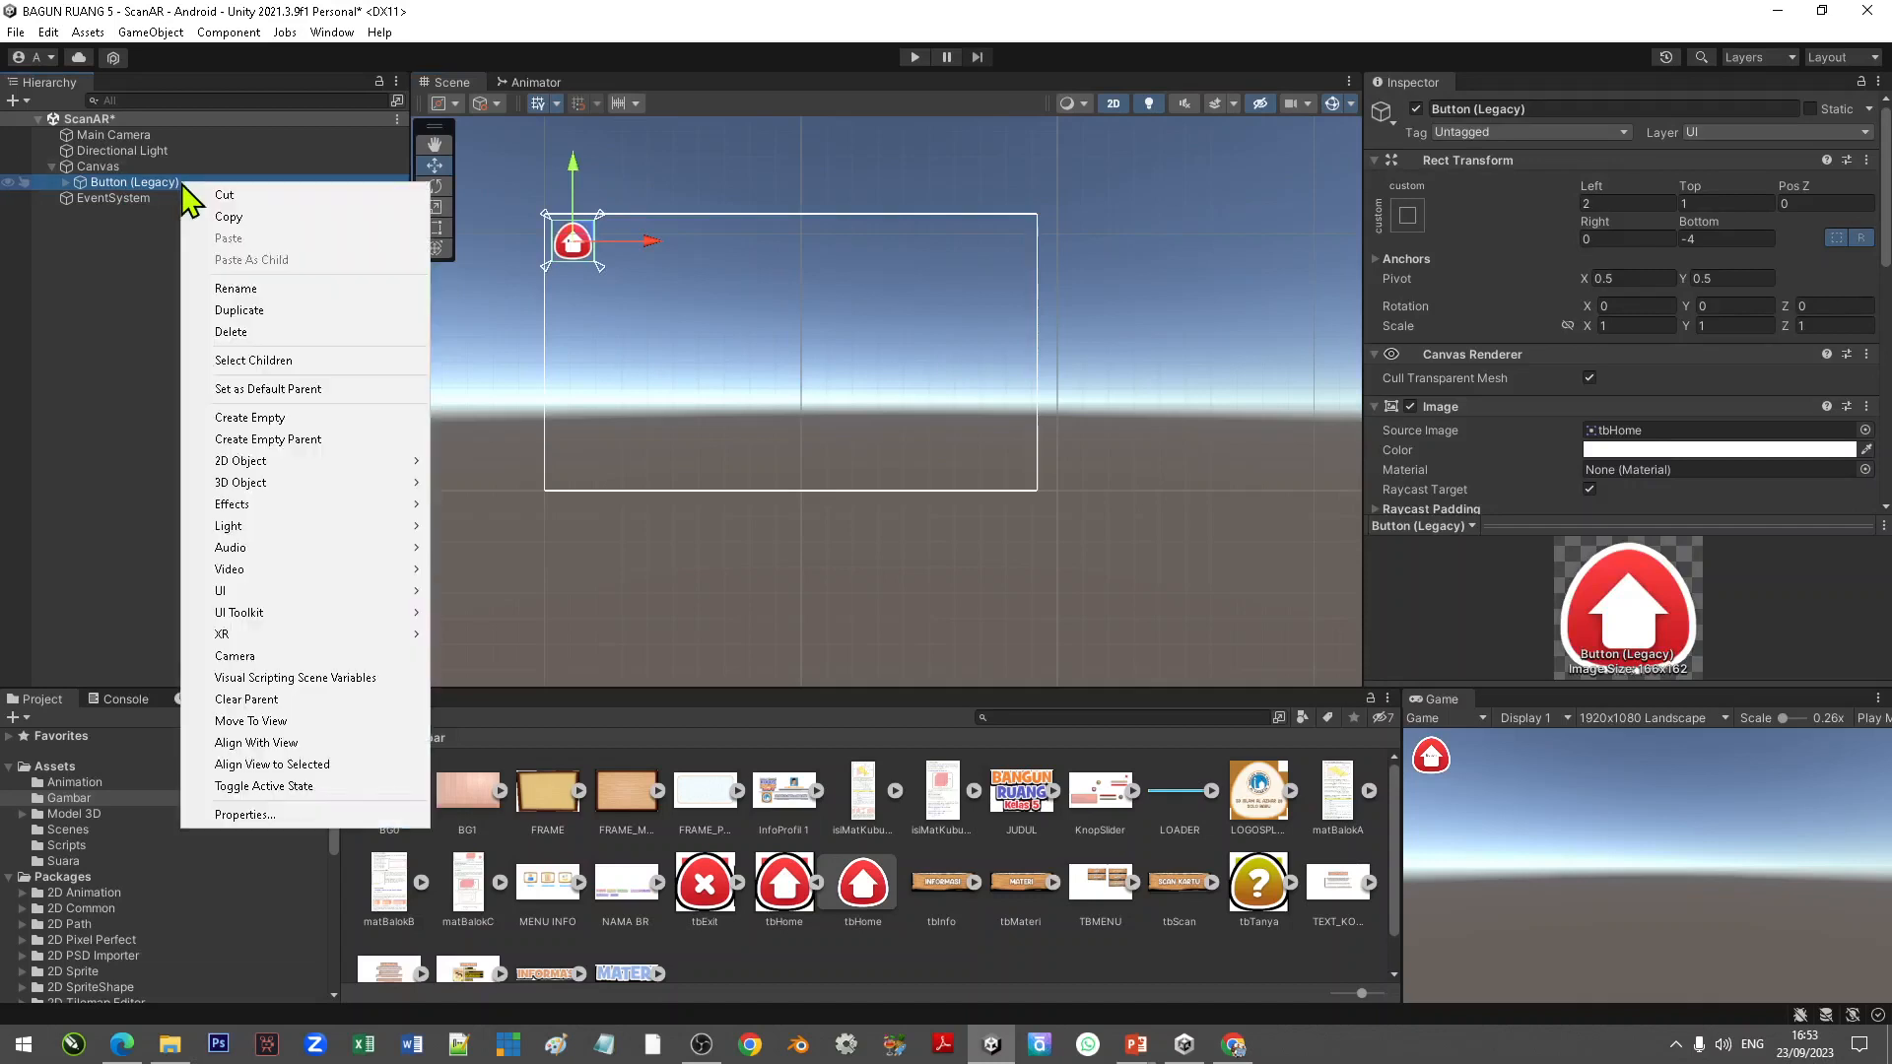
{"action": "left_click", "coordinate": [292, 289]}
{"action": "type", "text": "t"}
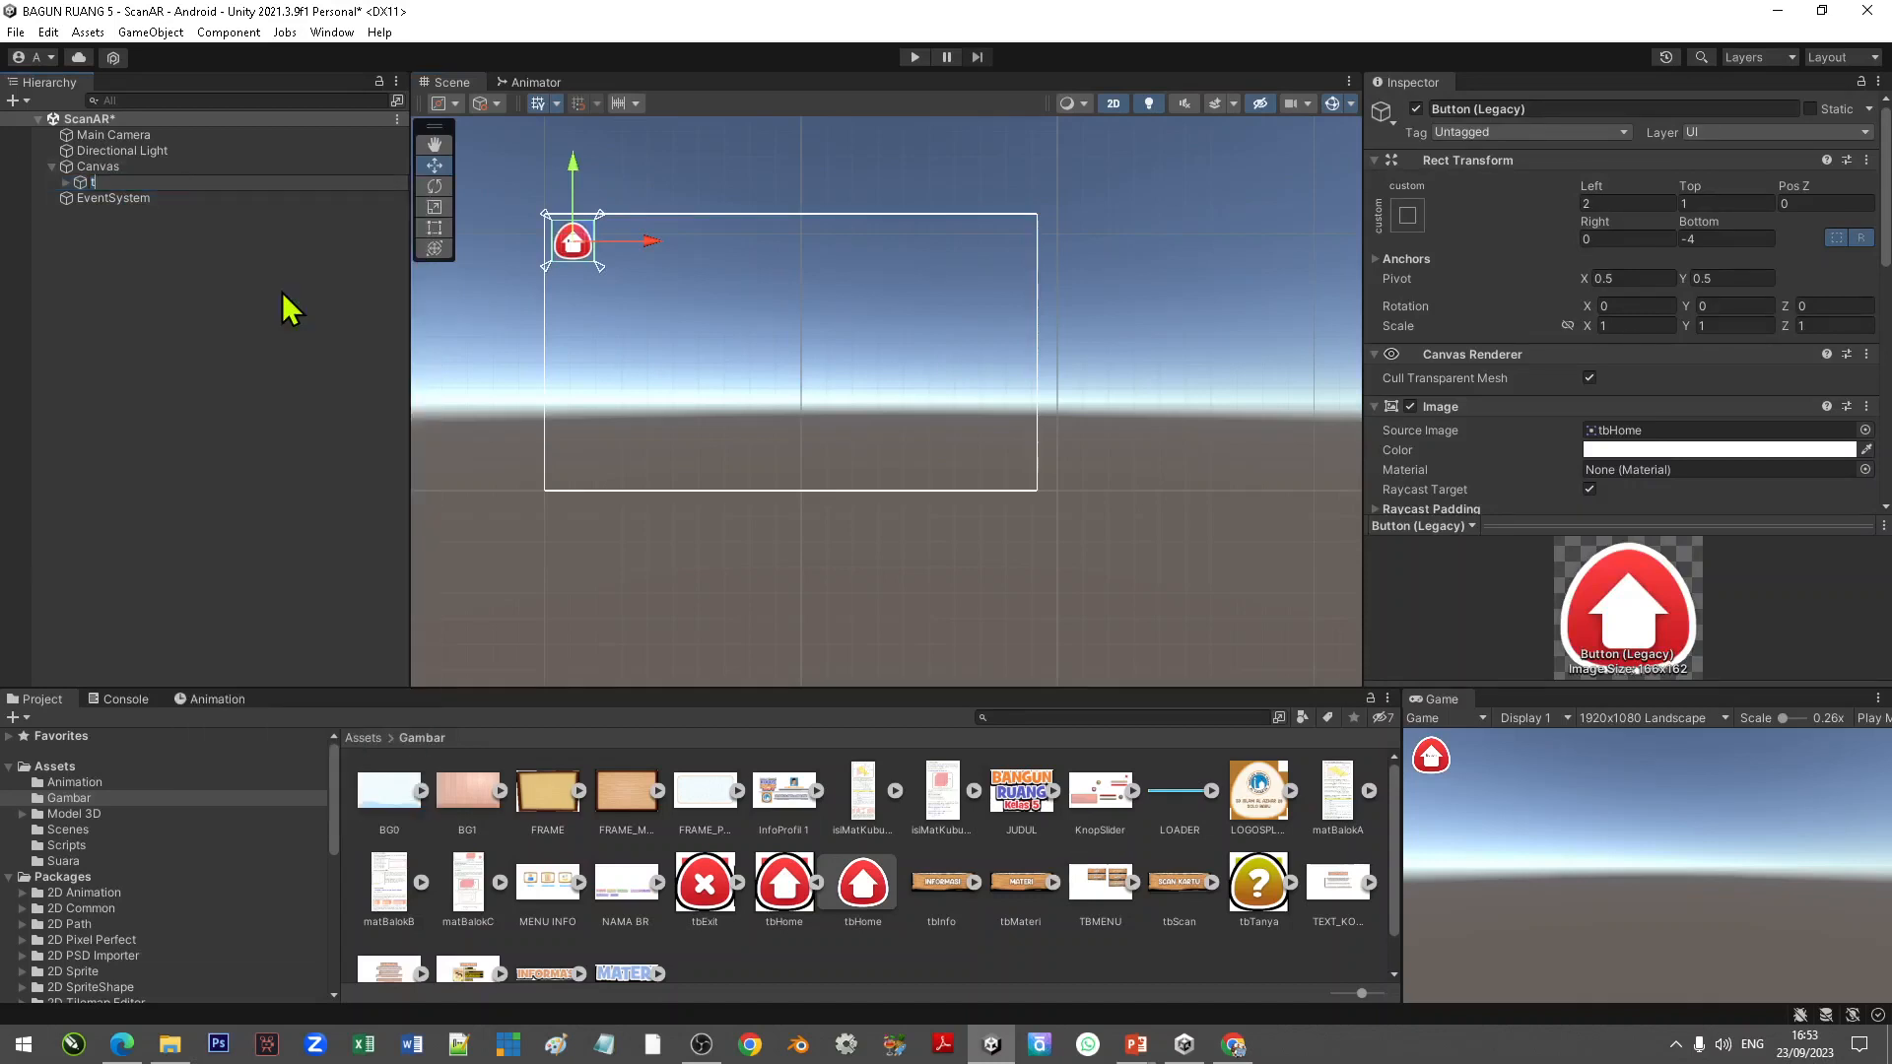
{"action": "type", "text": "bHome"}
{"action": "key", "text": "Return"}
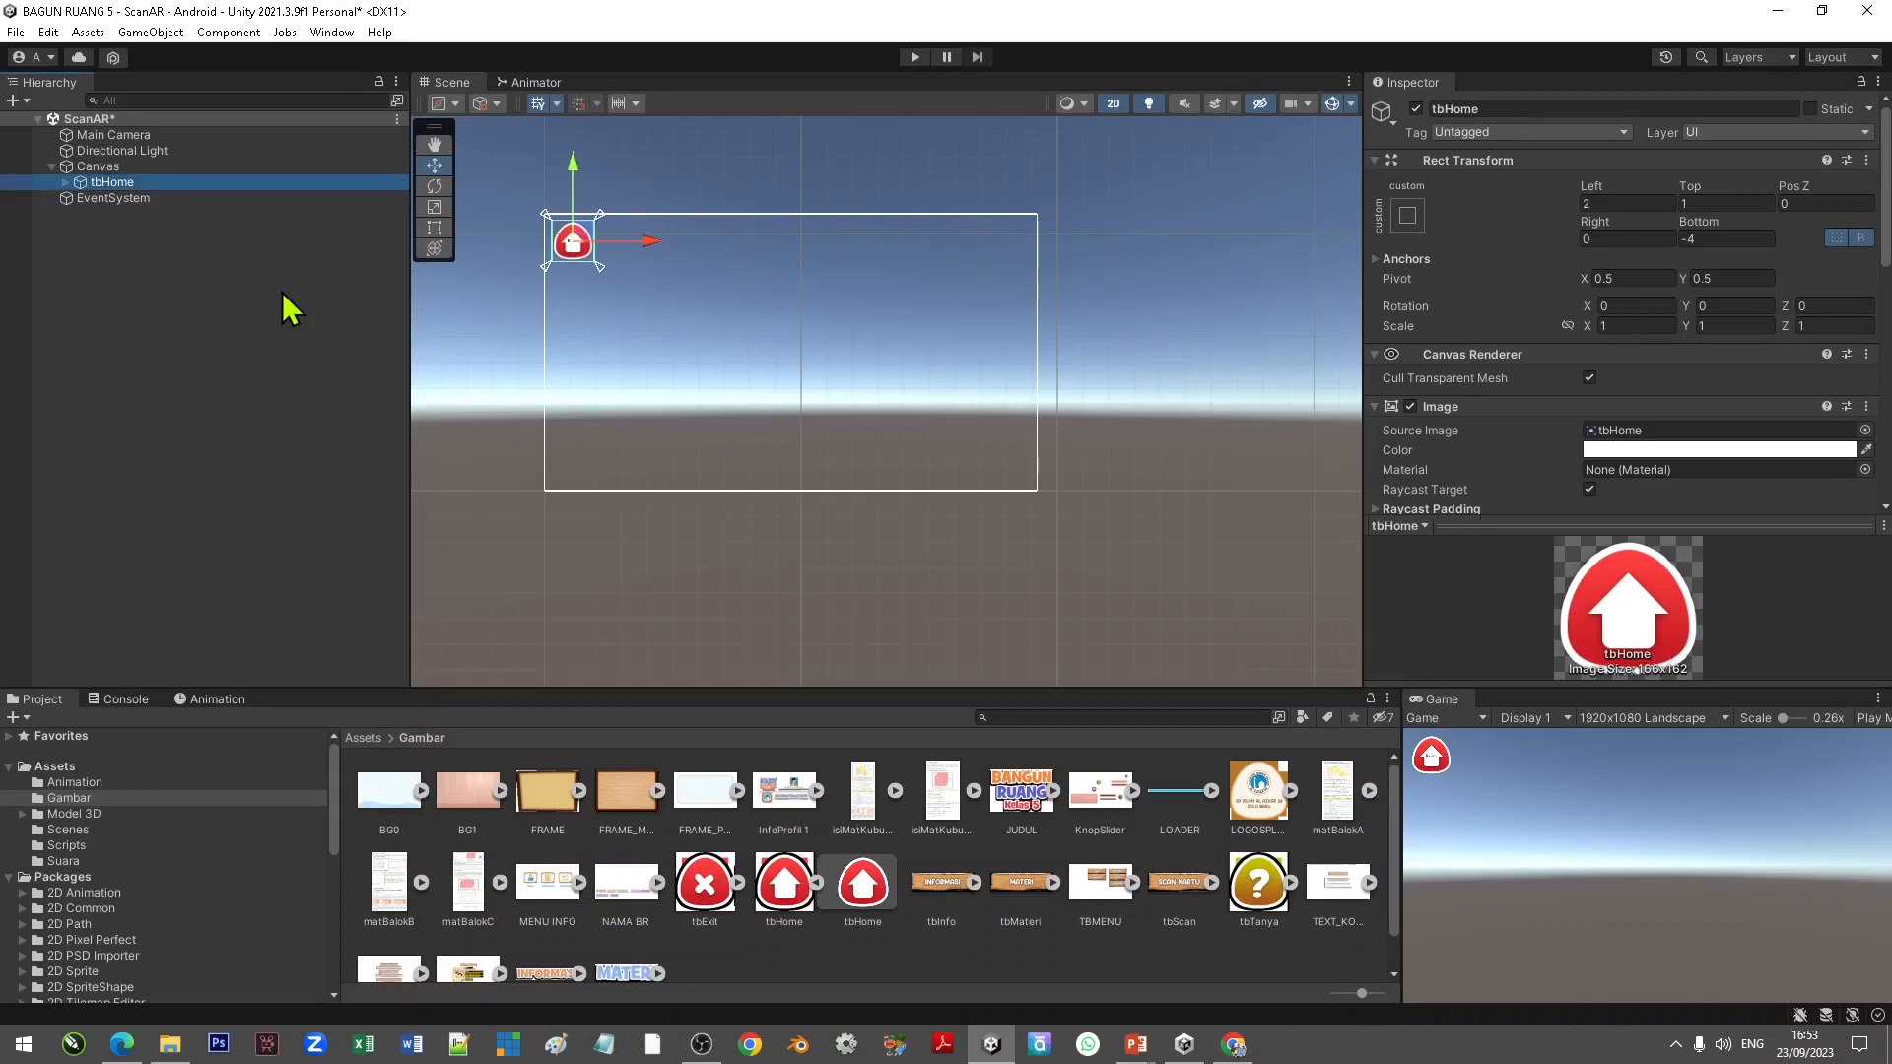
Step: Add a UI Panel as a child of the Canvas
{"action": "left_click", "coordinate": [110, 169]}
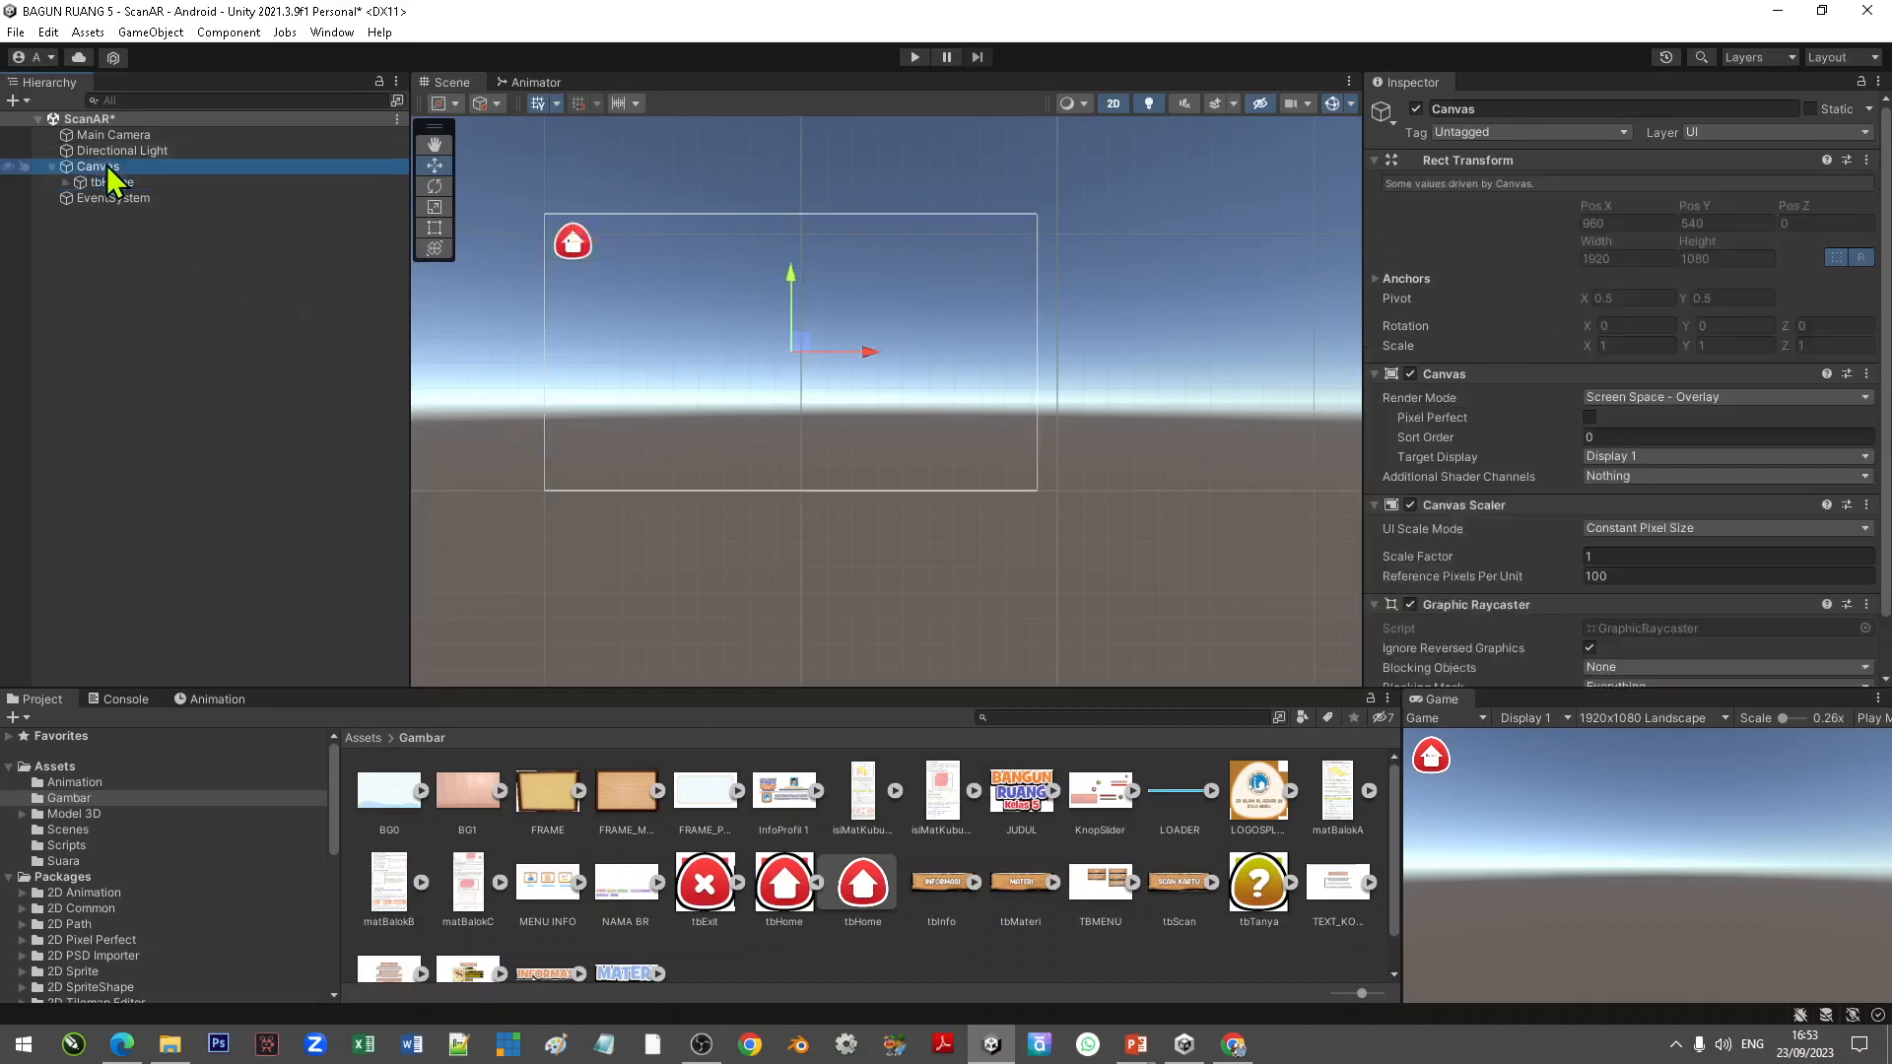
{"action": "right_click", "coordinate": [114, 182]}
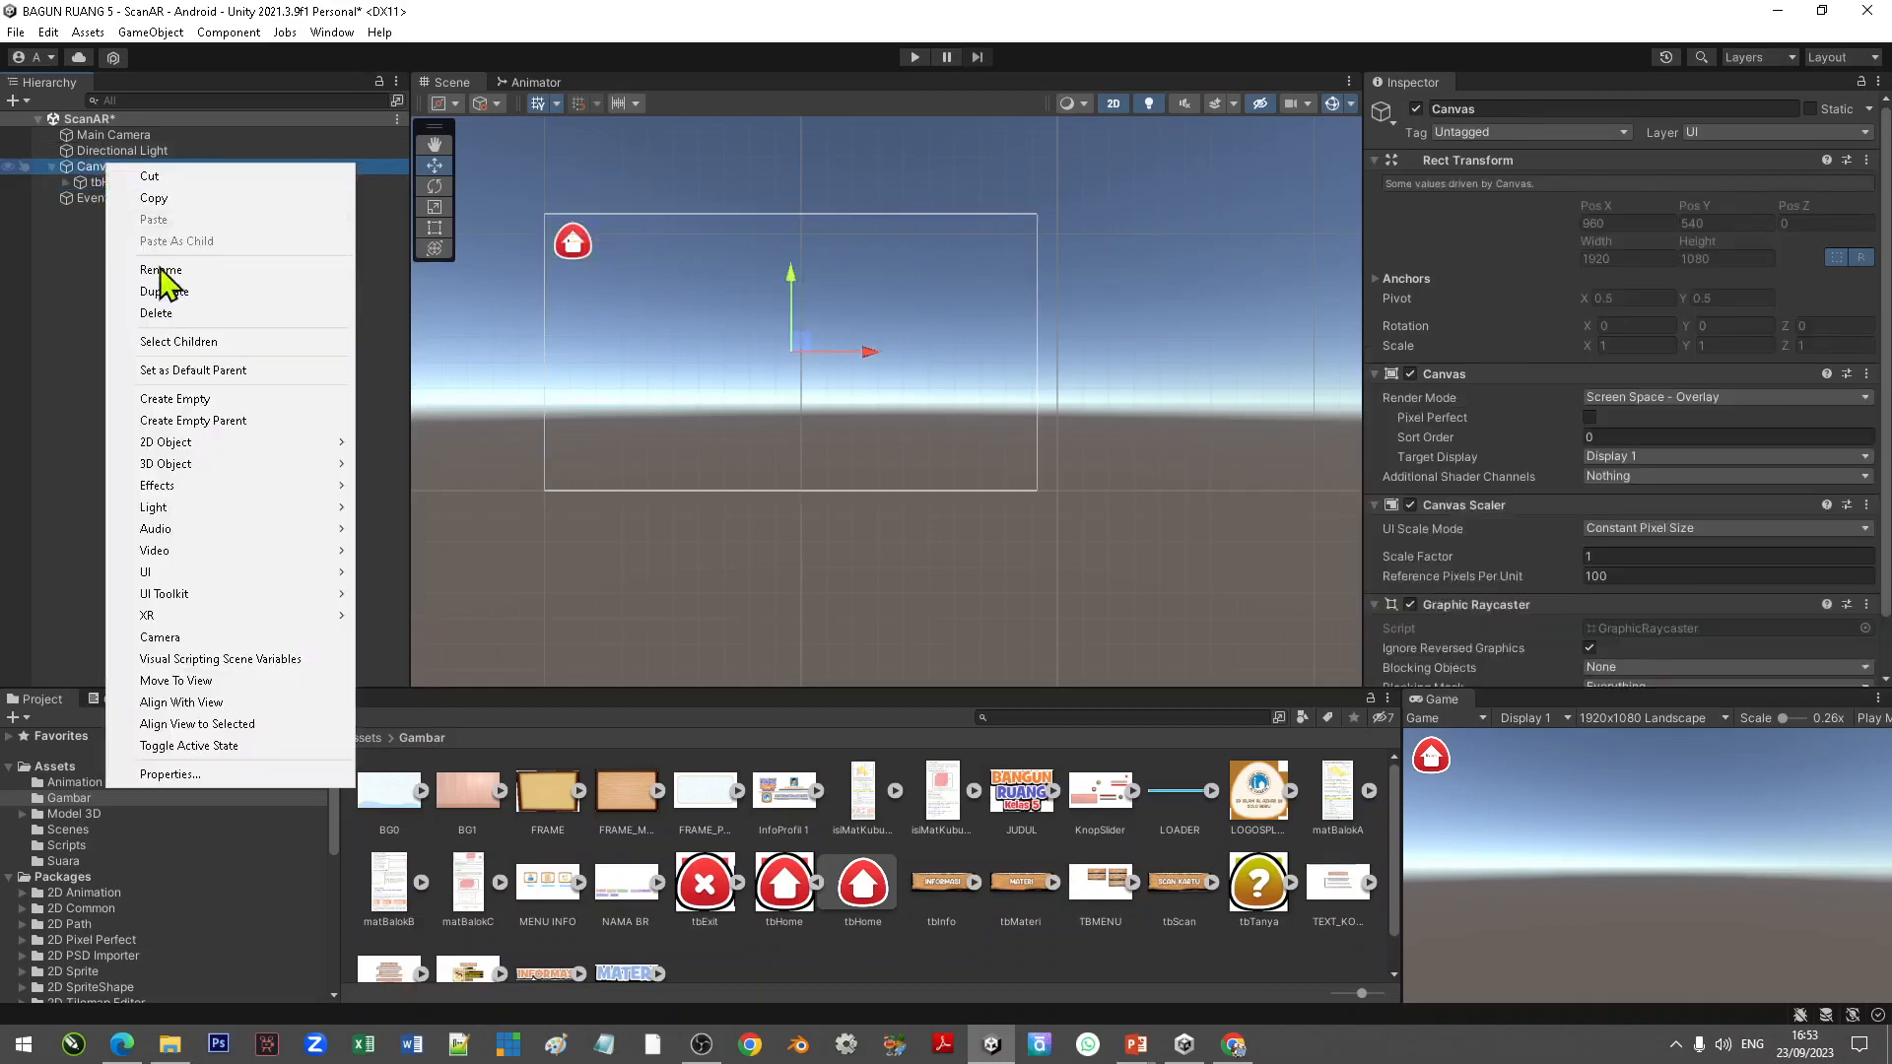
{"action": "mouse_move", "coordinate": [292, 579]}
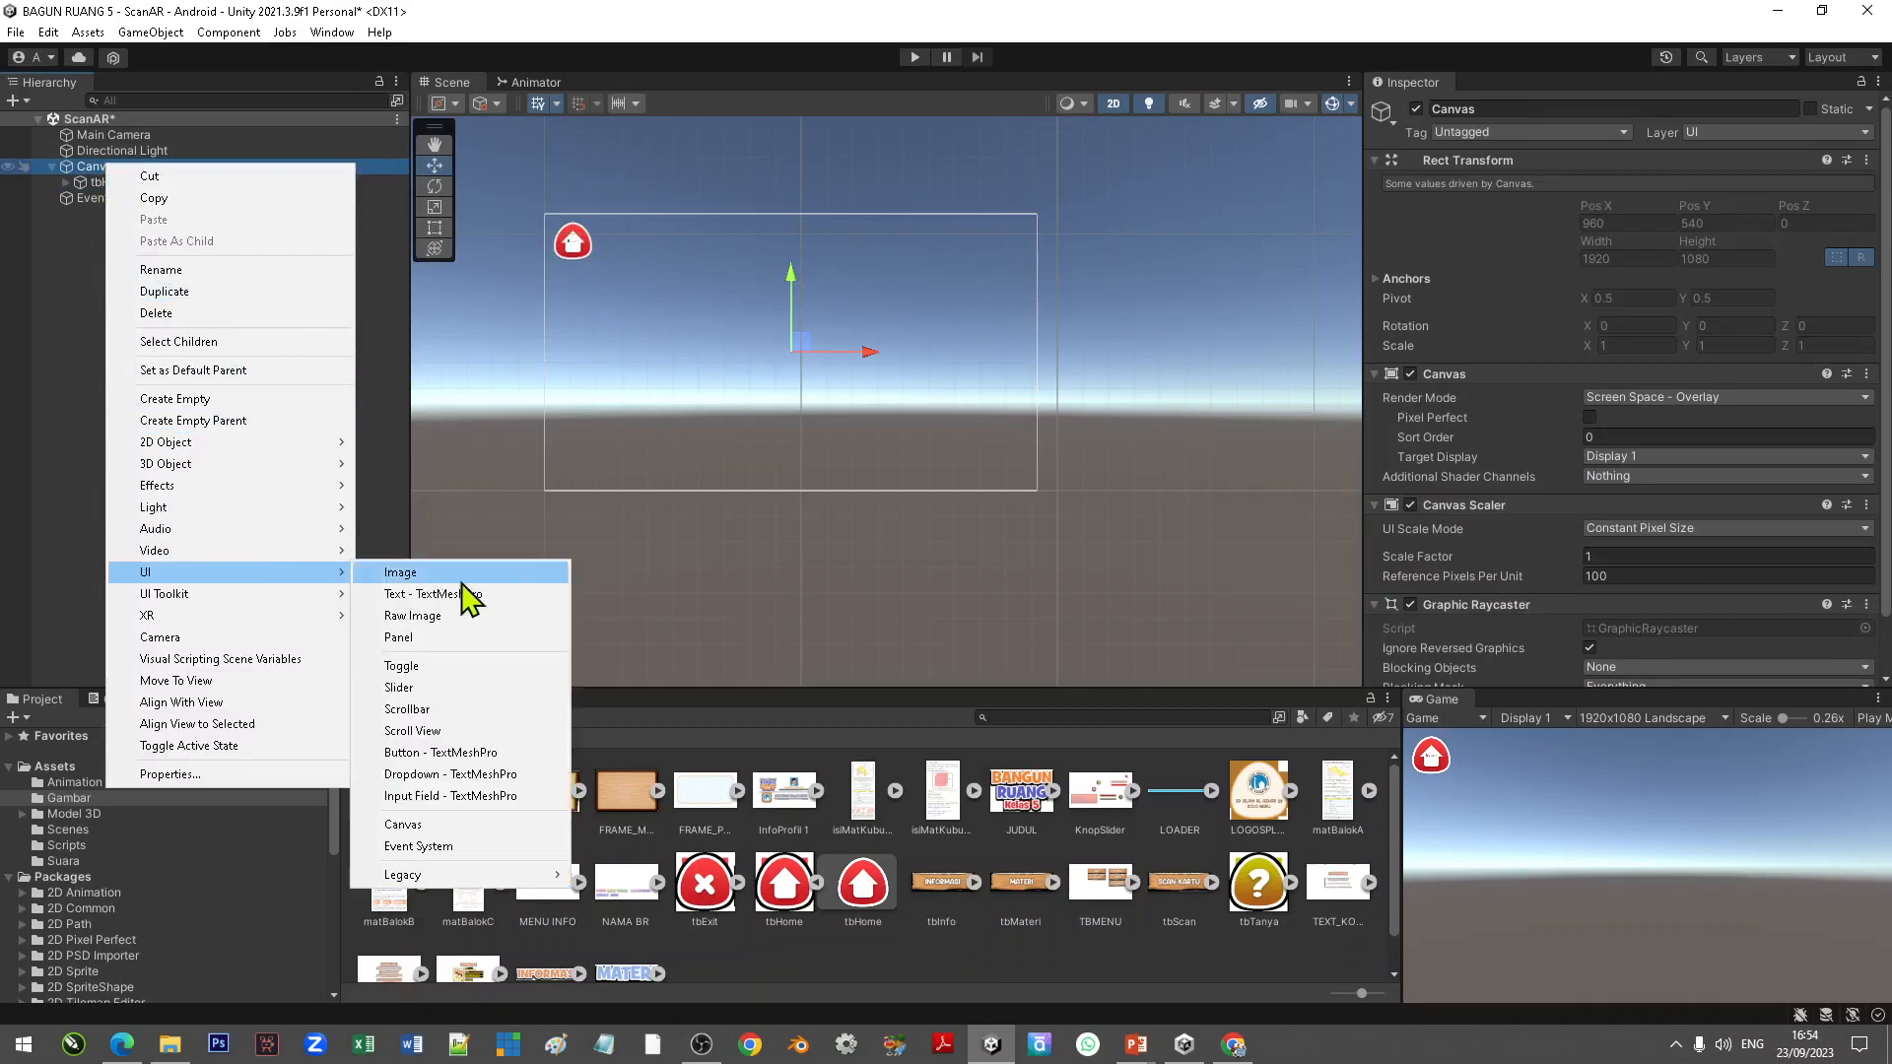
{"action": "left_click", "coordinate": [454, 638]}
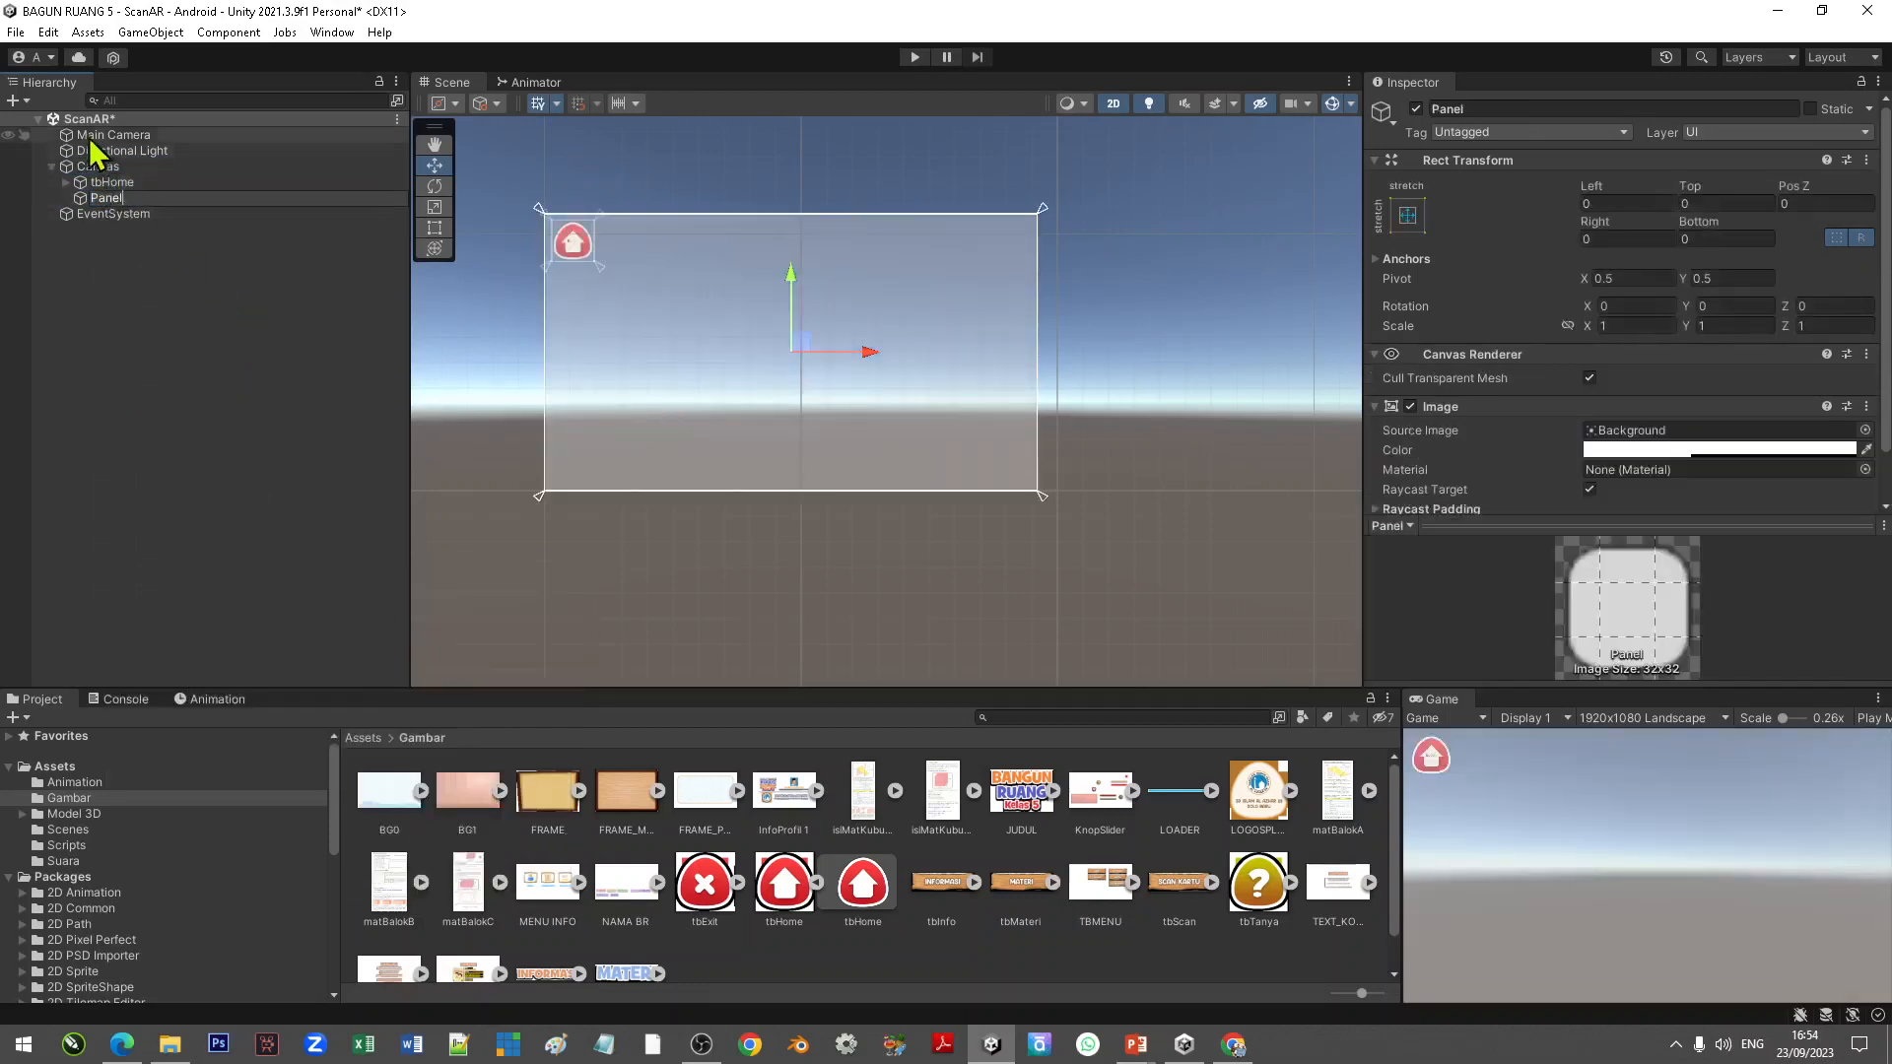
Step: Reorder the hierarchy so the Panel sits above tbHome under the Canvas
{"action": "left_click", "coordinate": [120, 183]}
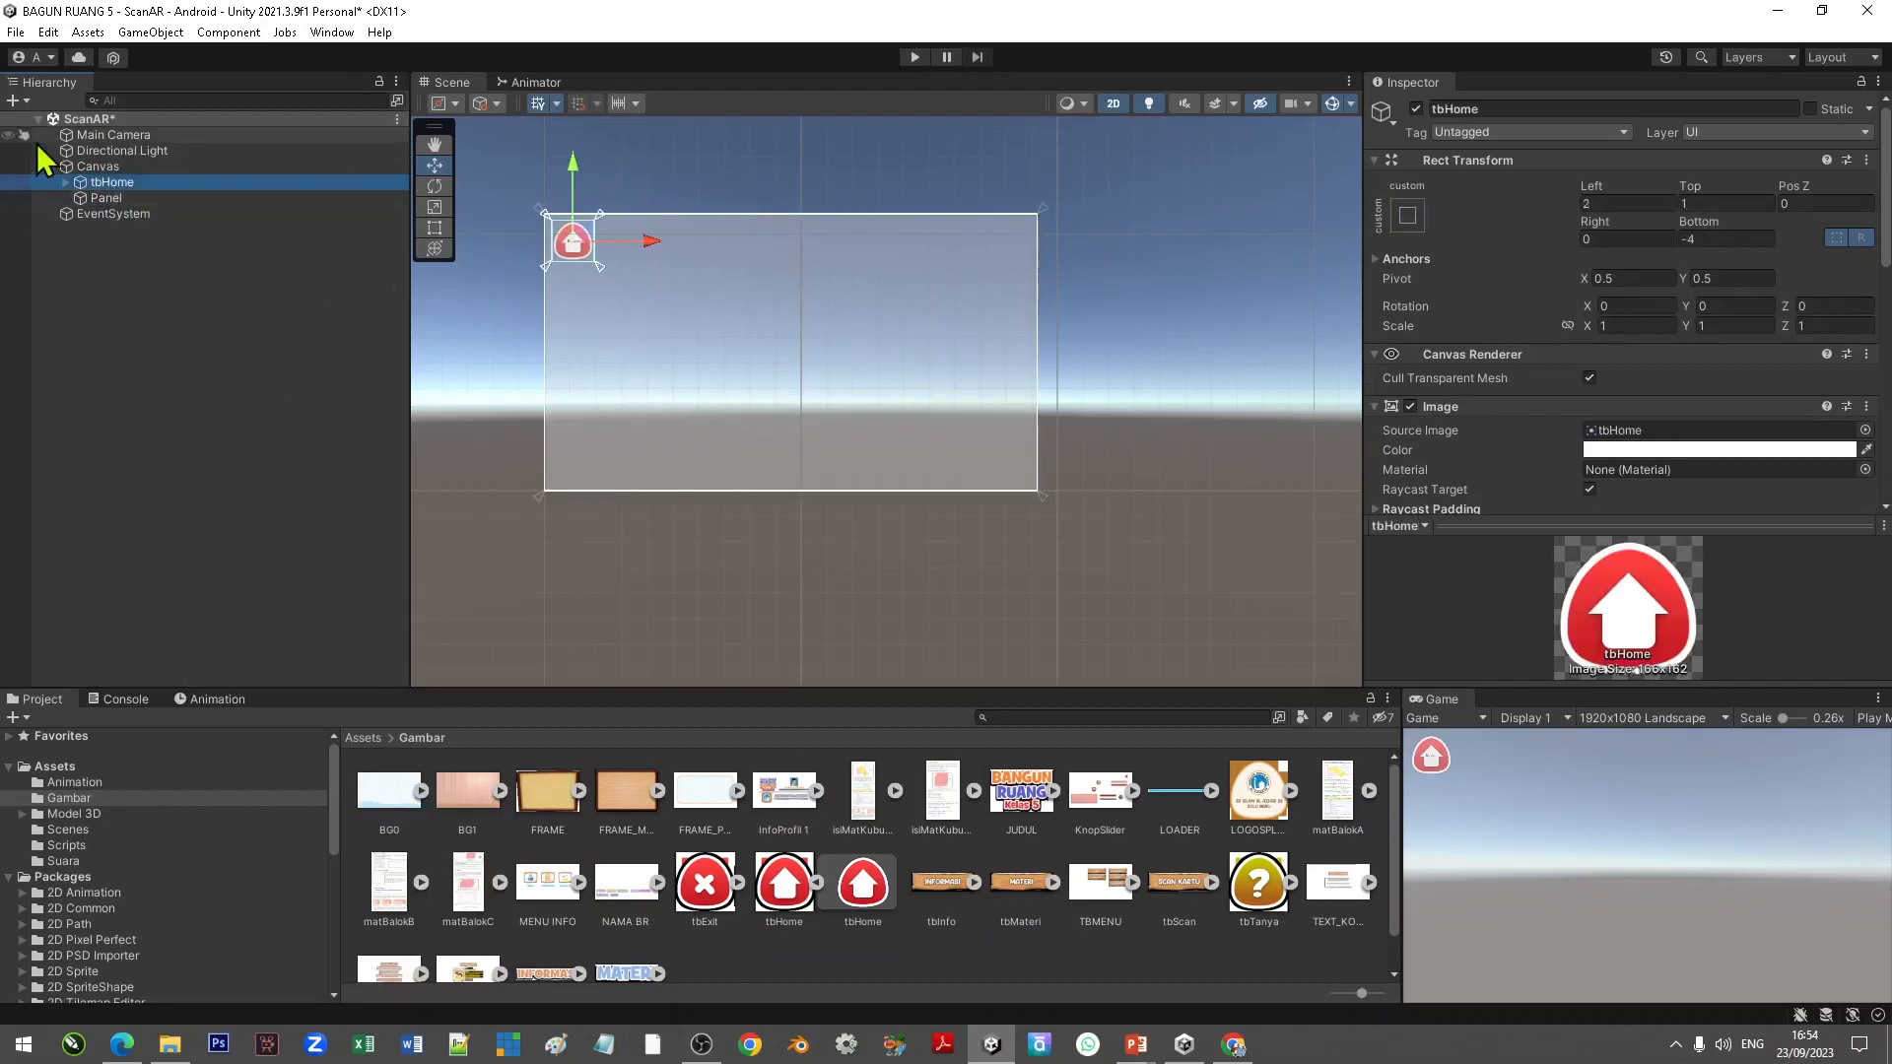
{"action": "left_click", "coordinate": [108, 199]}
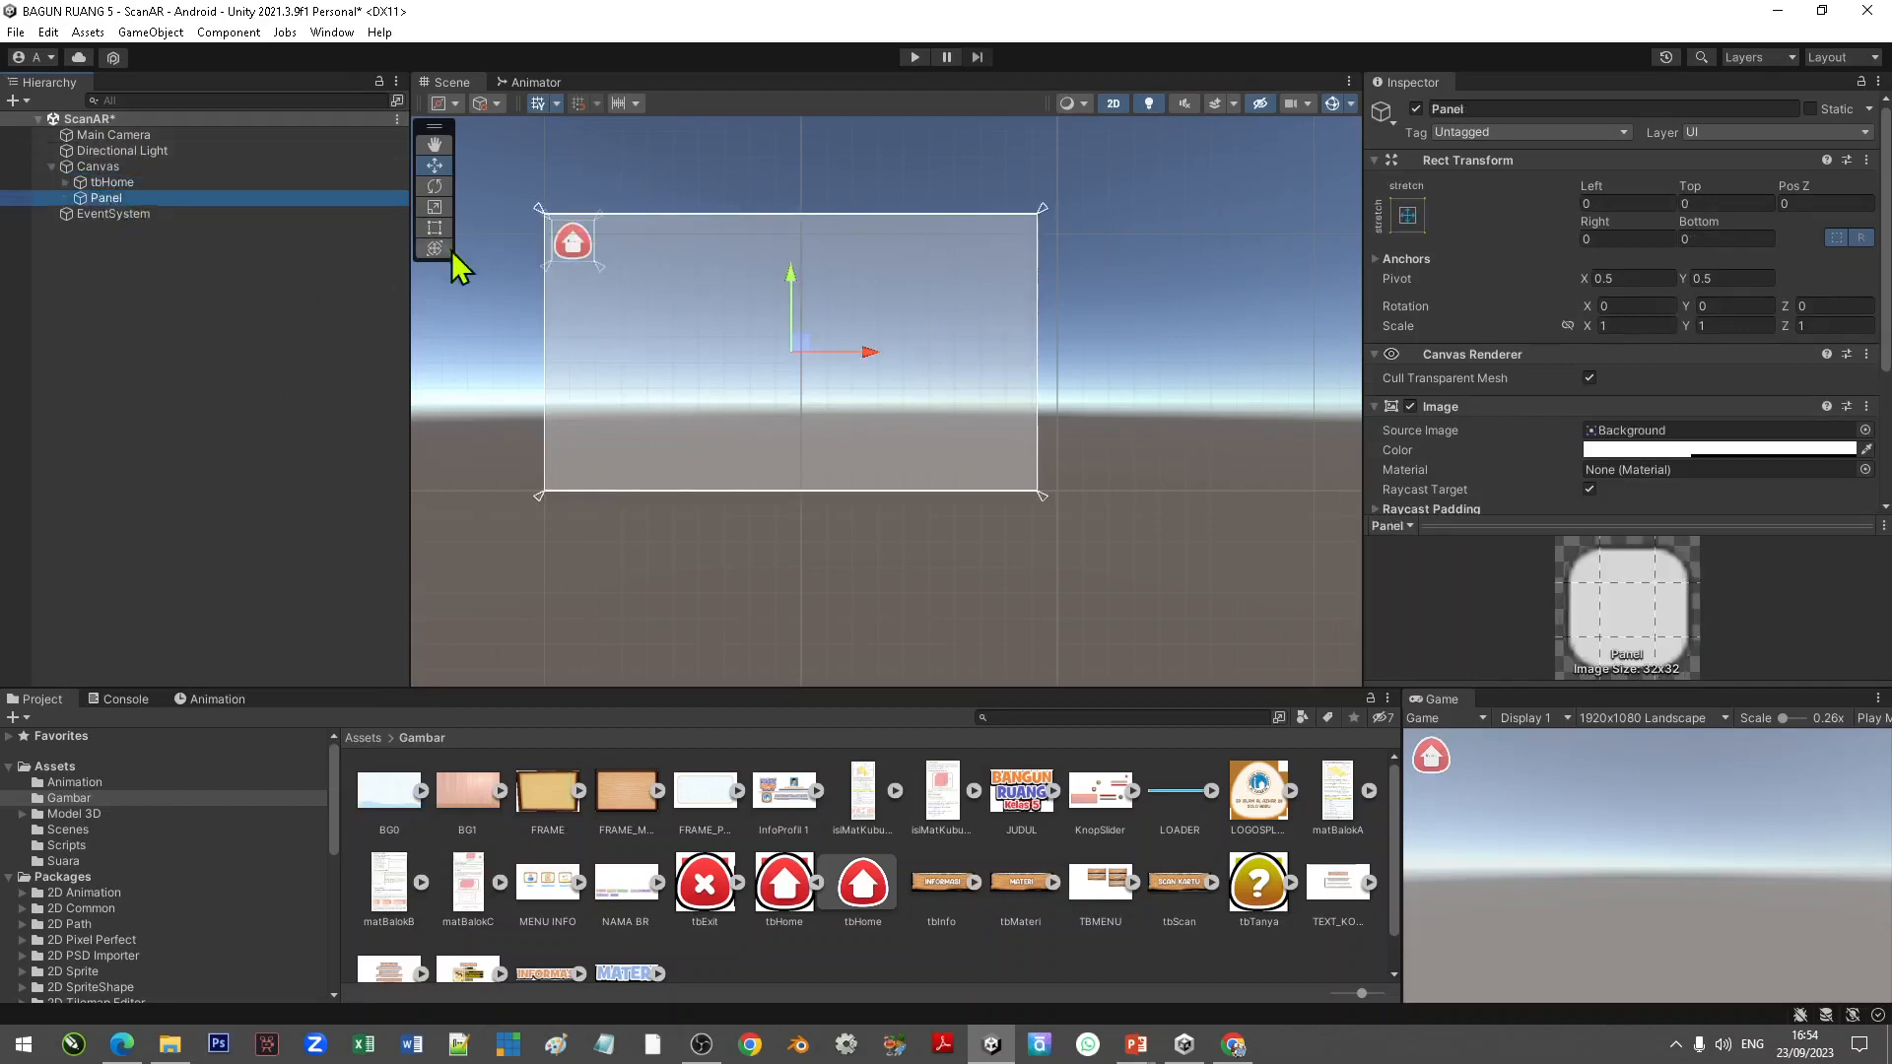
{"action": "left_click", "coordinate": [114, 186]}
{"action": "left_click_drag", "start_coordinate": [117, 190], "coordinate": [116, 205]}
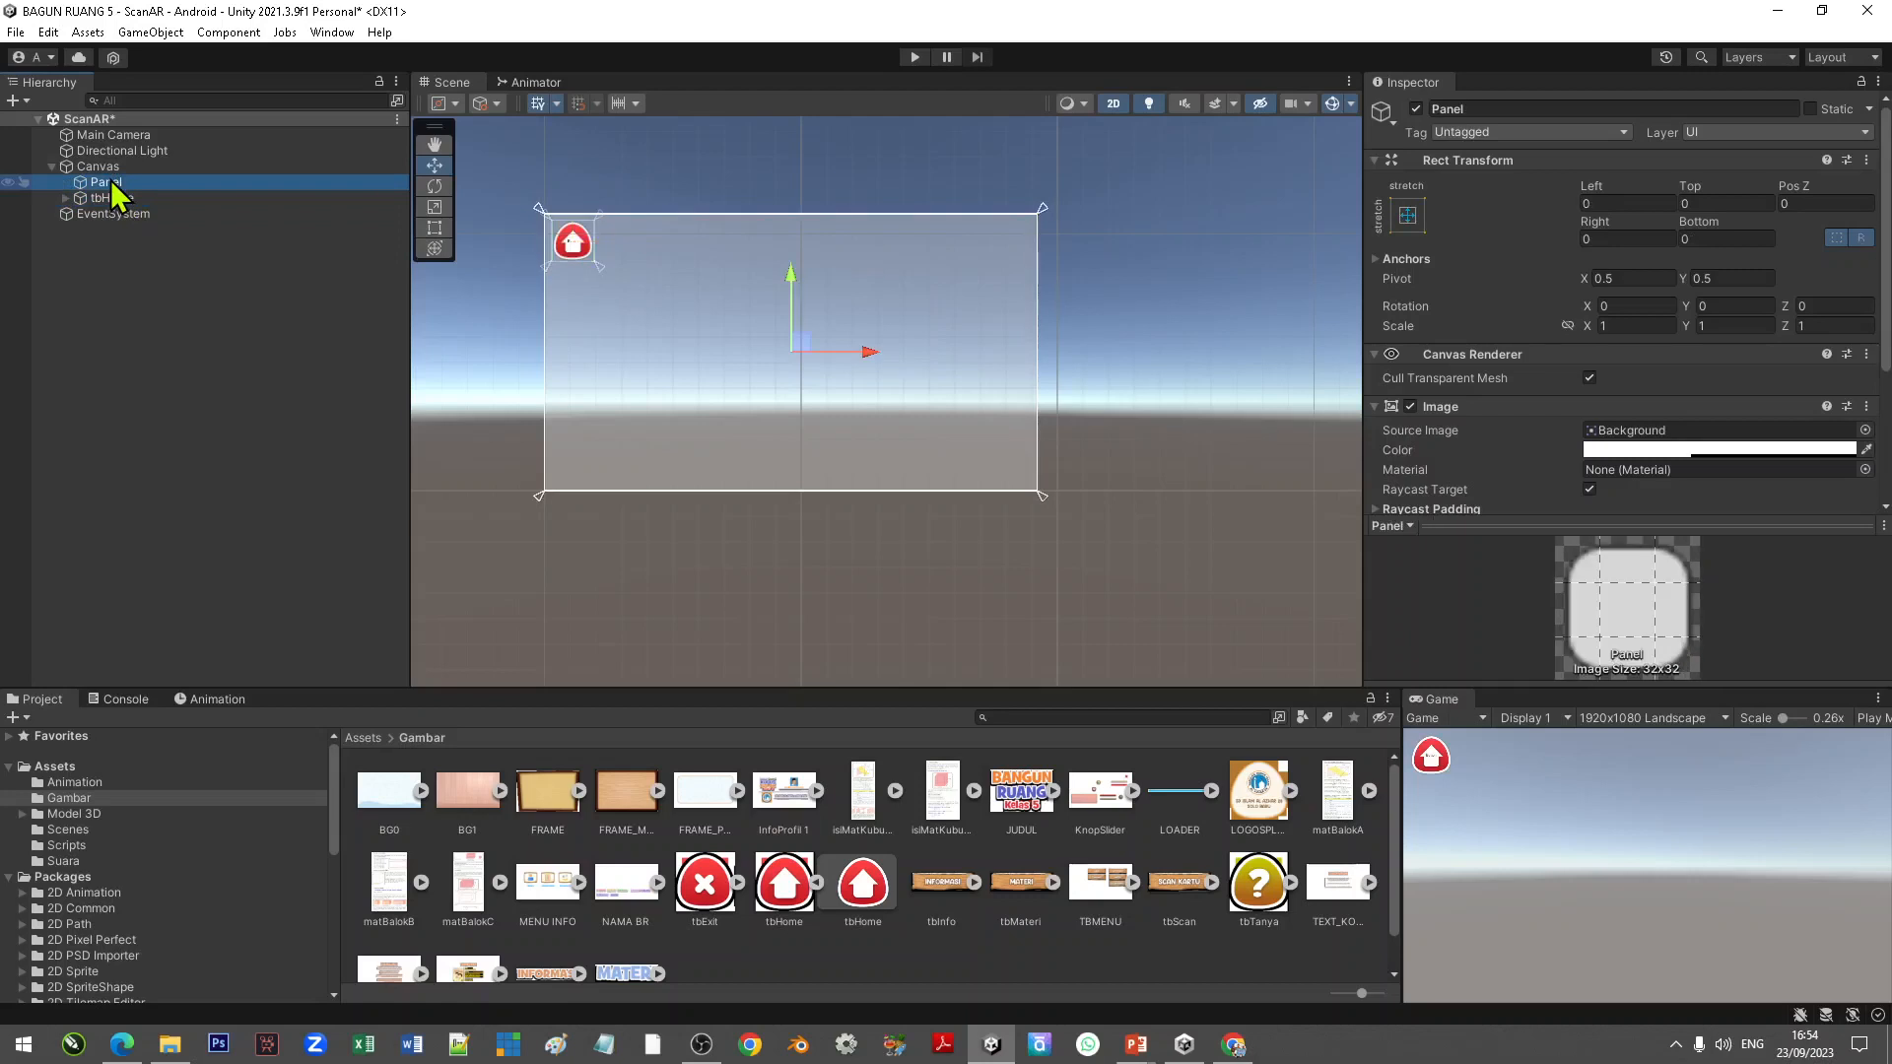
Step: Rename the Panel to PilihanKubus
{"action": "right_click", "coordinate": [113, 183]}
{"action": "left_click", "coordinate": [188, 288]}
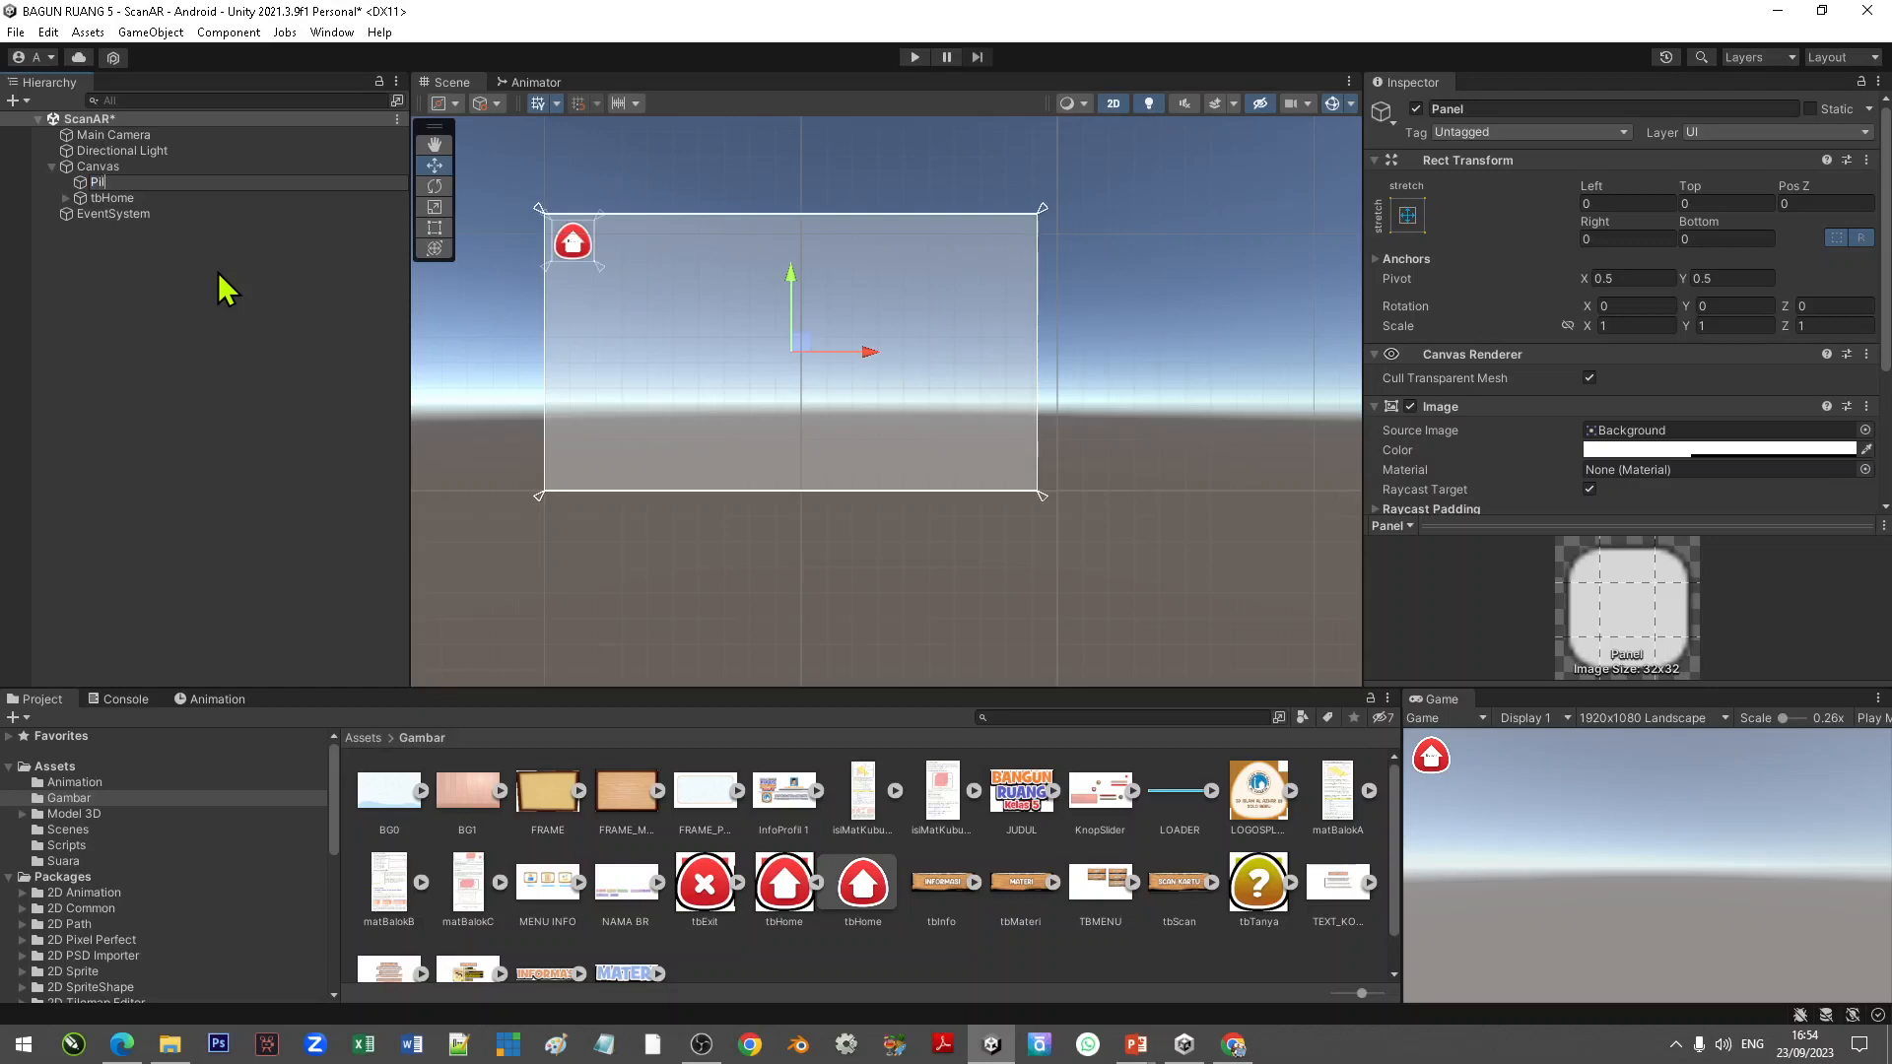
{"action": "key", "text": "Return"}
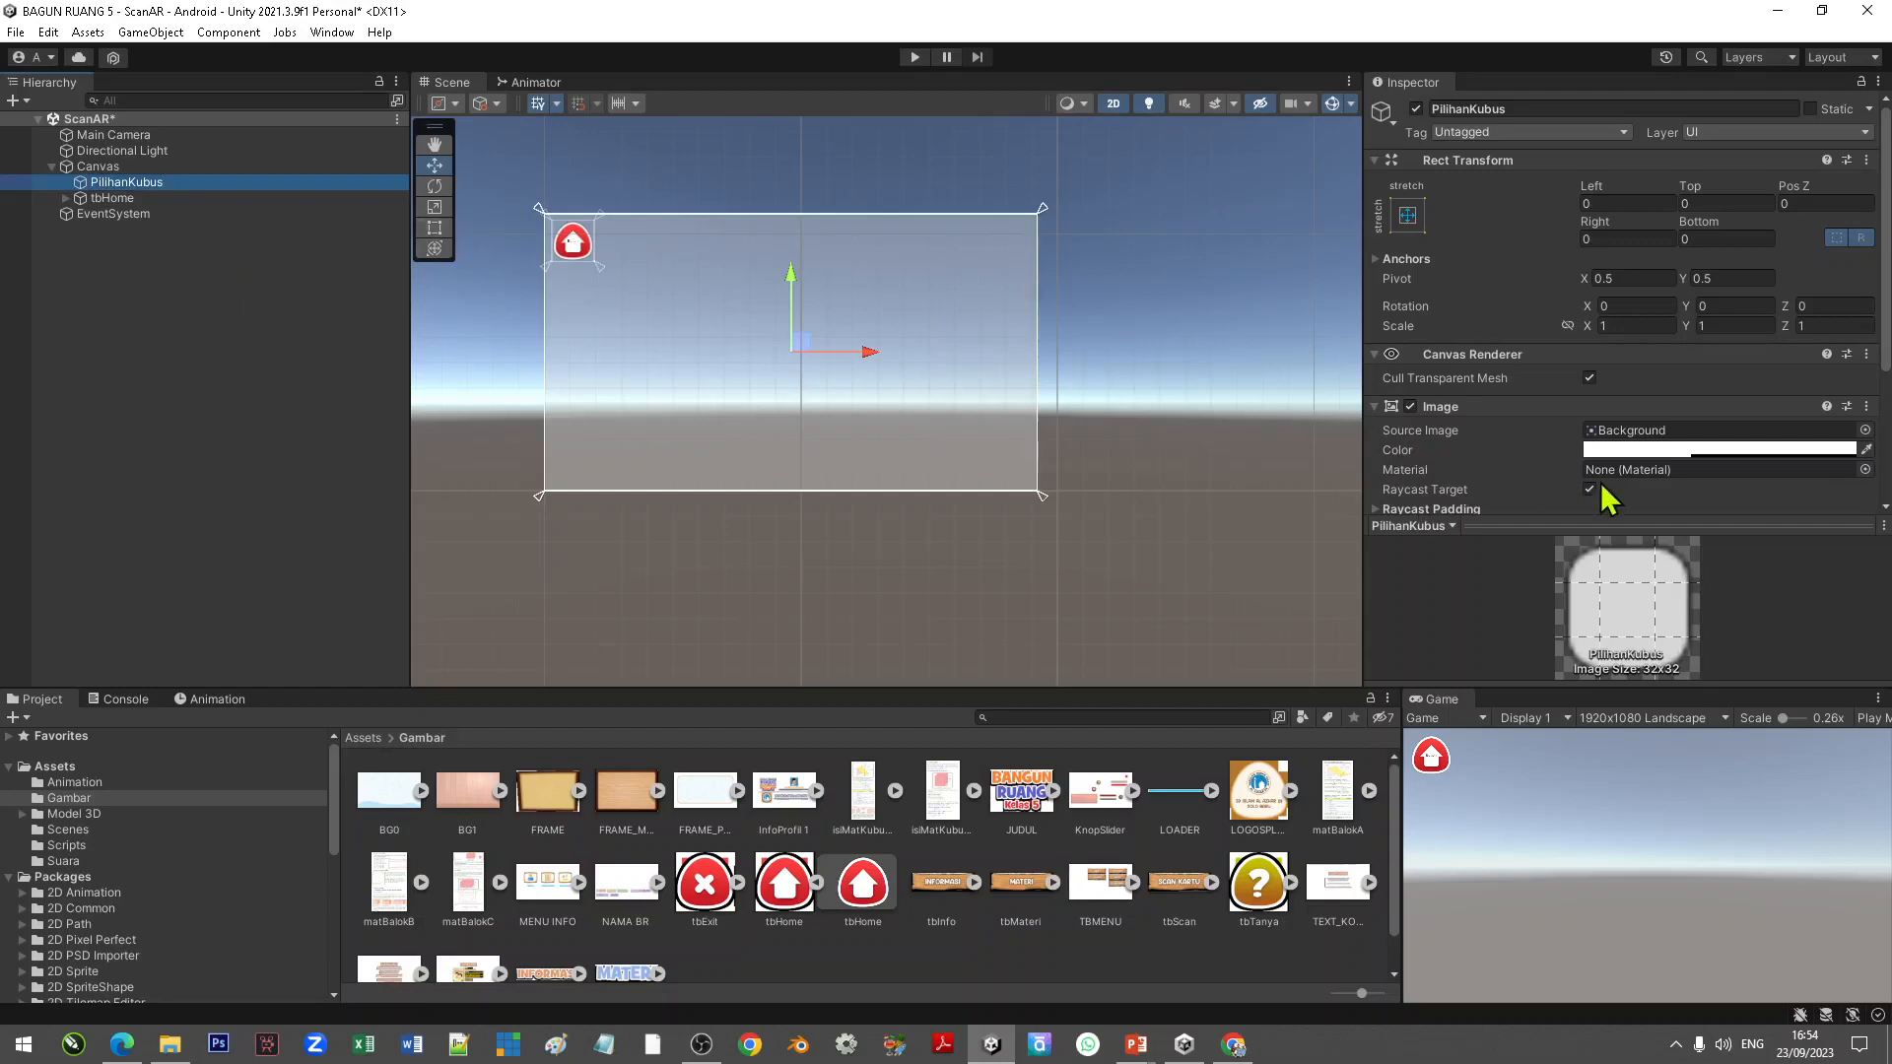
Step: Set the PilihanKubus panel's colour alpha to 0 and save the scene
{"action": "left_click", "coordinate": [1666, 452]}
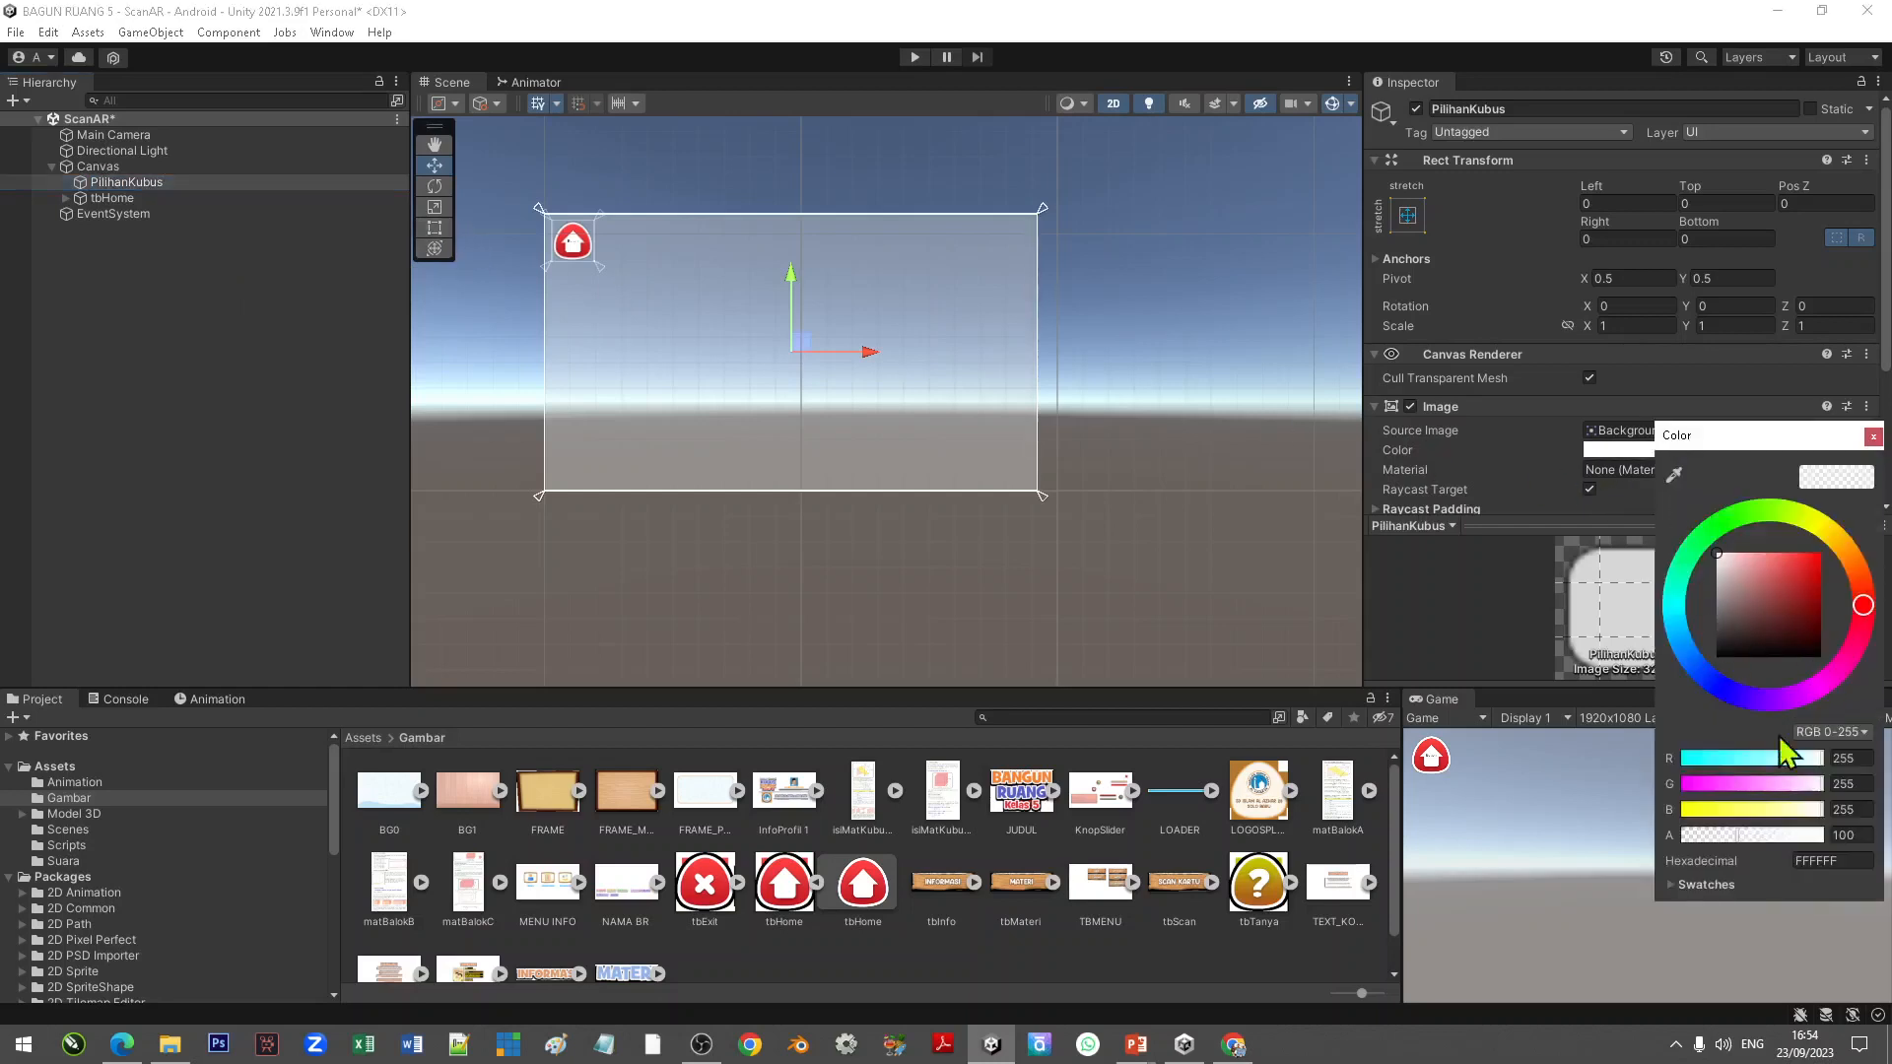
{"action": "left_click_drag", "start_coordinate": [1732, 835], "coordinate": [1655, 839]}
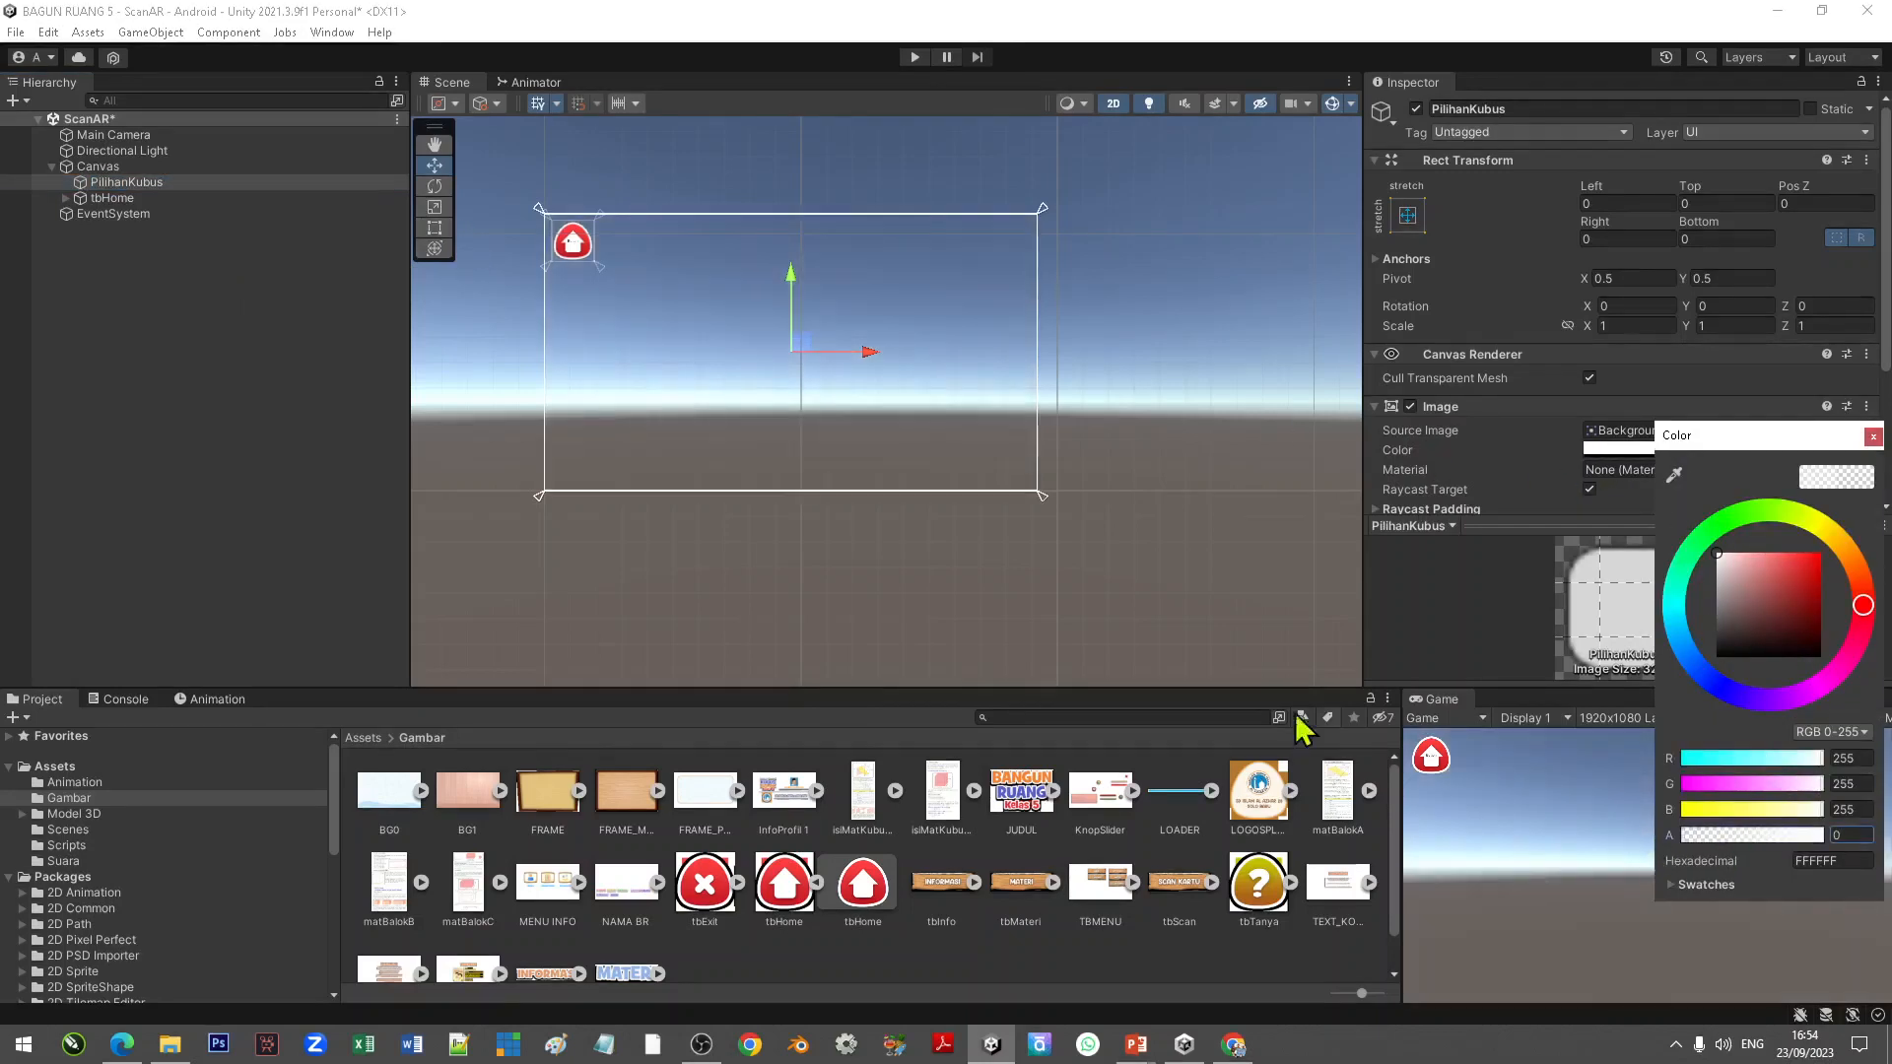
{"action": "left_click", "coordinate": [903, 536]}
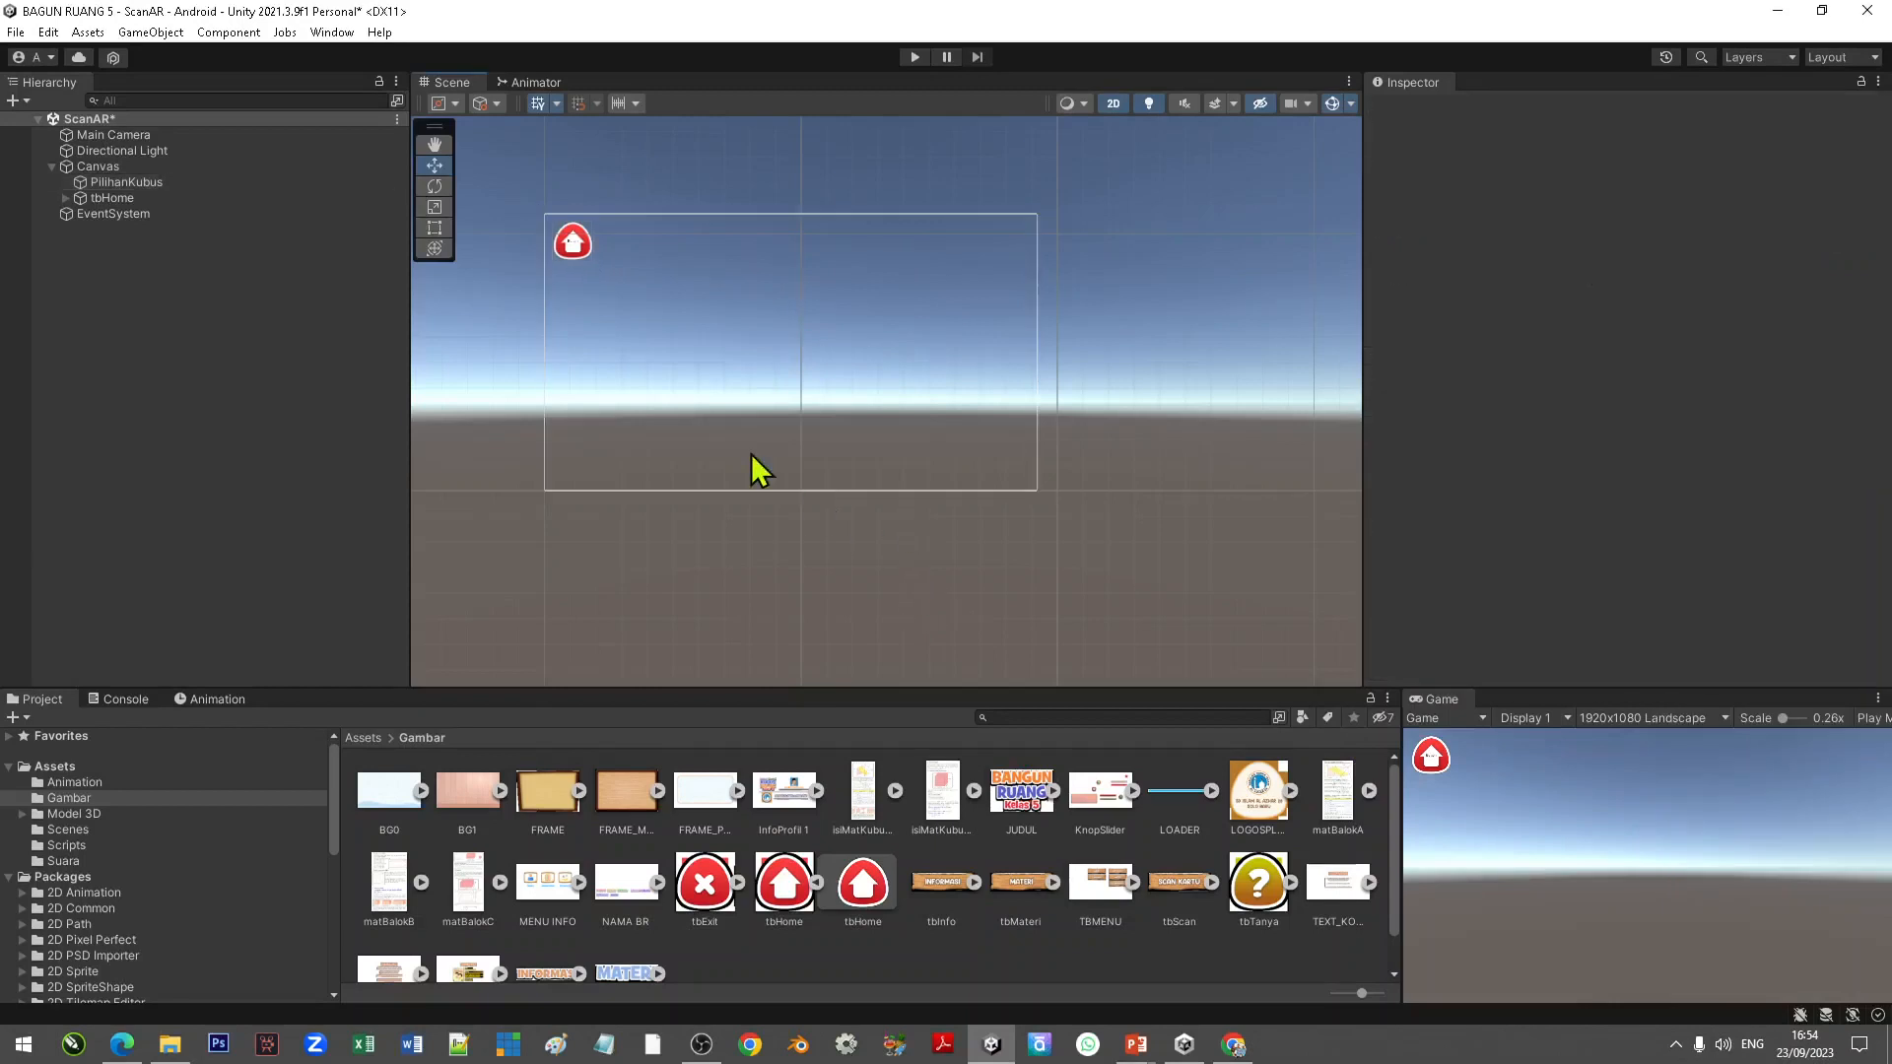
{"action": "left_click", "coordinate": [15, 31]}
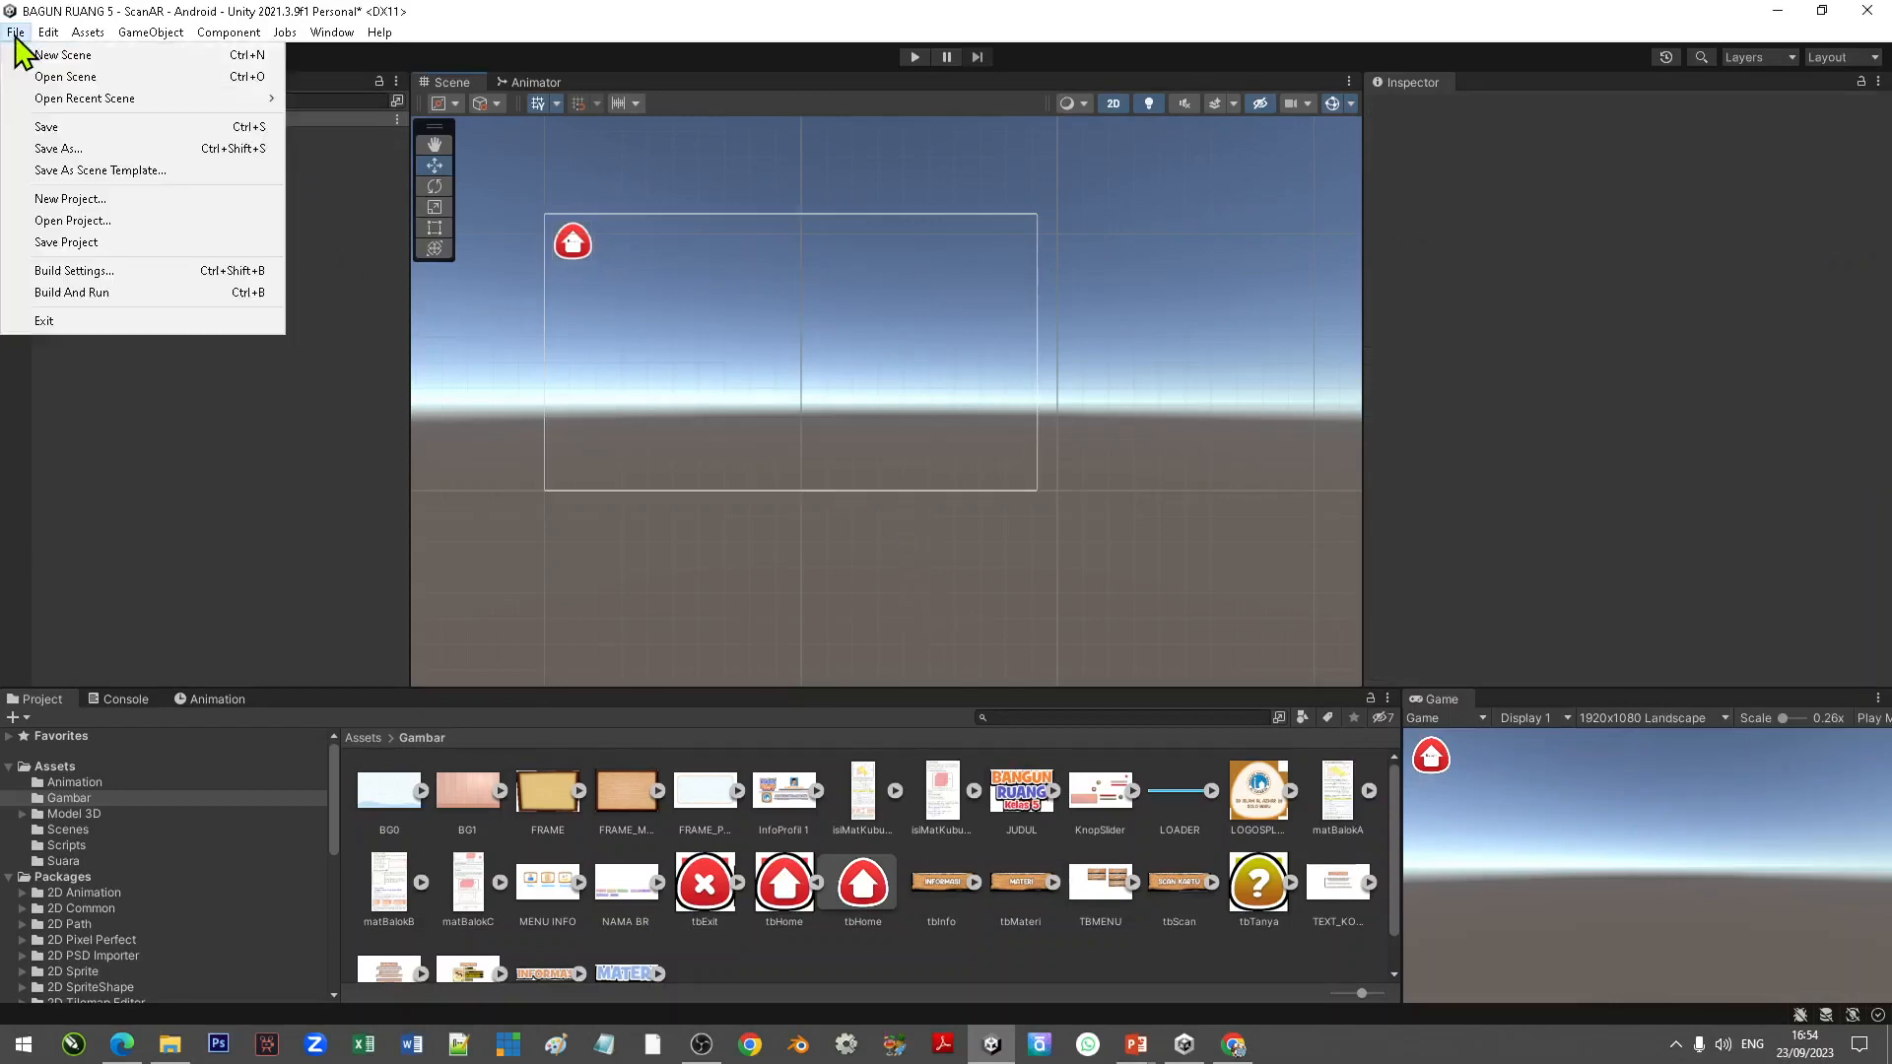
{"action": "left_click", "coordinate": [55, 128]}
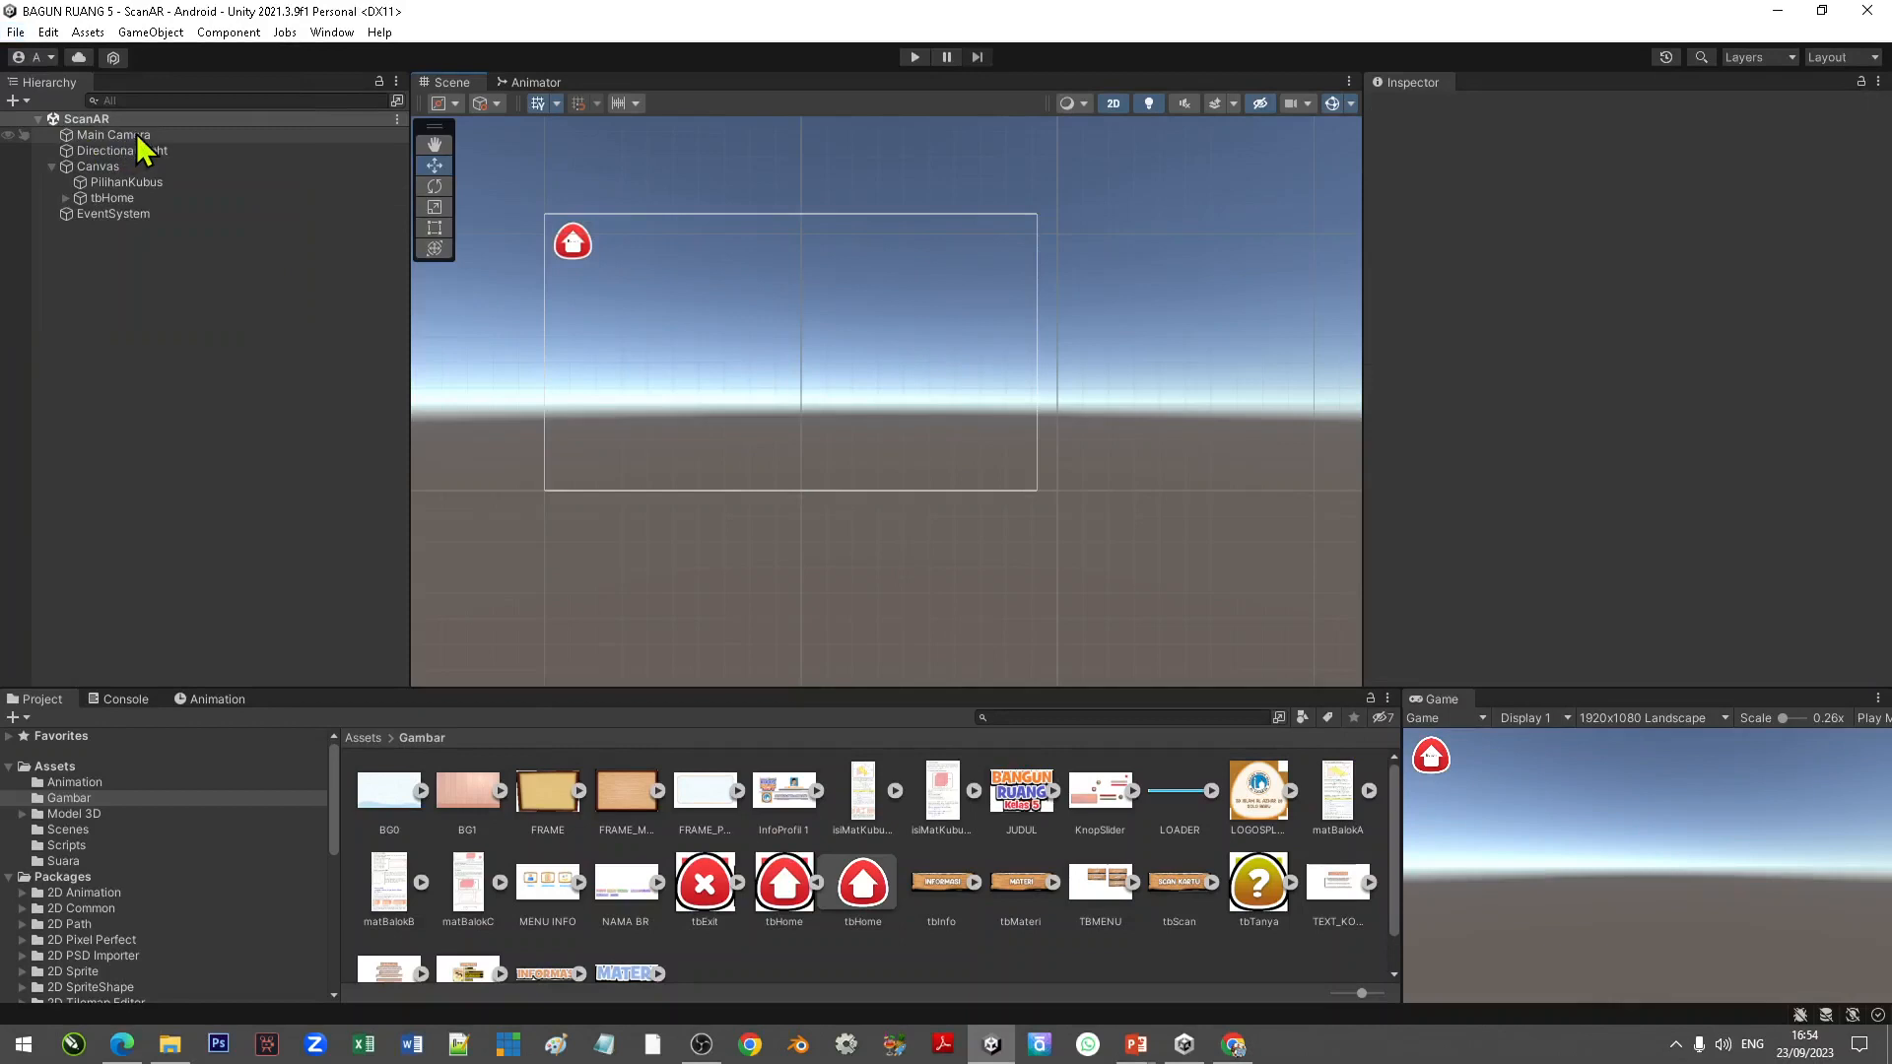
Step: Add the Ke Menu script component to the tbHome button
{"action": "left_click", "coordinate": [113, 200]}
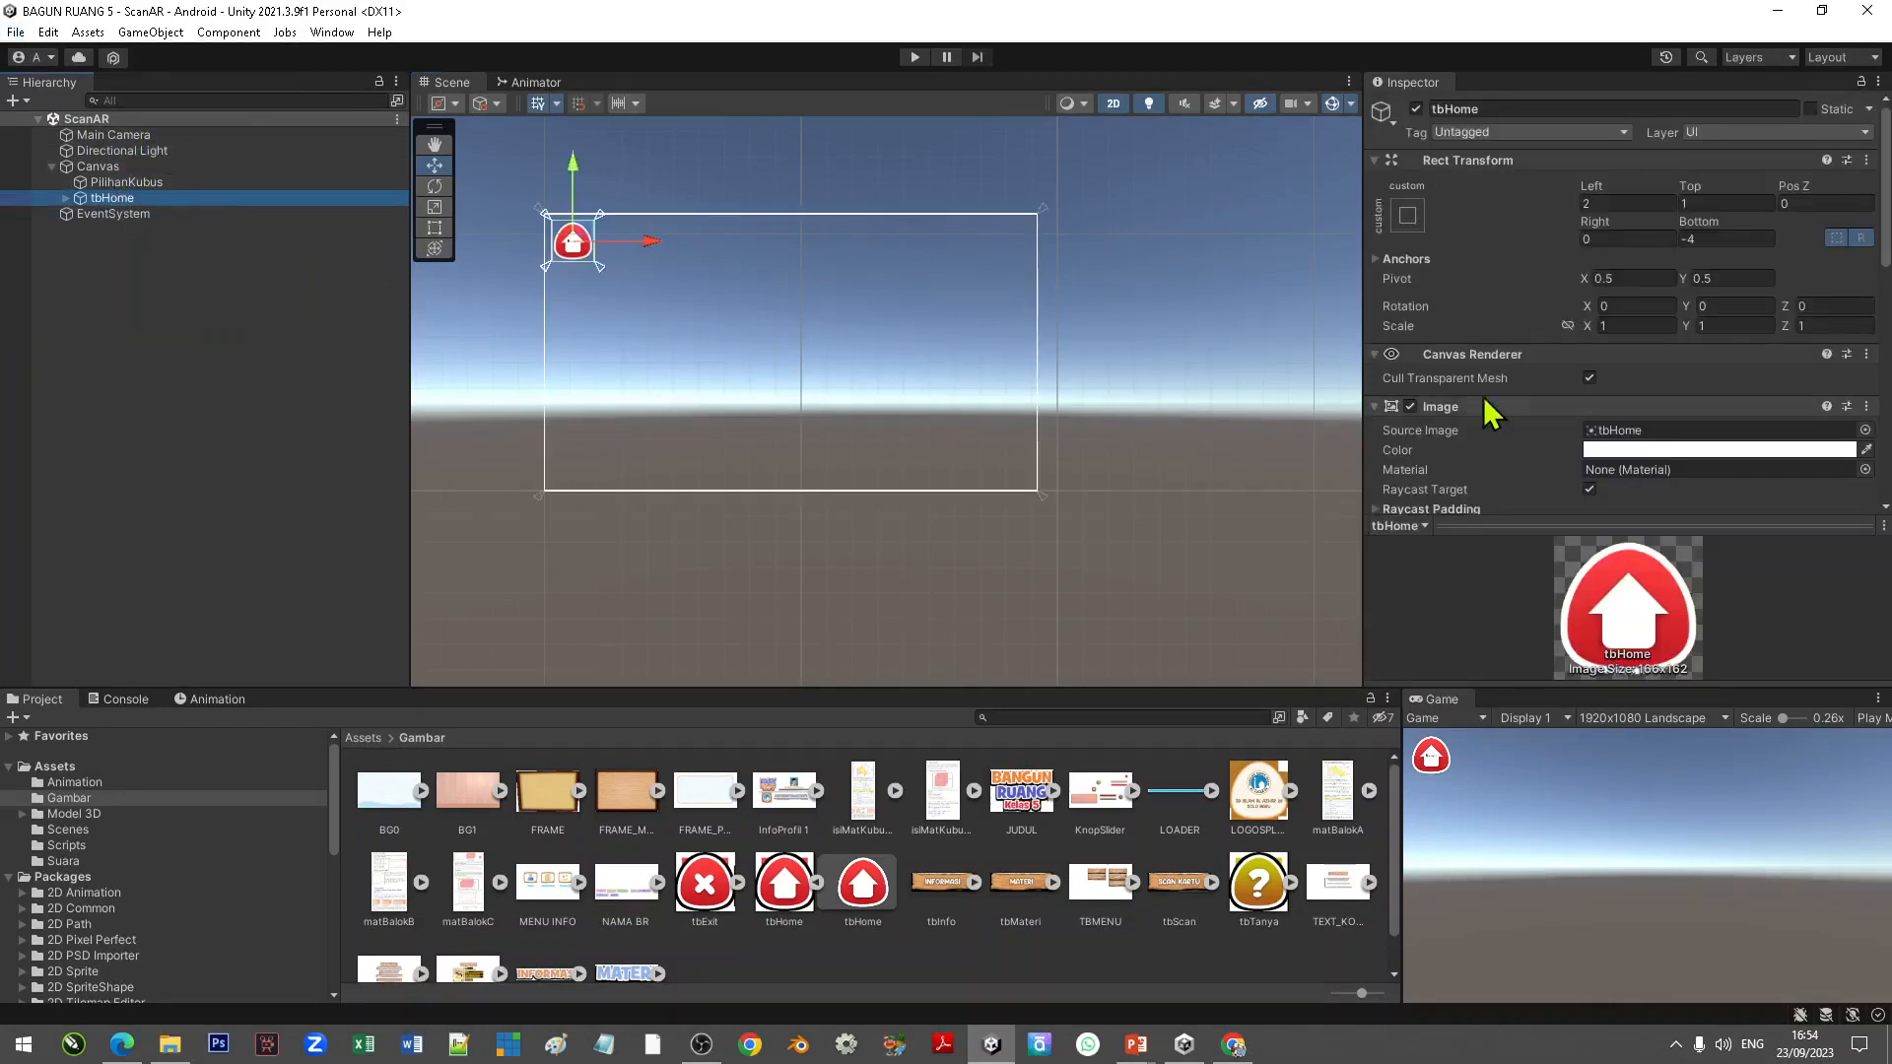
{"action": "scroll", "coordinate": [1675, 372], "scroll_direction": "down", "scroll_amount": 10}
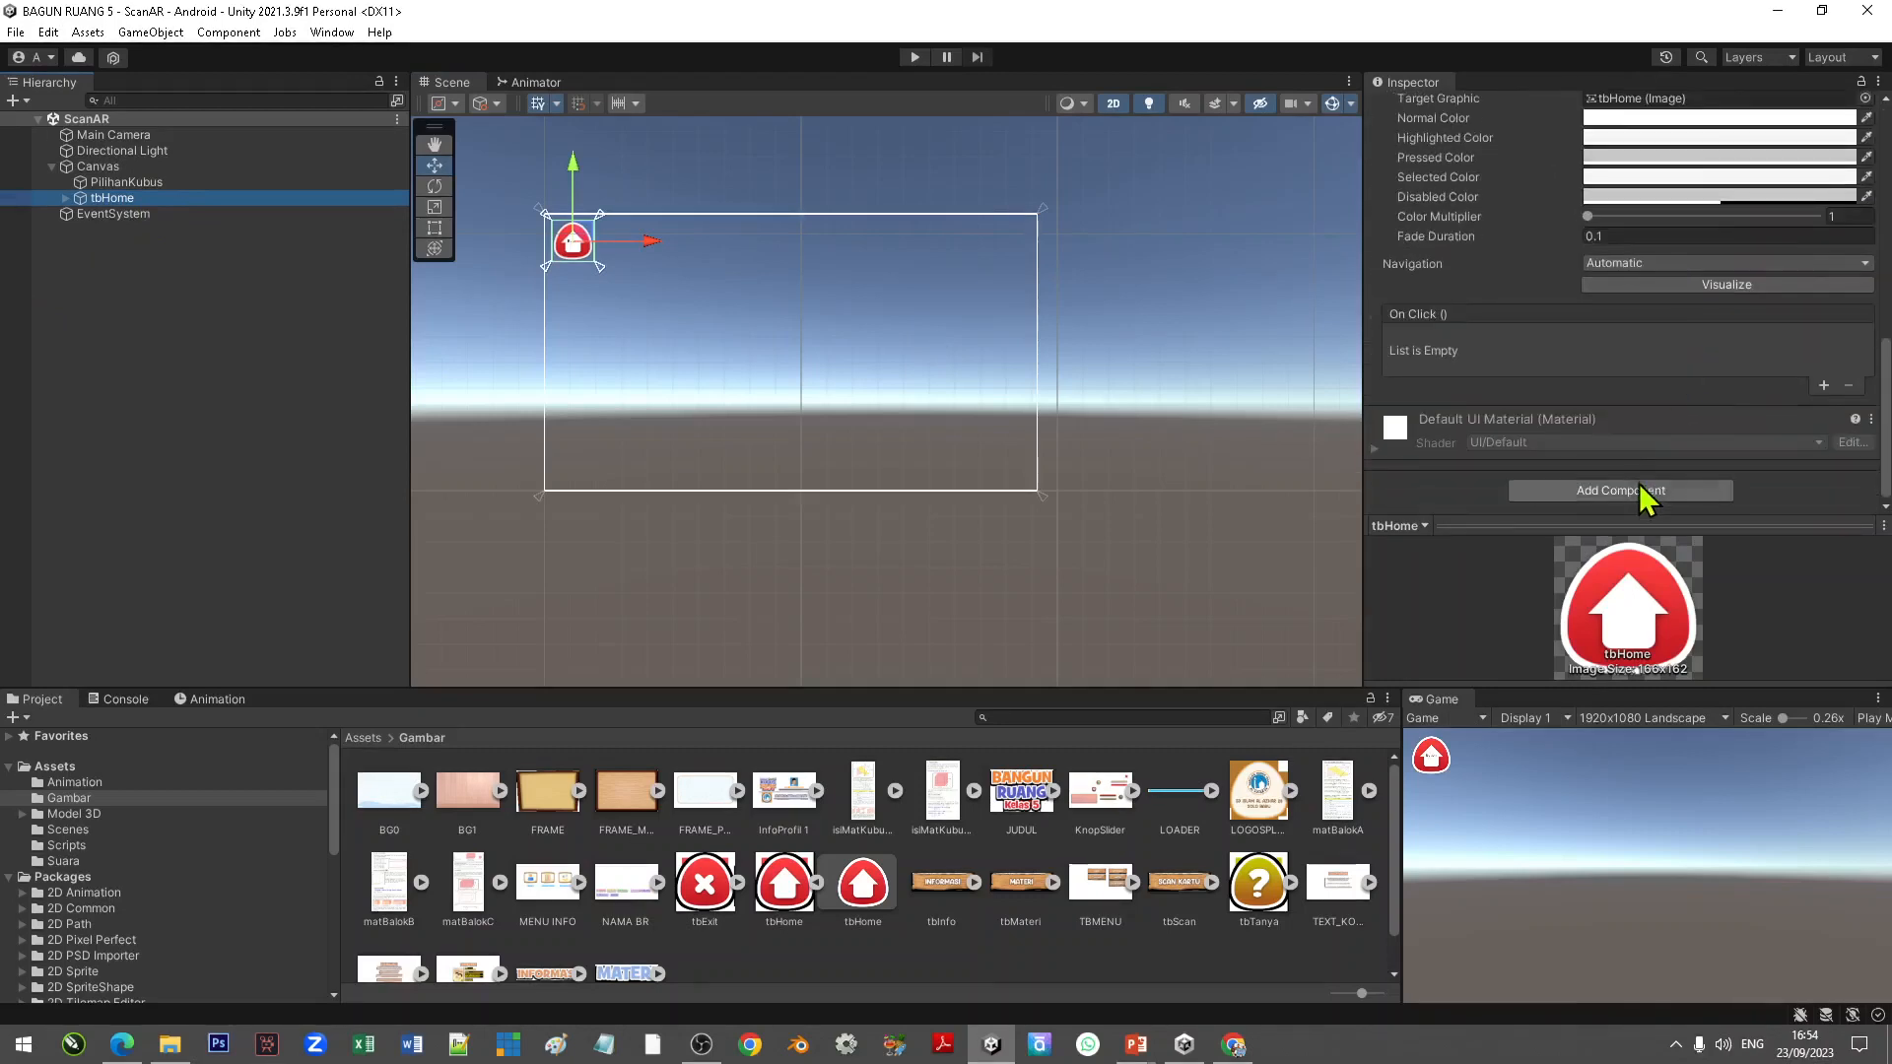
{"action": "left_click", "coordinate": [1641, 492]}
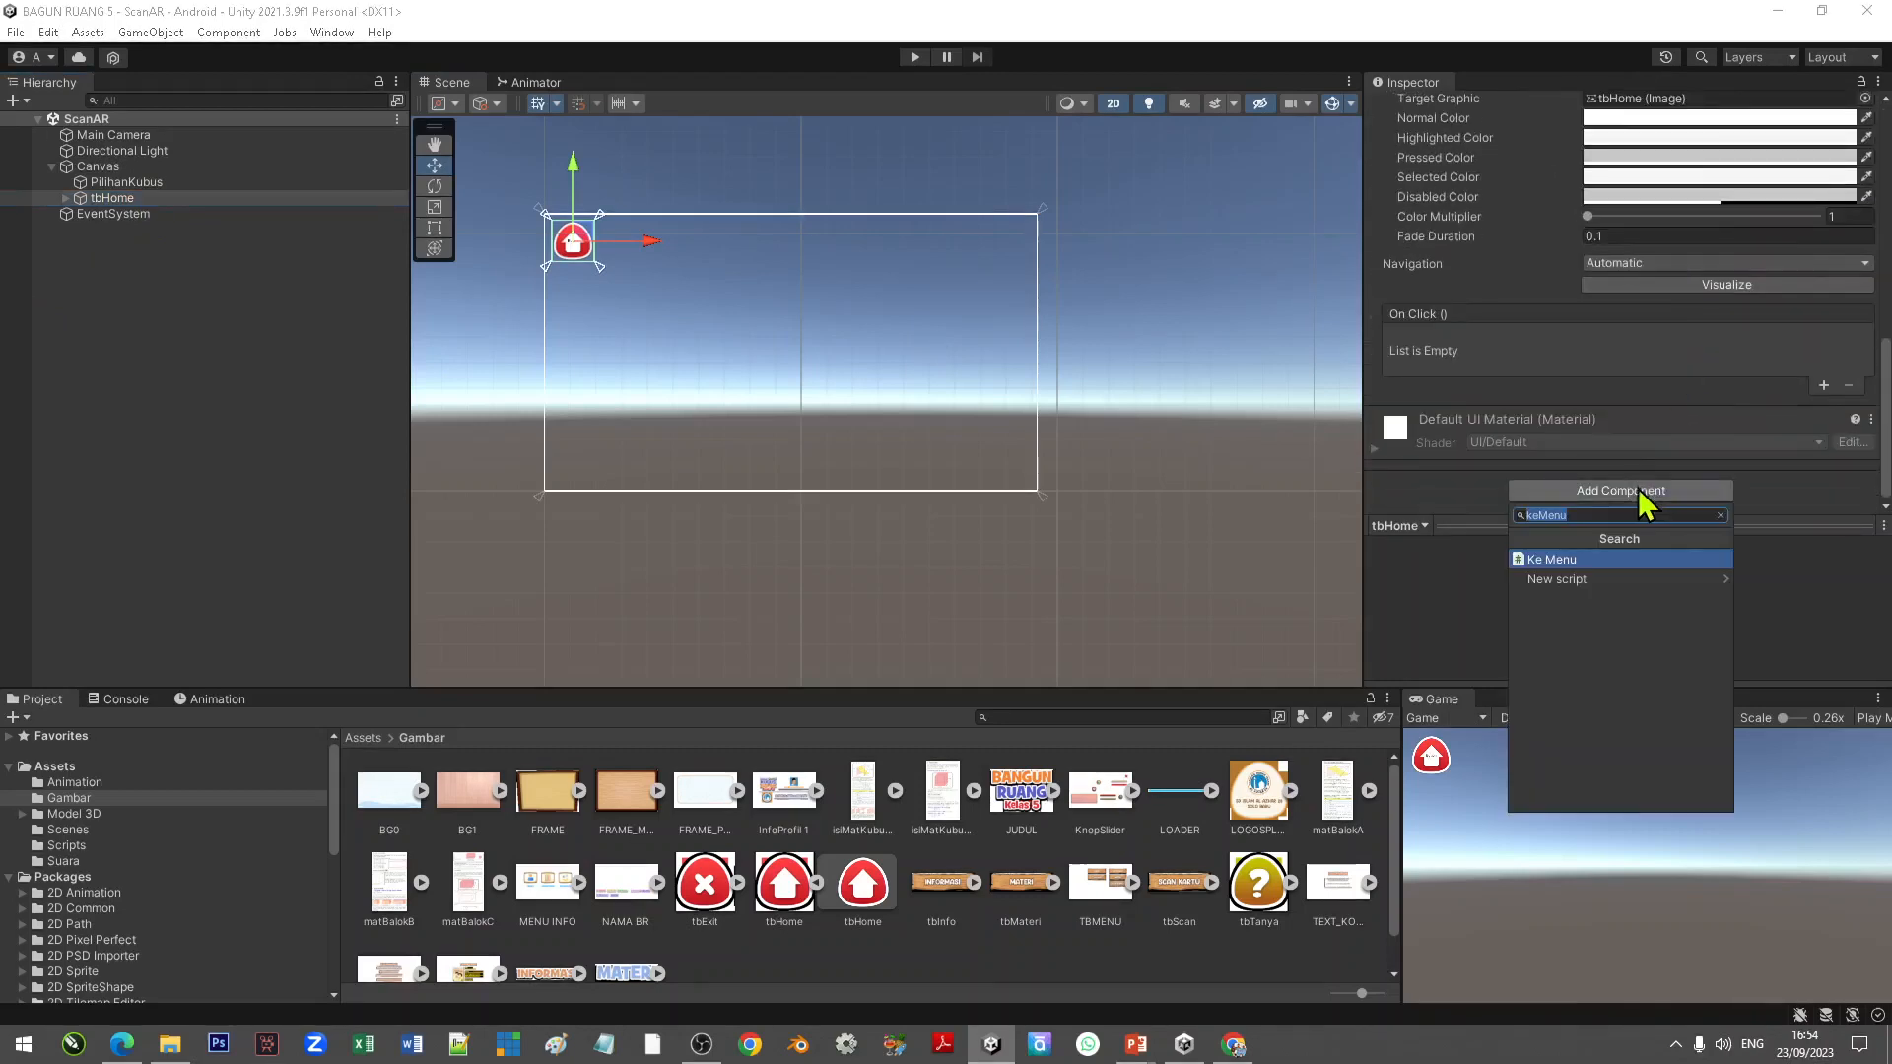
{"action": "left_click_drag", "start_coordinate": [1601, 514], "coordinate": [1408, 507]}
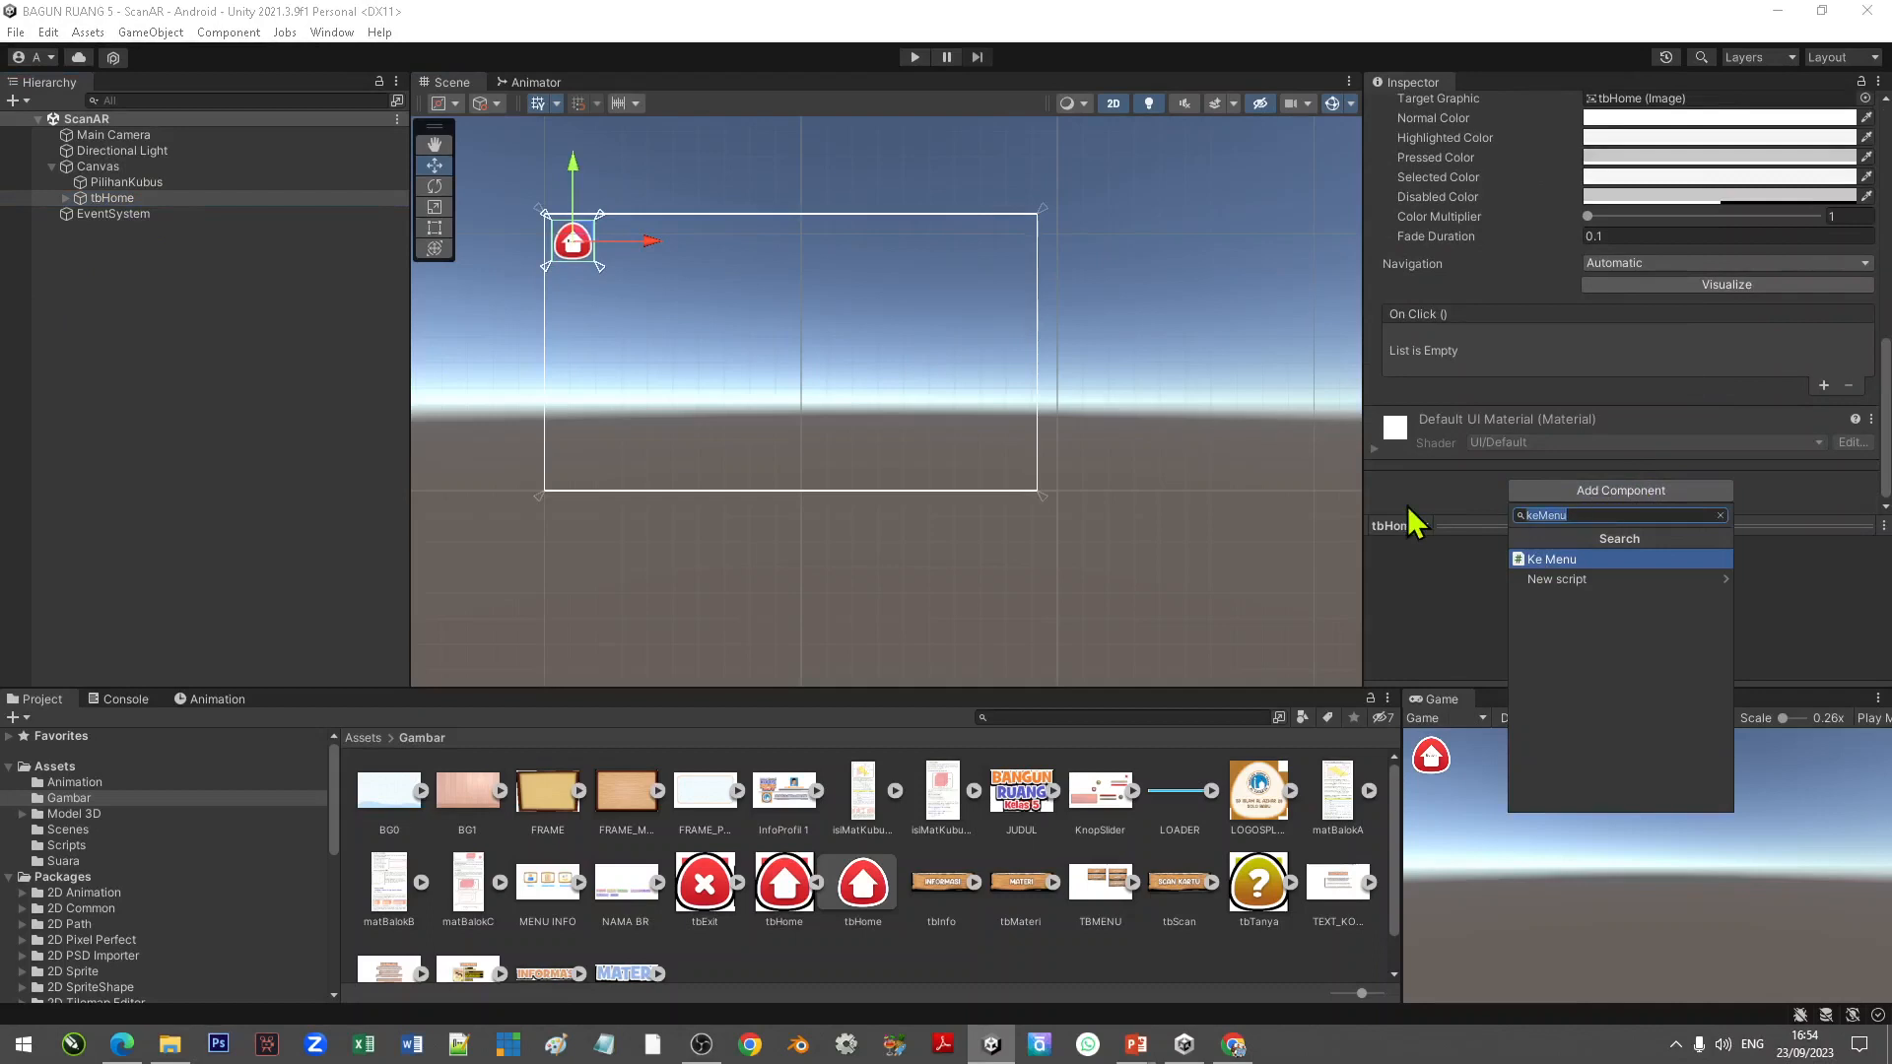
{"action": "type", "text": "keM"}
{"action": "left_click", "coordinate": [1565, 560]}
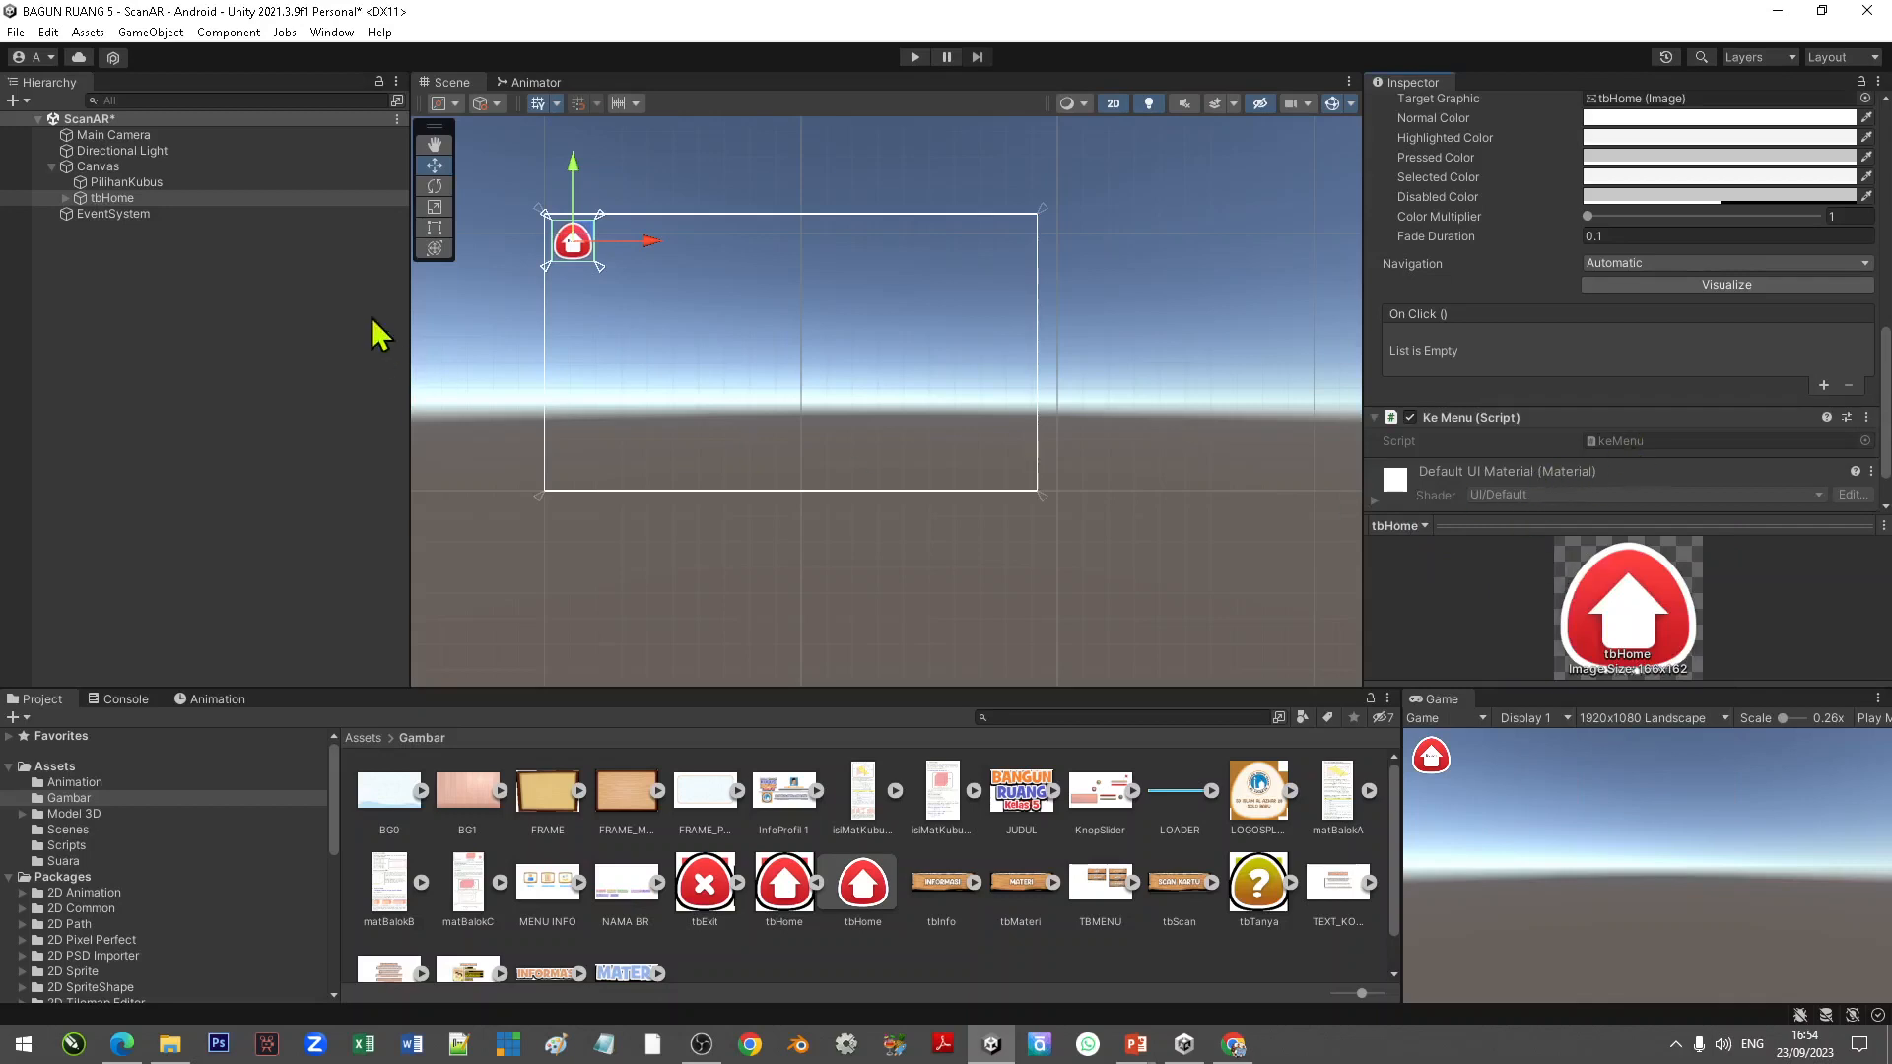
Step: Open the keMenu script in the code editor
{"action": "left_click", "coordinate": [1644, 444]}
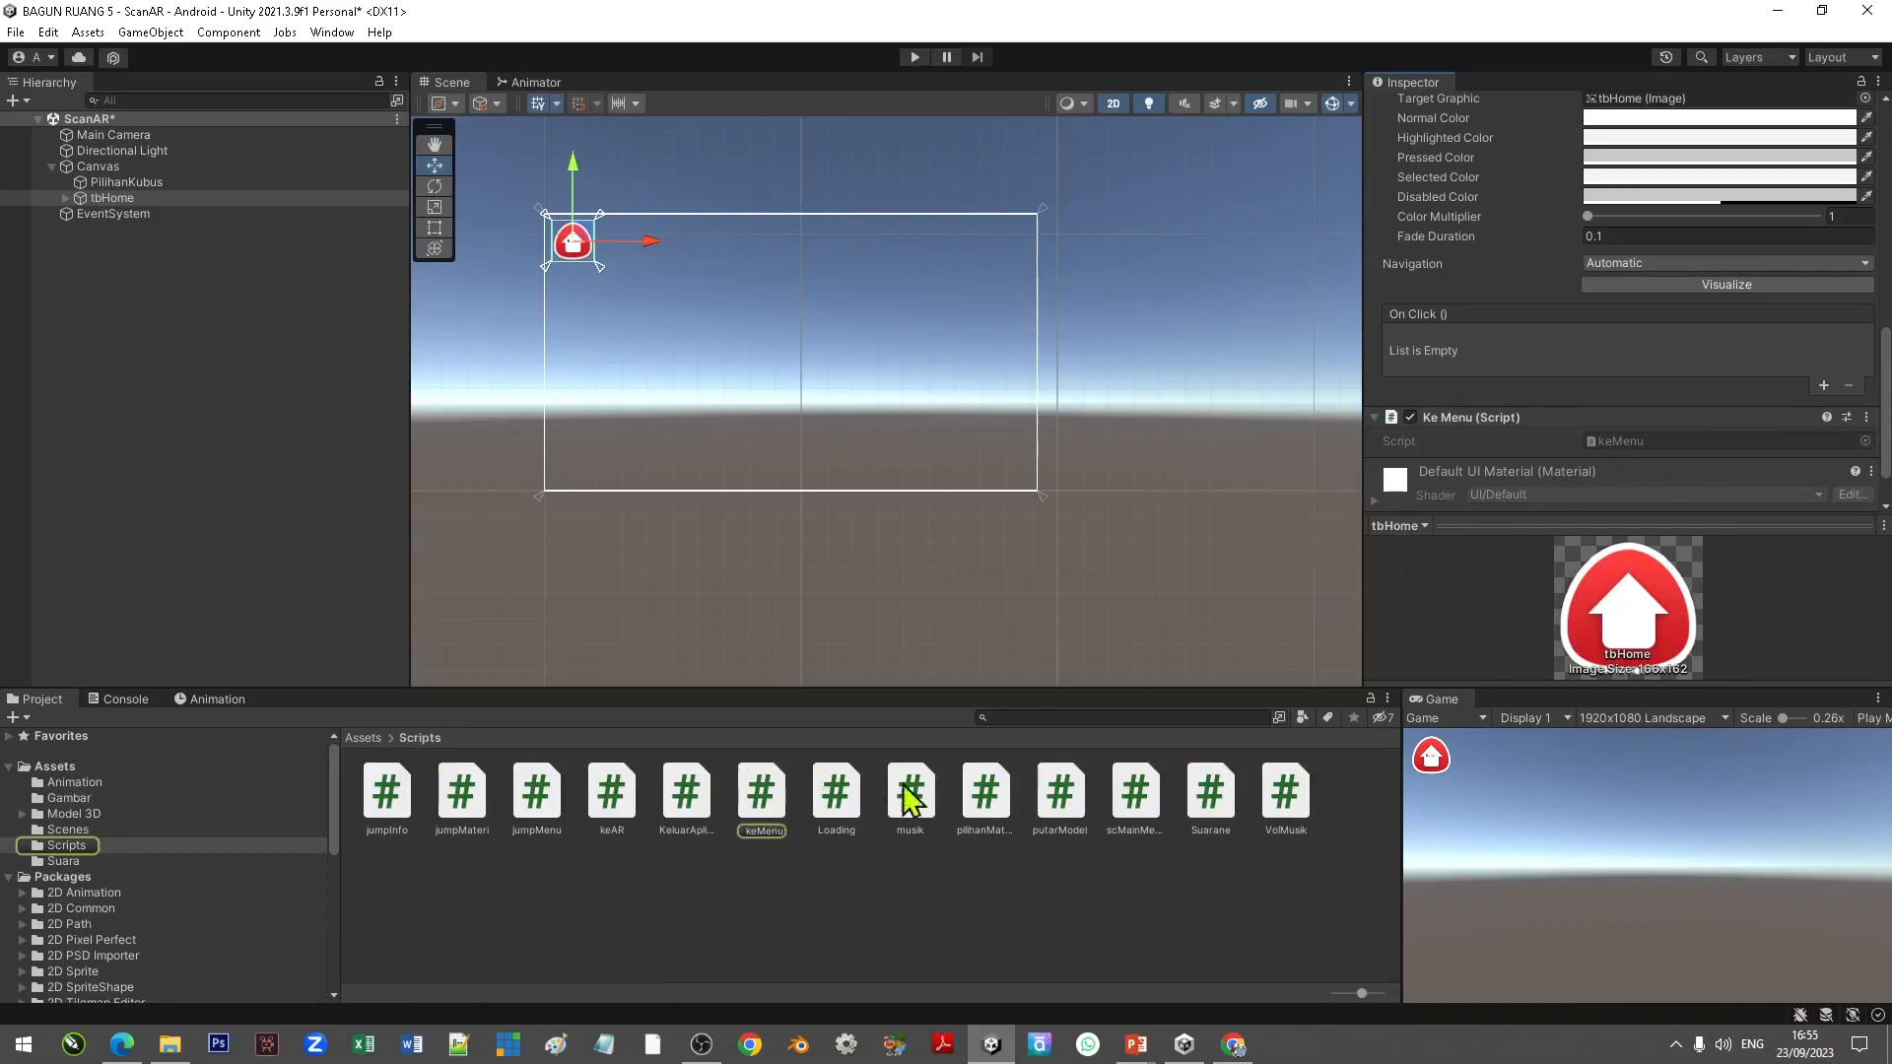
{"action": "right_click", "coordinate": [767, 818]}
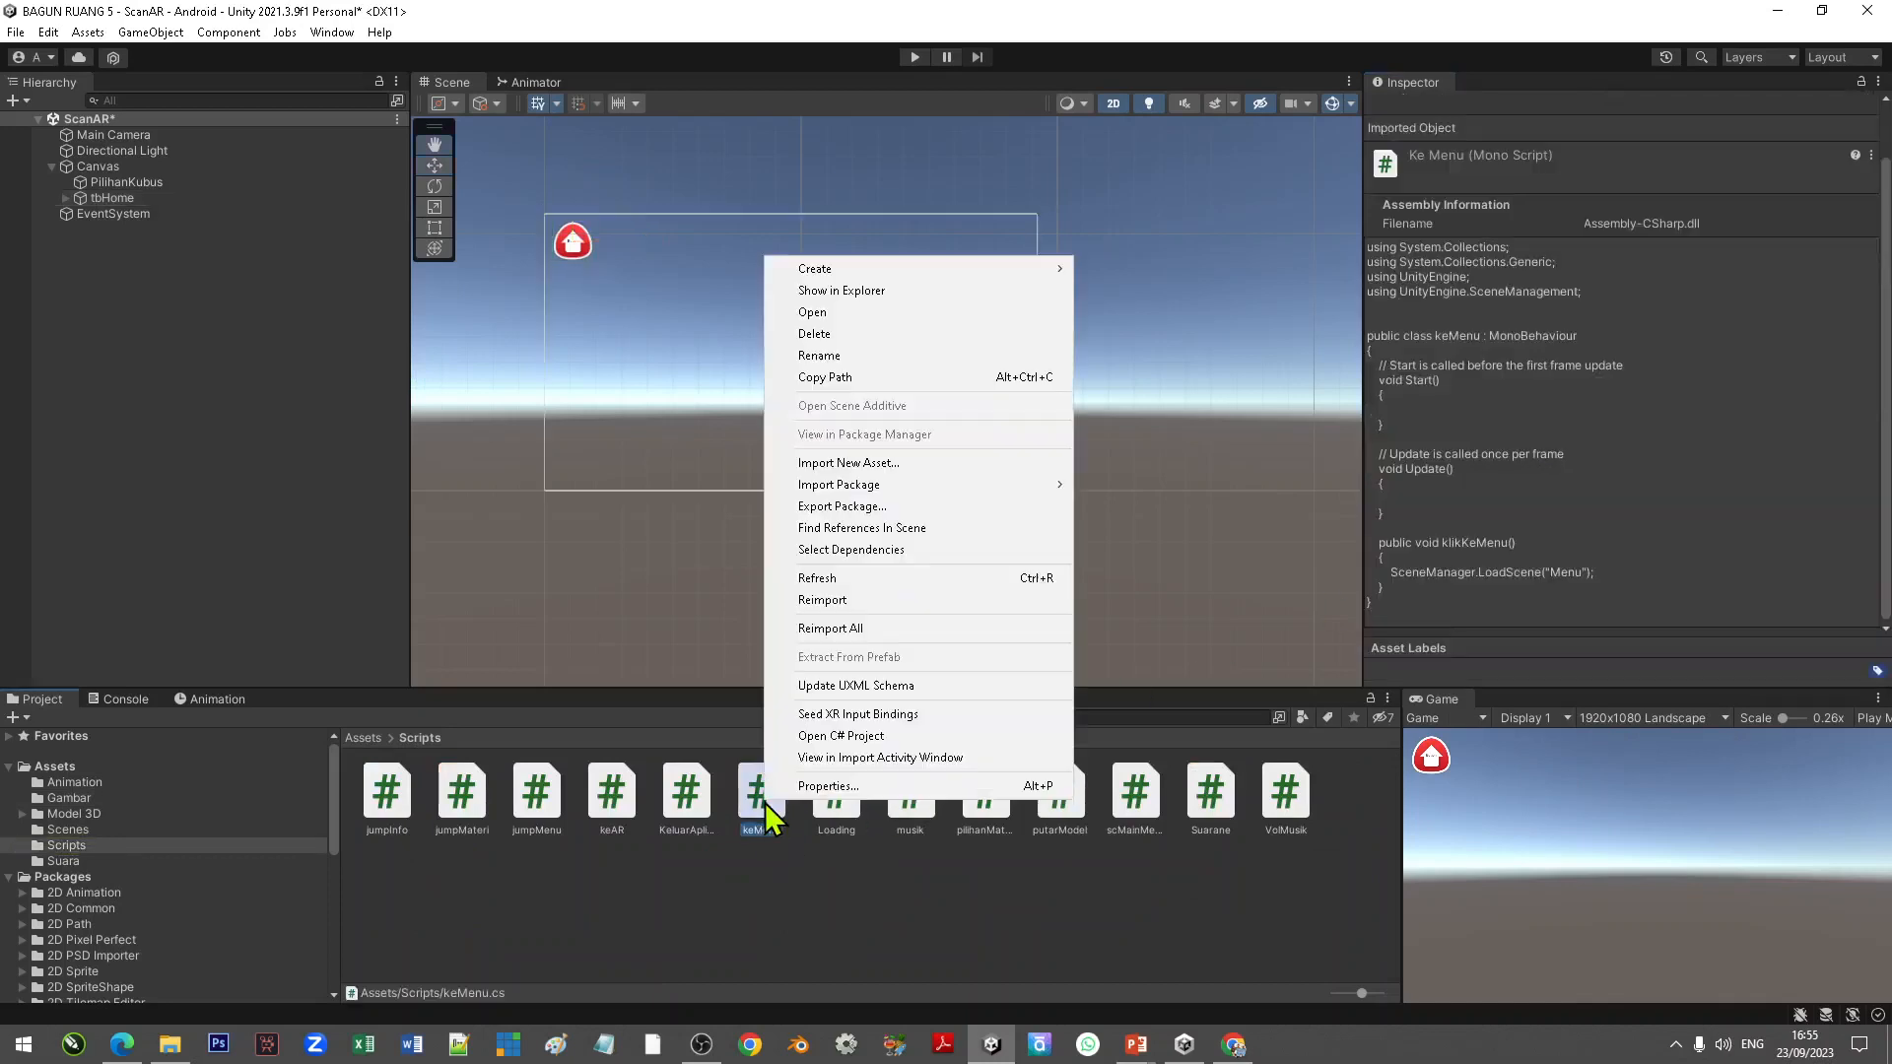
{"action": "left_click", "coordinate": [818, 314]}
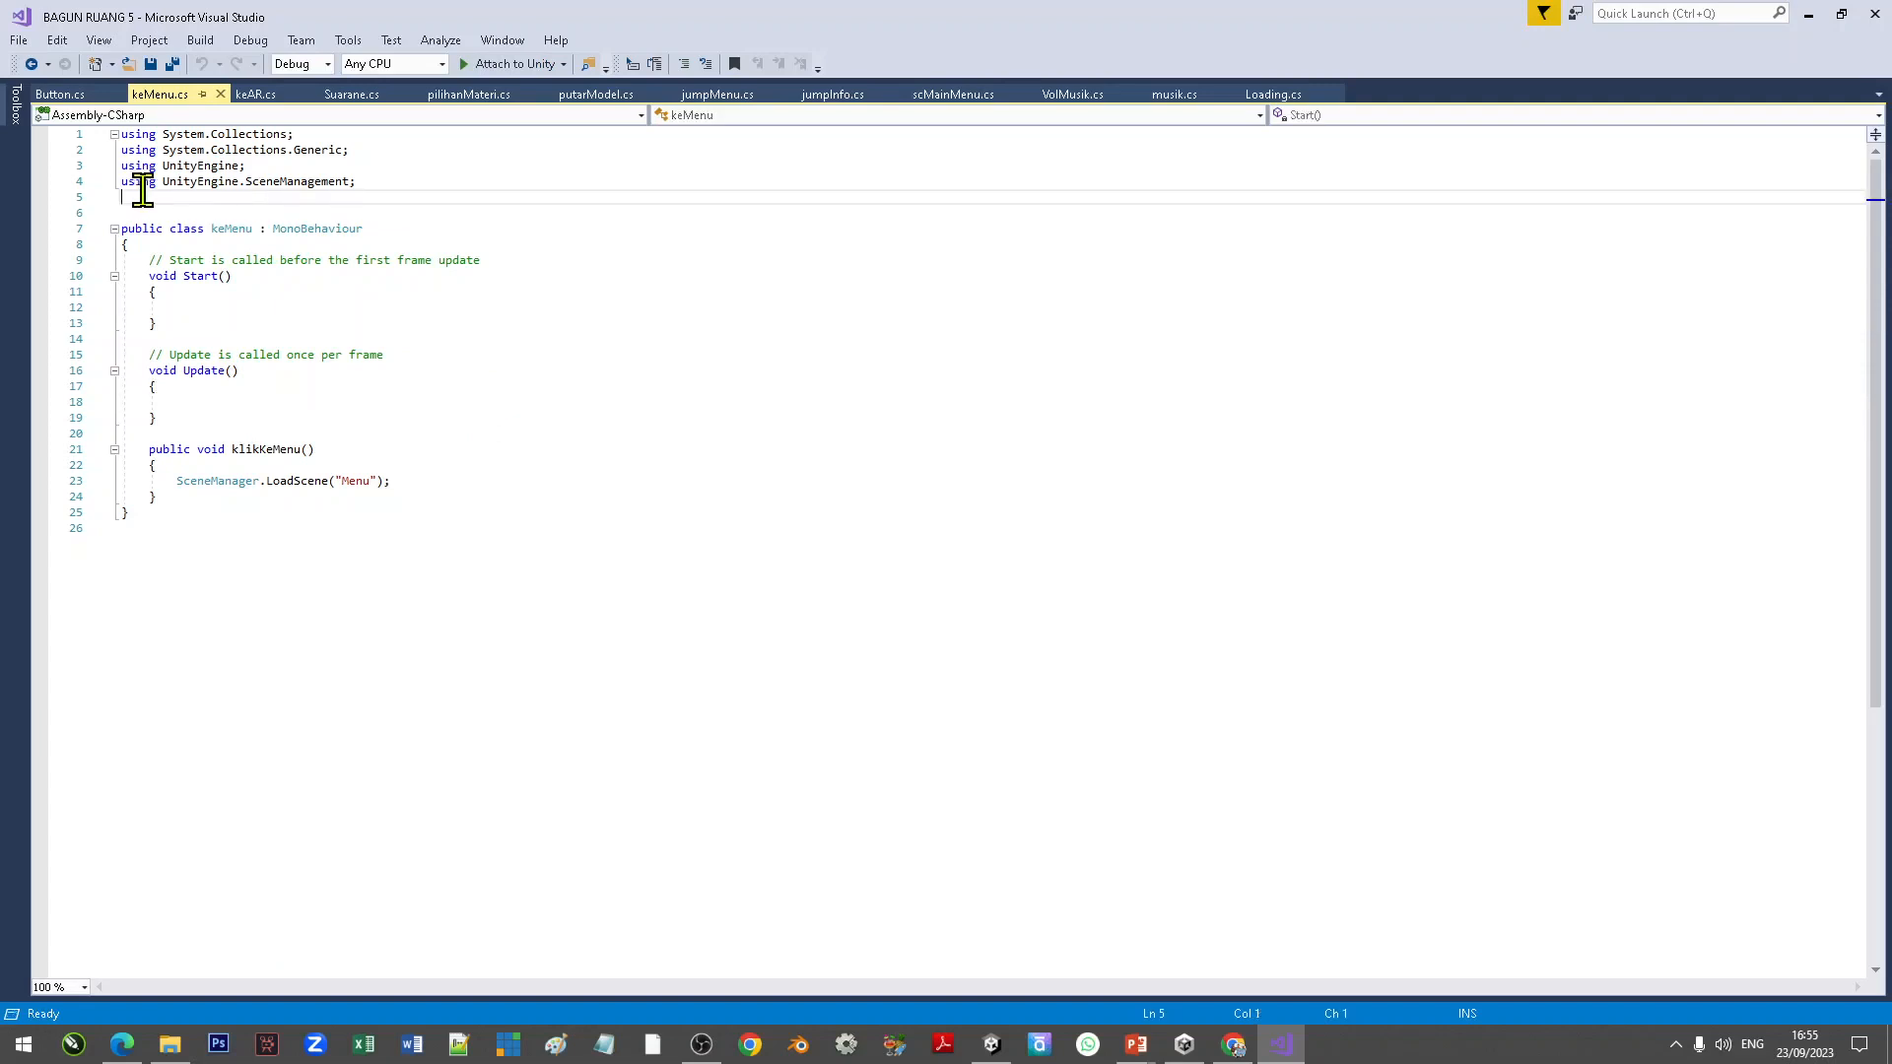
Step: Examine the keMenu script's scene-management import and its klikKeMenu method
{"action": "left_click", "coordinate": [404, 183]}
{"action": "left_click_drag", "start_coordinate": [392, 183], "coordinate": [120, 182]}
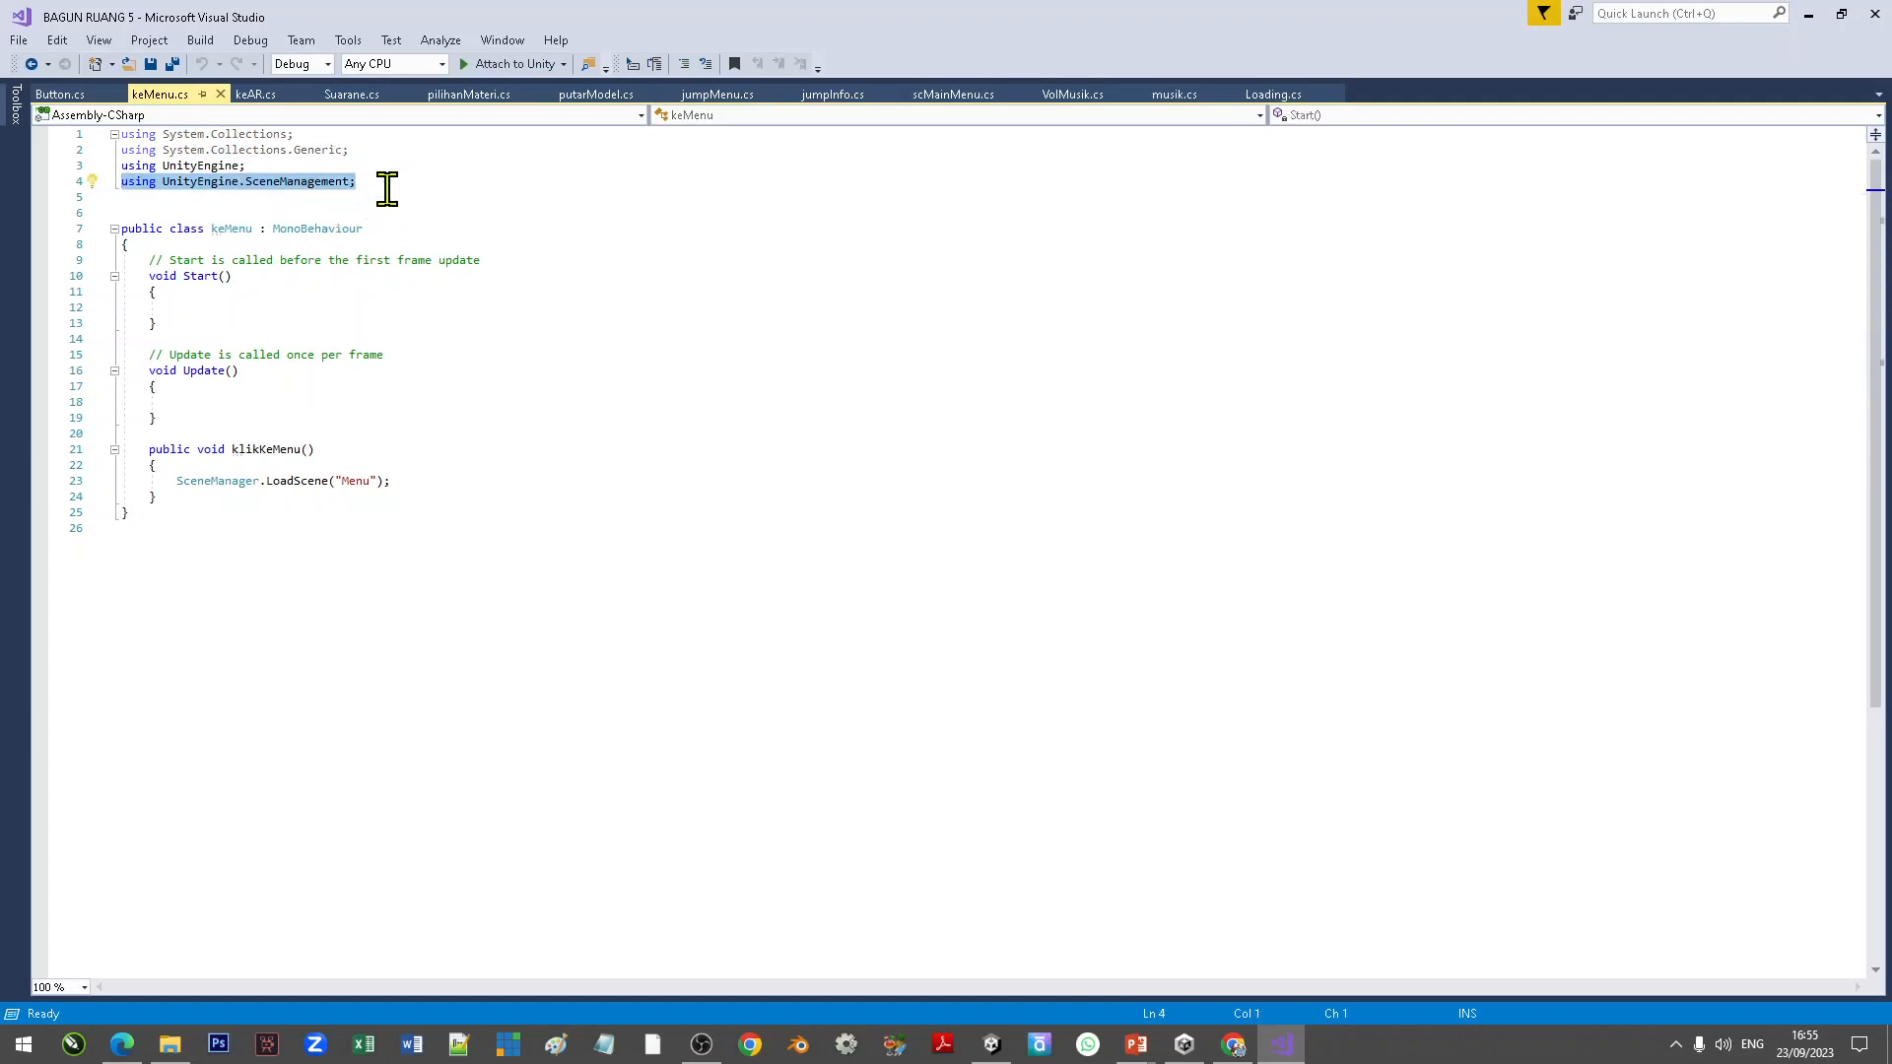
{"action": "left_click_drag", "start_coordinate": [351, 448], "coordinate": [155, 446]}
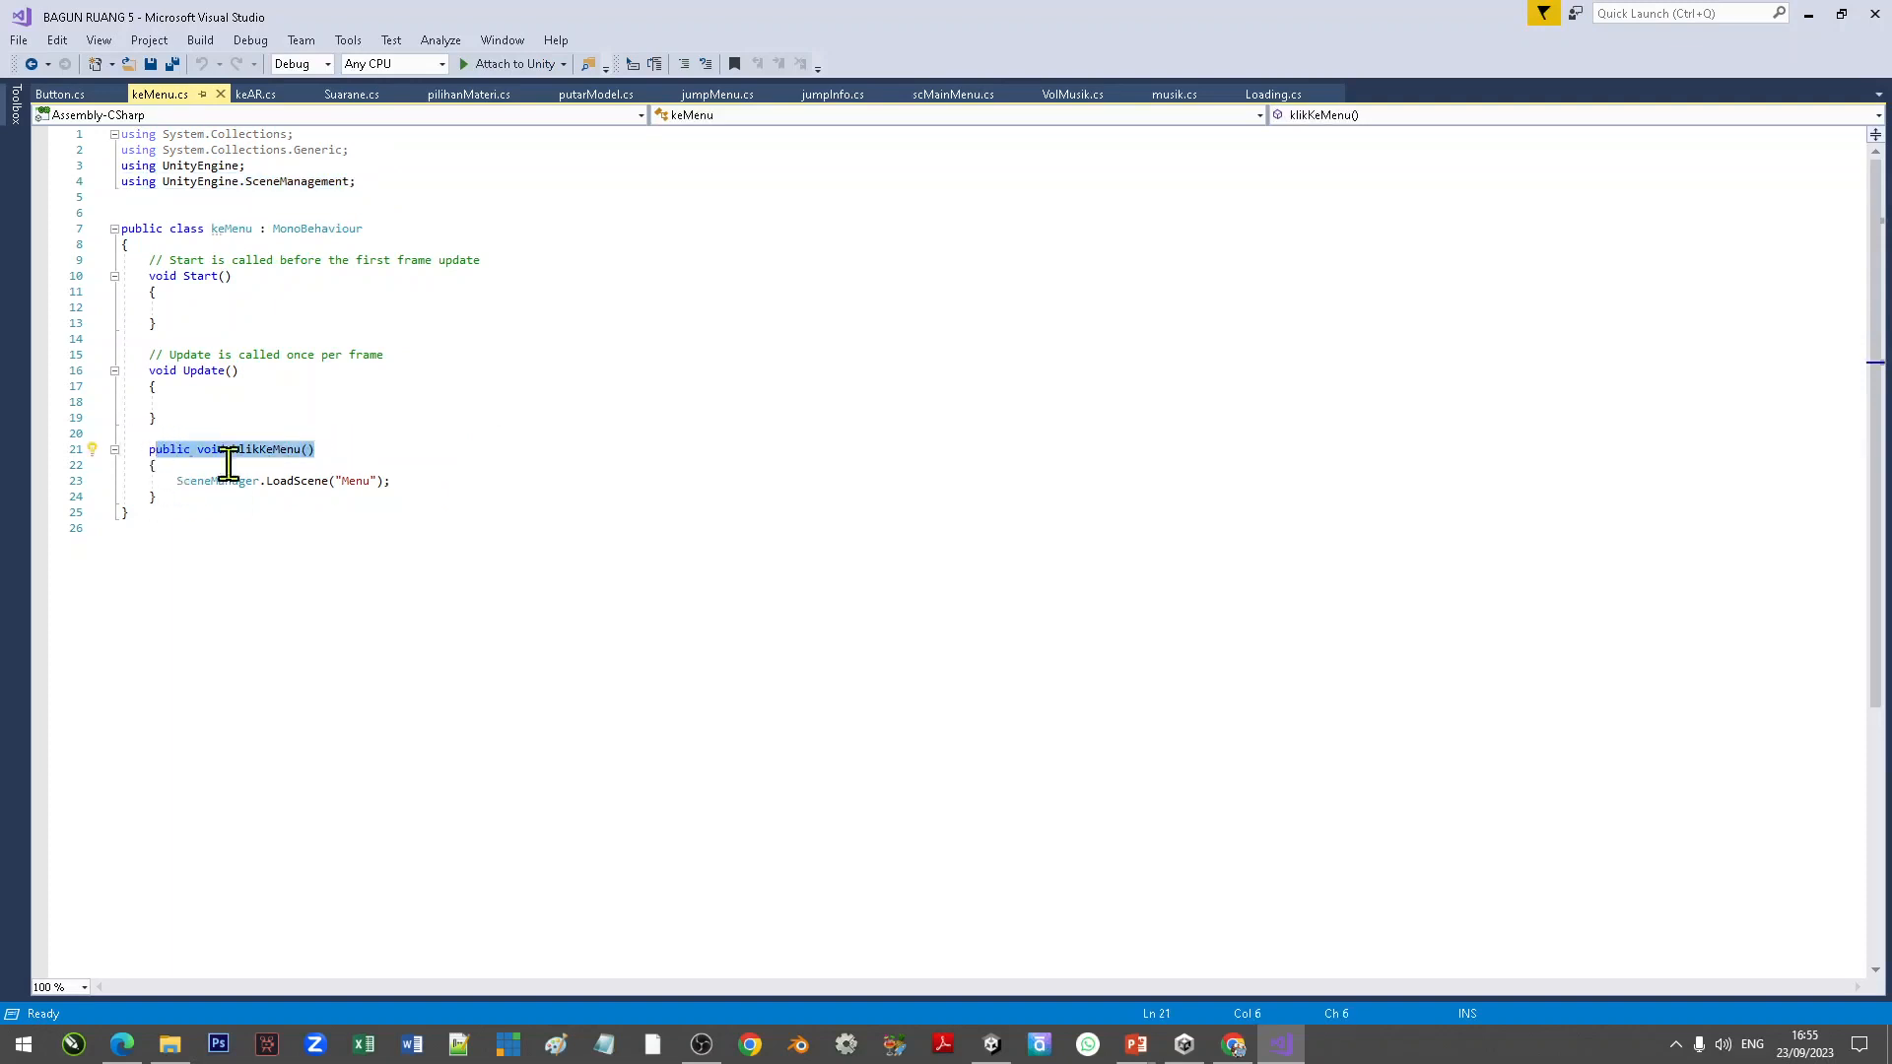
{"action": "left_click", "coordinate": [259, 449]}
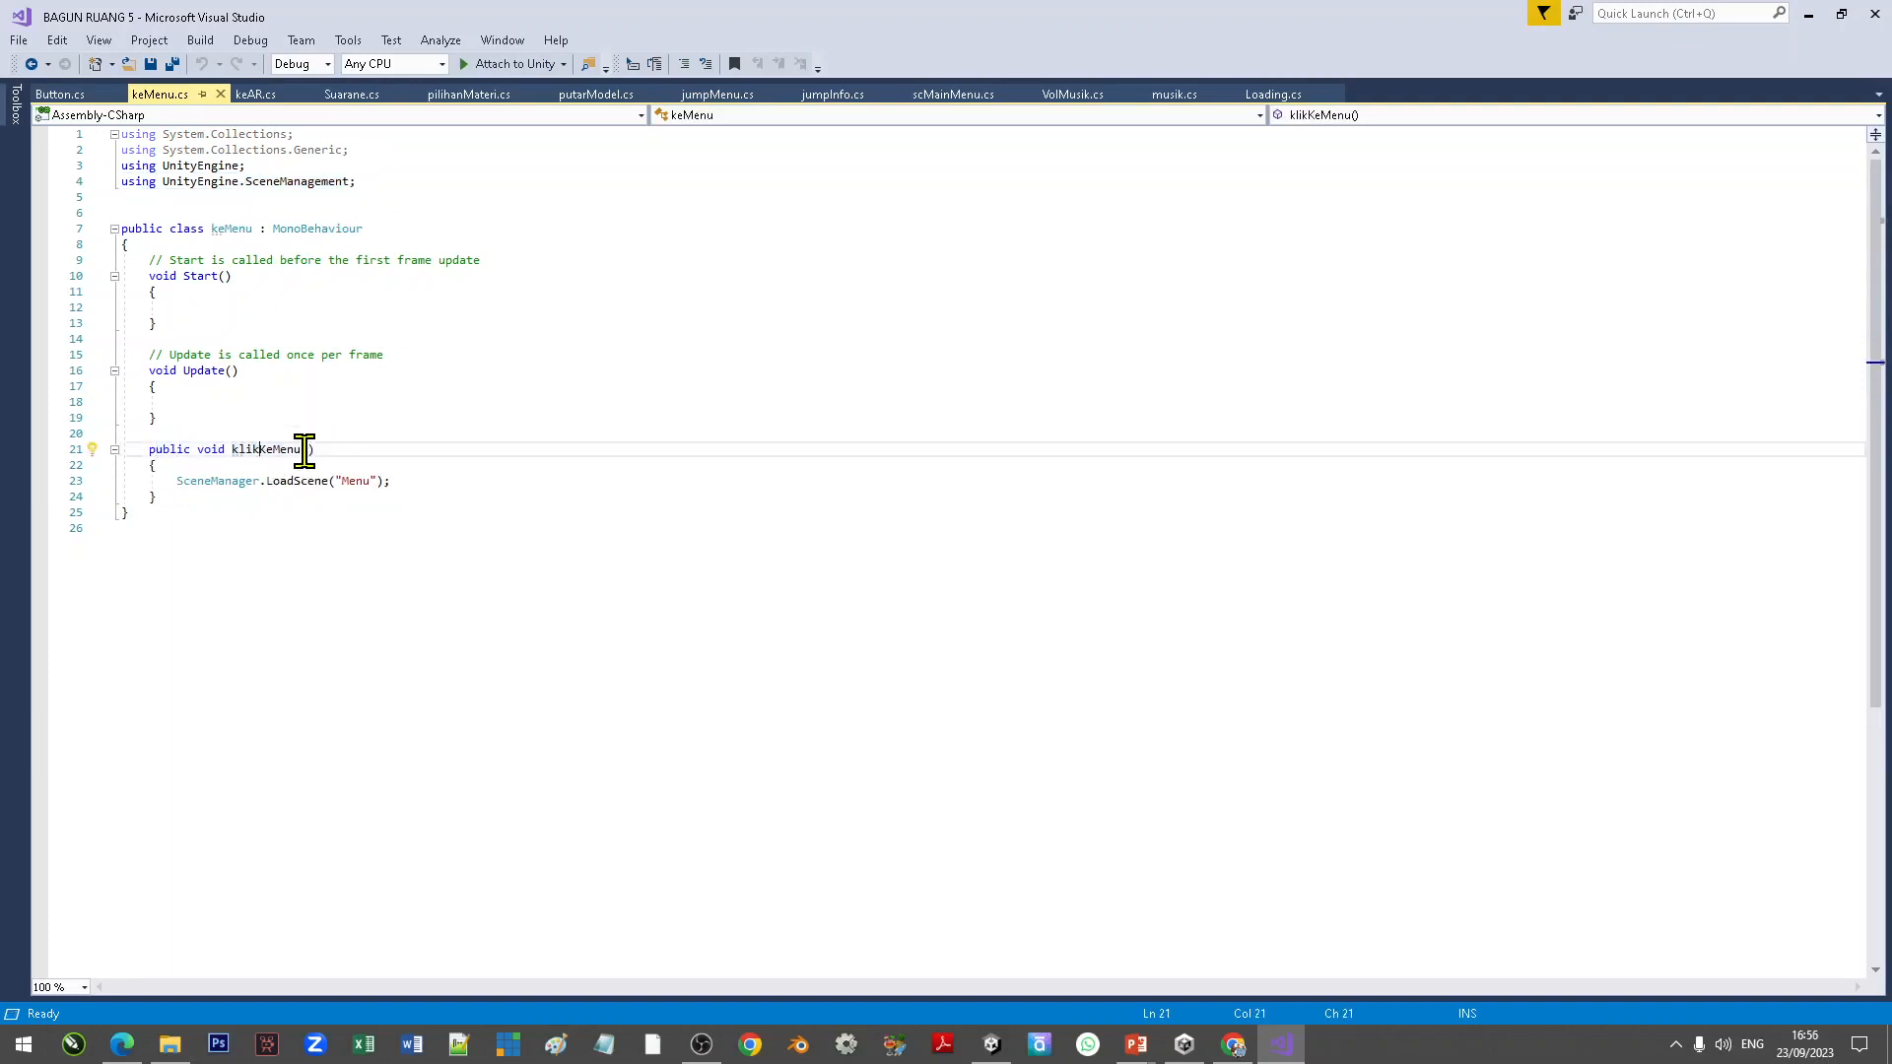
{"action": "left_click_drag", "start_coordinate": [175, 484], "coordinate": [434, 487]}
{"action": "key", "text": "Down"}
{"action": "key", "text": "Down"}
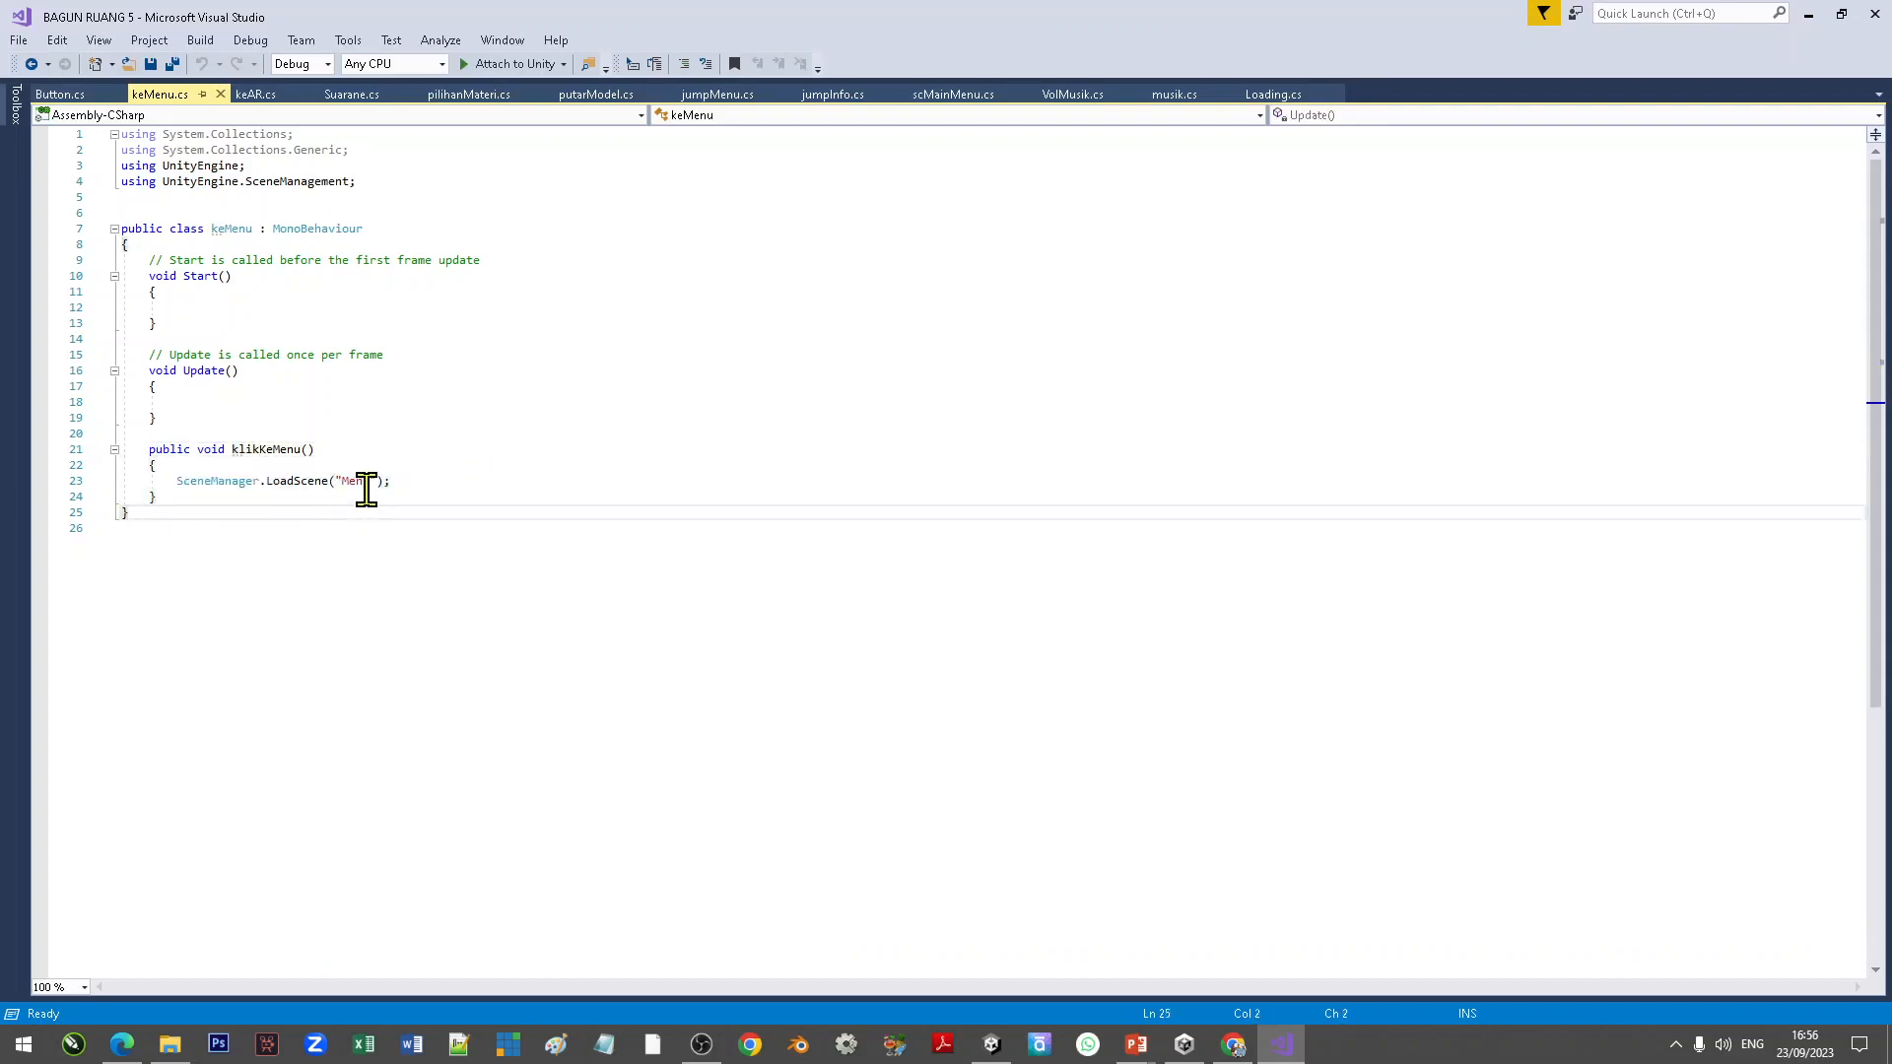
{"action": "left_click", "coordinate": [738, 97]}
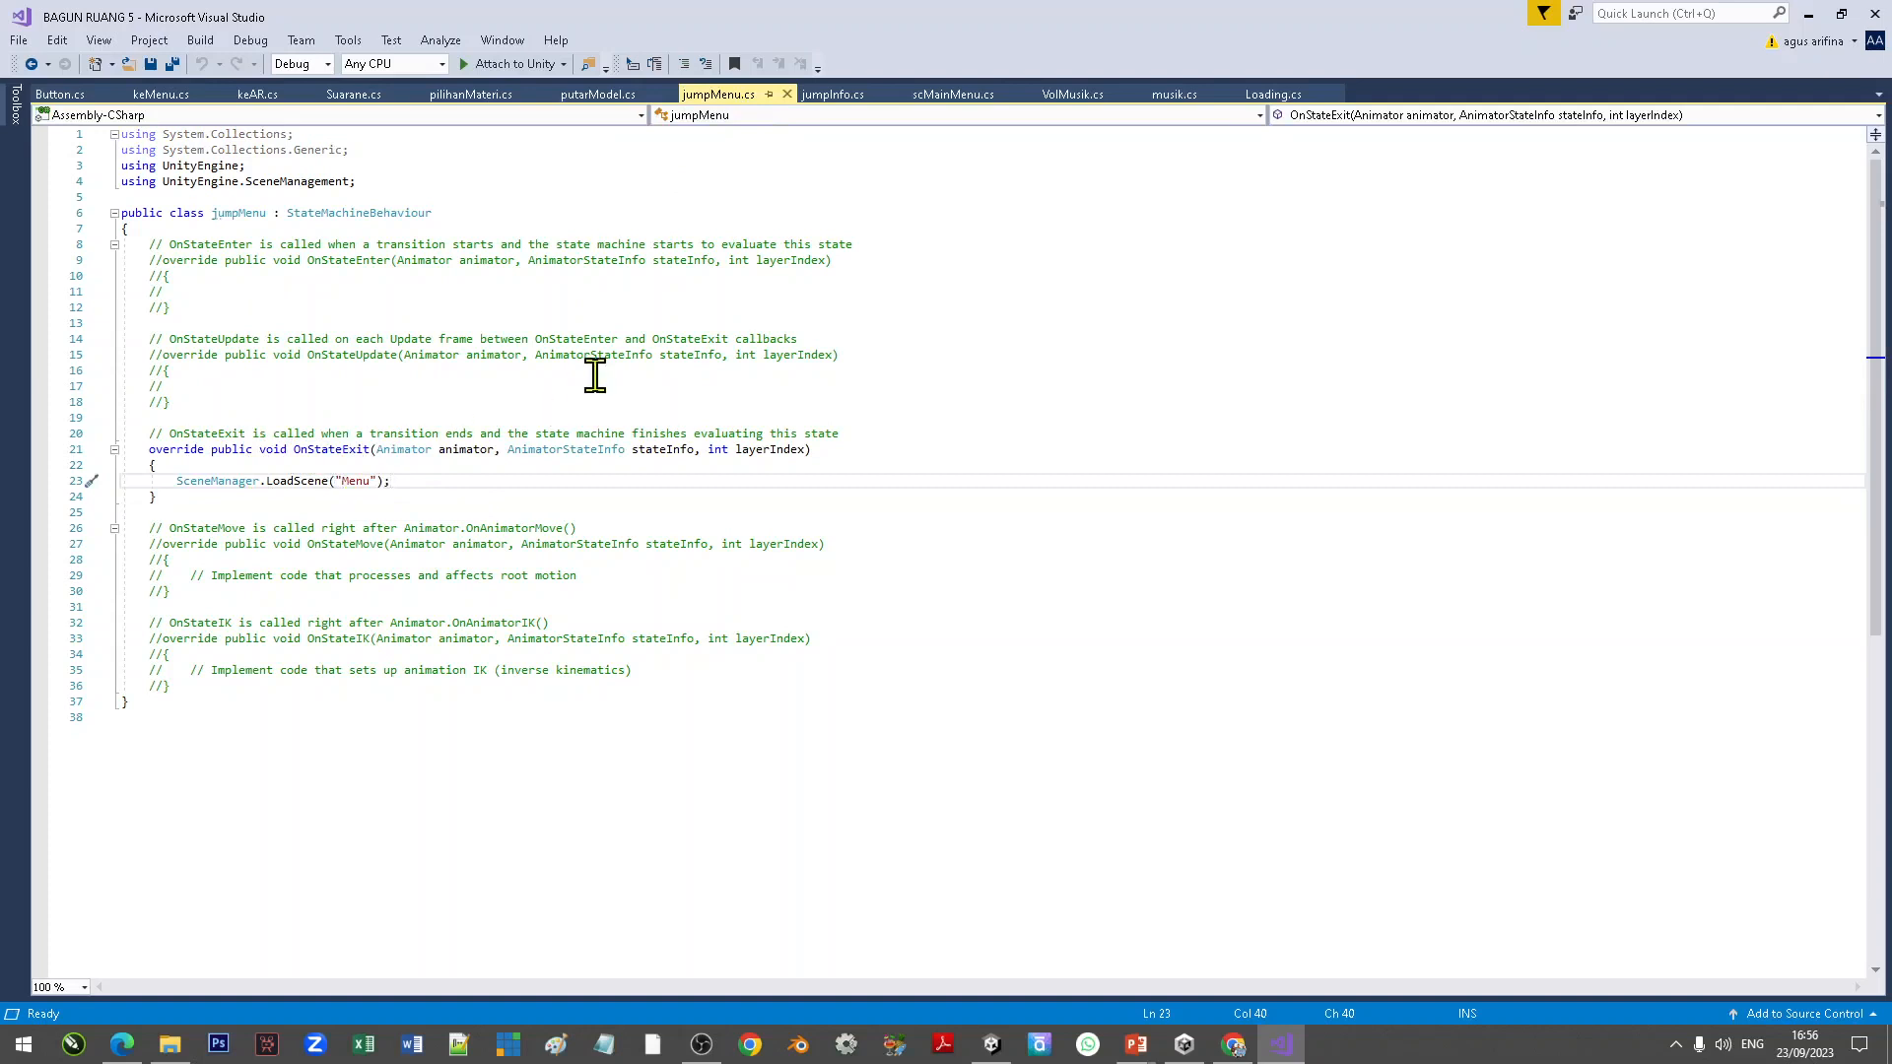
{"action": "left_click", "coordinate": [187, 95]}
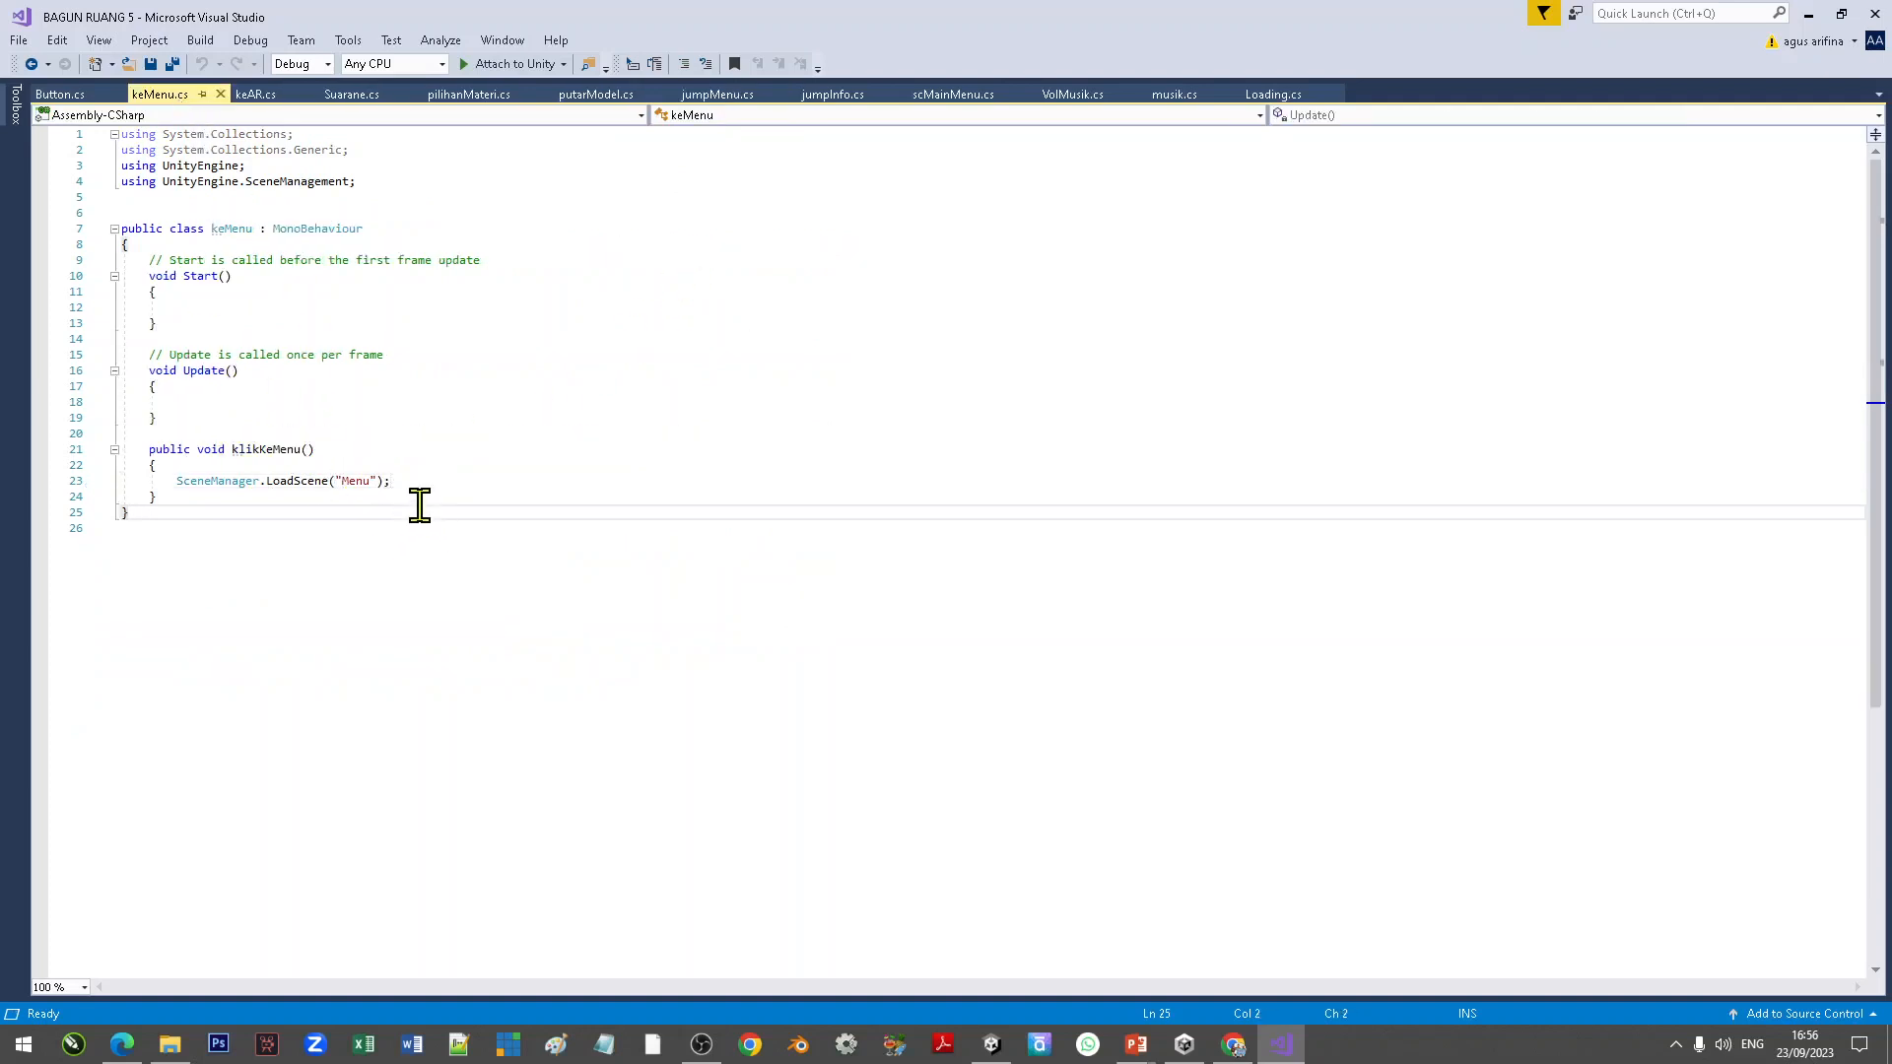
{"action": "left_click", "coordinate": [423, 481]}
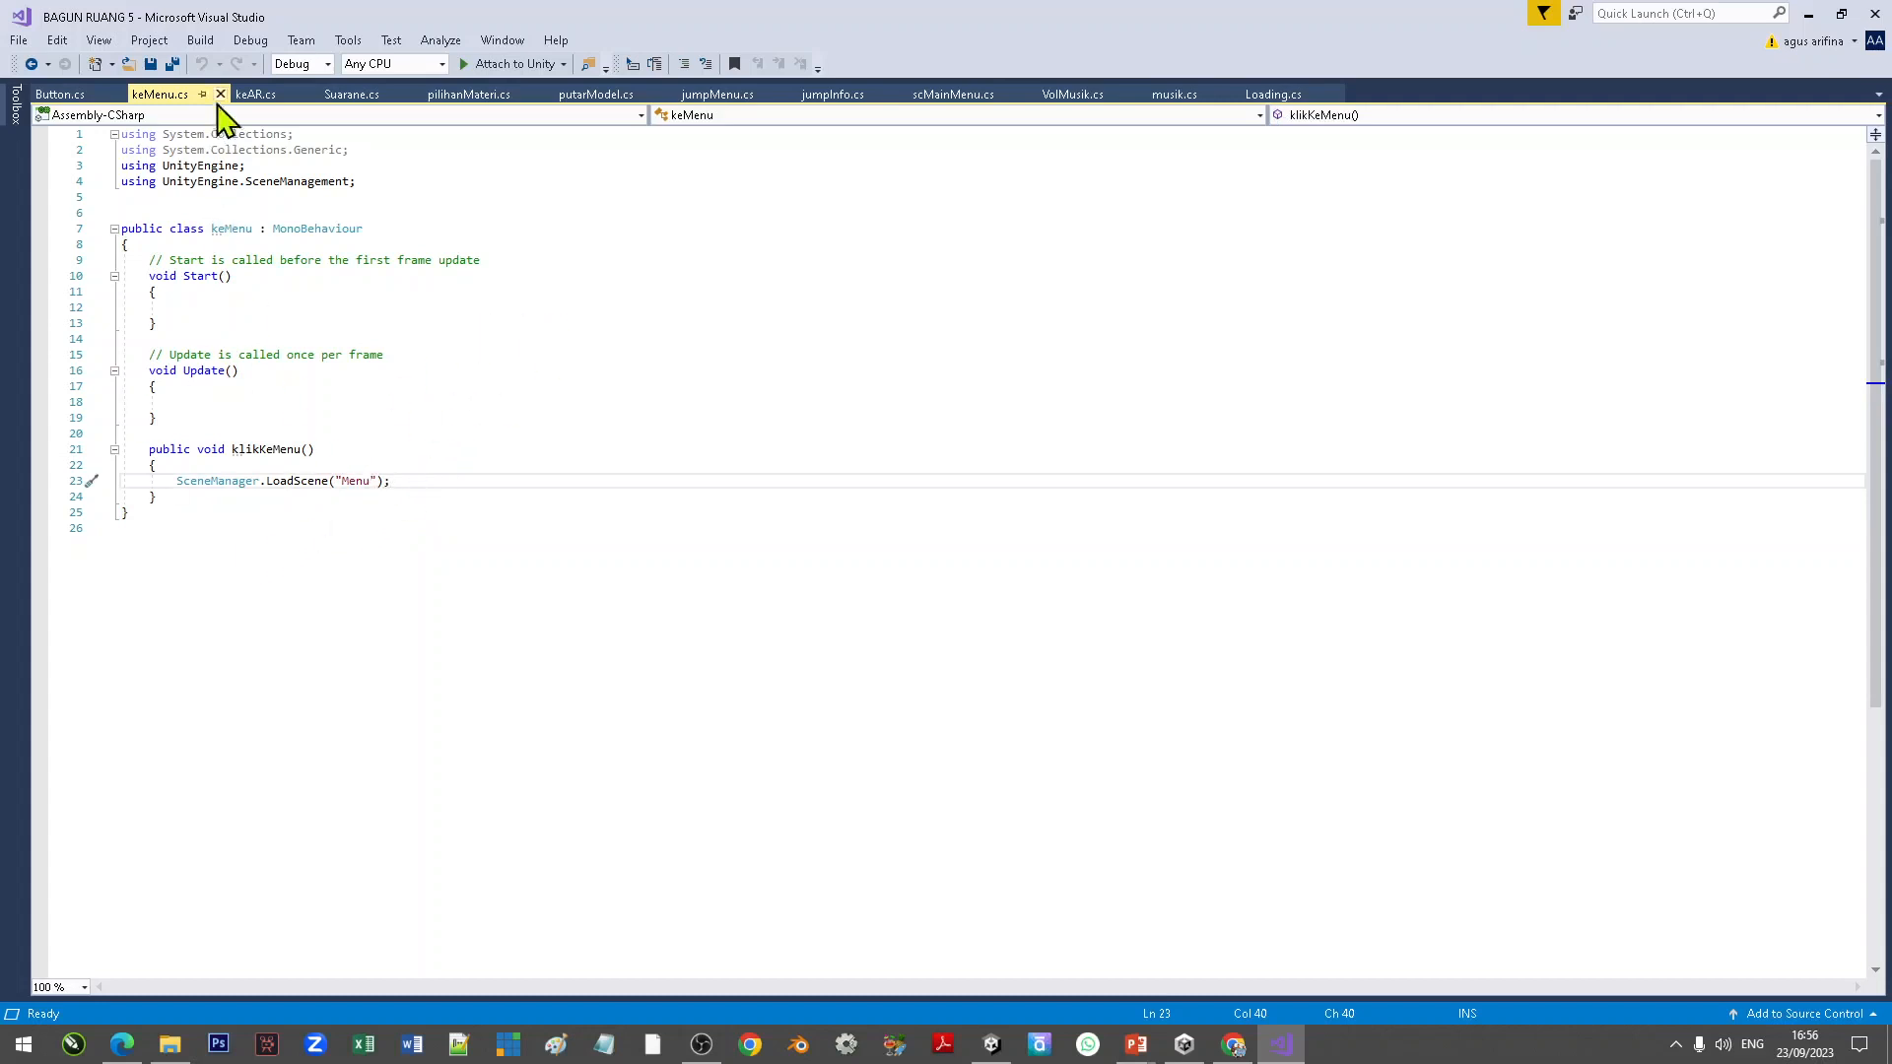
{"action": "left_click", "coordinate": [117, 93]}
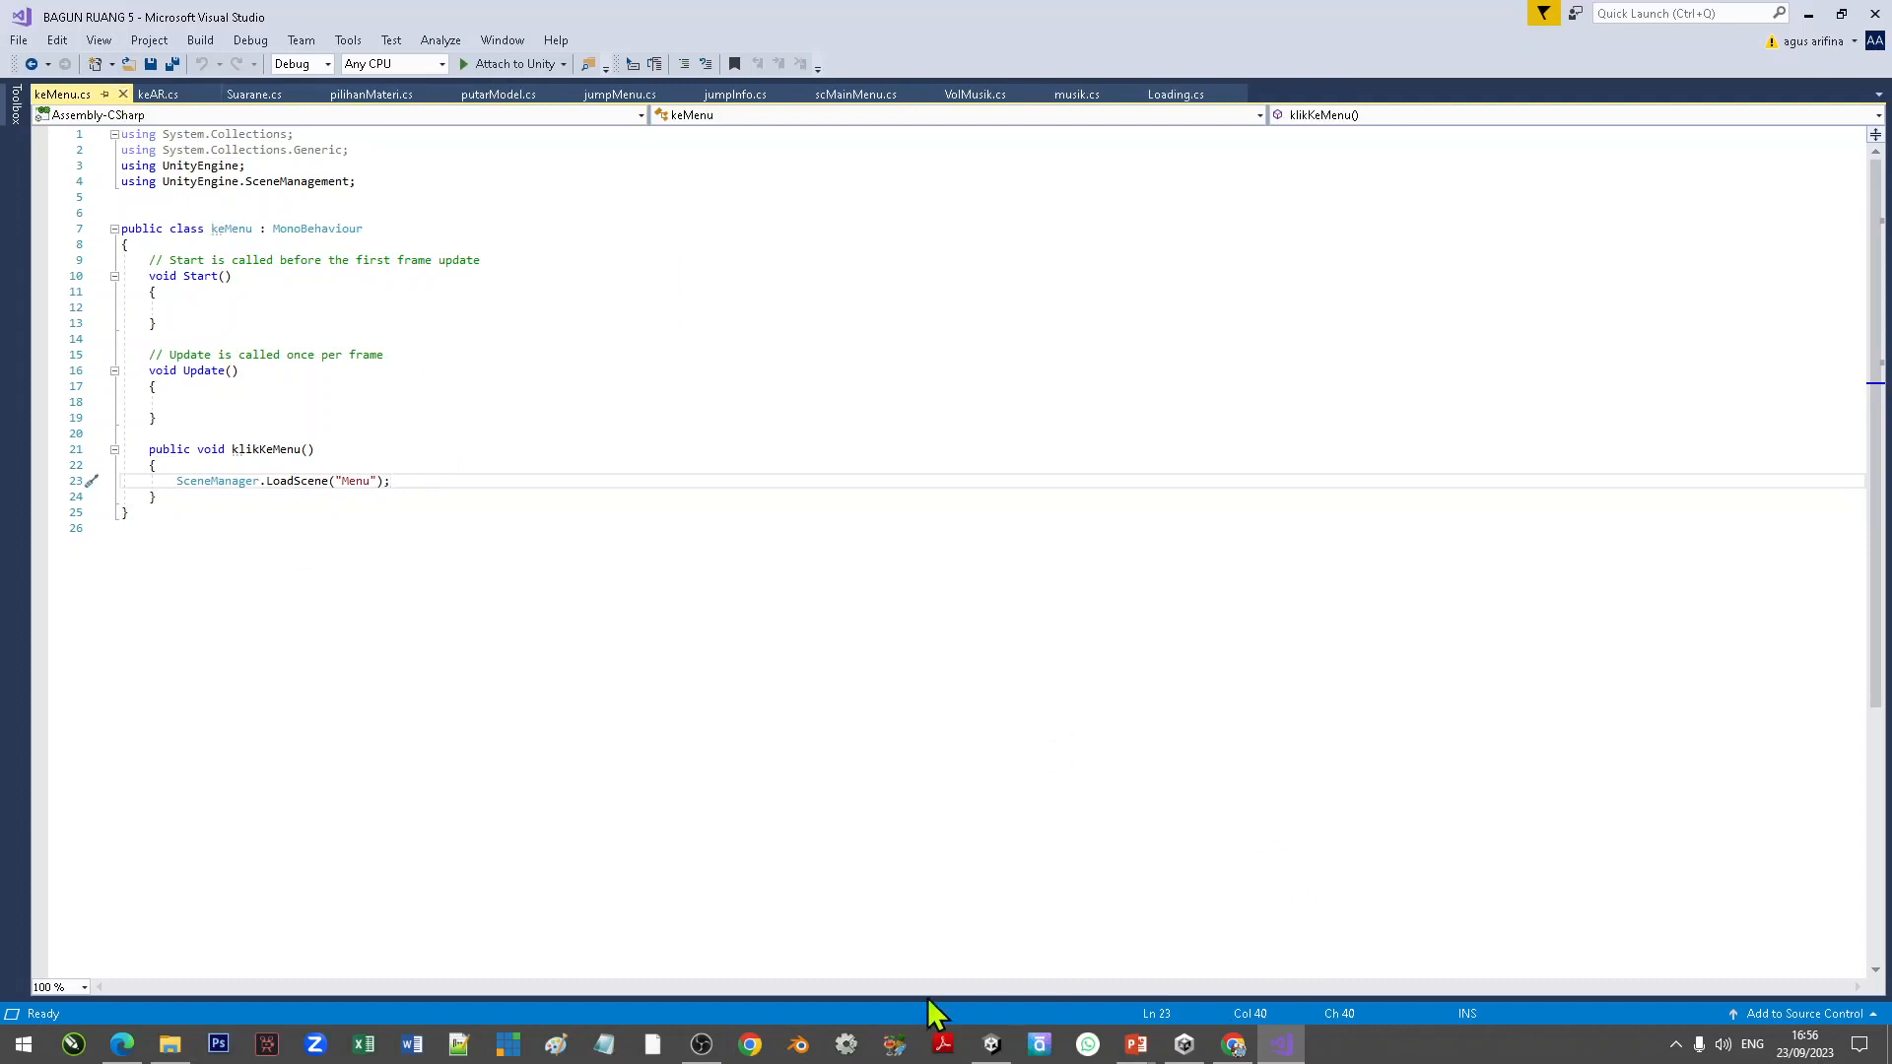
Step: Wire the tbHome button's On Click event to its own keMenu.klikKeMenu function
{"action": "left_click", "coordinate": [991, 1044]}
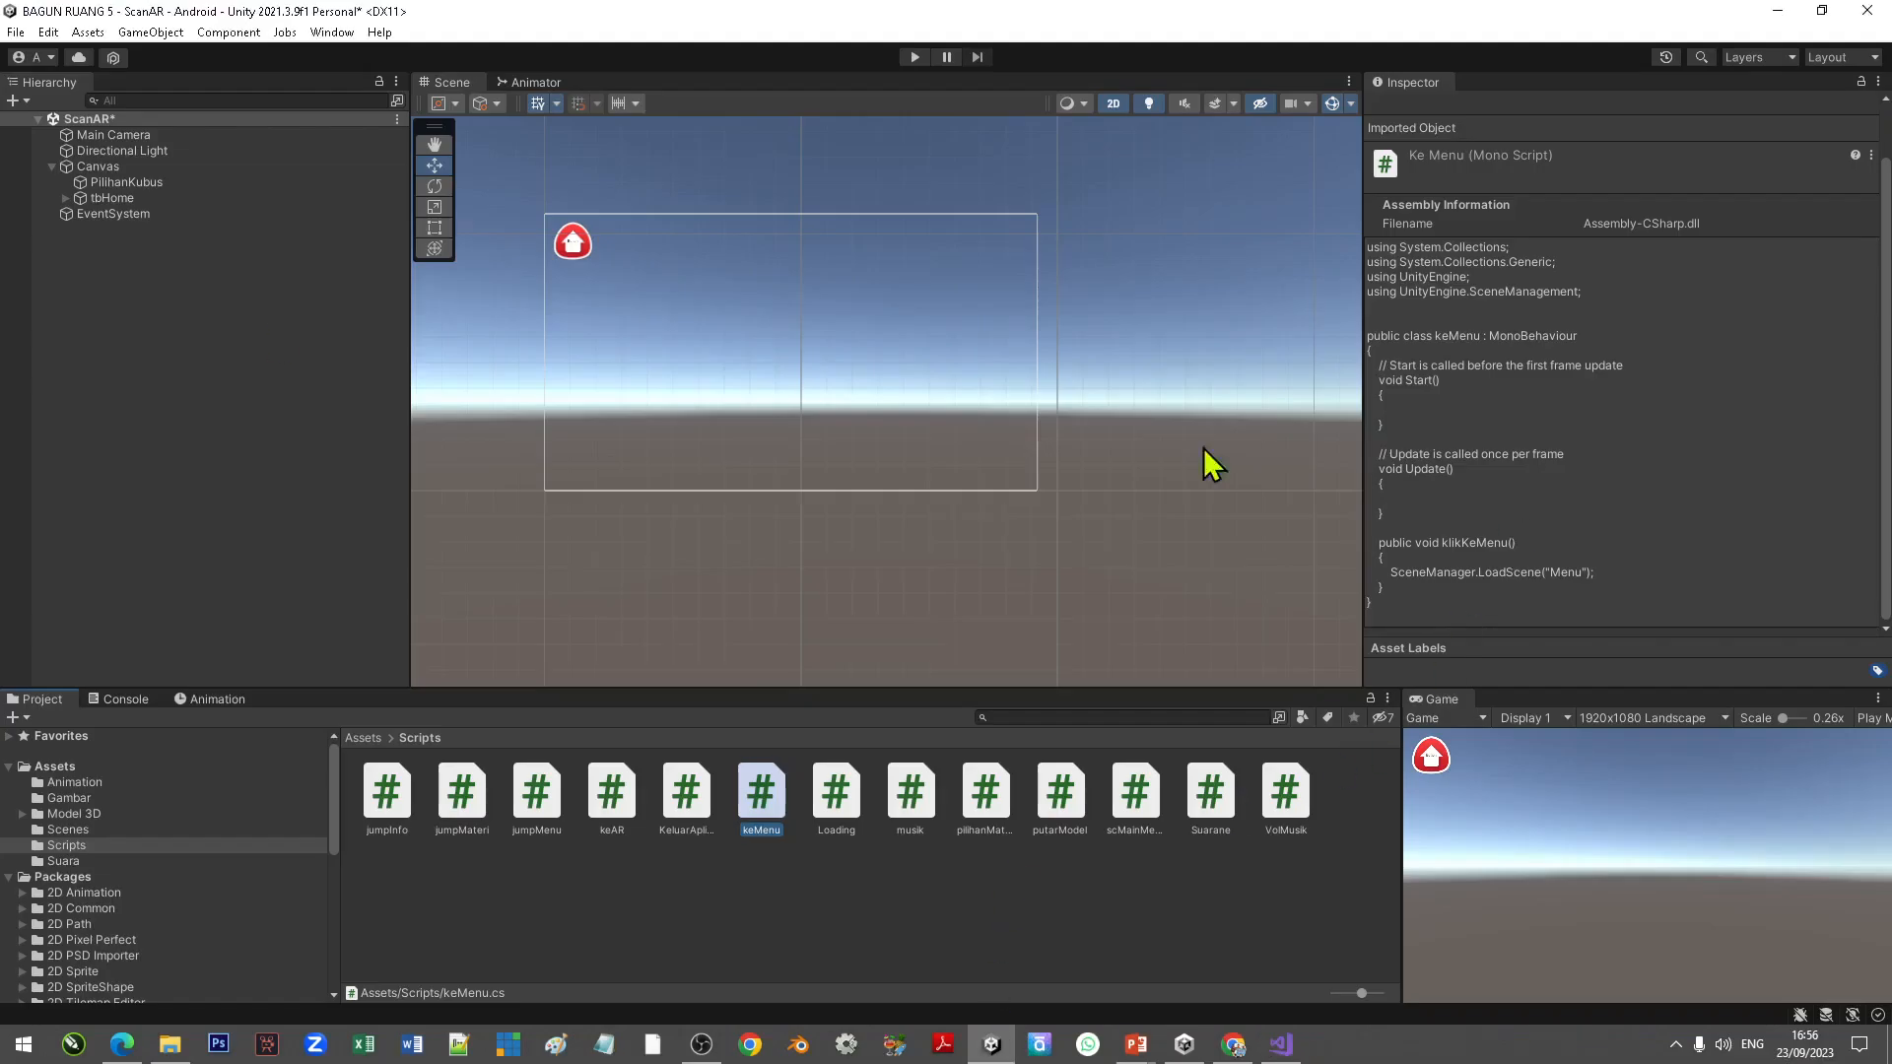
{"action": "left_click", "coordinate": [108, 198]}
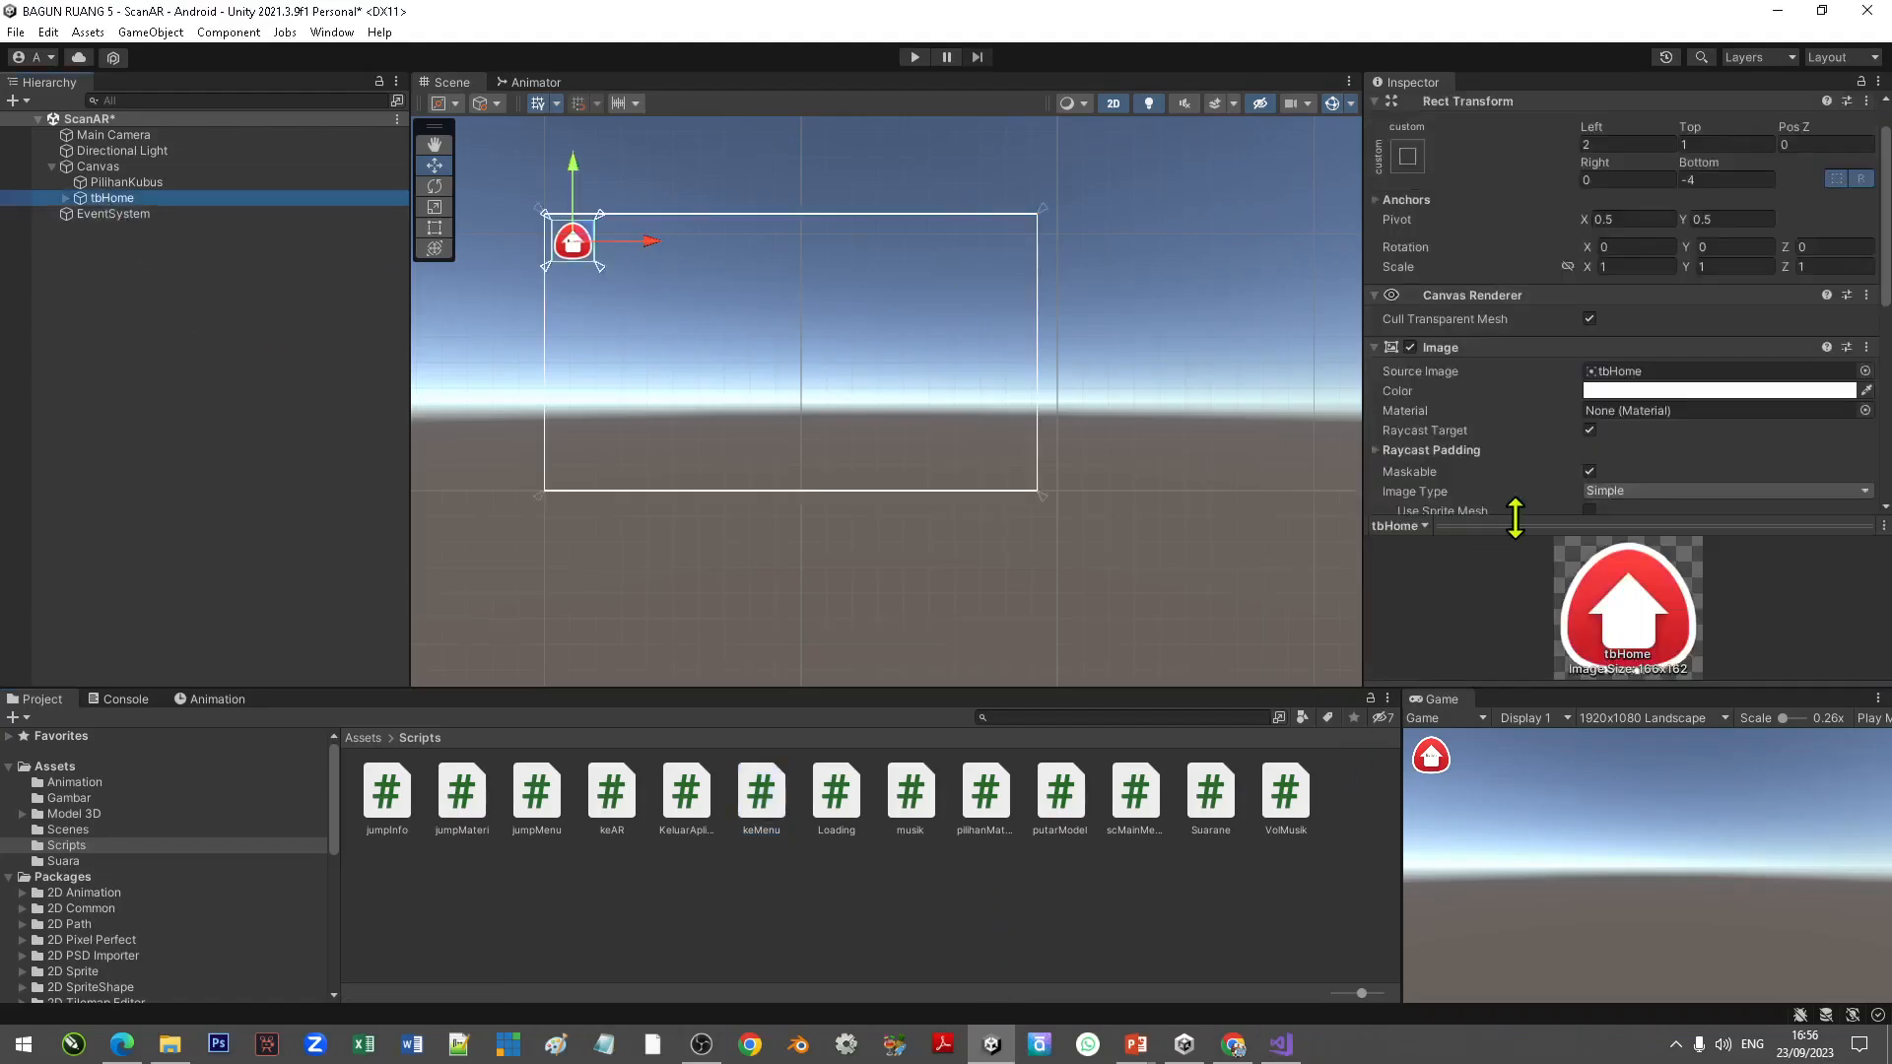
{"action": "scroll", "coordinate": [1551, 492], "scroll_direction": "down", "scroll_amount": 10}
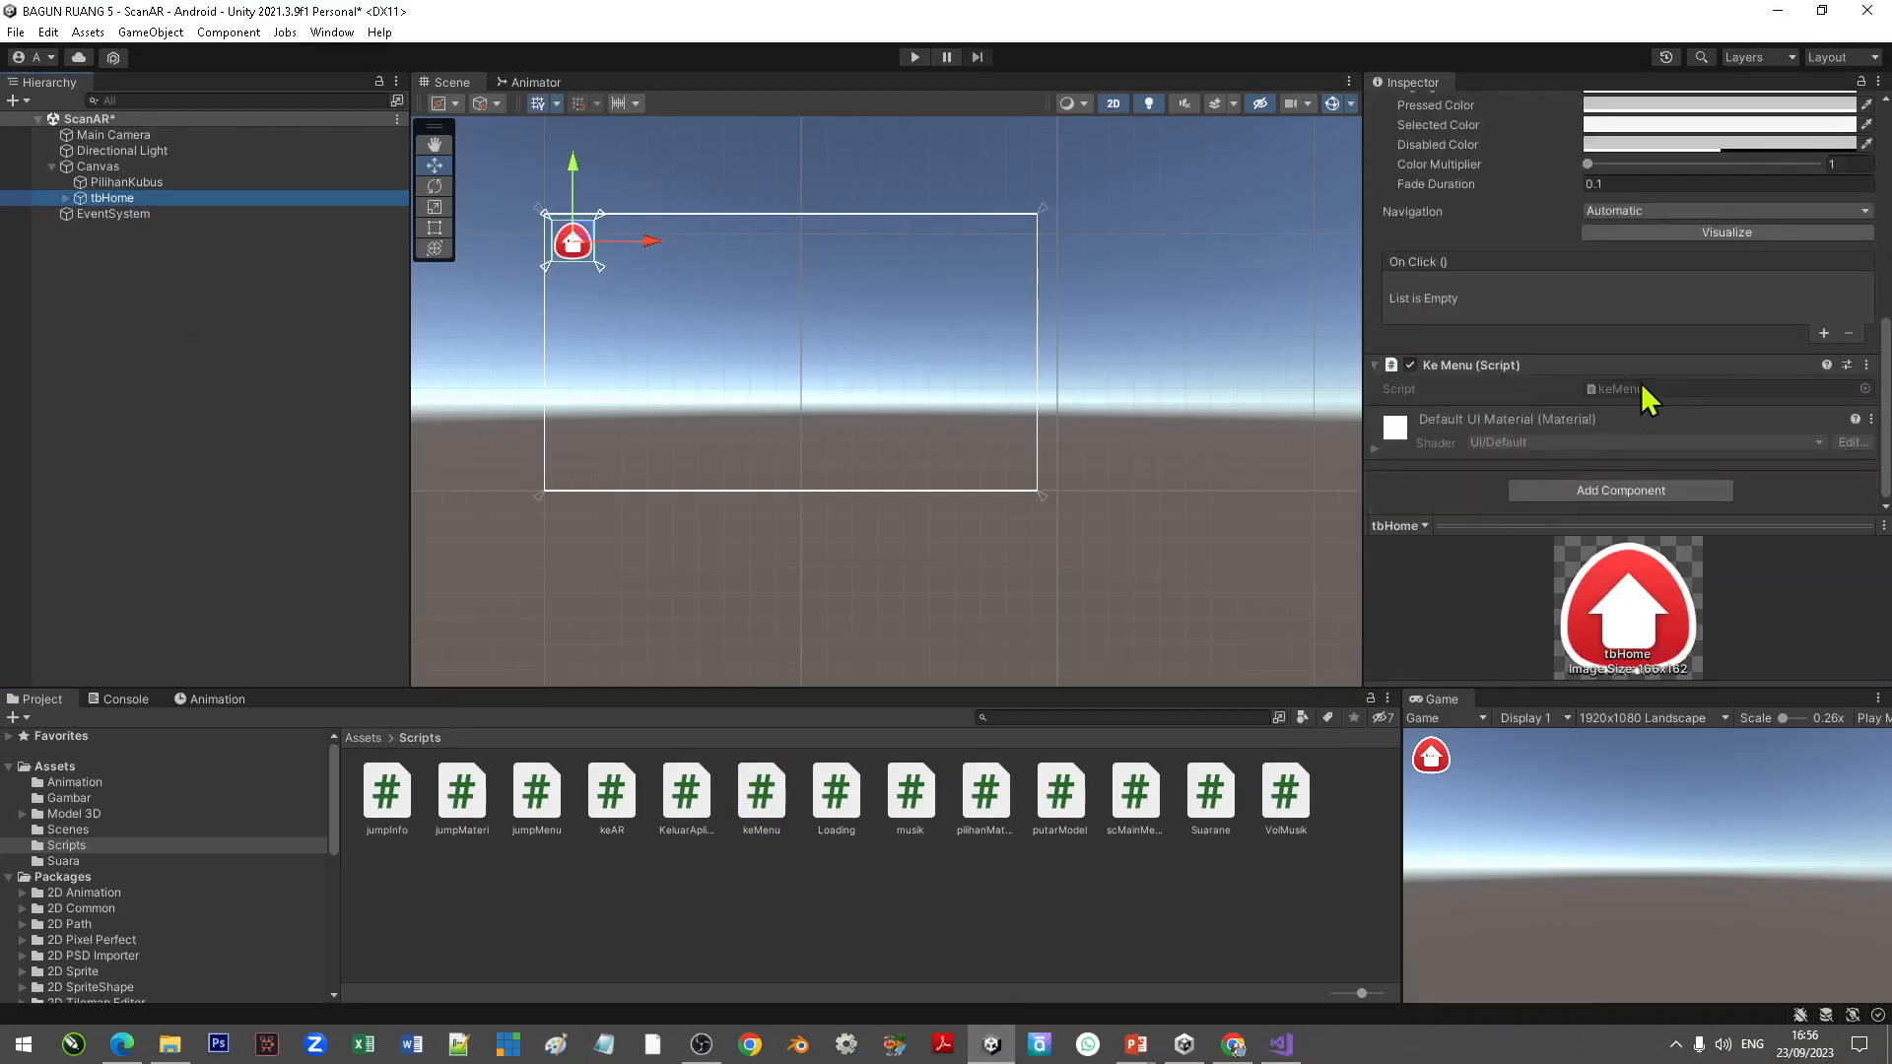
{"action": "left_click", "coordinate": [1824, 333]}
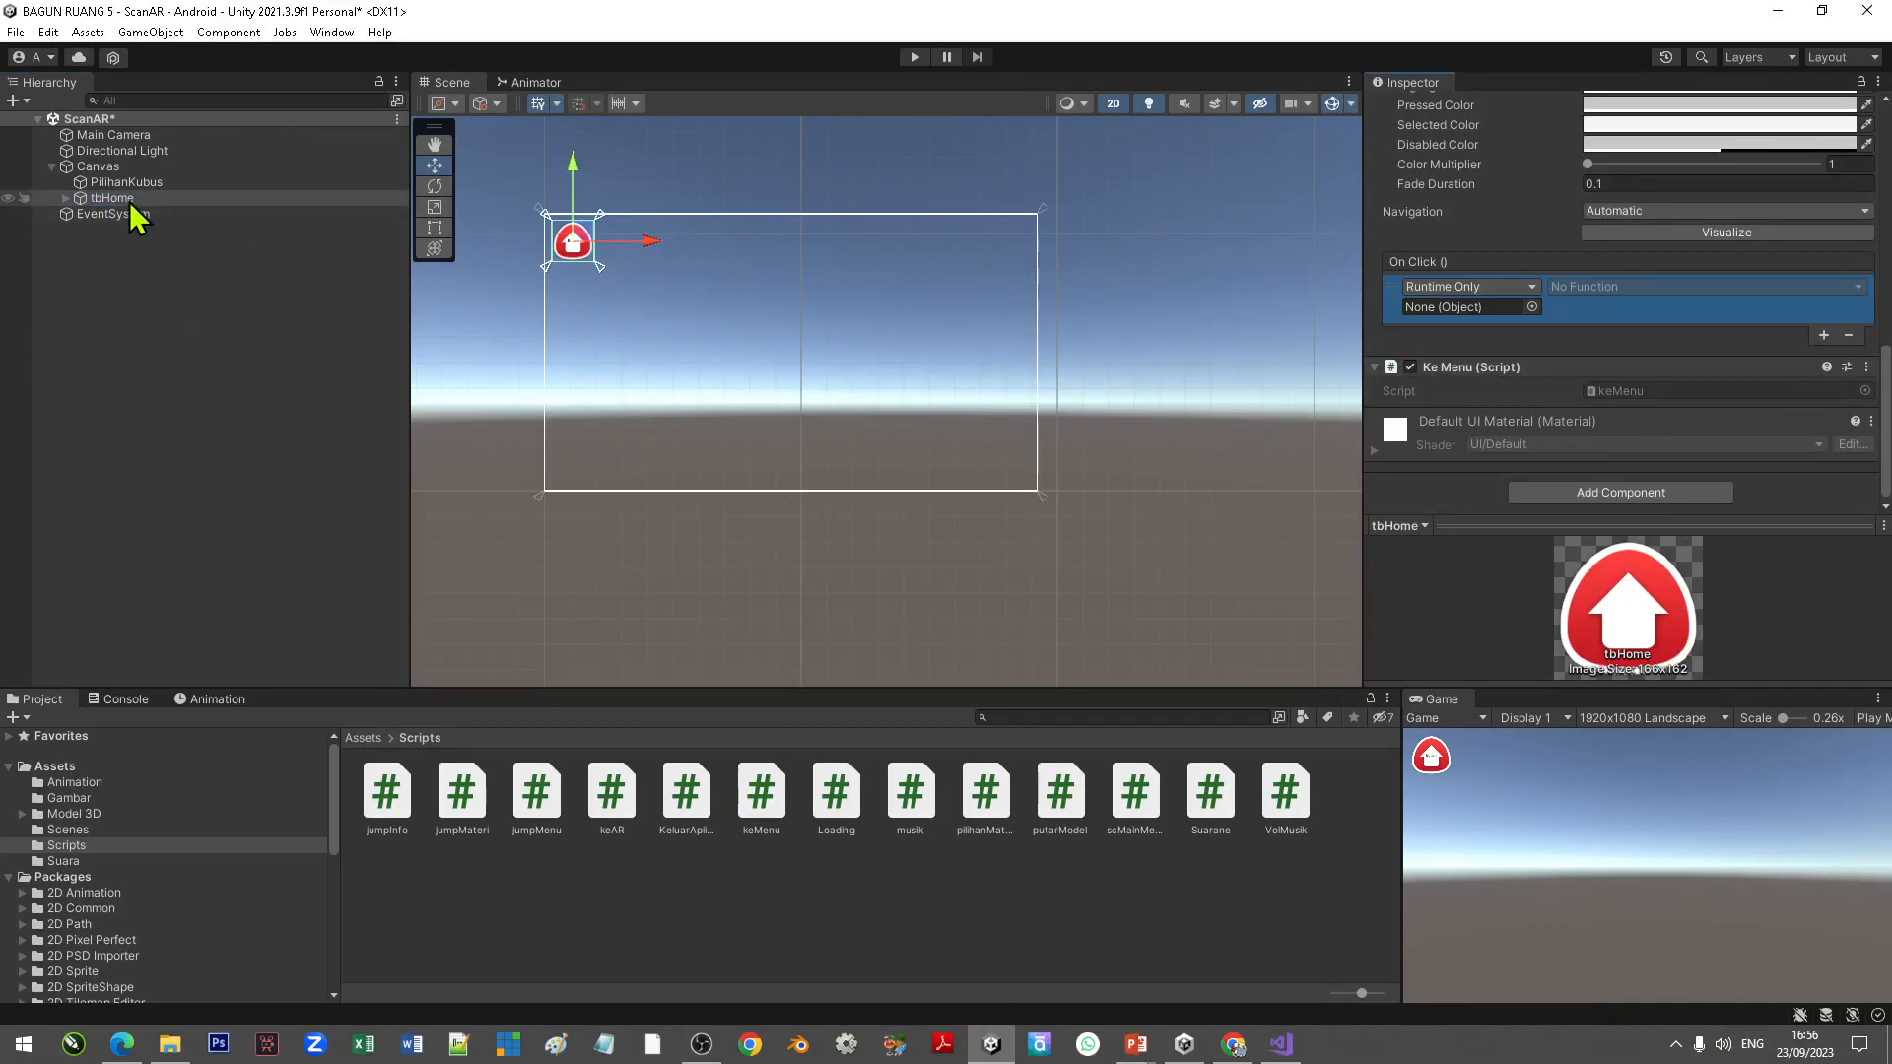
{"action": "left_click_drag", "start_coordinate": [129, 201], "coordinate": [1518, 301]}
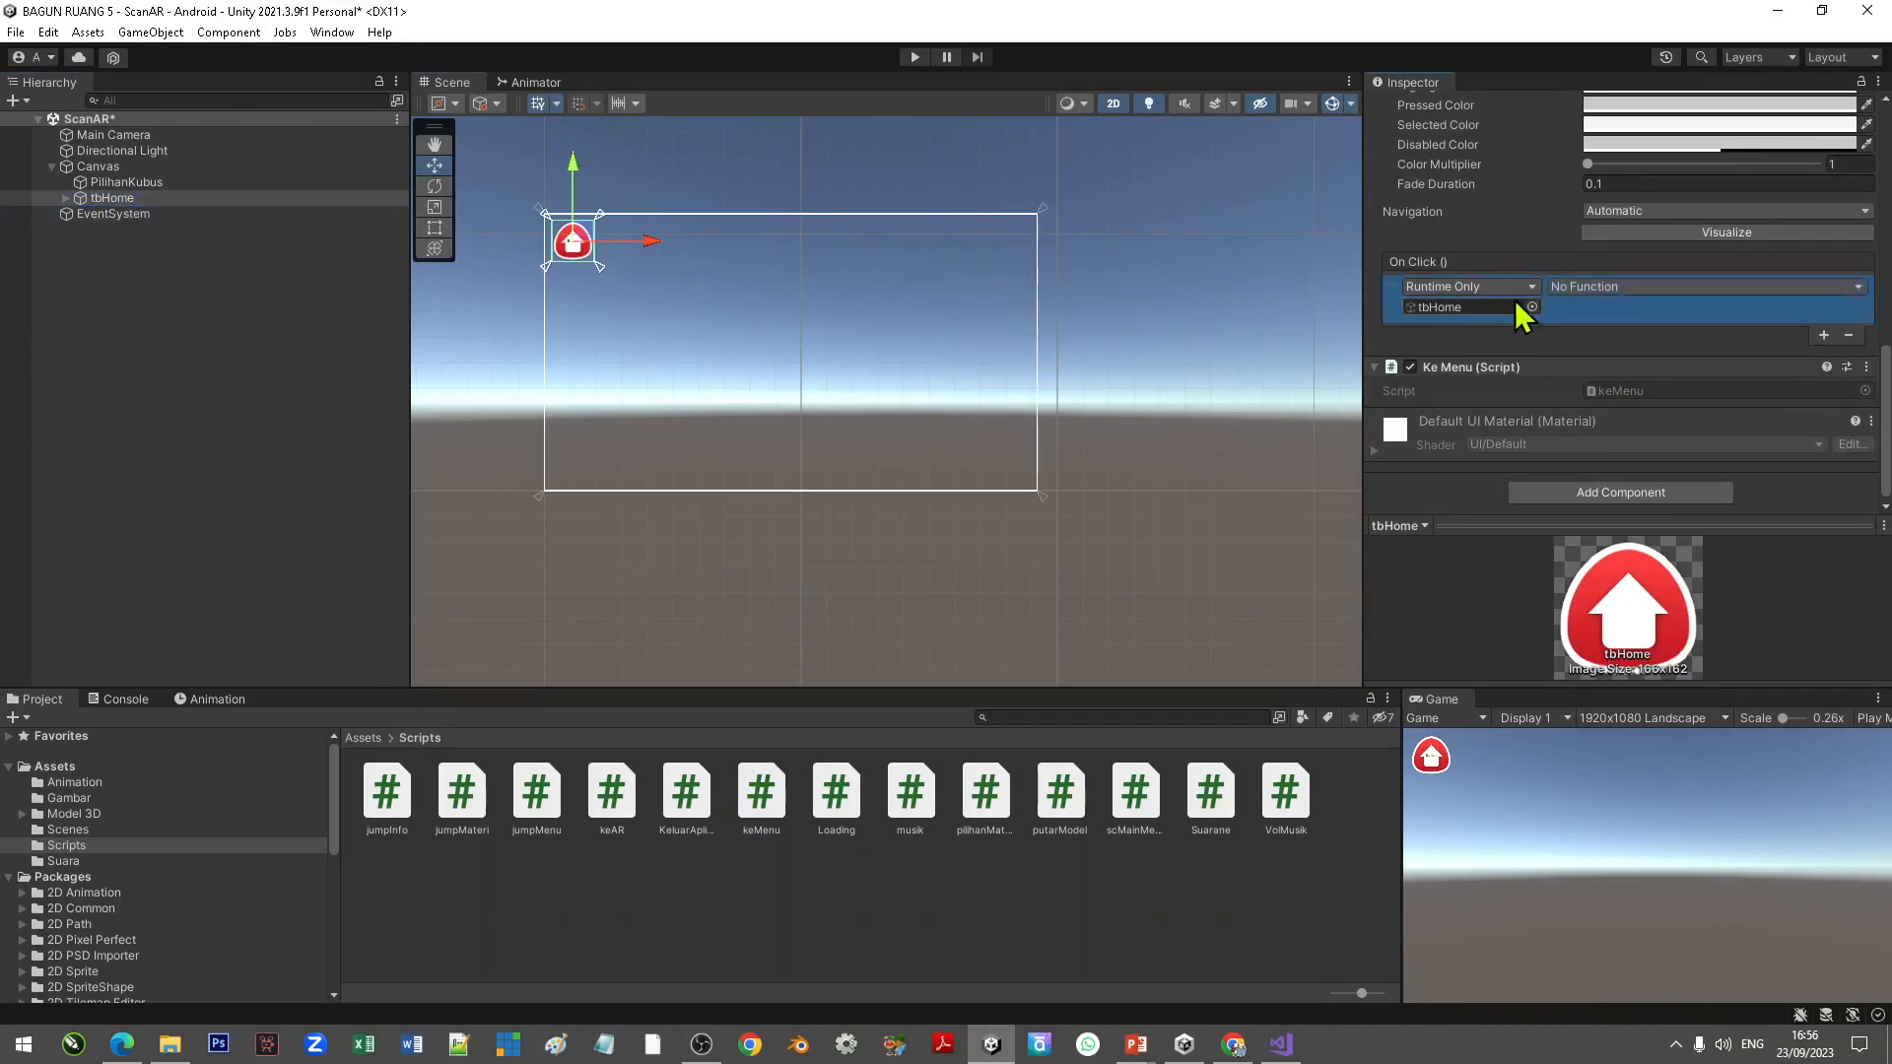
{"action": "left_click", "coordinate": [1608, 286]}
{"action": "mouse_move", "coordinate": [1629, 447]}
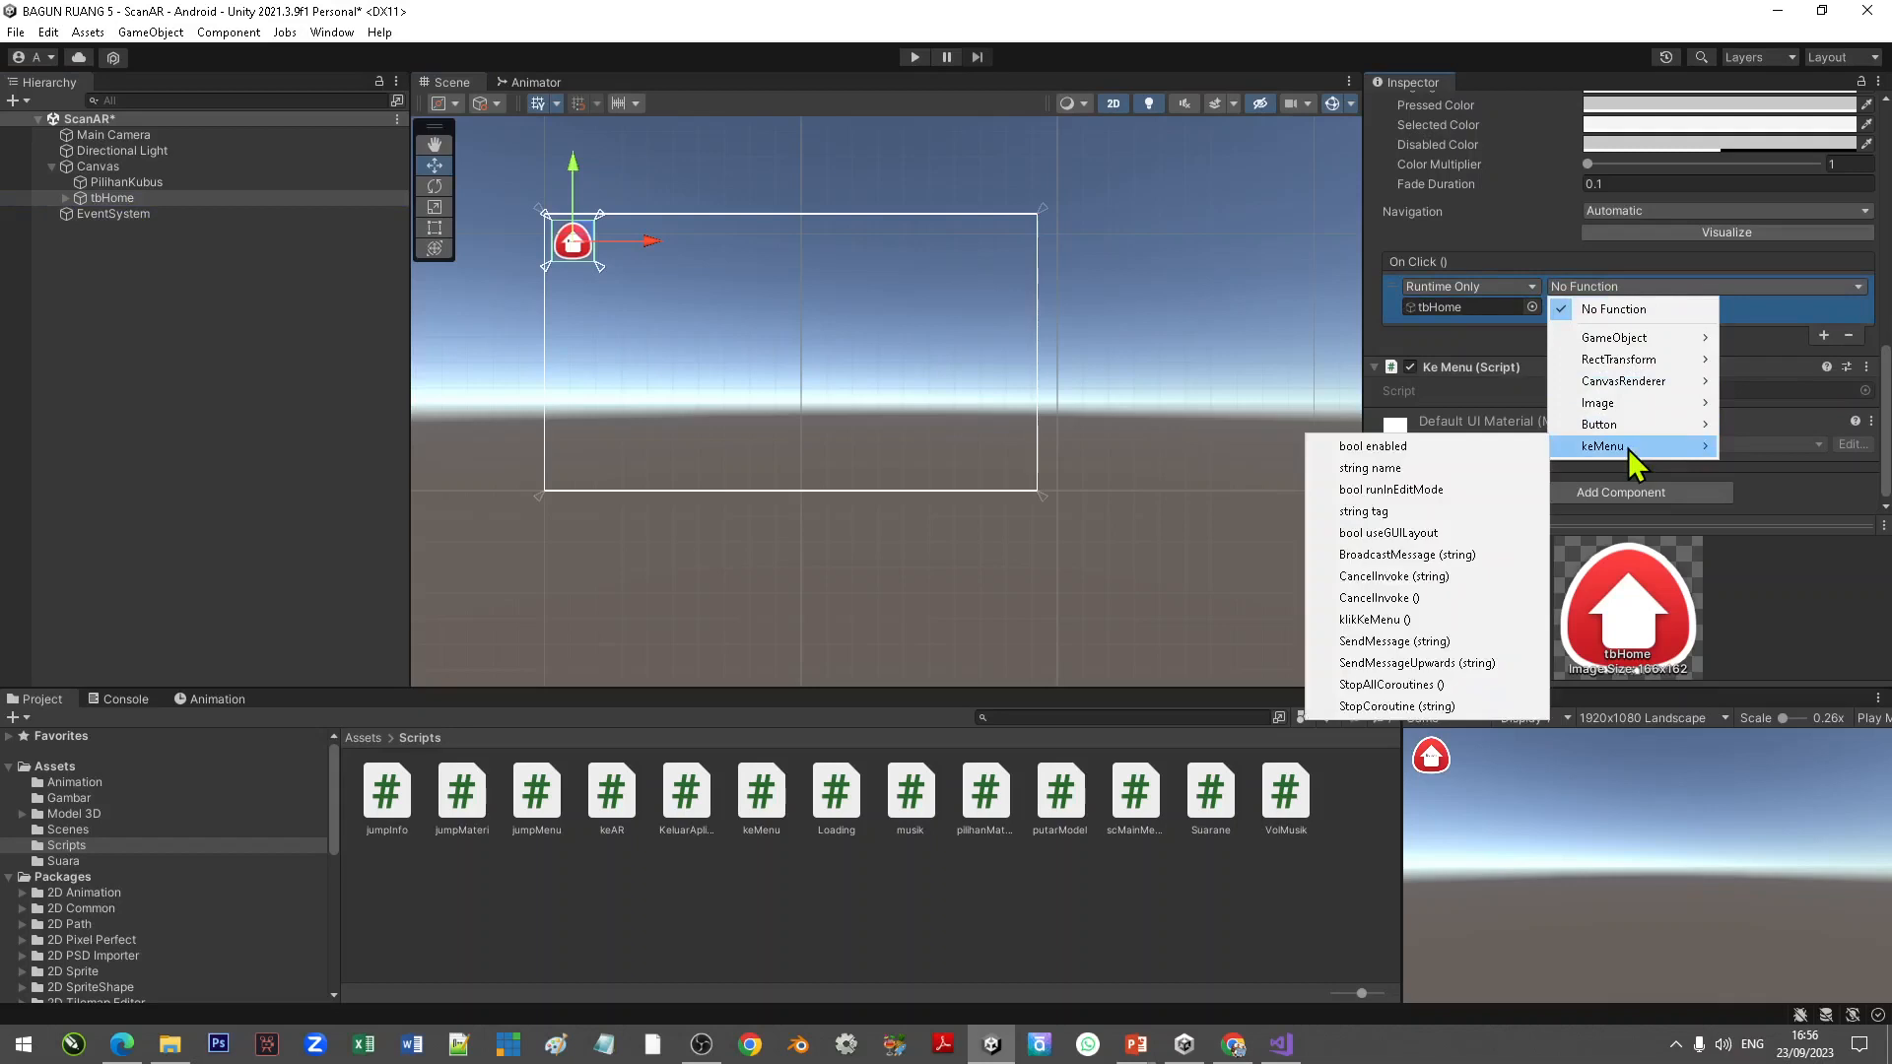
{"action": "left_click", "coordinate": [1392, 621]}
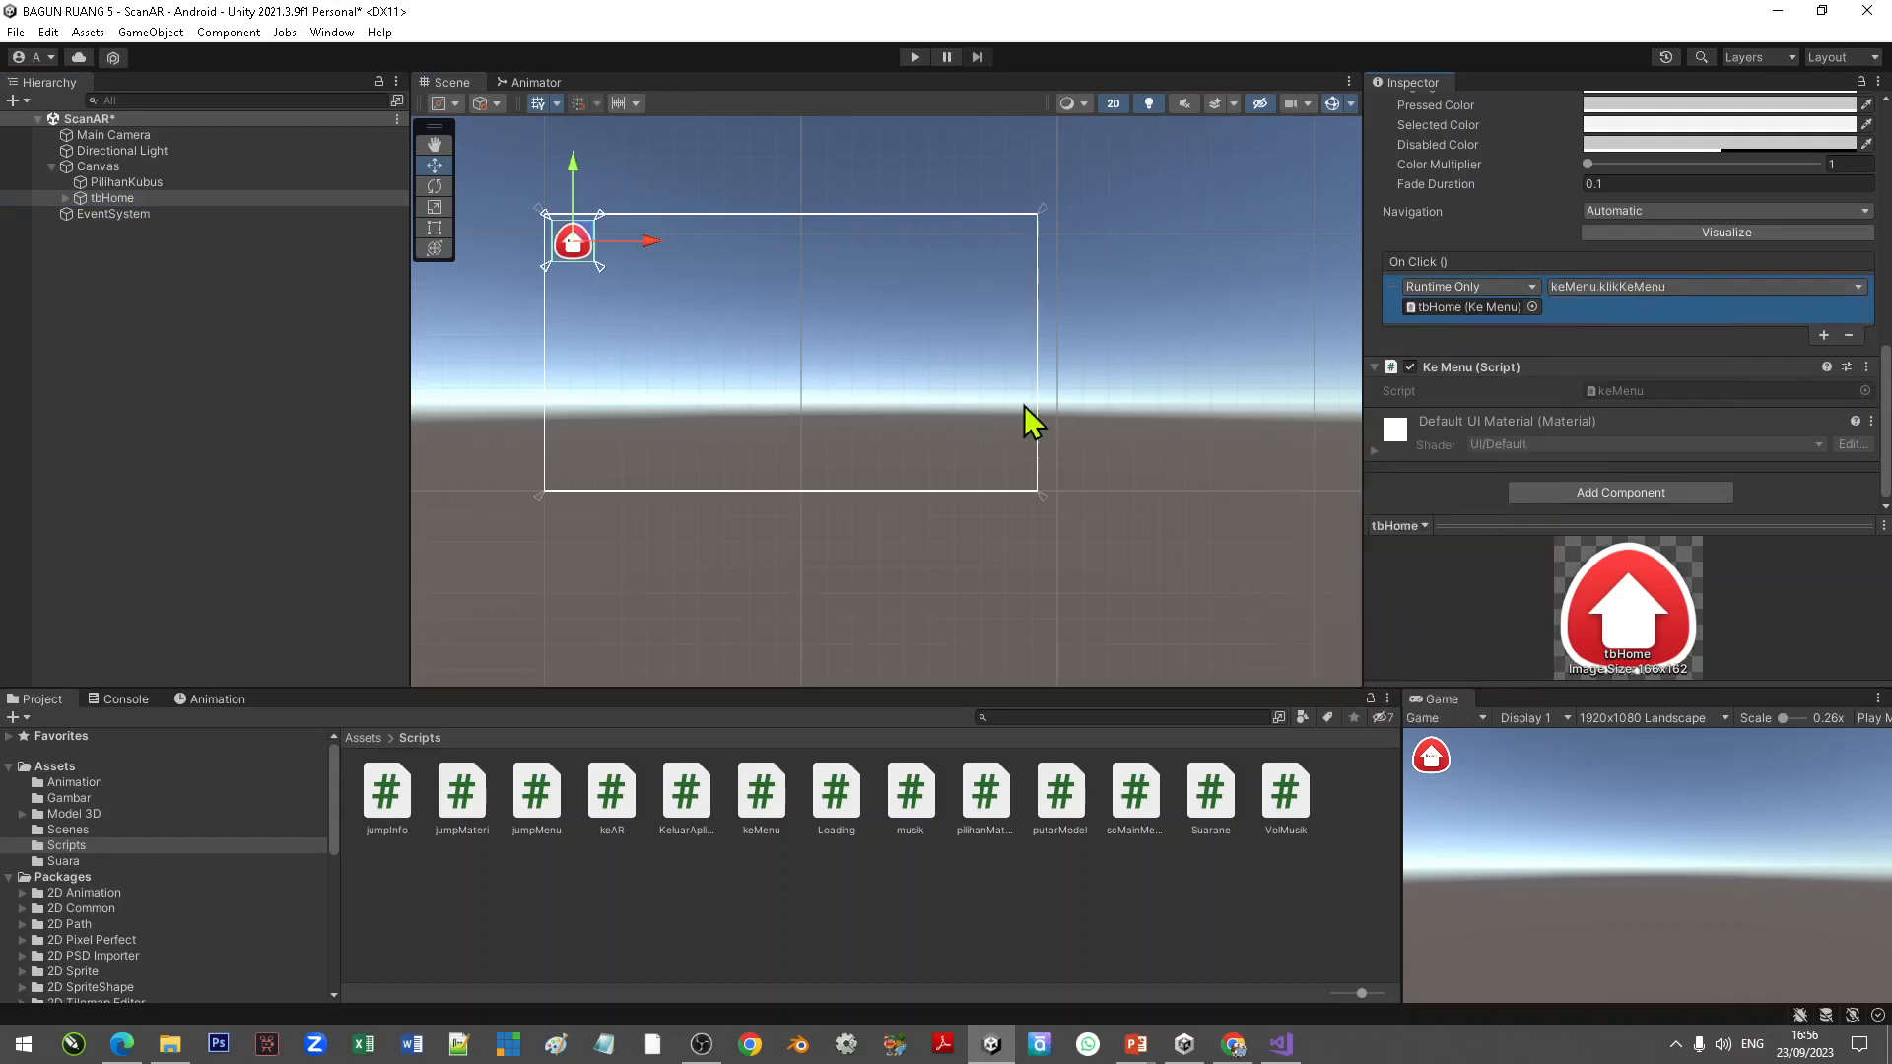
Step: Save the ScanAR scene
{"action": "left_click", "coordinate": [222, 347]}
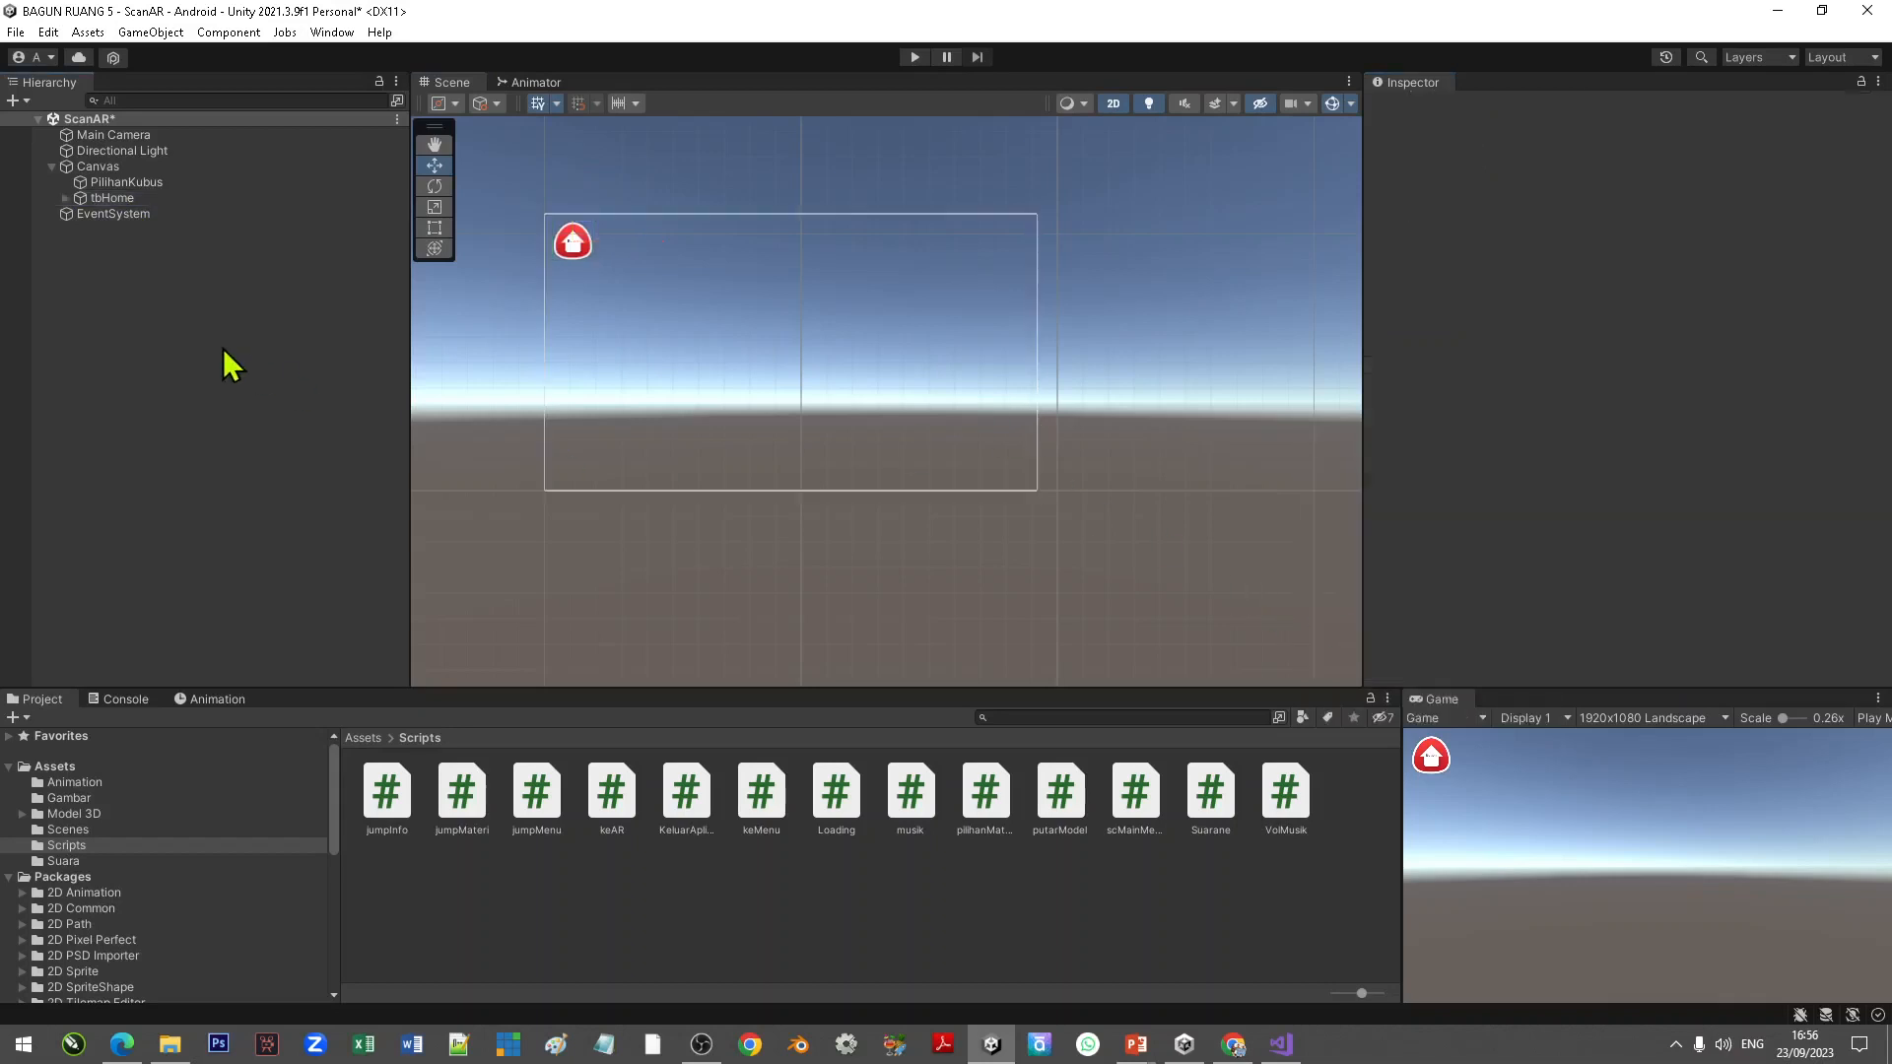
{"action": "left_click", "coordinate": [16, 31]}
{"action": "left_click", "coordinate": [61, 133]}
Step: Open the Menu scene from the Scenes folder
{"action": "left_click", "coordinate": [68, 831]}
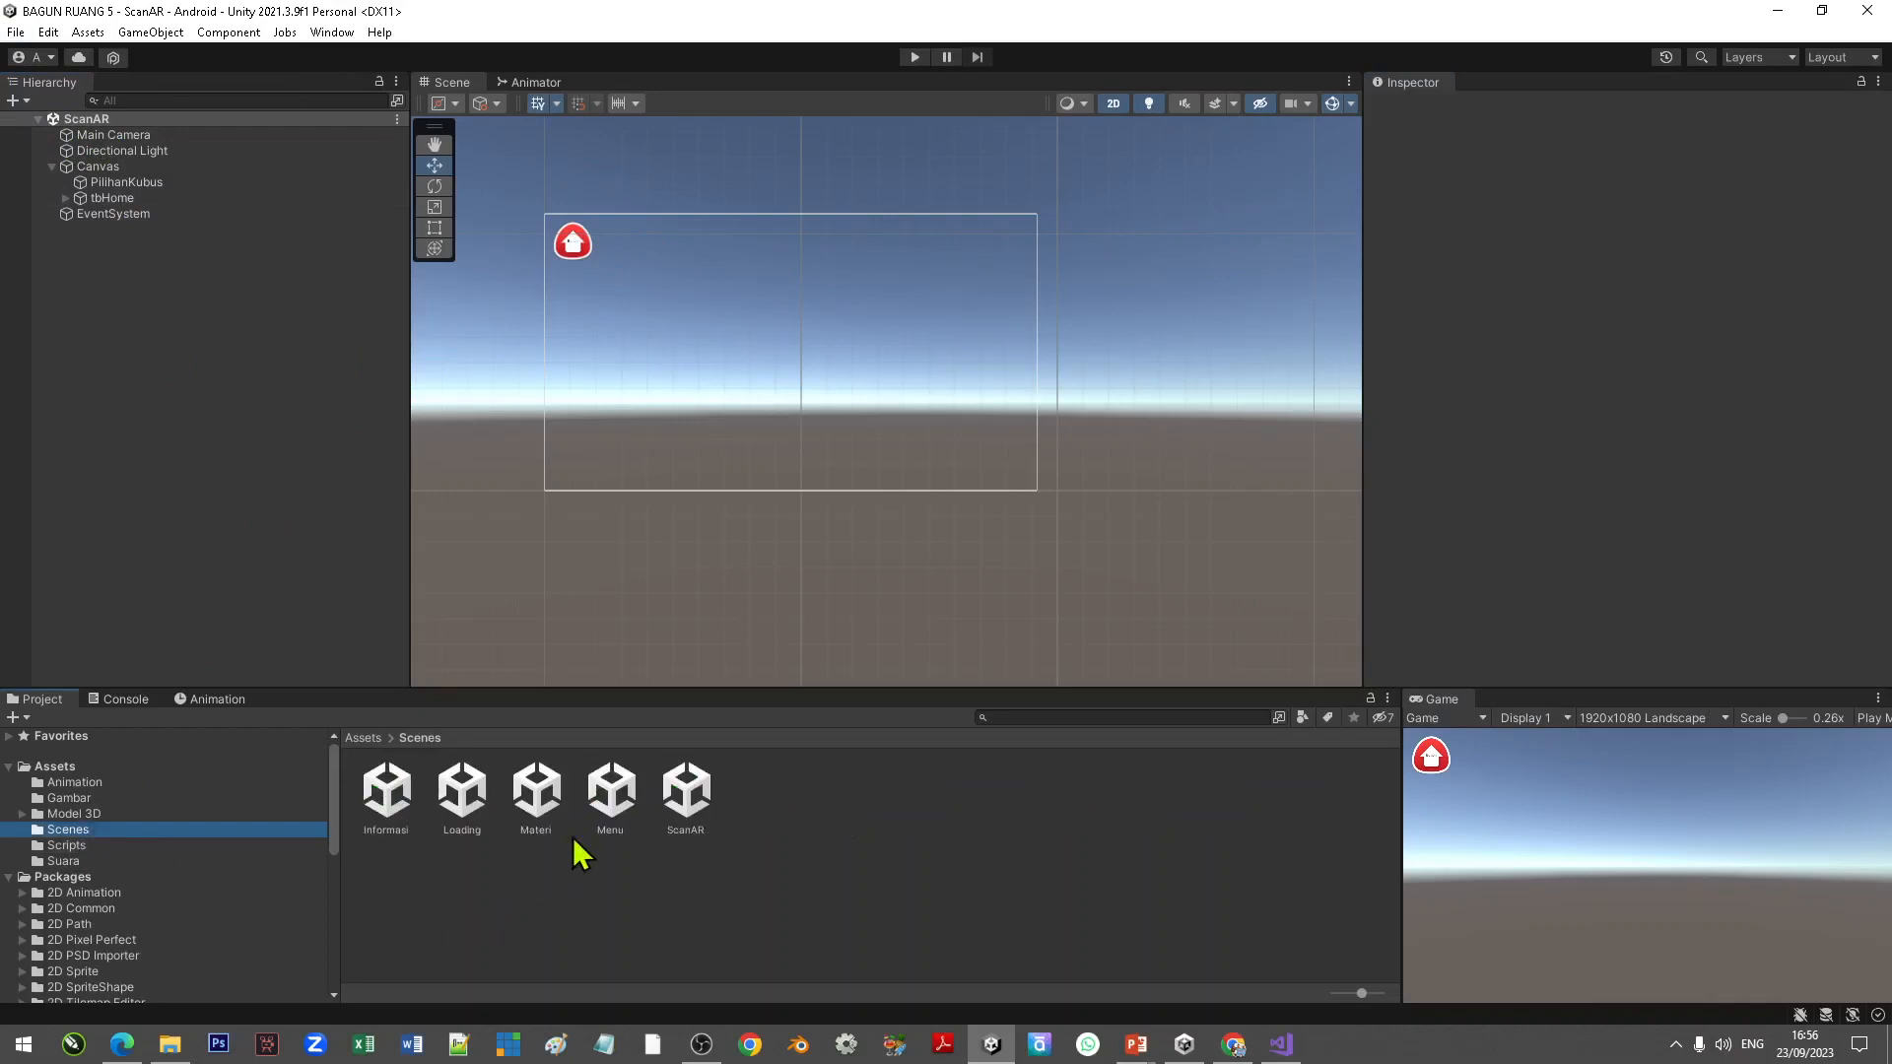
{"action": "left_click", "coordinate": [613, 791]}
{"action": "right_click", "coordinate": [621, 792]}
{"action": "left_click", "coordinate": [694, 306]}
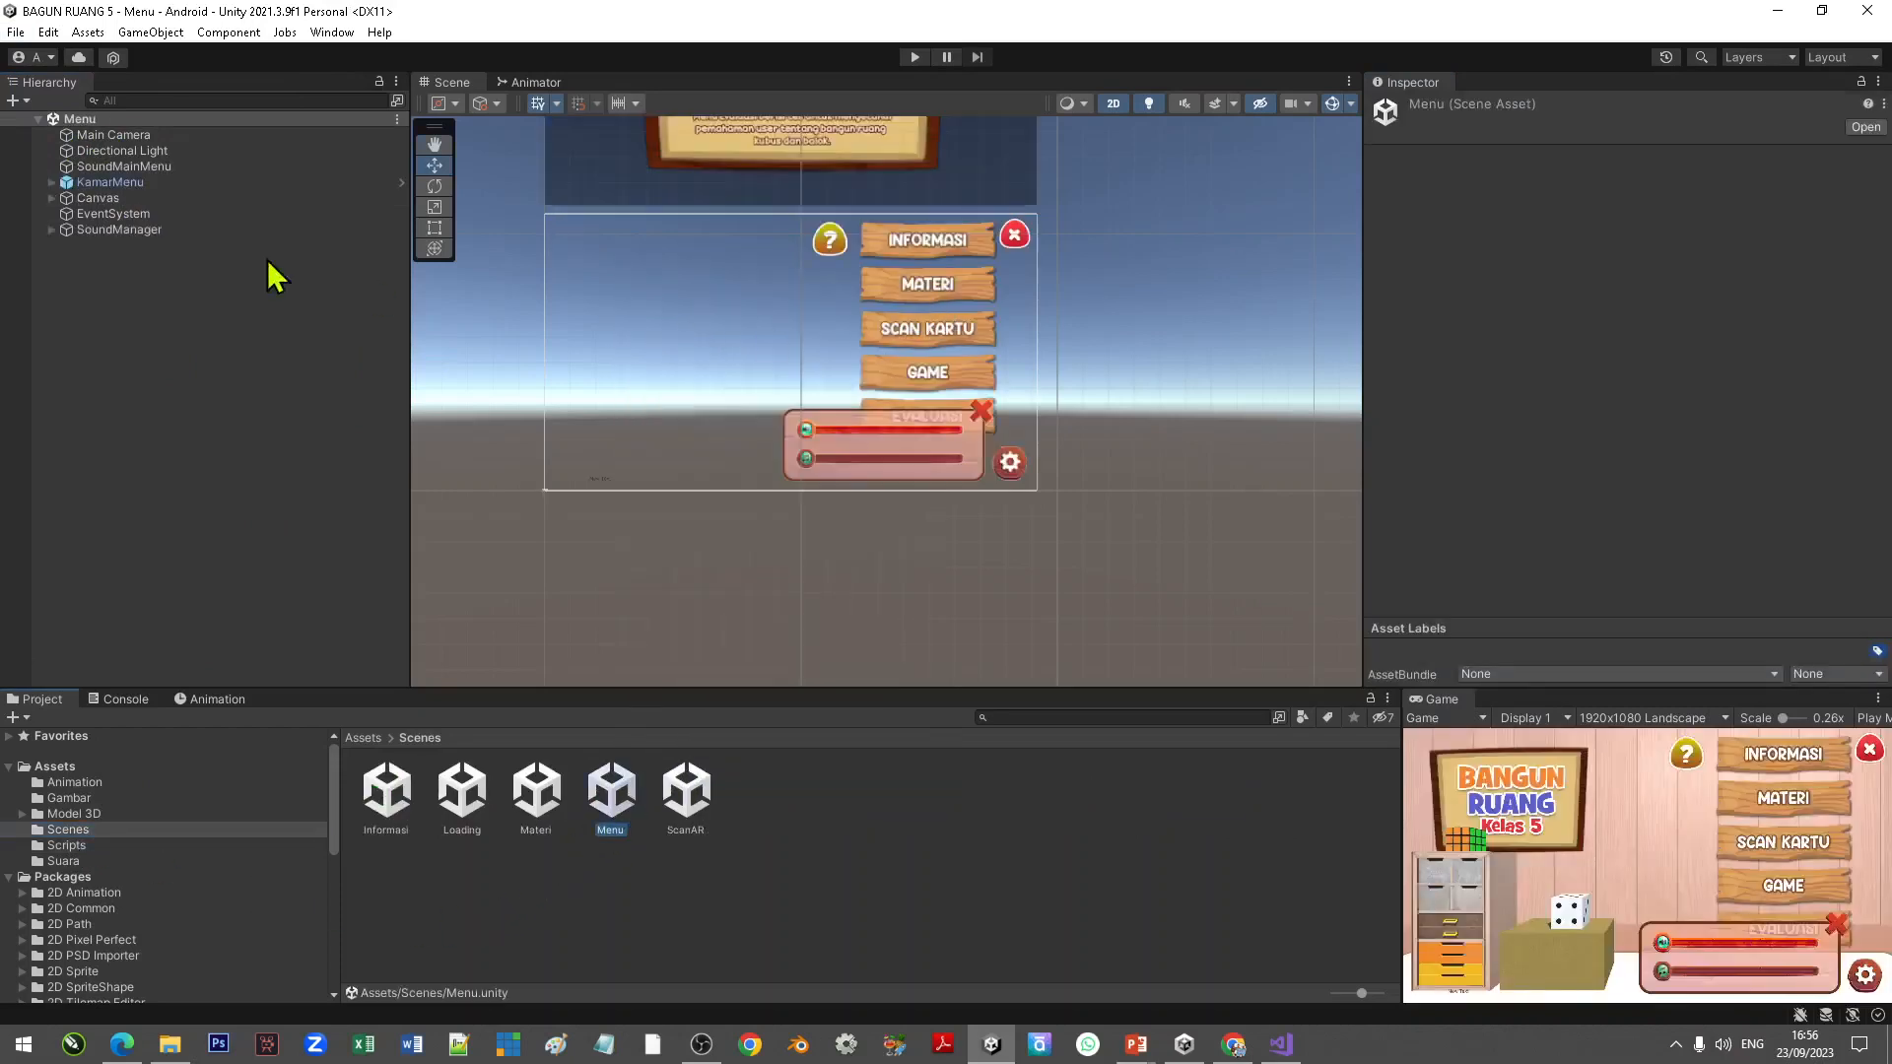
Step: Add the Ke AR script component to the tbScan button in the Menu scene's Canvas
{"action": "left_click", "coordinate": [53, 198]}
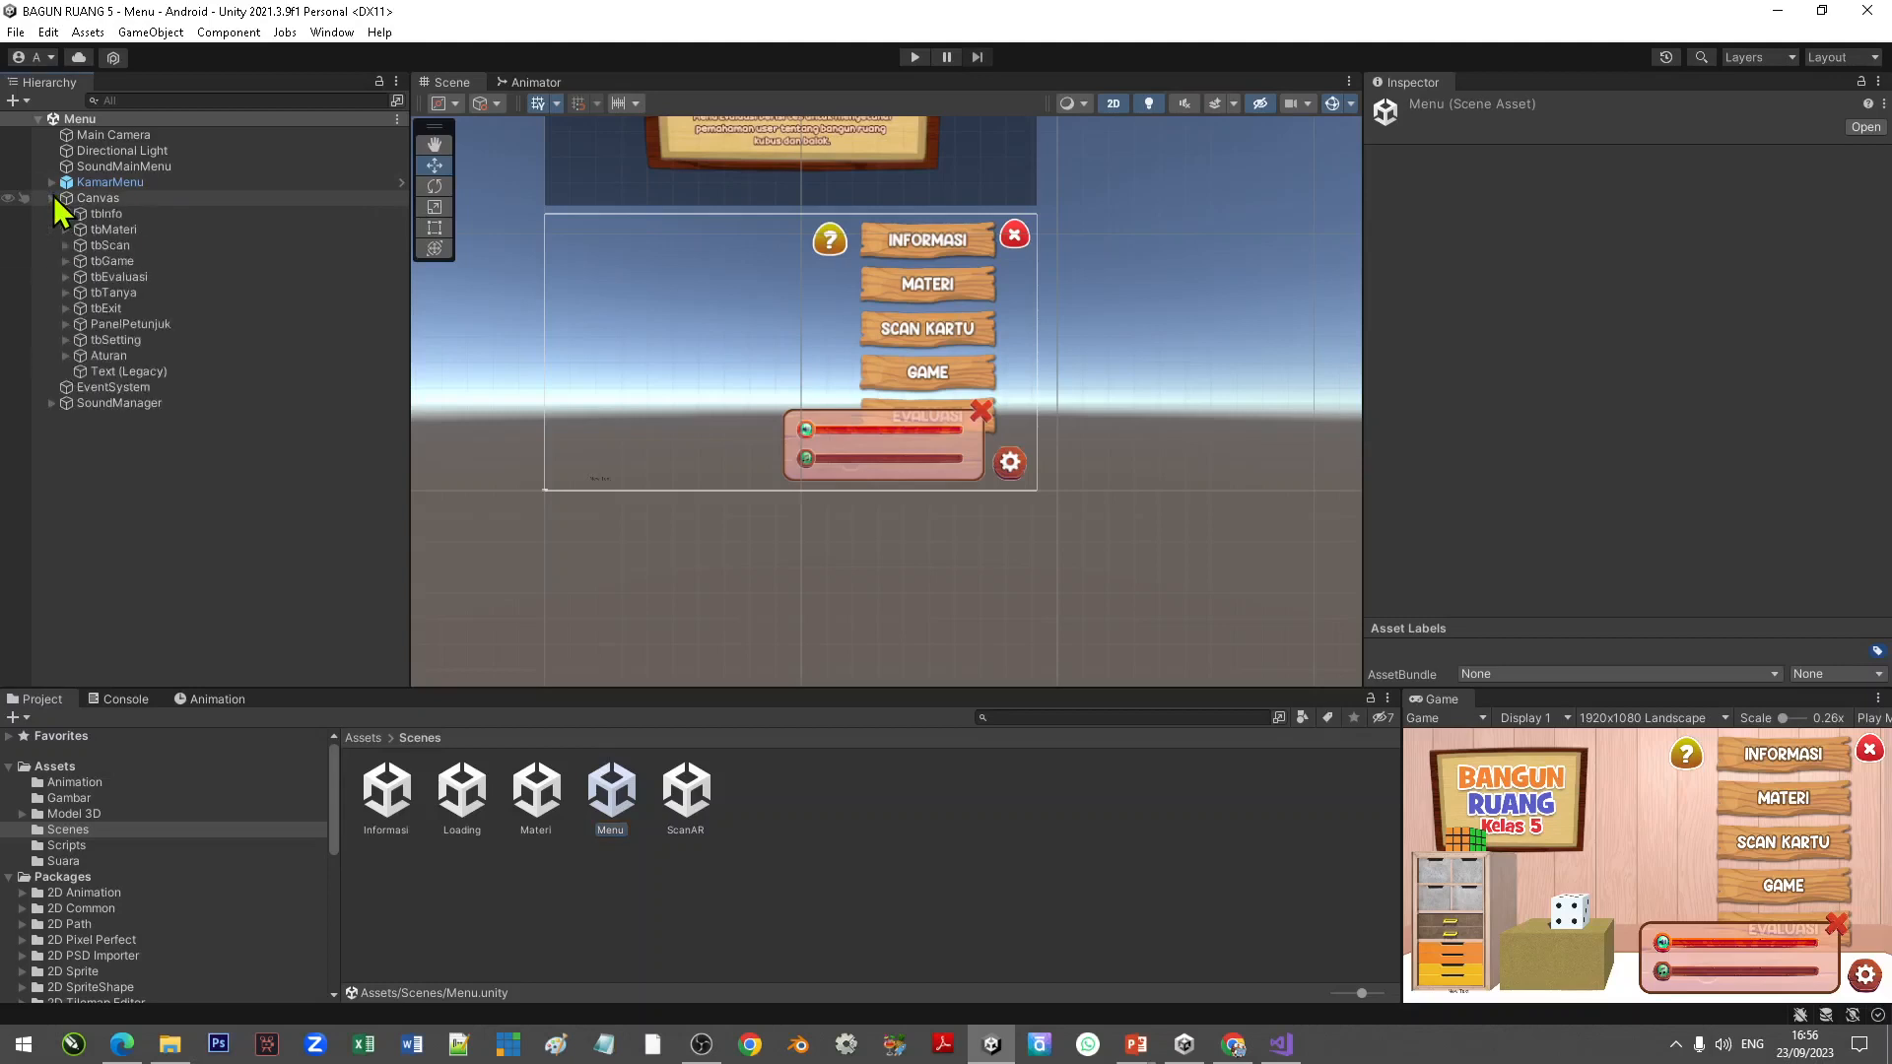
{"action": "left_click", "coordinate": [108, 244]}
{"action": "scroll", "coordinate": [1475, 441], "scroll_direction": "down", "scroll_amount": 10}
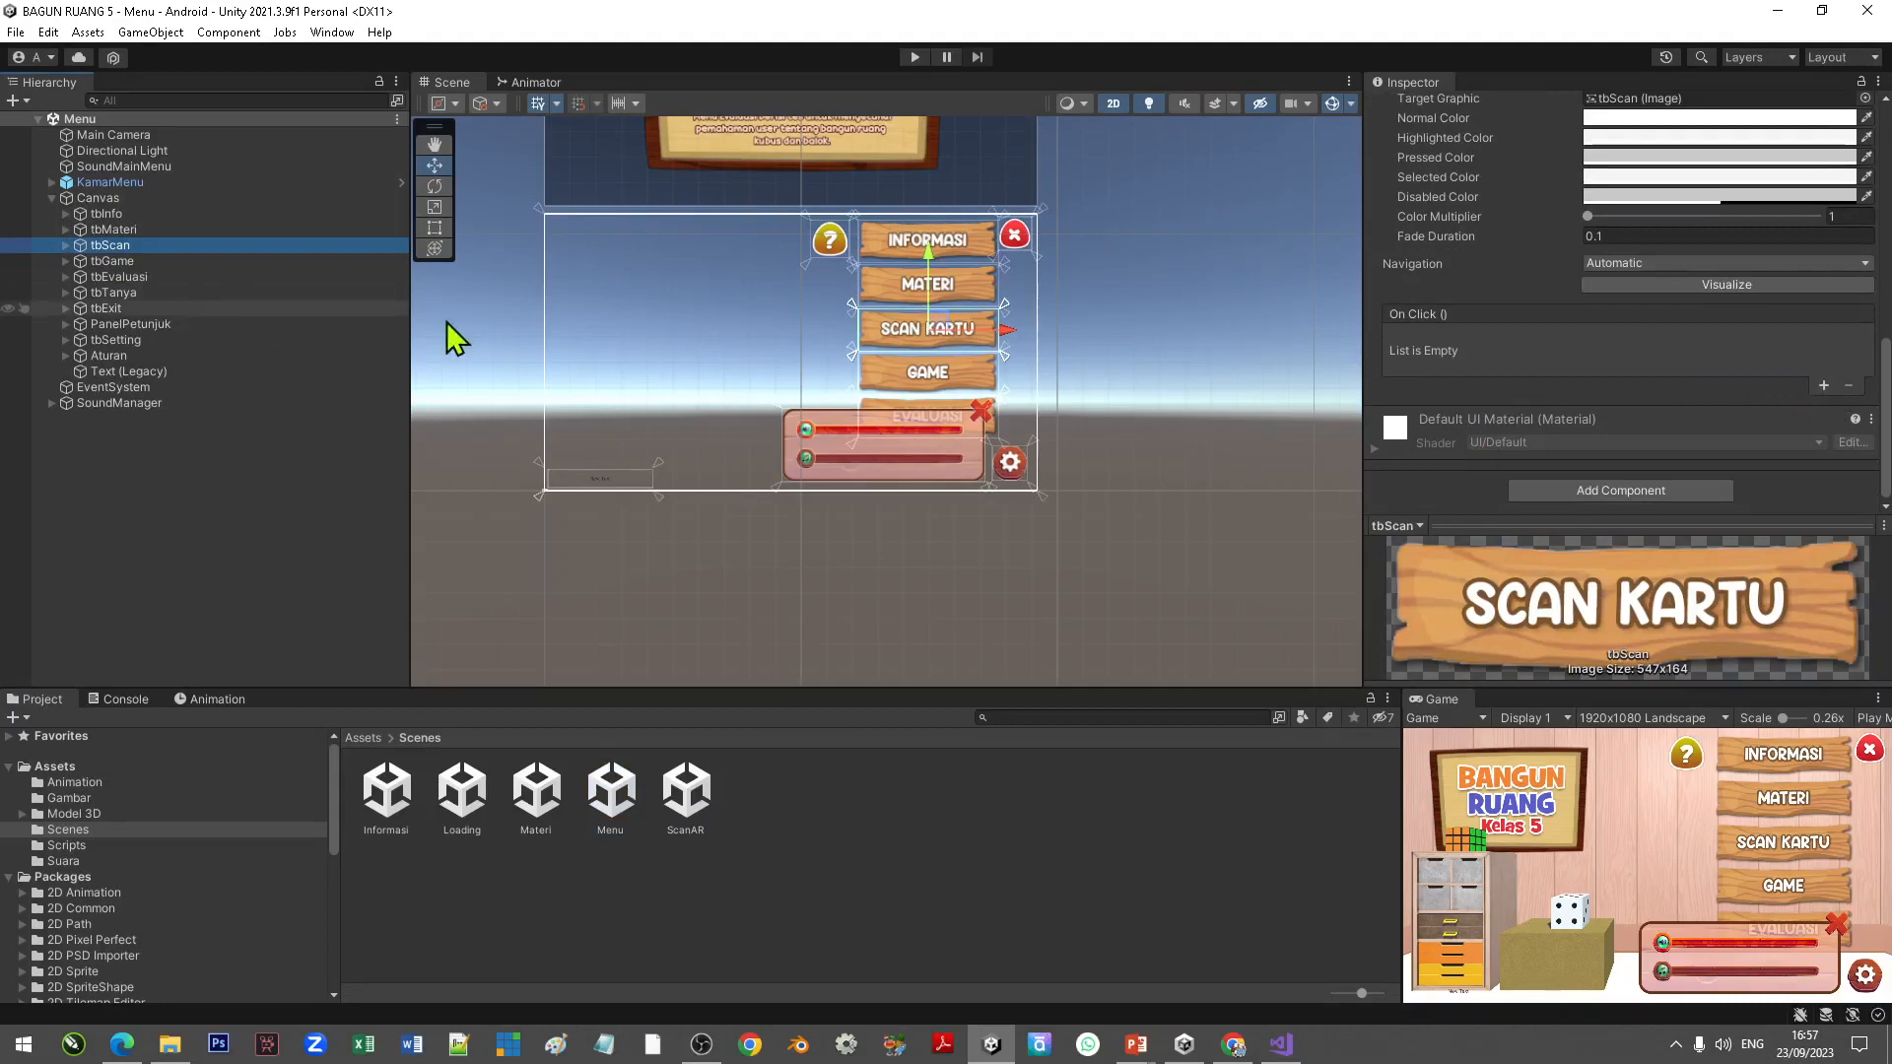
{"action": "left_click", "coordinate": [1699, 493]}
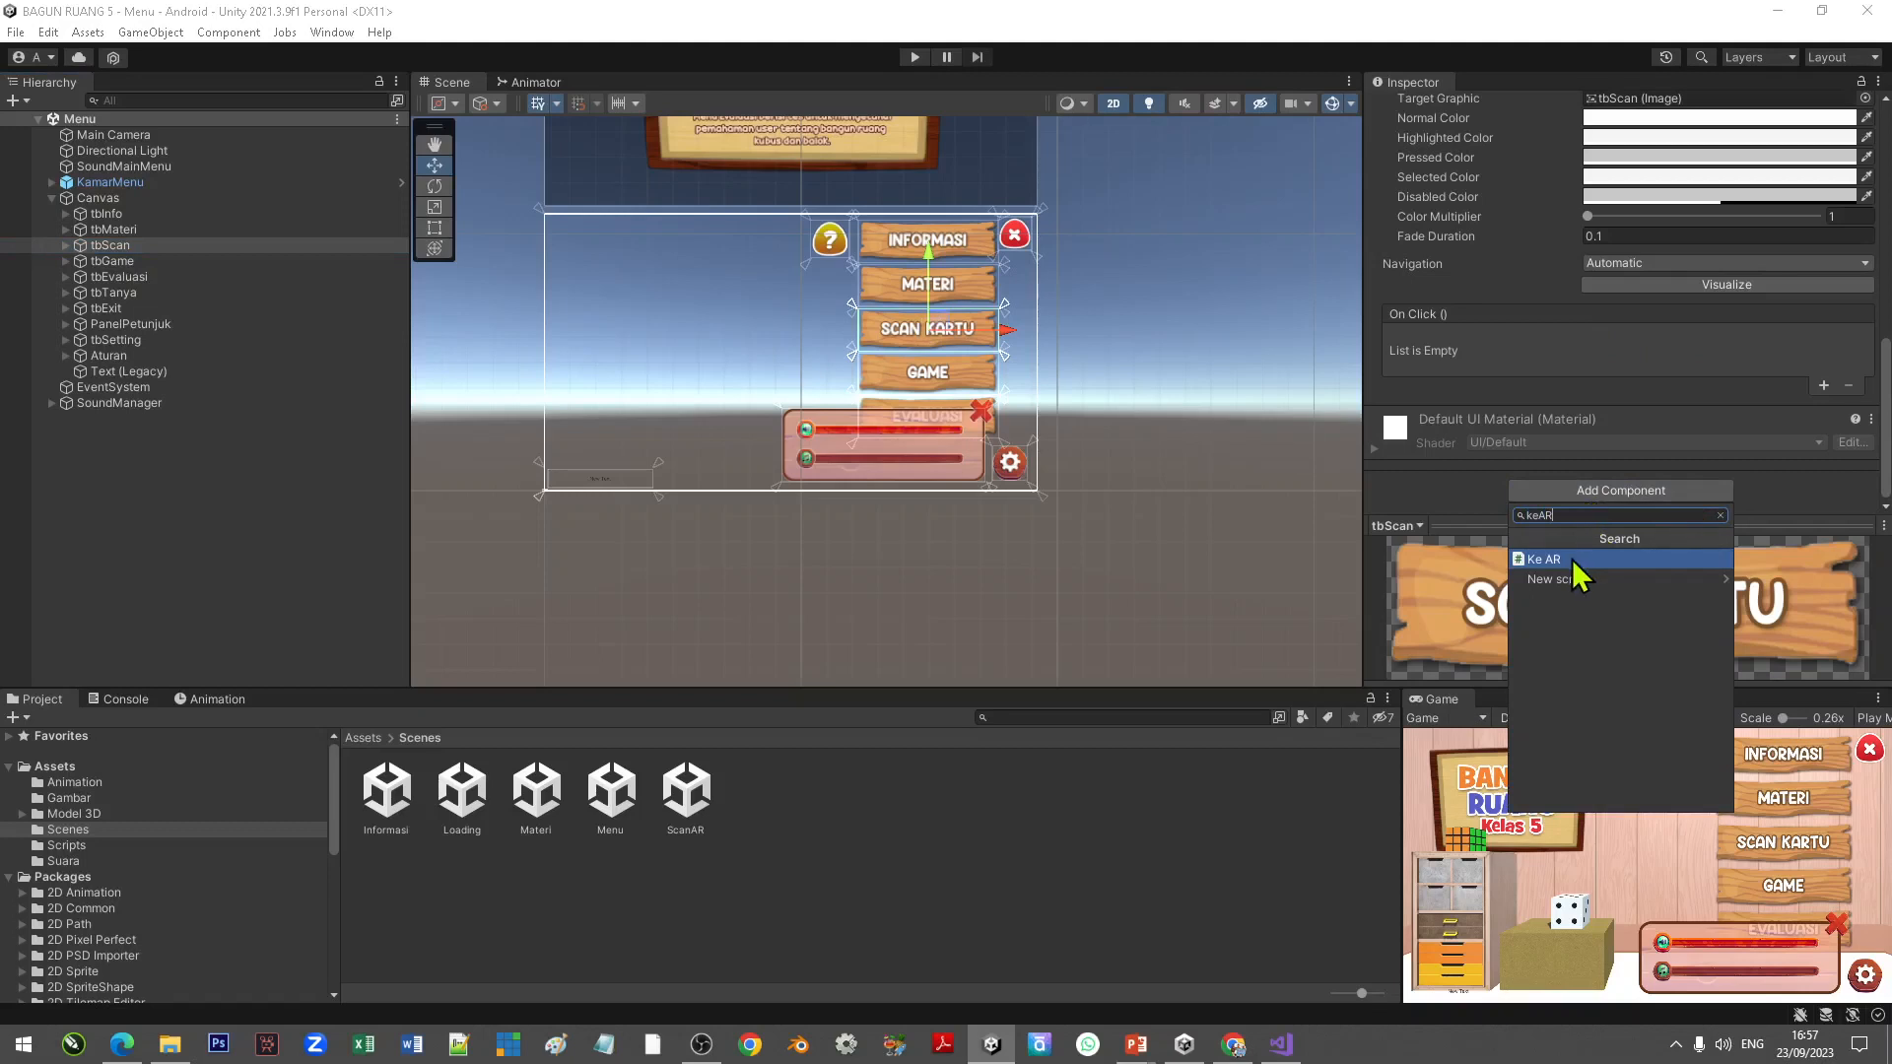
{"action": "left_click", "coordinate": [1571, 559]}
{"action": "left_click", "coordinate": [1640, 439]}
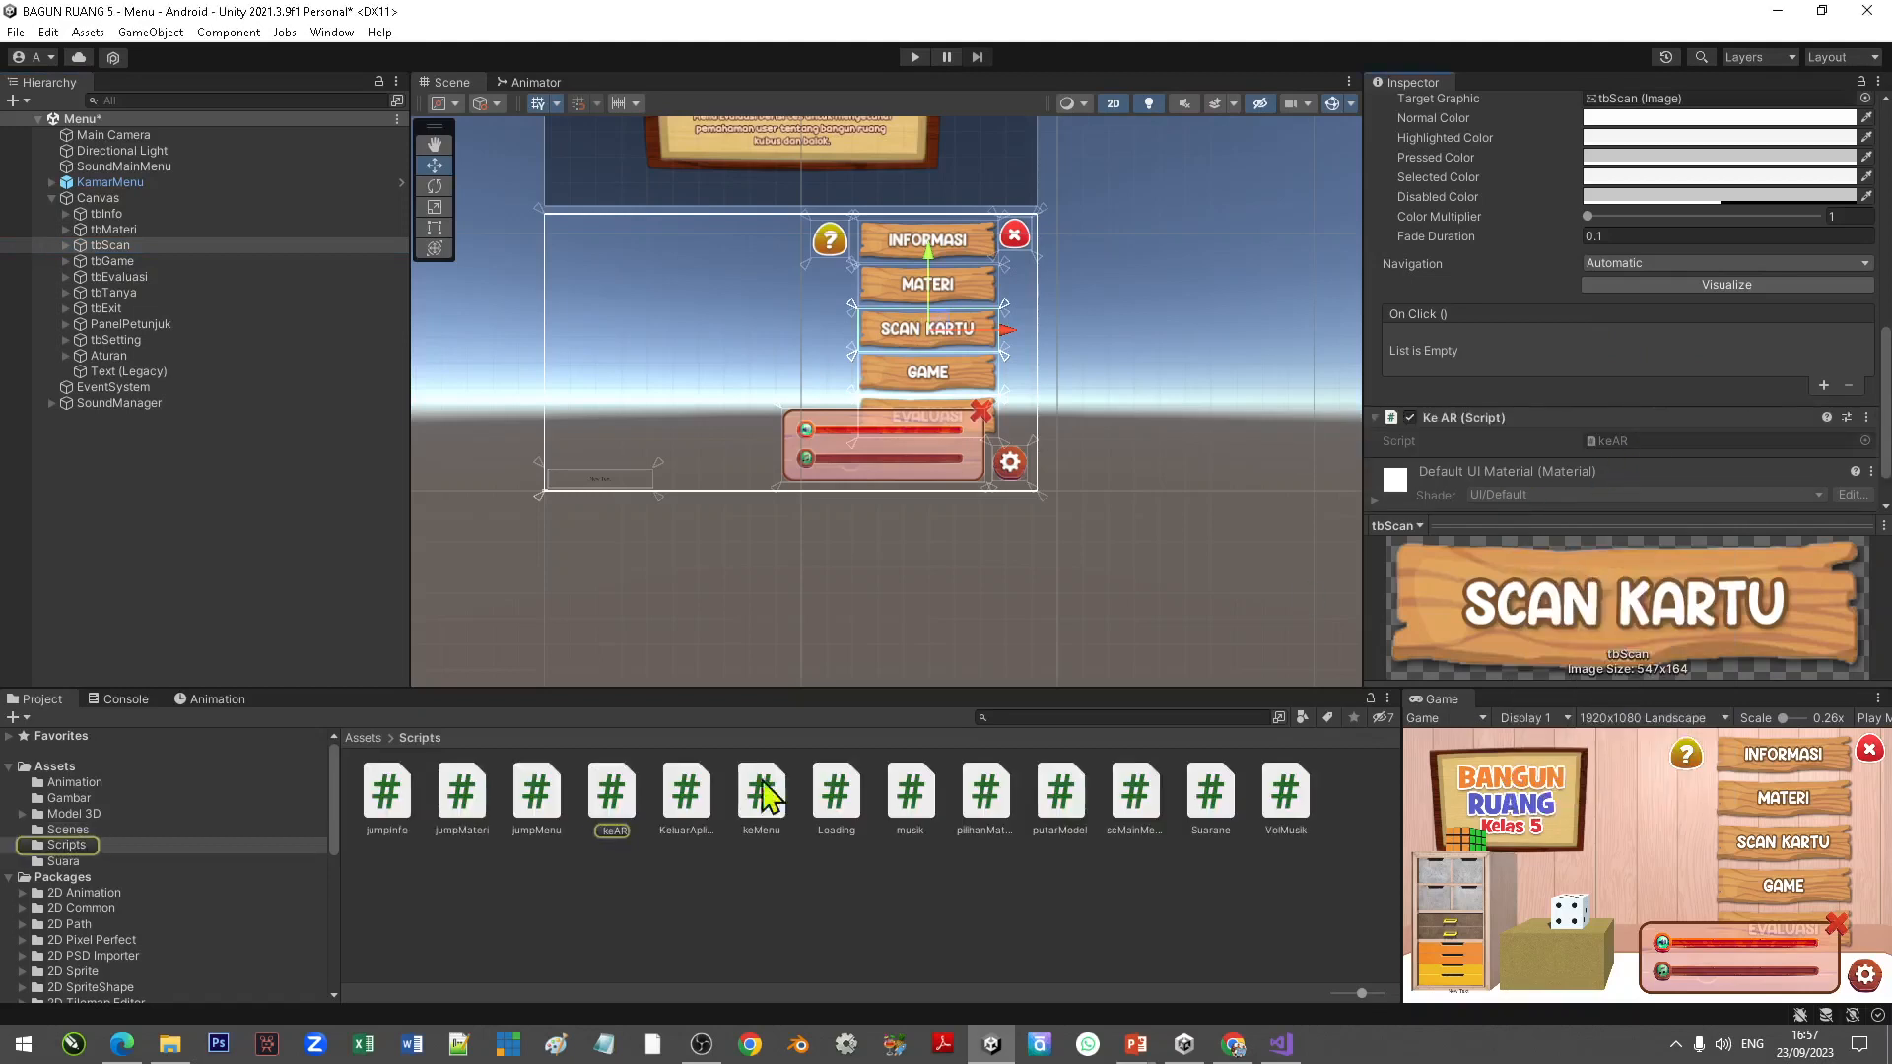
Step: Open the keAR script in the code editor and review its scene-management import and klikKeAR method
{"action": "right_click", "coordinate": [608, 800]}
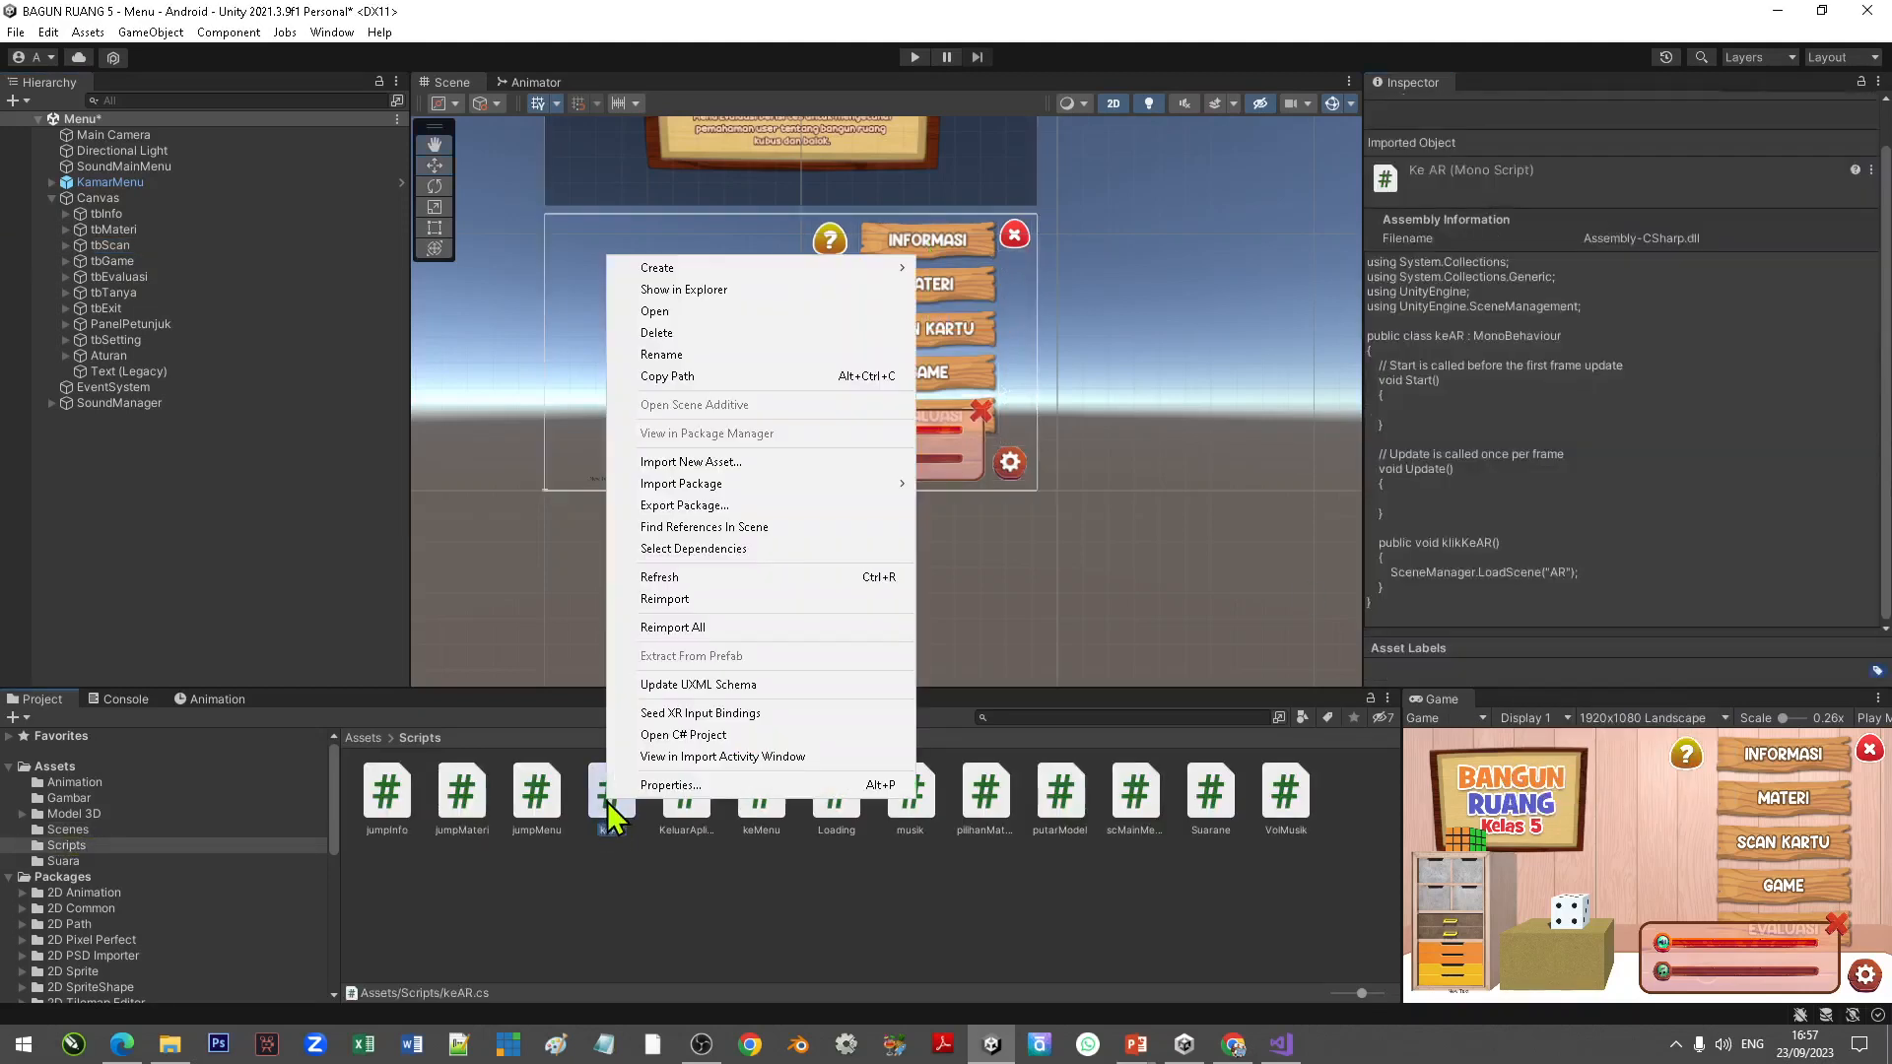
{"action": "left_click", "coordinate": [655, 312]}
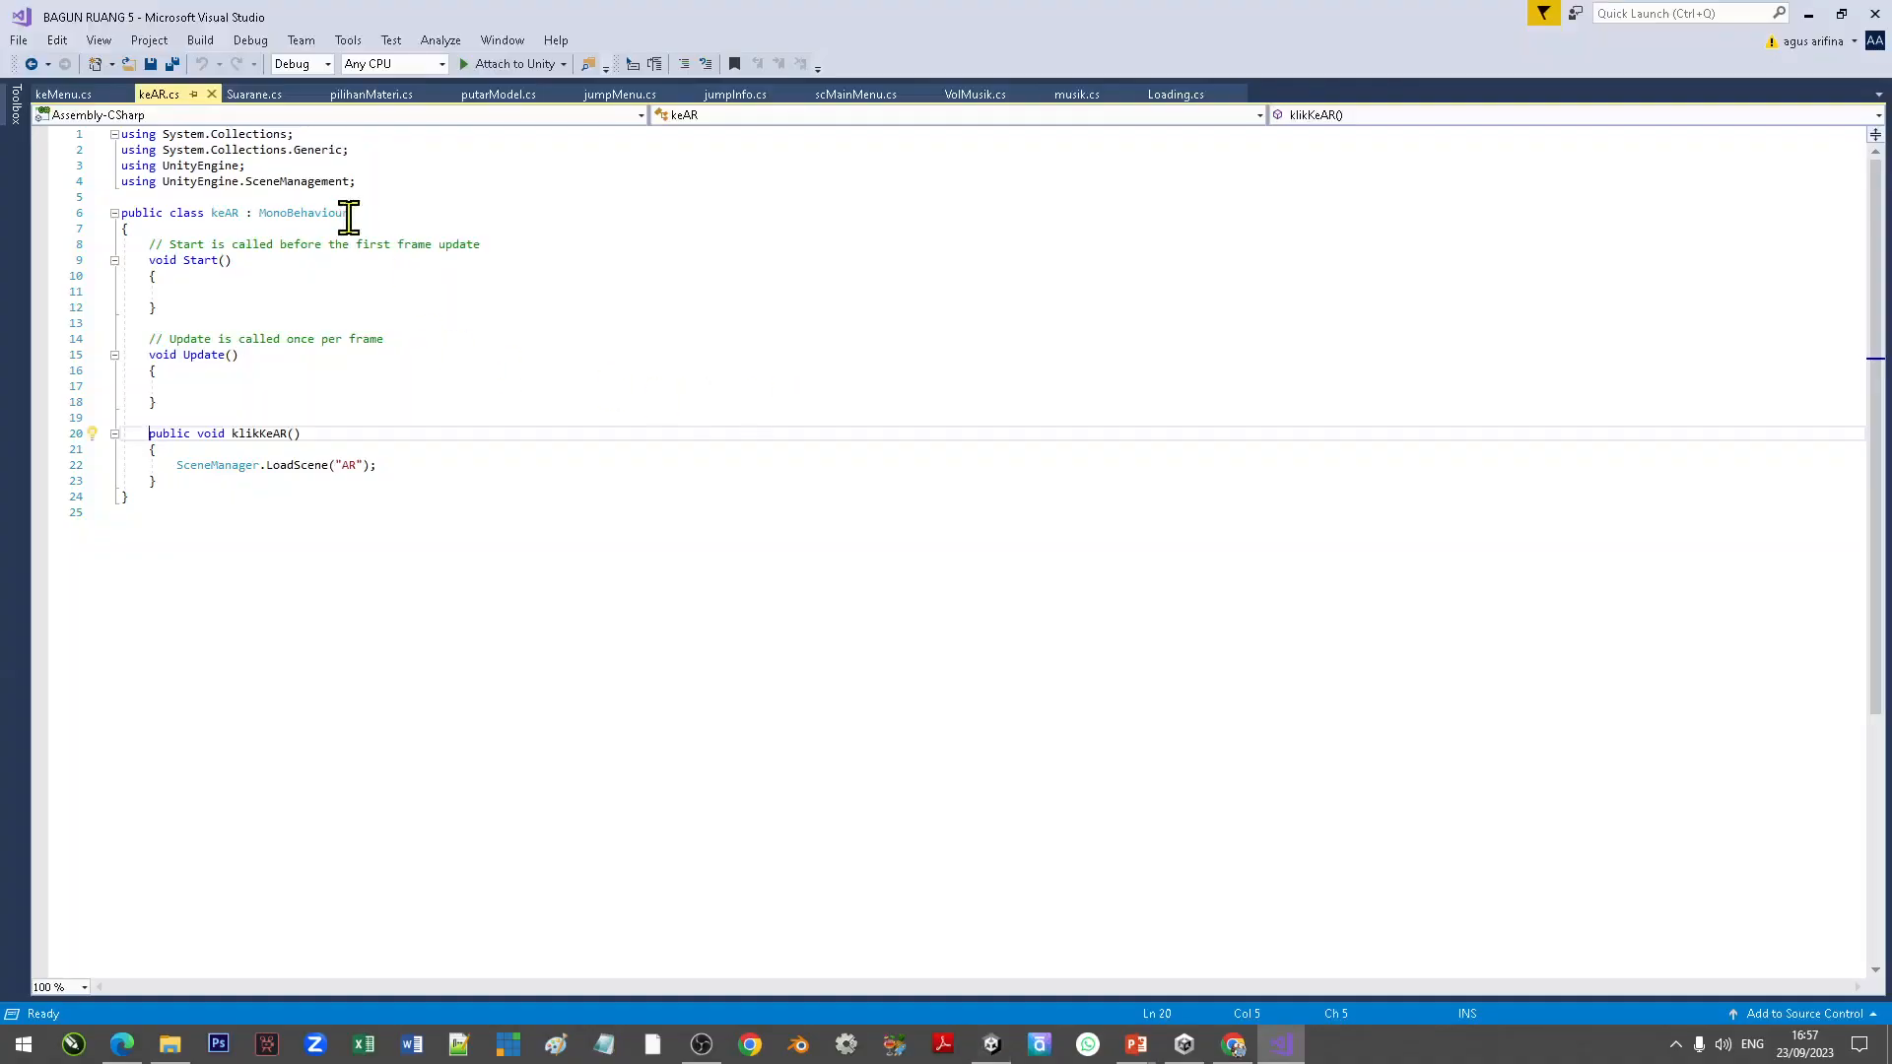
{"action": "left_click_drag", "start_coordinate": [357, 181], "coordinate": [109, 181]}
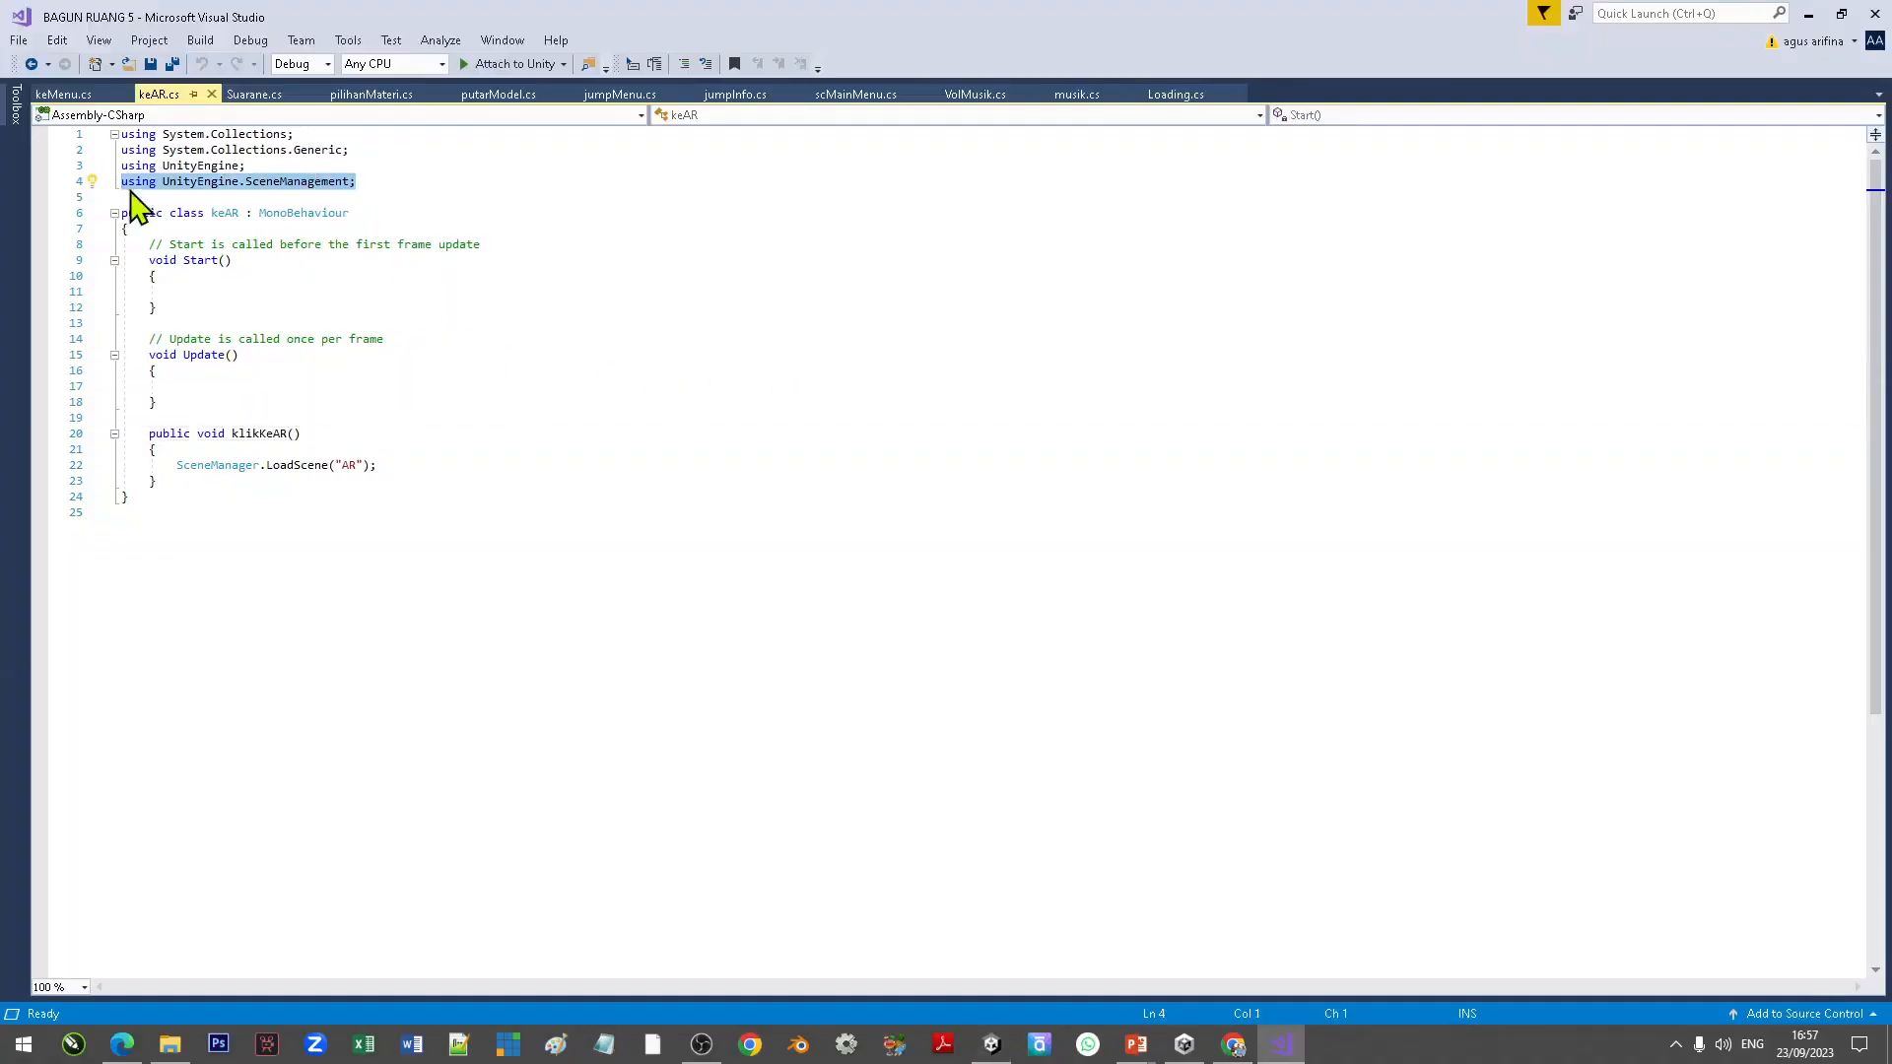
{"action": "left_click", "coordinate": [391, 183]}
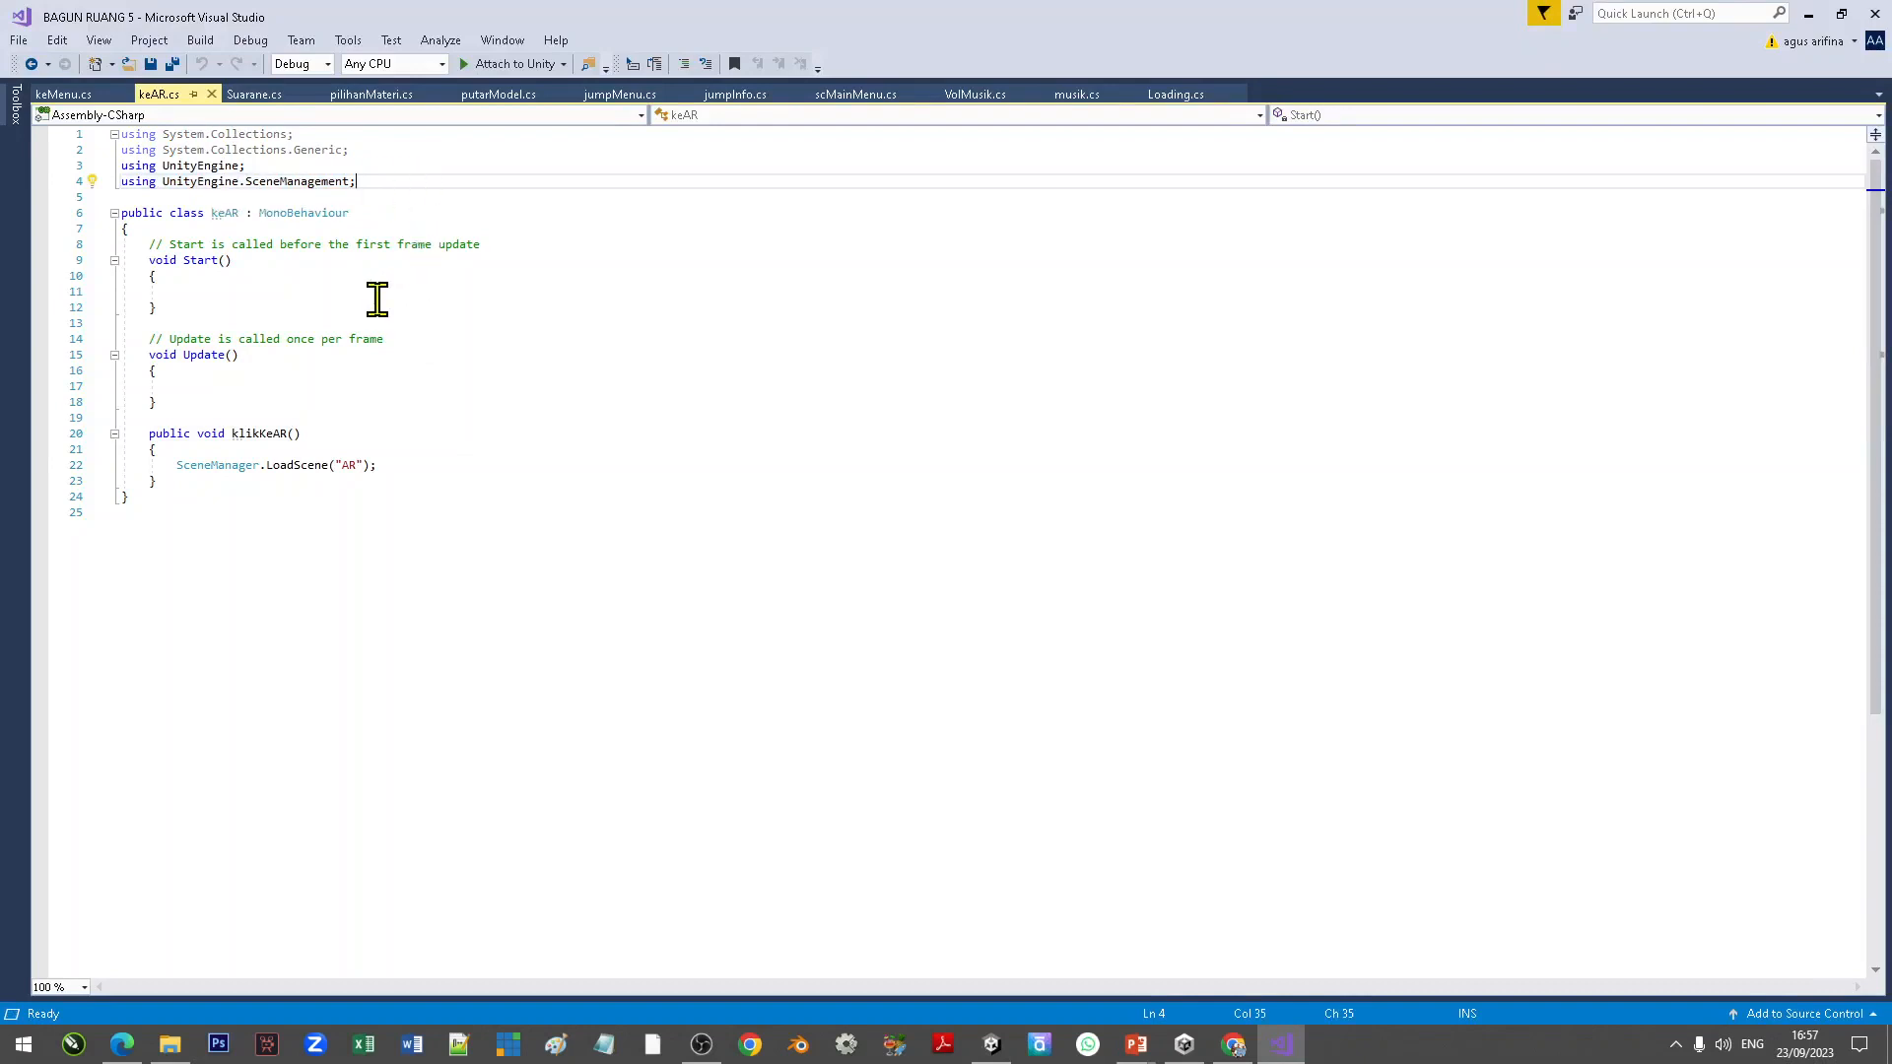
{"action": "left_click_drag", "start_coordinate": [311, 435], "coordinate": [147, 434]}
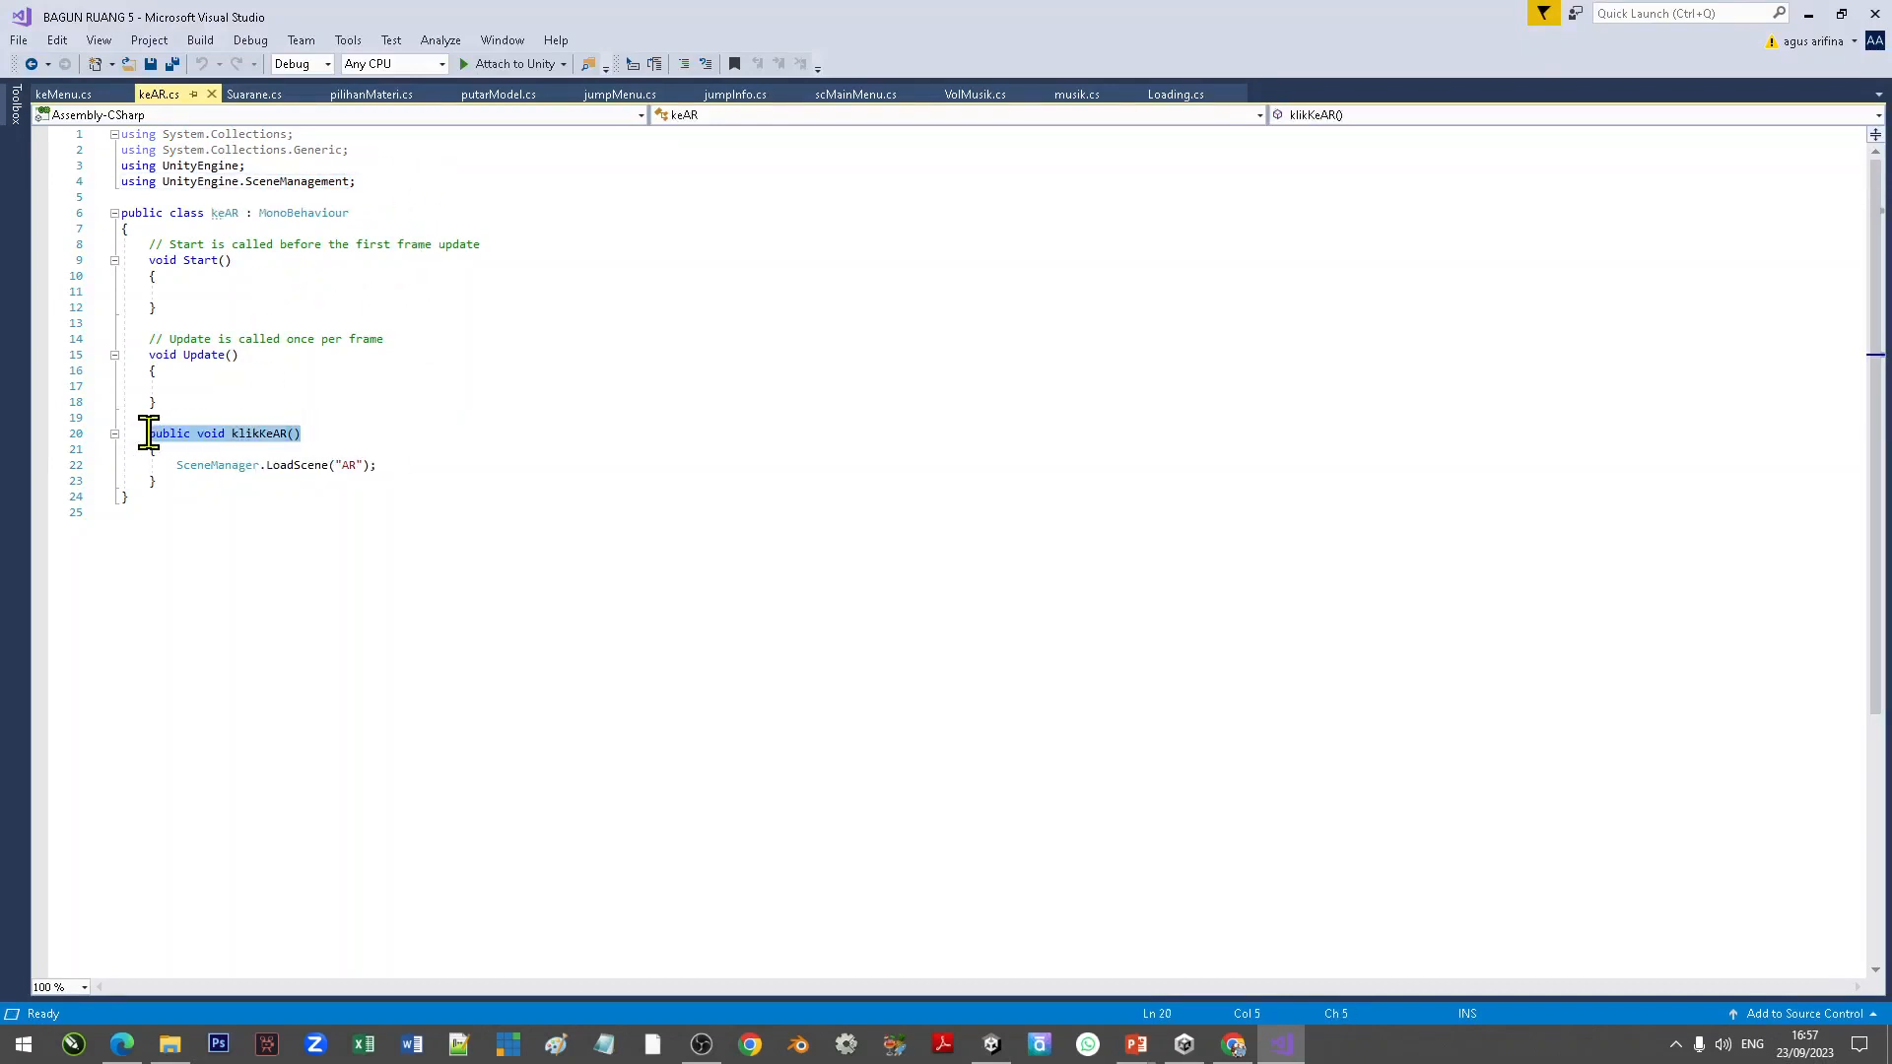
{"action": "double_click", "coordinate": [264, 436]}
{"action": "left_click", "coordinate": [507, 464]}
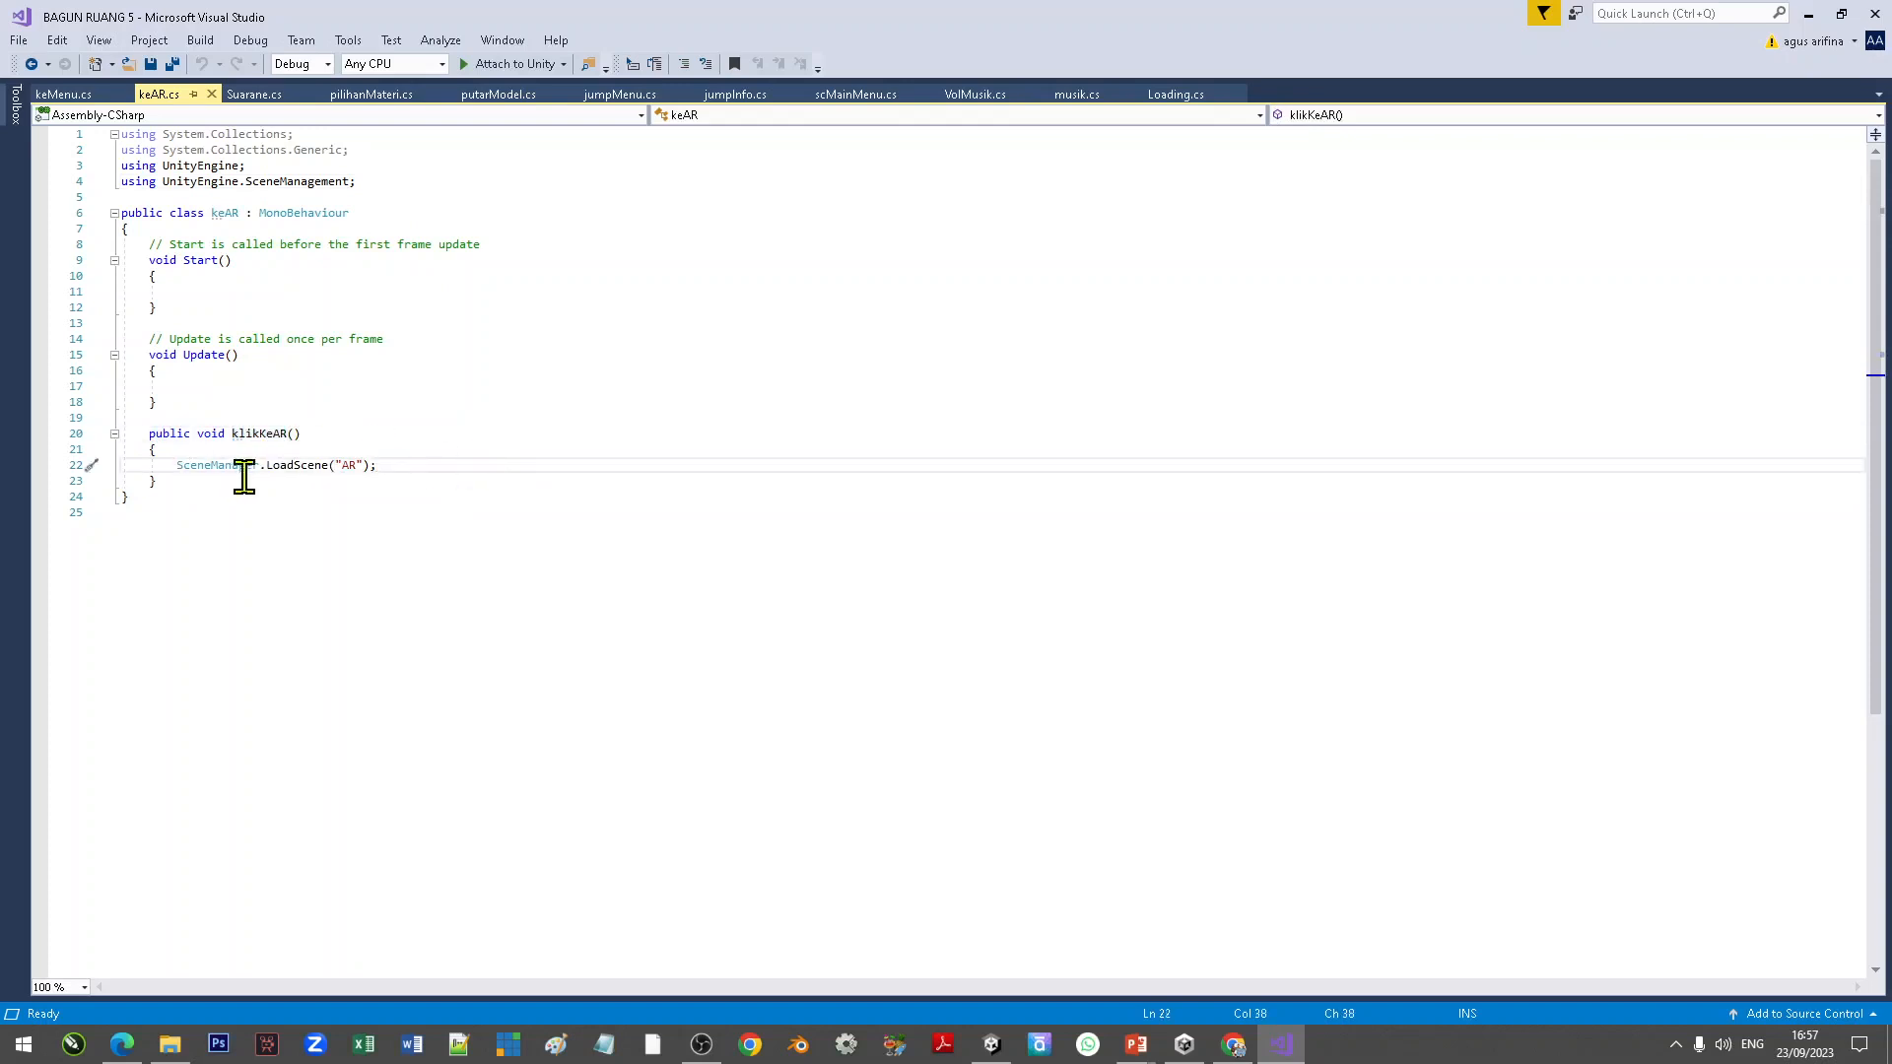
Step: Change the scene loaded by klikKeAR to "ScanAR" and save the script
{"action": "left_click", "coordinate": [343, 465]}
{"action": "type", "text": "Scan"}
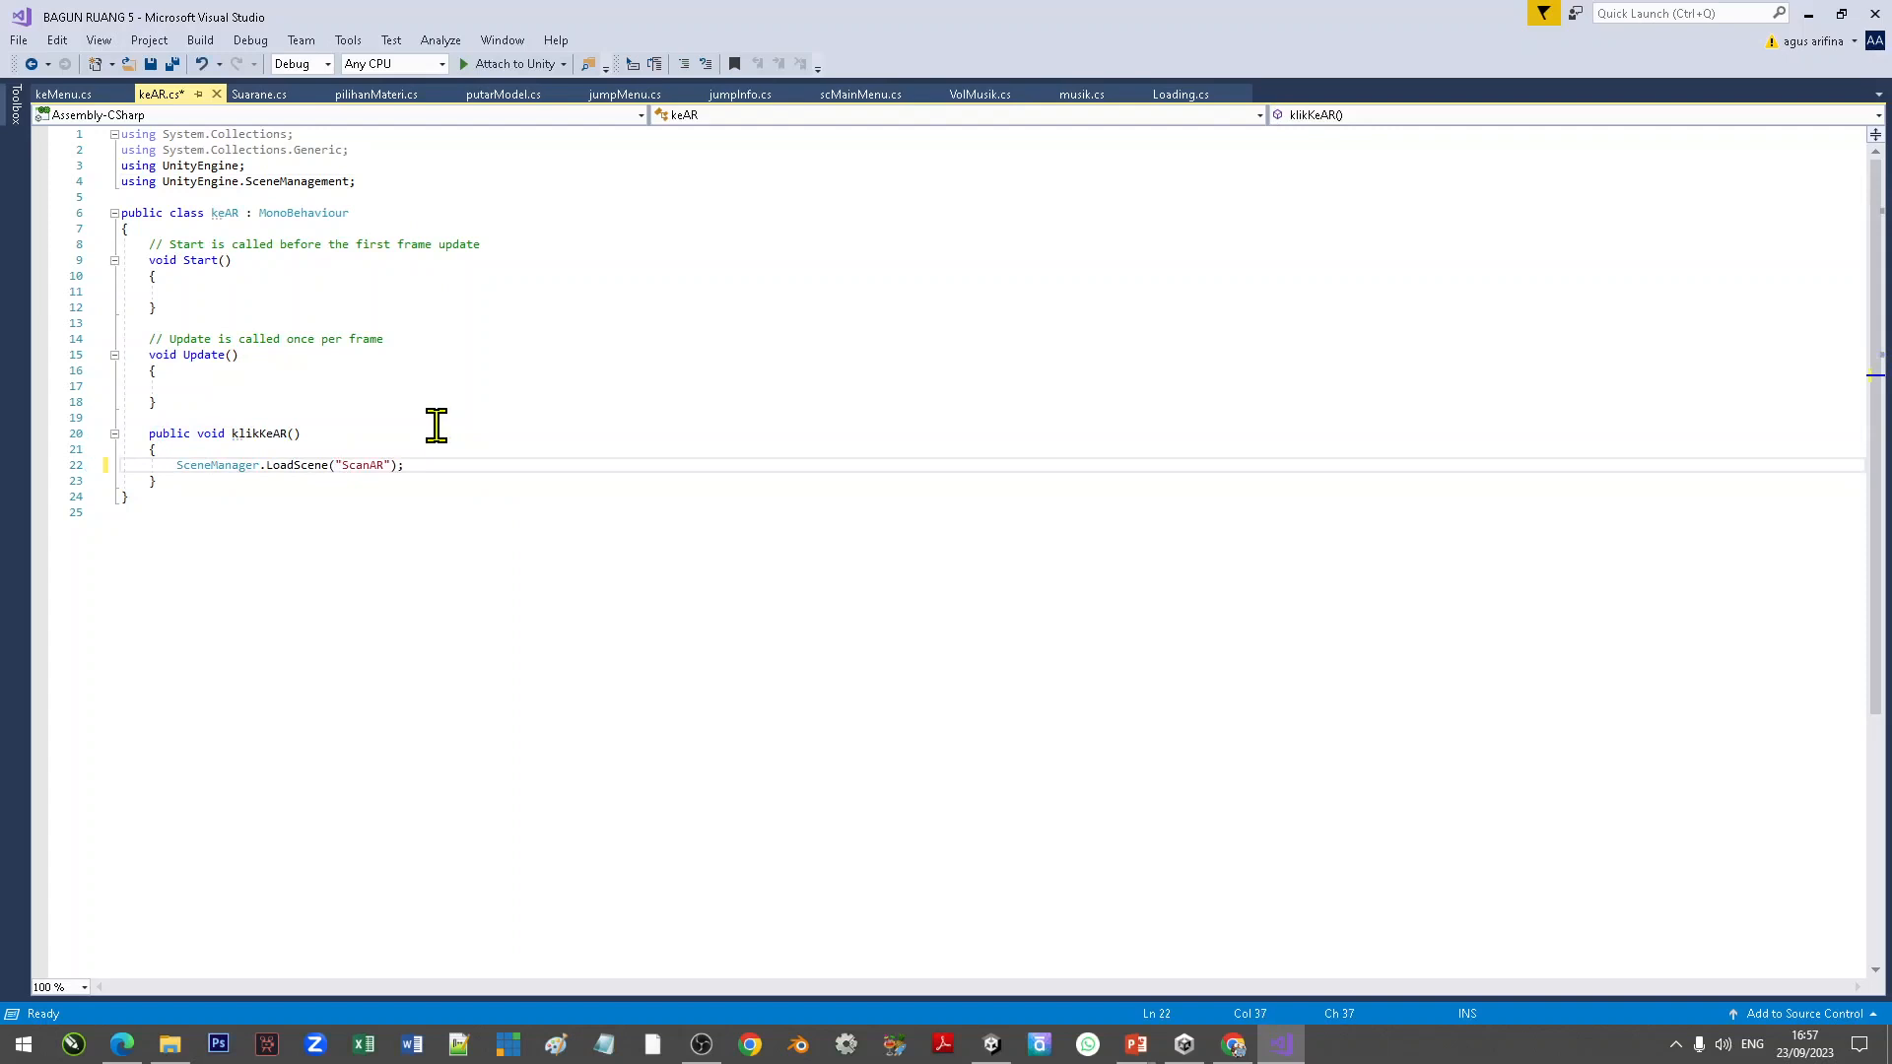
{"action": "left_click", "coordinate": [437, 466]}
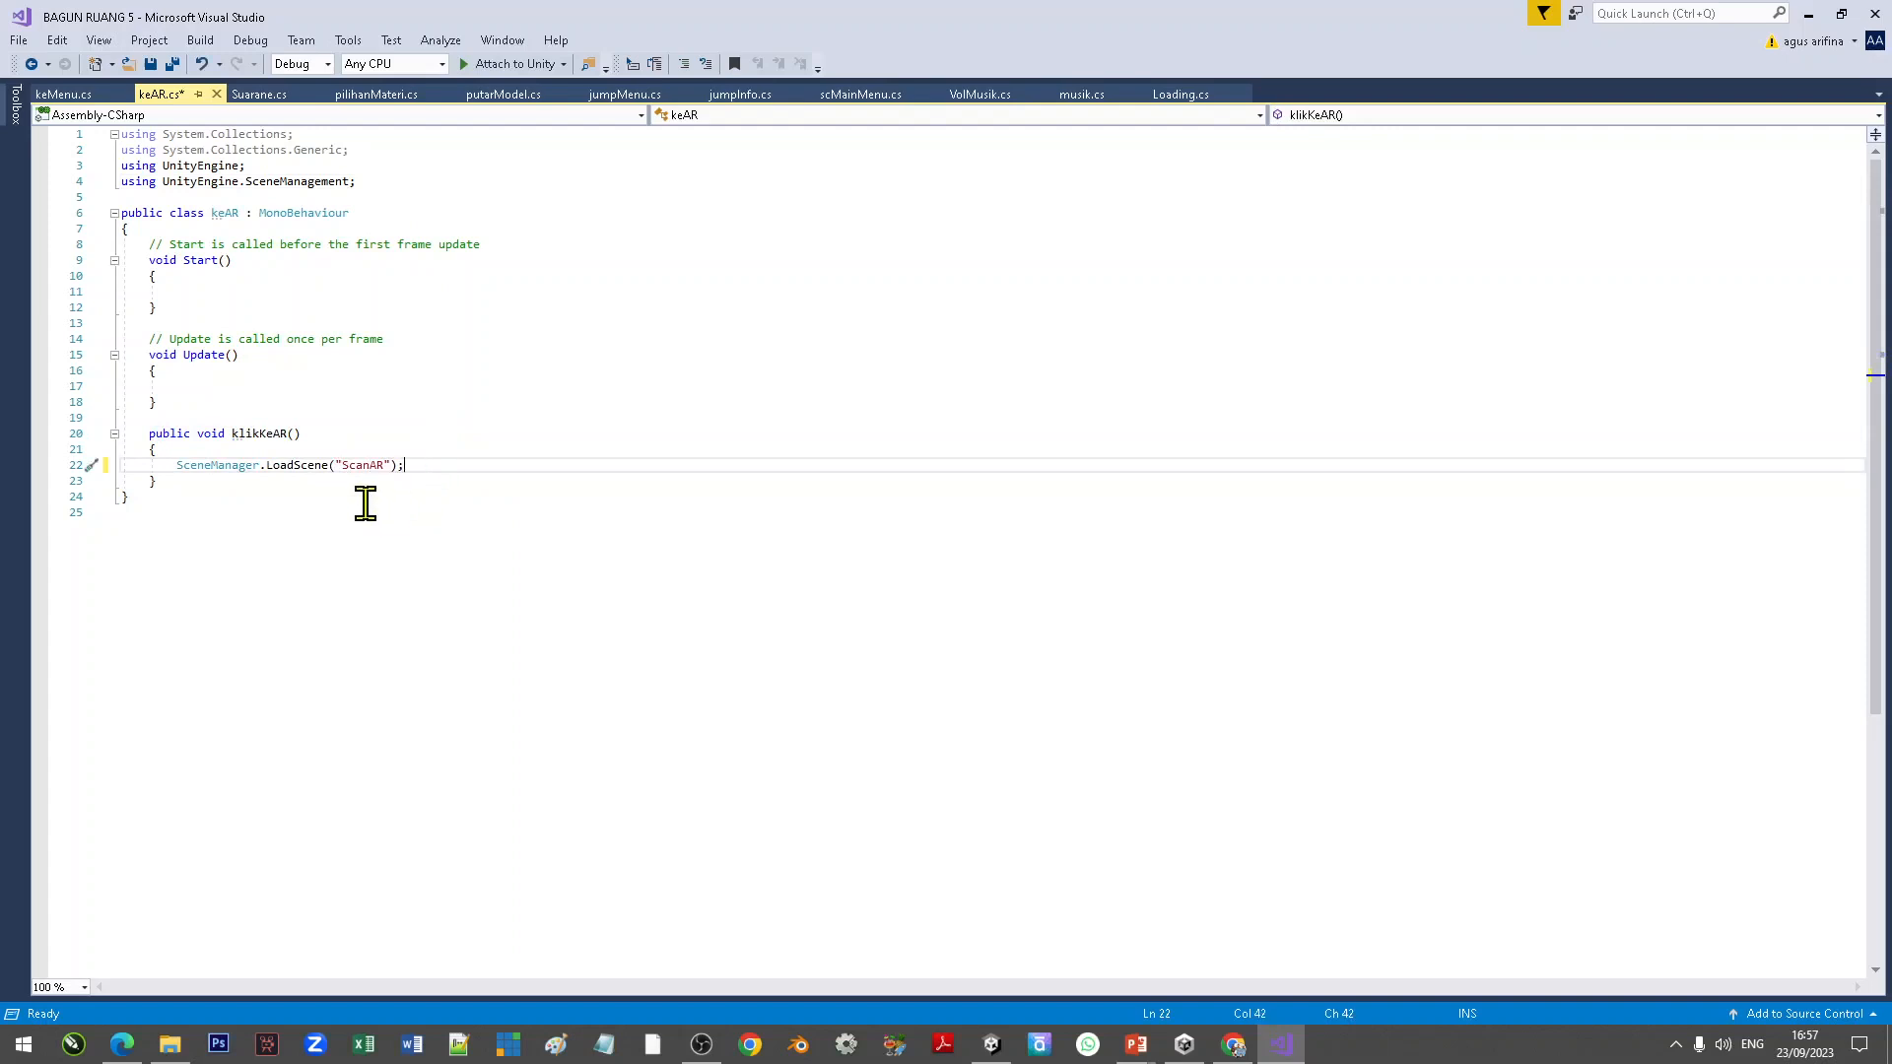
{"action": "left_click", "coordinate": [150, 64]}
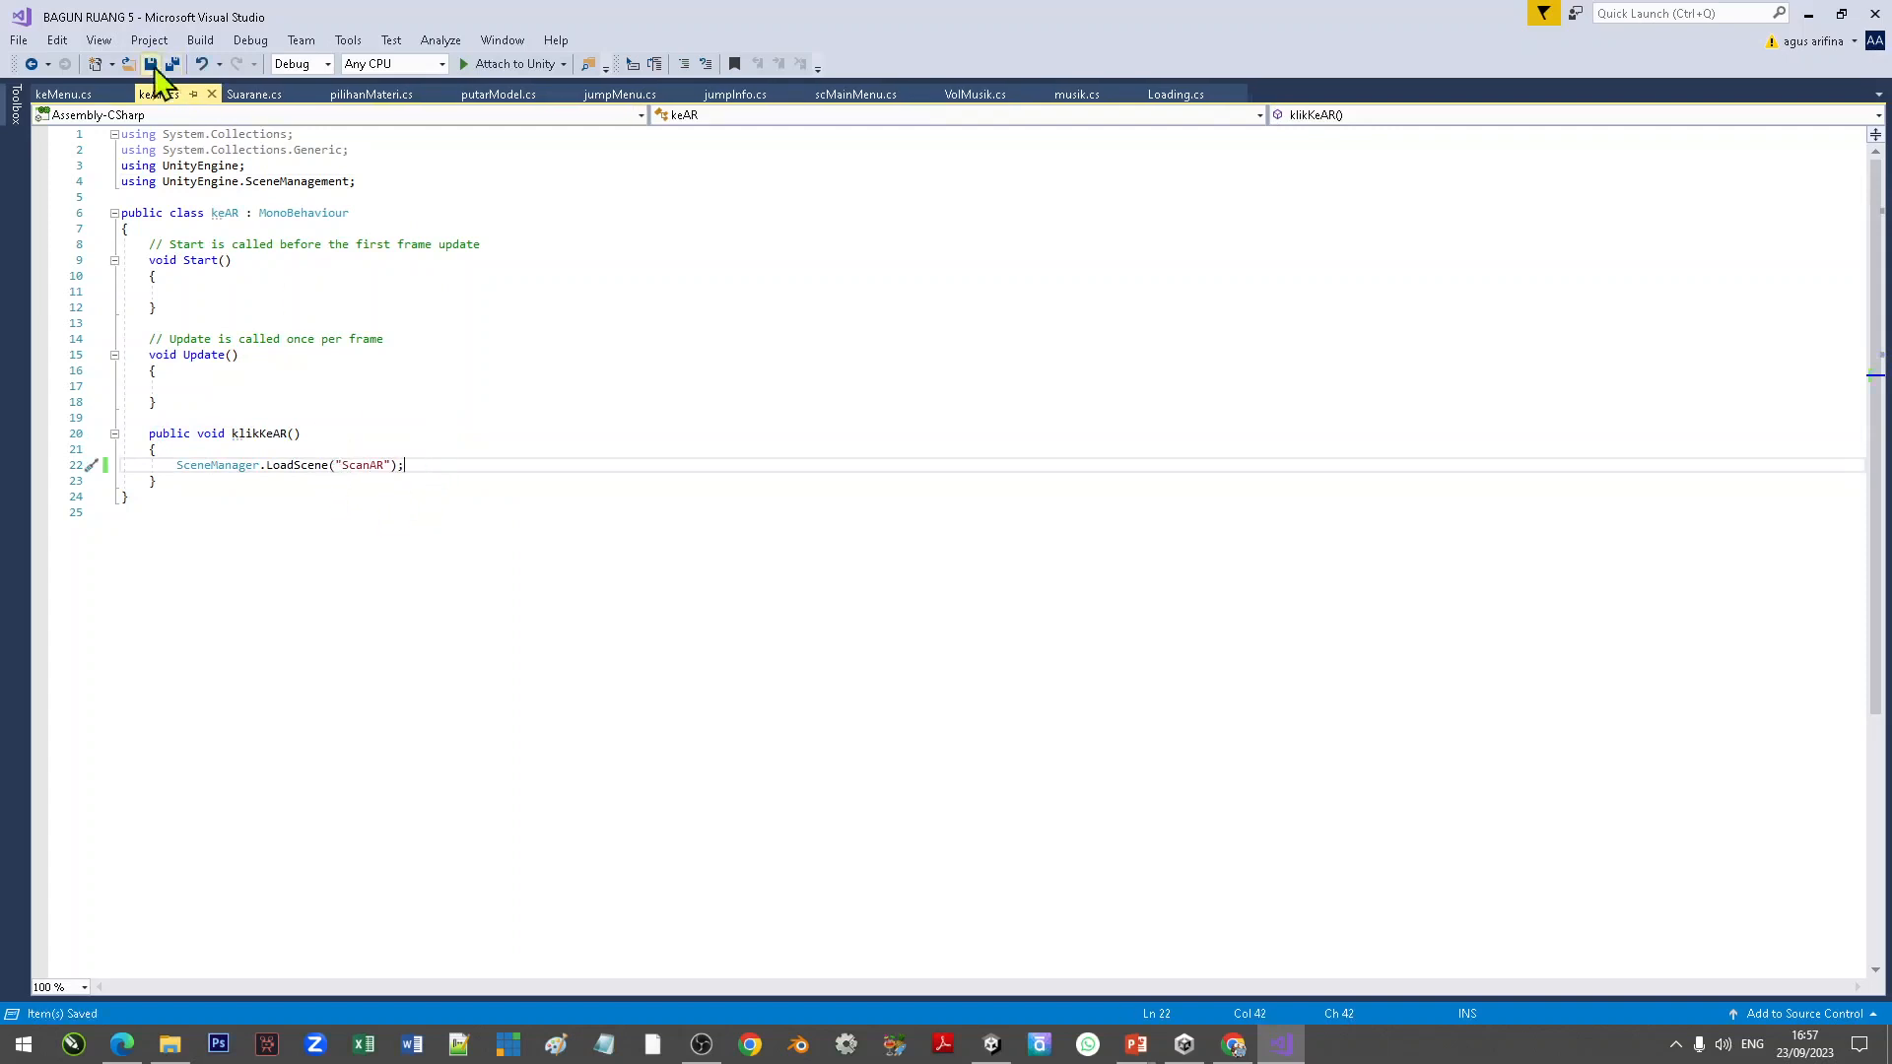
{"action": "left_click", "coordinate": [434, 512]}
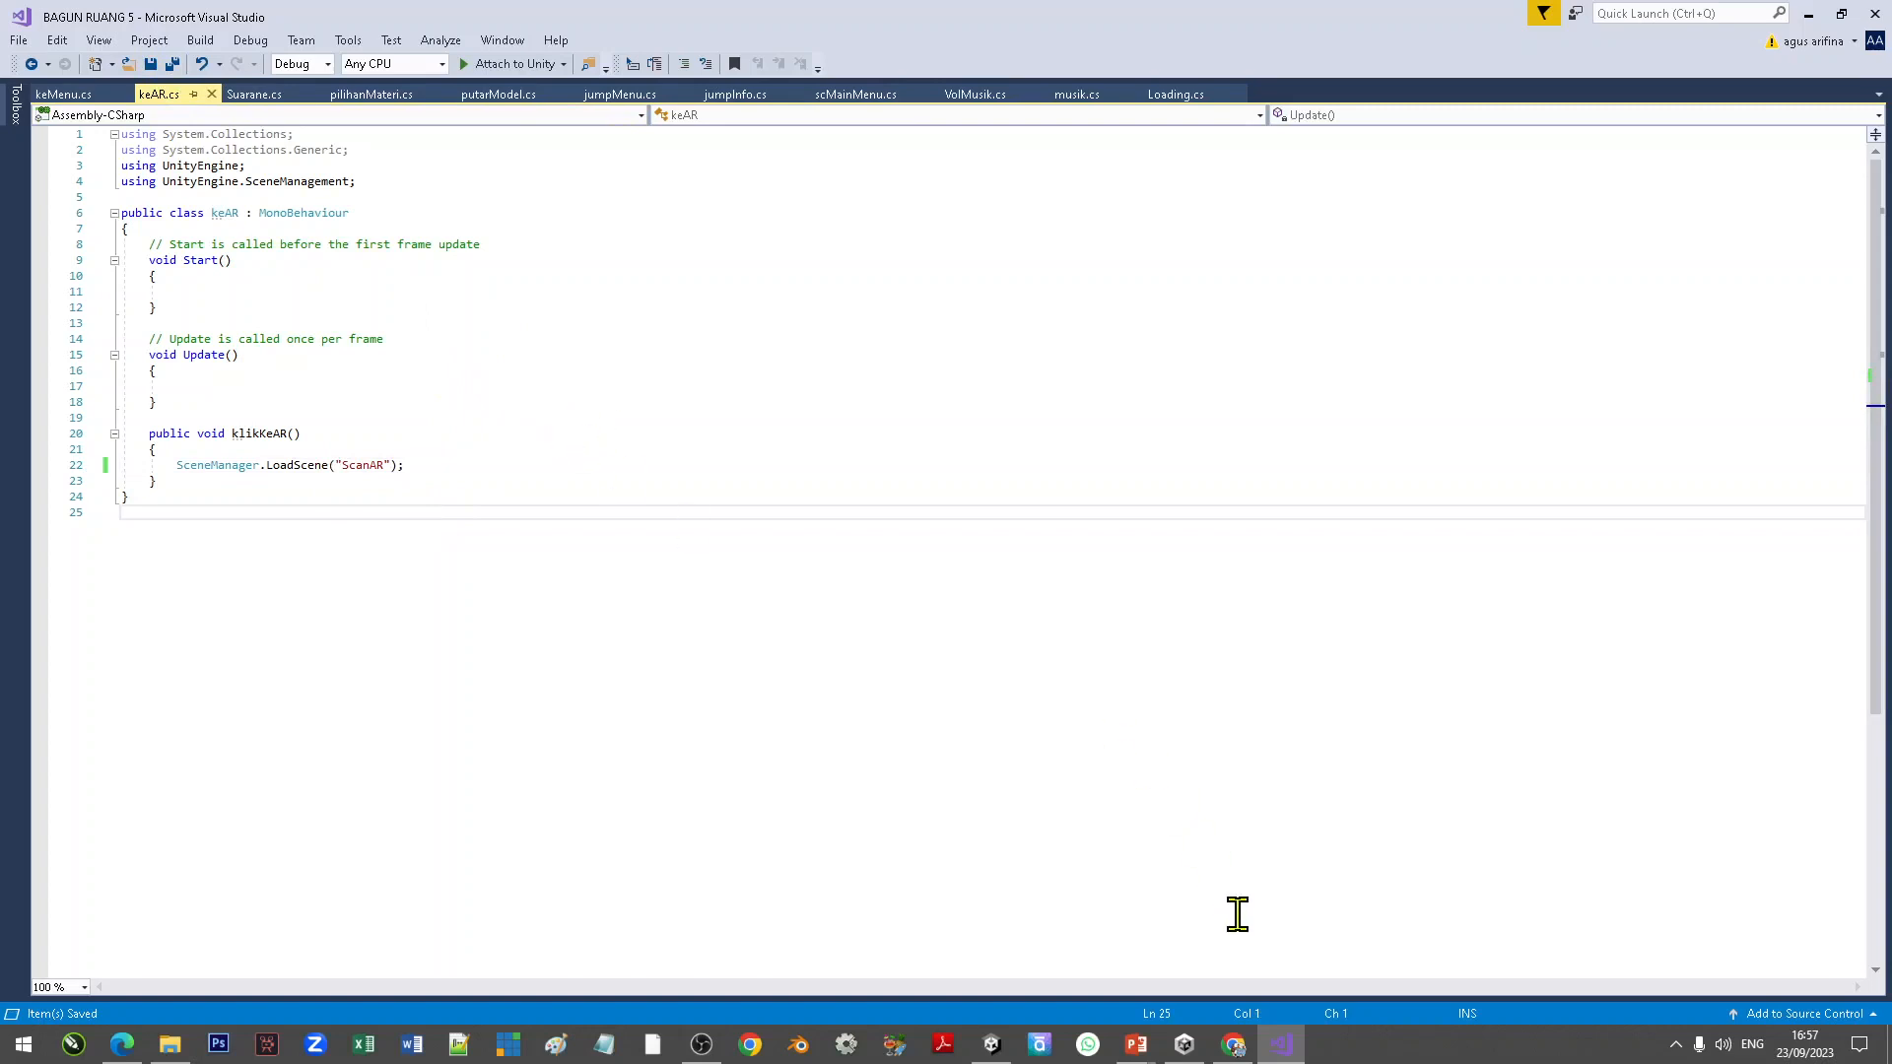
Step: Wire the tbScan button's On Click event to its keAR.klikKeAR function
{"action": "left_click", "coordinate": [991, 1044]}
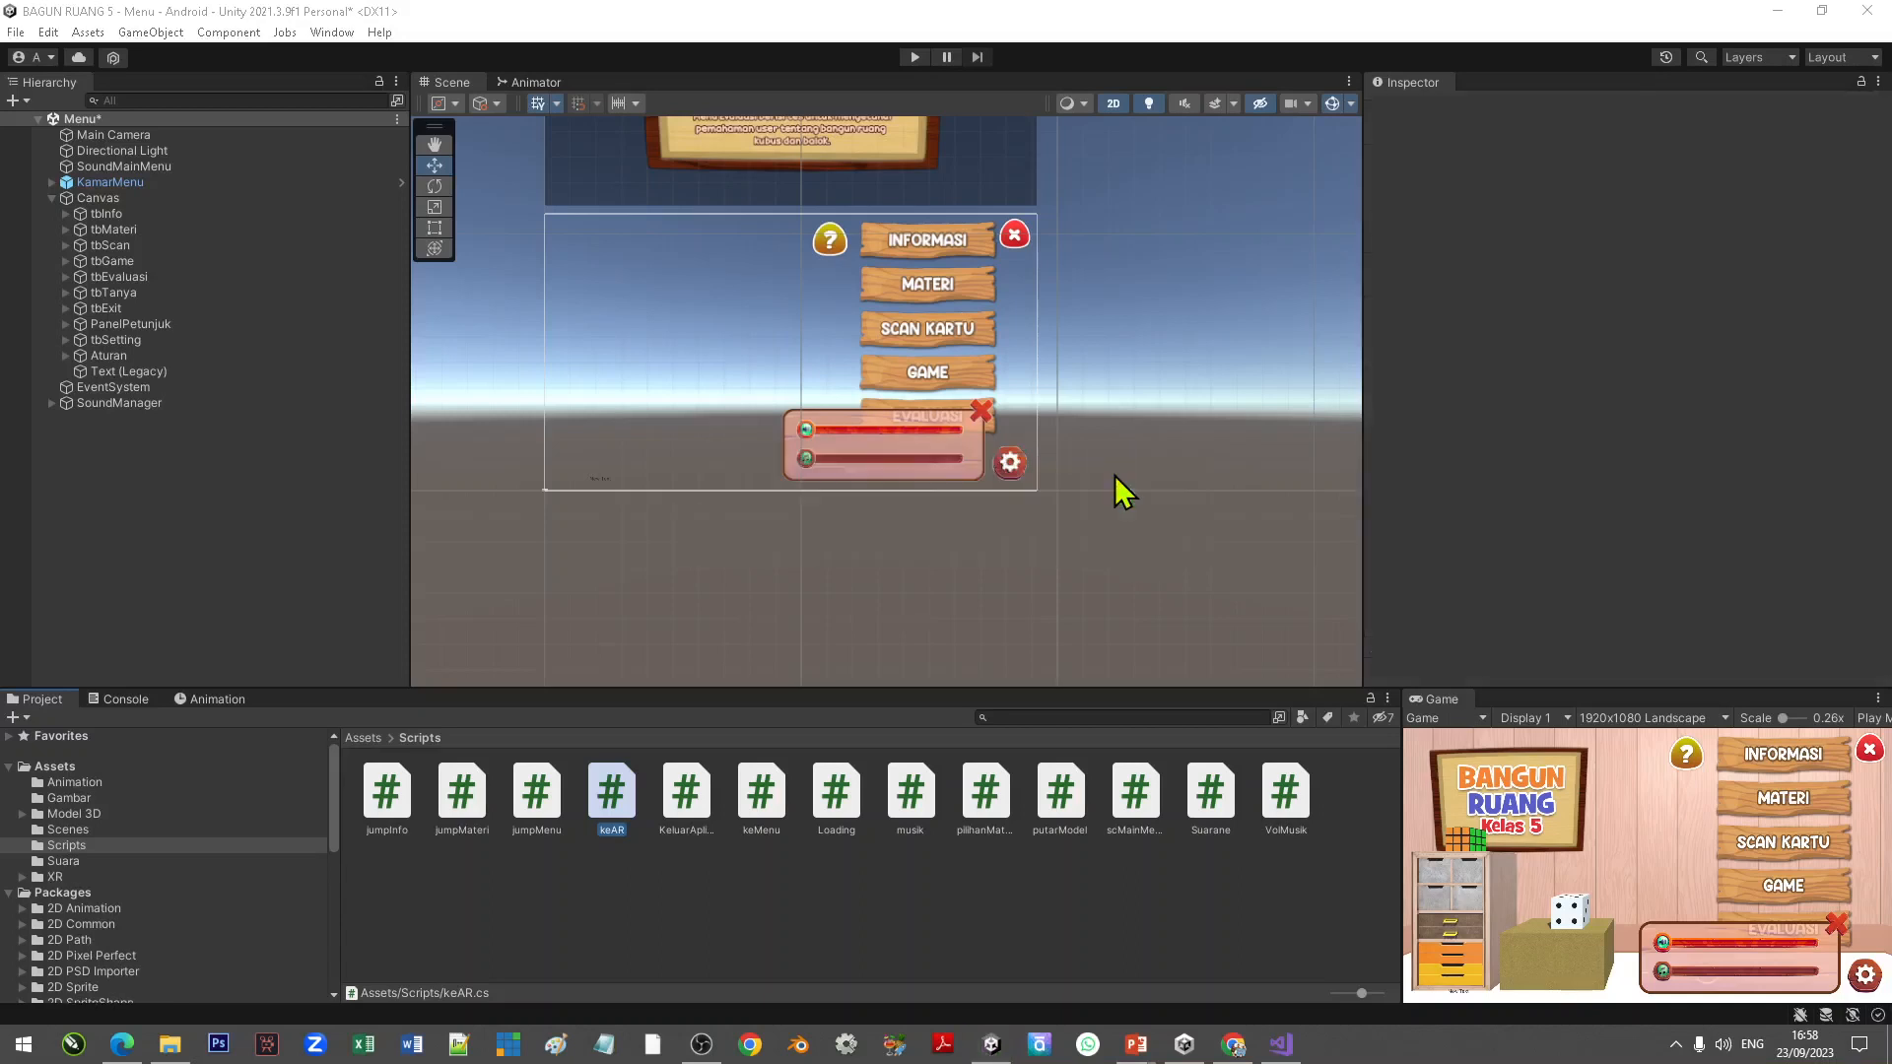
{"action": "left_click", "coordinate": [111, 247]}
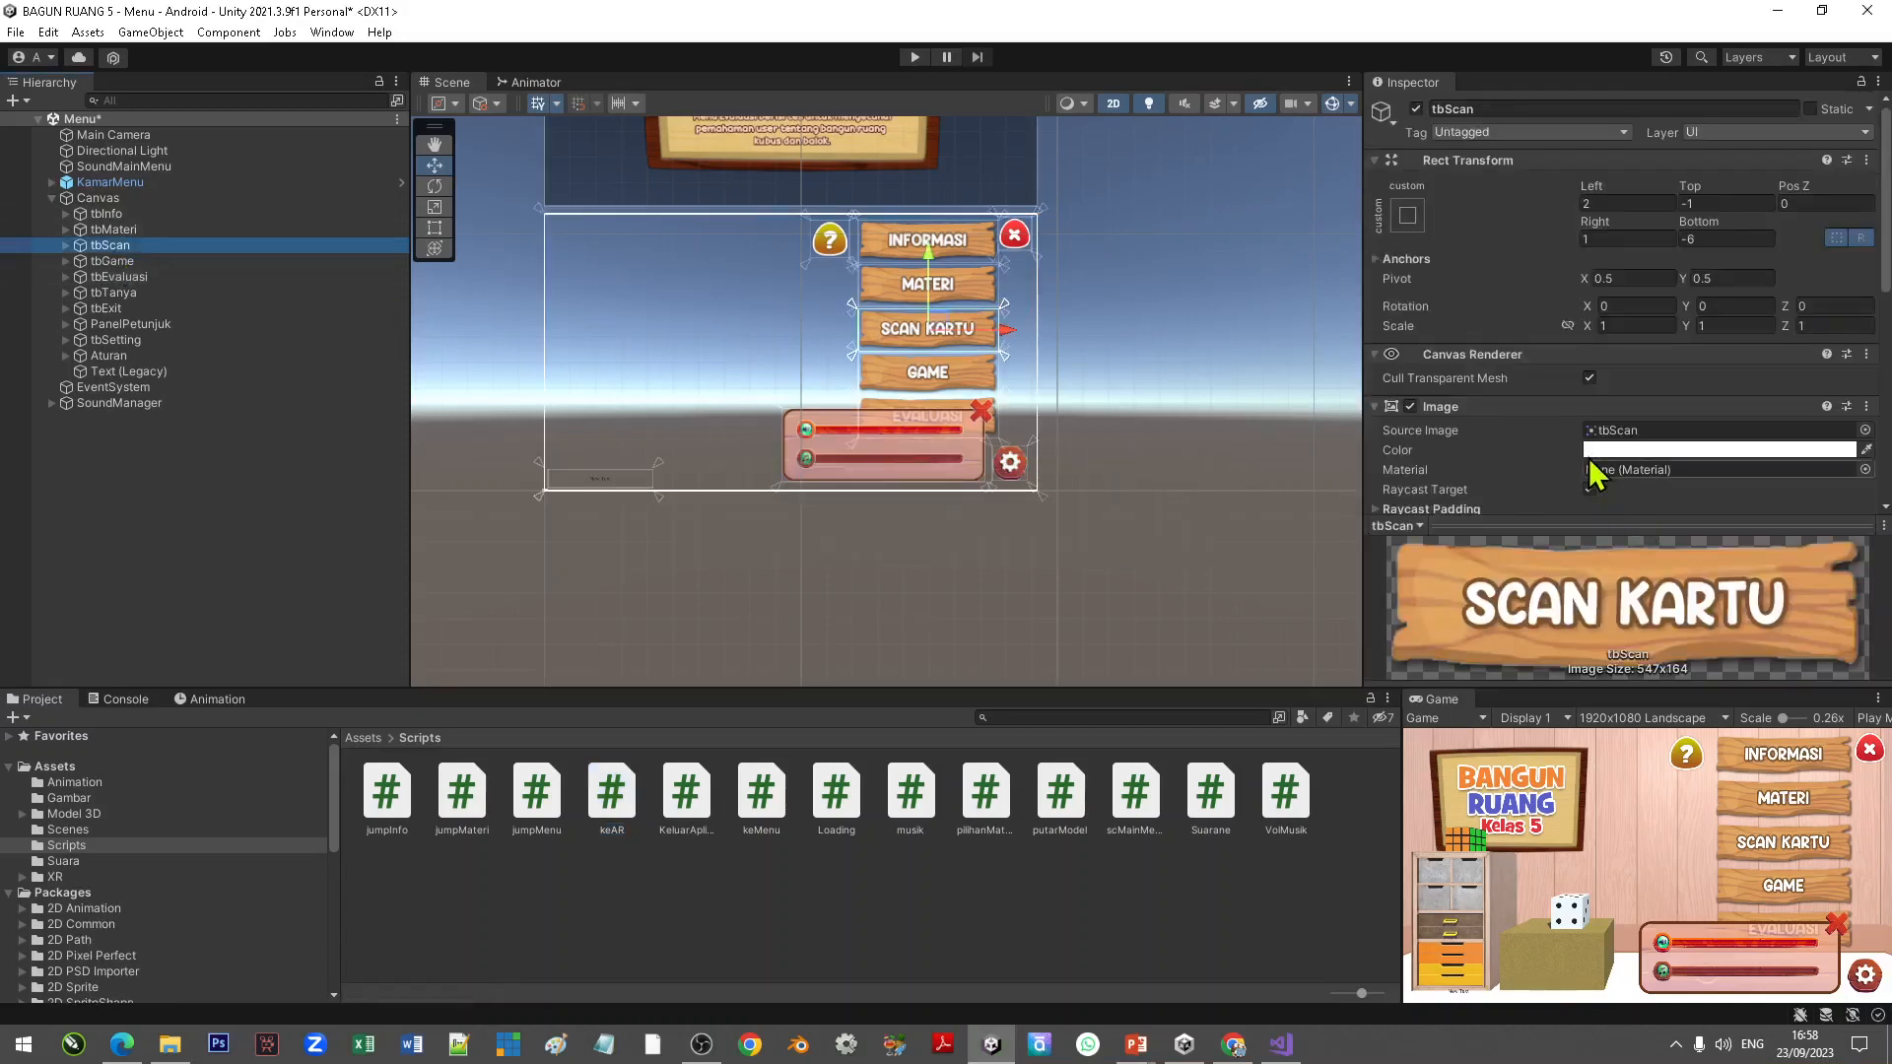
{"action": "scroll", "coordinate": [1567, 453], "scroll_direction": "down", "scroll_amount": 10}
{"action": "scroll", "coordinate": [1567, 453], "scroll_direction": "down", "scroll_amount": 3}
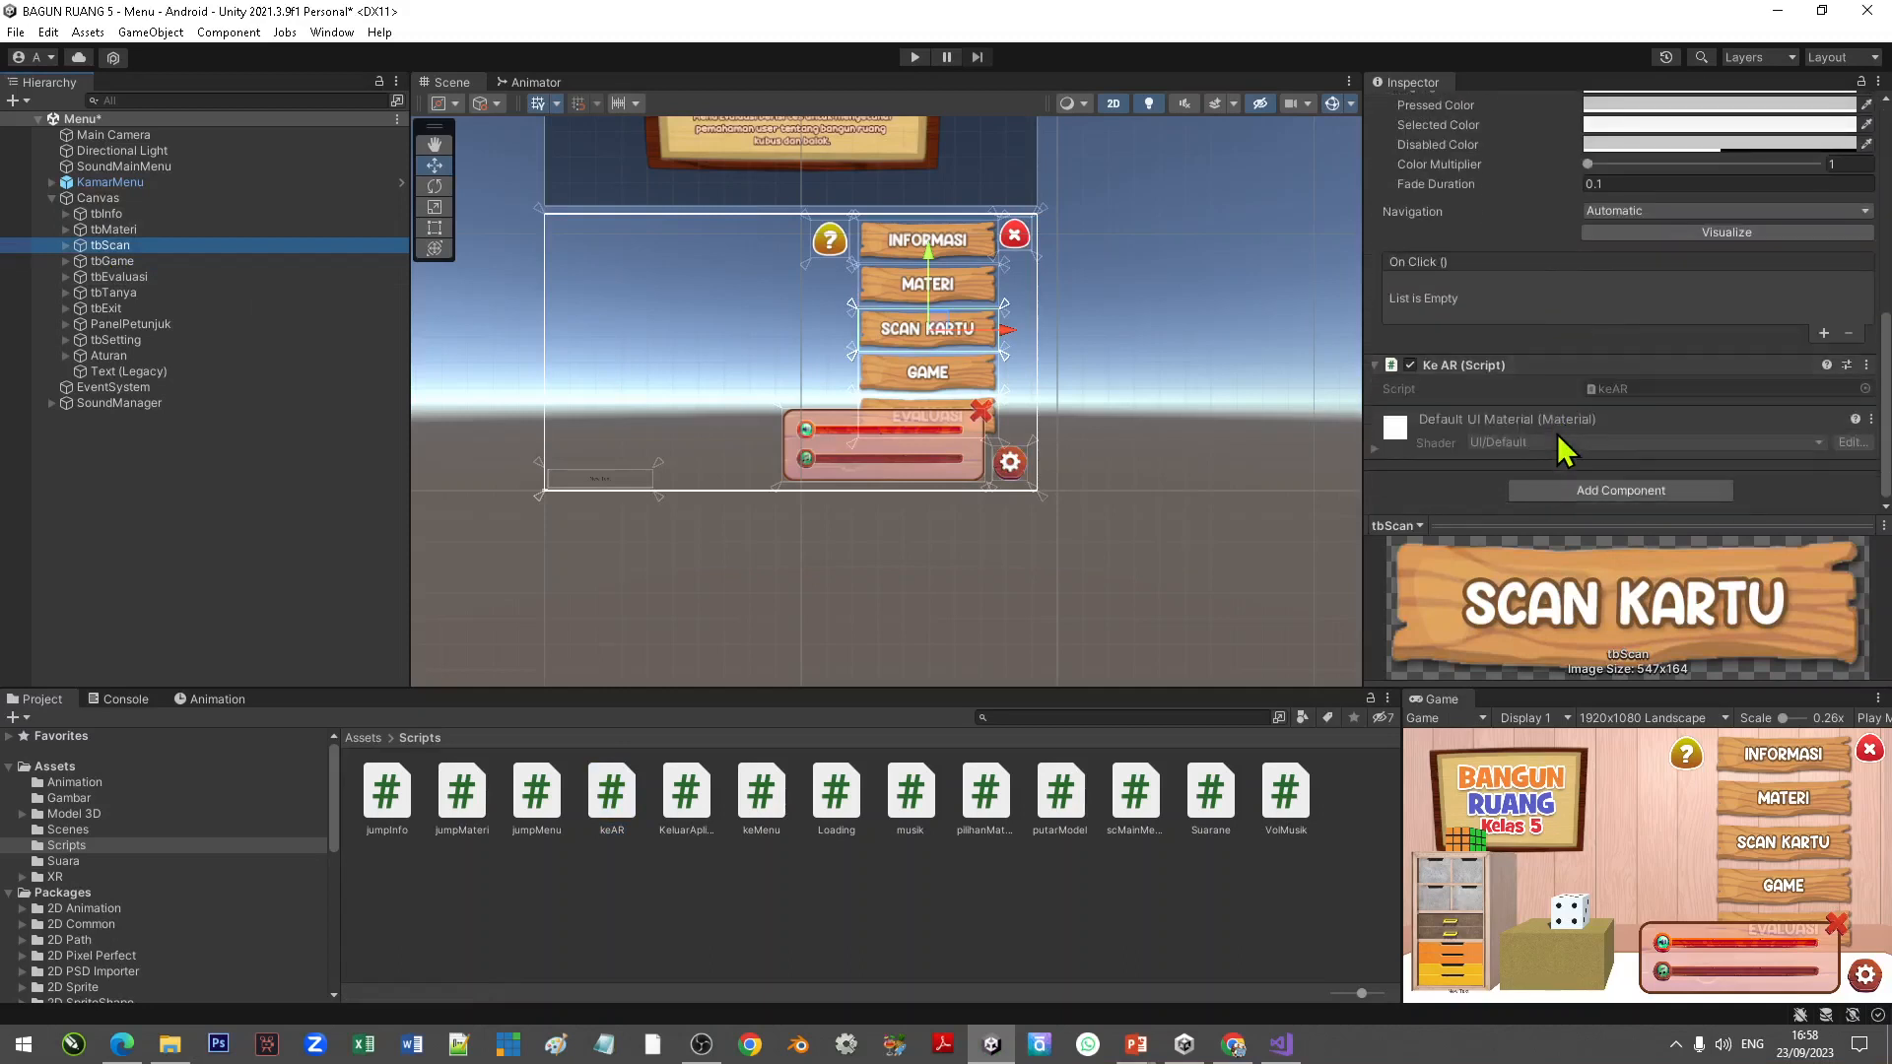
{"action": "left_click", "coordinate": [1822, 334]}
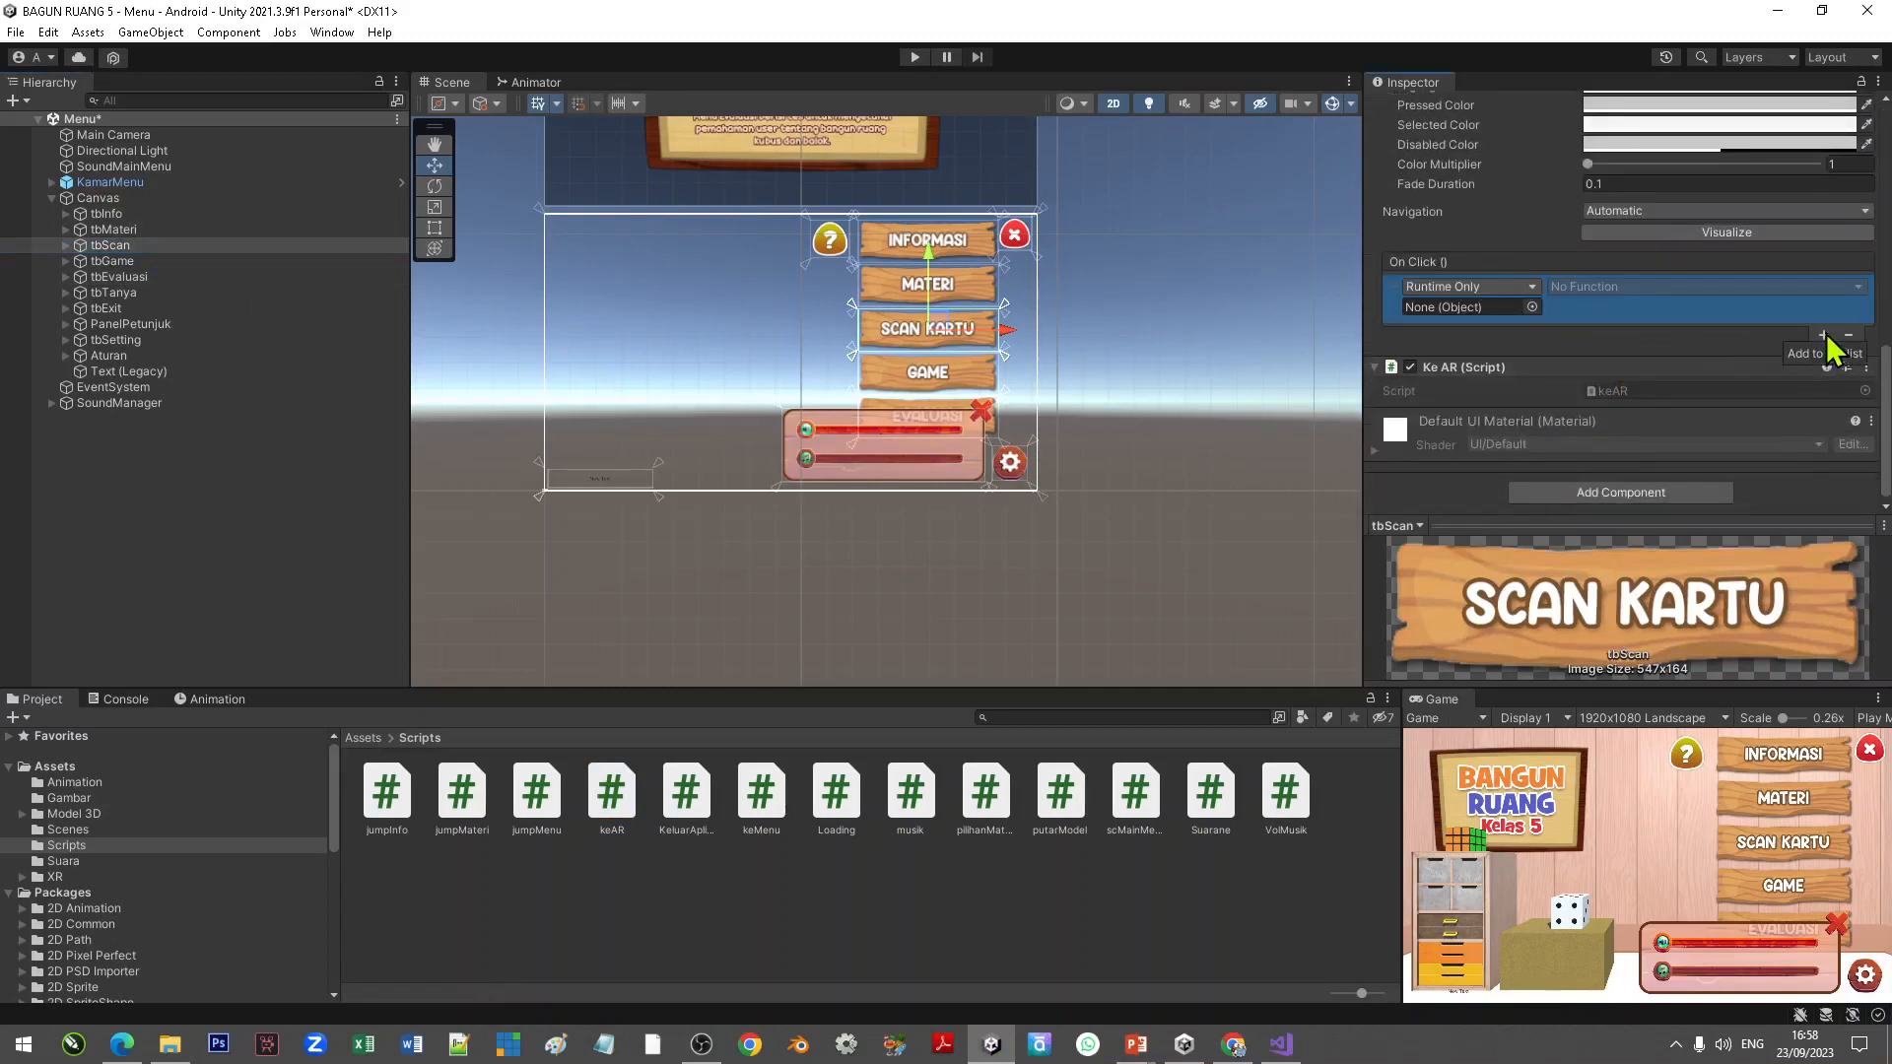
{"action": "left_click_drag", "start_coordinate": [110, 246], "coordinate": [1466, 309]}
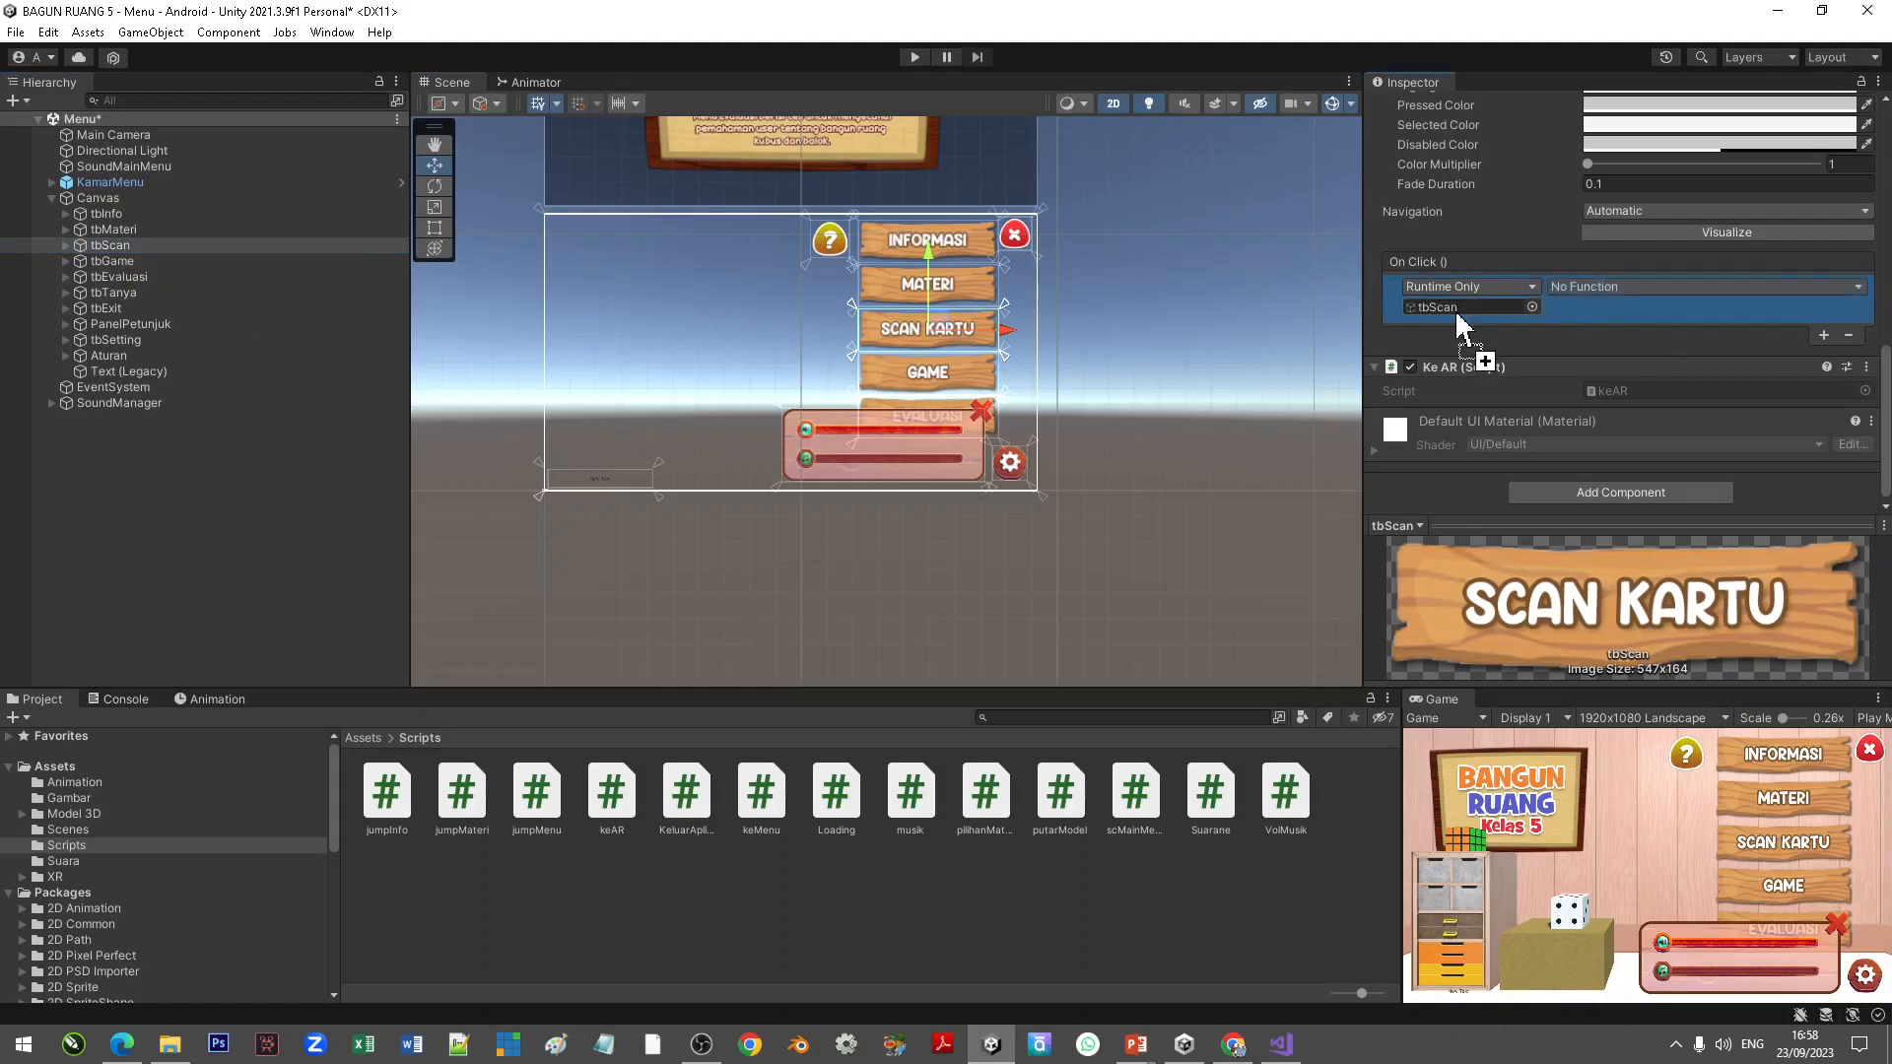
{"action": "left_click", "coordinate": [1595, 287]}
{"action": "mouse_move", "coordinate": [1615, 448]}
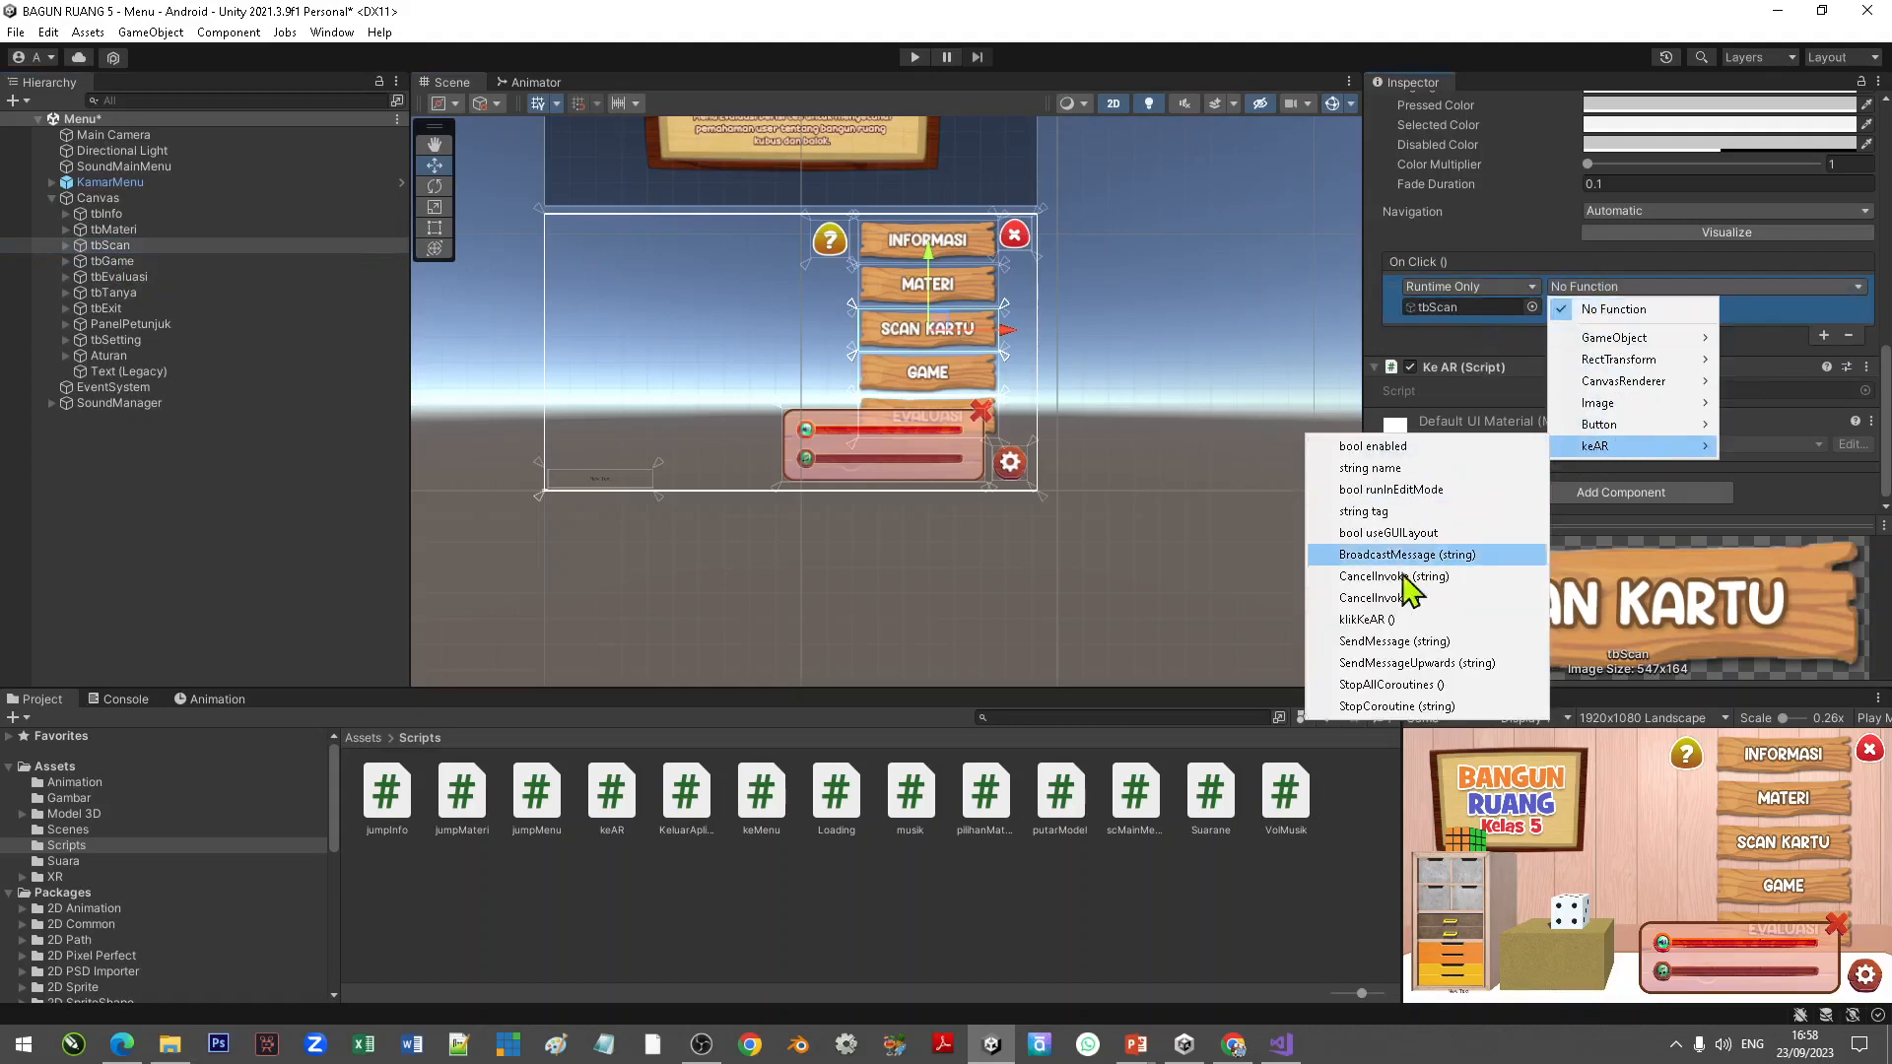
{"action": "left_click", "coordinate": [1390, 621]}
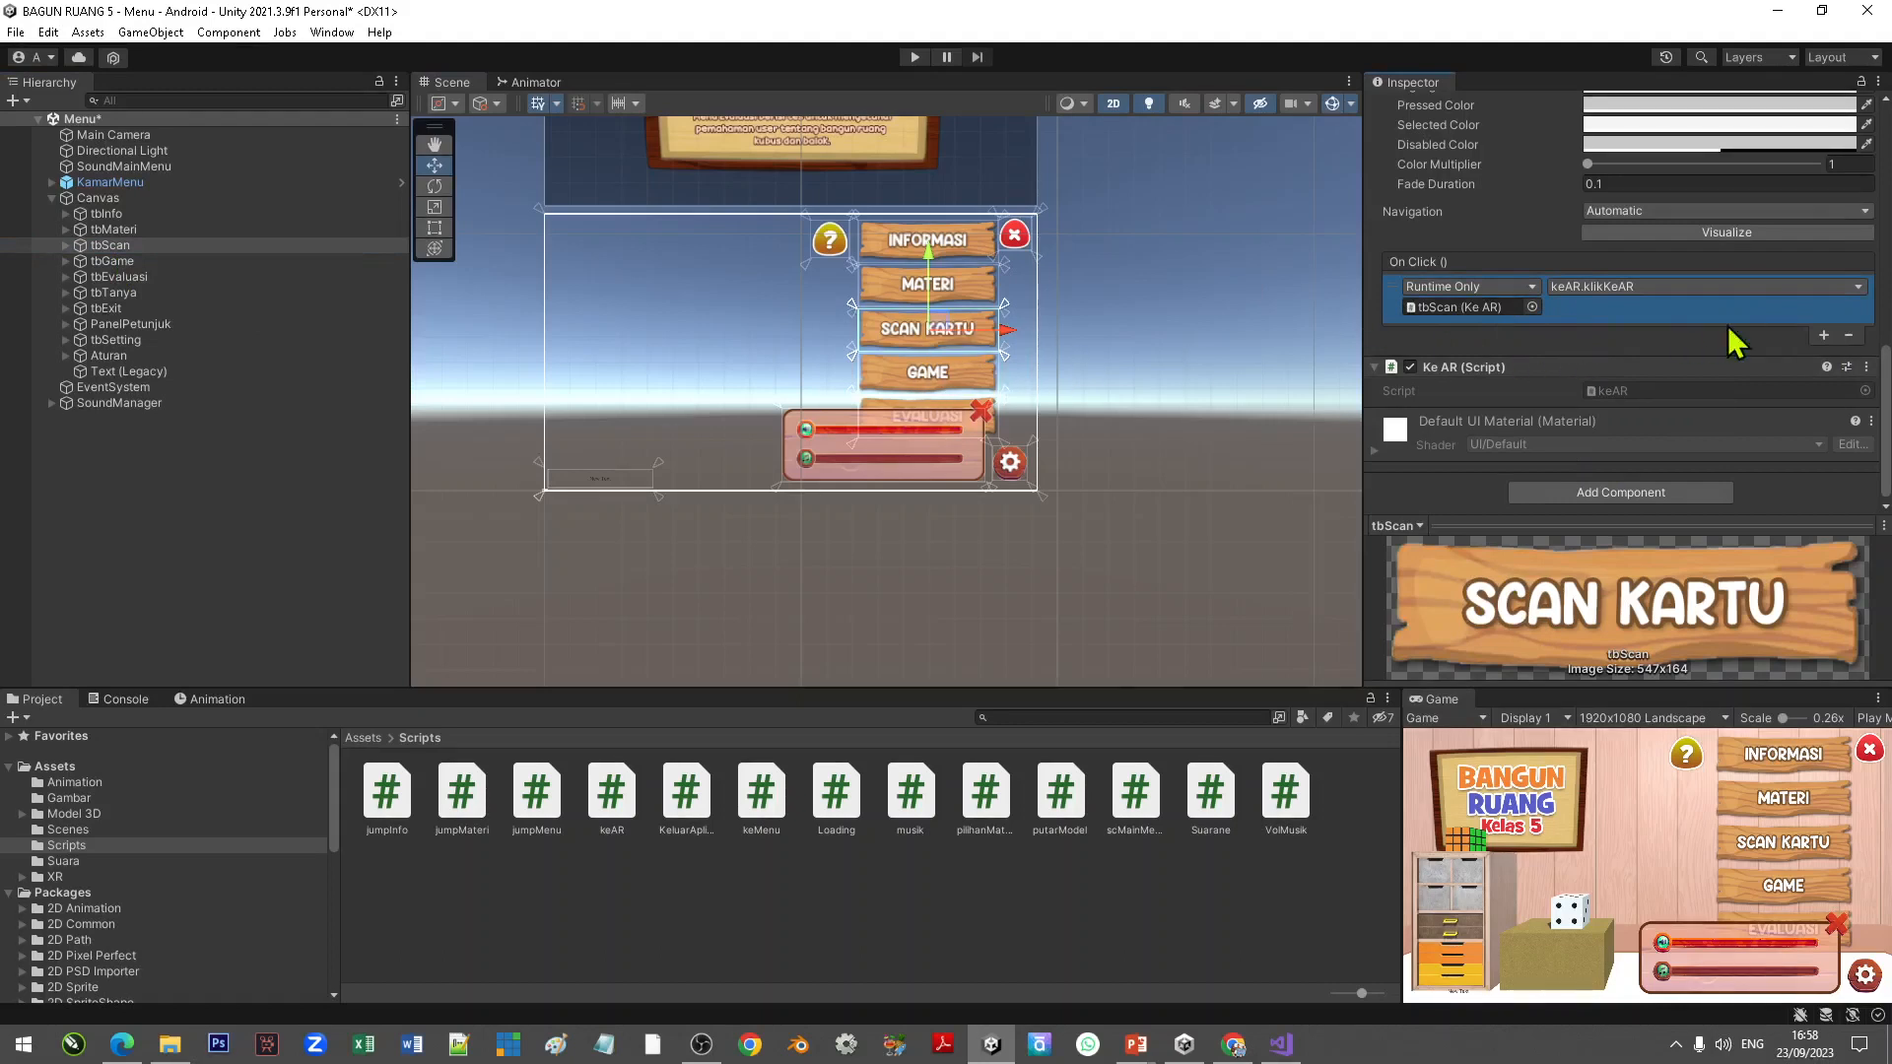
Step: Add a second tbScan On Click event calling SoundMainMenu's scMainMenu.startButton function
{"action": "left_click", "coordinate": [1825, 336]}
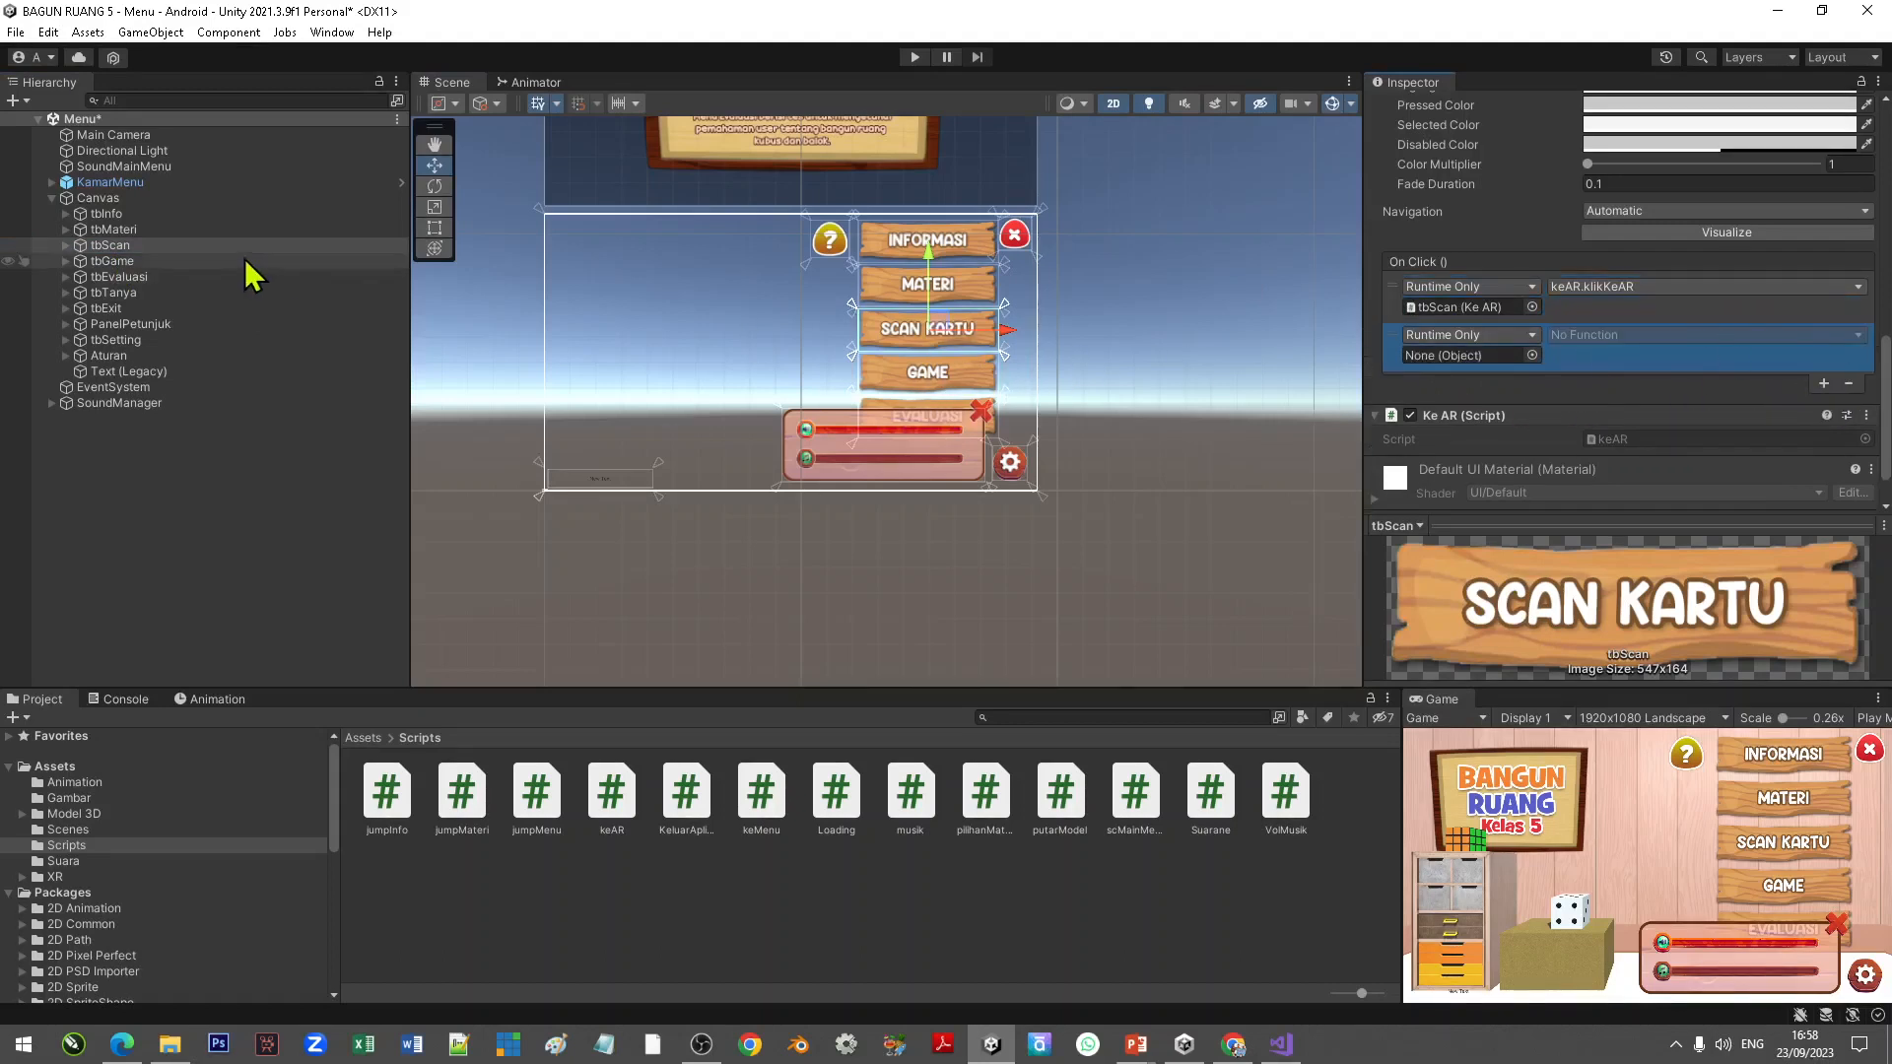
{"action": "left_click_drag", "start_coordinate": [136, 173], "coordinate": [1475, 372]}
{"action": "left_click", "coordinate": [1581, 335]}
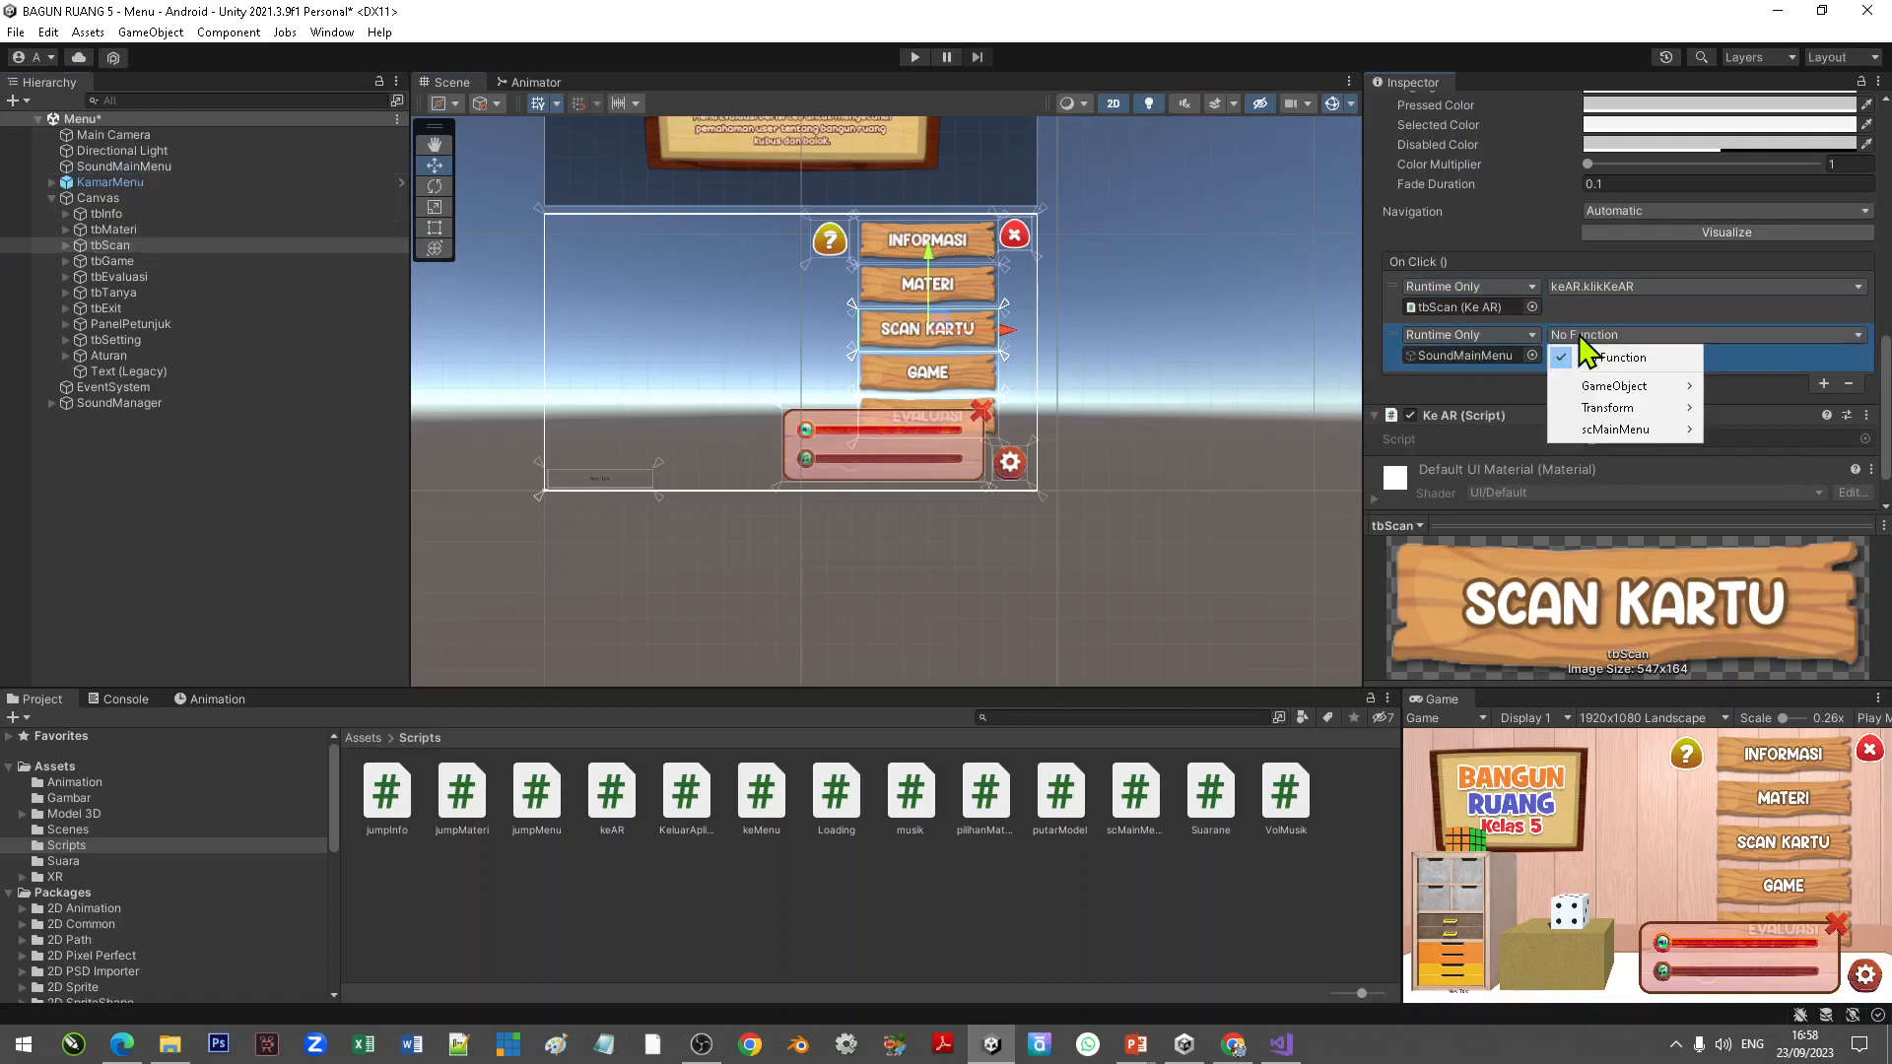
{"action": "mouse_move", "coordinate": [1605, 431]}
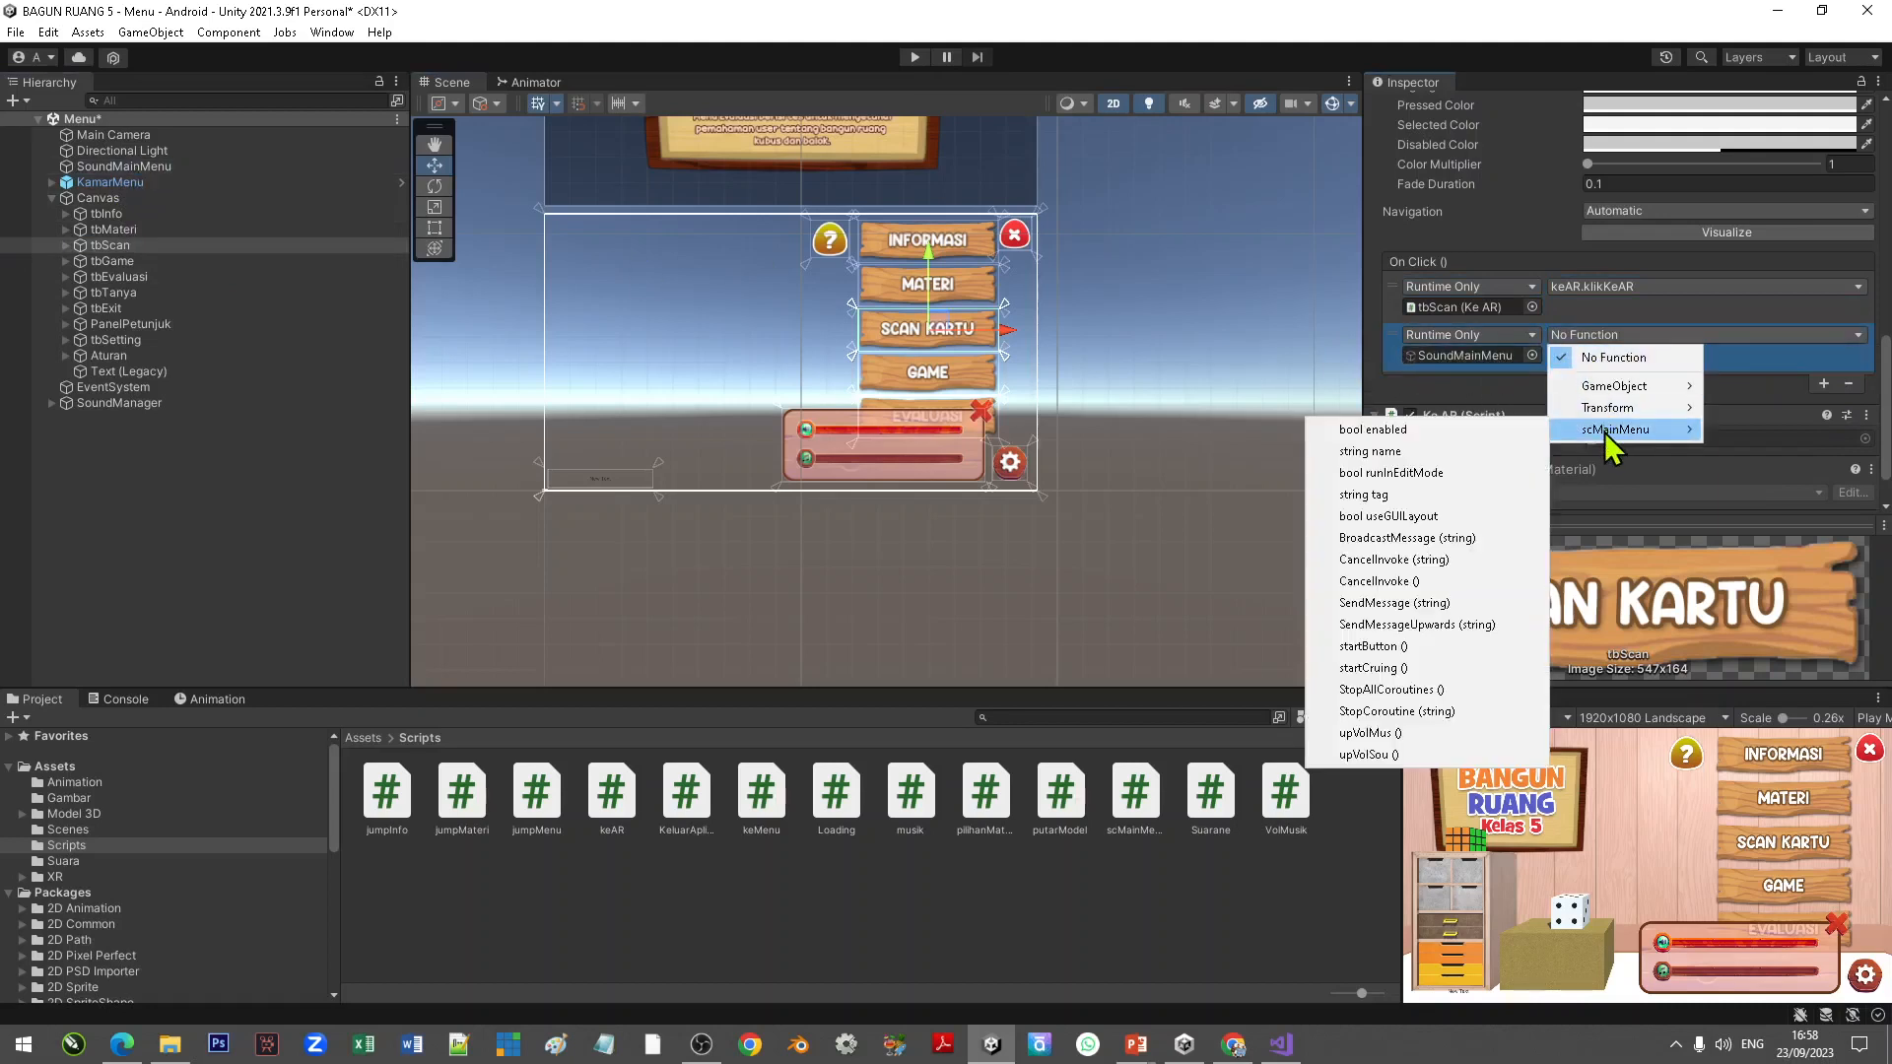
{"action": "left_click", "coordinate": [1378, 646]}
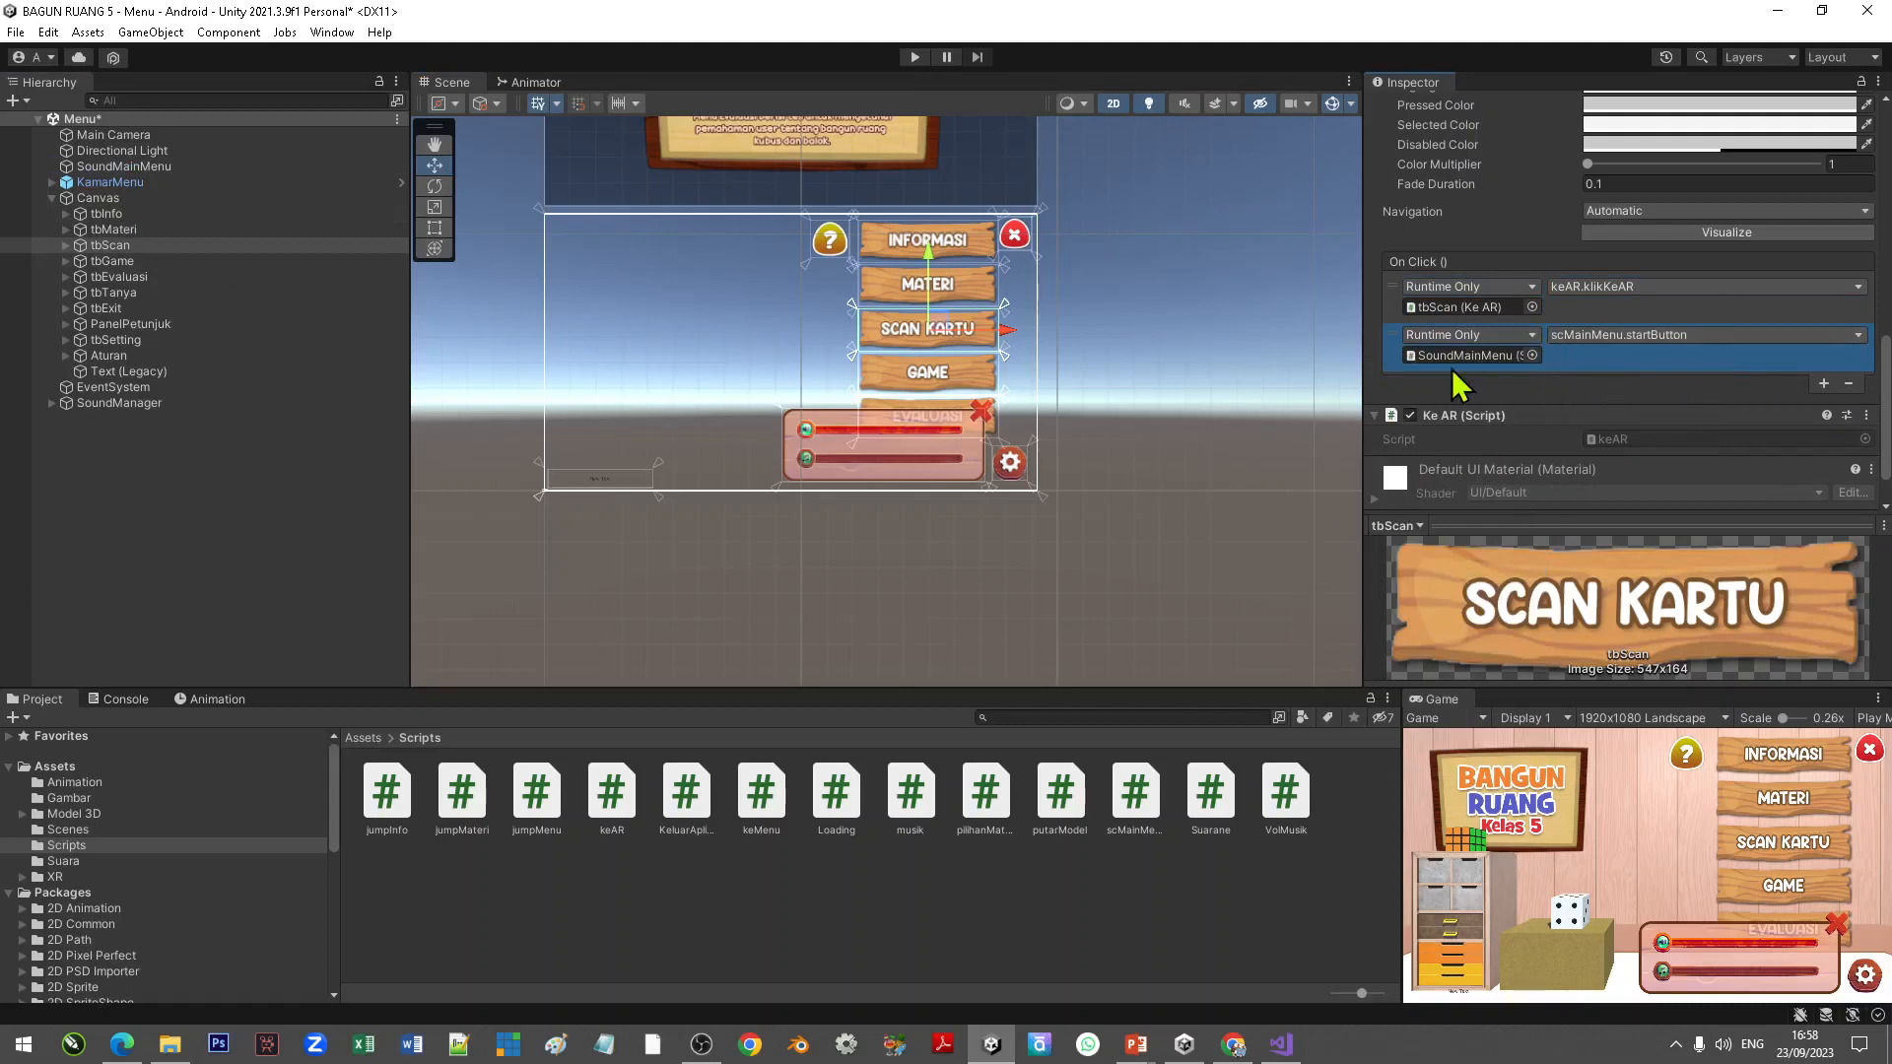
Step: Save the Menu scene and enter Play mode to test it
{"action": "left_click", "coordinate": [1157, 282]}
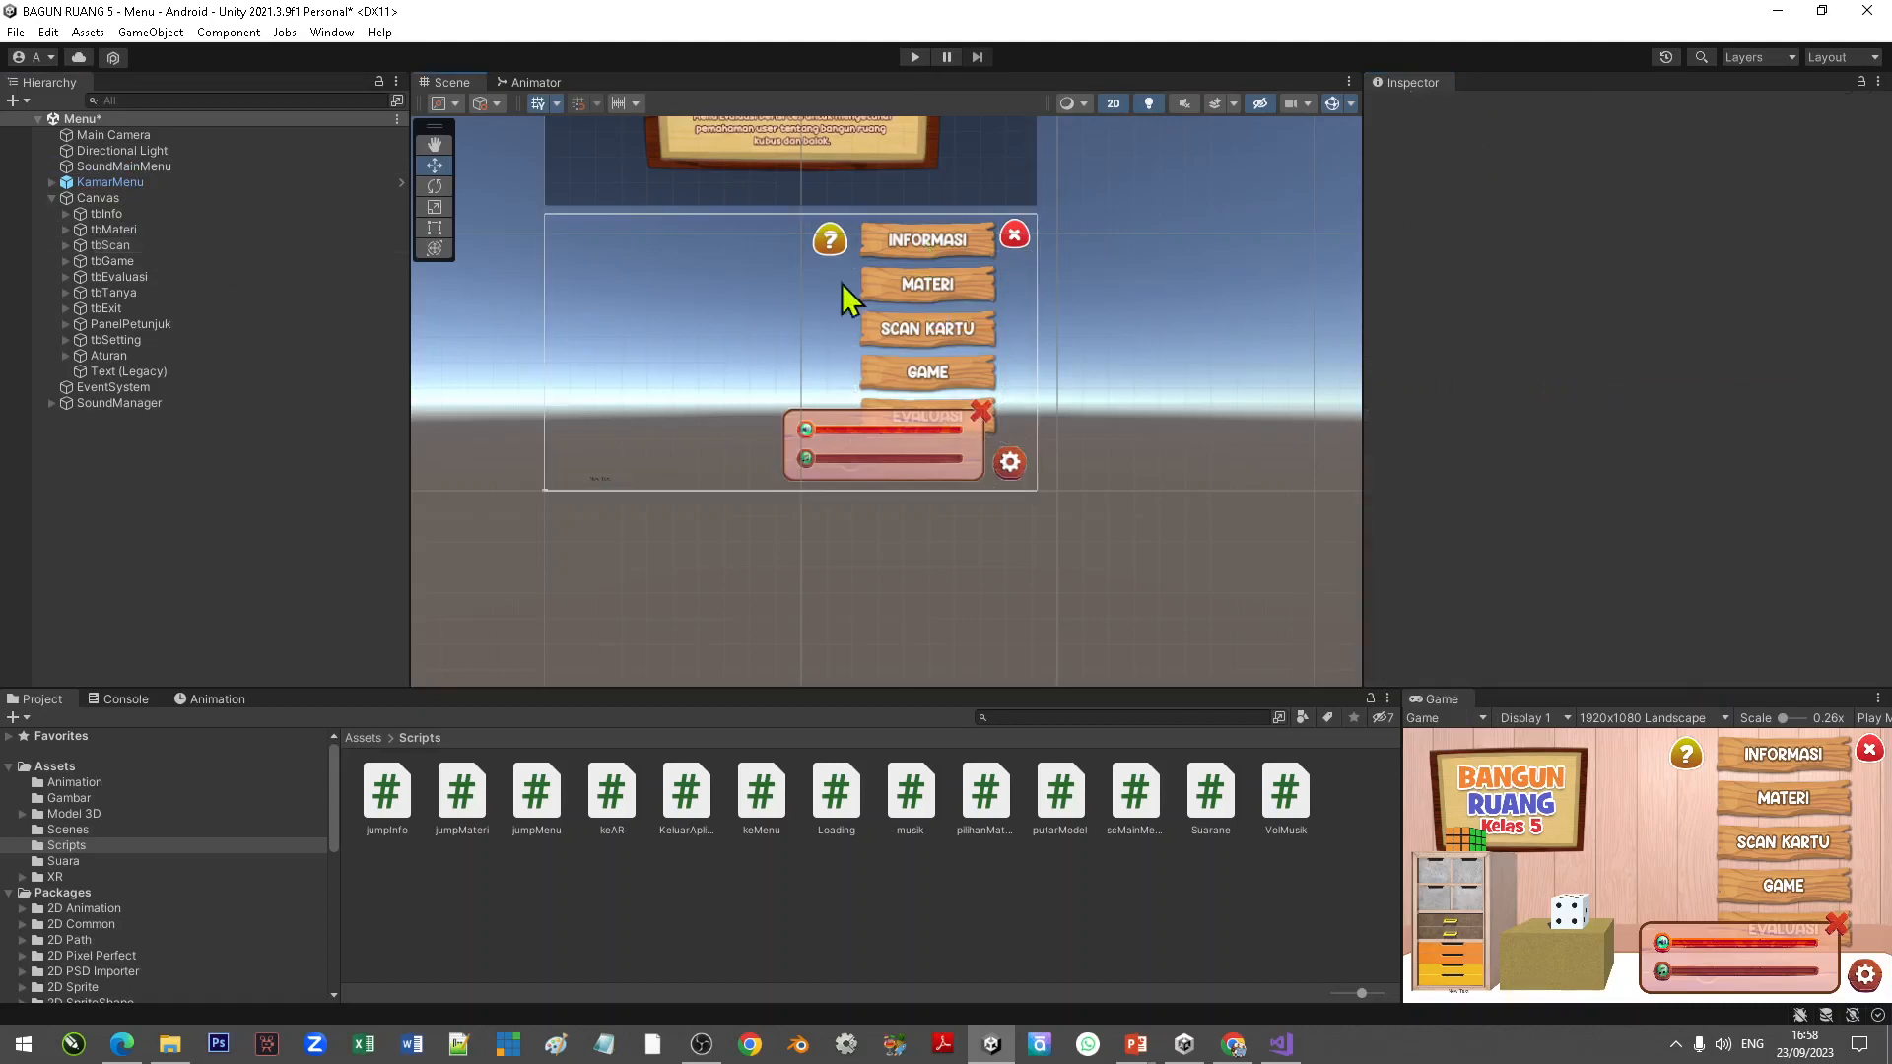
{"action": "left_click", "coordinate": [16, 33]}
{"action": "left_click", "coordinate": [54, 119]}
{"action": "left_click", "coordinate": [914, 57]}
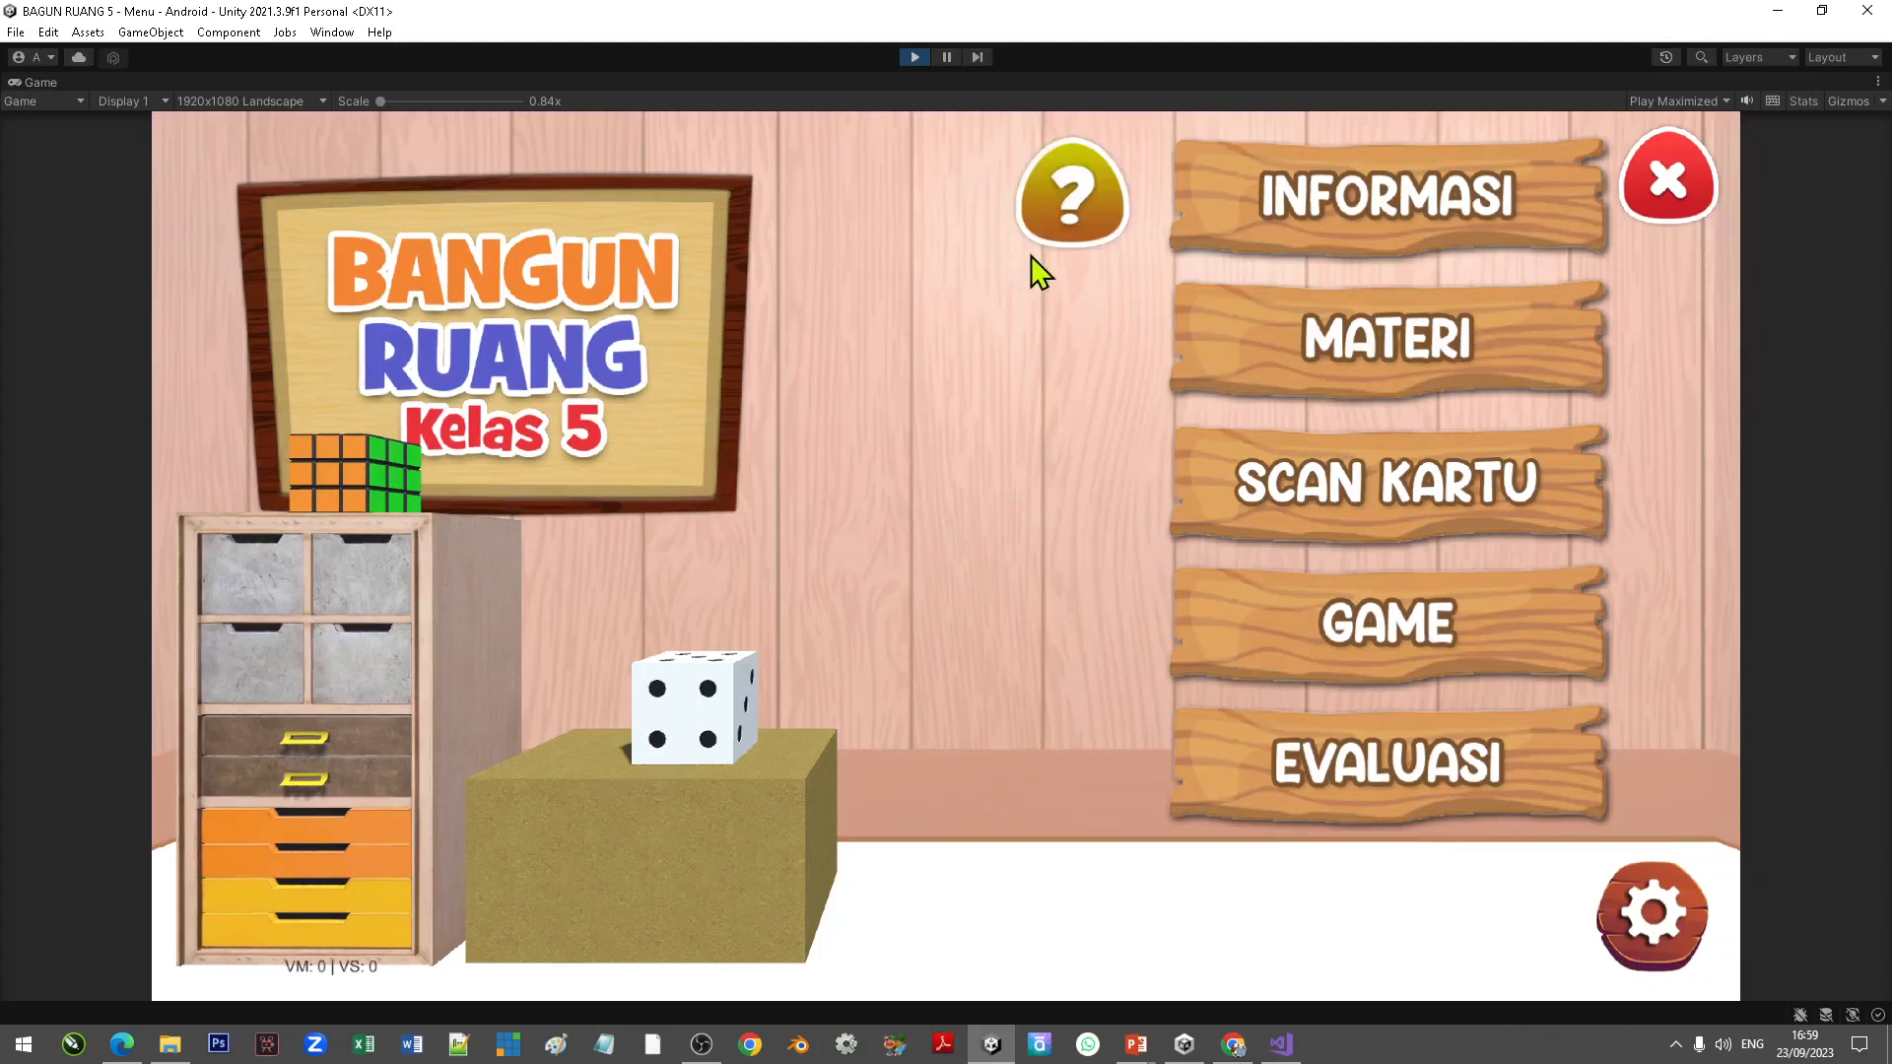
Step: Test the menu buttons including Scan Kartu in Play mode, exit Play mode, and inspect the Console error
{"action": "left_click", "coordinate": [1072, 205]}
{"action": "left_click", "coordinate": [1399, 247]}
{"action": "left_click", "coordinate": [1389, 496]}
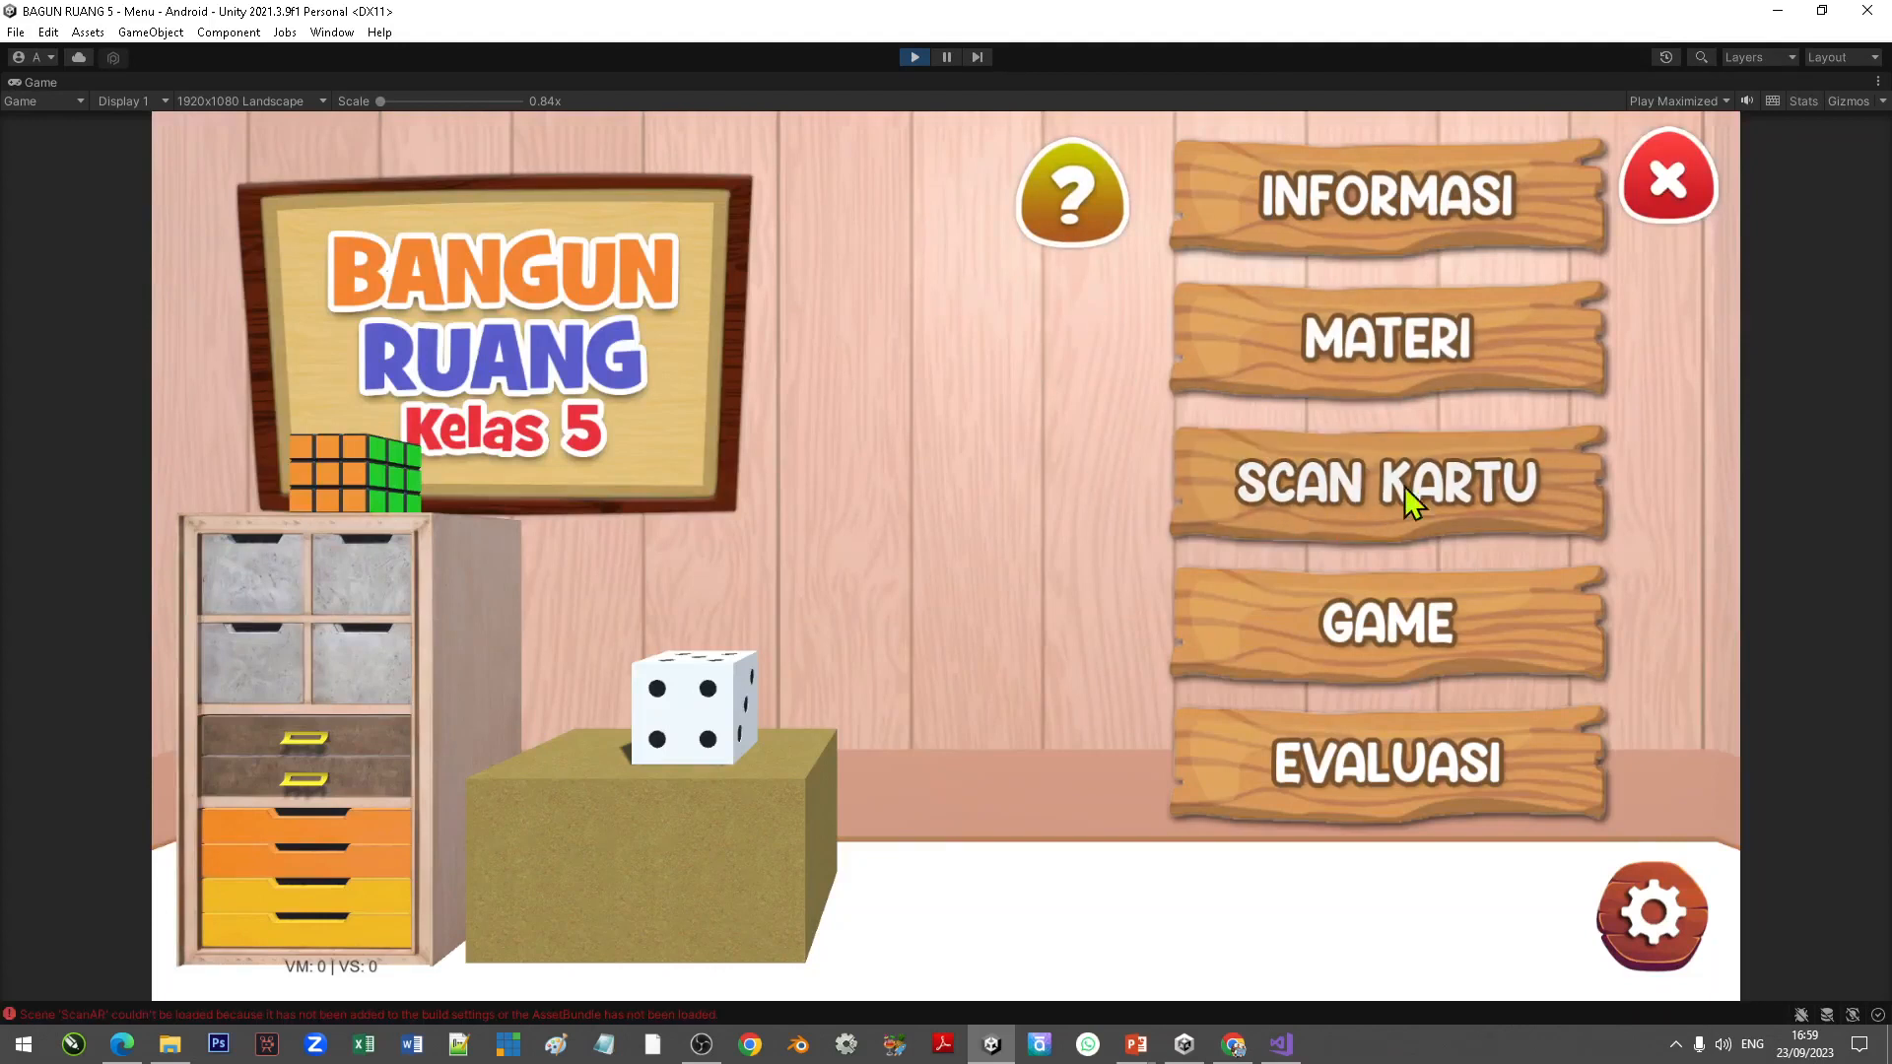
{"action": "left_click", "coordinate": [1445, 492]}
{"action": "left_click", "coordinate": [915, 59]}
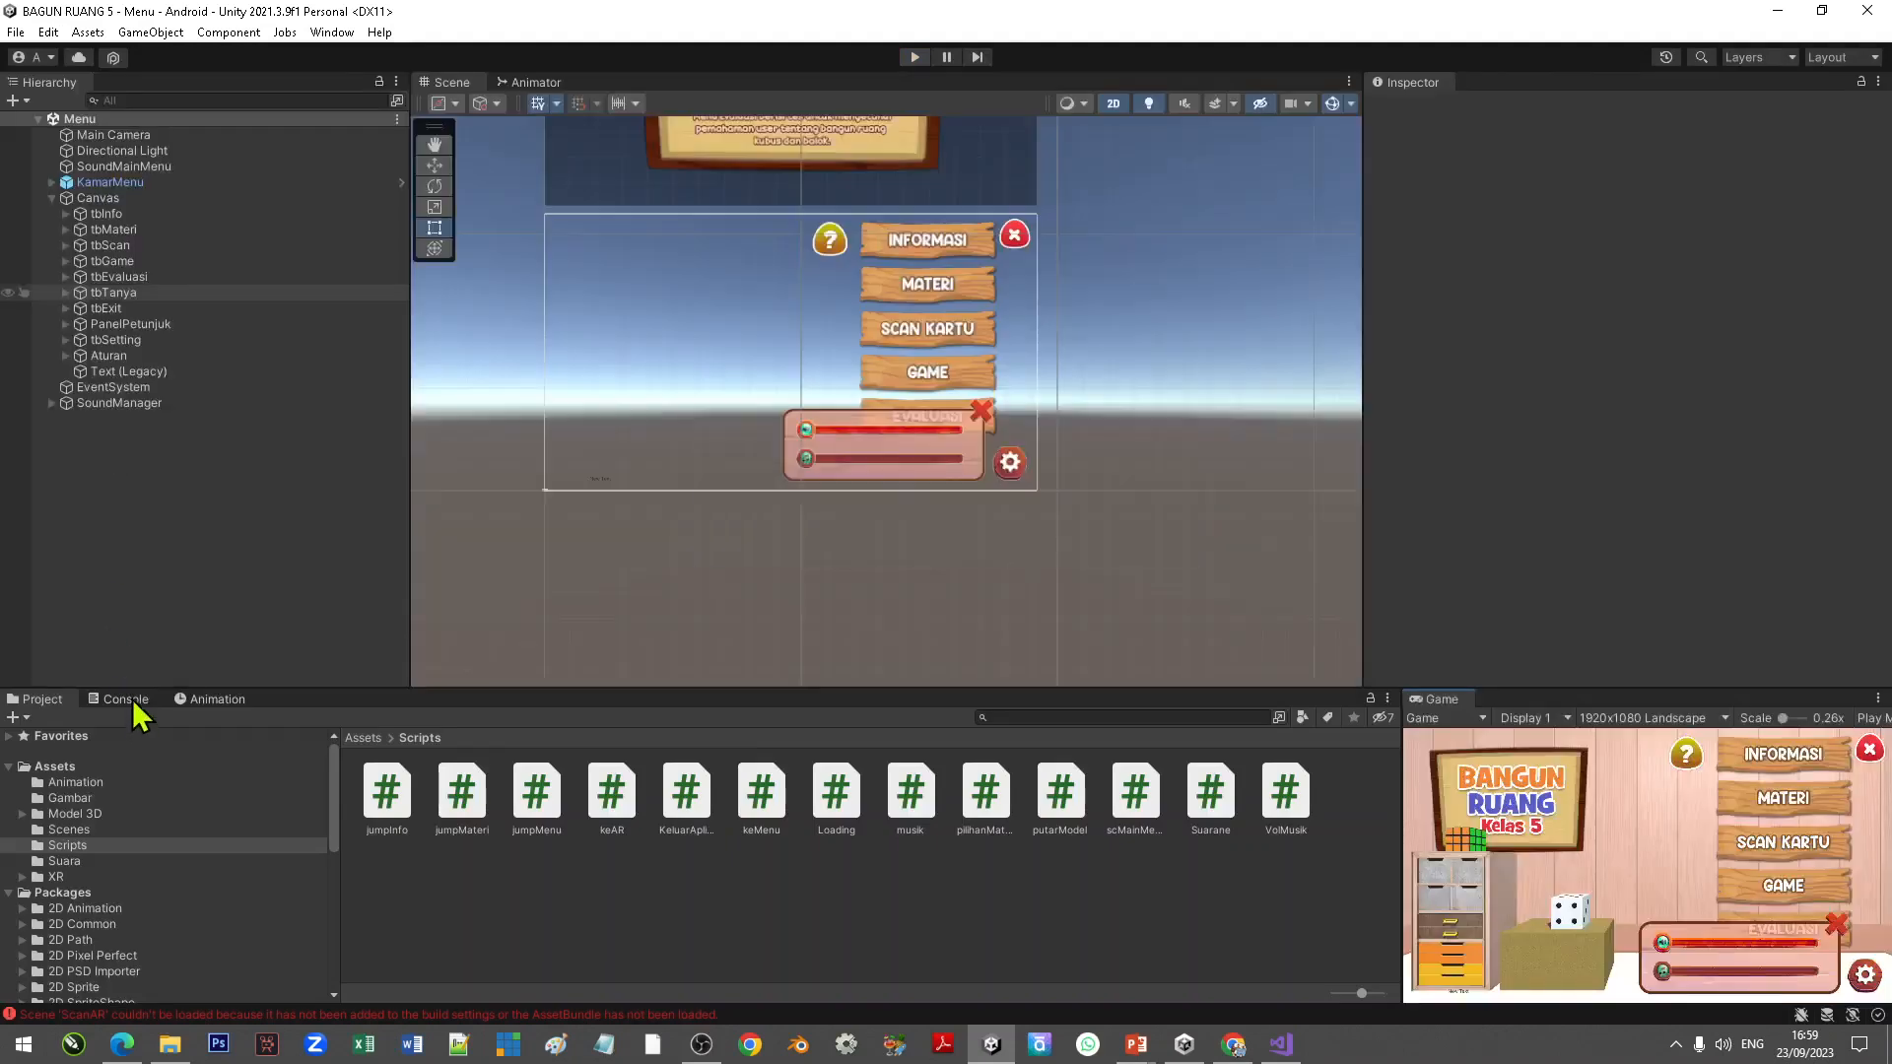
{"action": "left_click", "coordinate": [132, 699]}
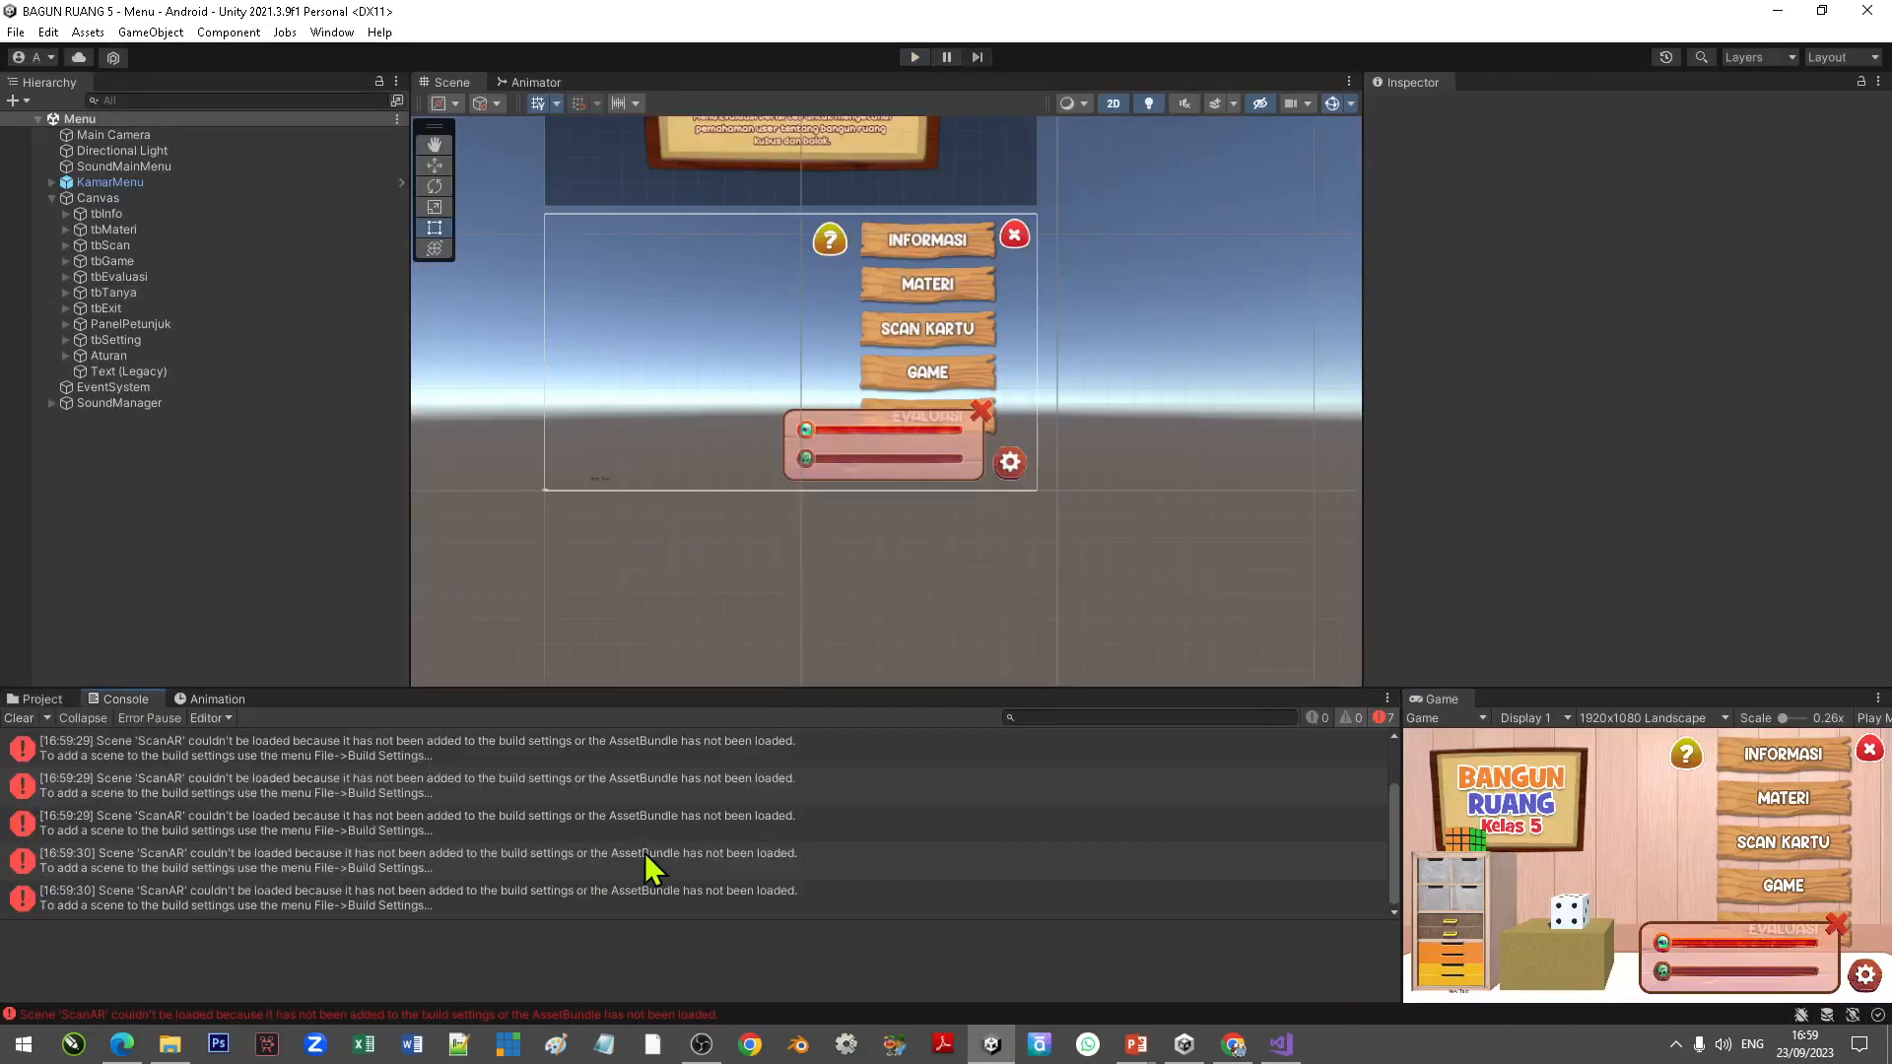
{"action": "left_click", "coordinate": [345, 905]}
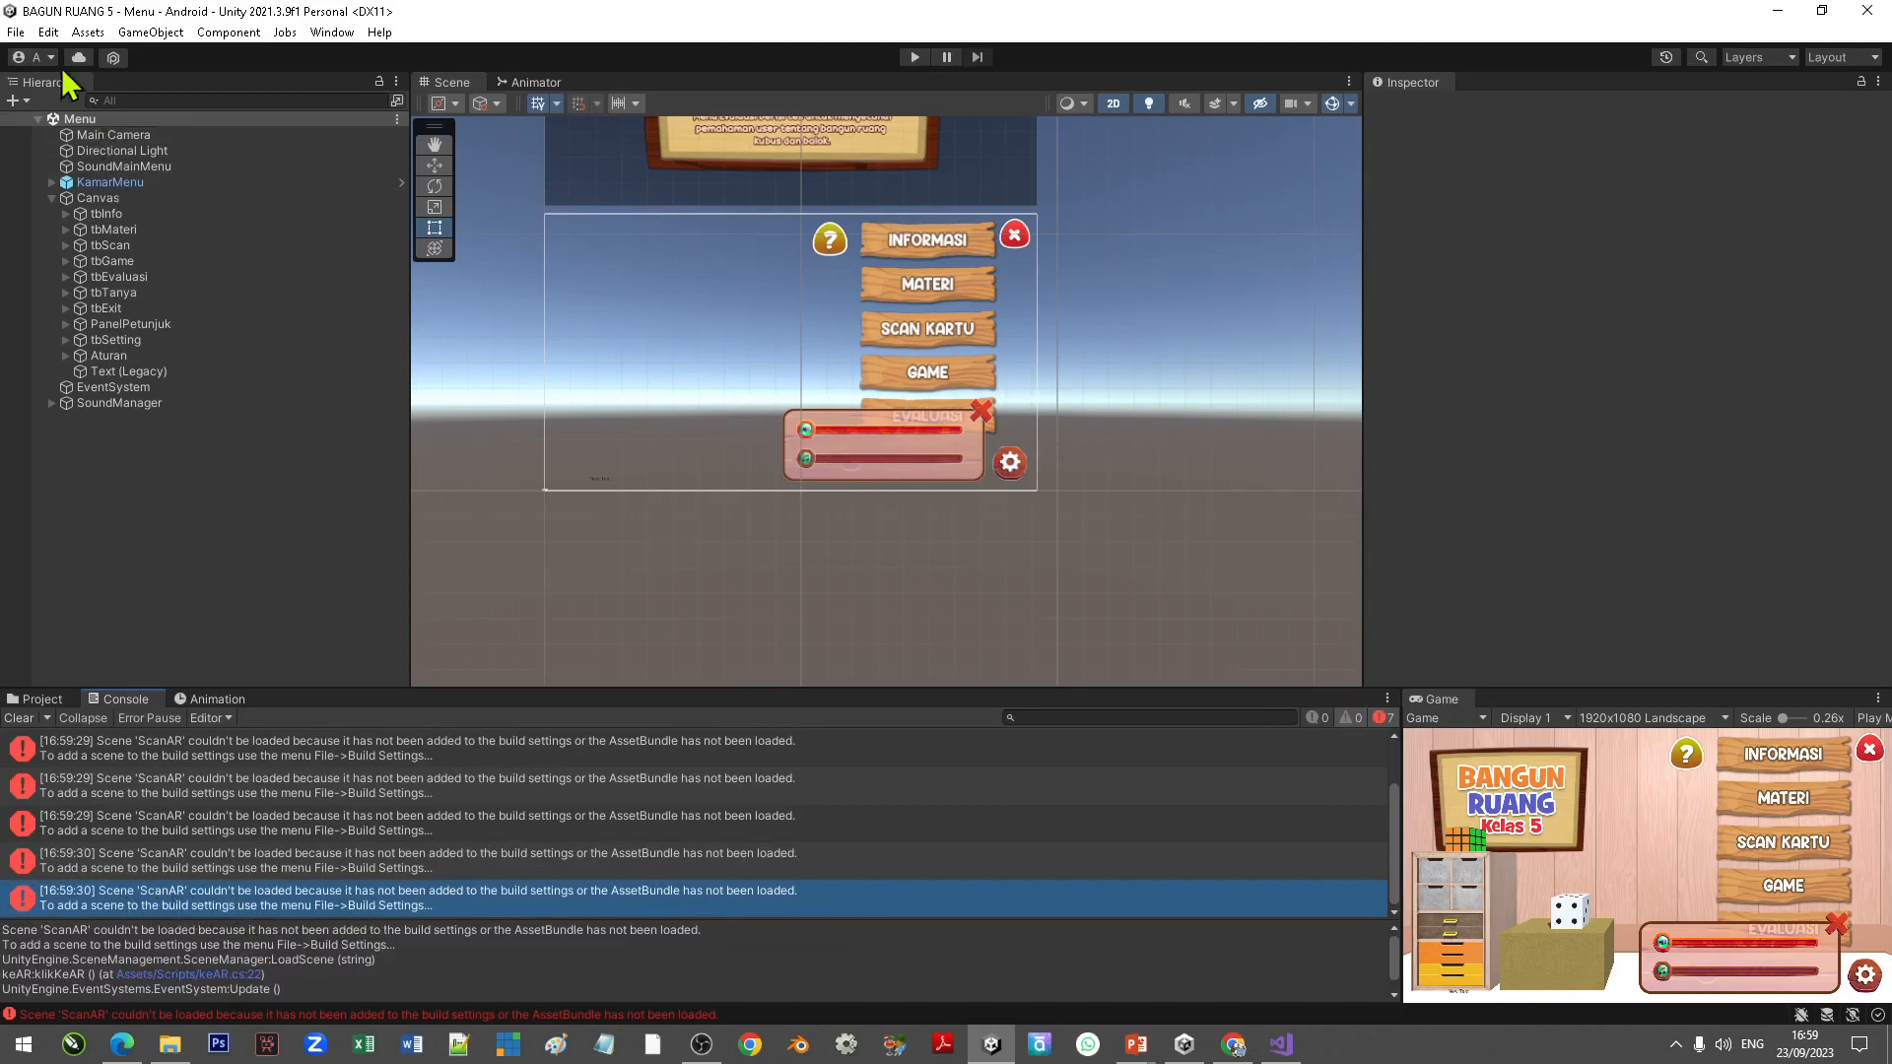
Step: Open Build Settings and remove the deleted Scenes/AR entry from Scenes In Build
{"action": "left_click", "coordinate": [16, 32]}
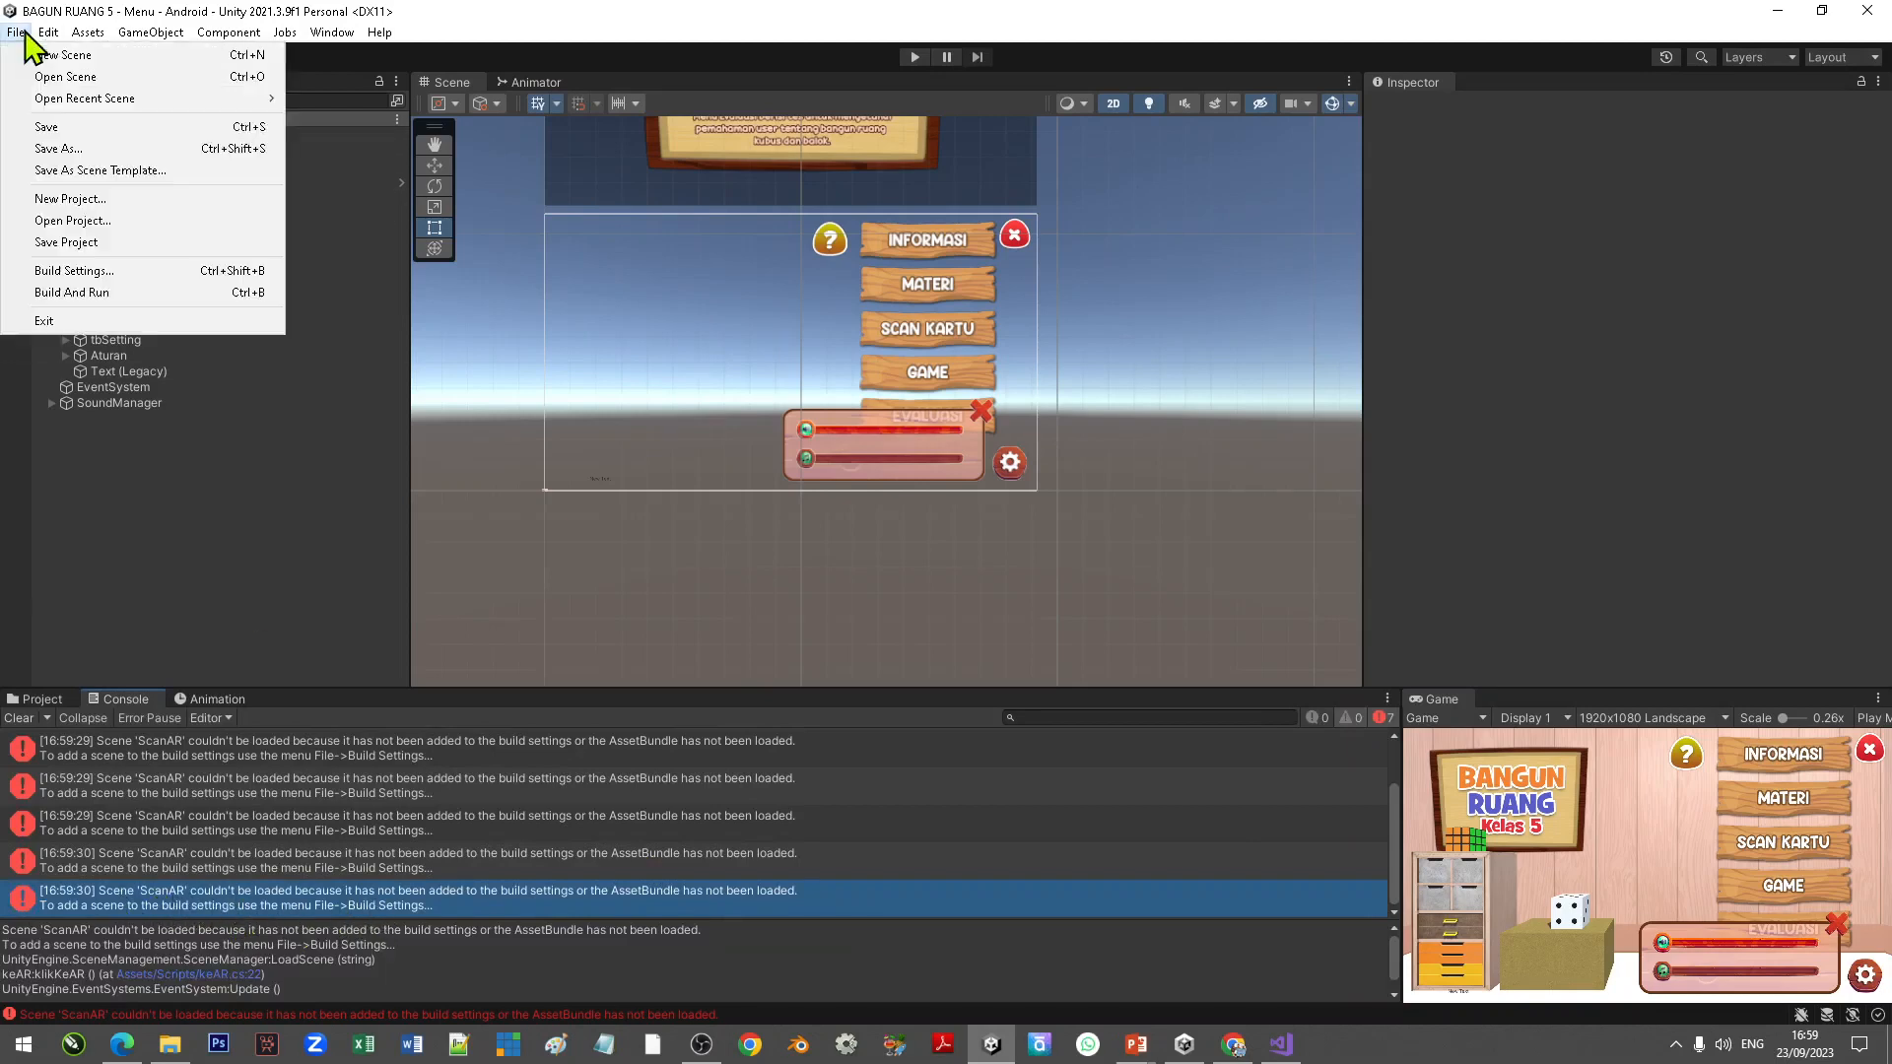
{"action": "left_click", "coordinate": [102, 272]}
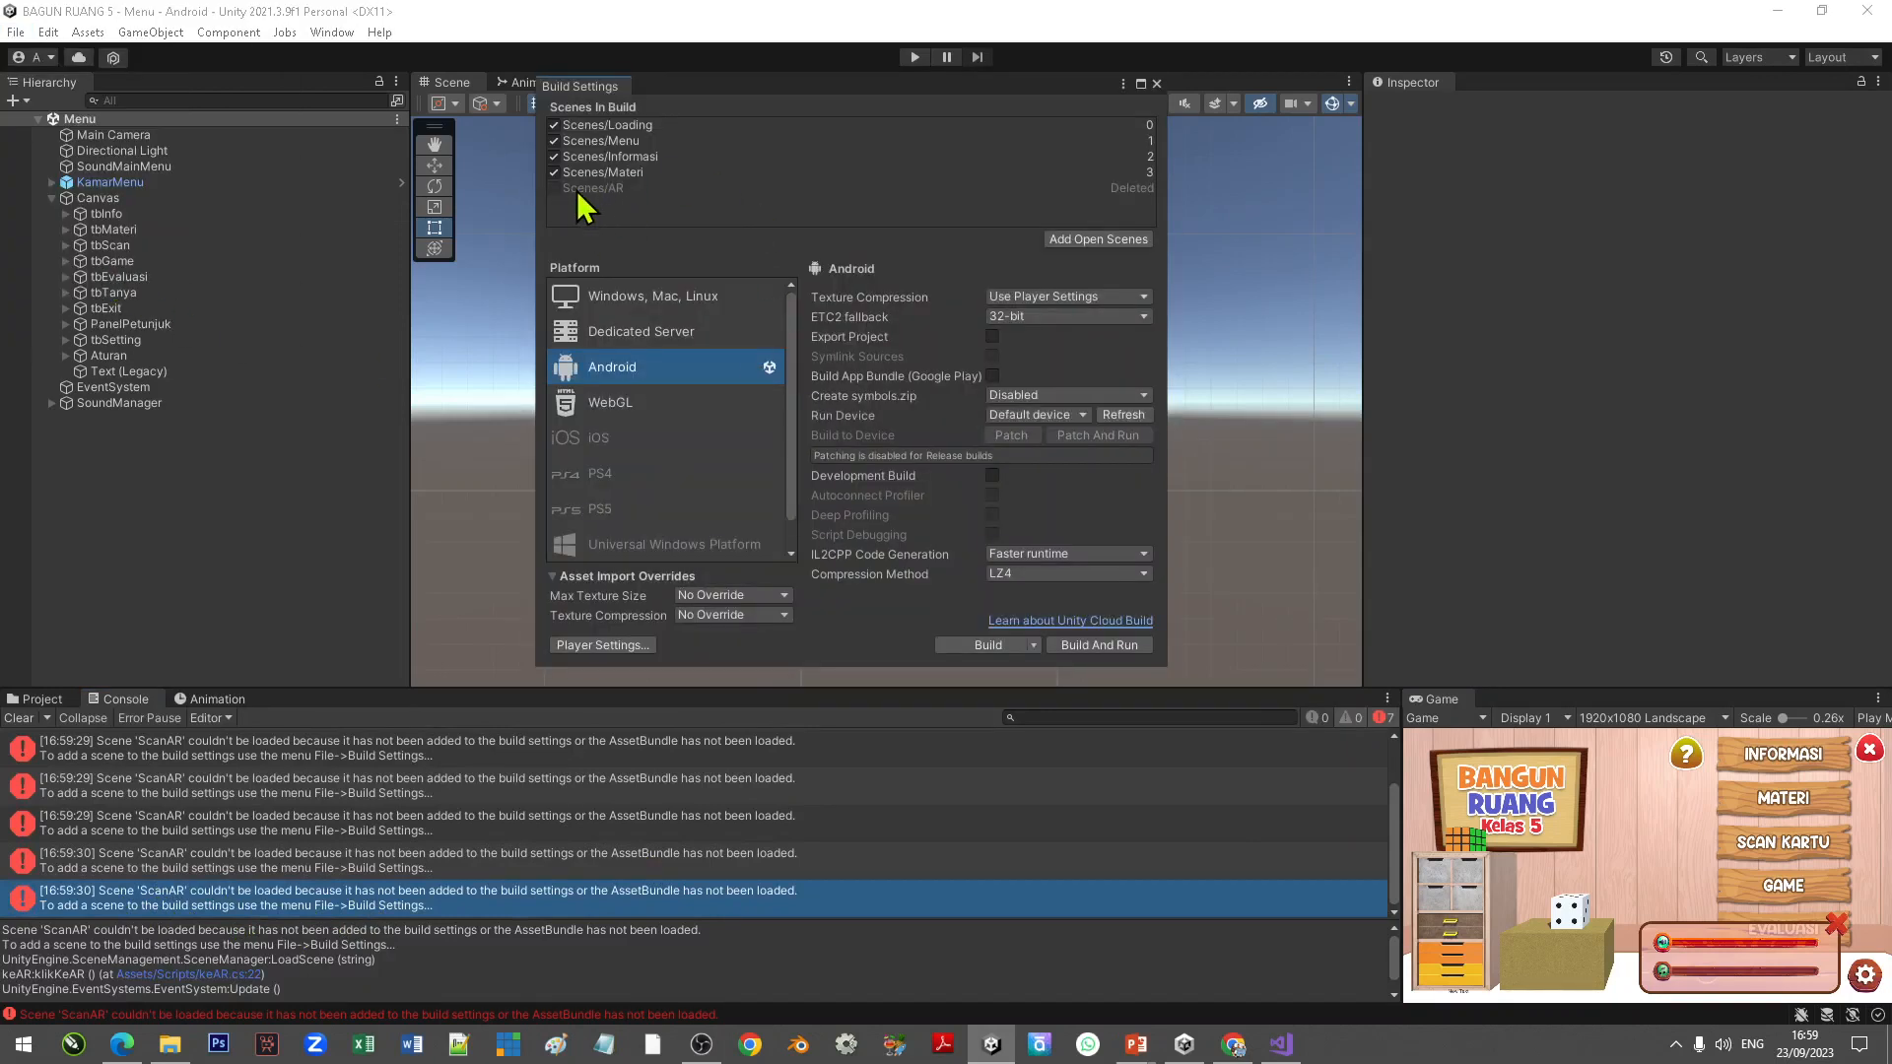
{"action": "left_click", "coordinate": [592, 189]}
{"action": "right_click", "coordinate": [588, 191]}
{"action": "left_click", "coordinate": [606, 201]}
Step: Add the ScanAR scene from the Scenes folder to Scenes In Build and close Build Settings
{"action": "left_click", "coordinate": [49, 700]}
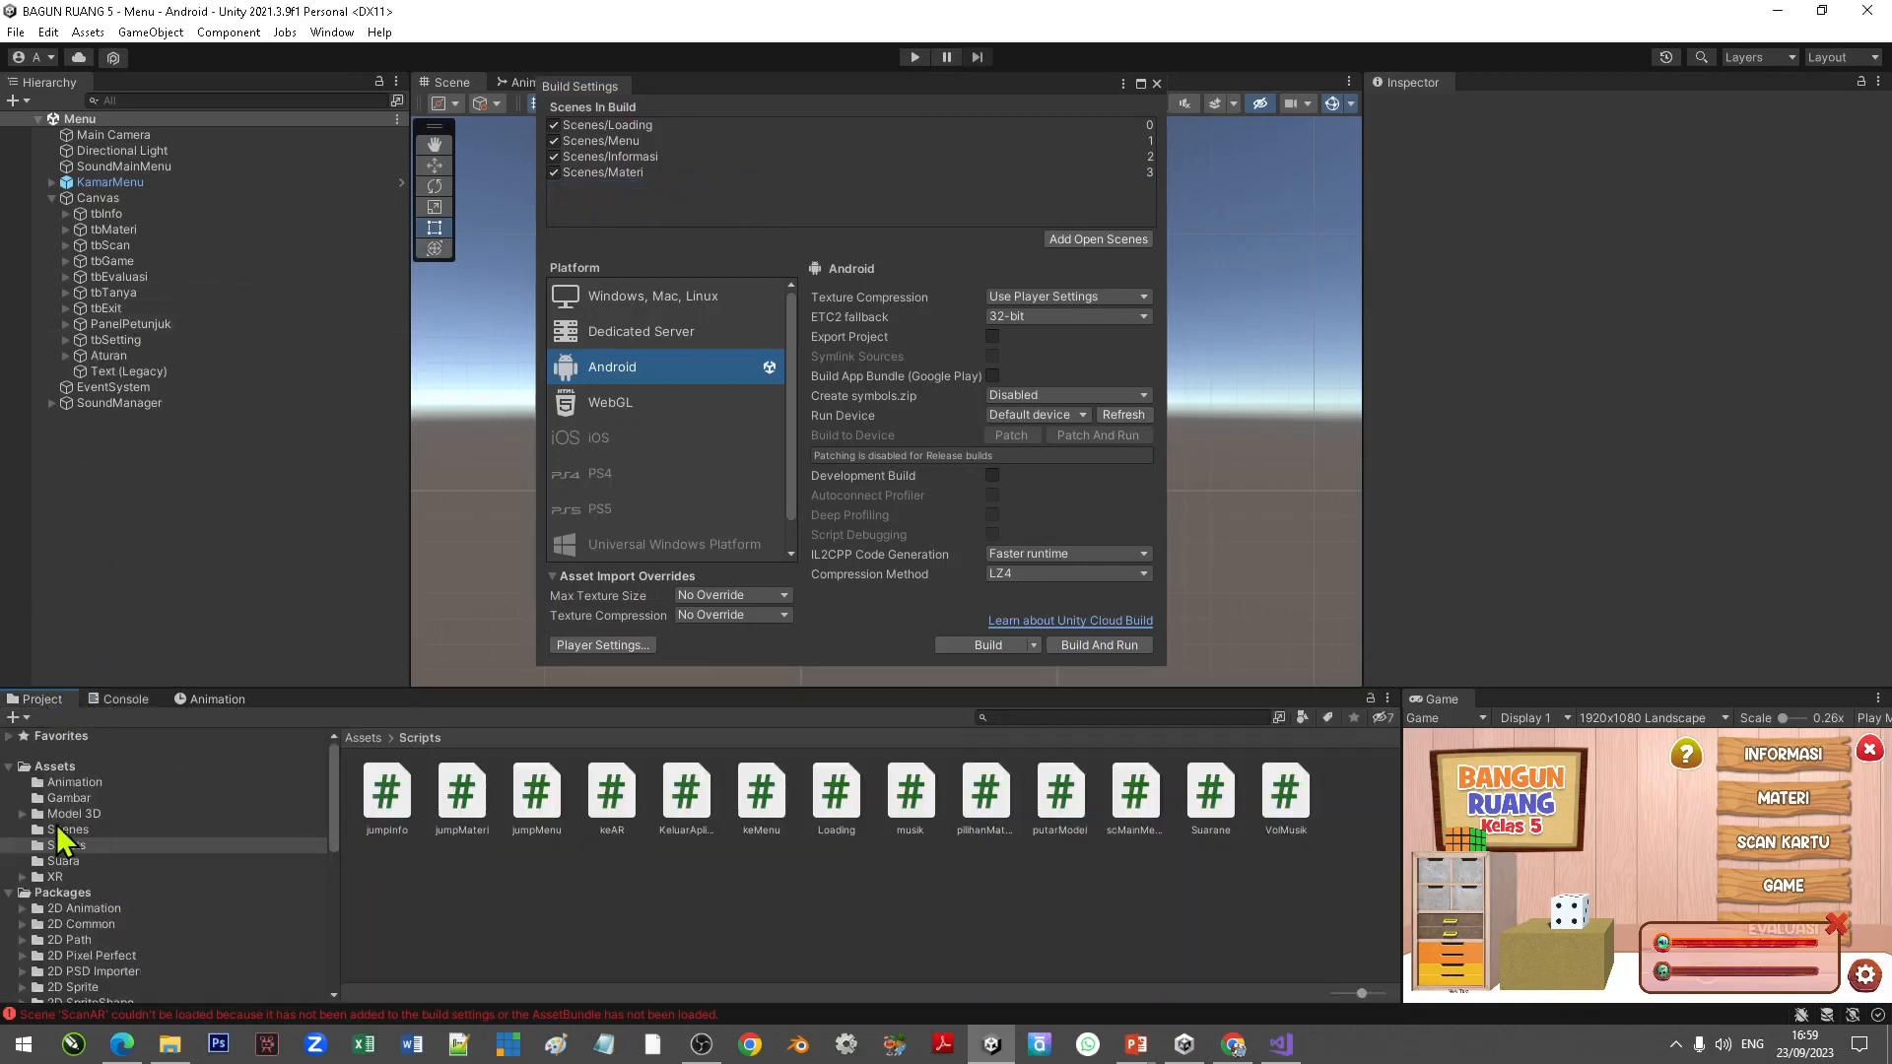
{"action": "left_click", "coordinate": [67, 831]}
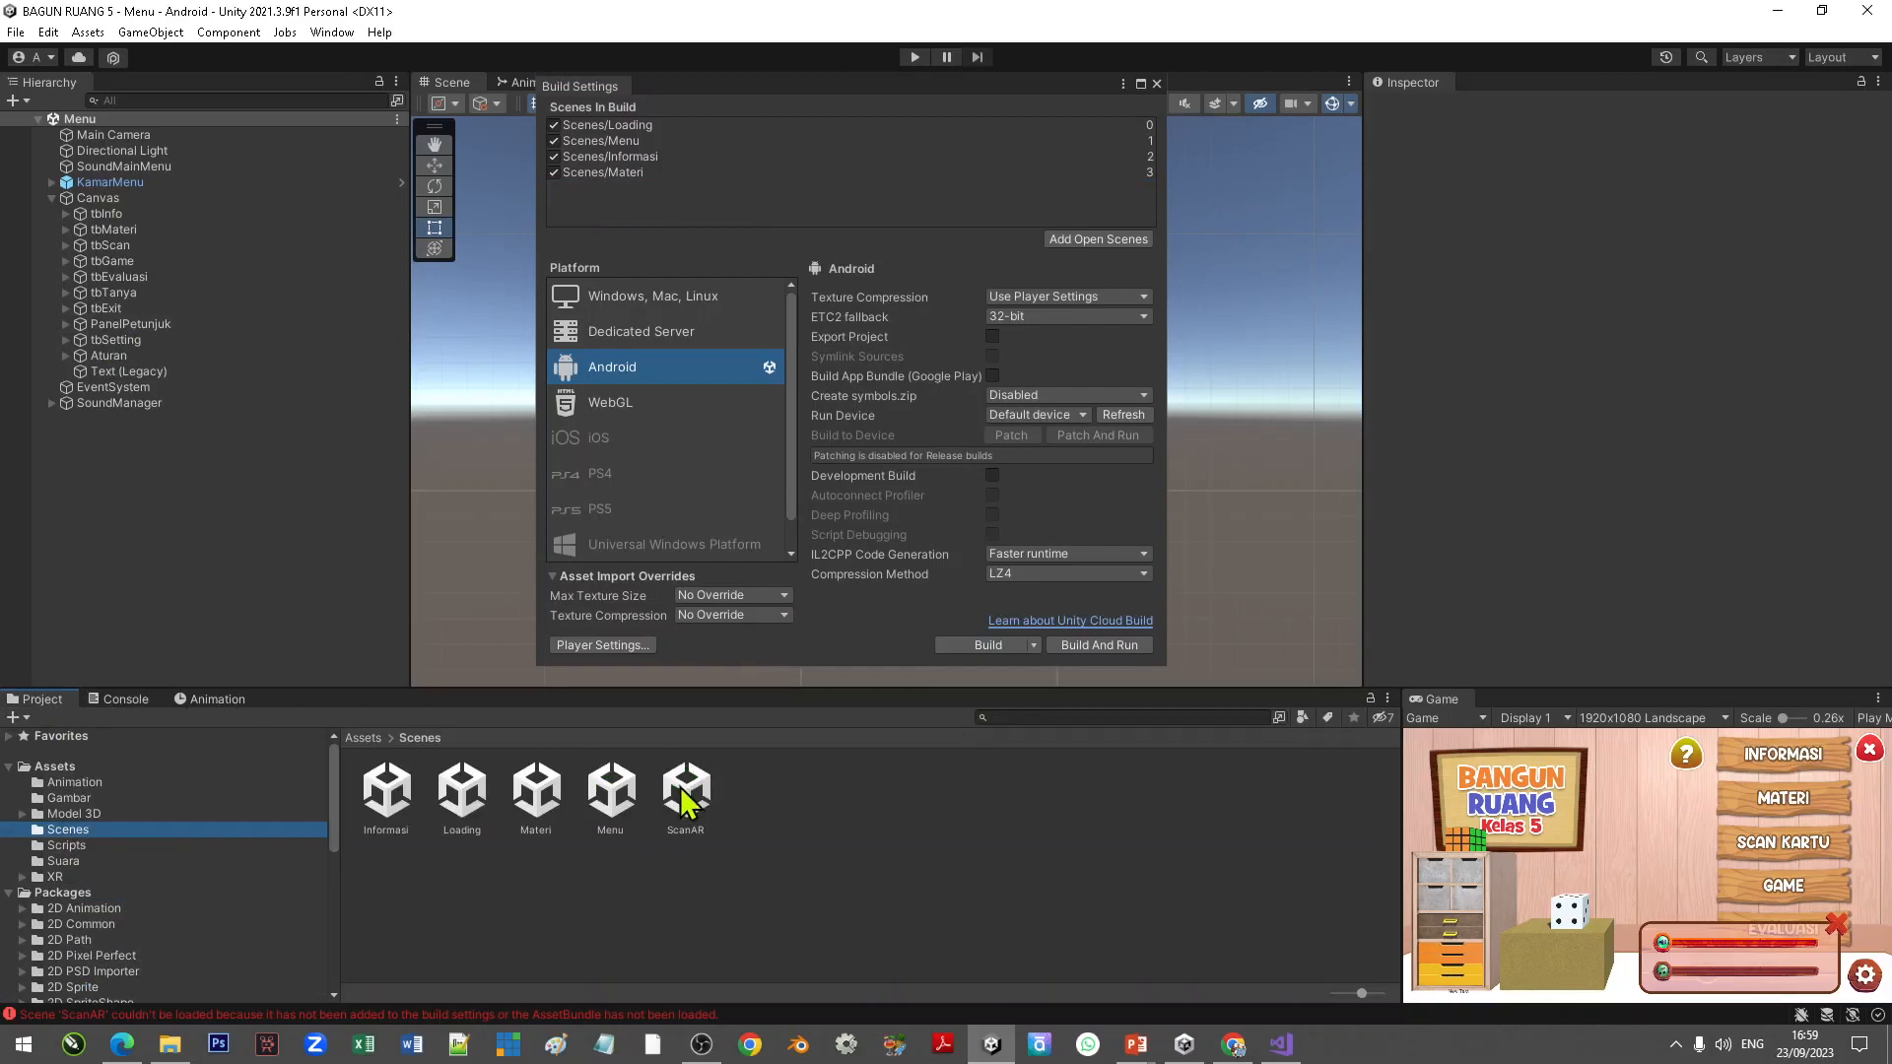
{"action": "left_click_drag", "start_coordinate": [687, 790], "coordinate": [757, 209]}
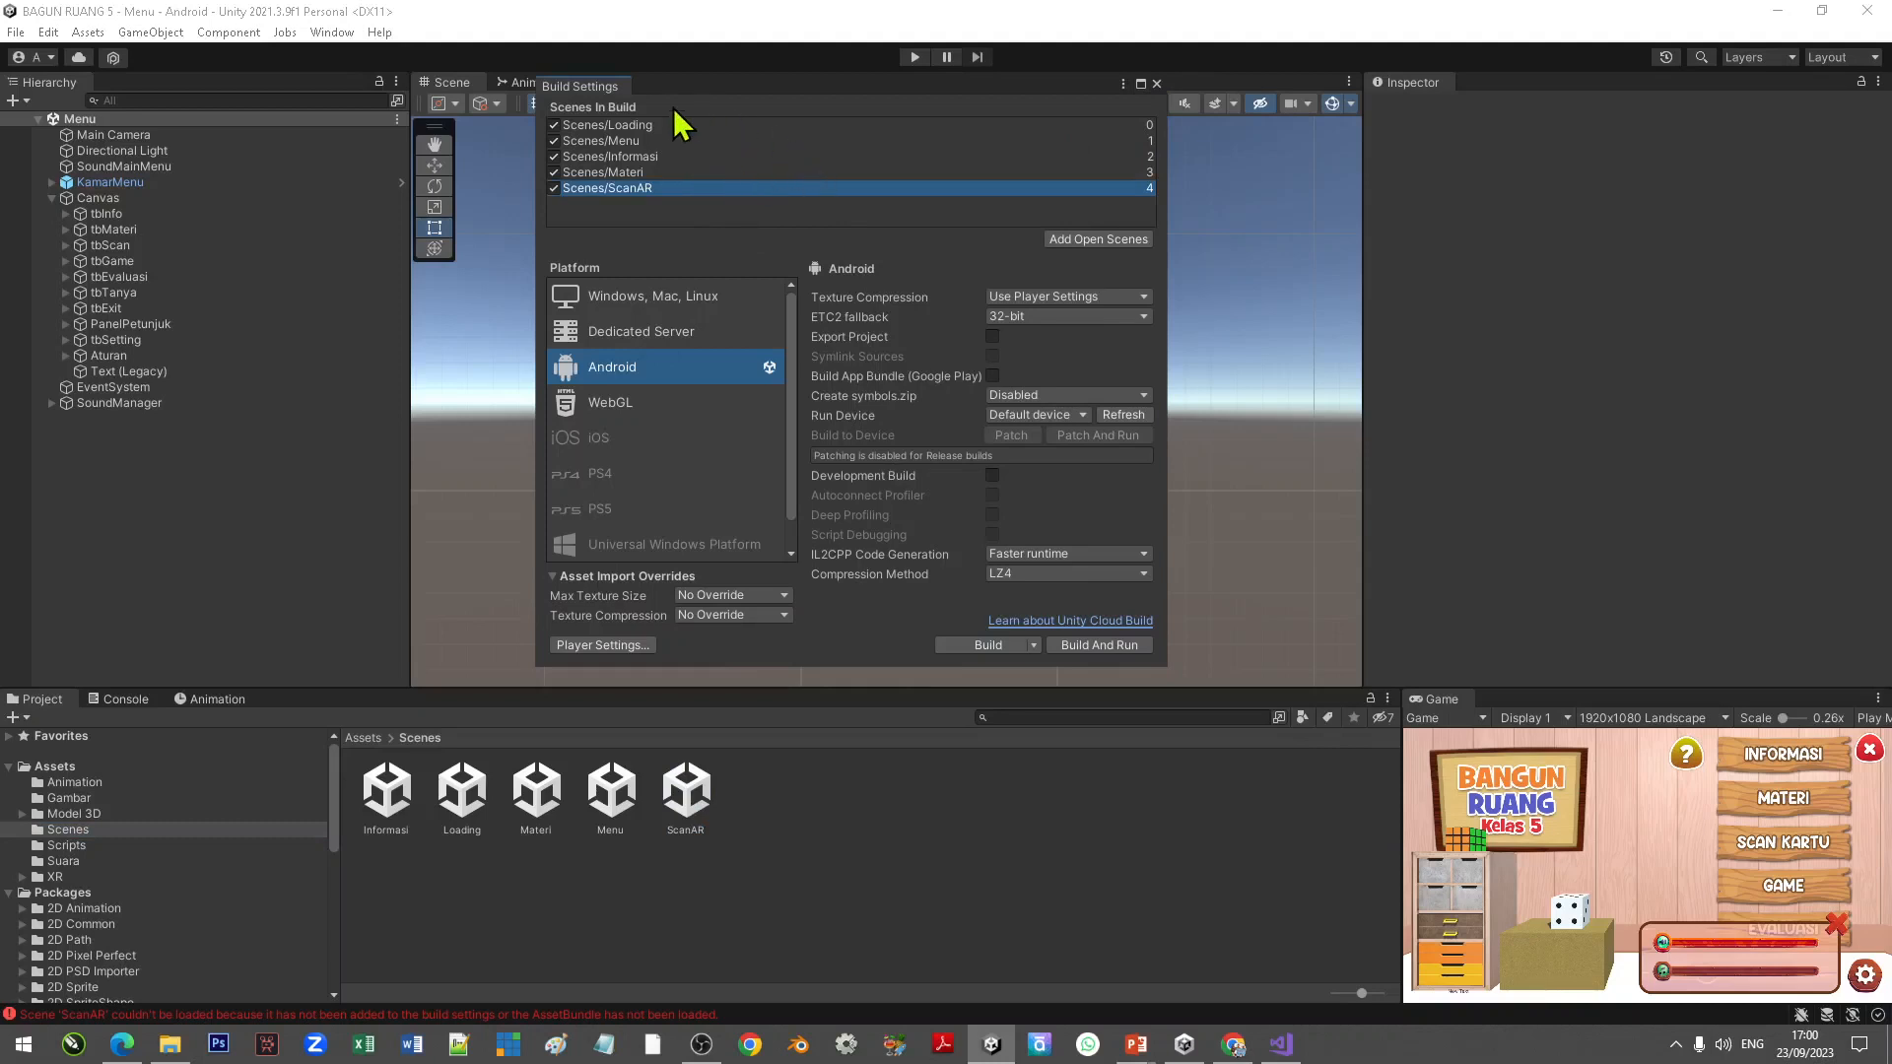
{"action": "left_click", "coordinate": [1157, 84]}
Step: Test in Play mode that Scan Kartu opens ScanAR and the Home button returns to Menu
{"action": "left_click", "coordinate": [915, 57]}
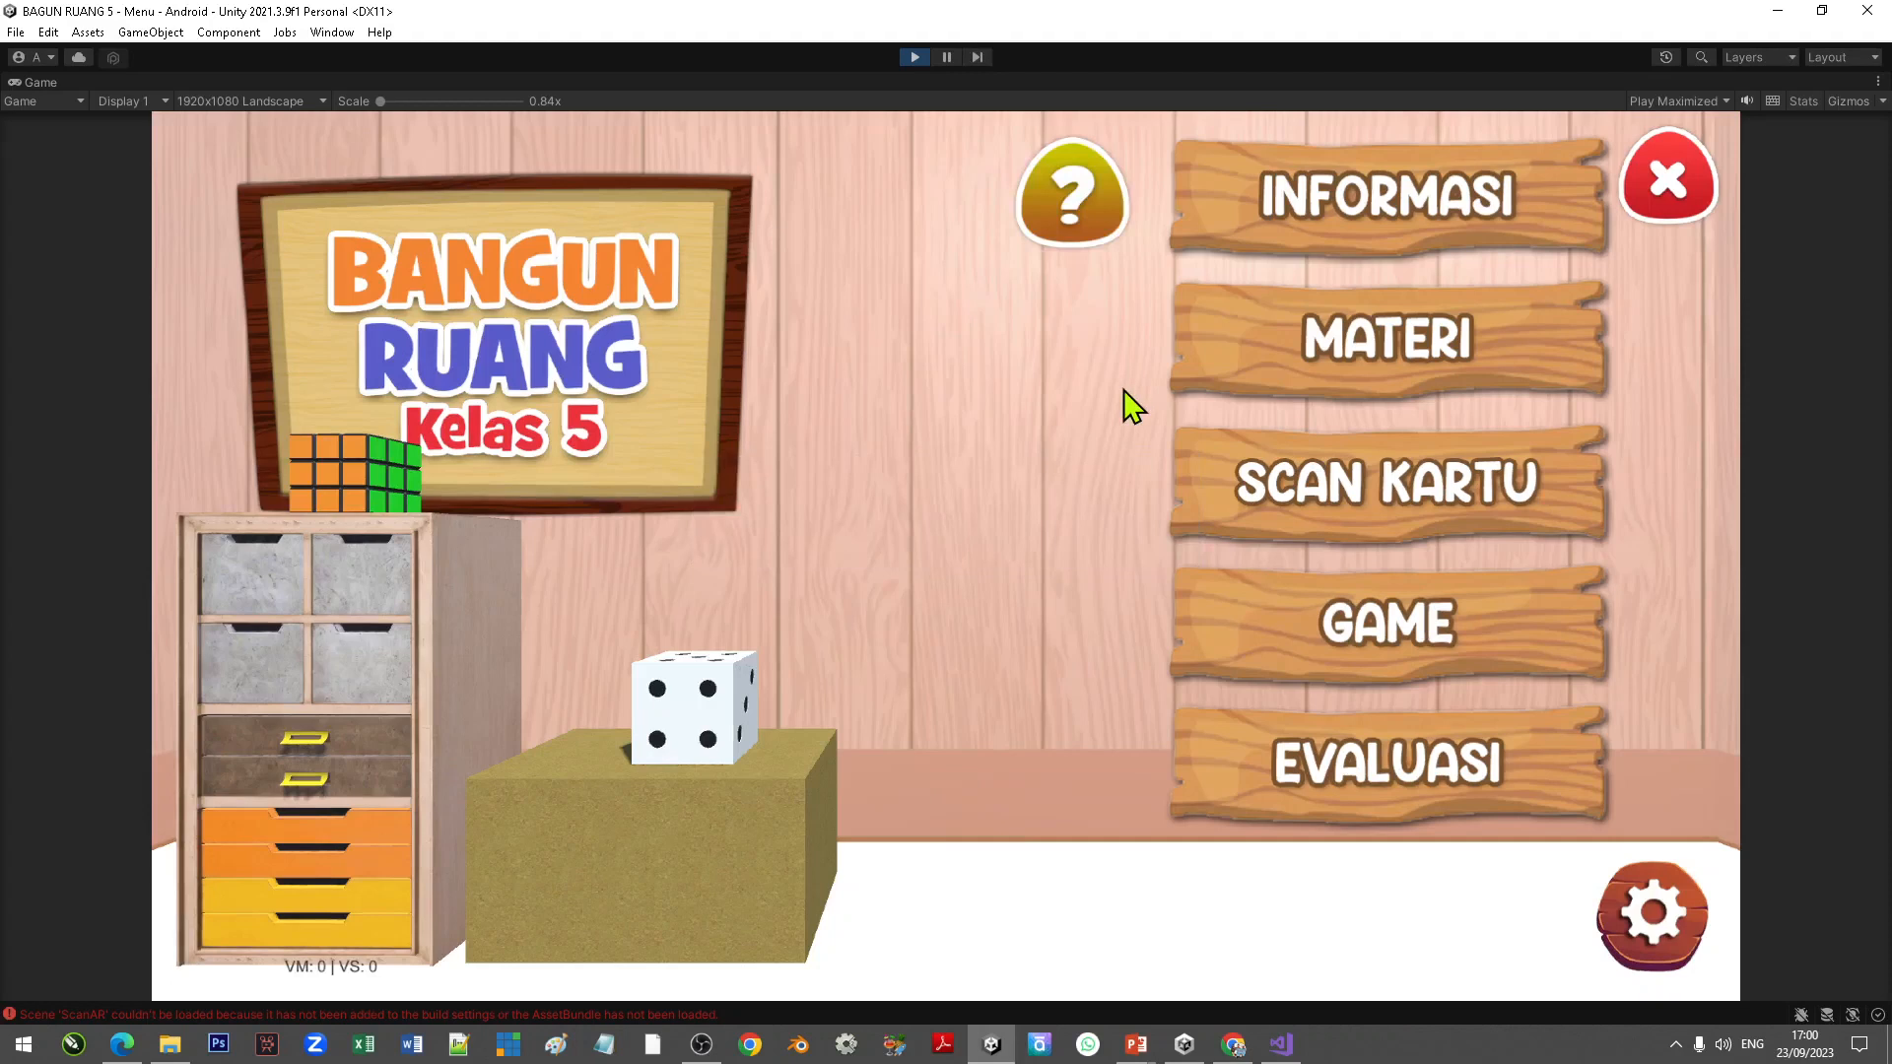
{"action": "left_click", "coordinate": [1398, 494]}
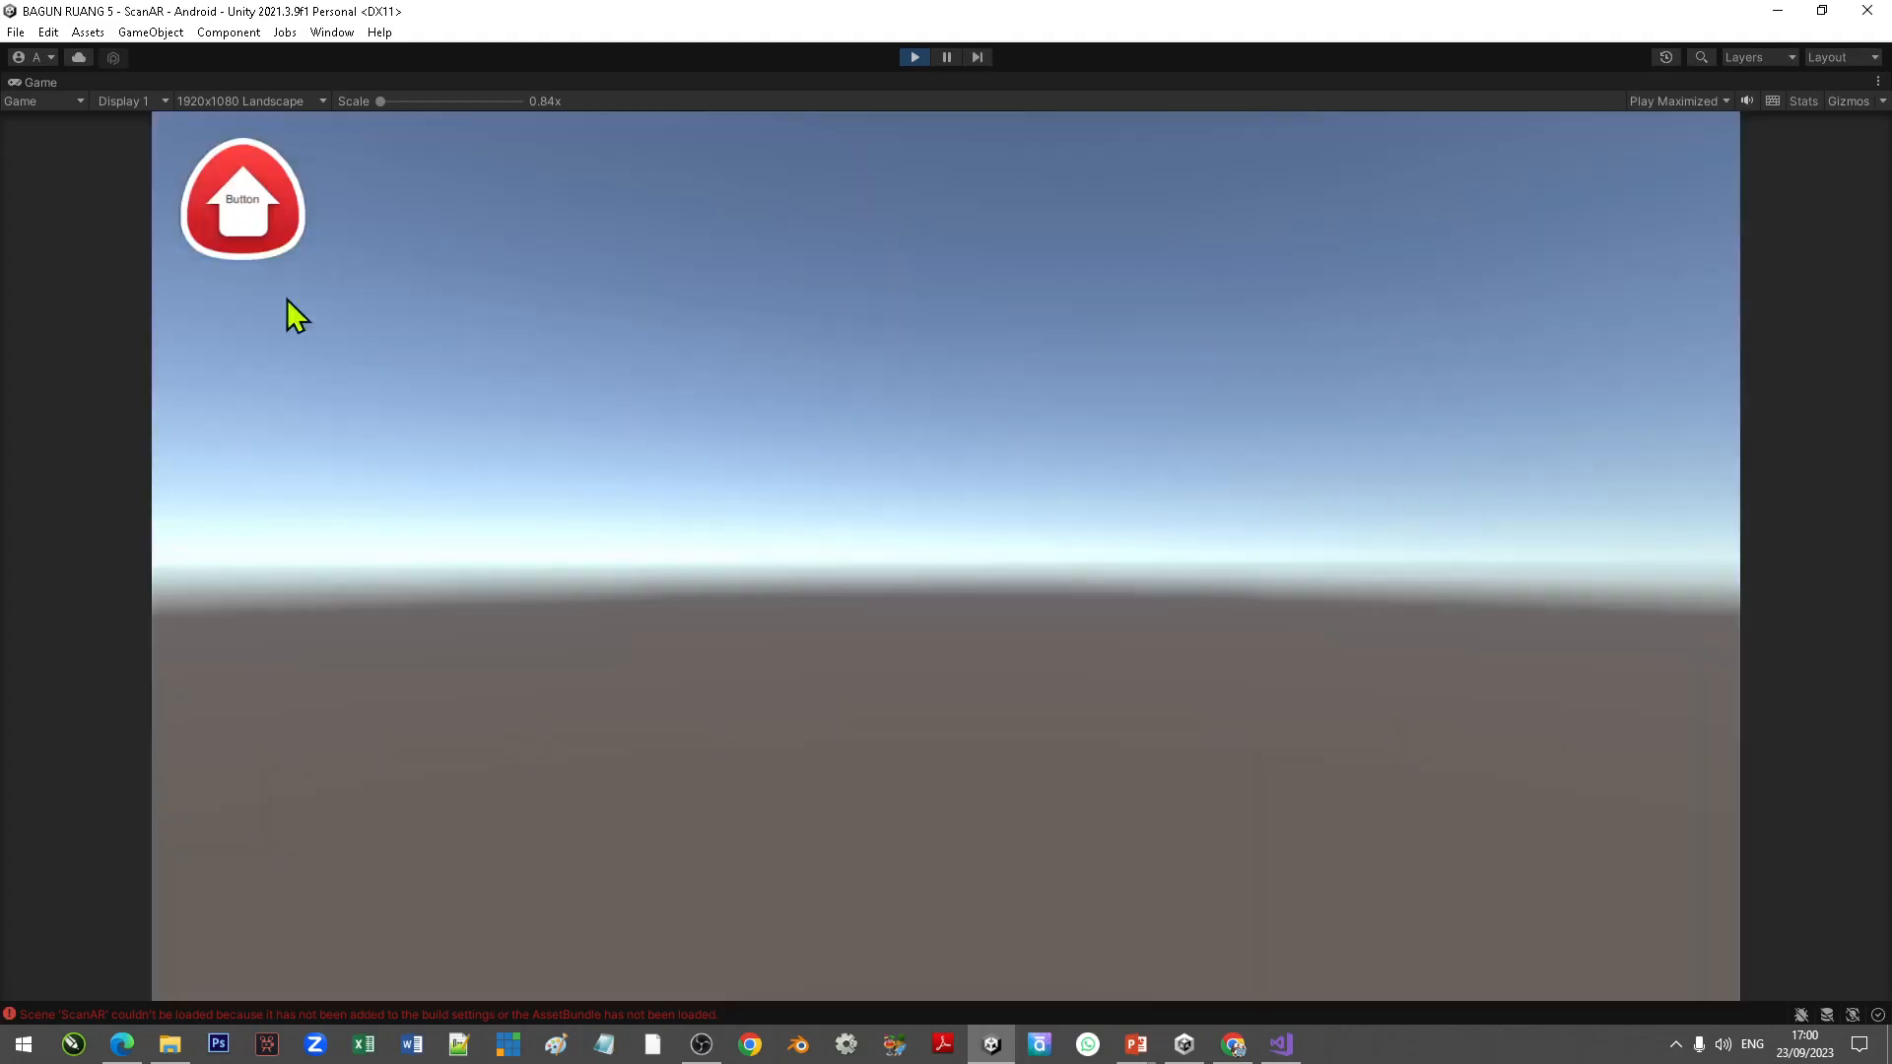
{"action": "left_click", "coordinate": [243, 222]}
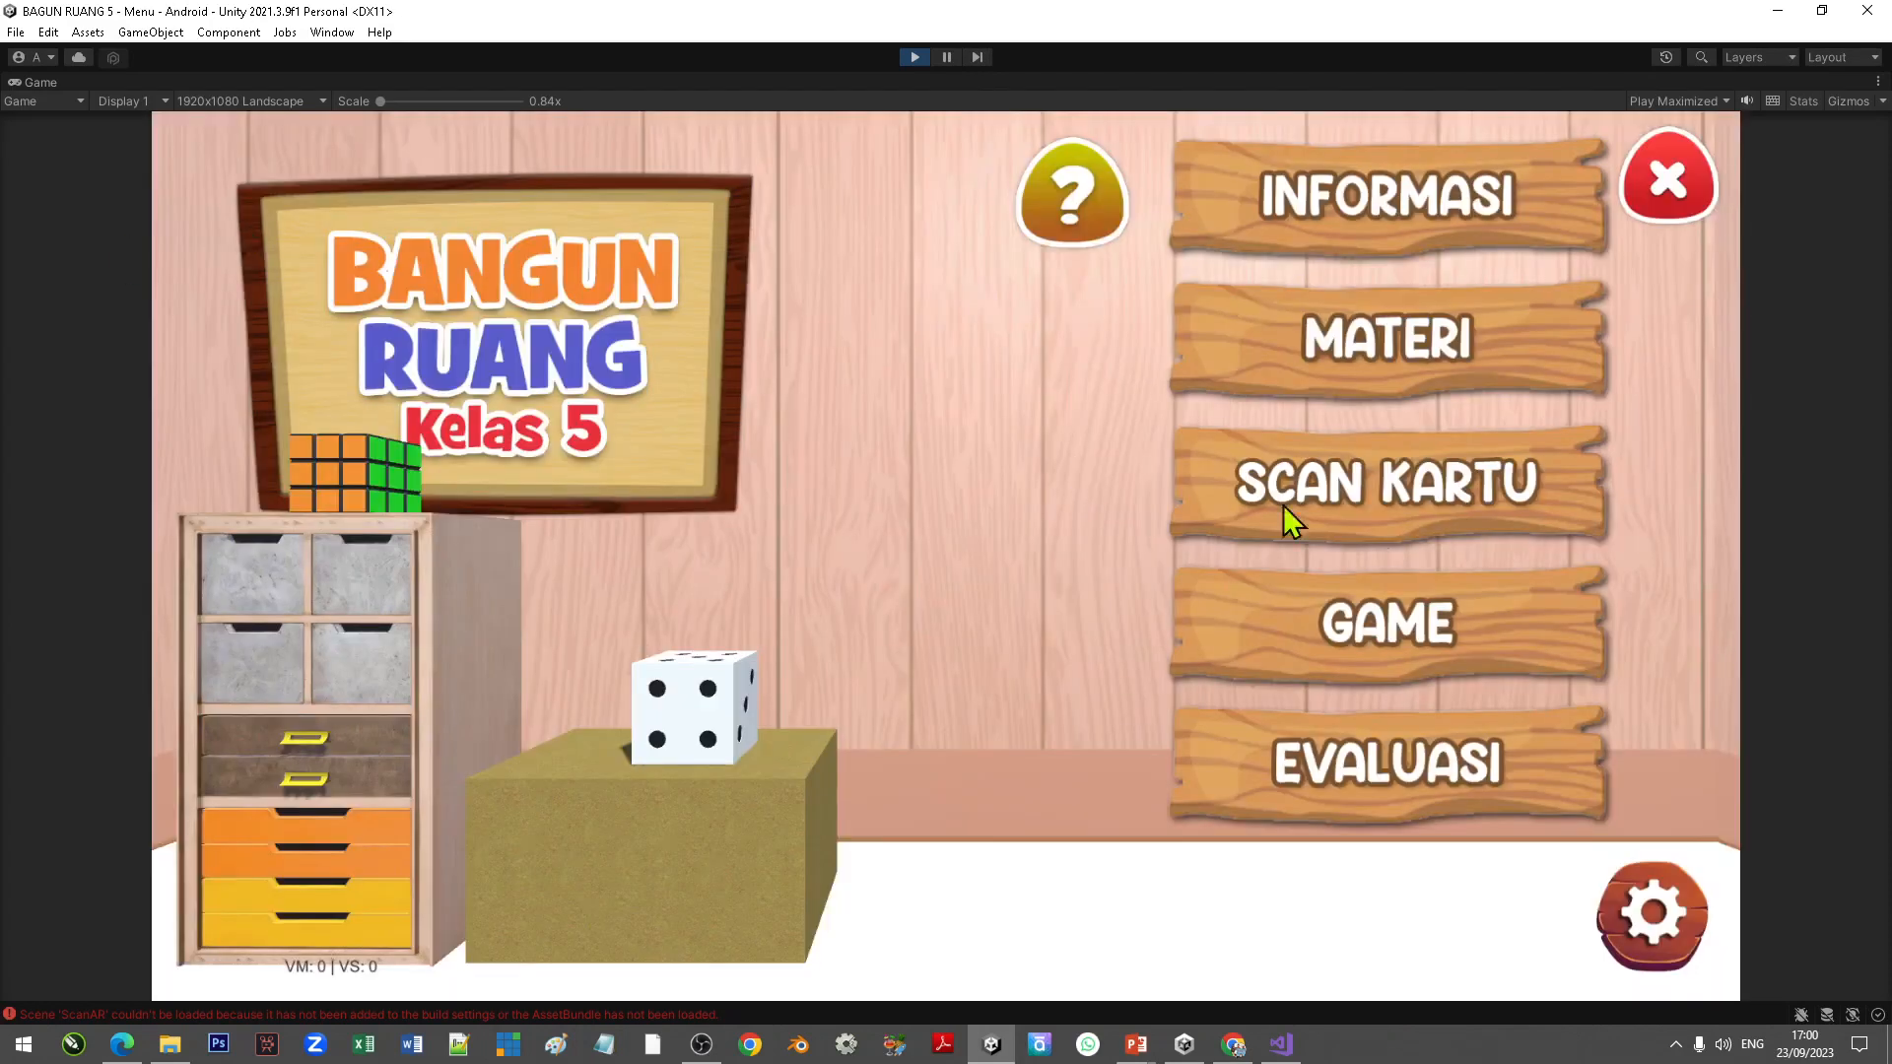
{"action": "left_click", "coordinate": [1438, 523]}
{"action": "left_click", "coordinate": [245, 219]}
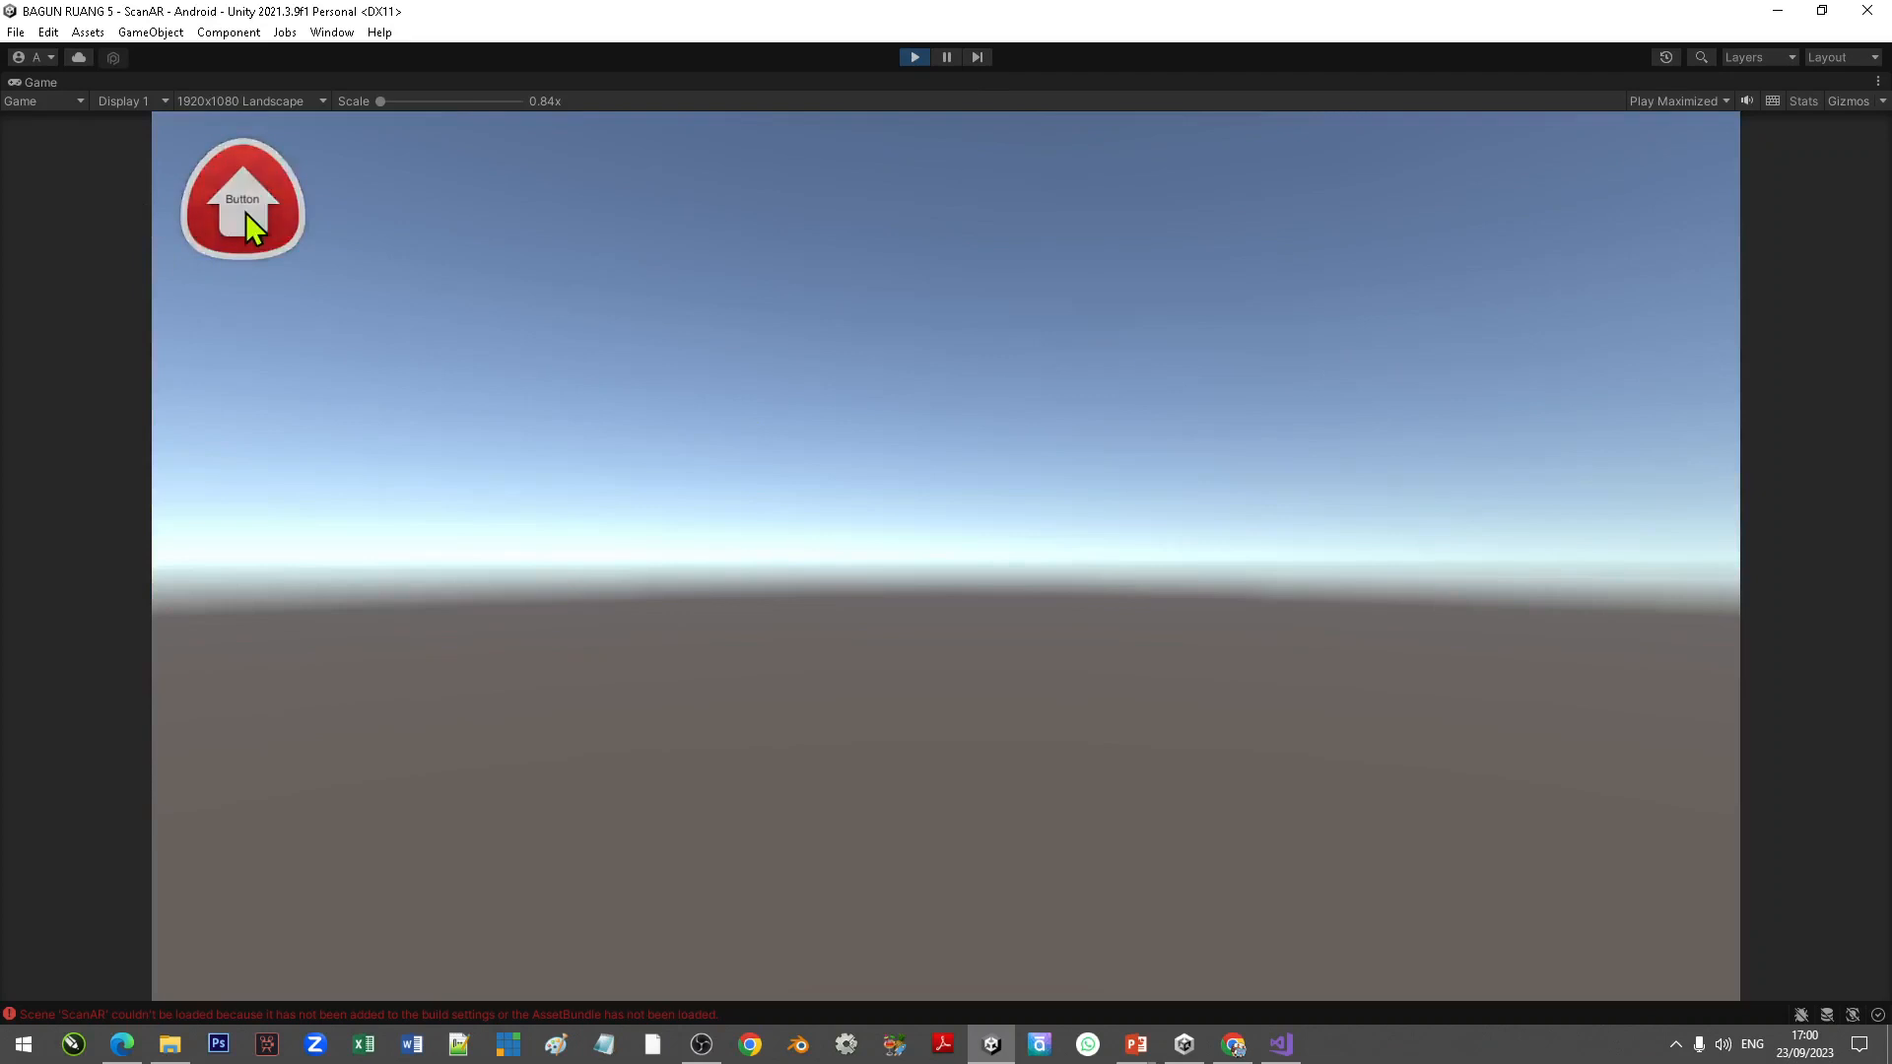
{"action": "left_click", "coordinate": [915, 57]}
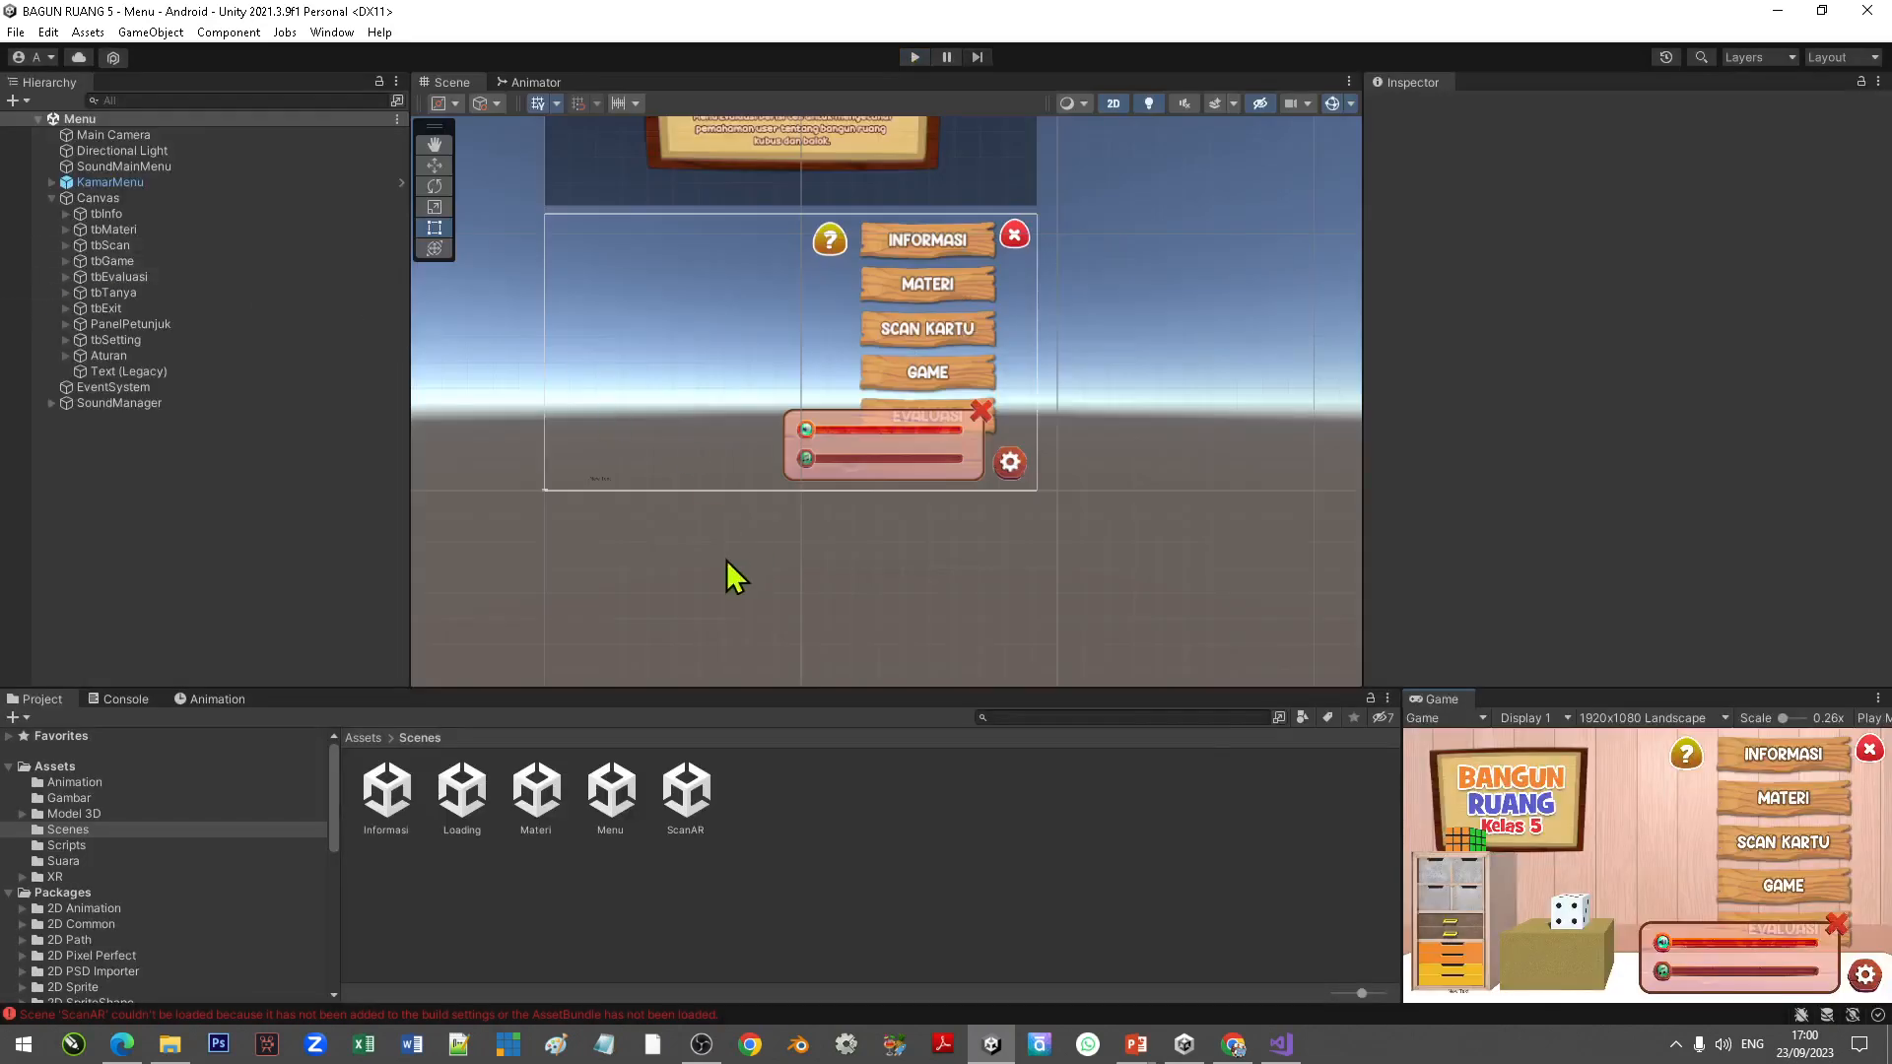
Step: Open the ScanAR scene and clear the "Button" label text of tbHome's Text (Legacy)
{"action": "right_click", "coordinate": [695, 800]}
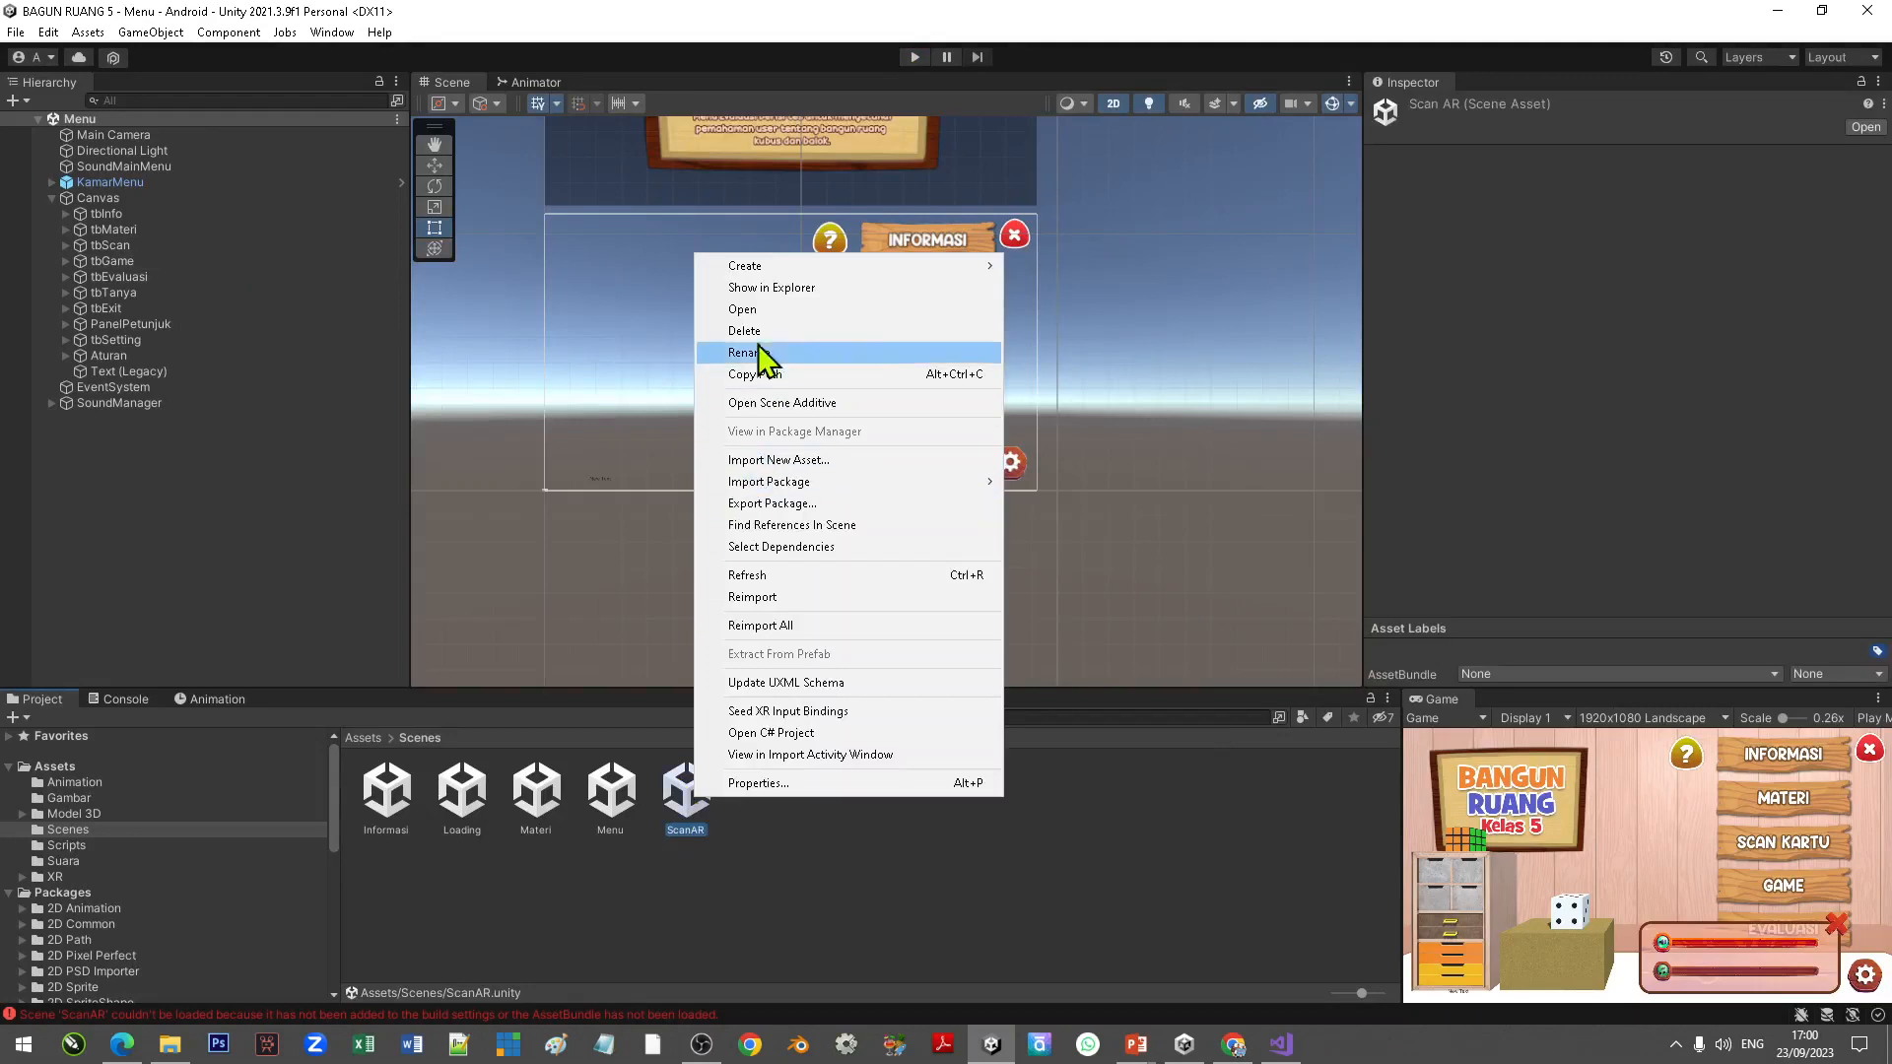
{"action": "left_click", "coordinate": [749, 312]}
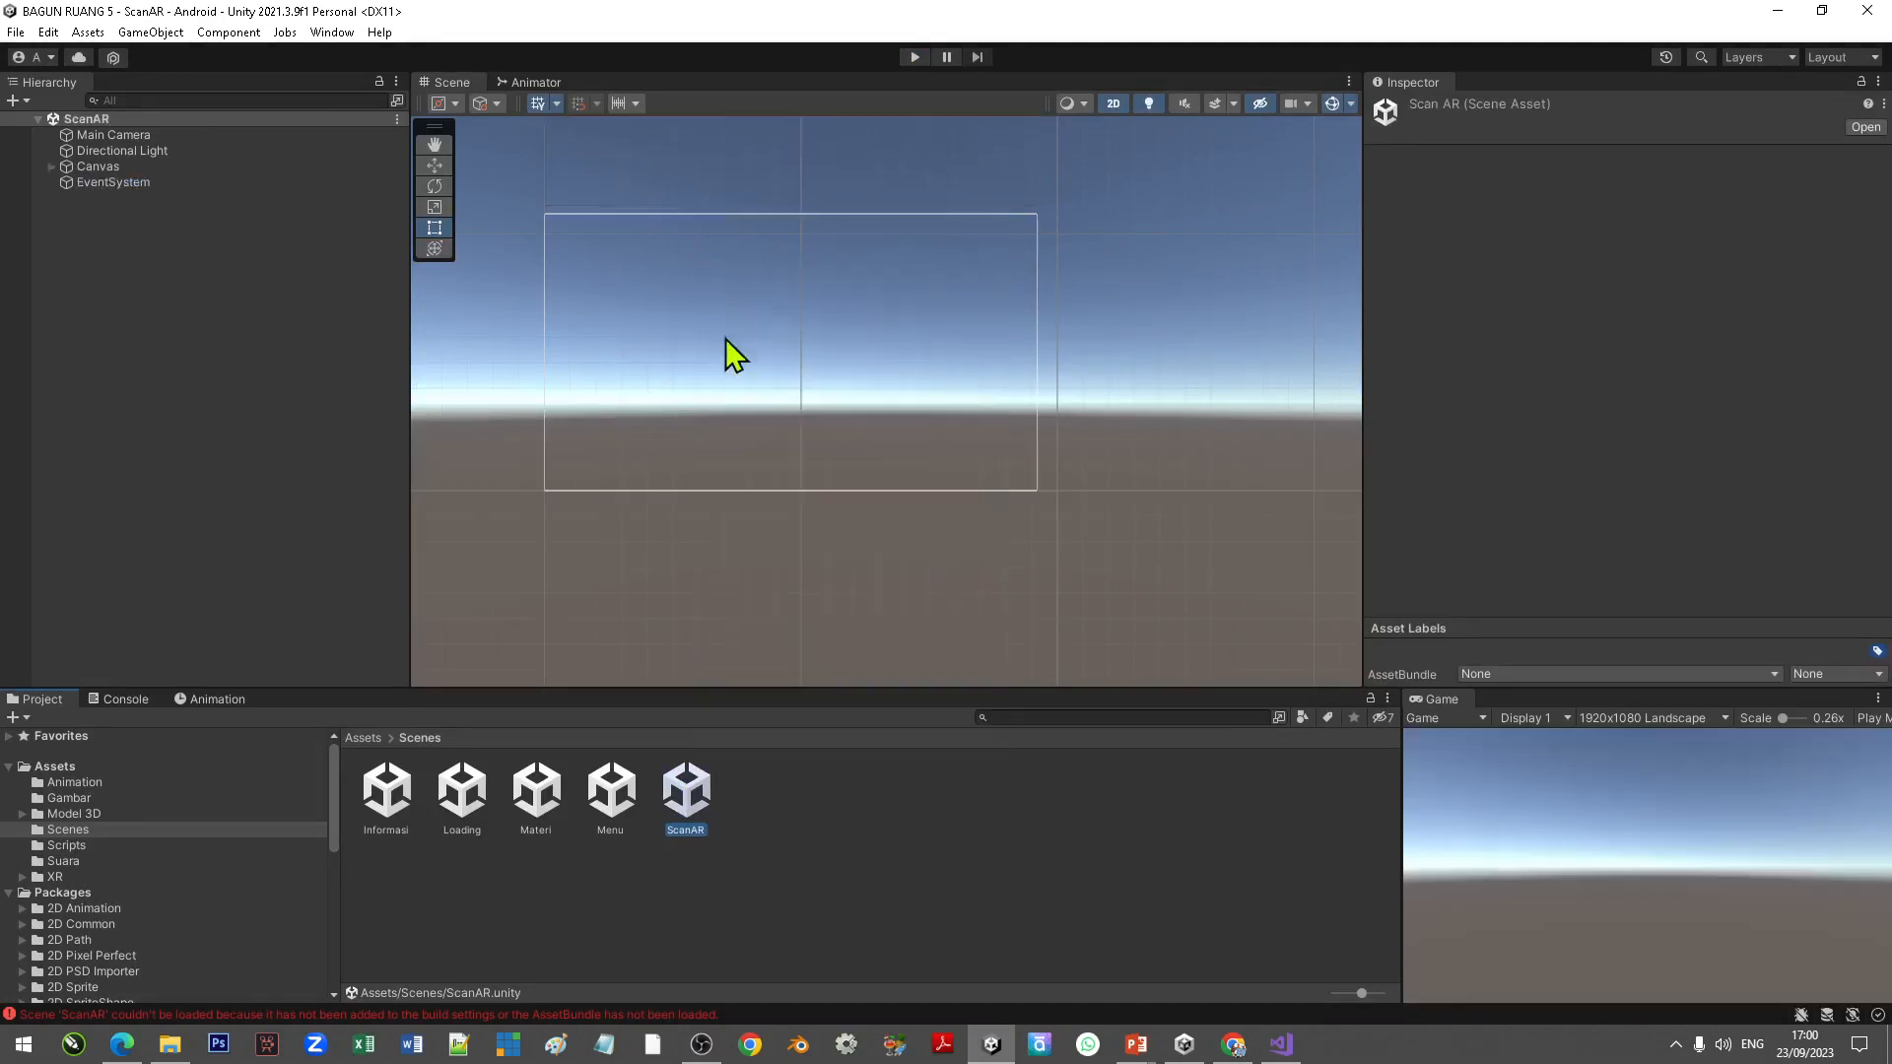
{"action": "scroll", "coordinate": [562, 237], "scroll_direction": "up", "scroll_amount": 6}
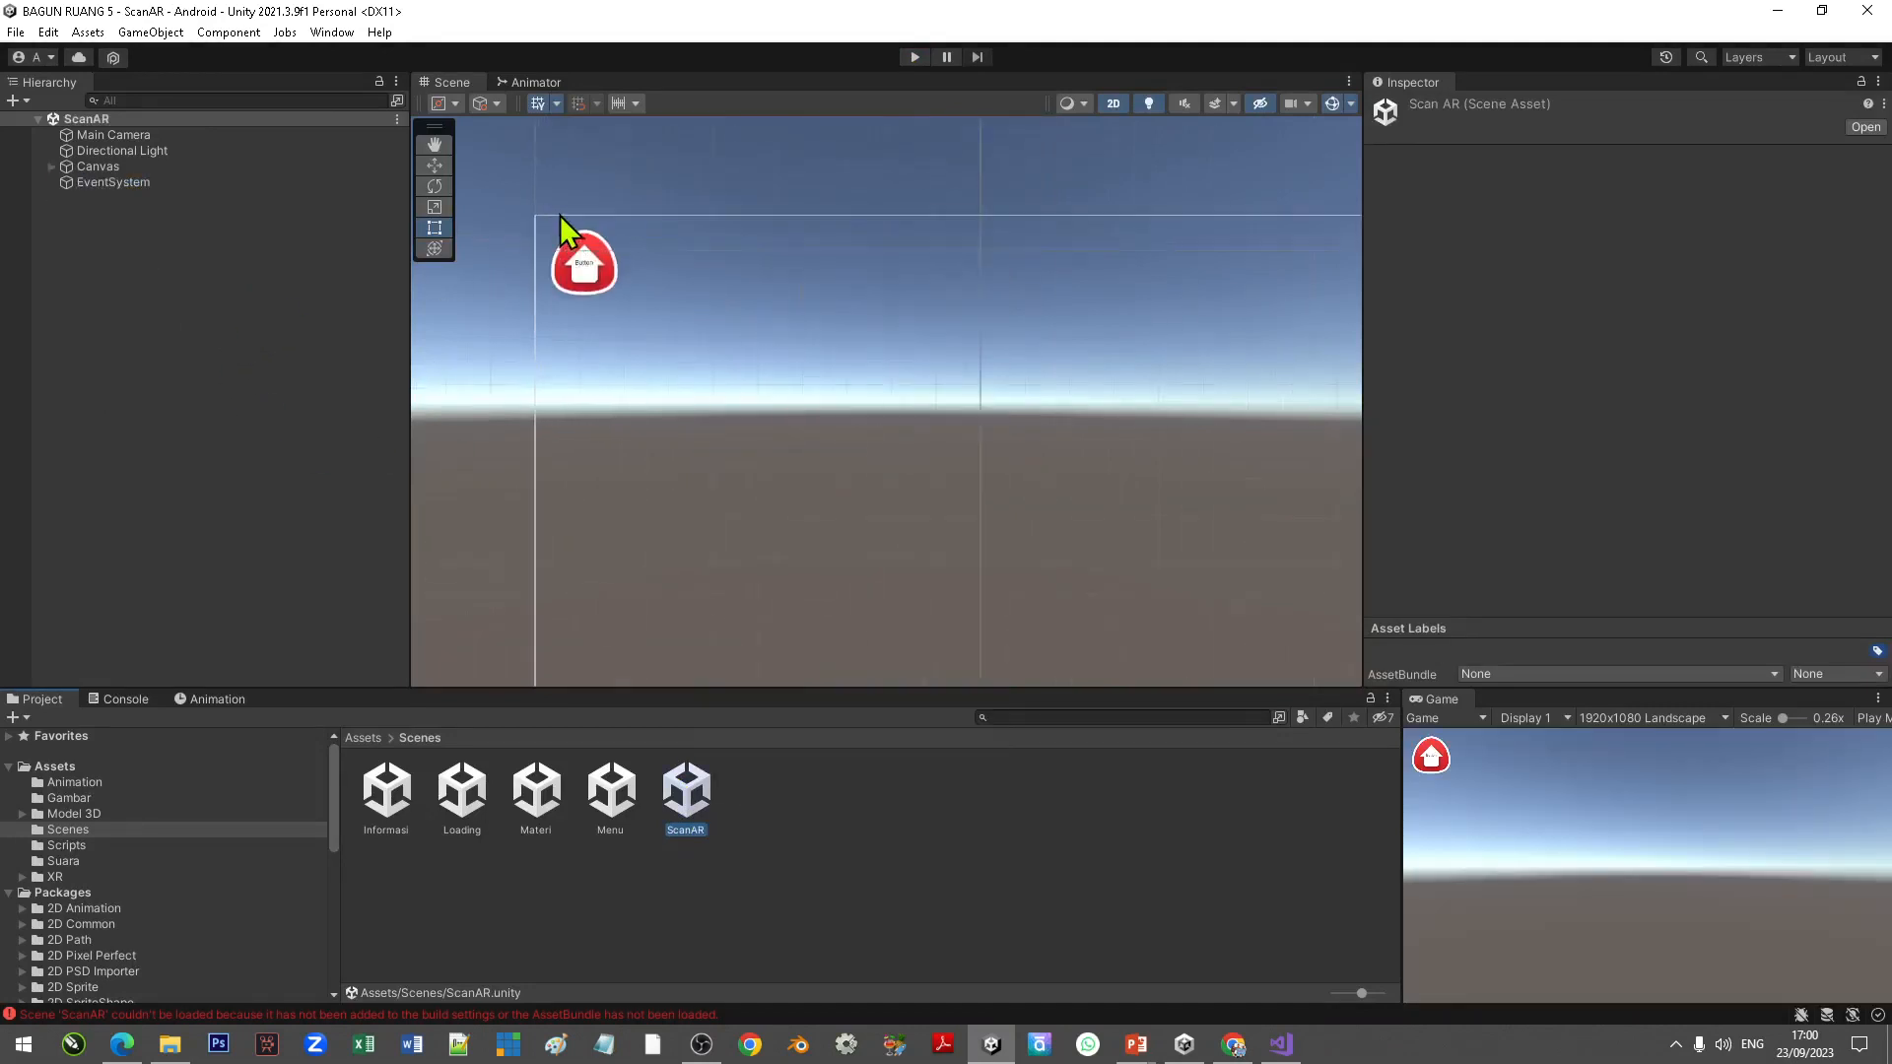
{"action": "left_click", "coordinate": [52, 166]}
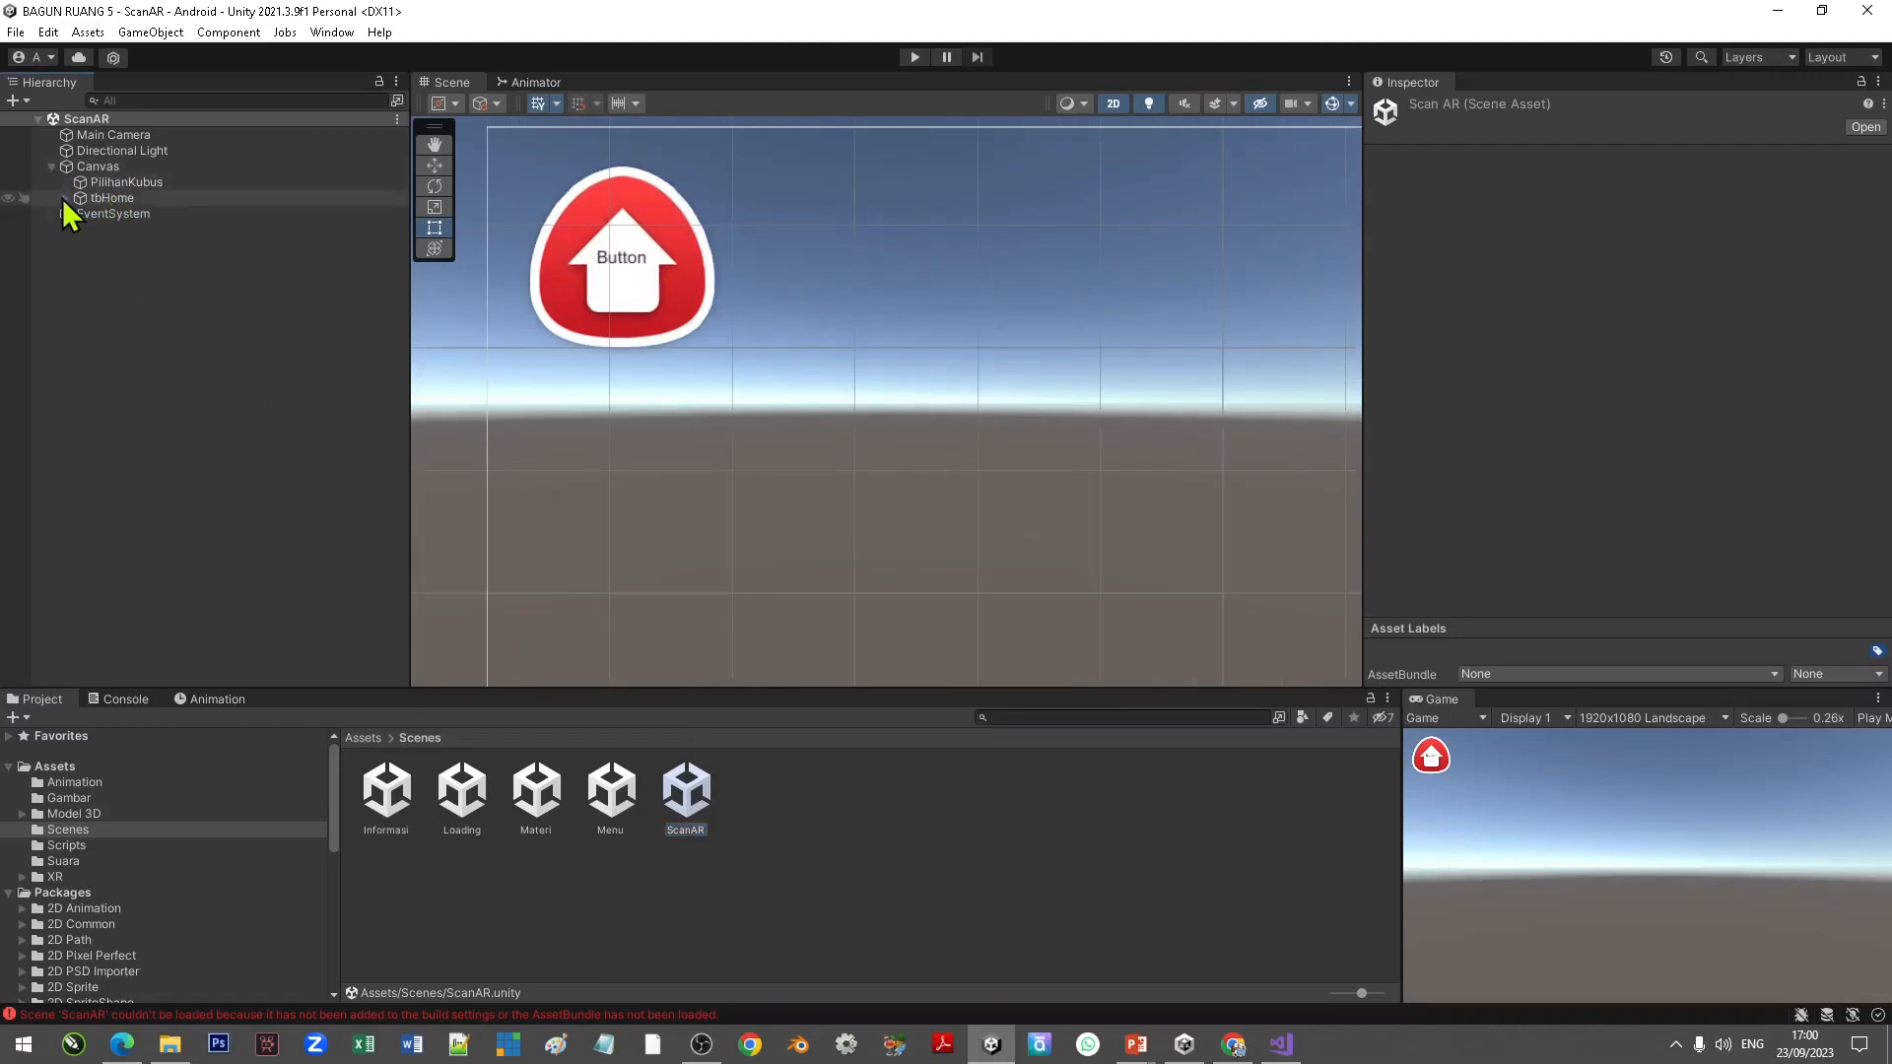
{"action": "left_click", "coordinate": [65, 198]}
{"action": "left_click", "coordinate": [118, 214]}
{"action": "left_click", "coordinate": [1453, 451]}
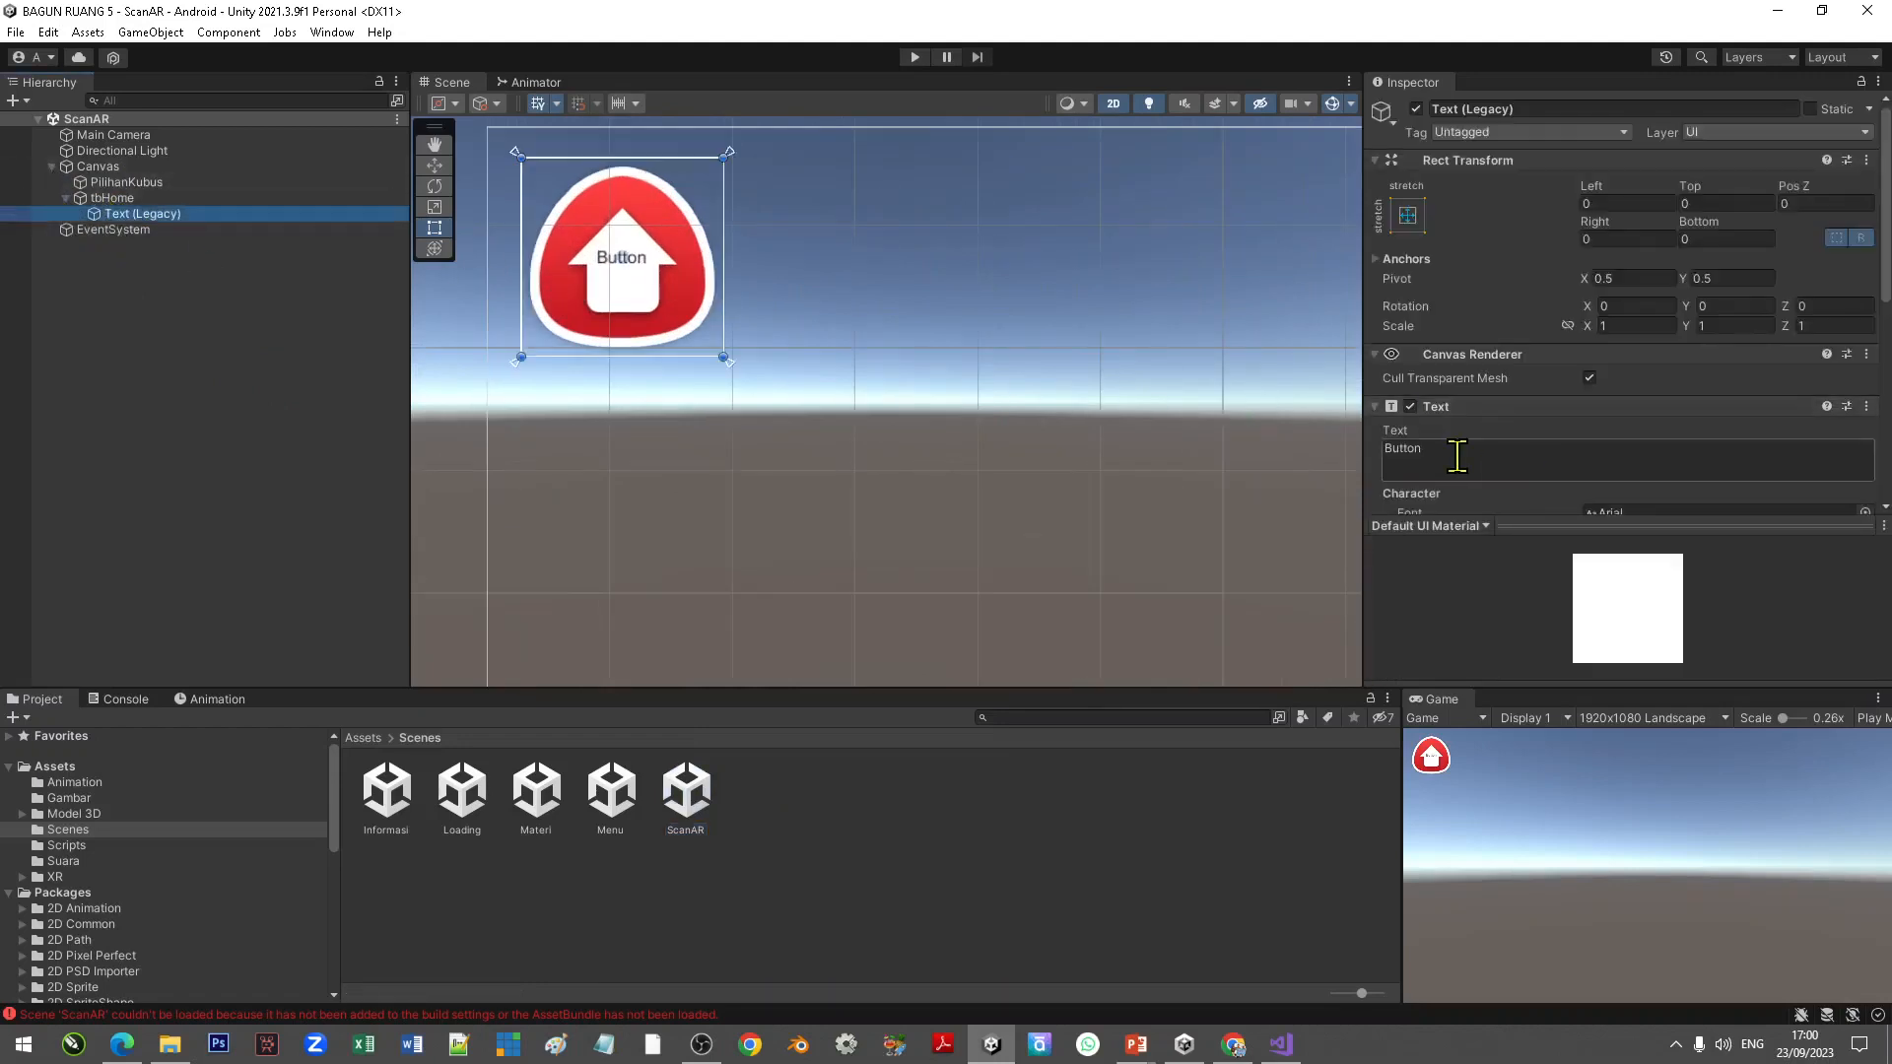
{"action": "key", "text": "BackSpace"}
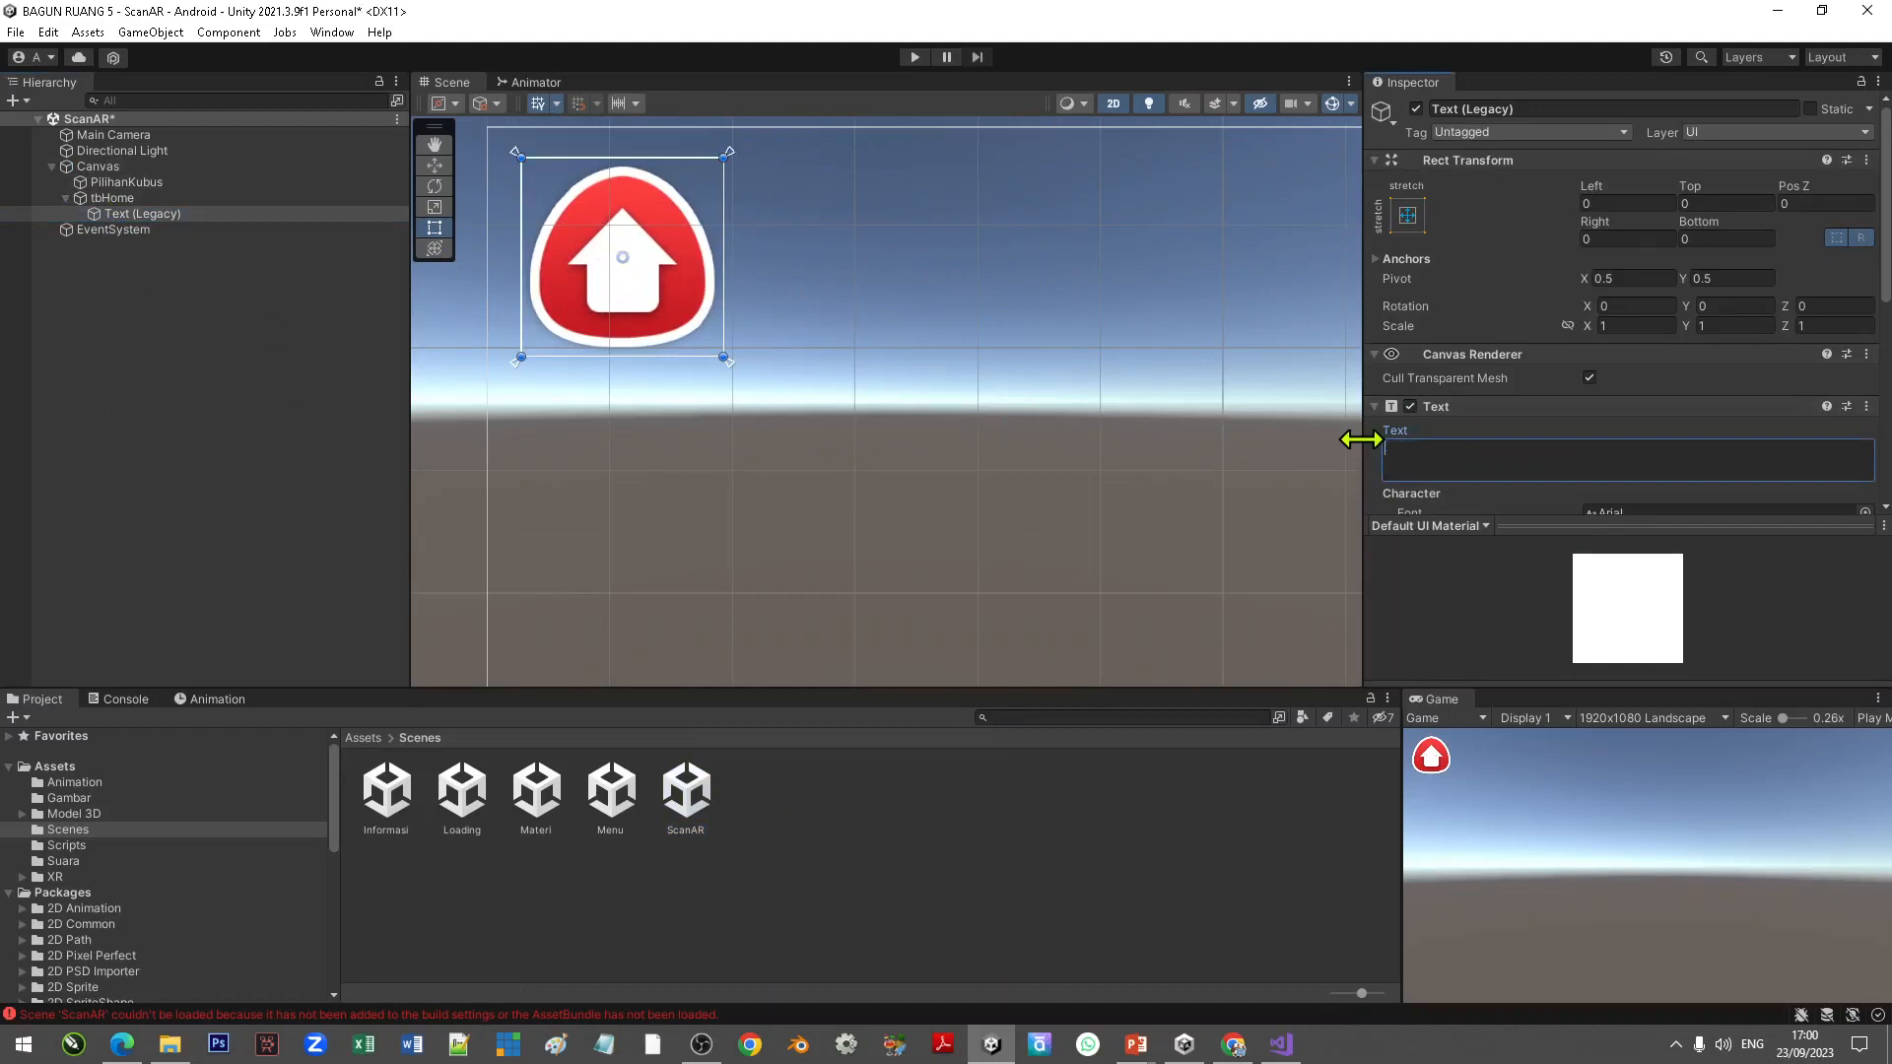
{"action": "left_click", "coordinate": [440, 464]}
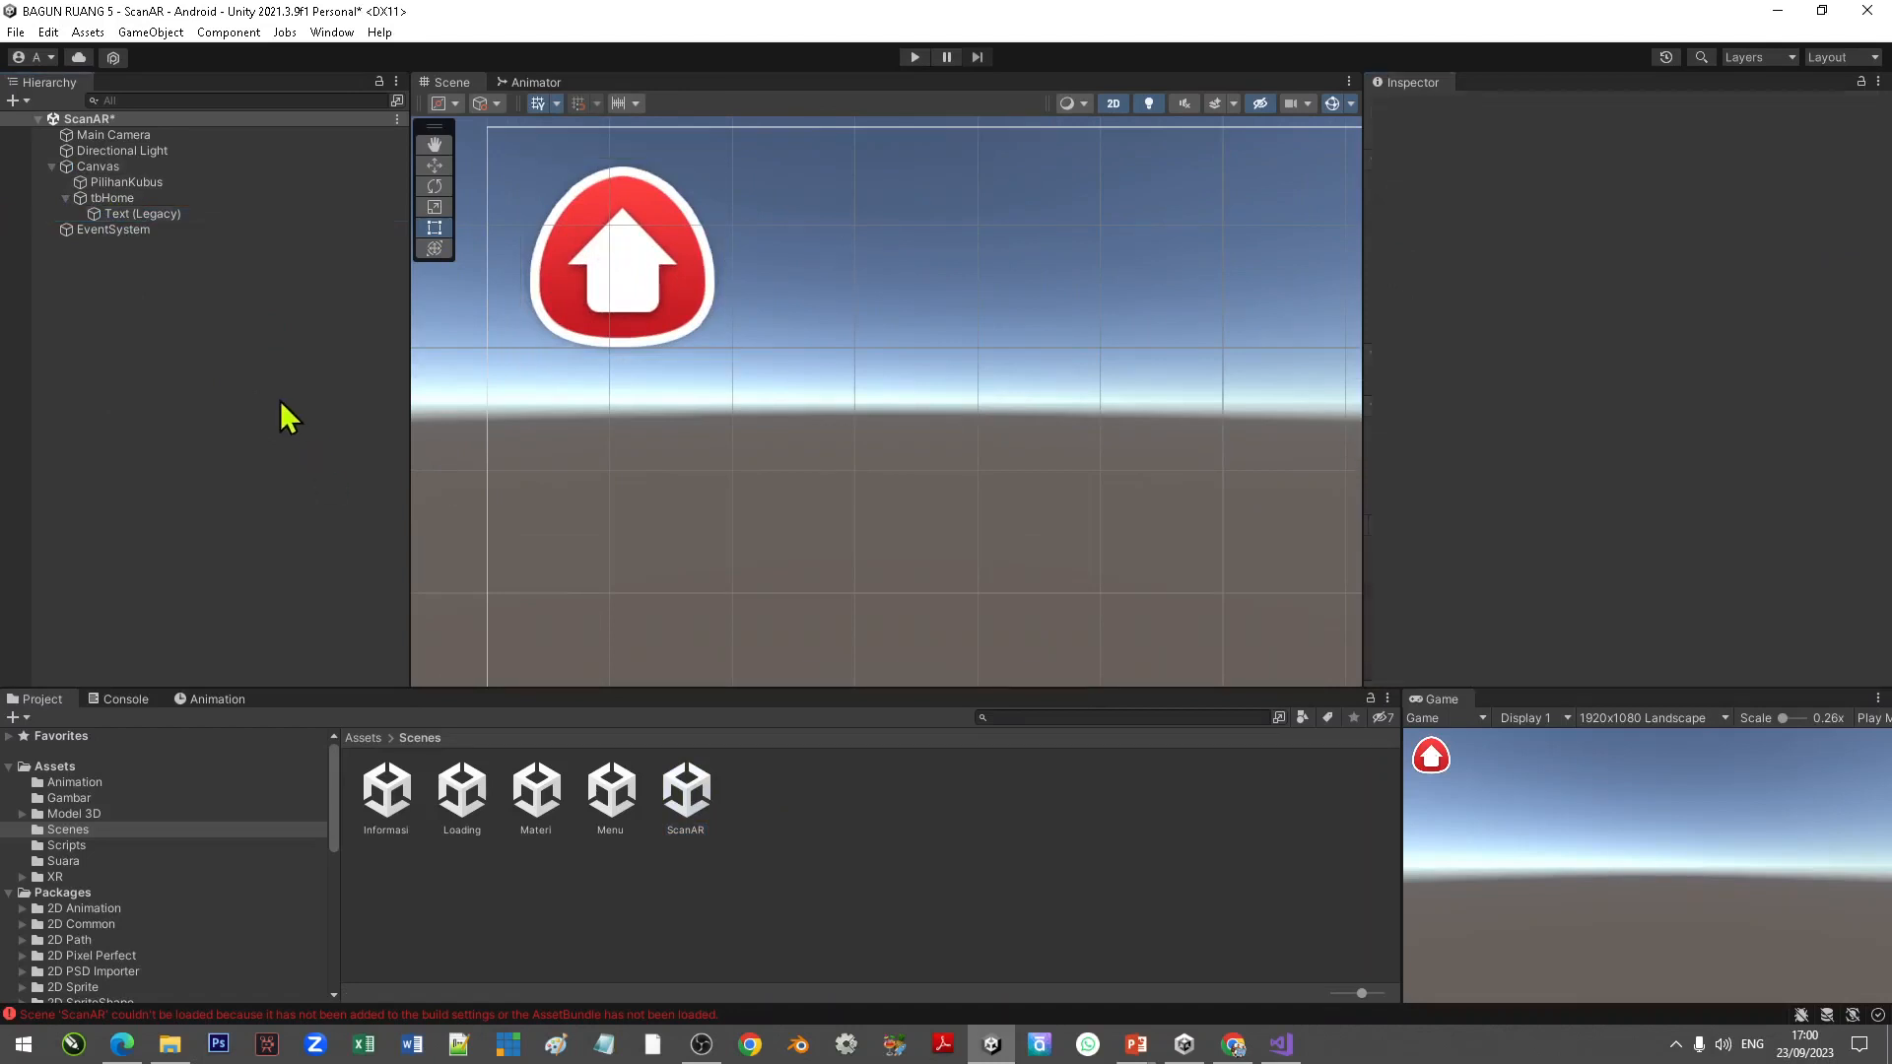
Step: Collapse the Canvas and save the ScanAR scene
{"action": "left_click", "coordinate": [51, 167]}
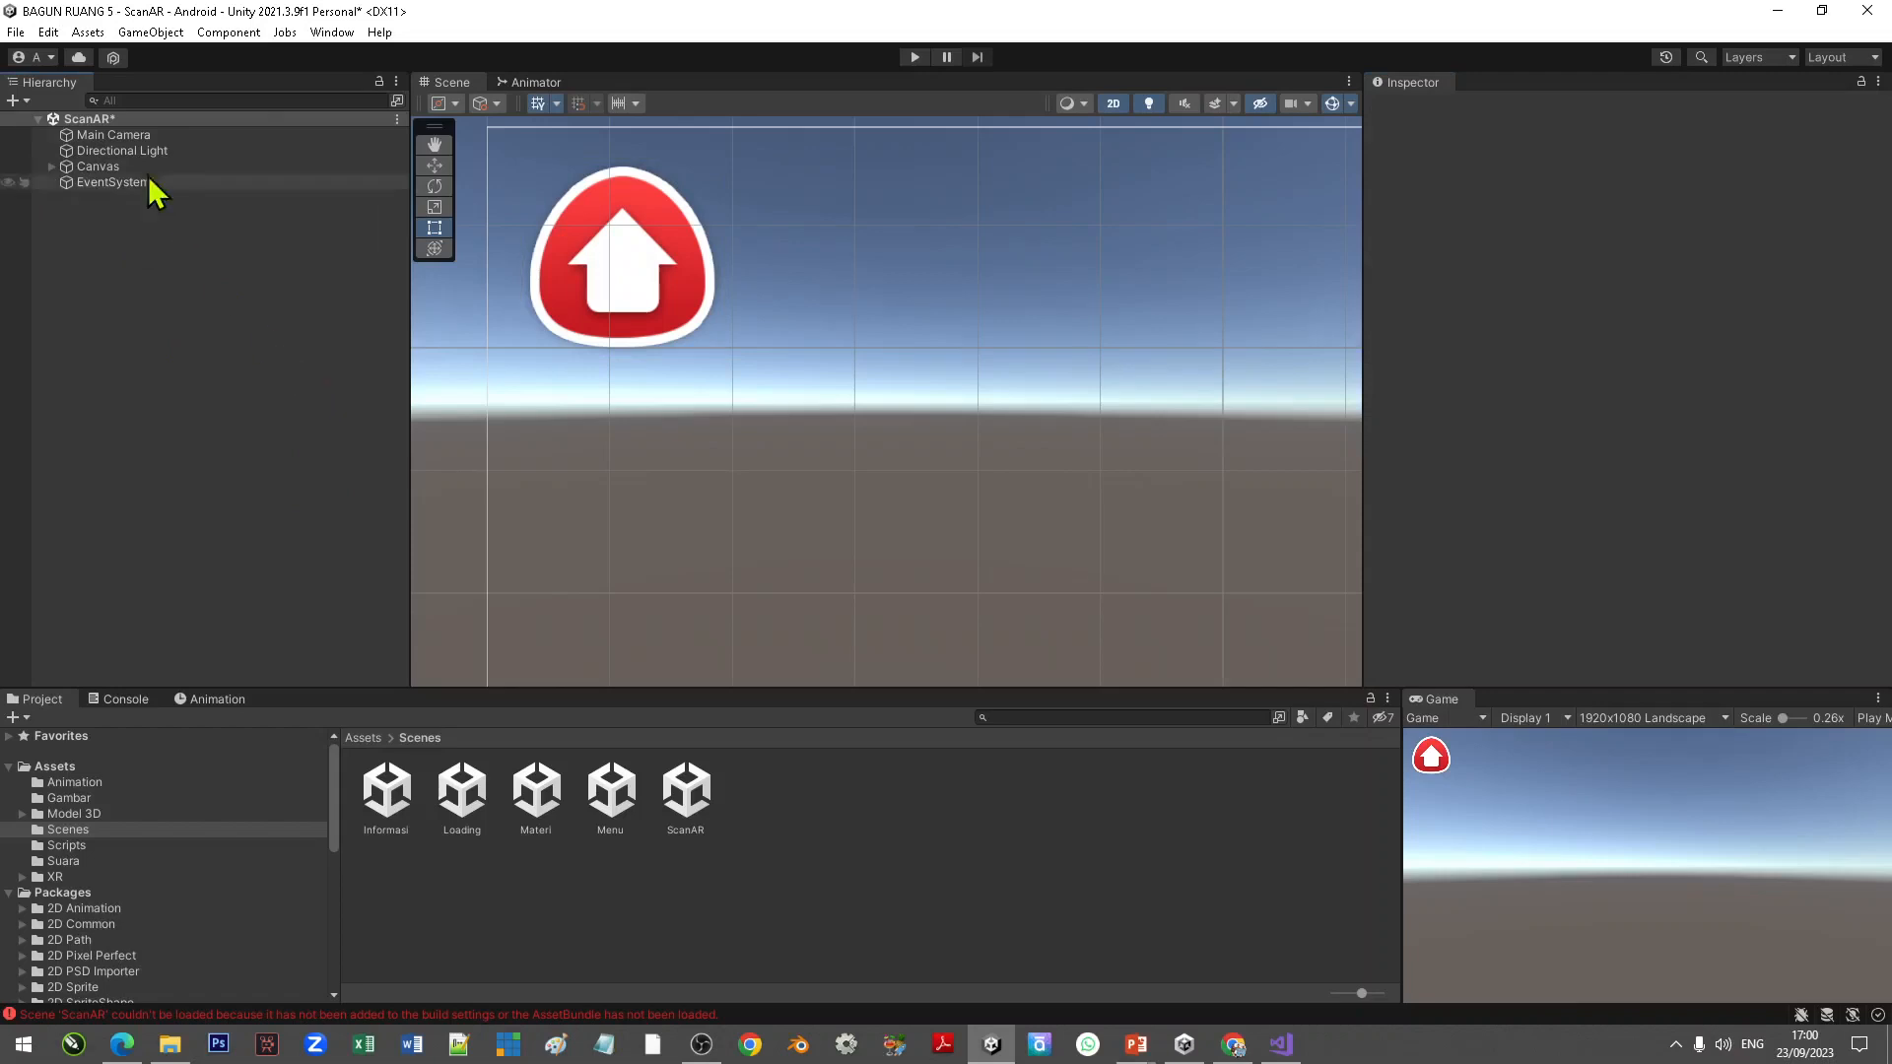
{"action": "left_click", "coordinate": [16, 32]}
{"action": "left_click", "coordinate": [70, 133]}
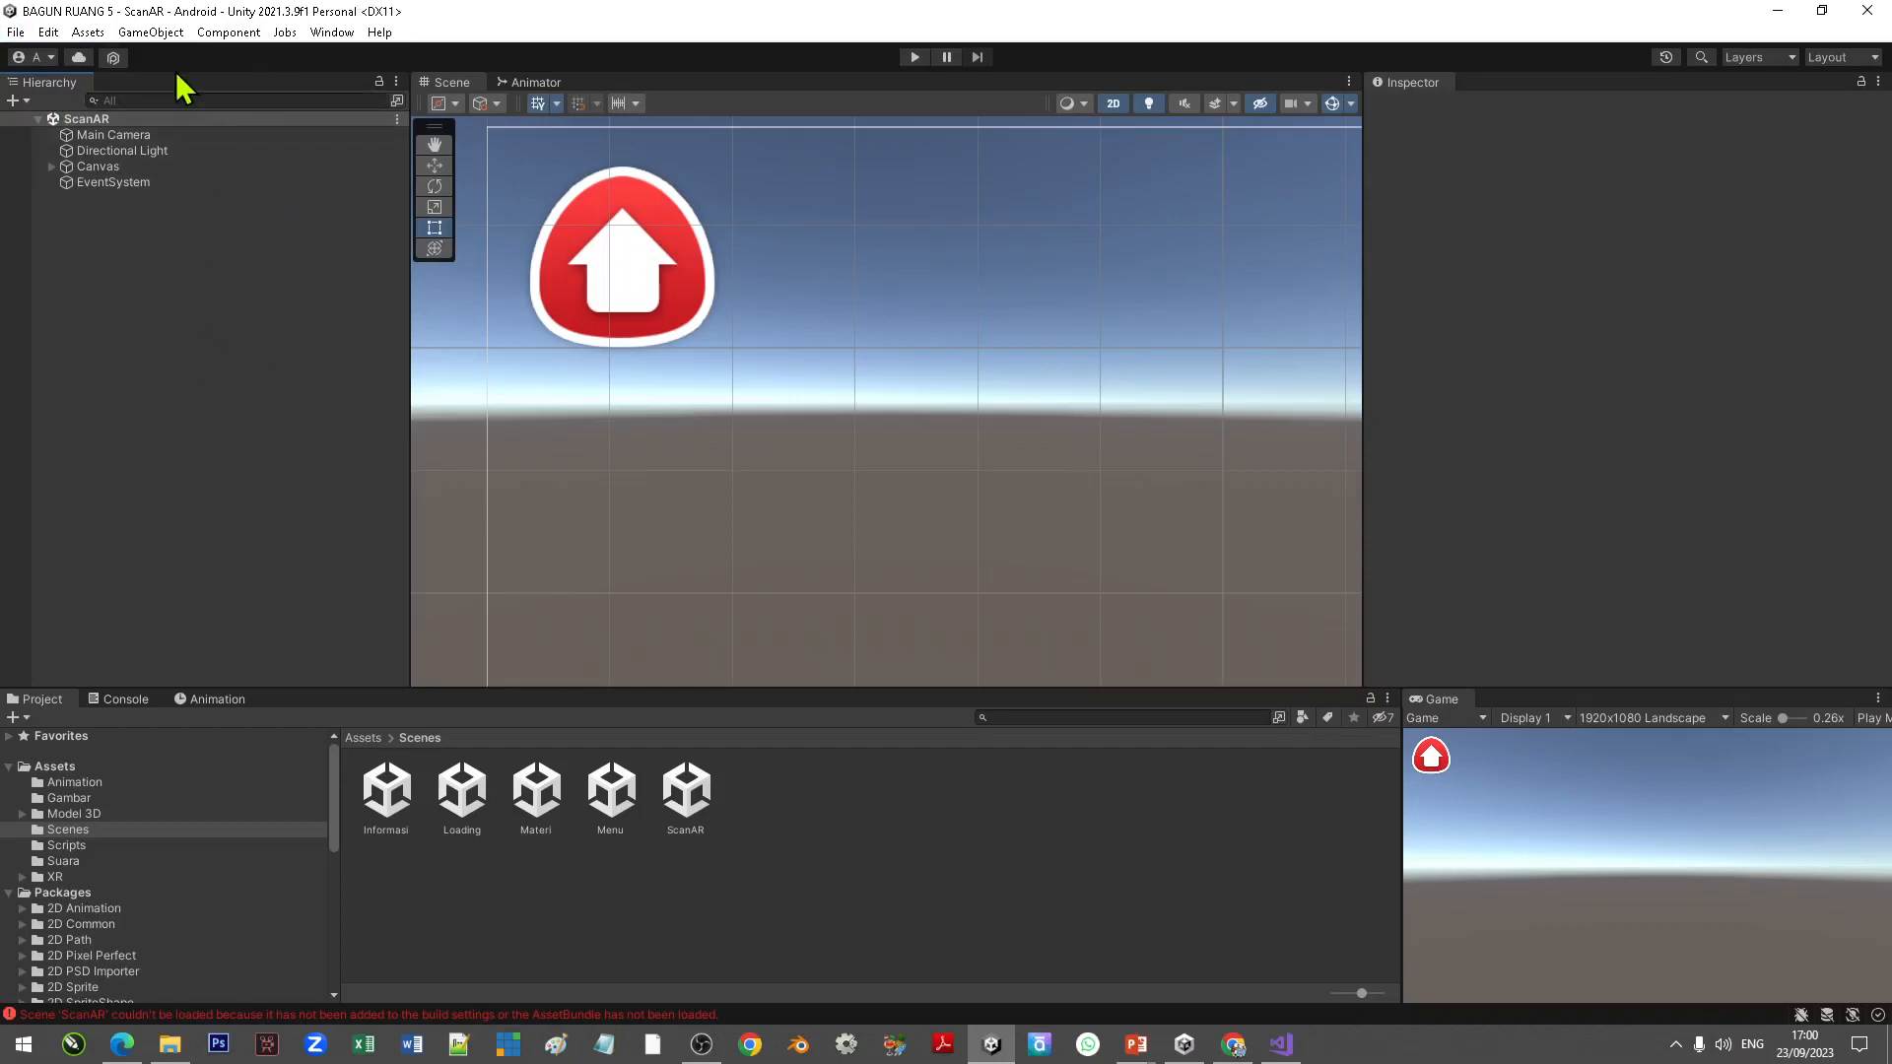
{"action": "left_click", "coordinate": [88, 33]}
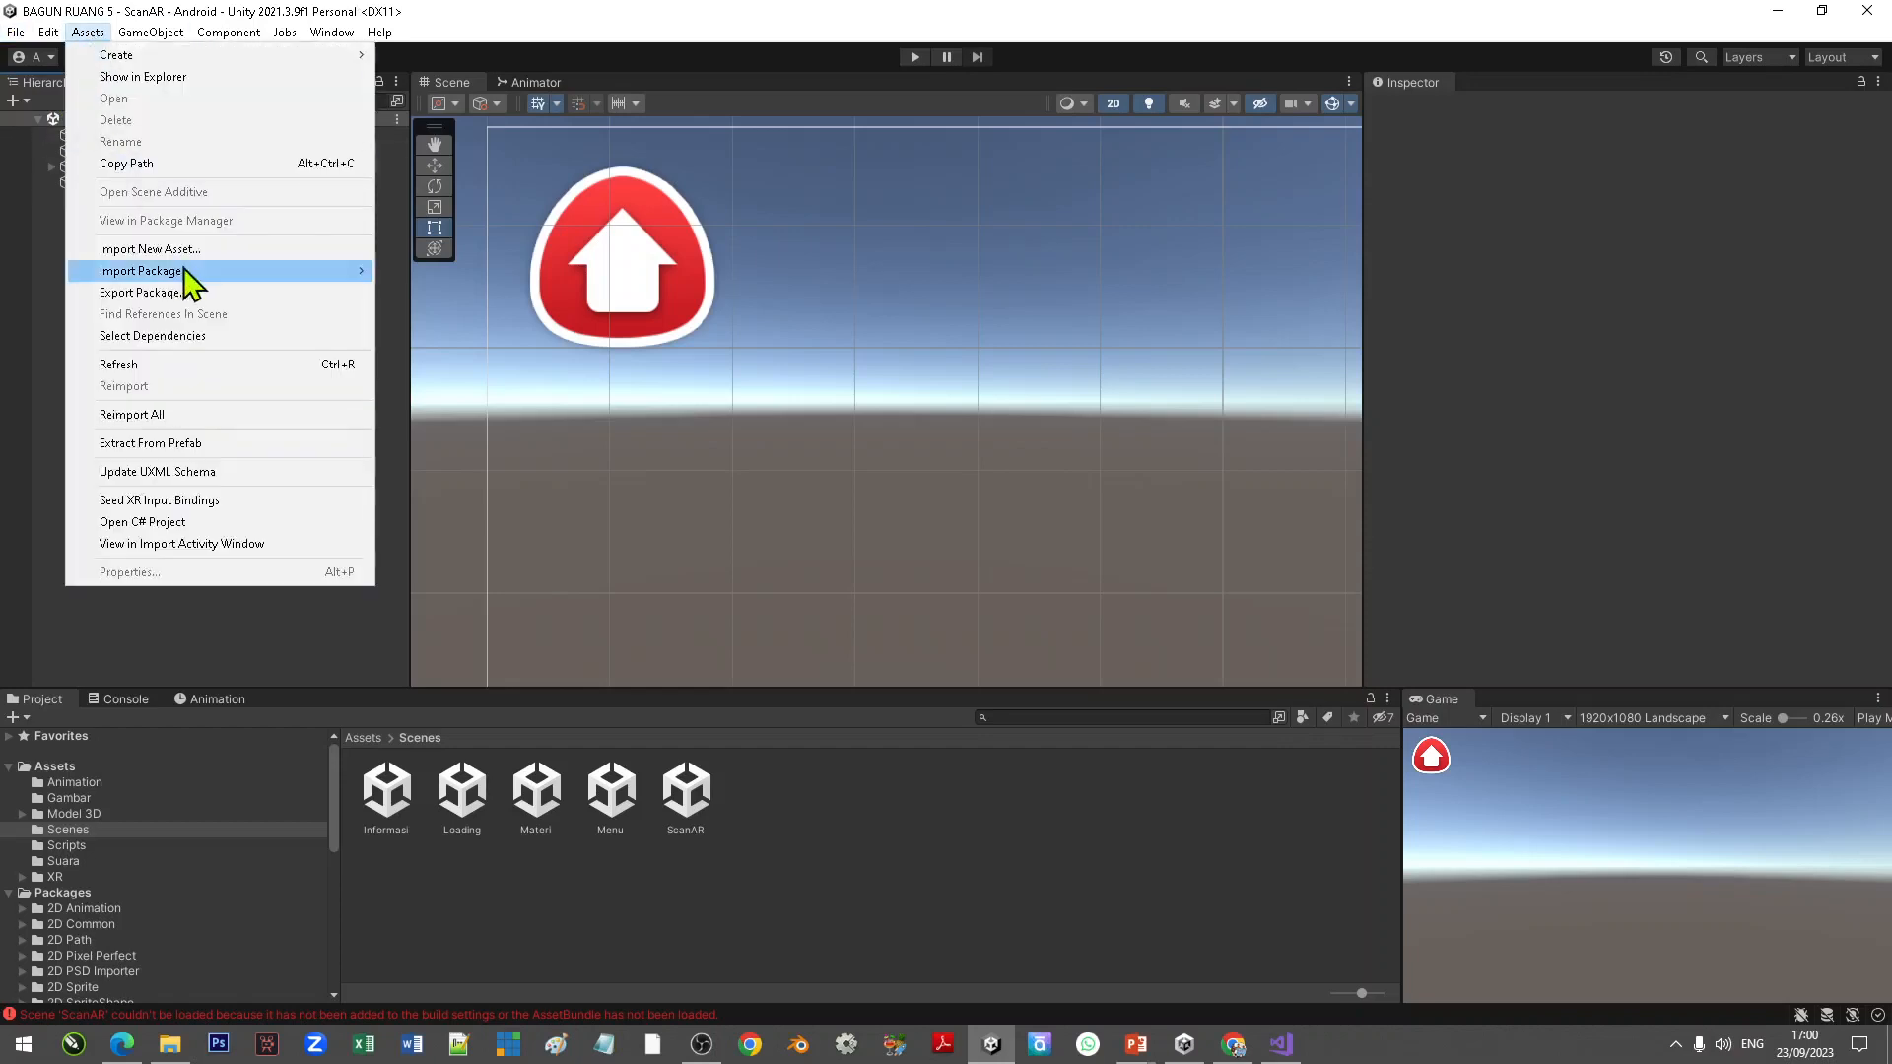
{"action": "mouse_move", "coordinate": [361, 272]}
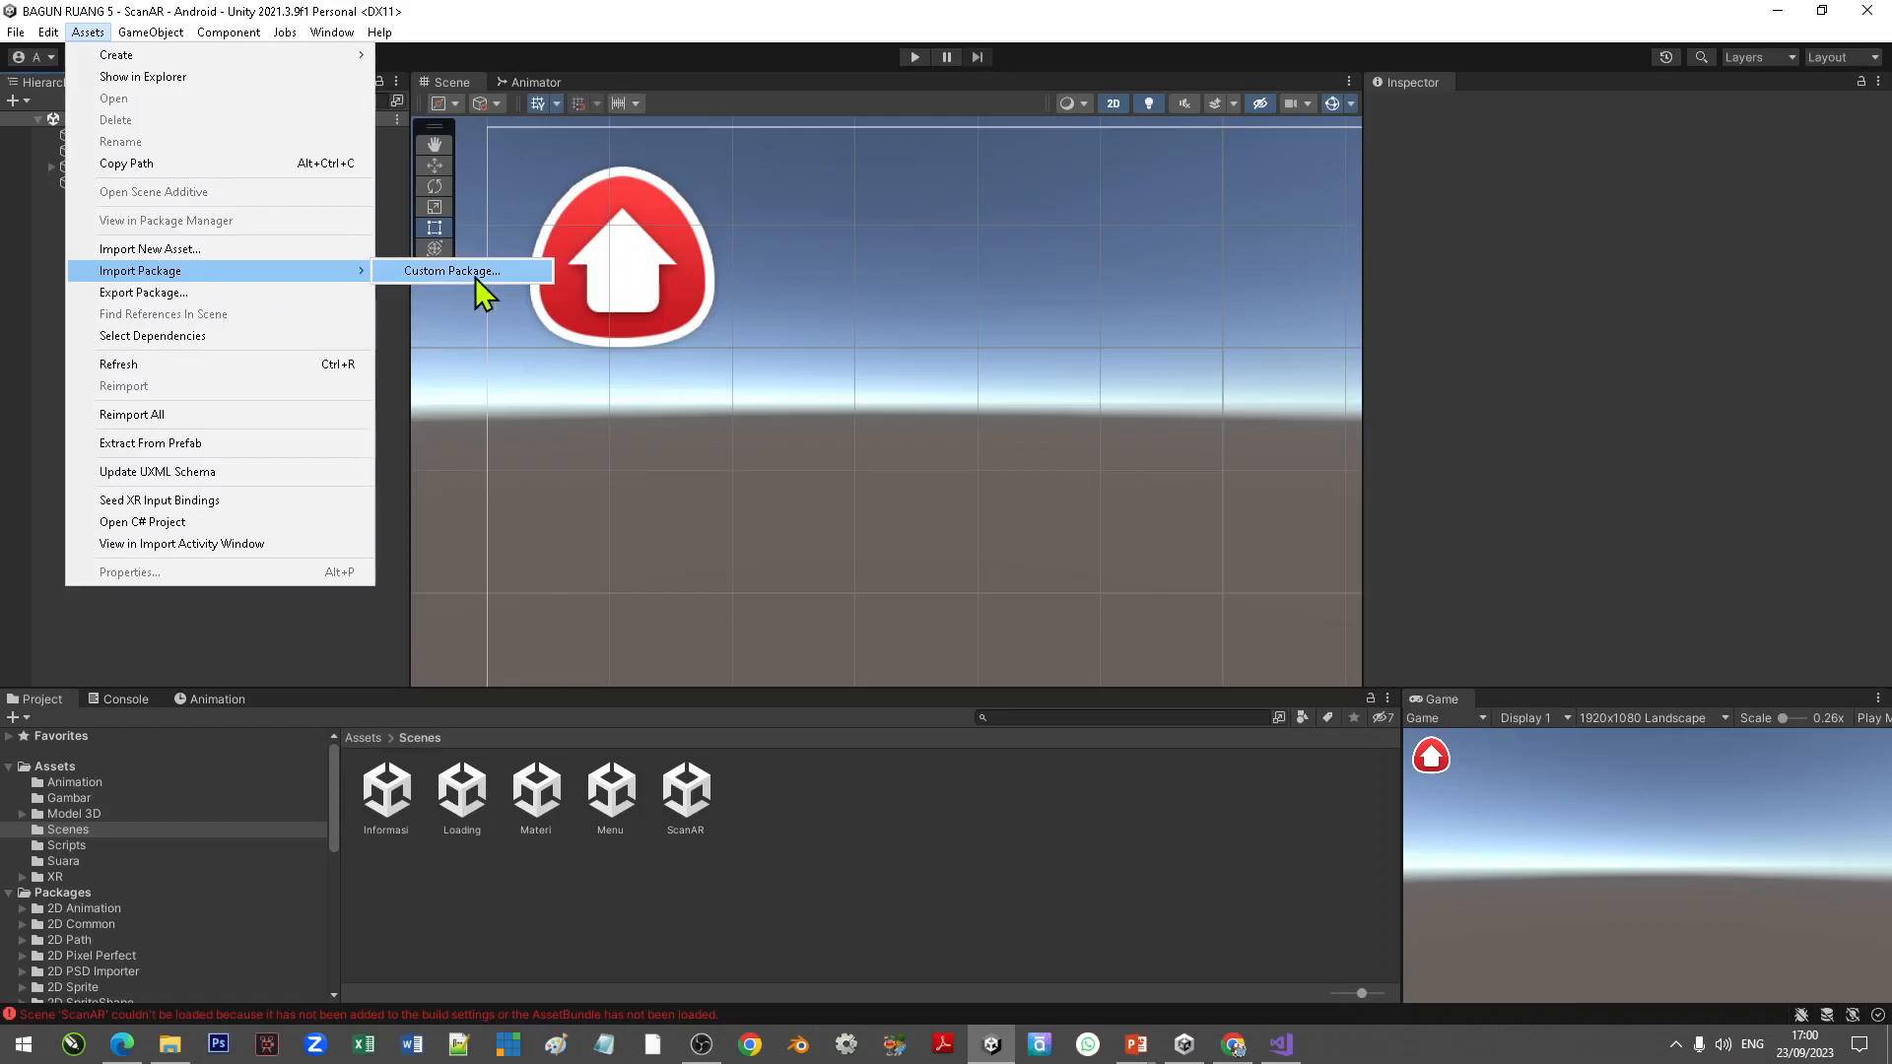
{"action": "left_click", "coordinate": [277, 636]}
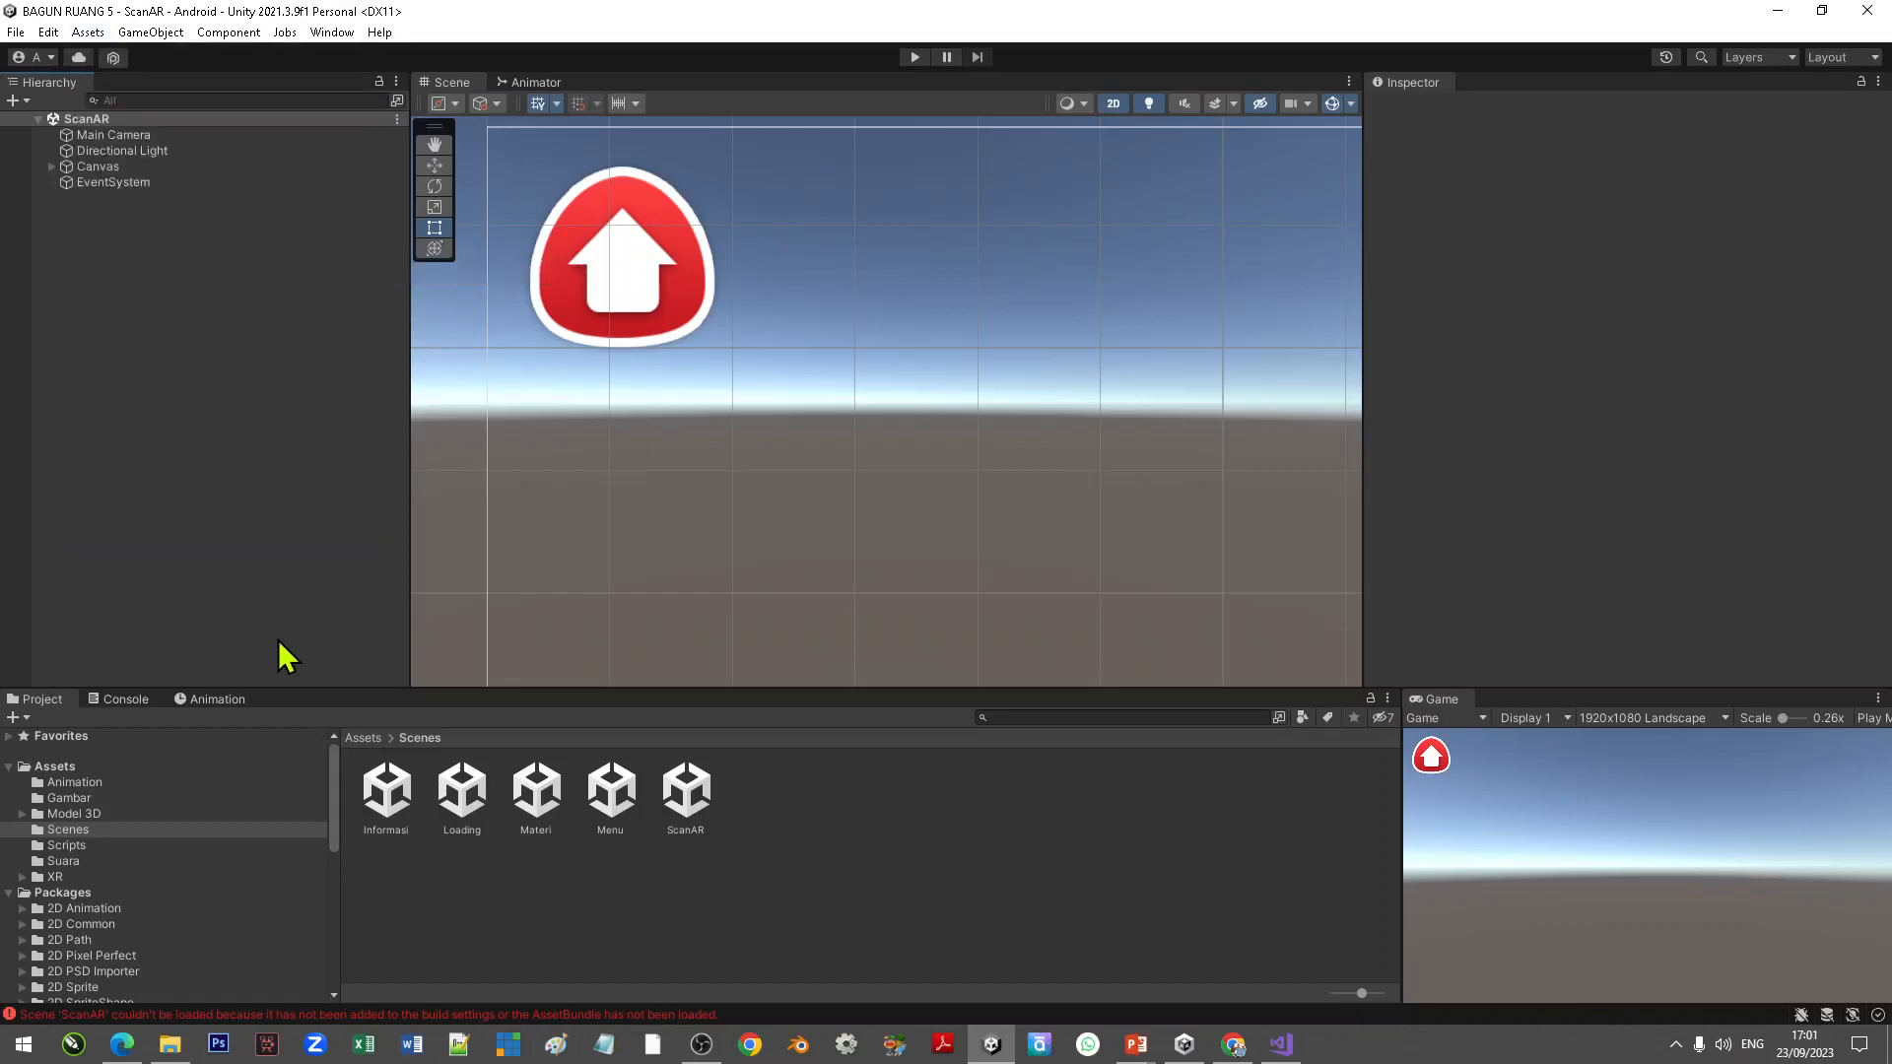
{"action": "left_click", "coordinate": [87, 32]}
{"action": "mouse_move", "coordinate": [229, 272]}
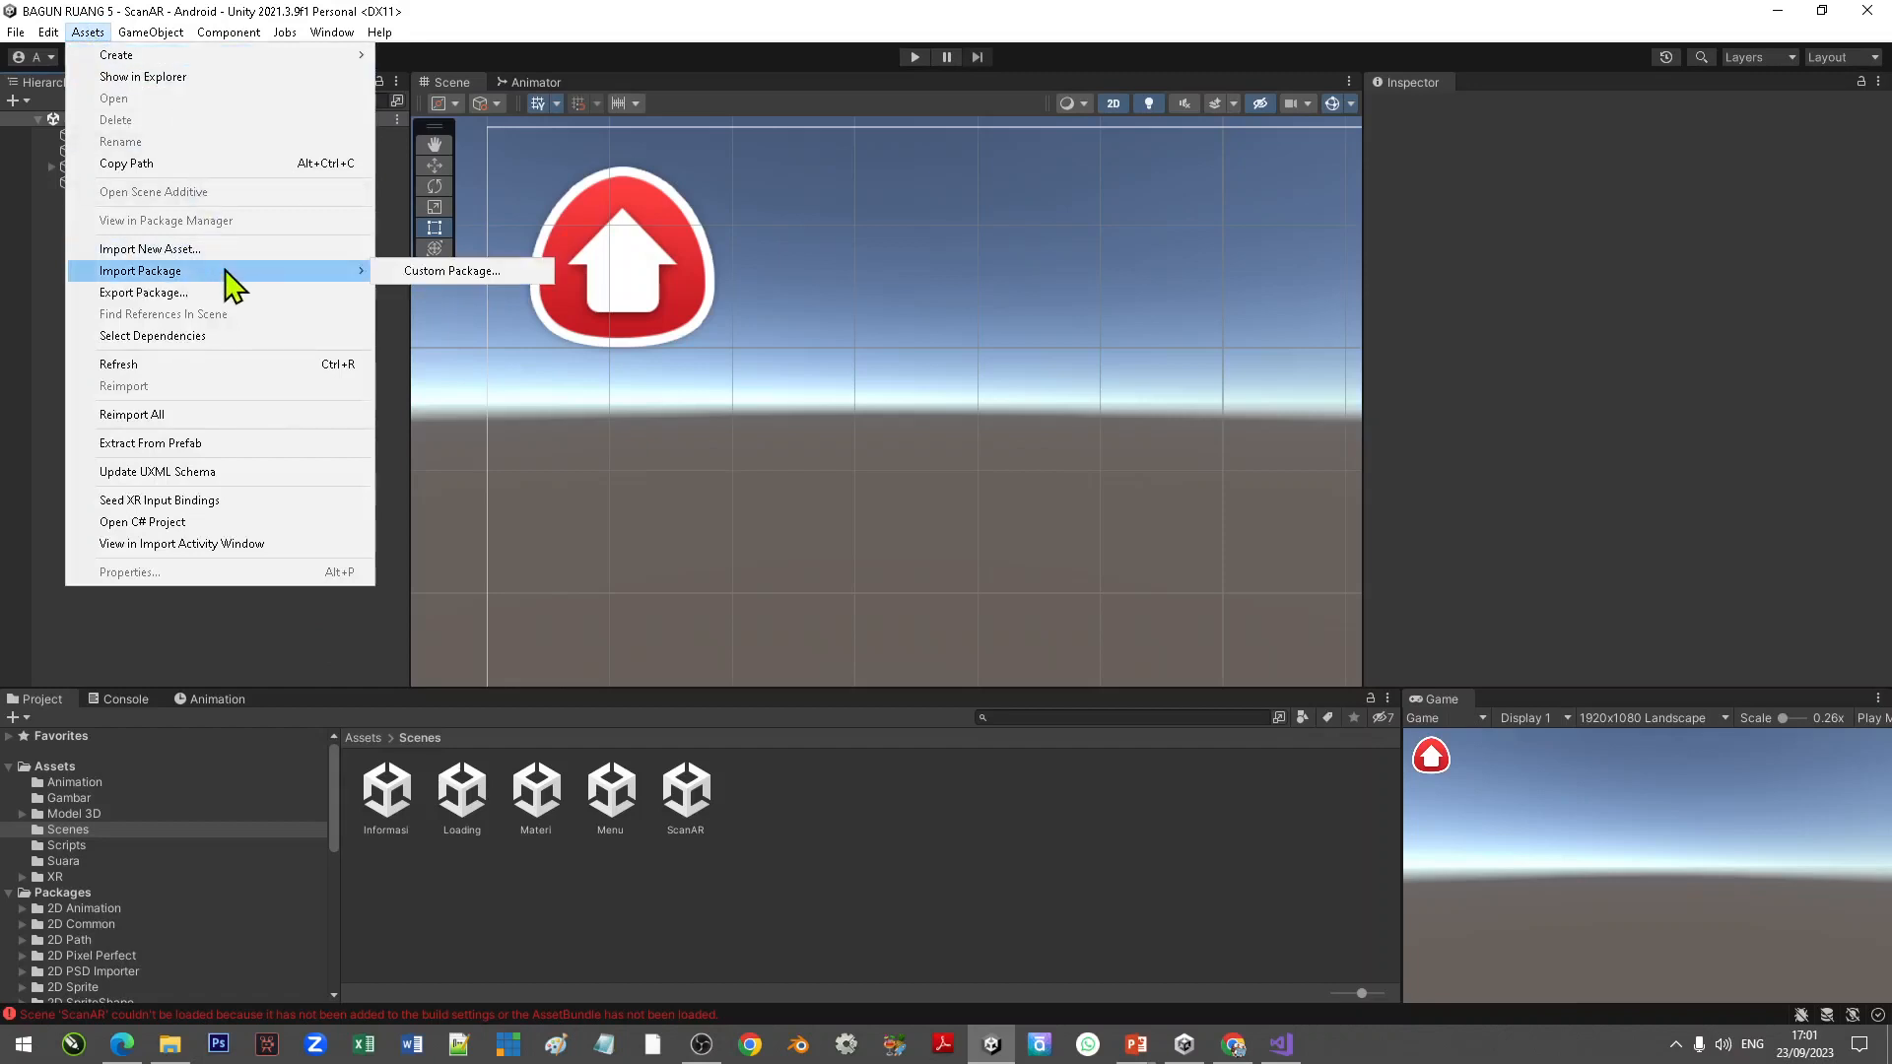
{"action": "left_click", "coordinate": [461, 274]}
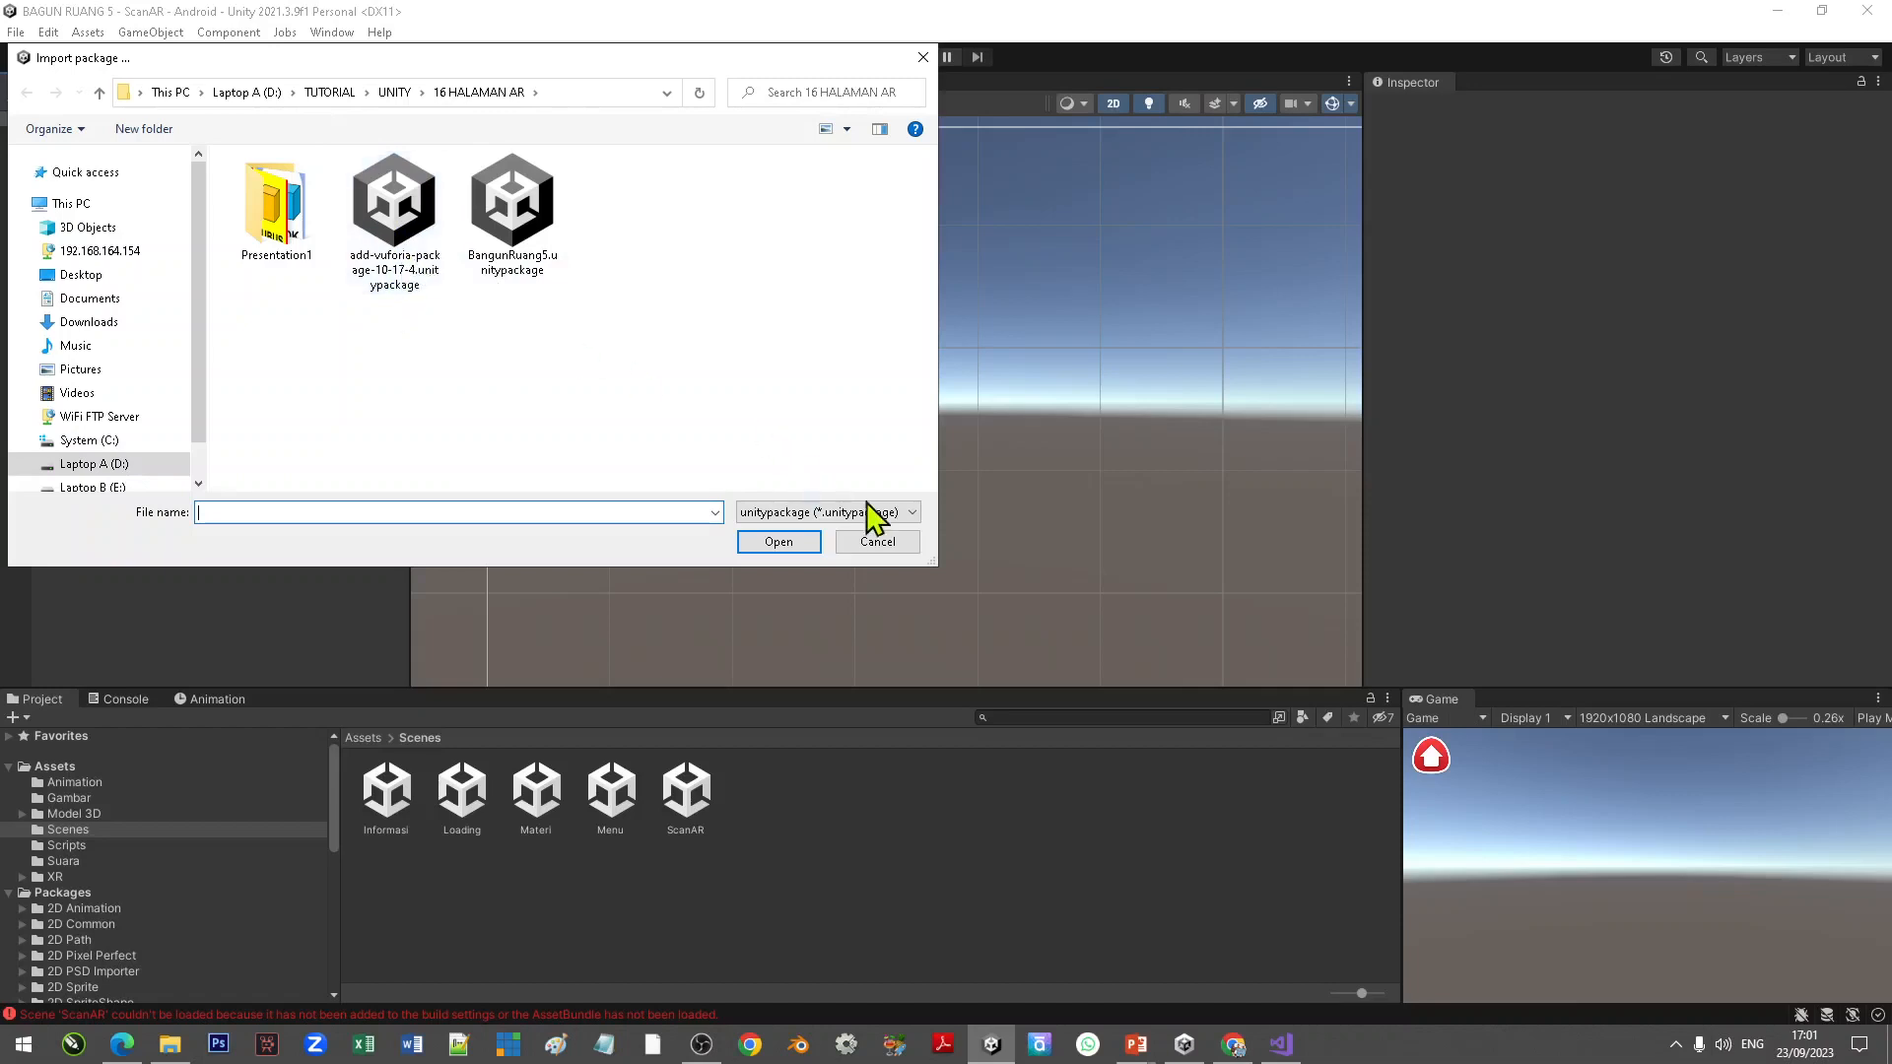
{"action": "left_click", "coordinate": [871, 540]}
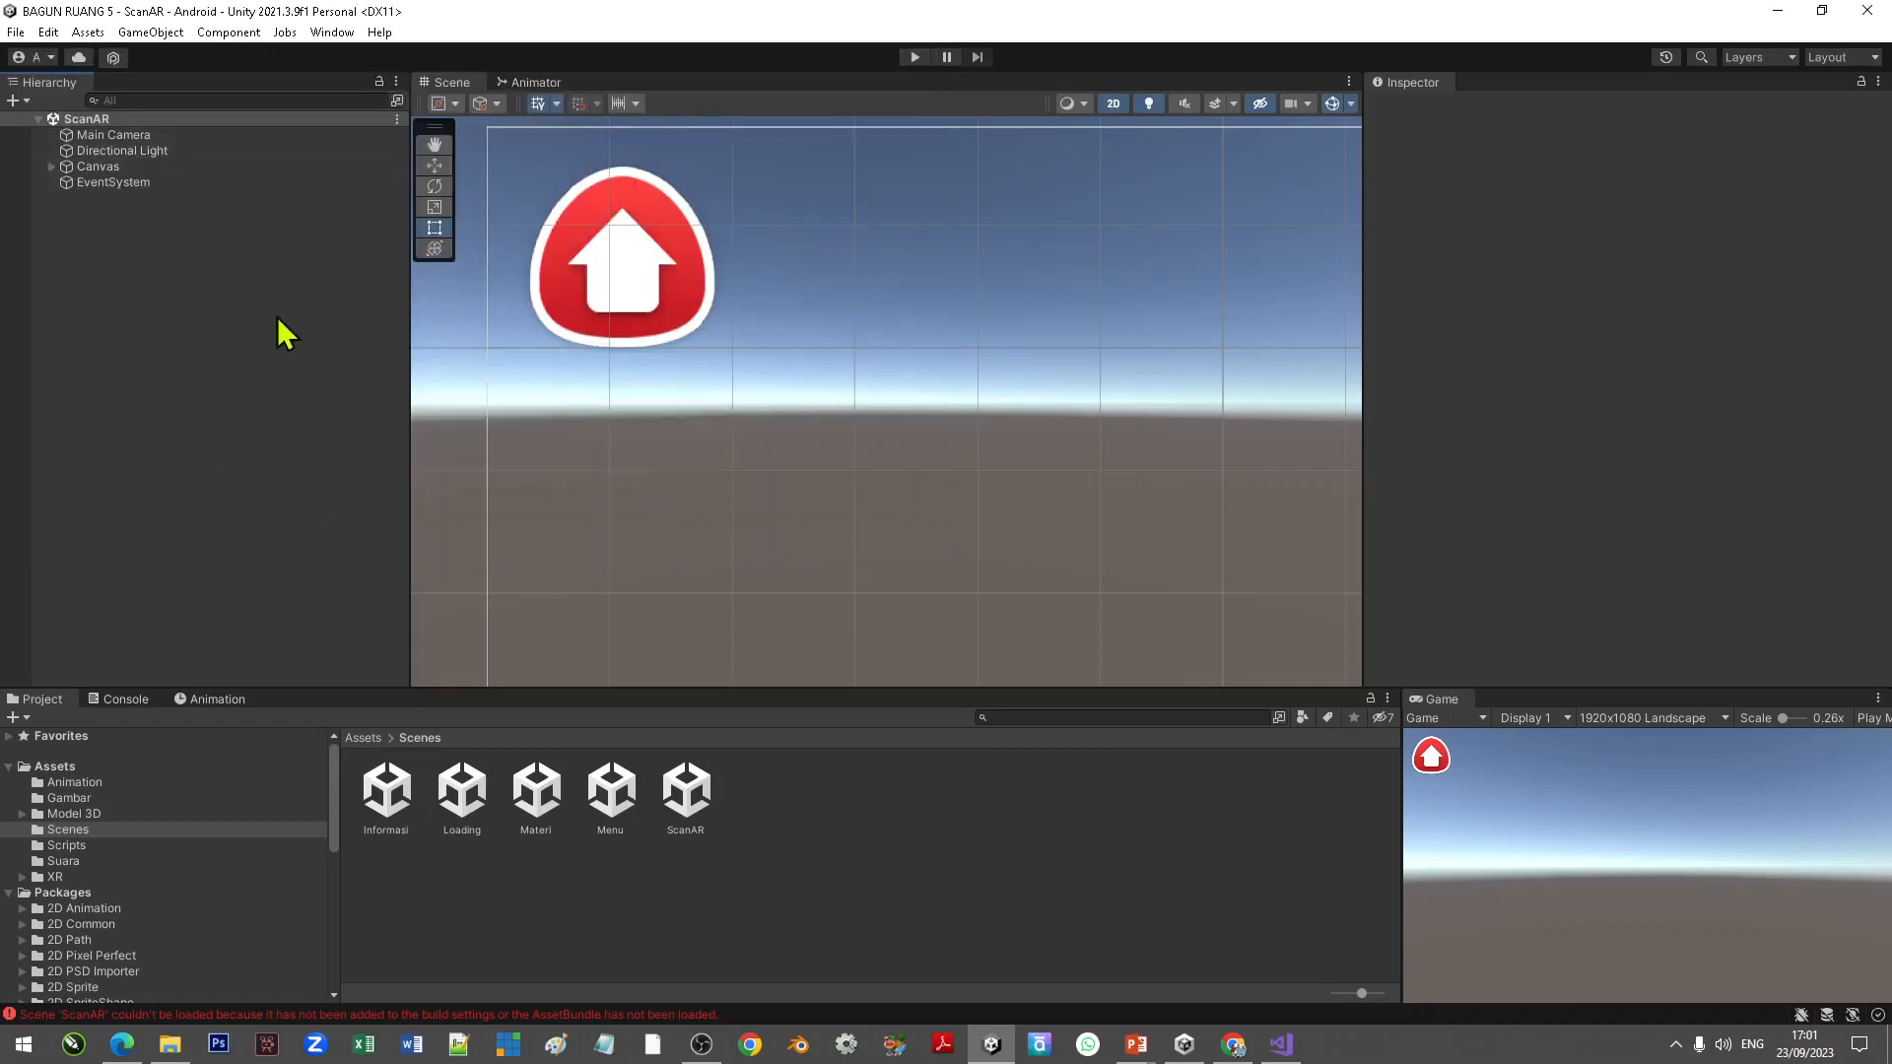
Step: Open the Package Manager and switch the package list to packages In Project
{"action": "left_click", "coordinate": [333, 33]}
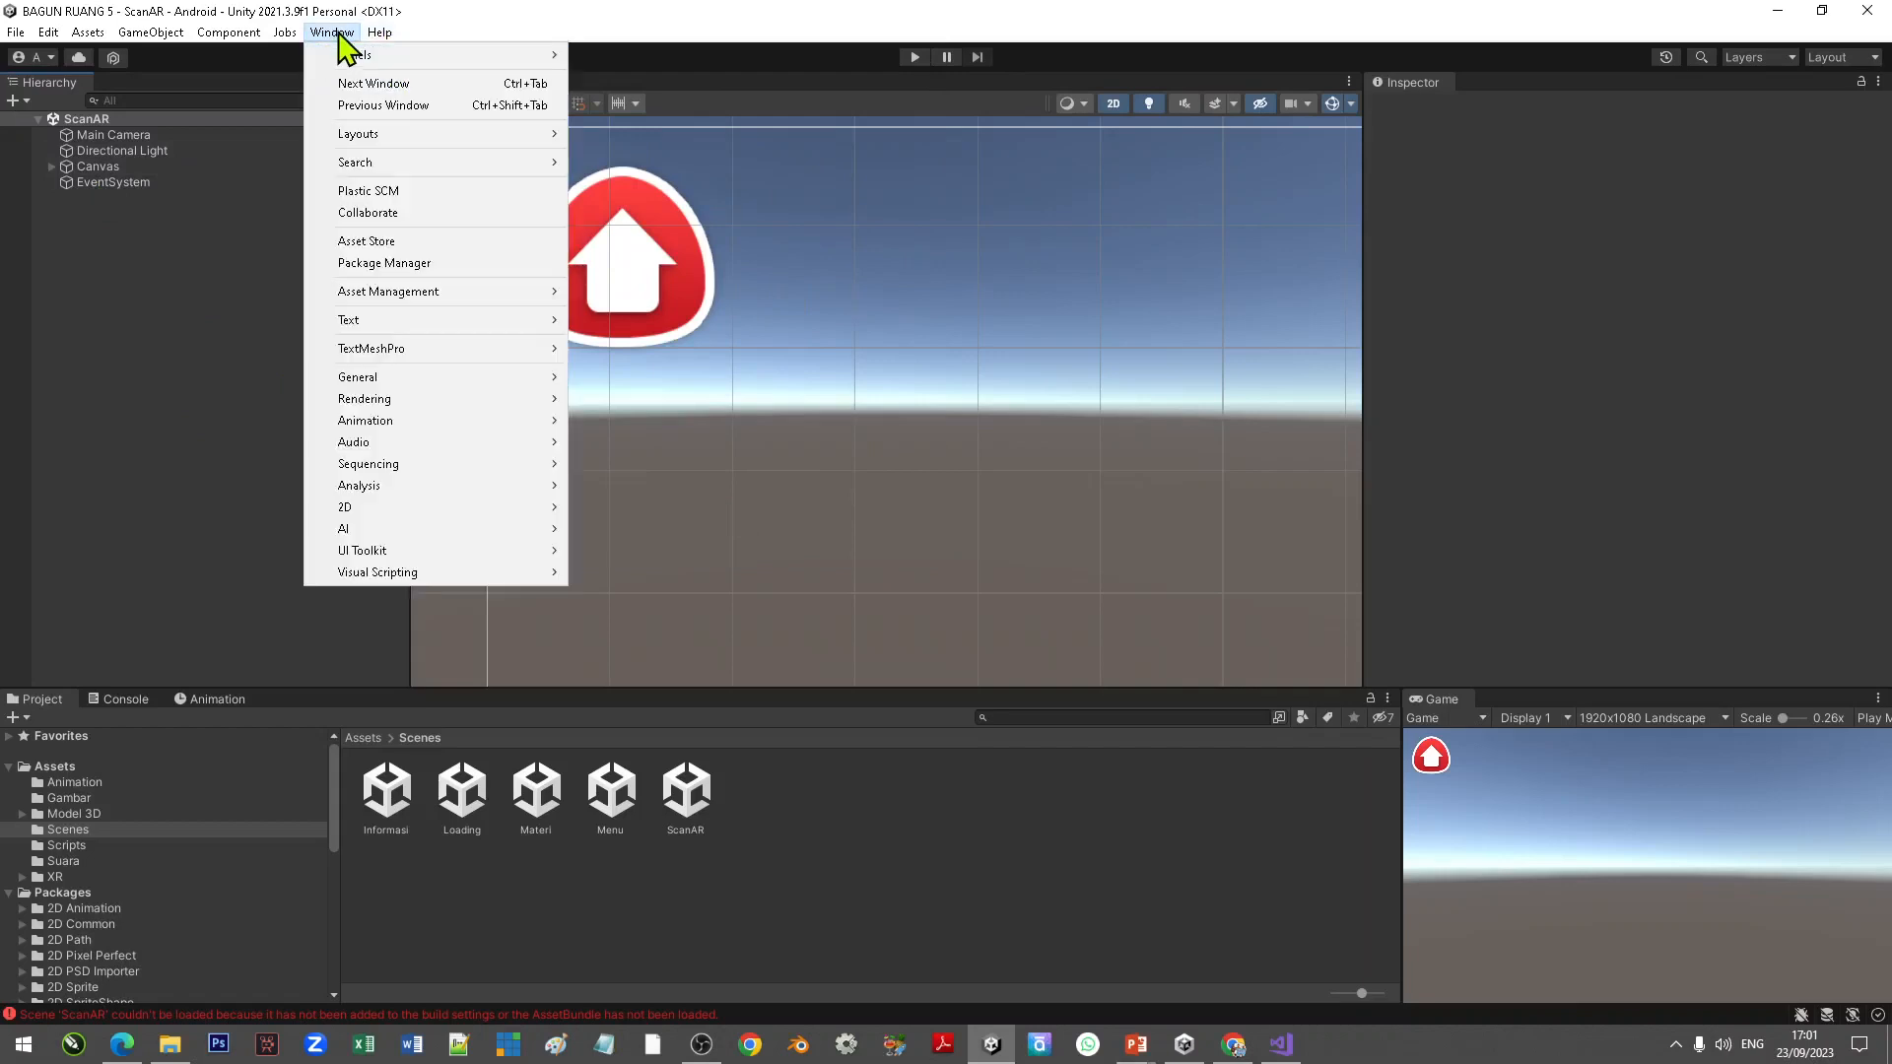
{"action": "left_click", "coordinate": [410, 264]}
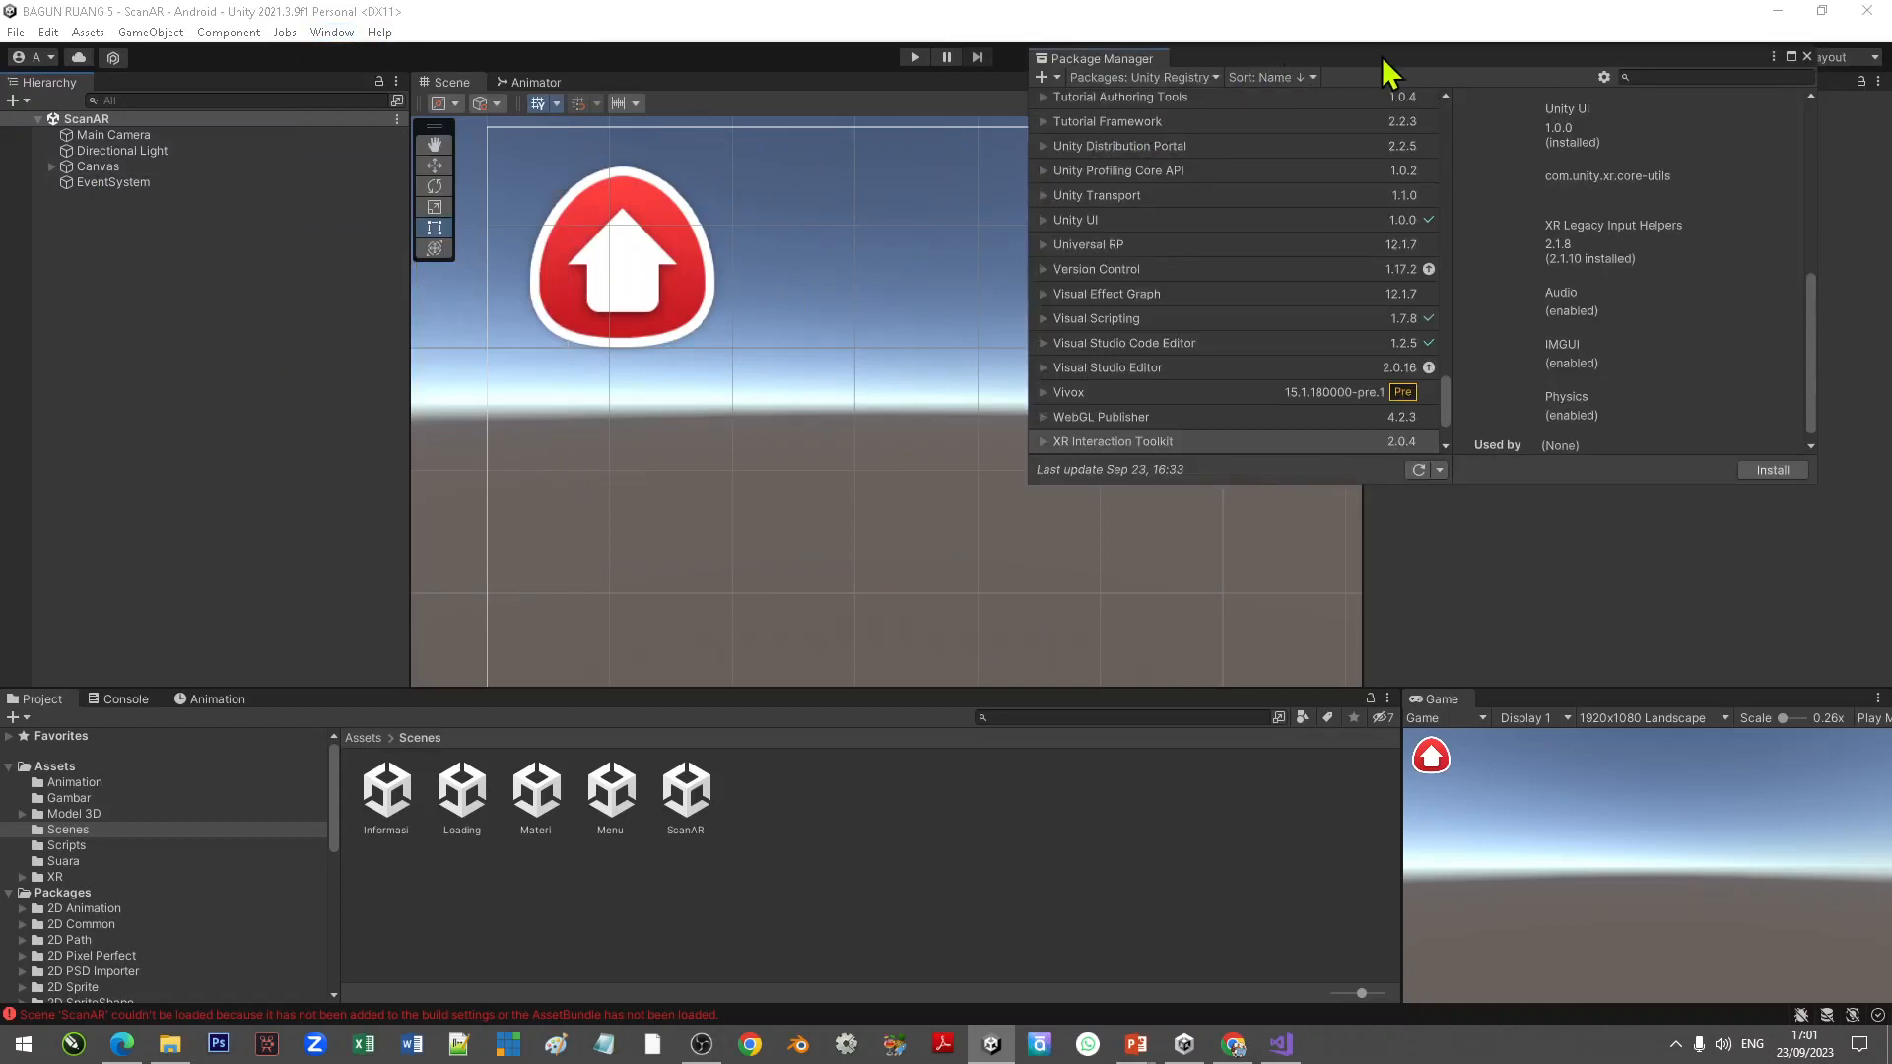
{"action": "left_click", "coordinate": [1177, 81]}
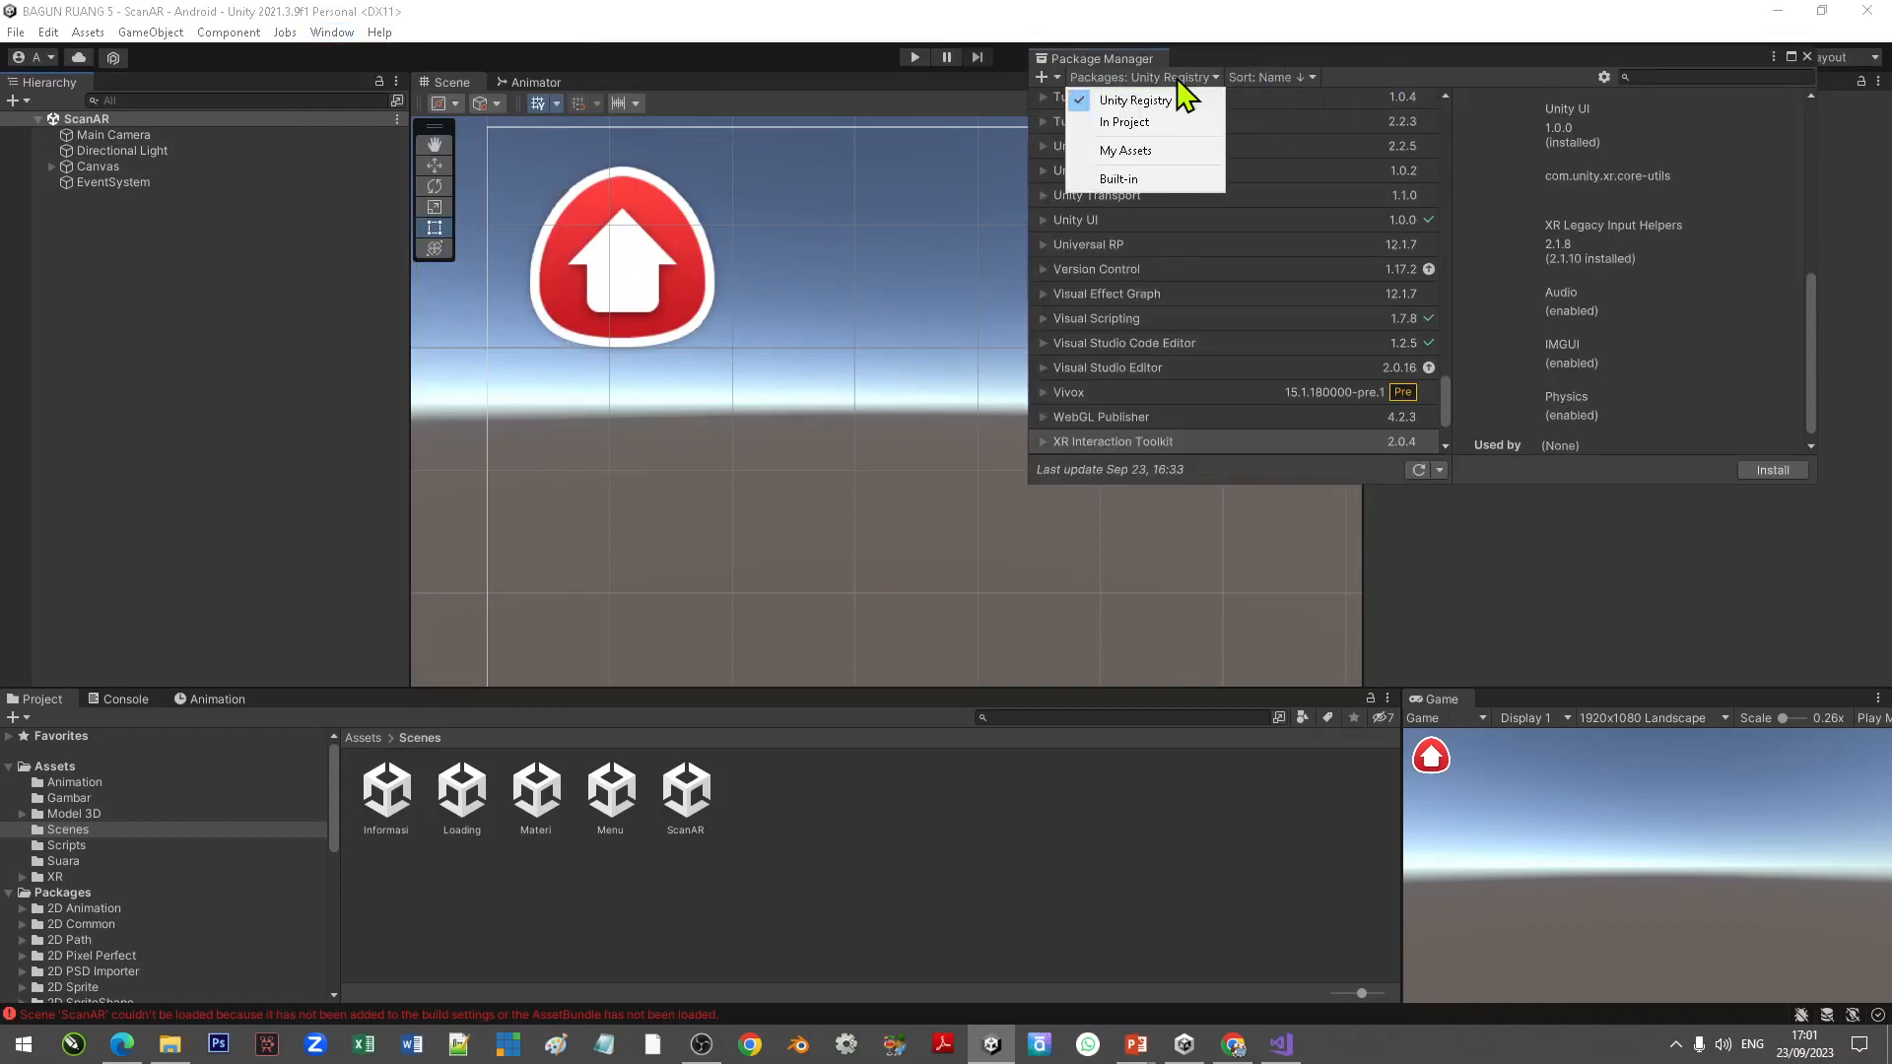
{"action": "left_click", "coordinate": [1138, 116]}
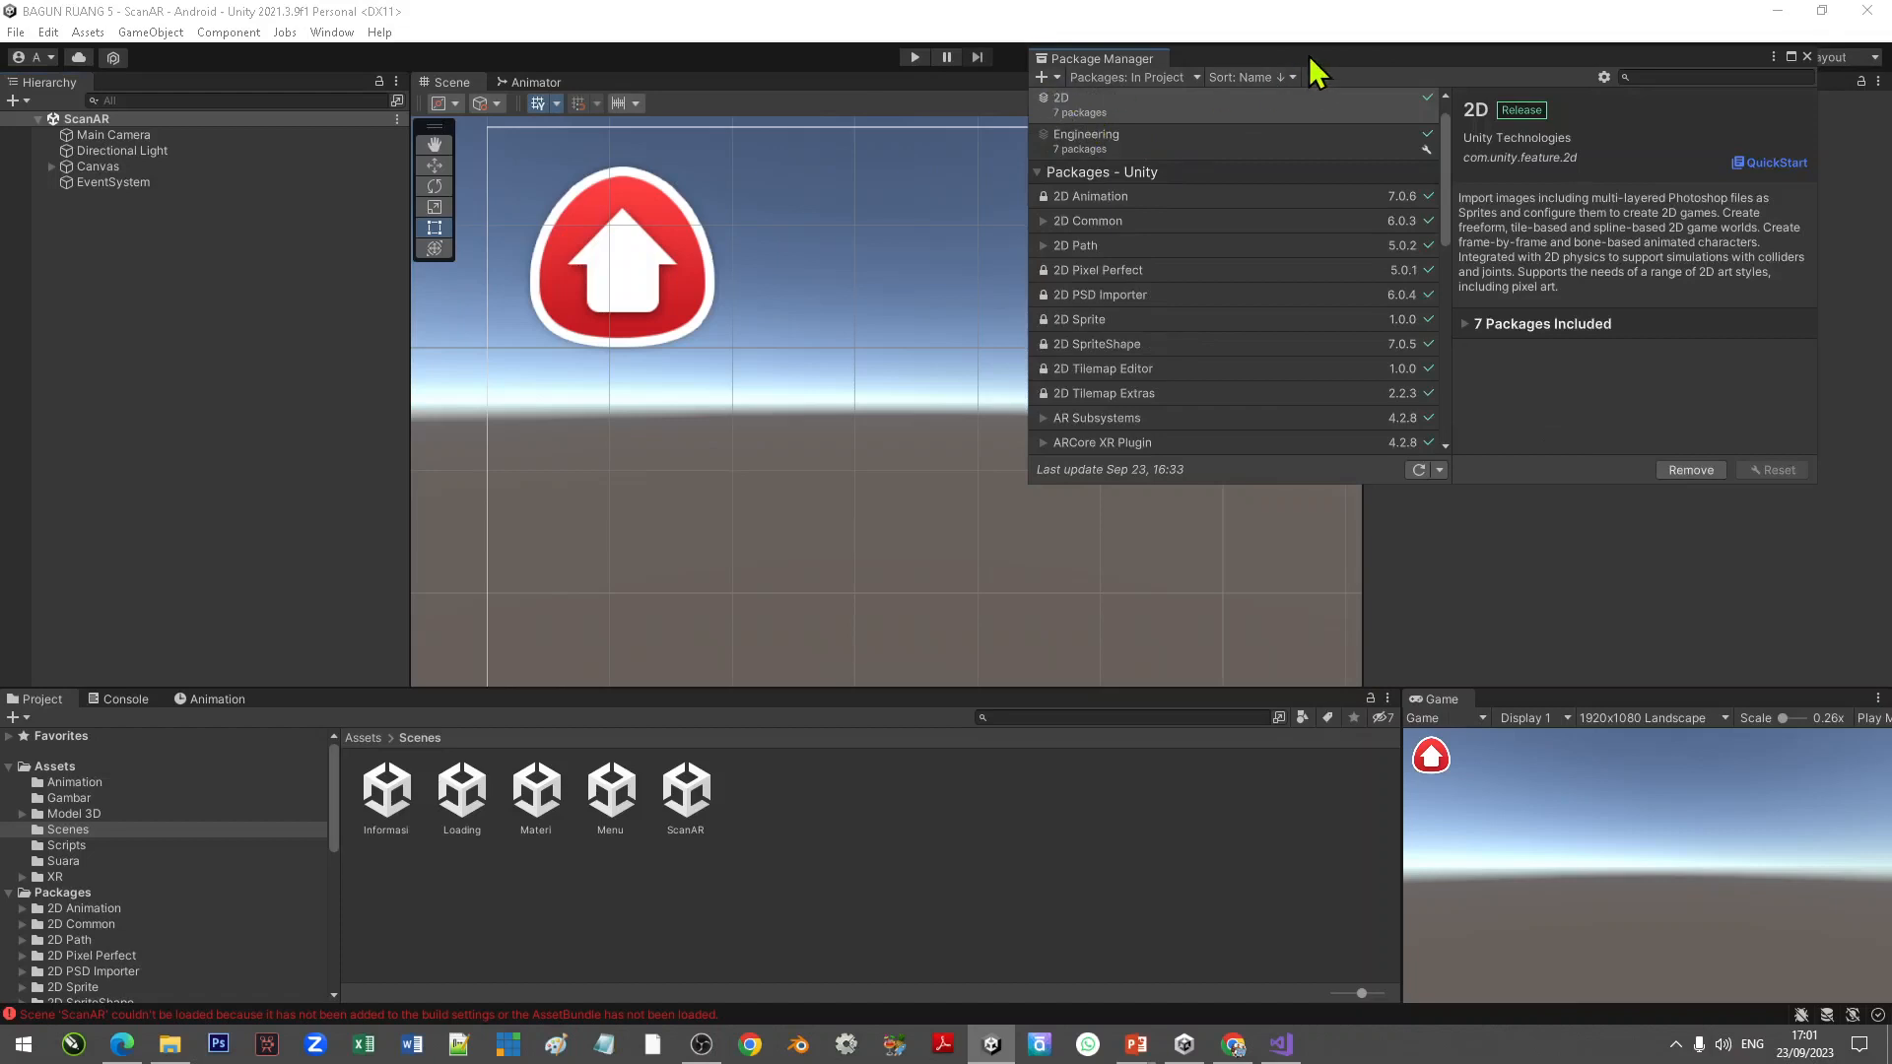
Step: Add the package from tarball com.ptc.vuforia.engine-10.15.4.tgz in the 16 HALAMAN AR folder
{"action": "left_click_drag", "start_coordinate": [1312, 59], "coordinate": [1047, 155]}
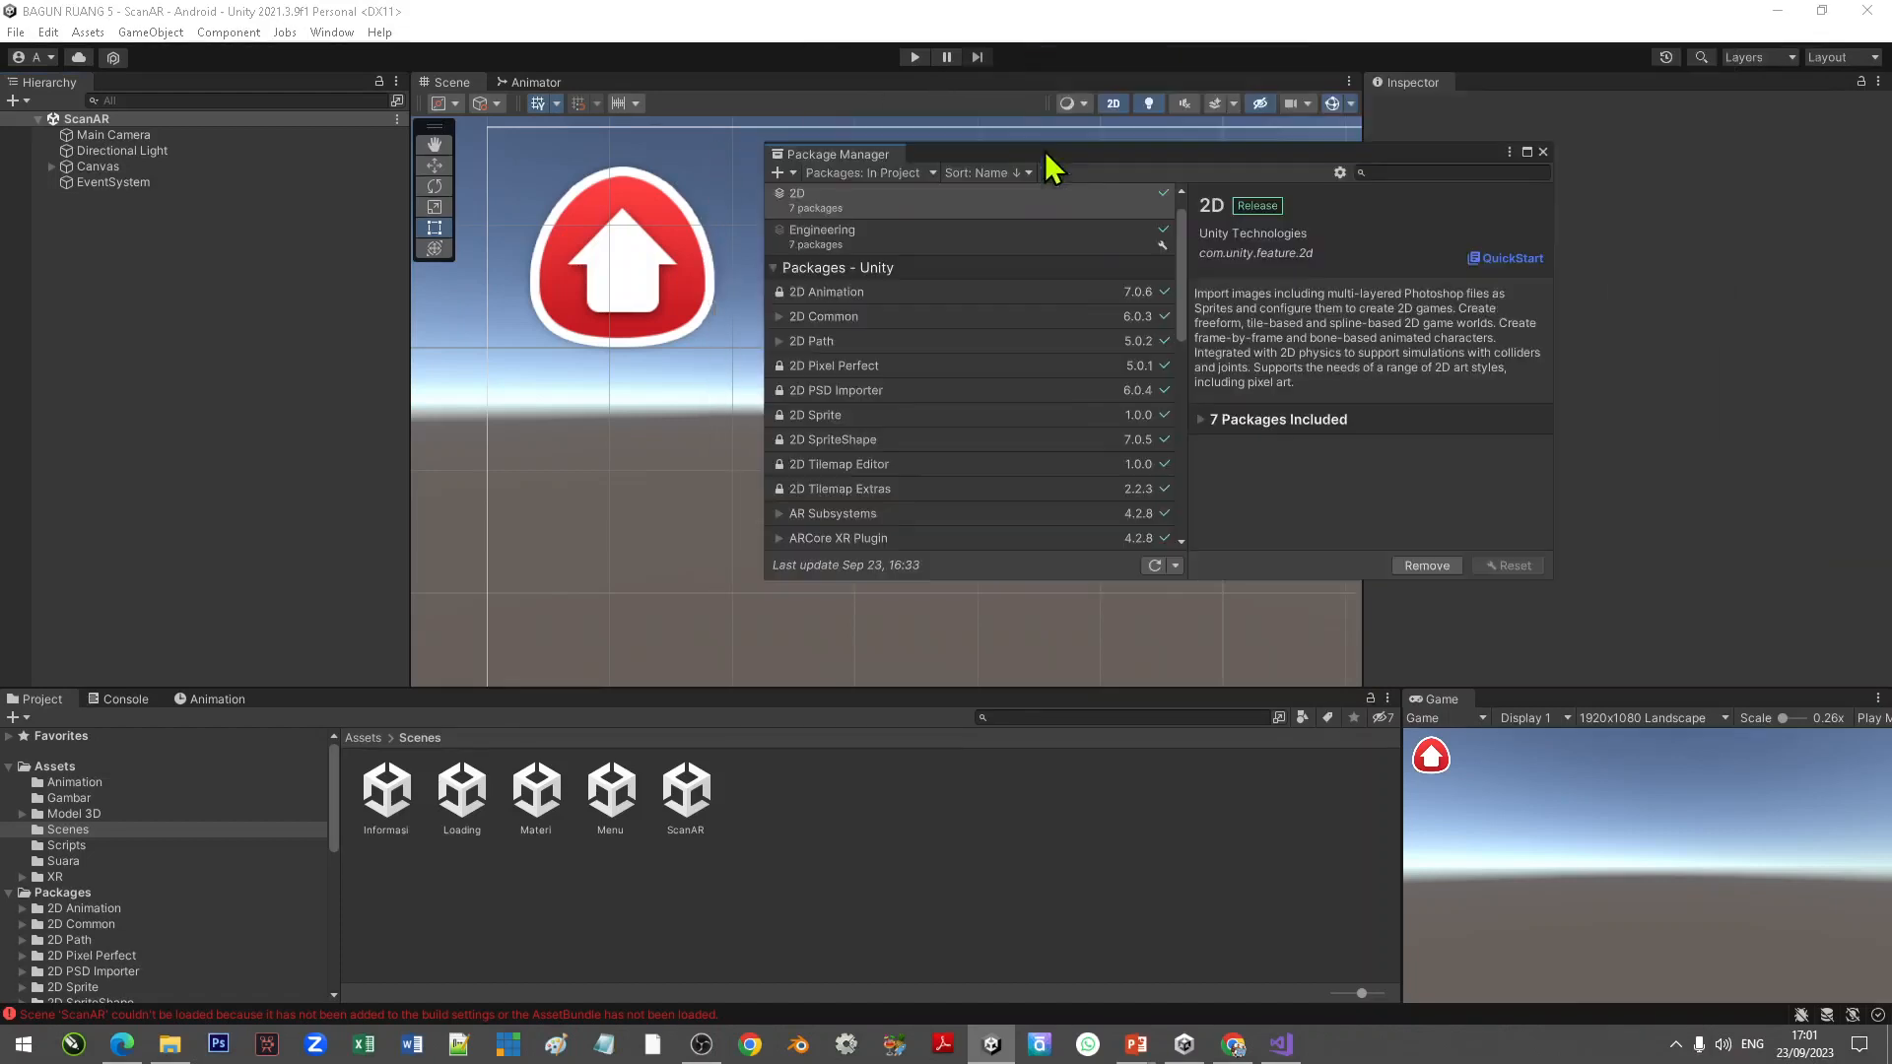
{"action": "left_click", "coordinate": [792, 173]}
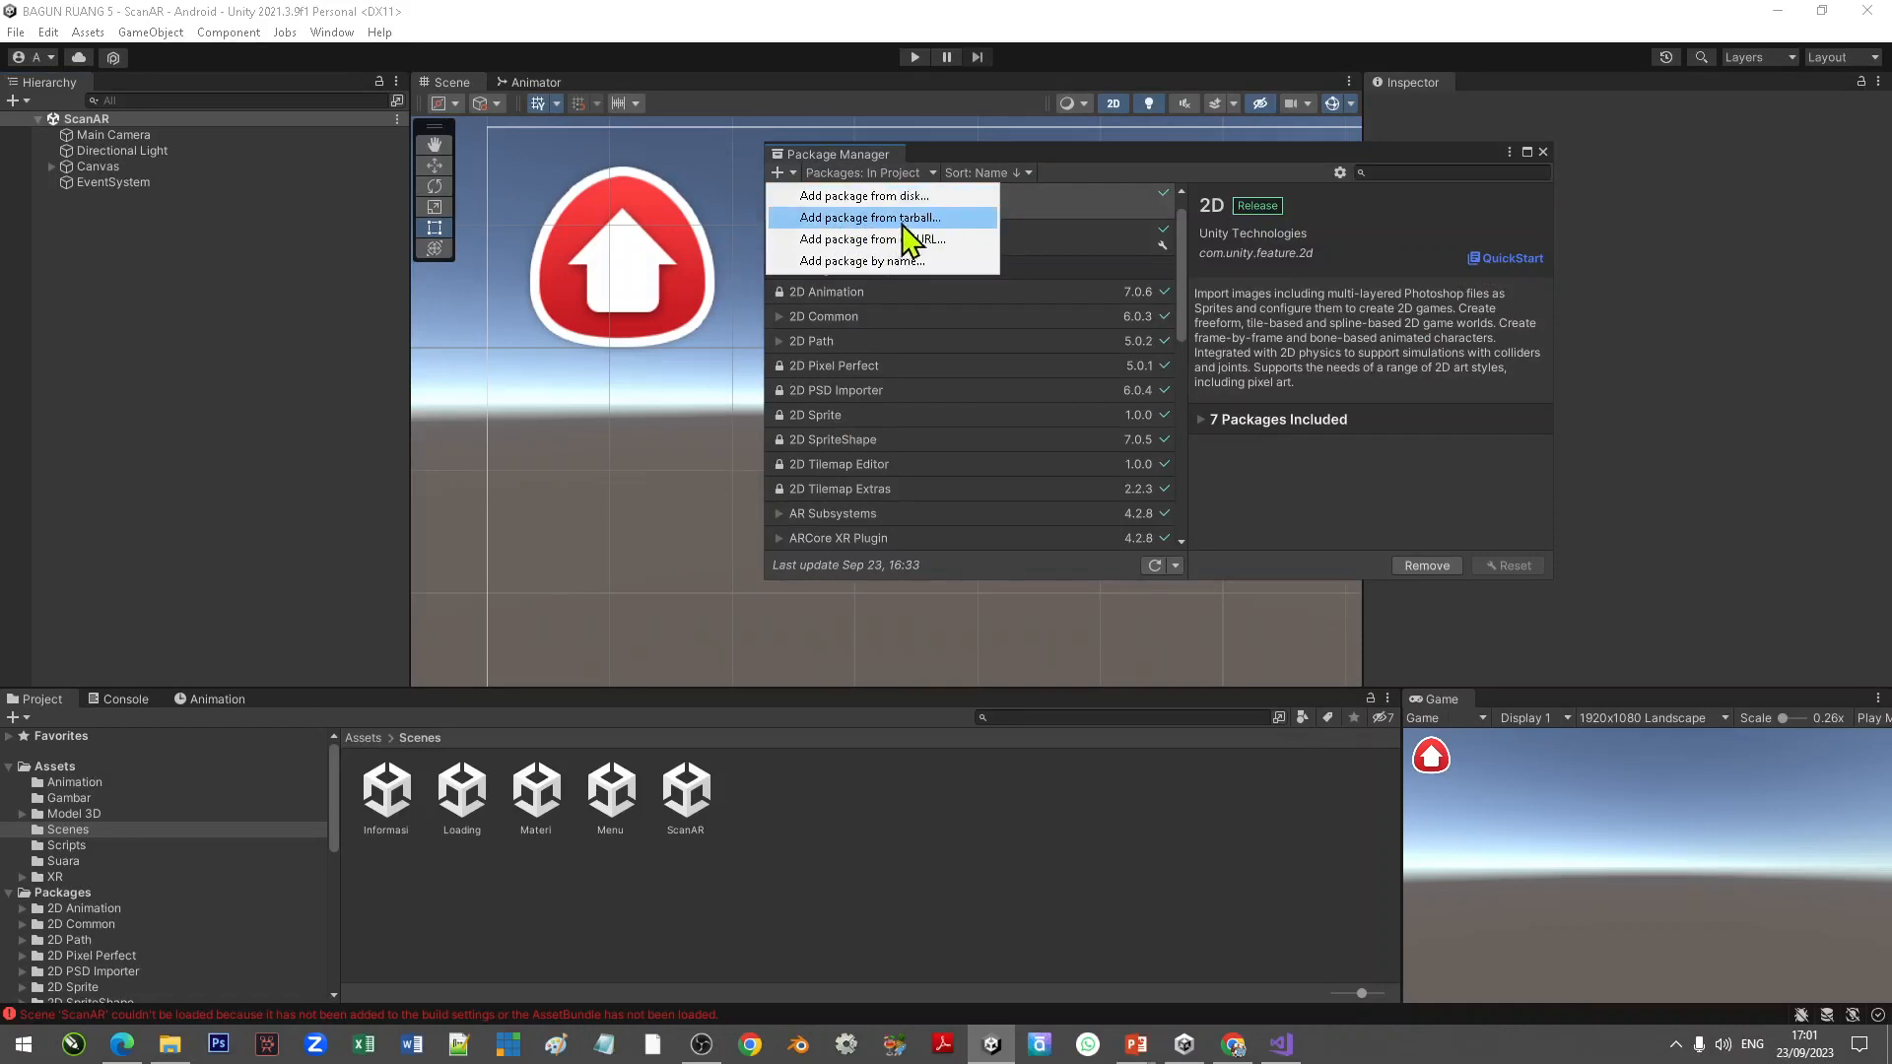
{"action": "left_click", "coordinate": [956, 221]}
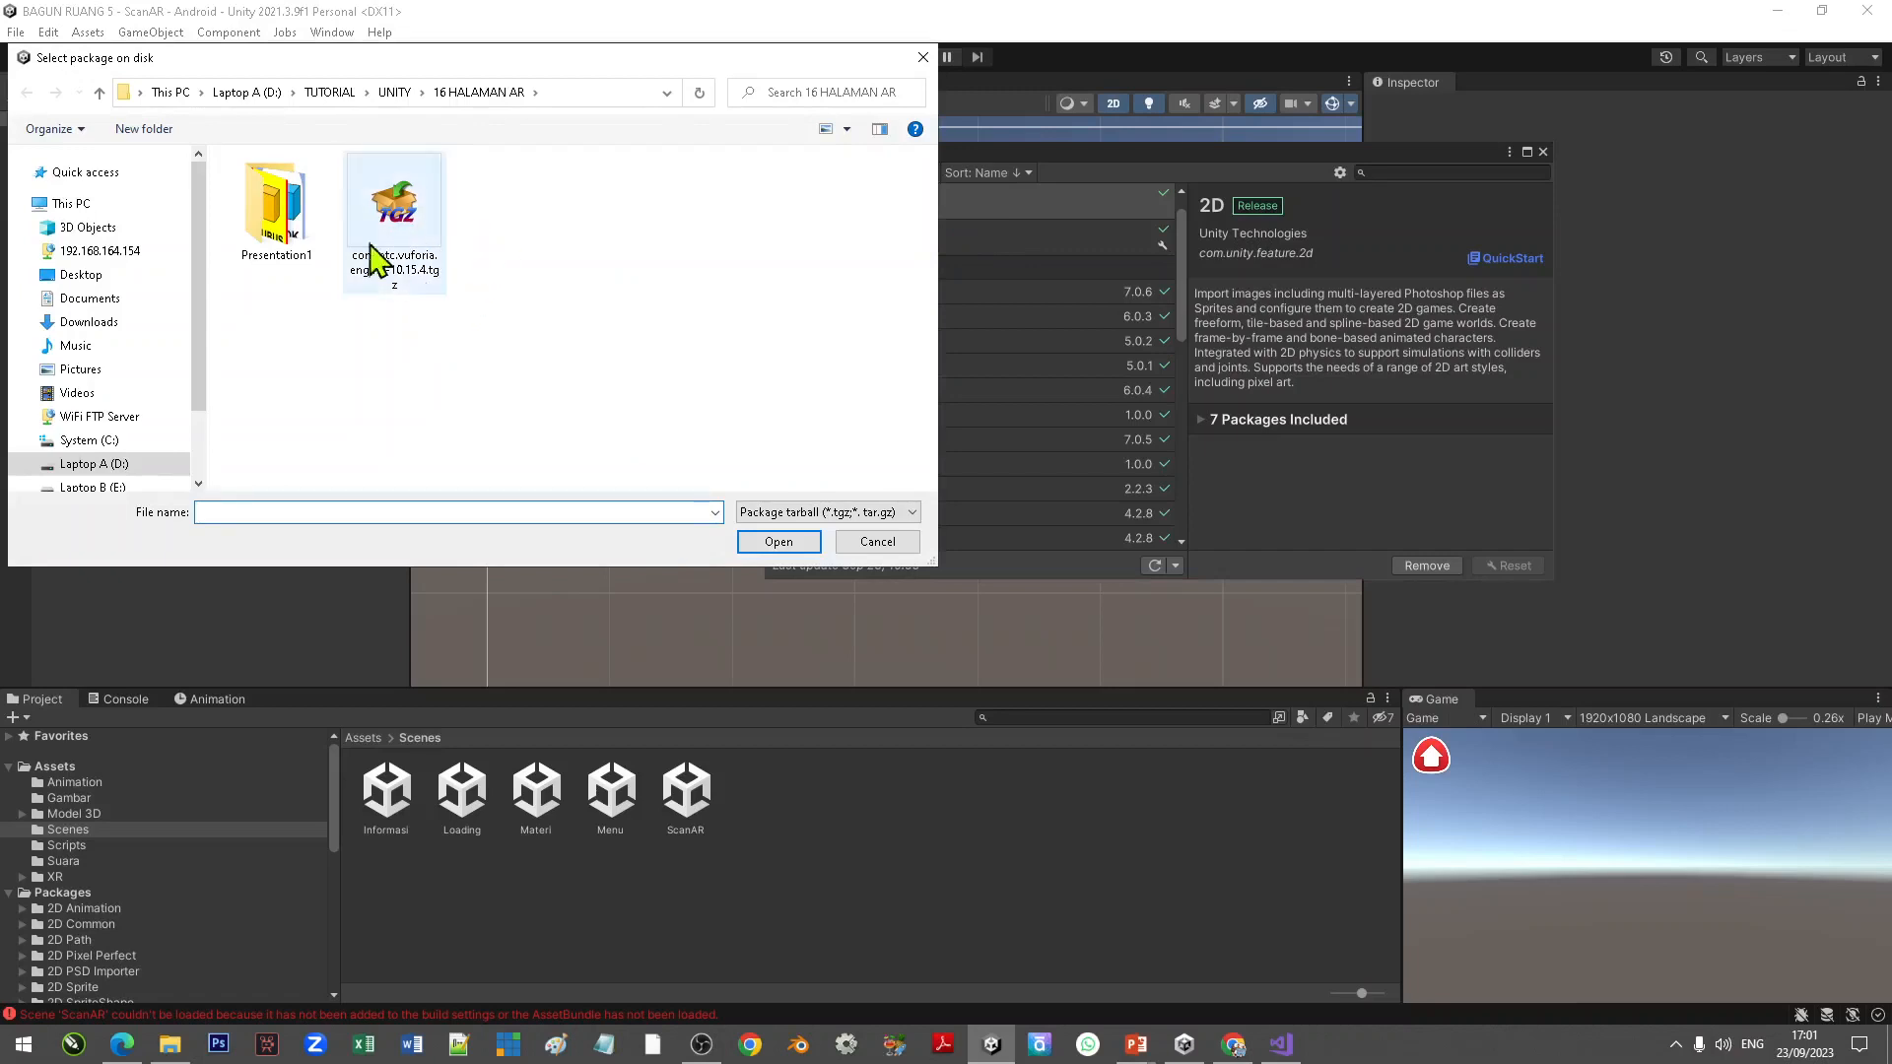
{"action": "left_click", "coordinate": [415, 279]}
{"action": "left_click", "coordinate": [775, 544]}
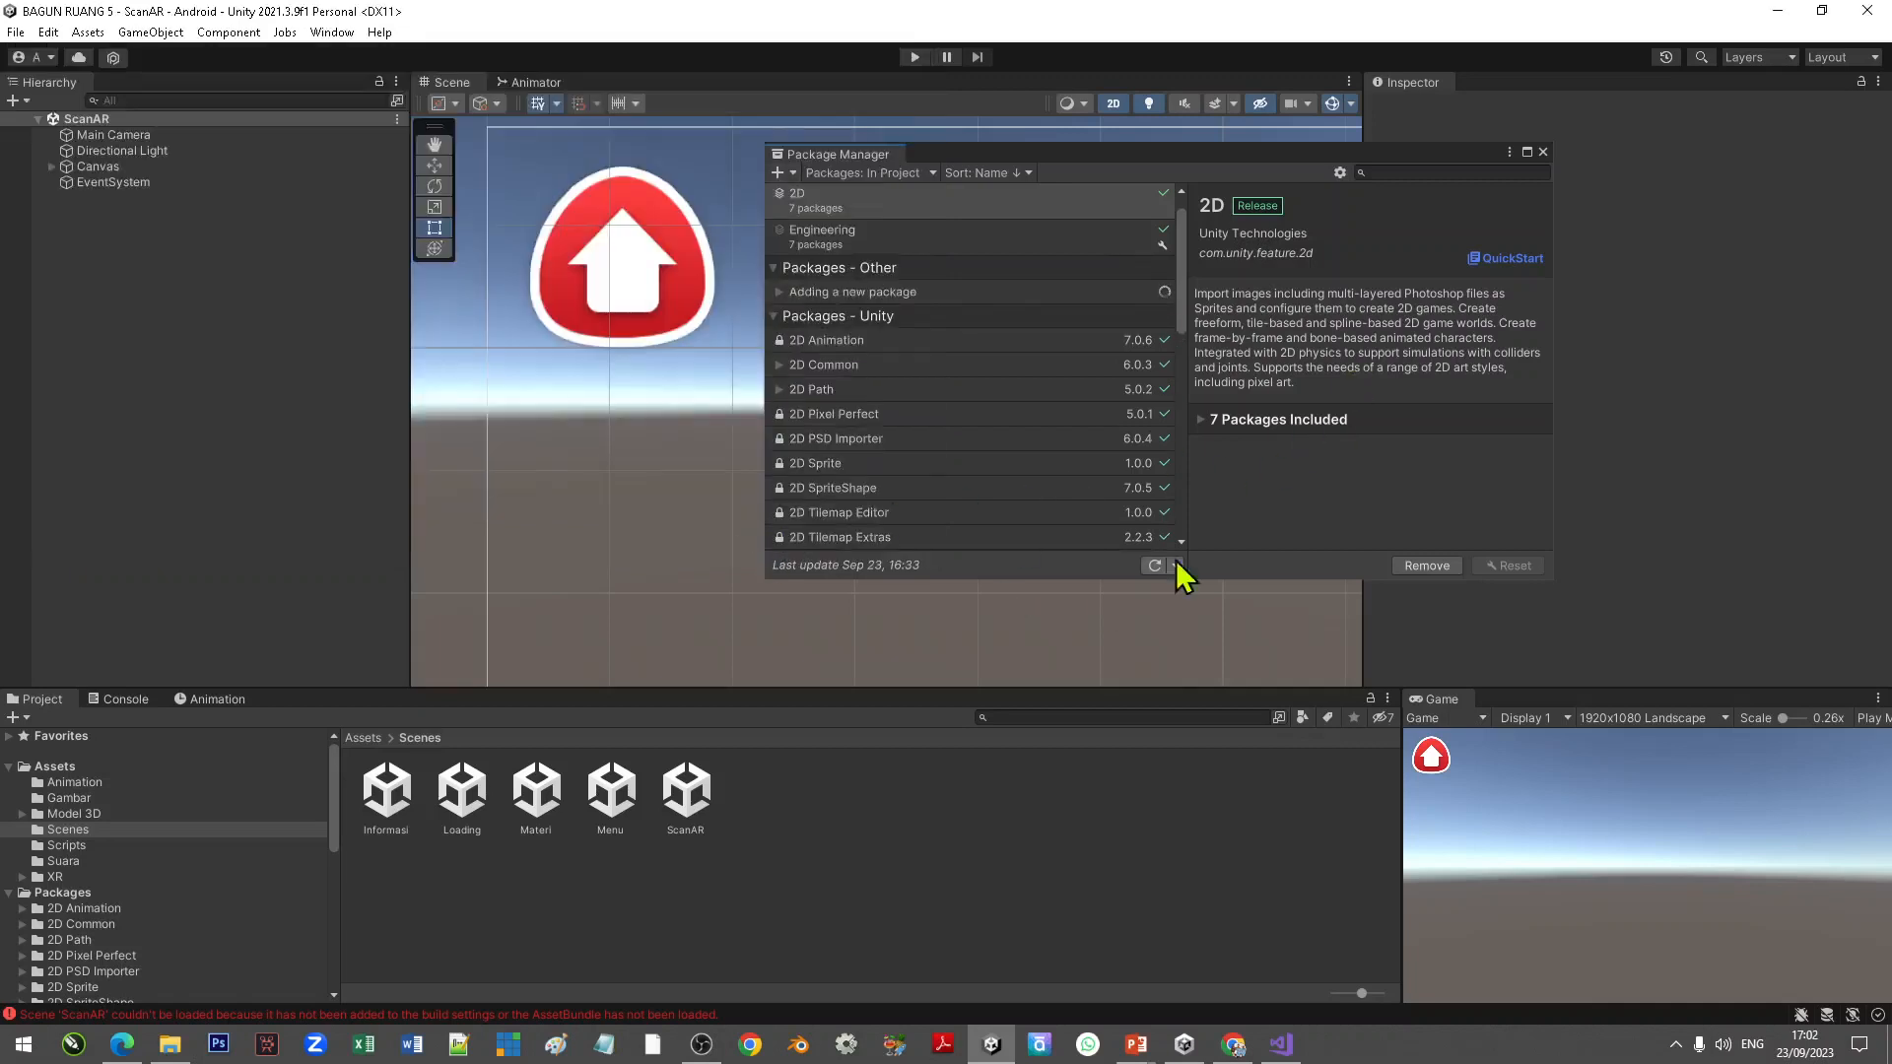
Step: Add the Vuforia tarball package com.ptc.vuforia.engine-10.15.4.tgz from disk a second time
{"action": "left_click", "coordinate": [777, 175]}
{"action": "left_click", "coordinate": [856, 227]}
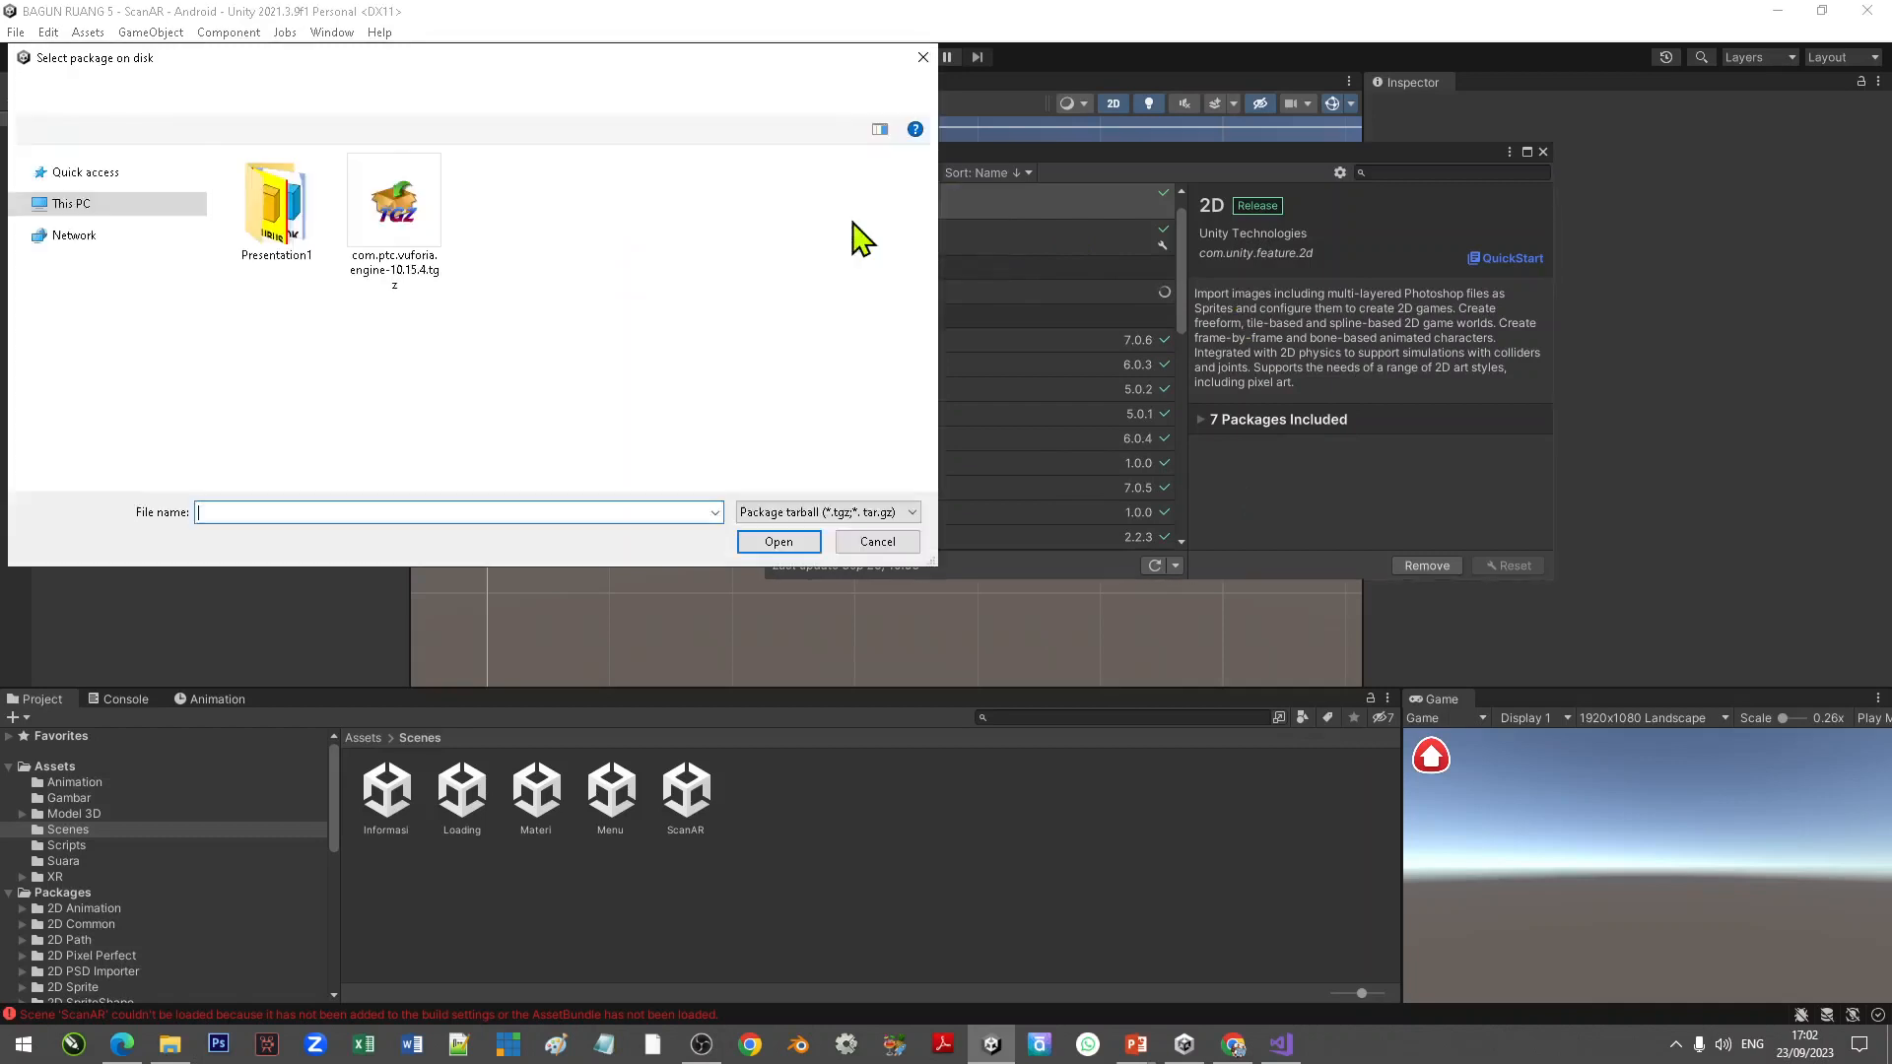
{"action": "left_click", "coordinate": [393, 207]}
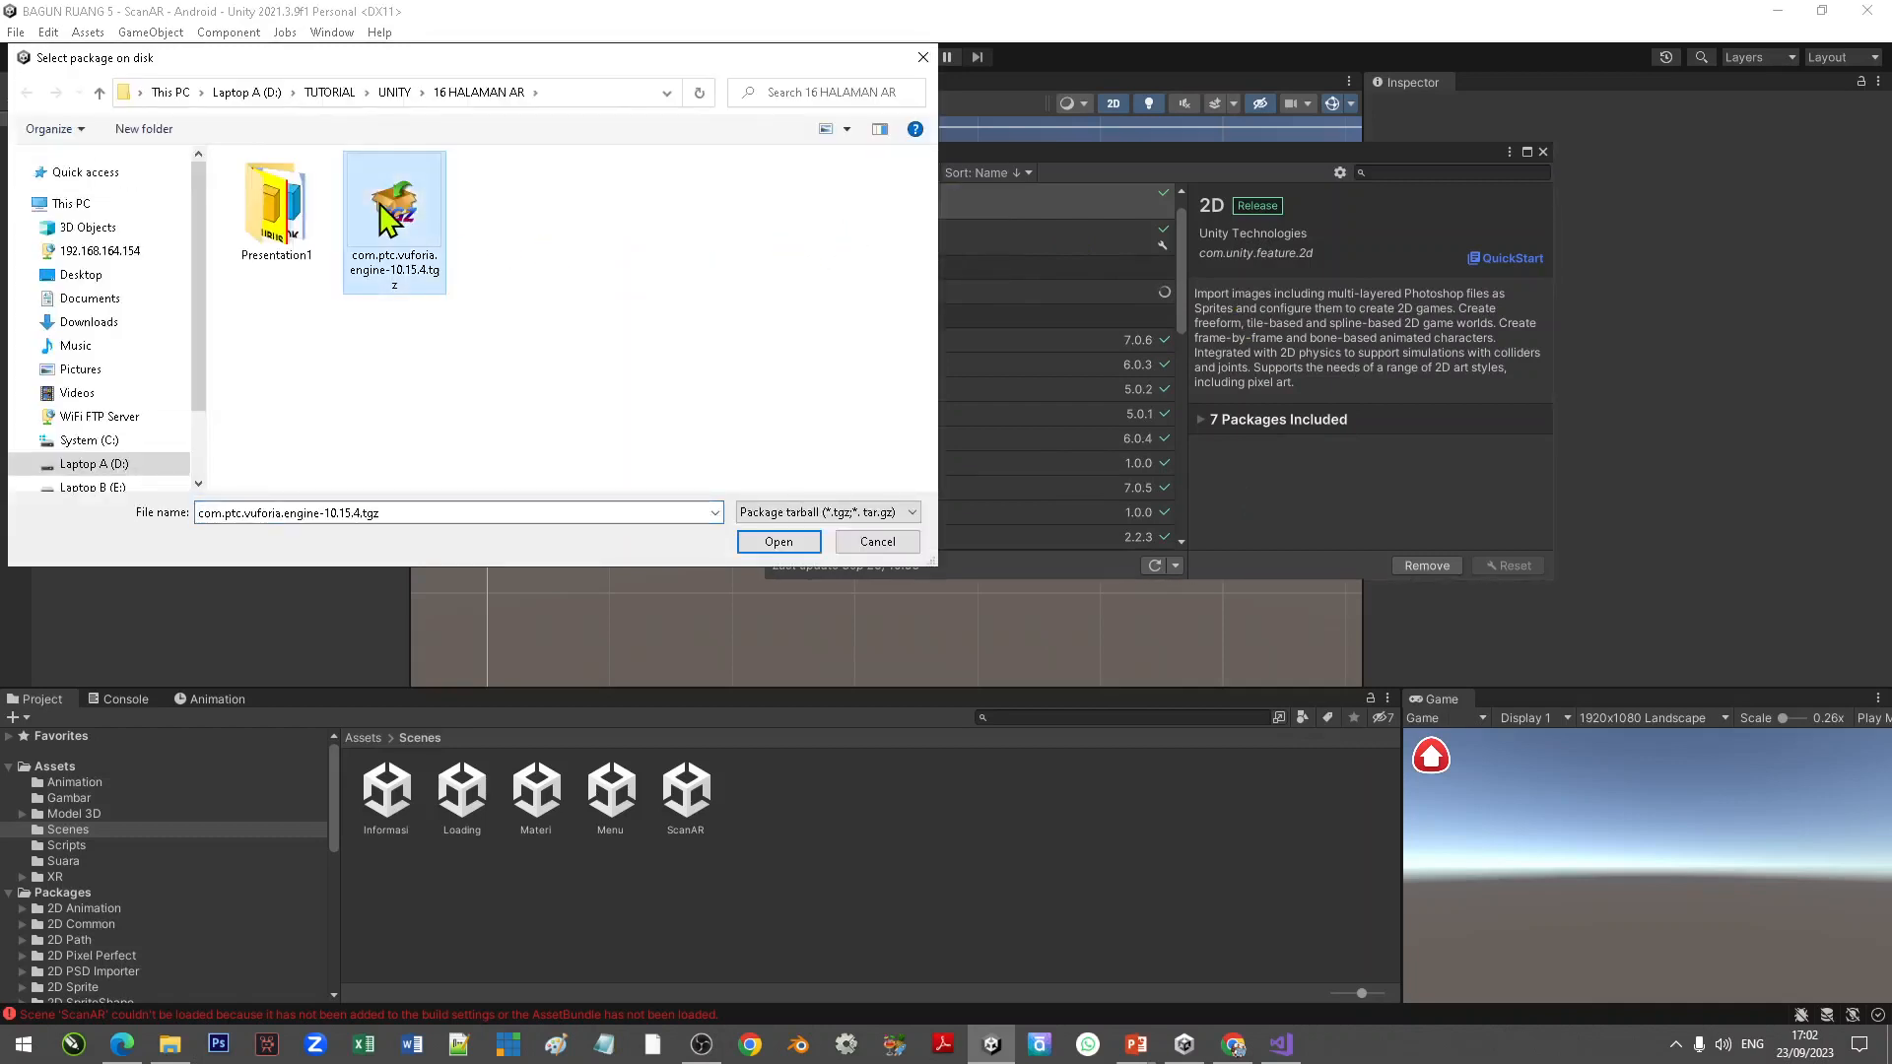
{"action": "left_click", "coordinate": [777, 542]}
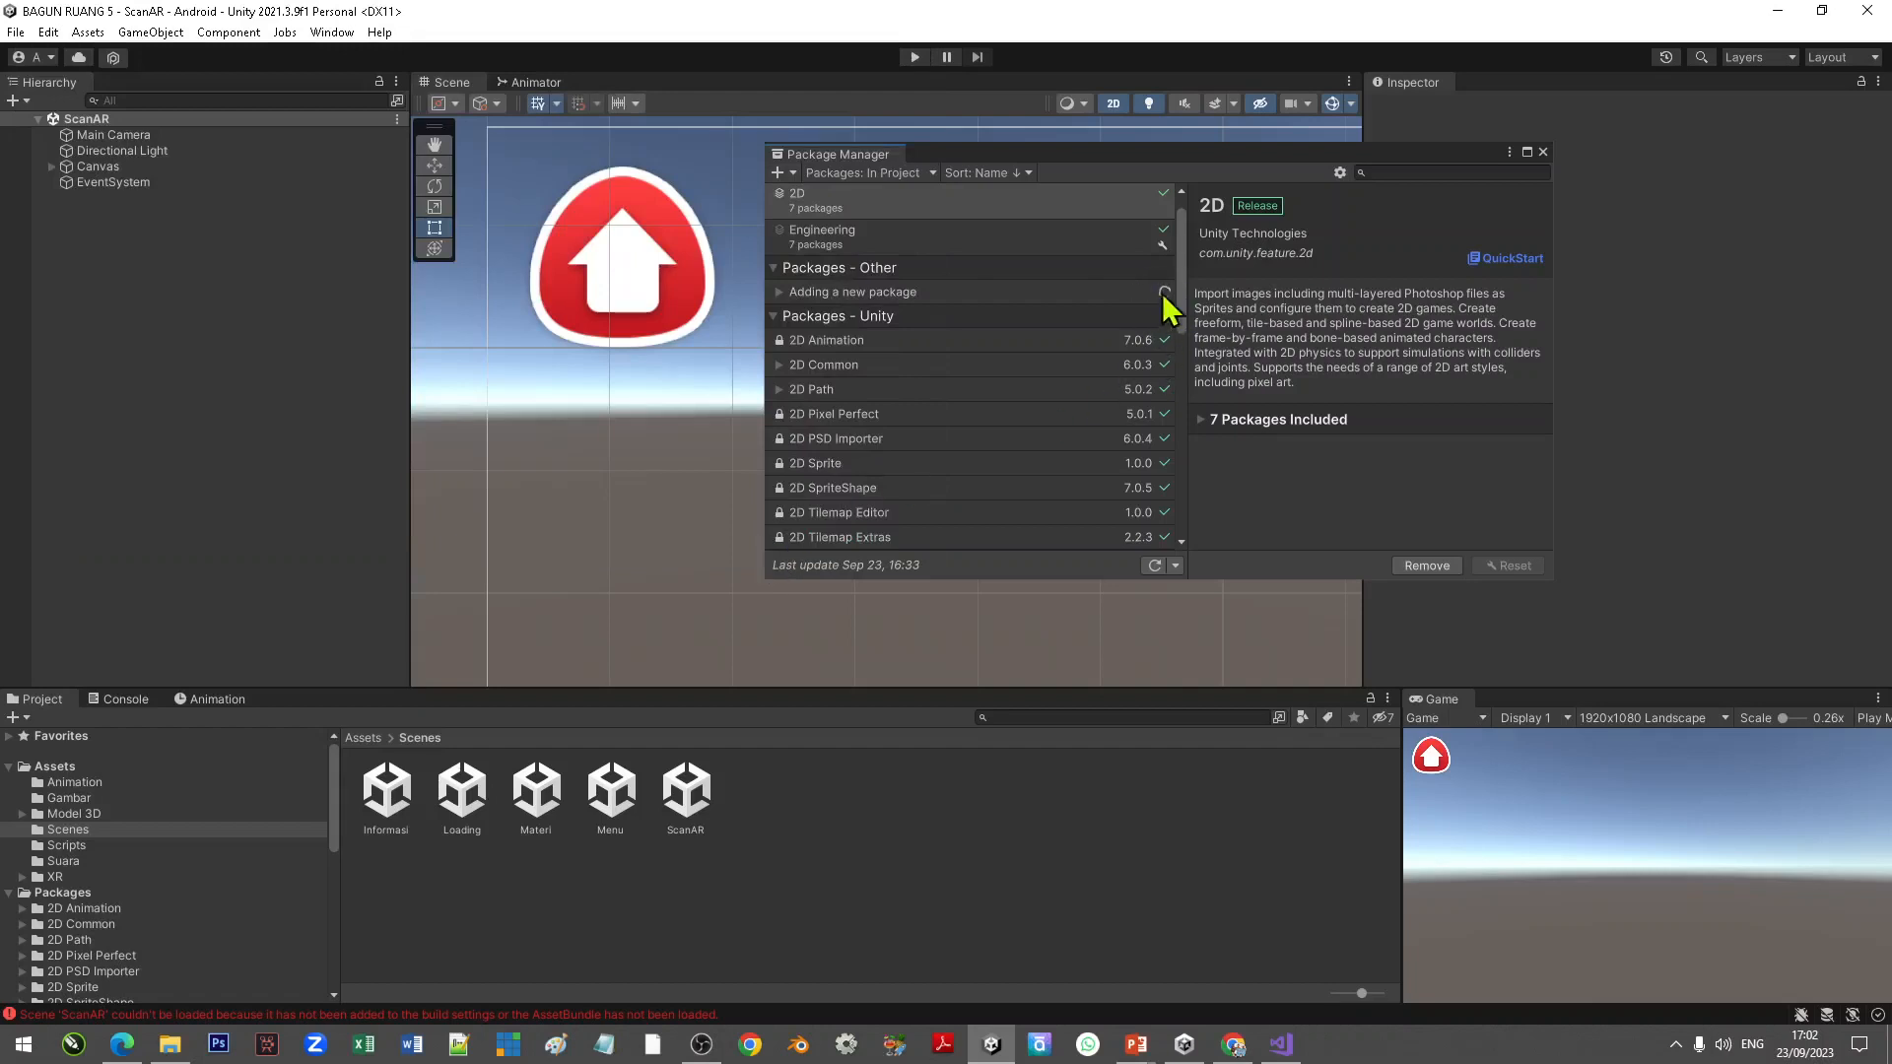
{"action": "left_click", "coordinate": [777, 293]}
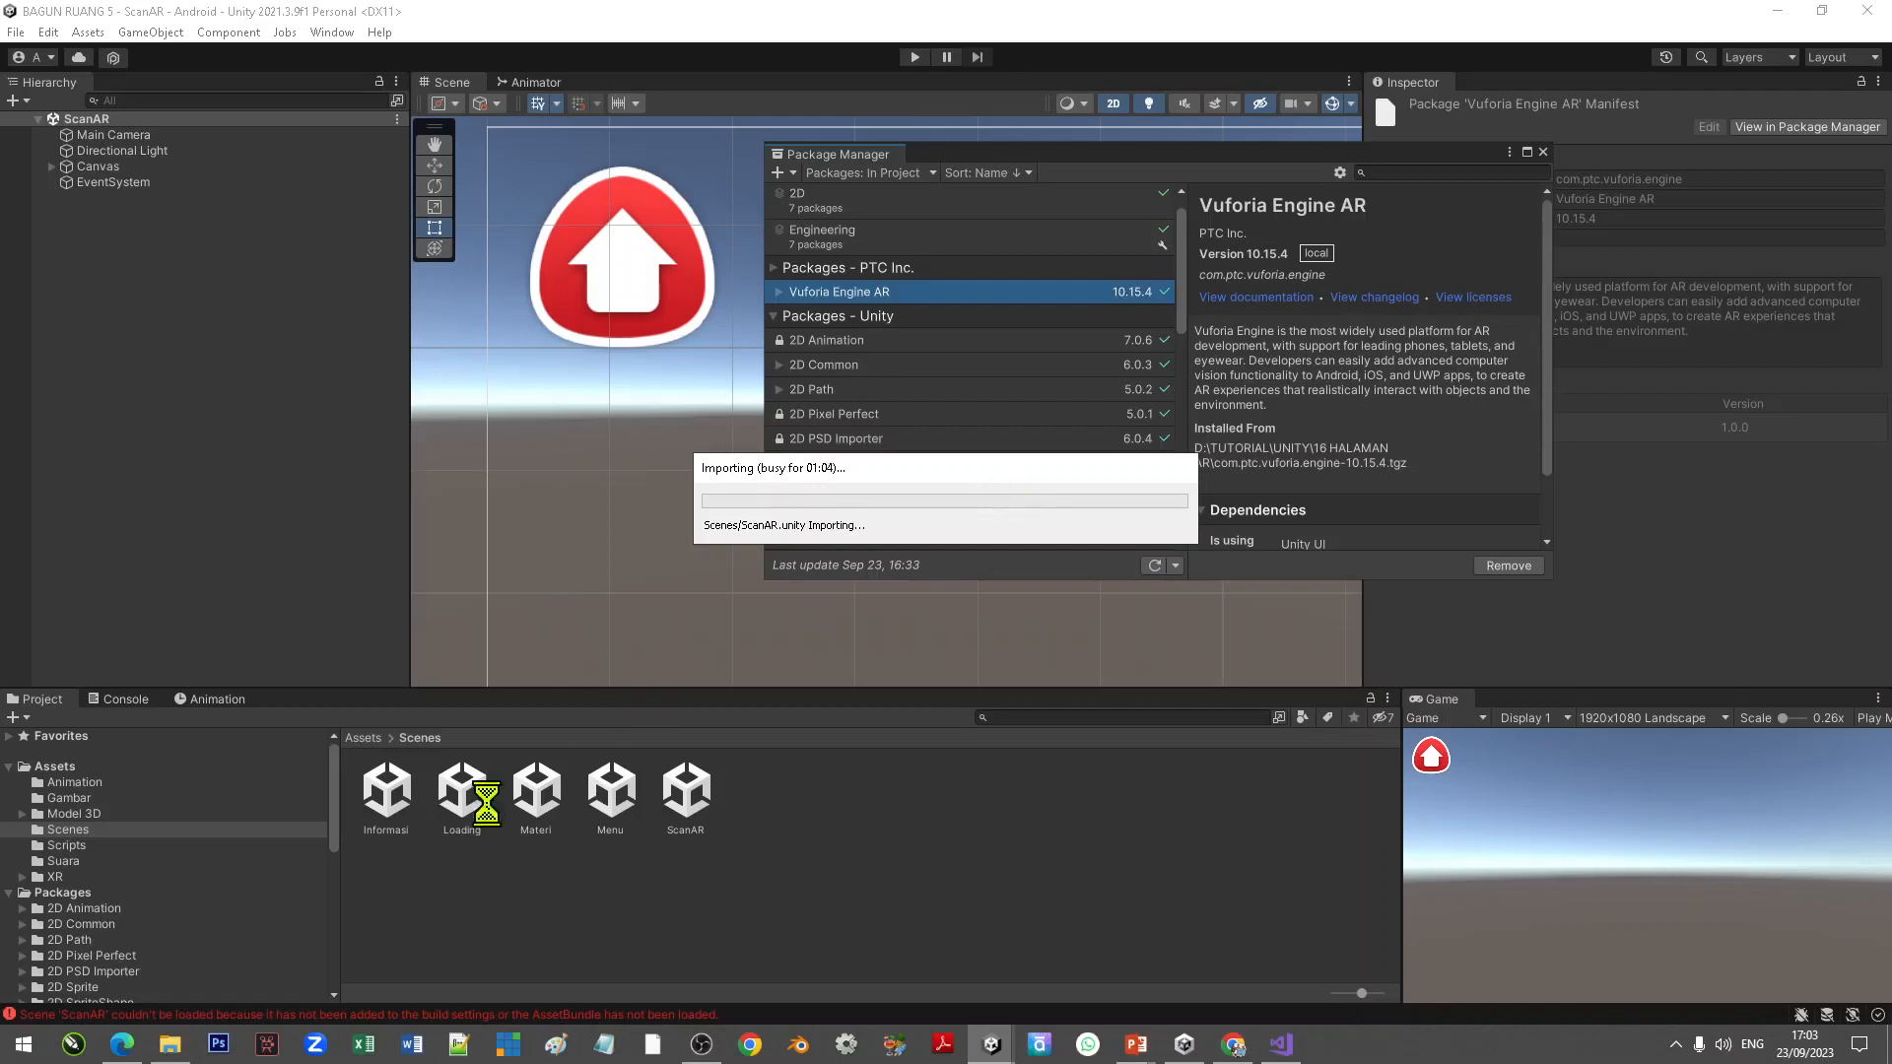
Step: Browse the tutorial ASSETS folders GAMBAR, 3D and AR in File Explorer while the package imports
{"action": "left_click", "coordinate": [173, 1048]}
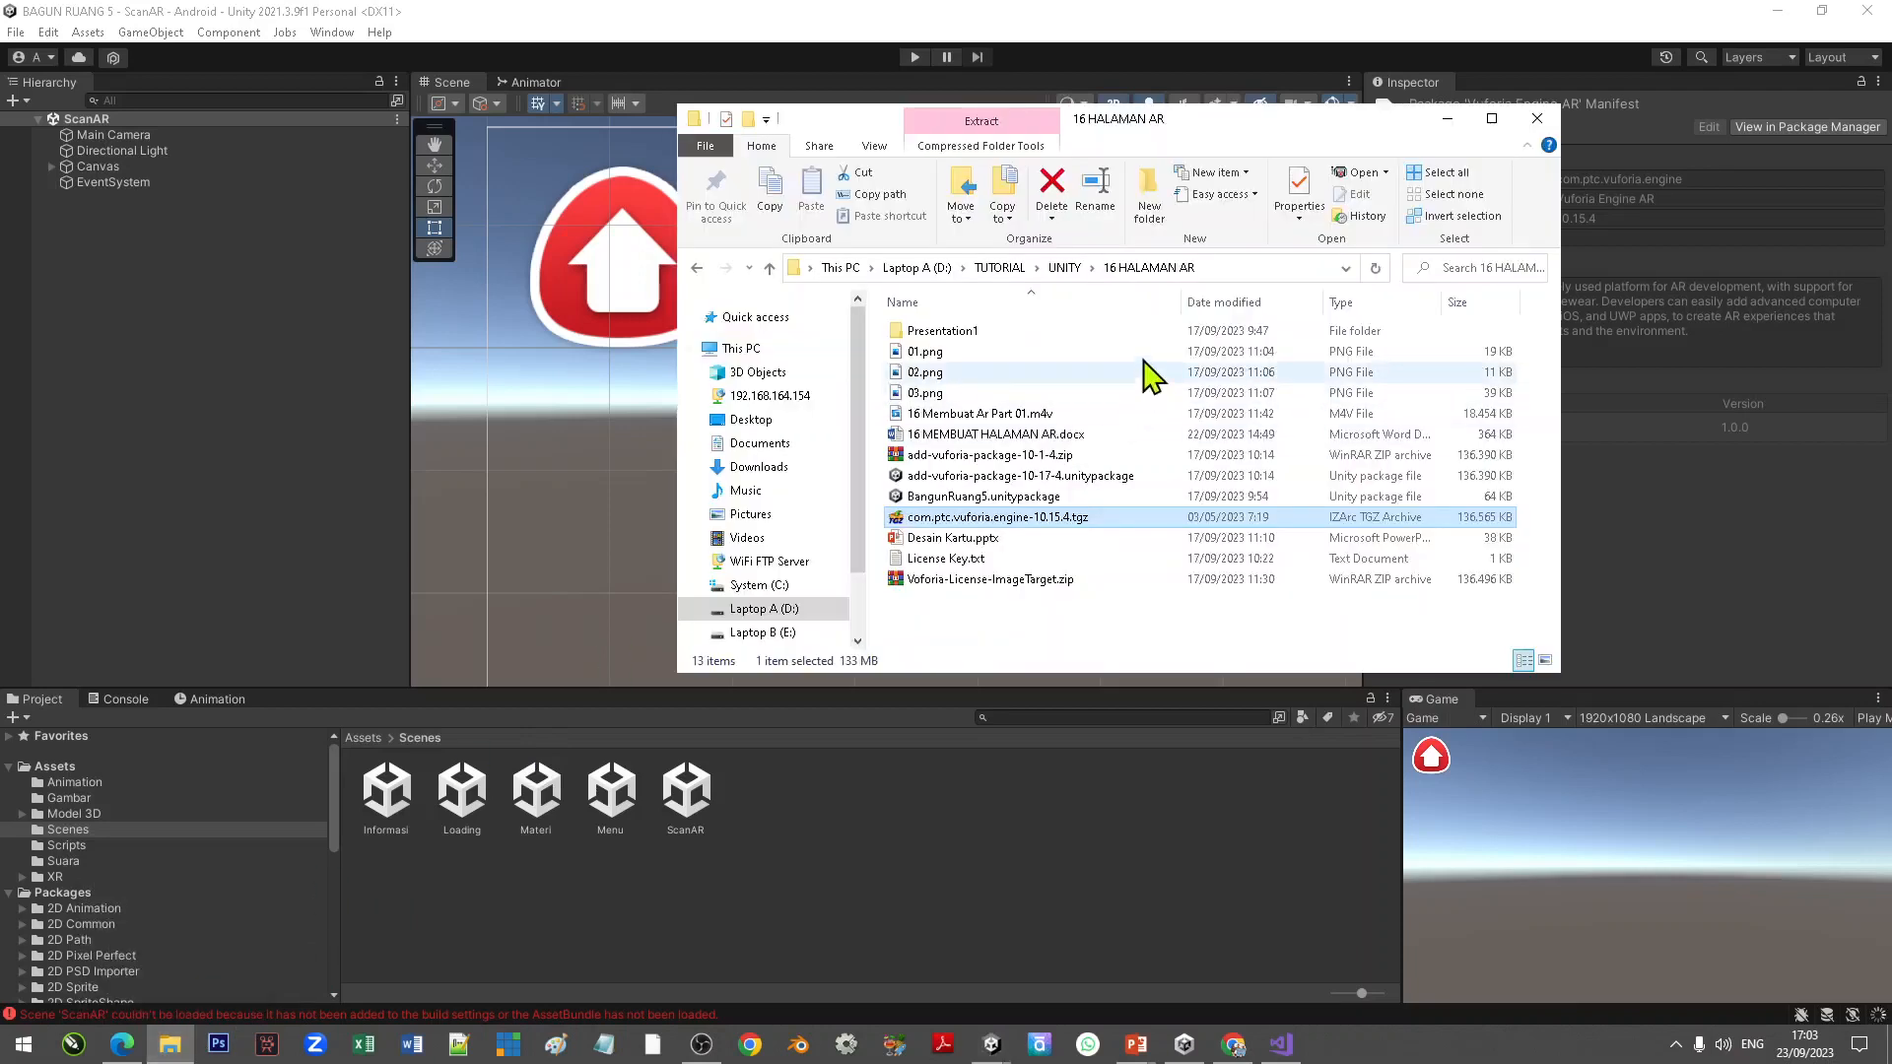
{"action": "left_click", "coordinate": [1065, 269]}
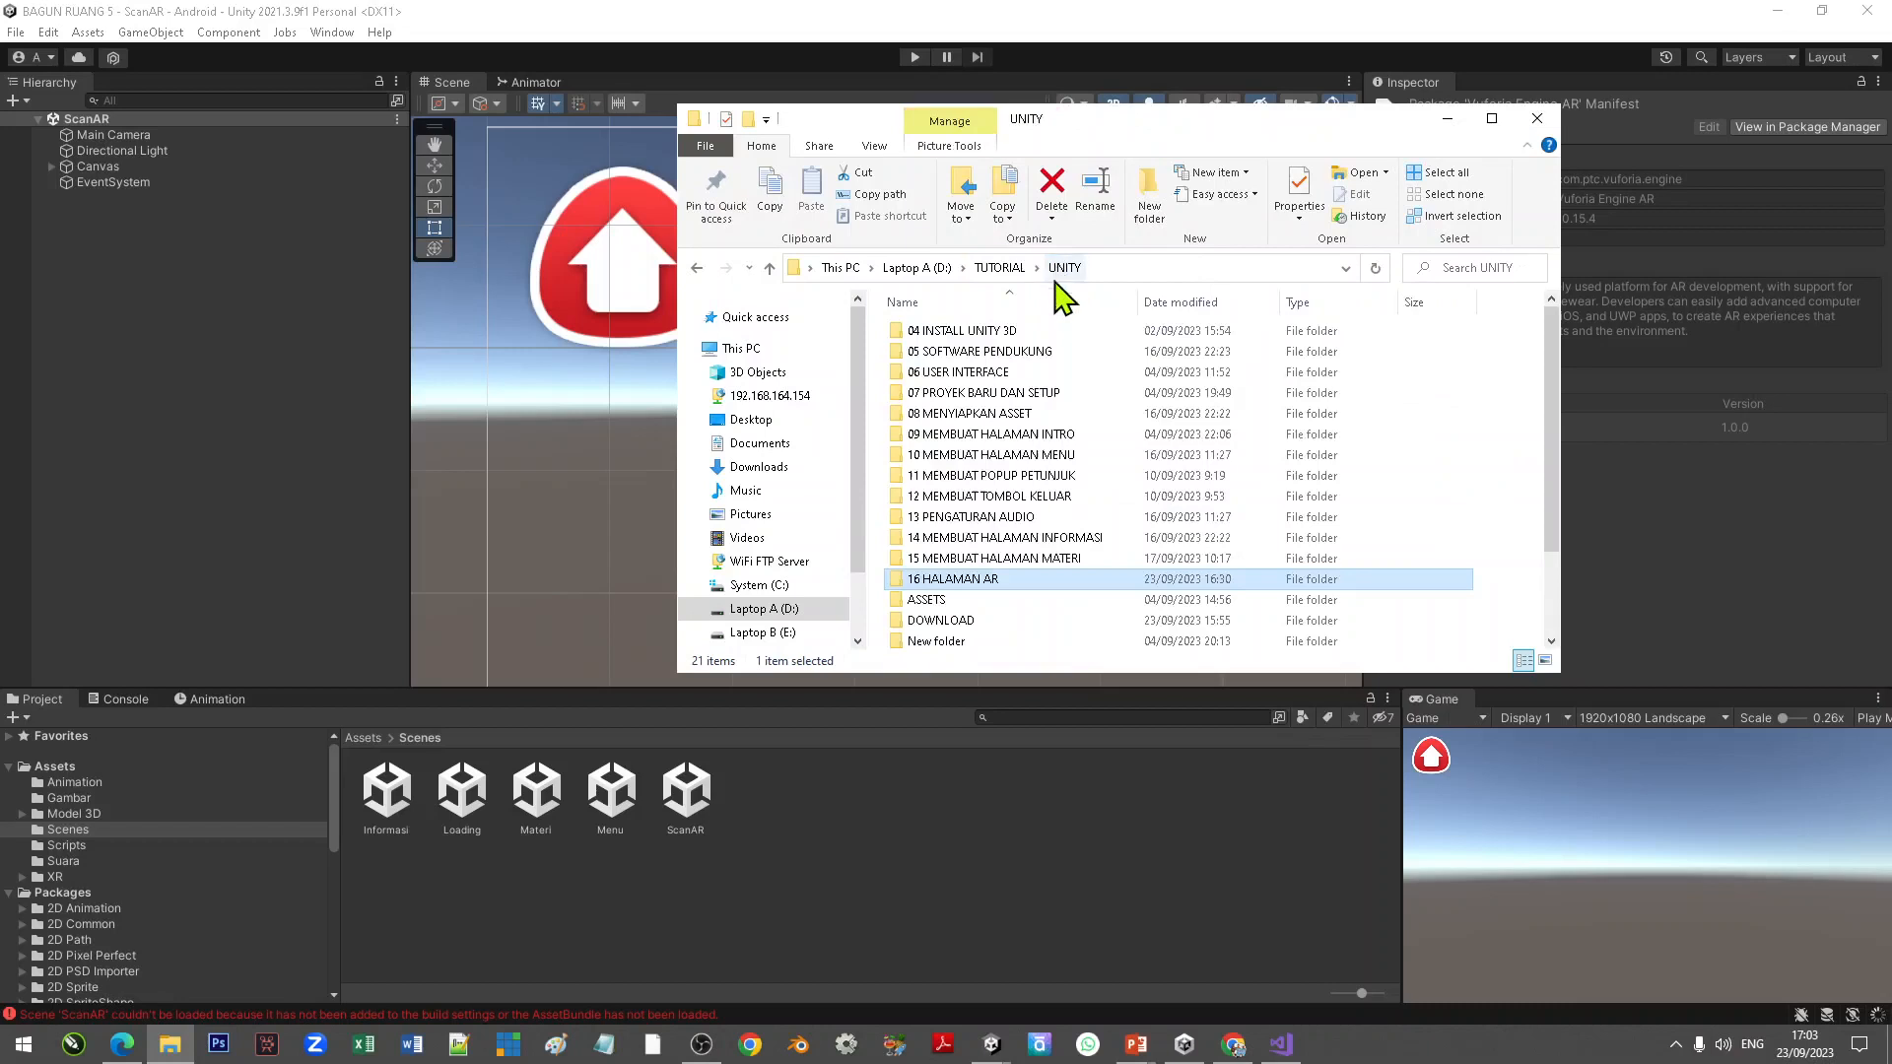
{"action": "double_click", "coordinate": [944, 601]}
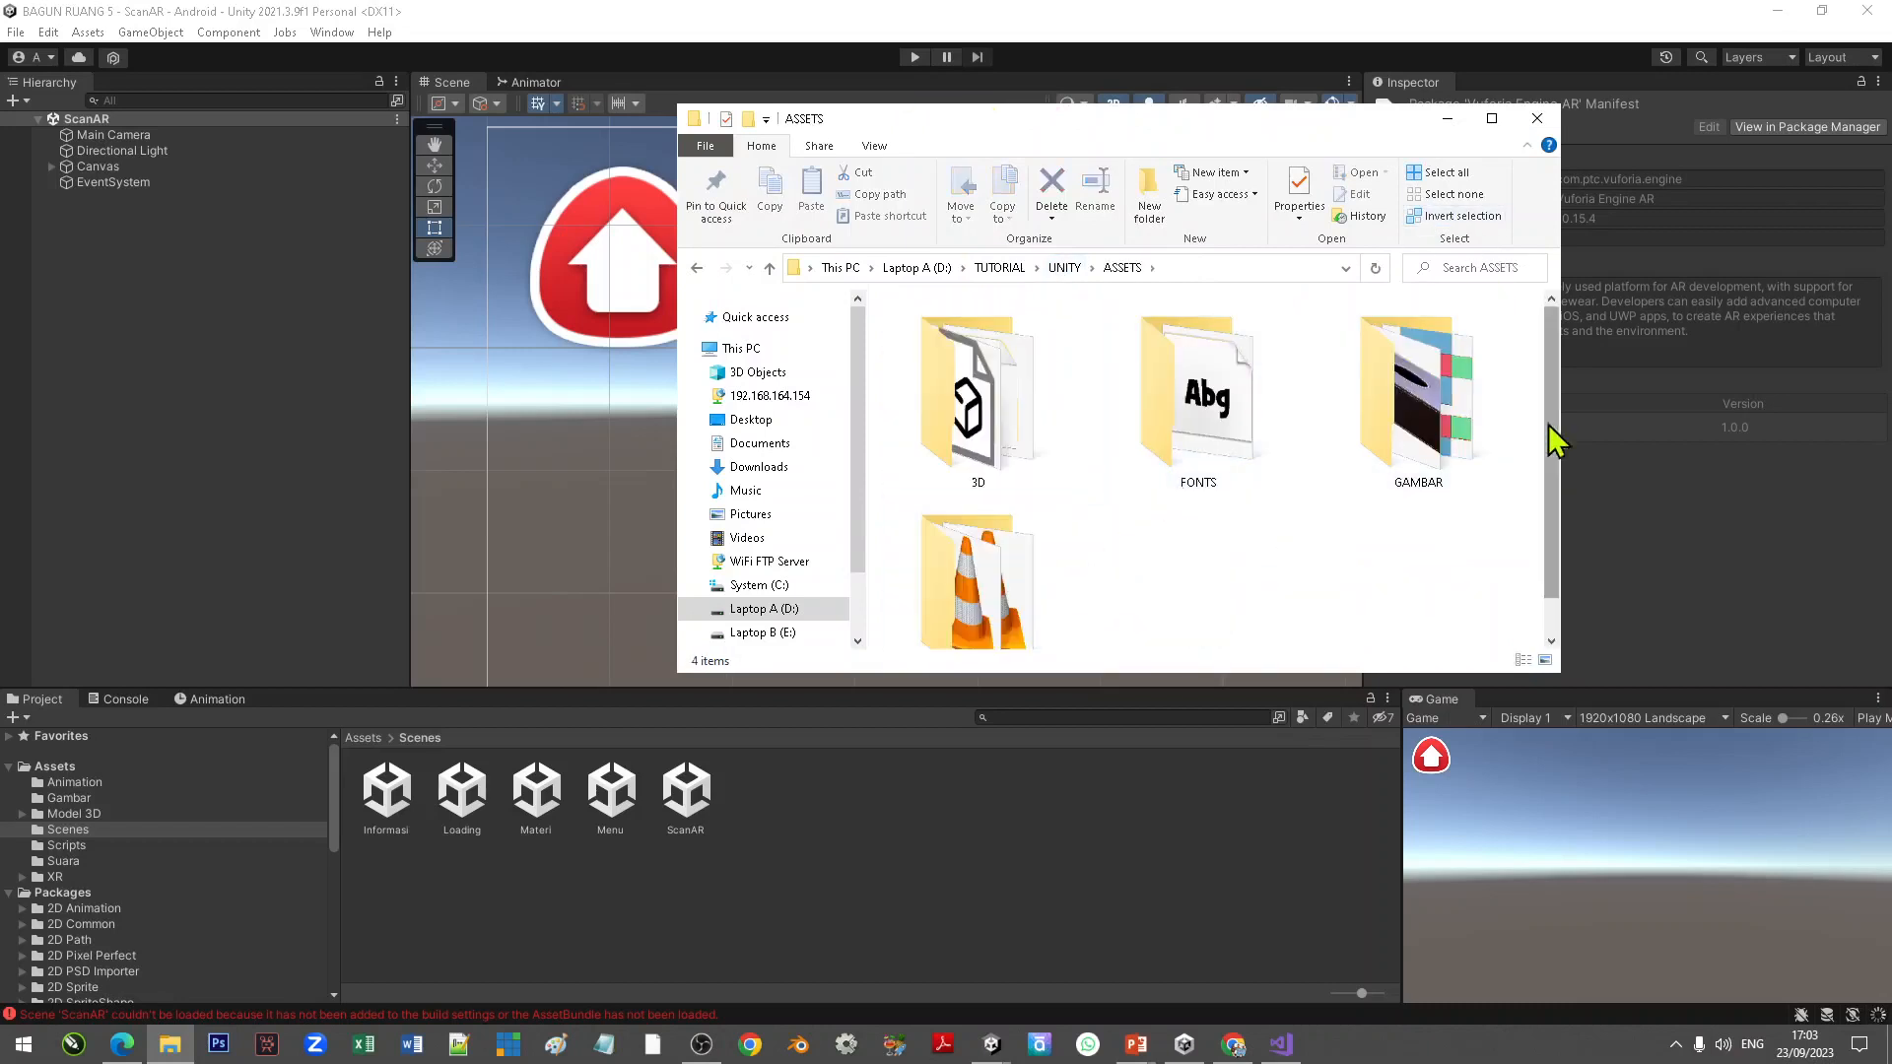
{"action": "left_click_drag", "start_coordinate": [1562, 431], "coordinate": [1683, 431]}
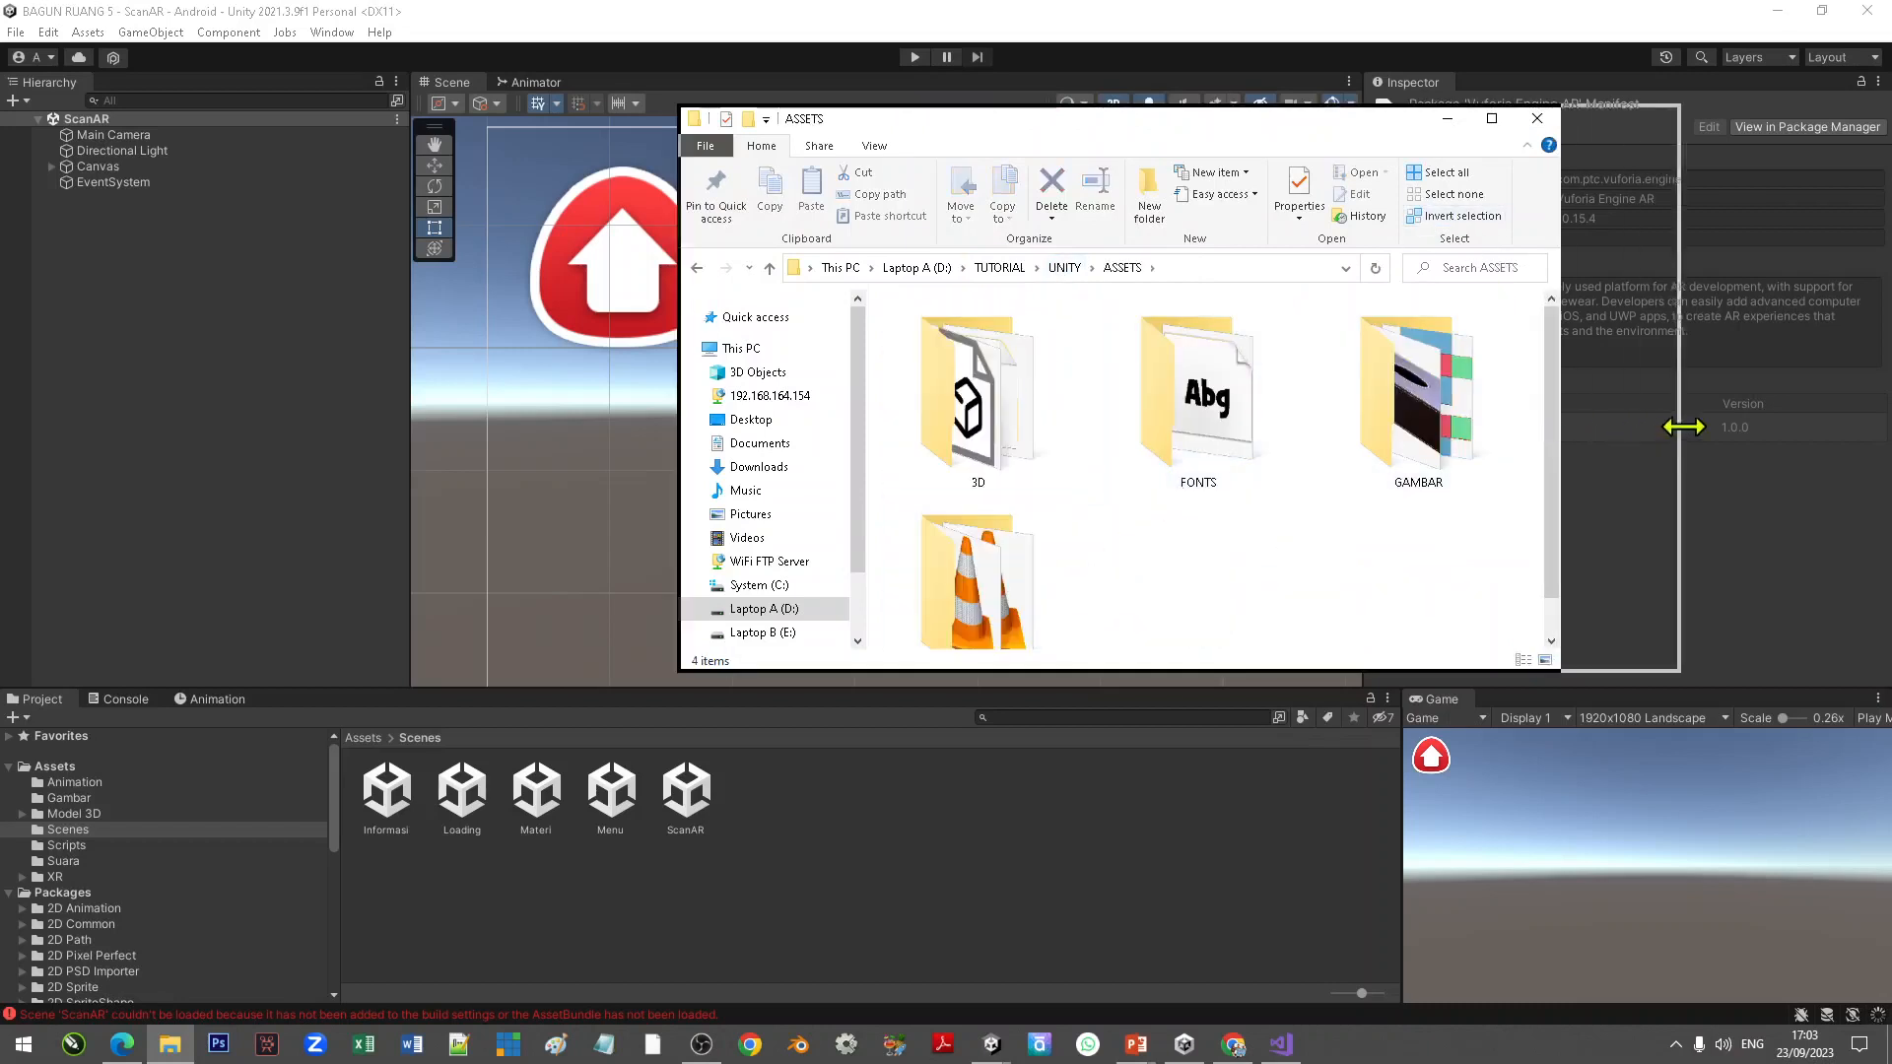
{"action": "left_click", "coordinate": [1171, 431]}
{"action": "double_click", "coordinate": [1361, 419]}
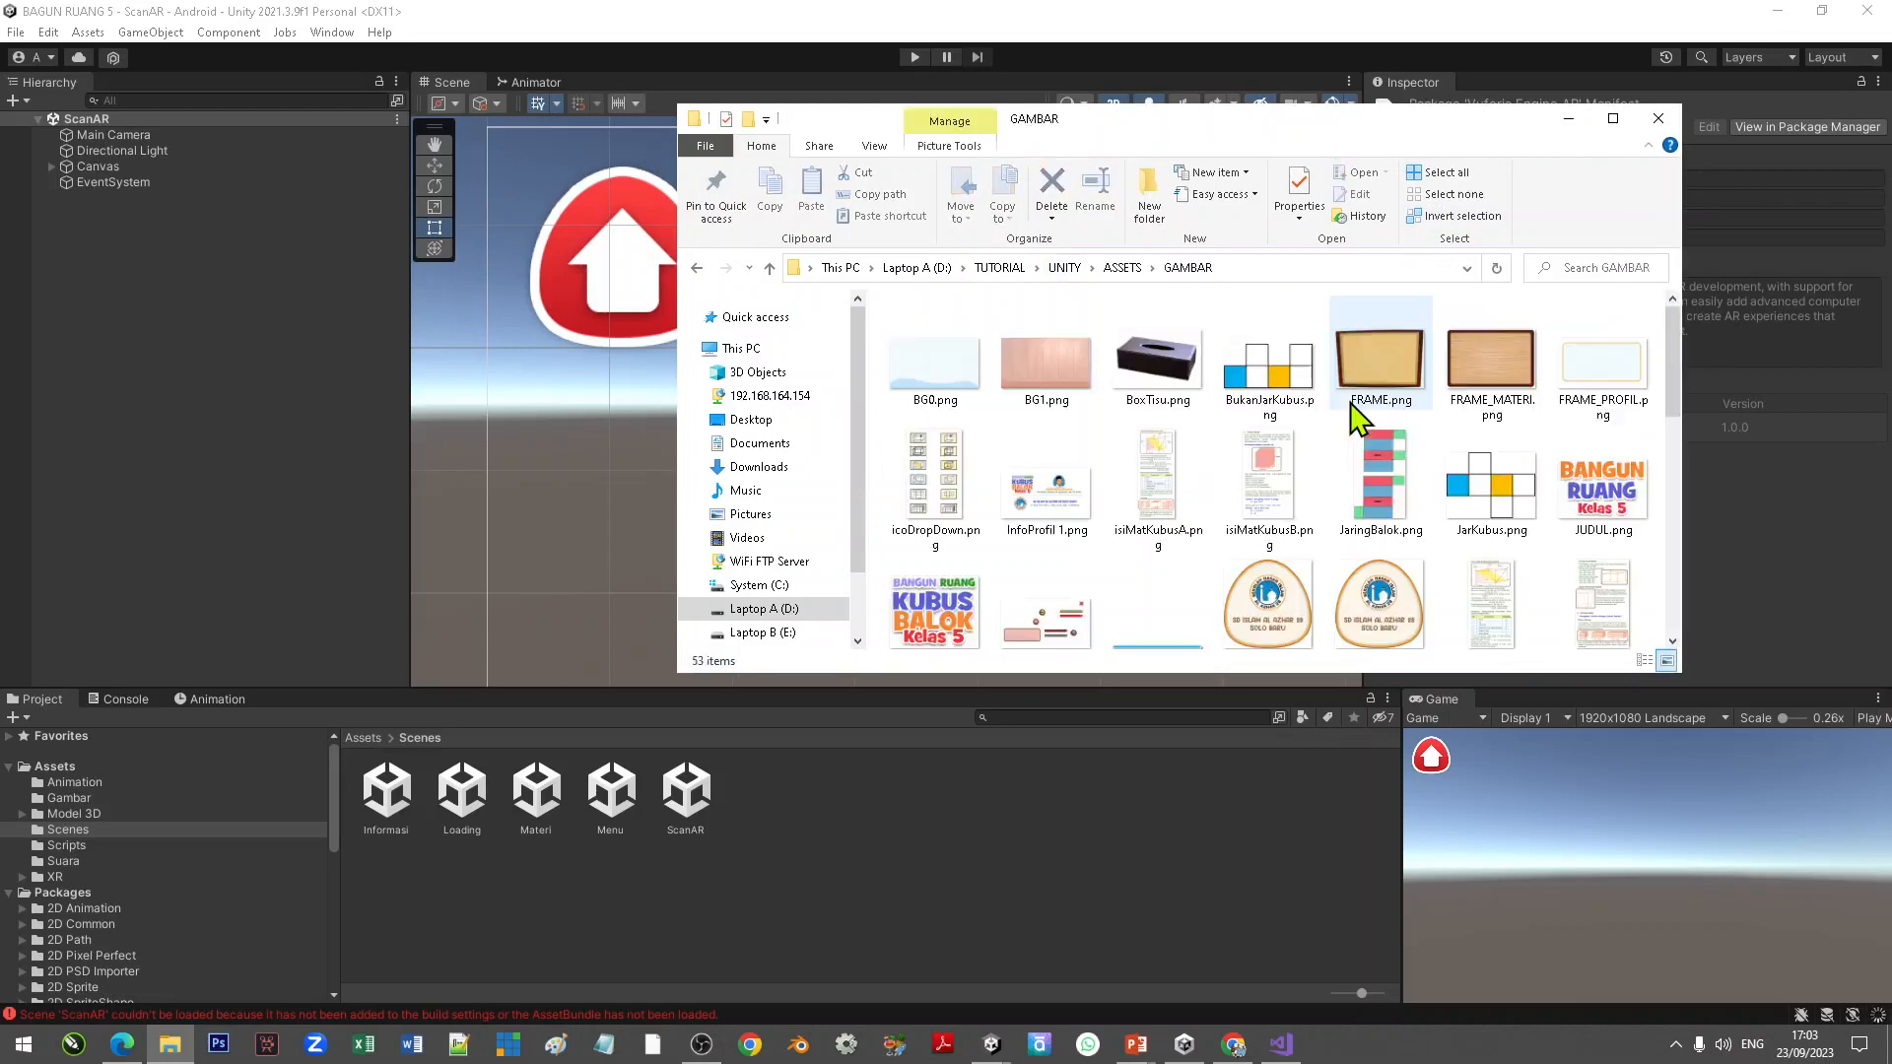
{"action": "left_click", "coordinate": [927, 493]}
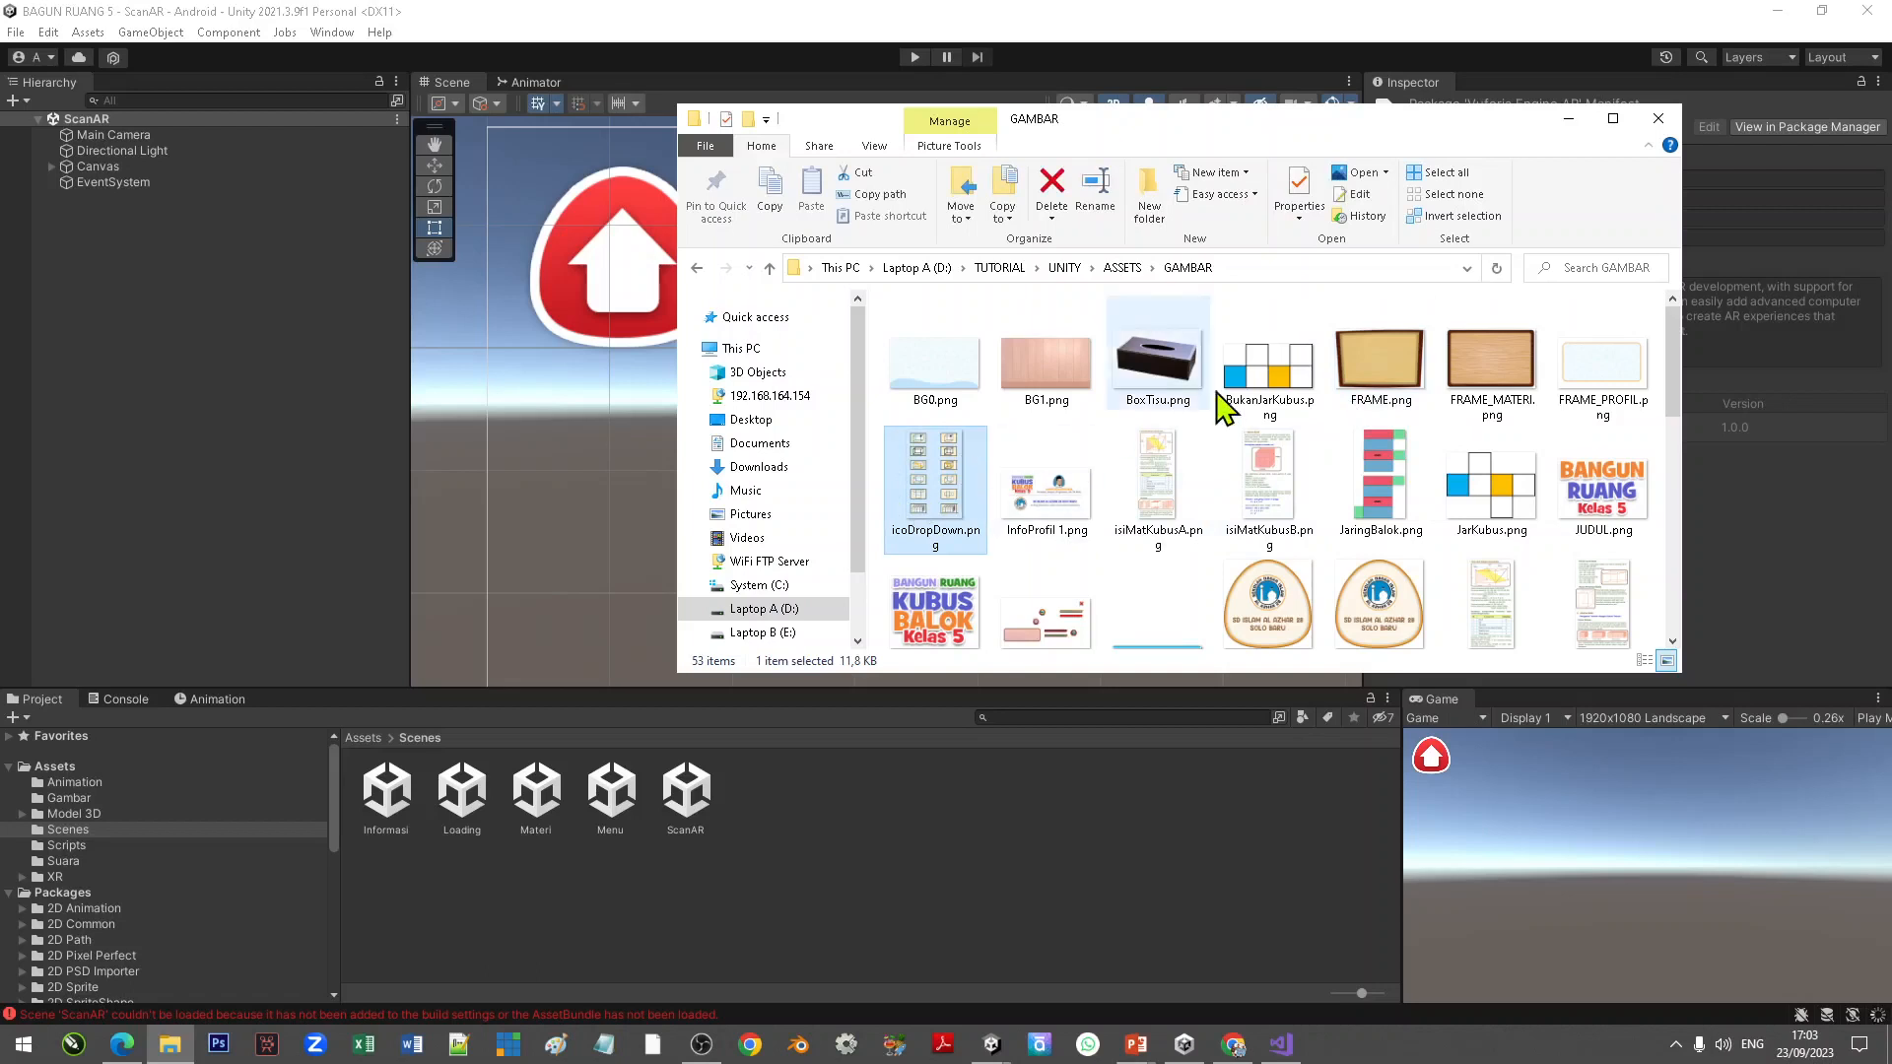
{"action": "left_click", "coordinate": [1123, 268]}
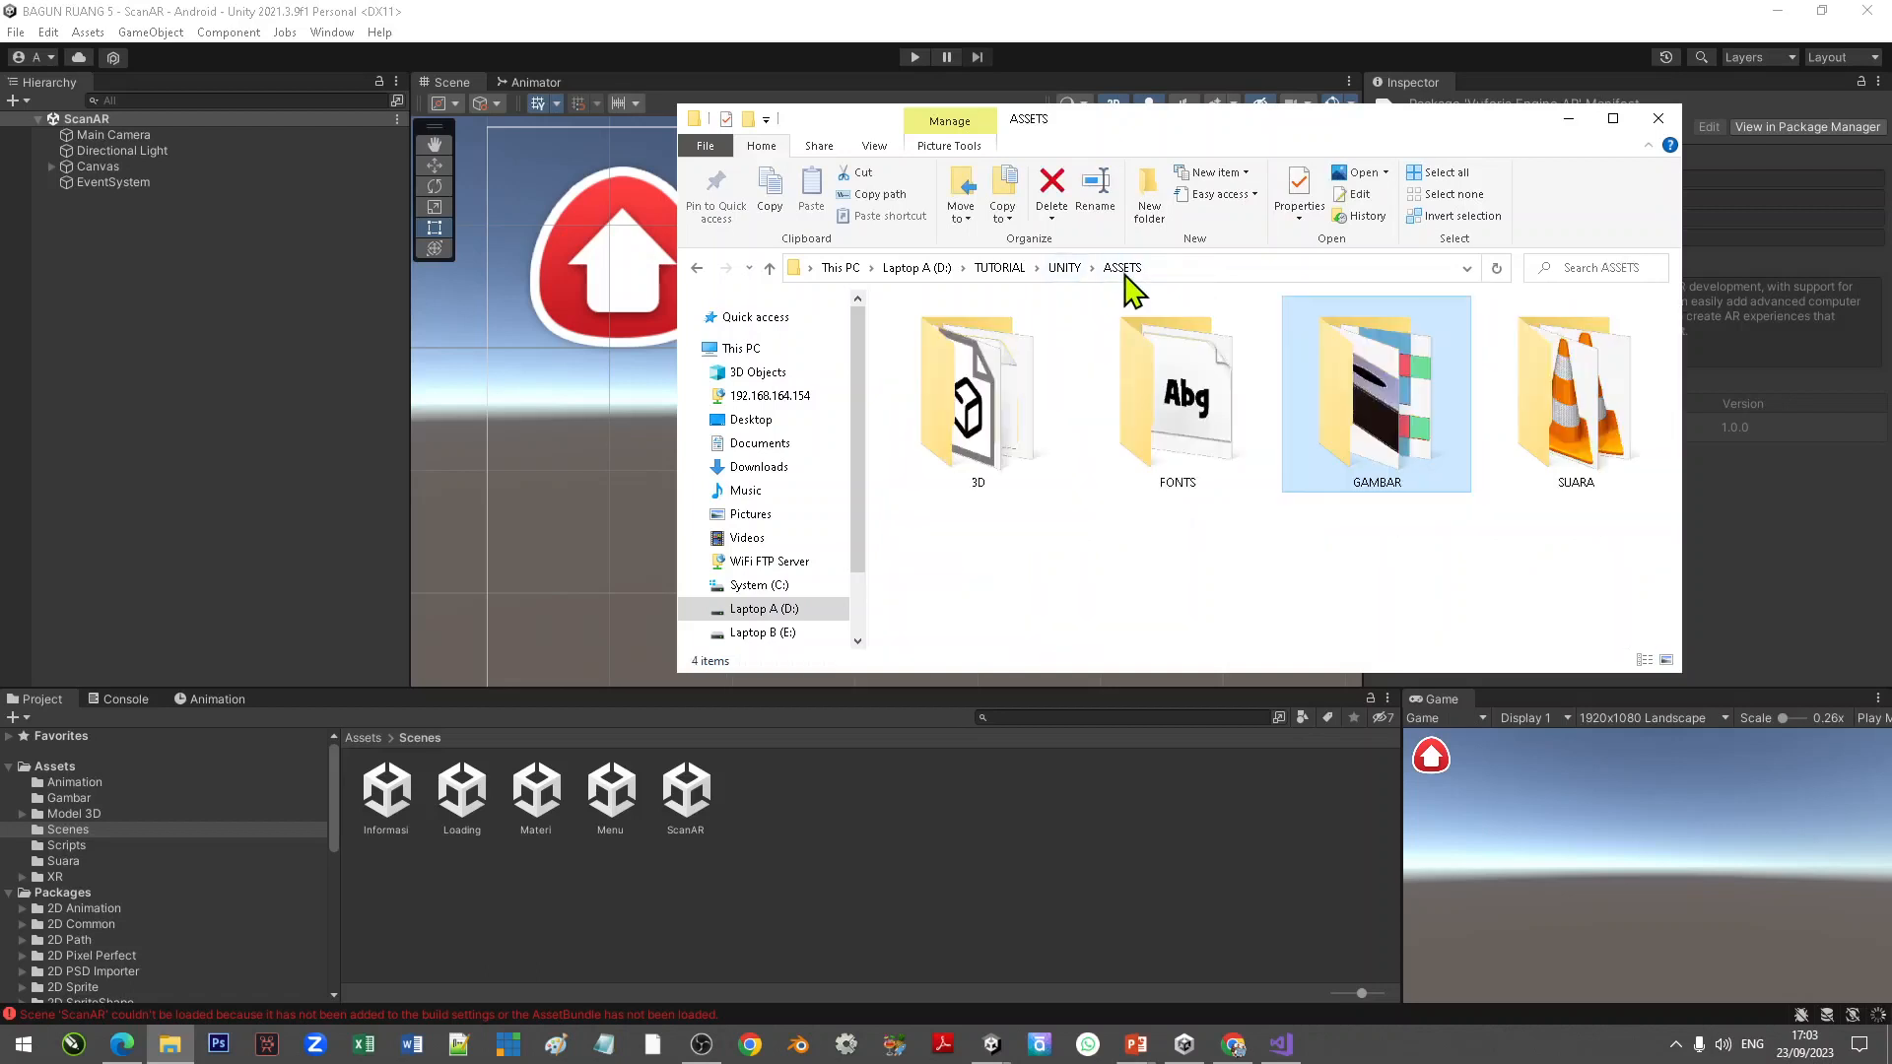
{"action": "left_click", "coordinate": [994, 446]}
{"action": "double_click", "coordinate": [993, 446]}
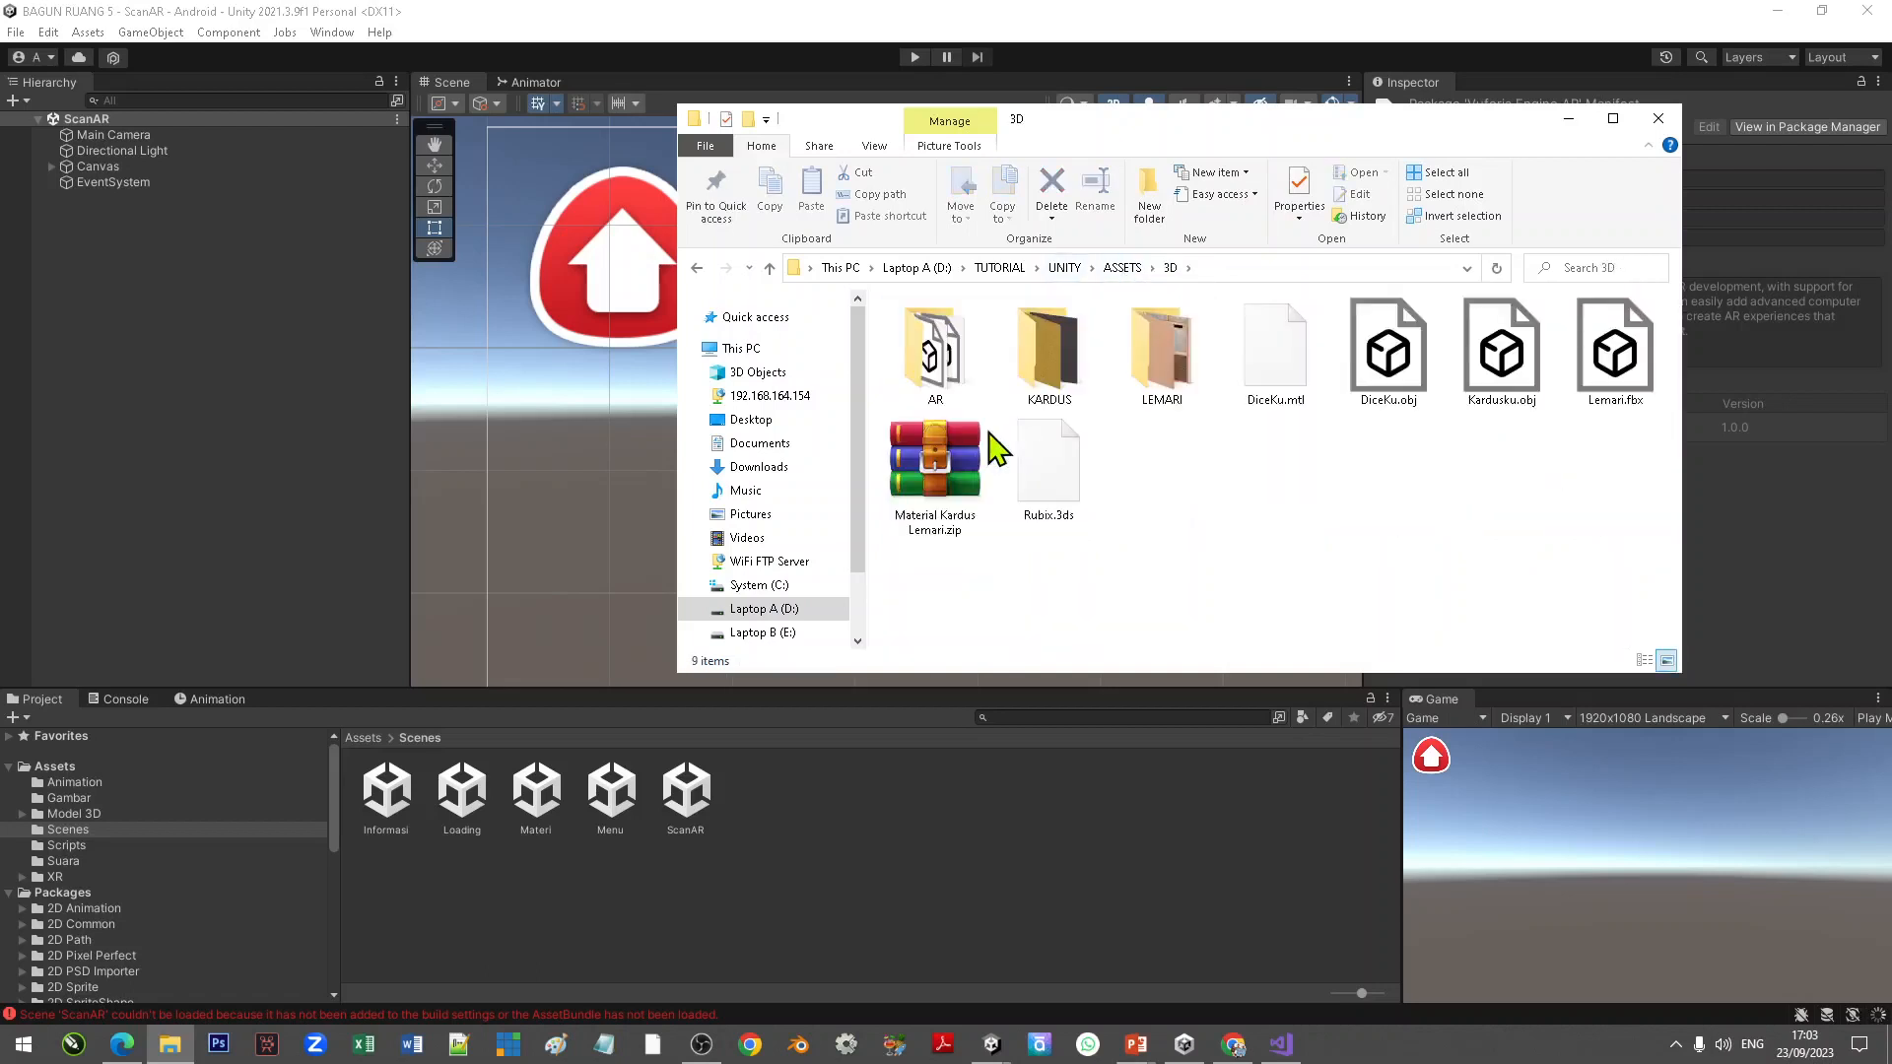
{"action": "left_click", "coordinate": [942, 384]}
{"action": "double_click", "coordinate": [942, 384]}
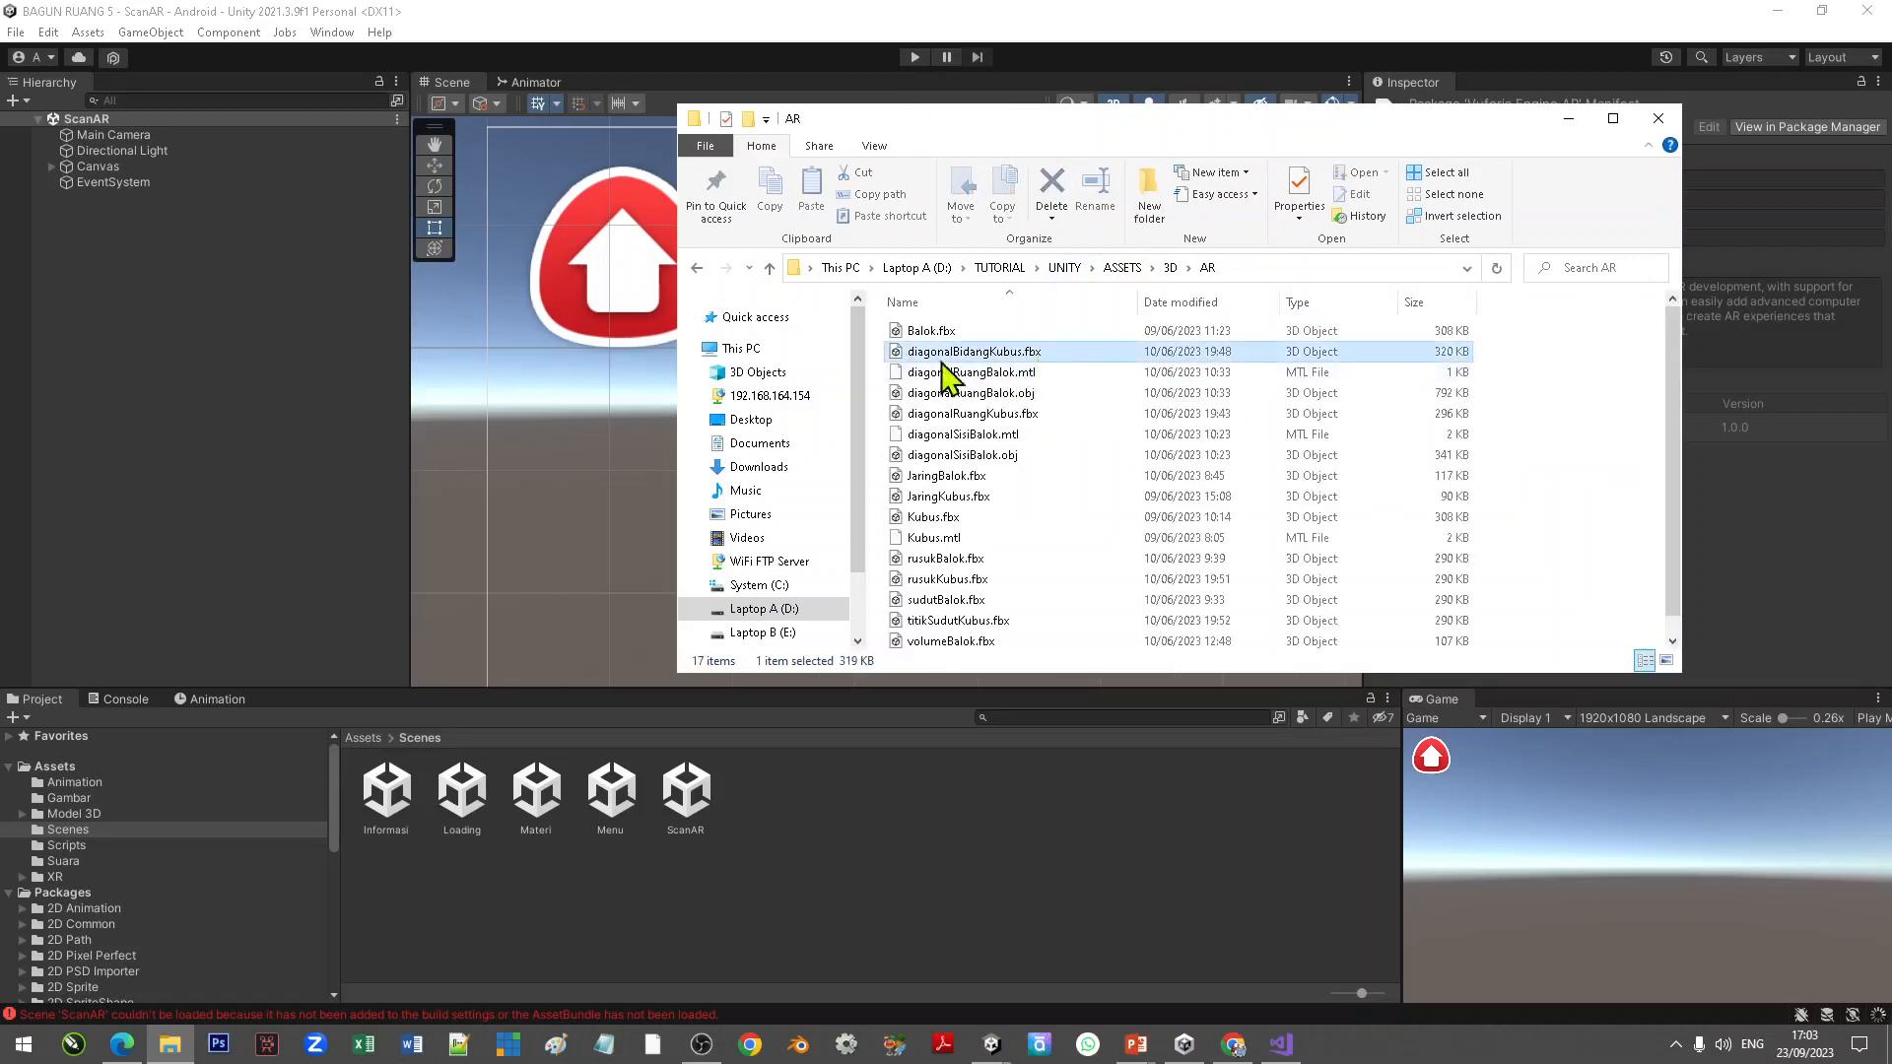
{"action": "left_click", "coordinate": [1050, 394]}
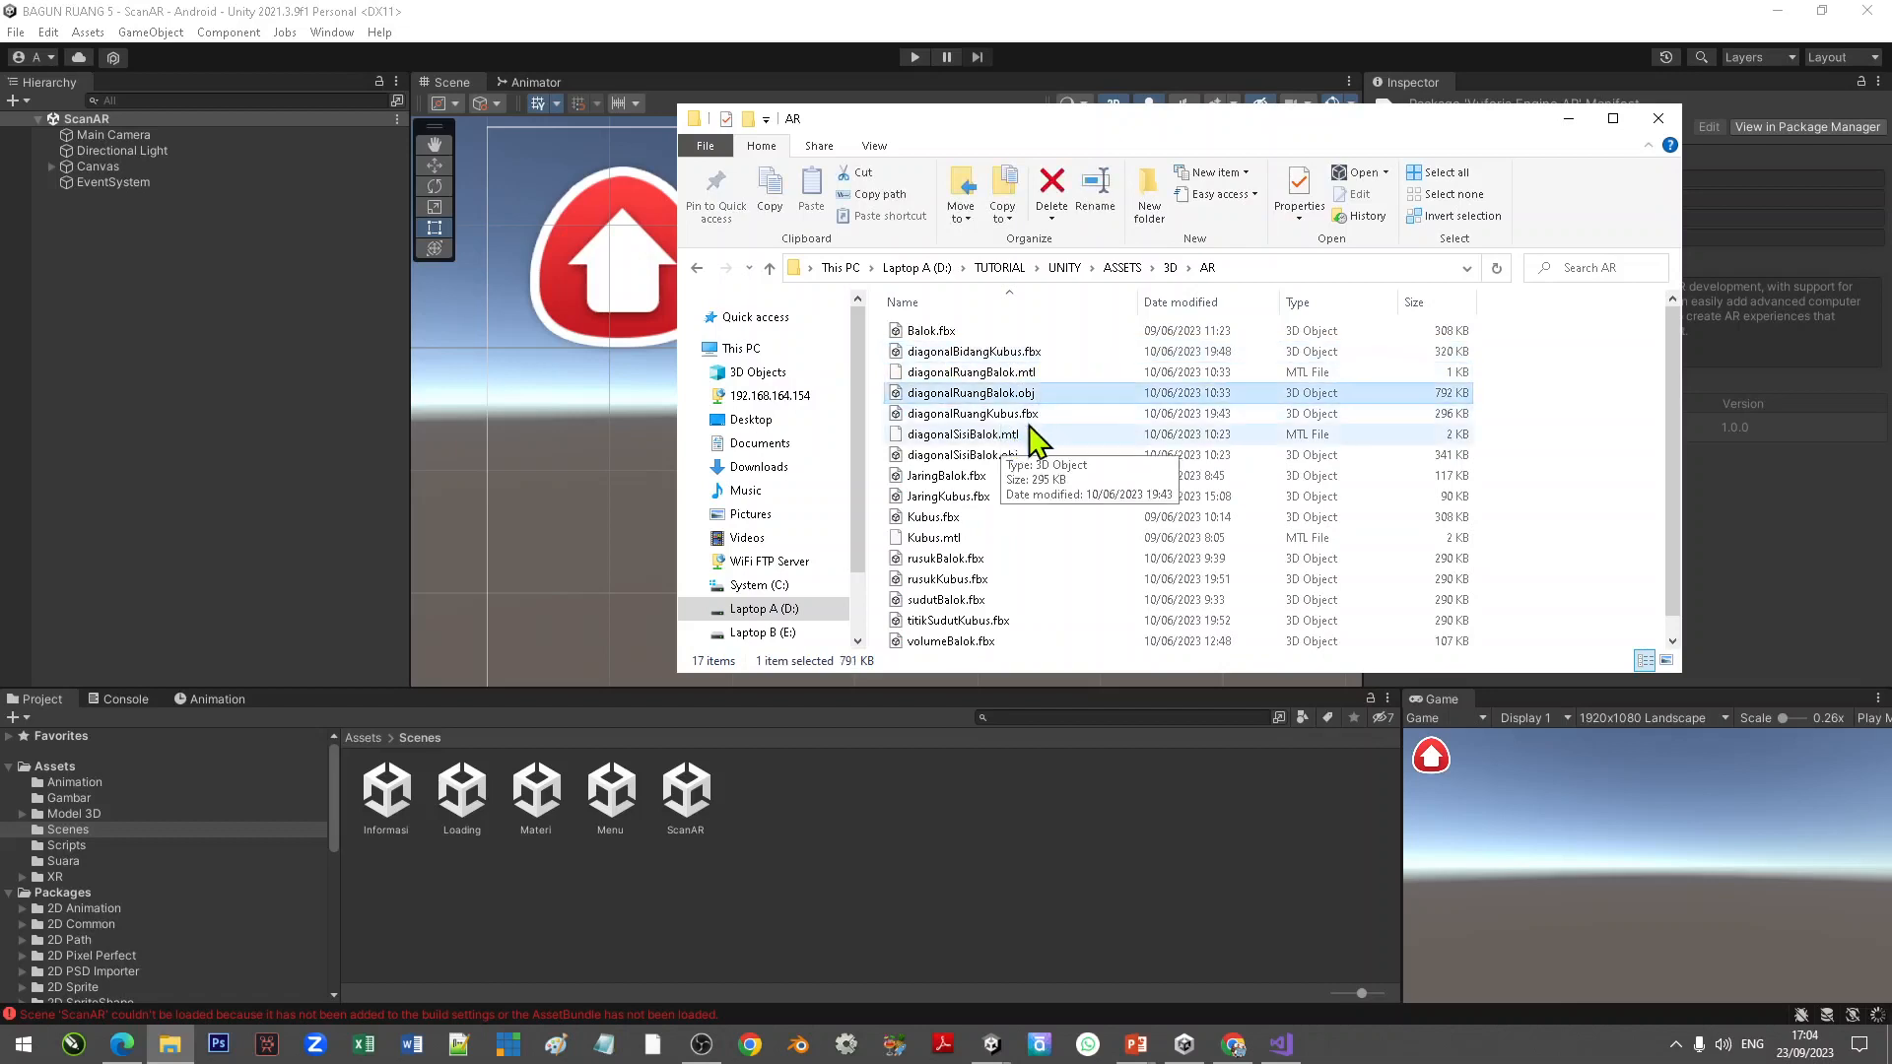
{"action": "left_click", "coordinate": [1017, 457]}
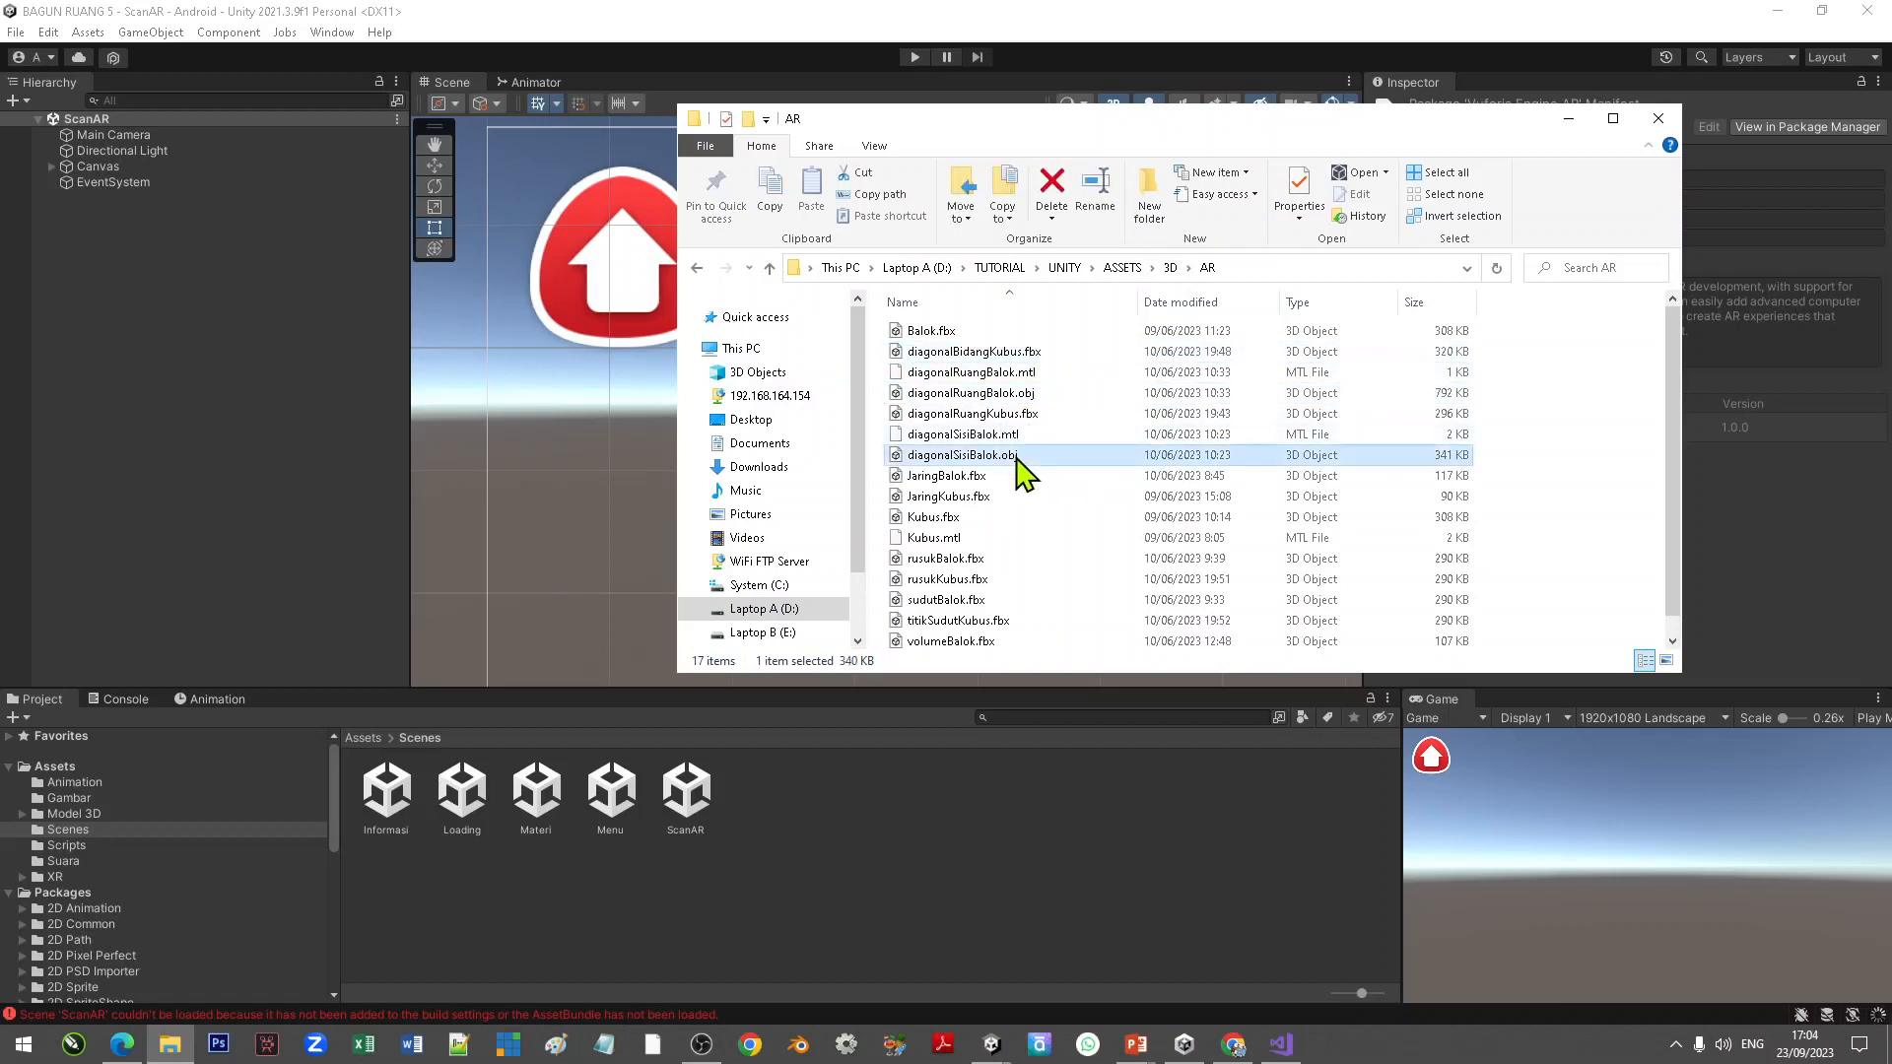
{"action": "left_click", "coordinate": [1001, 480]}
{"action": "scroll", "coordinate": [1004, 485], "scroll_direction": "down", "scroll_amount": 1}
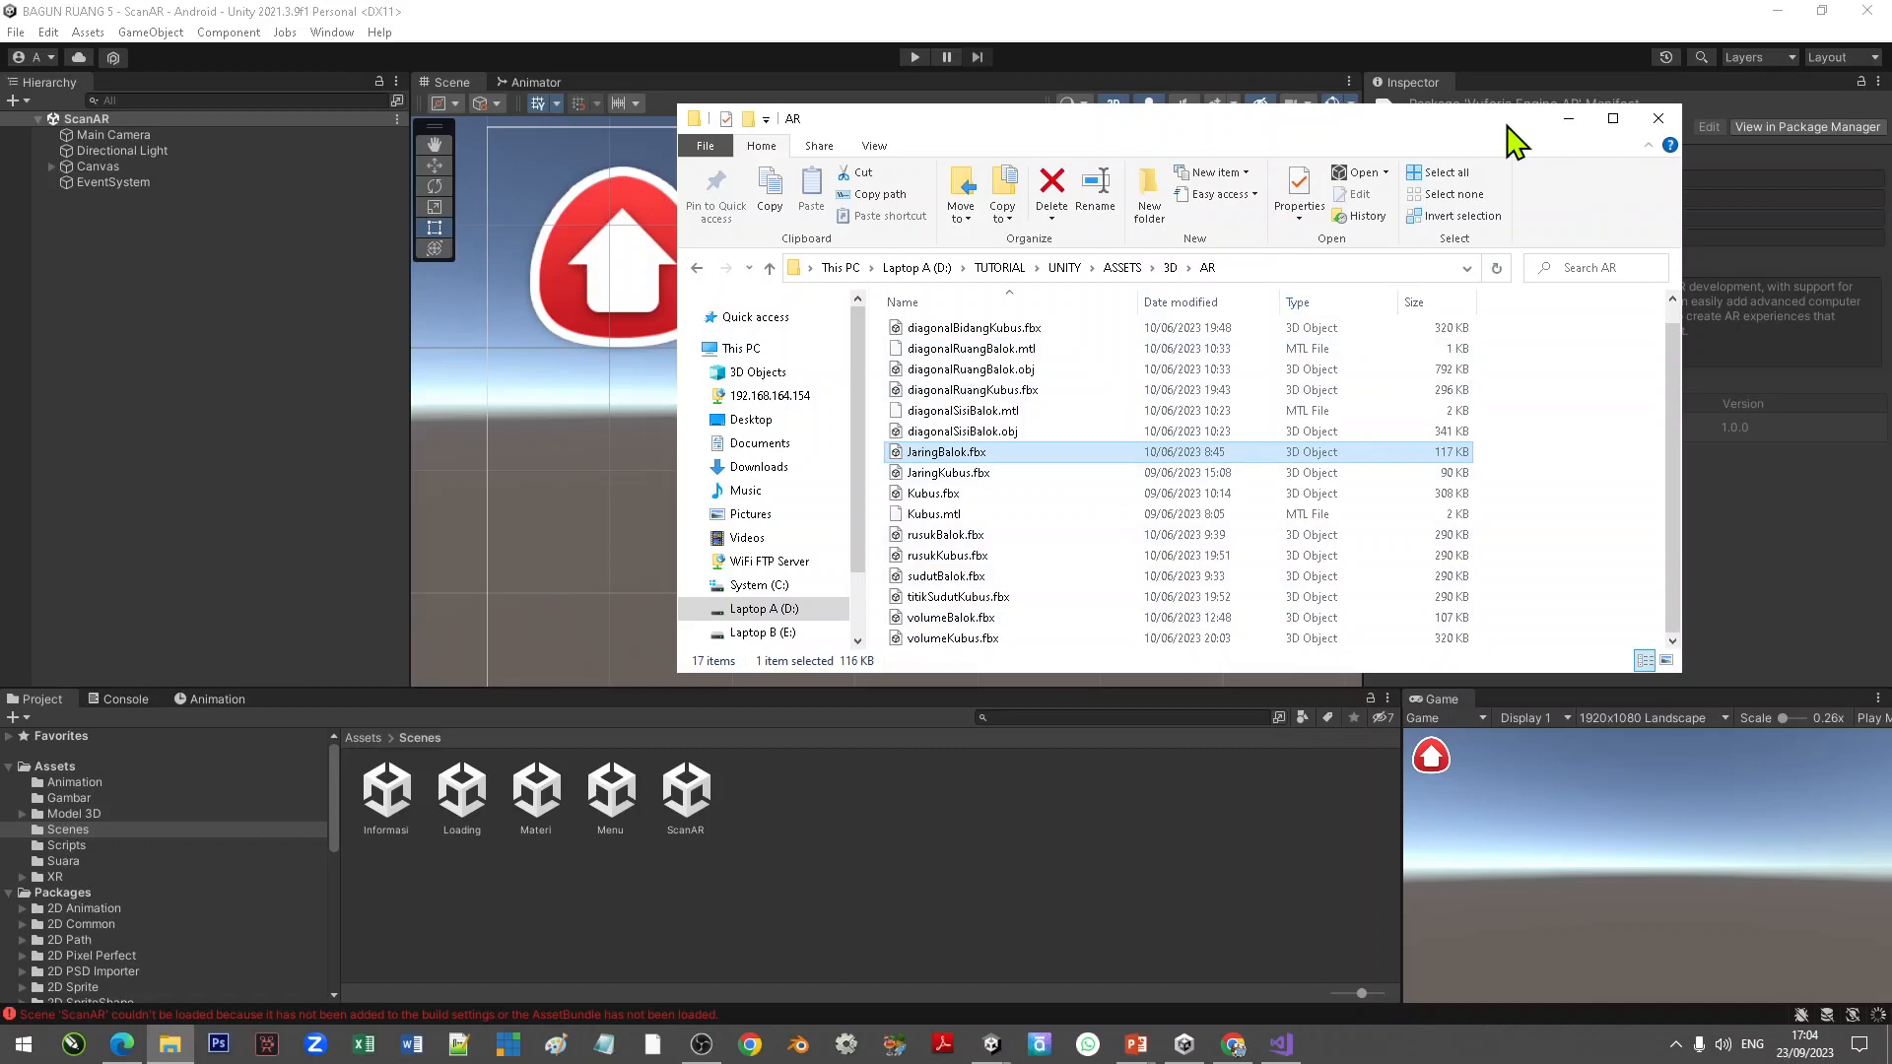
{"action": "left_click_drag", "start_coordinate": [1508, 128], "coordinate": [1427, 135]}
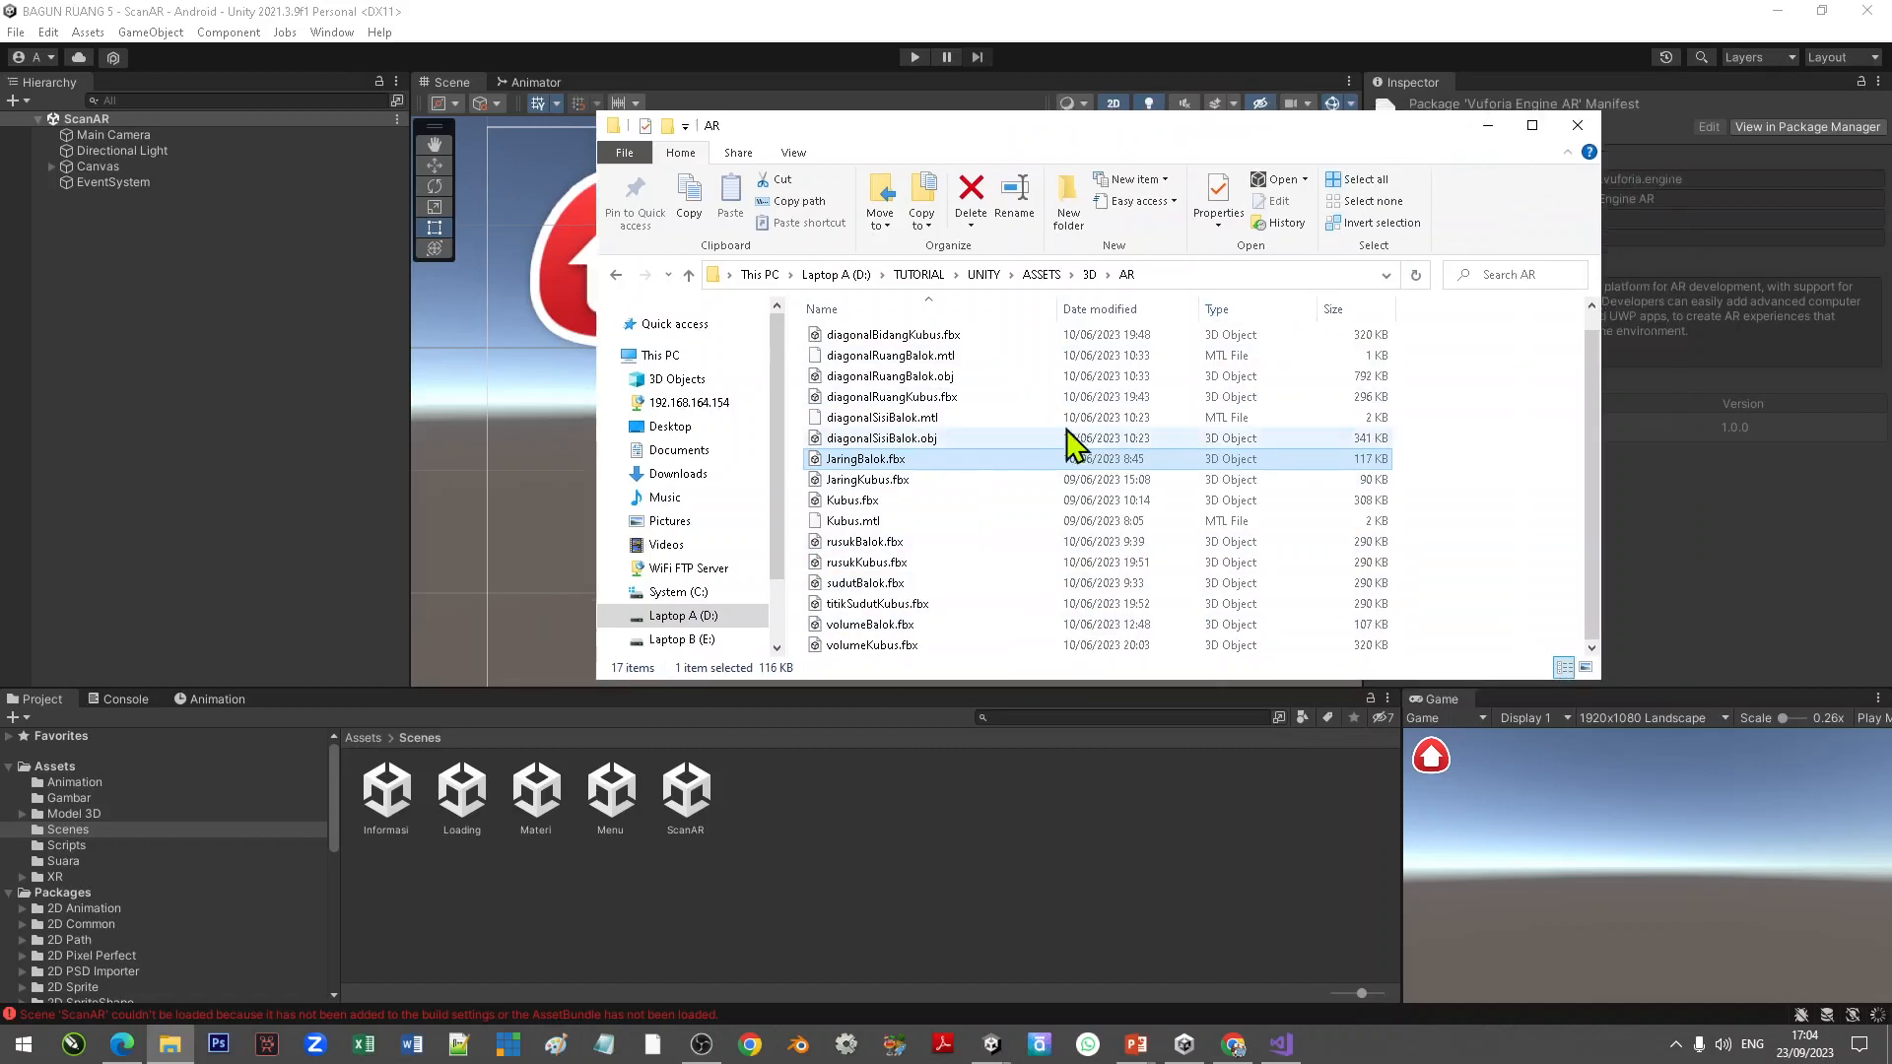
{"action": "left_click", "coordinate": [1089, 275]}
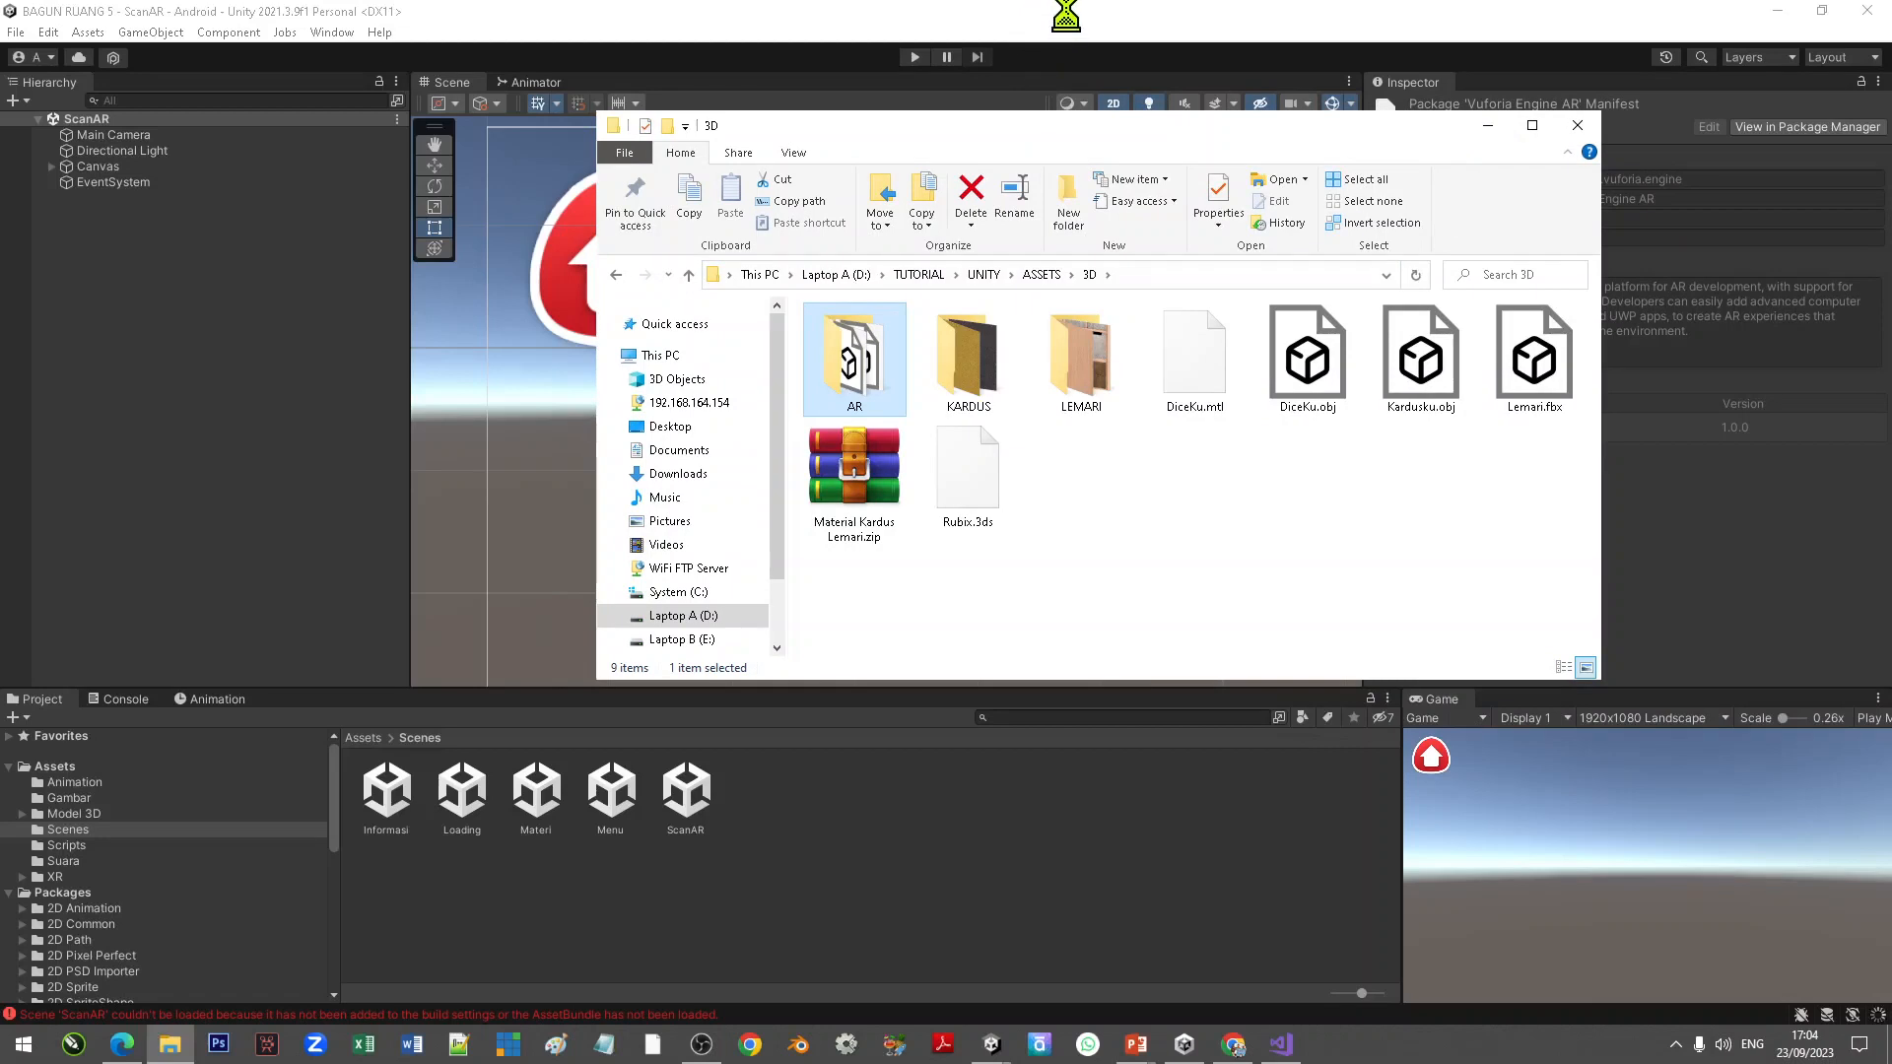
{"action": "mouse_move", "coordinate": [992, 1044]}
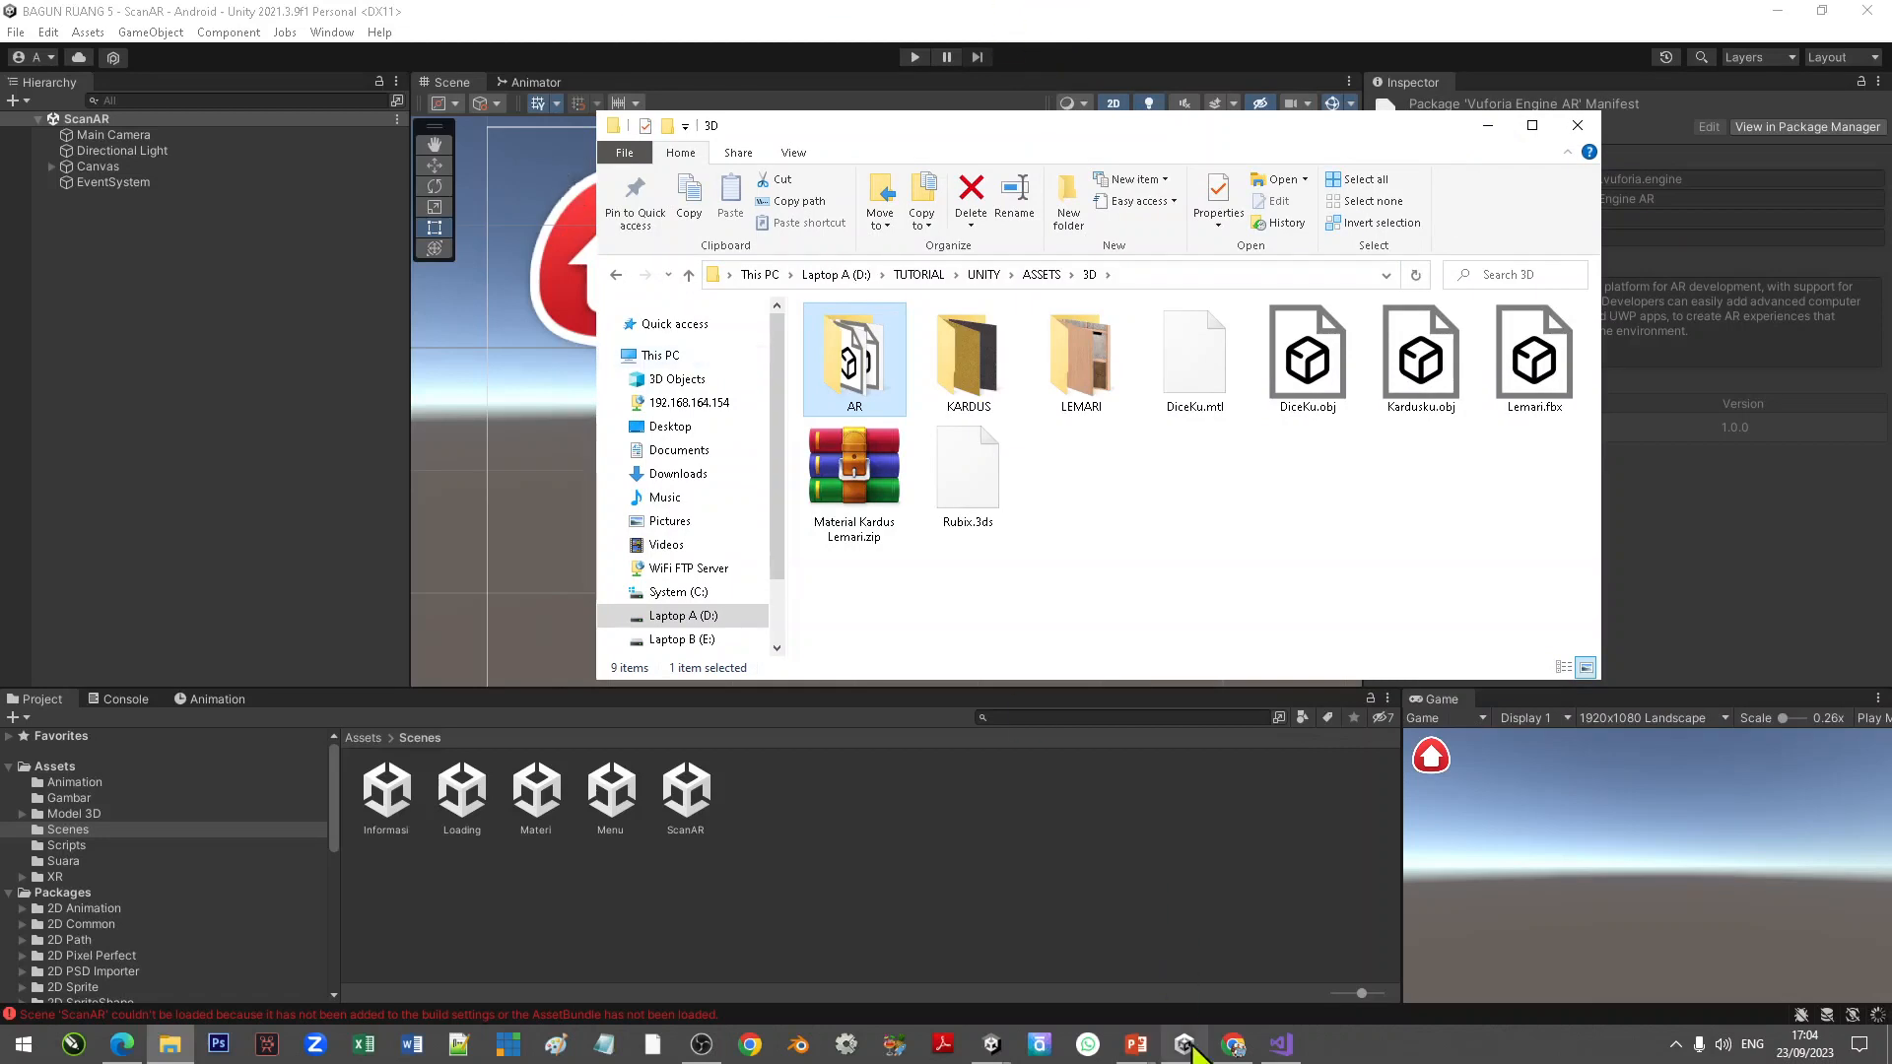
{"action": "left_click", "coordinate": [1089, 961]}
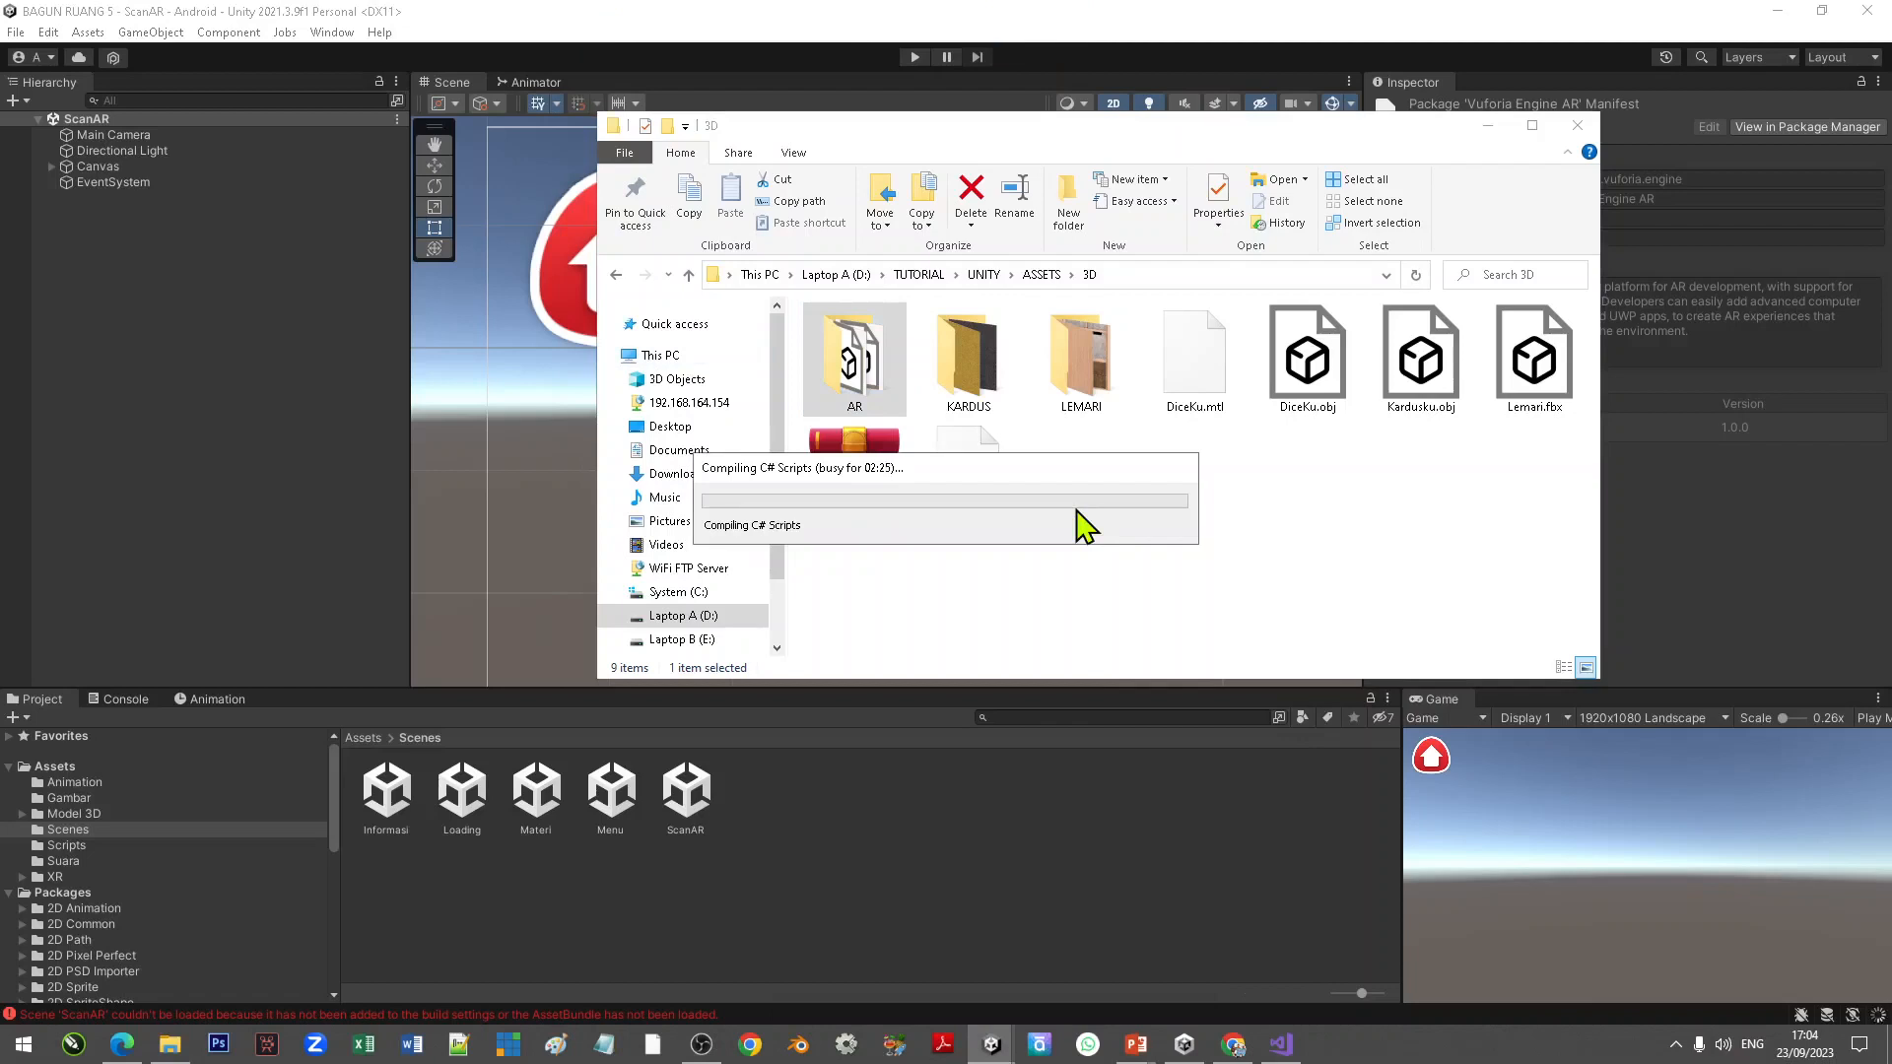
{"action": "left_click_drag", "start_coordinate": [1090, 516], "coordinate": [1272, 591]}
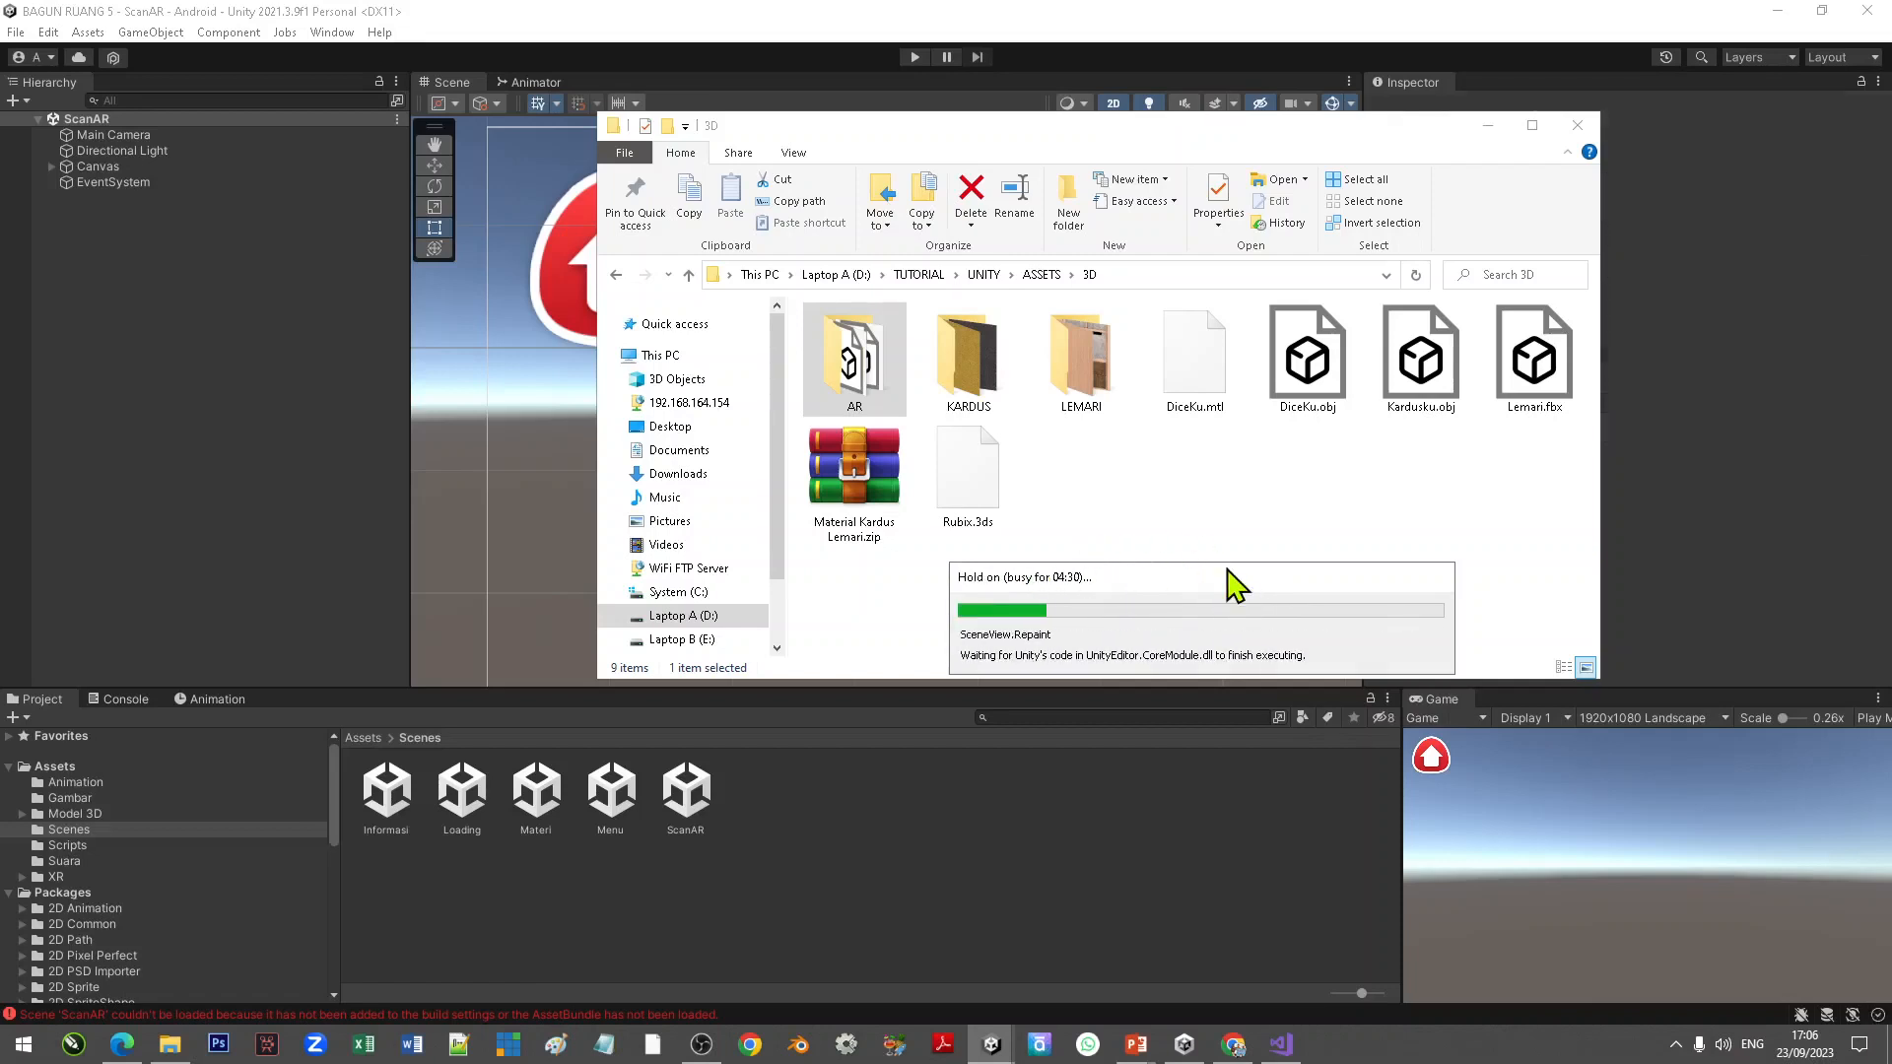
{"action": "left_click", "coordinate": [1054, 37]}
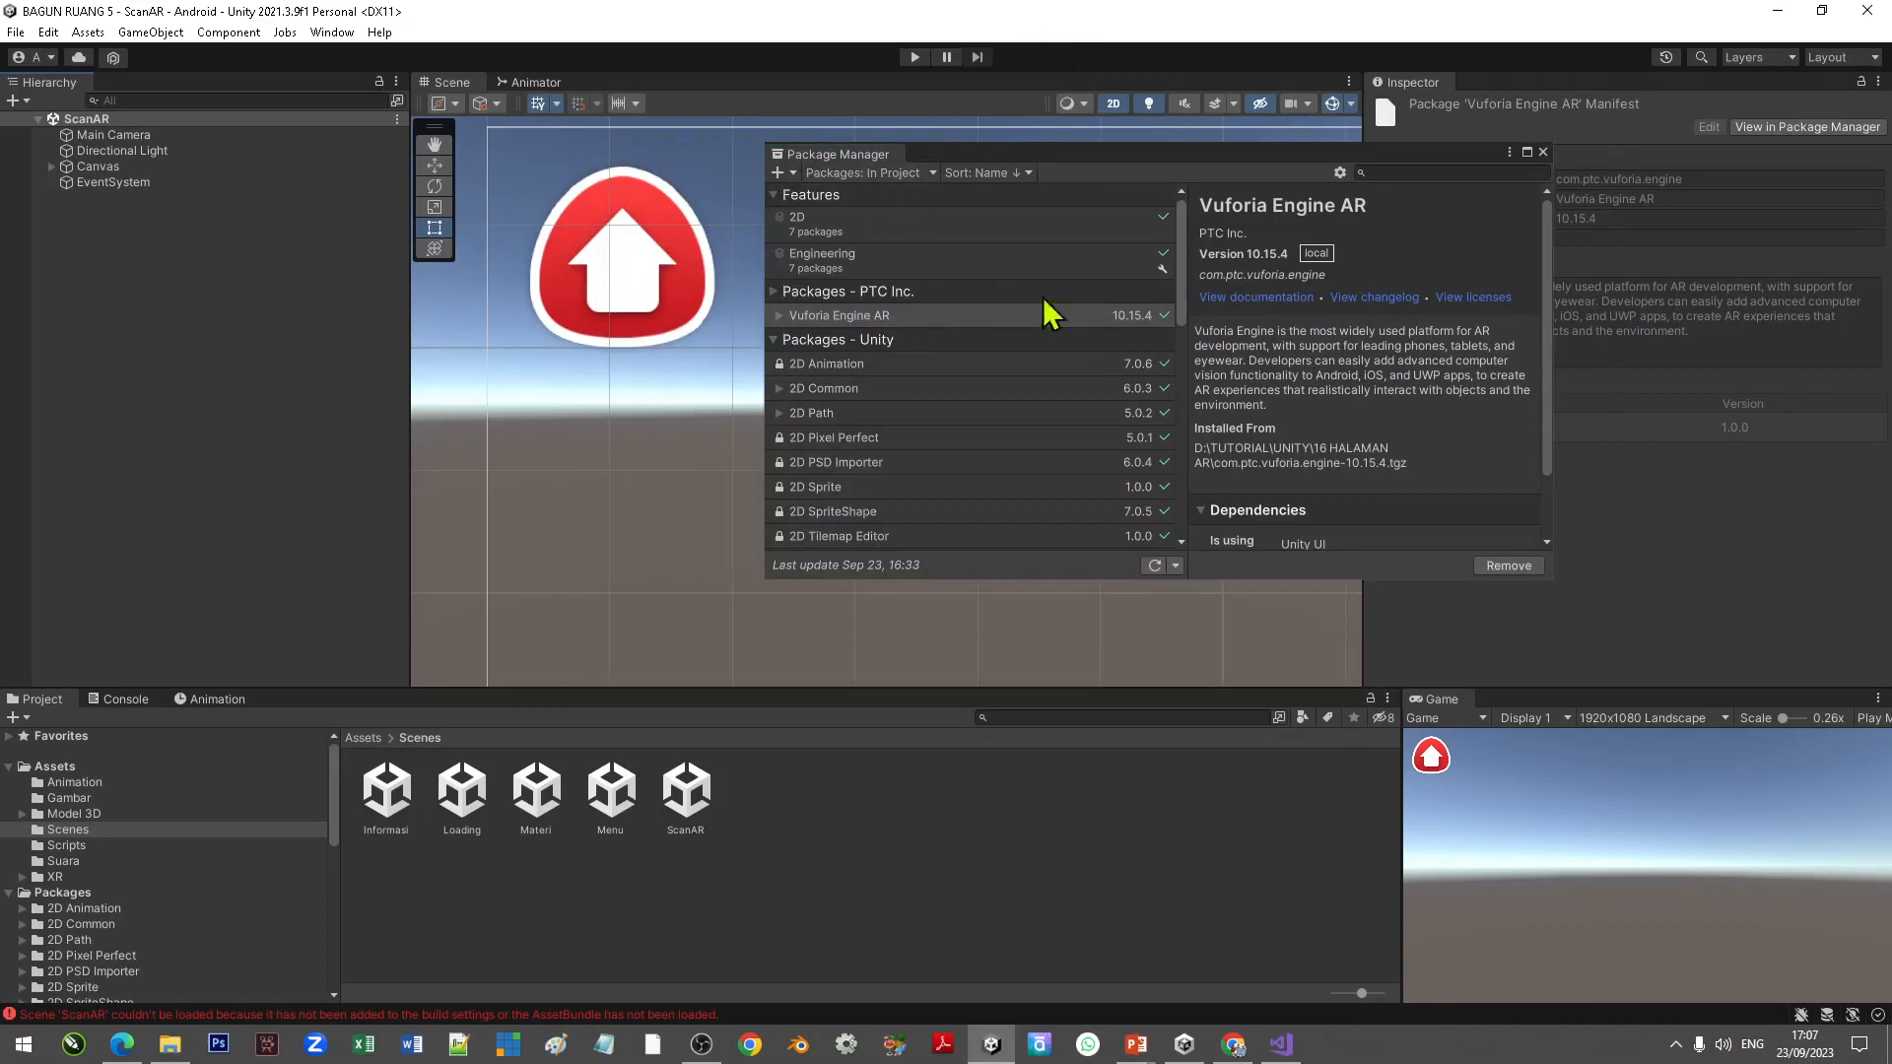
Step: Review the installed Vuforia Engine AR package details and close the Package Manager
{"action": "scroll", "coordinate": [1293, 365], "scroll_direction": "down", "scroll_amount": 1}
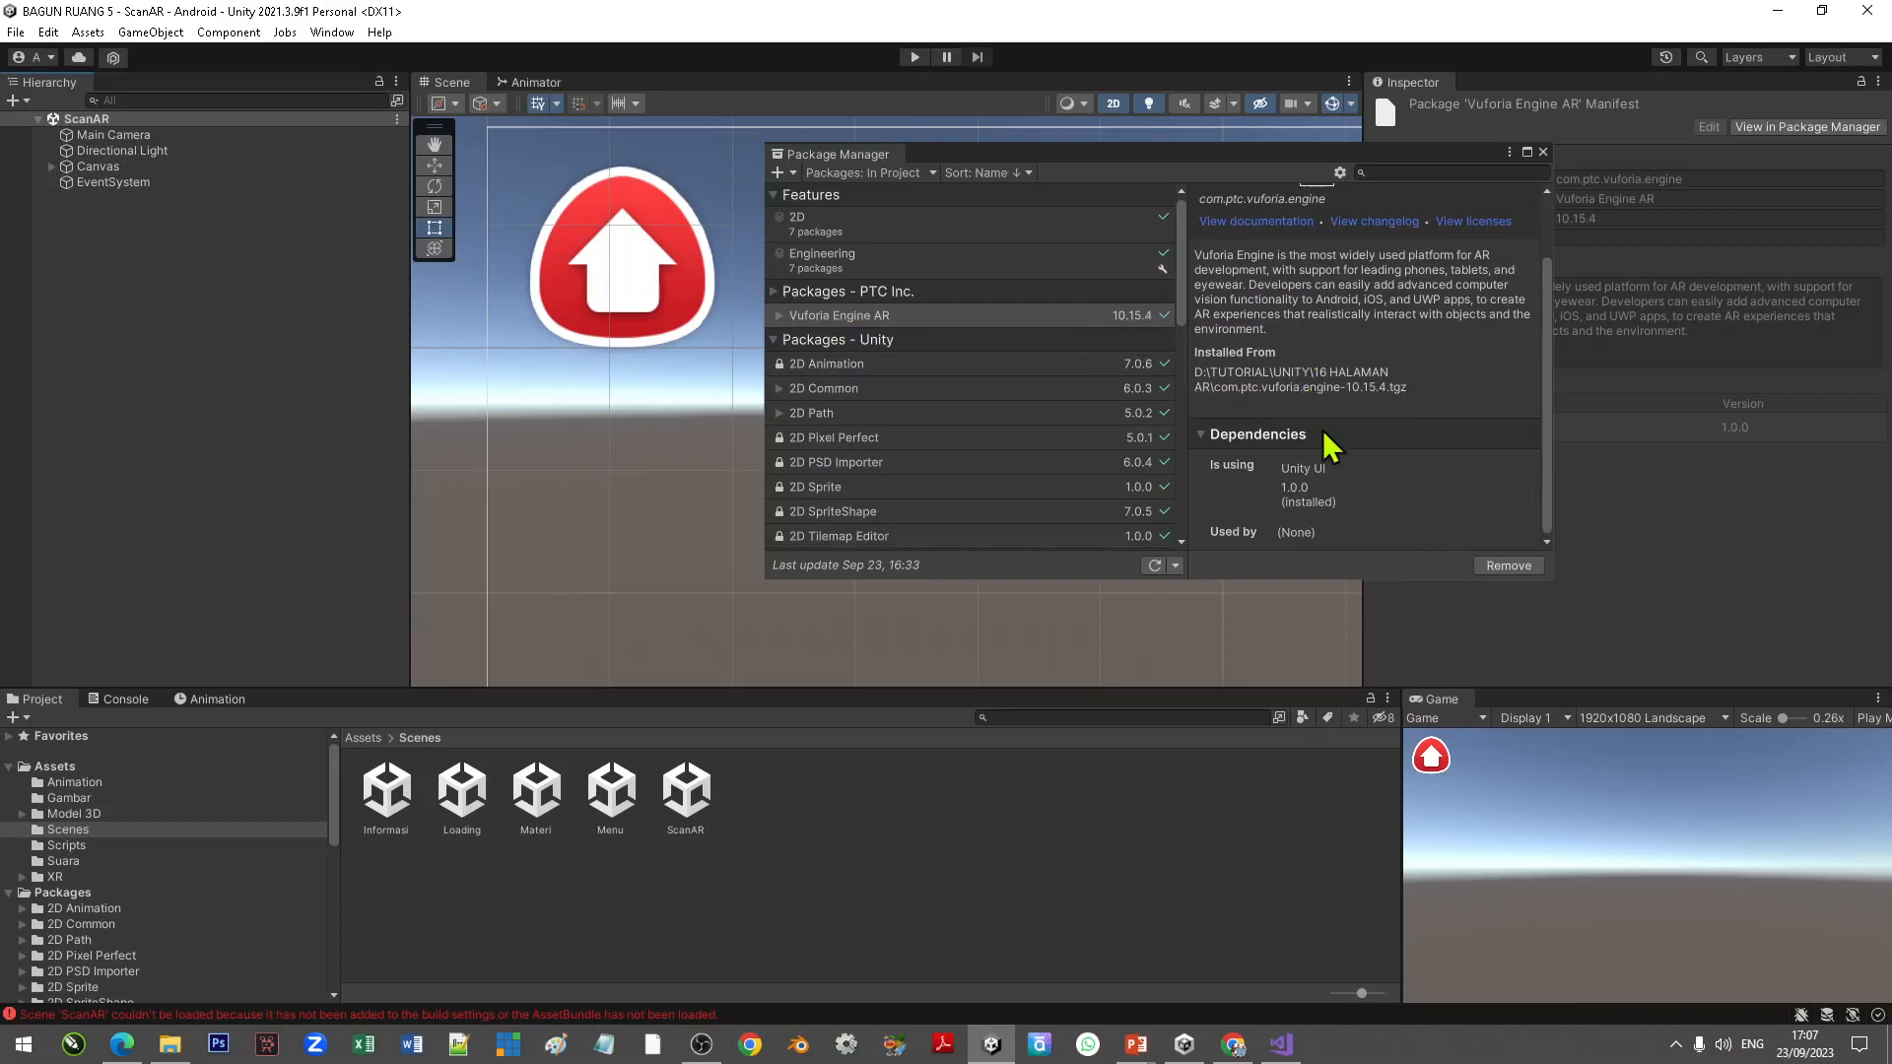
{"action": "left_click_drag", "start_coordinate": [1411, 387], "coordinate": [1251, 387]}
{"action": "left_click", "coordinate": [1453, 382]}
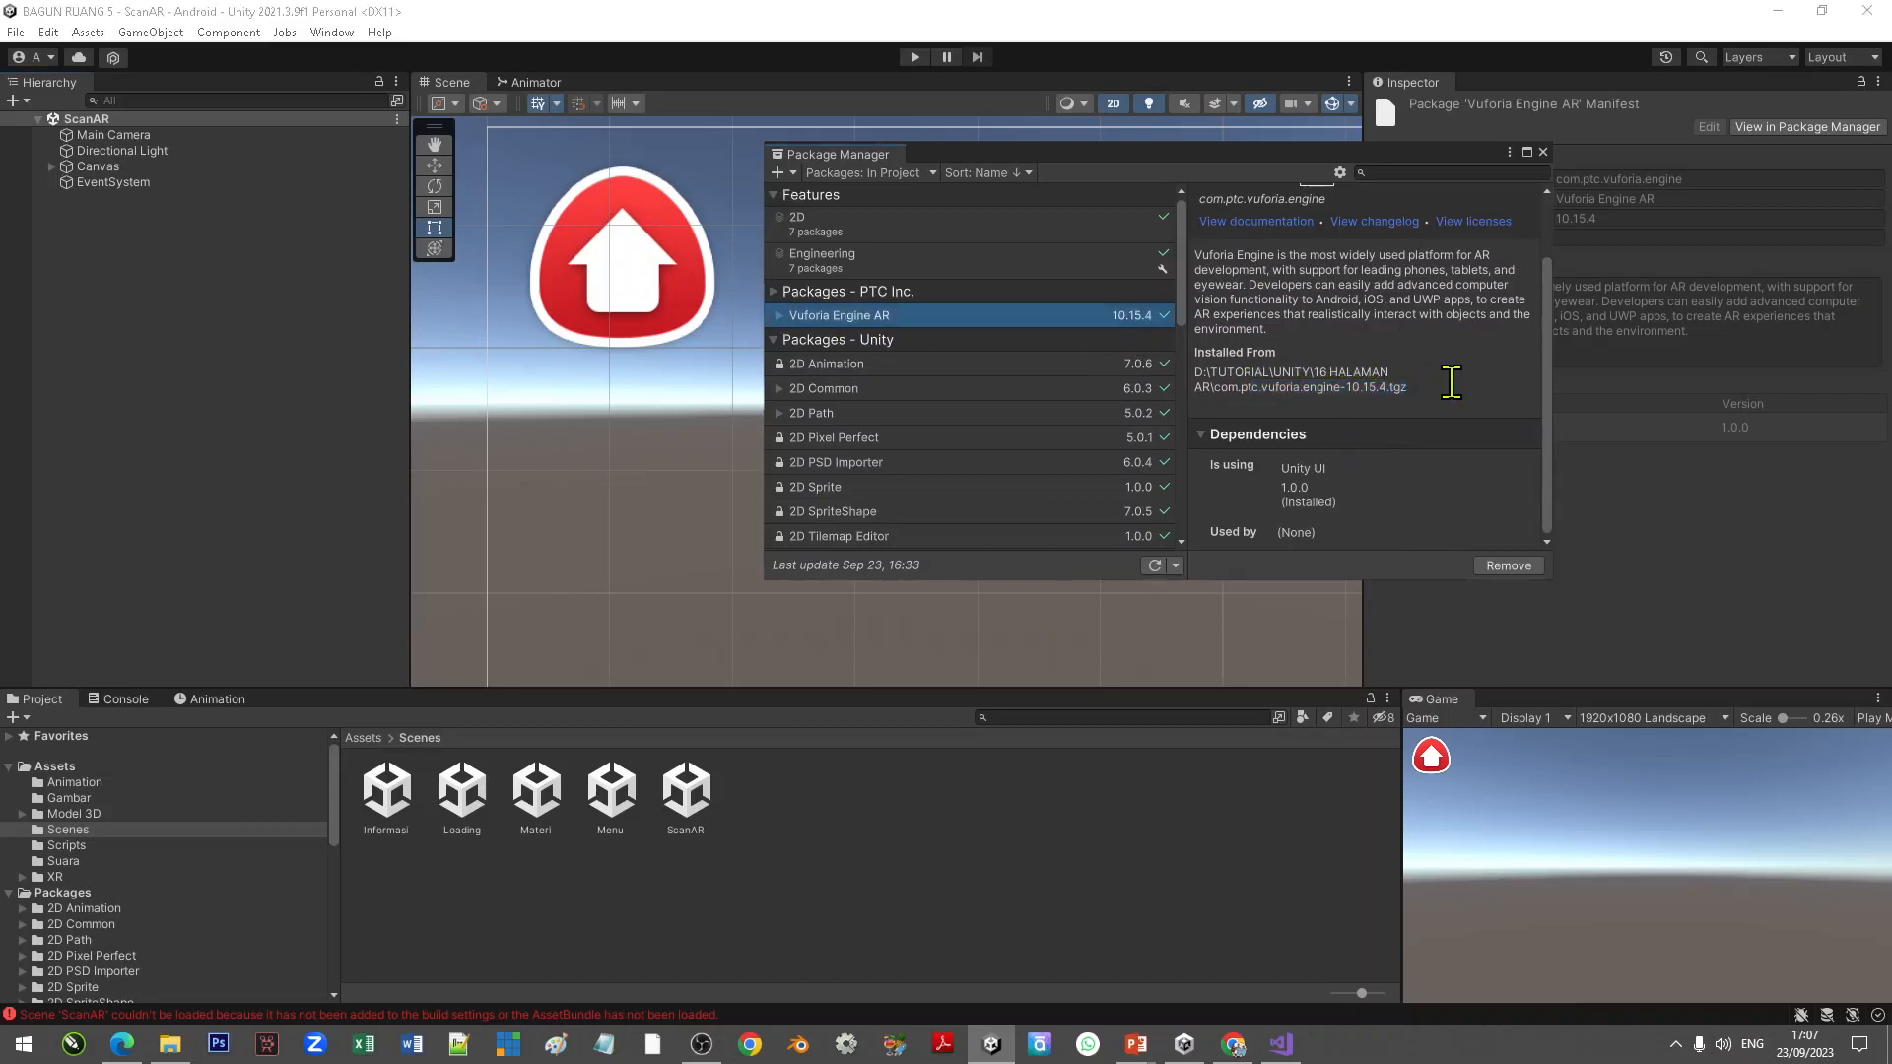
{"action": "scroll", "coordinate": [1457, 390], "scroll_direction": "up", "scroll_amount": 3}
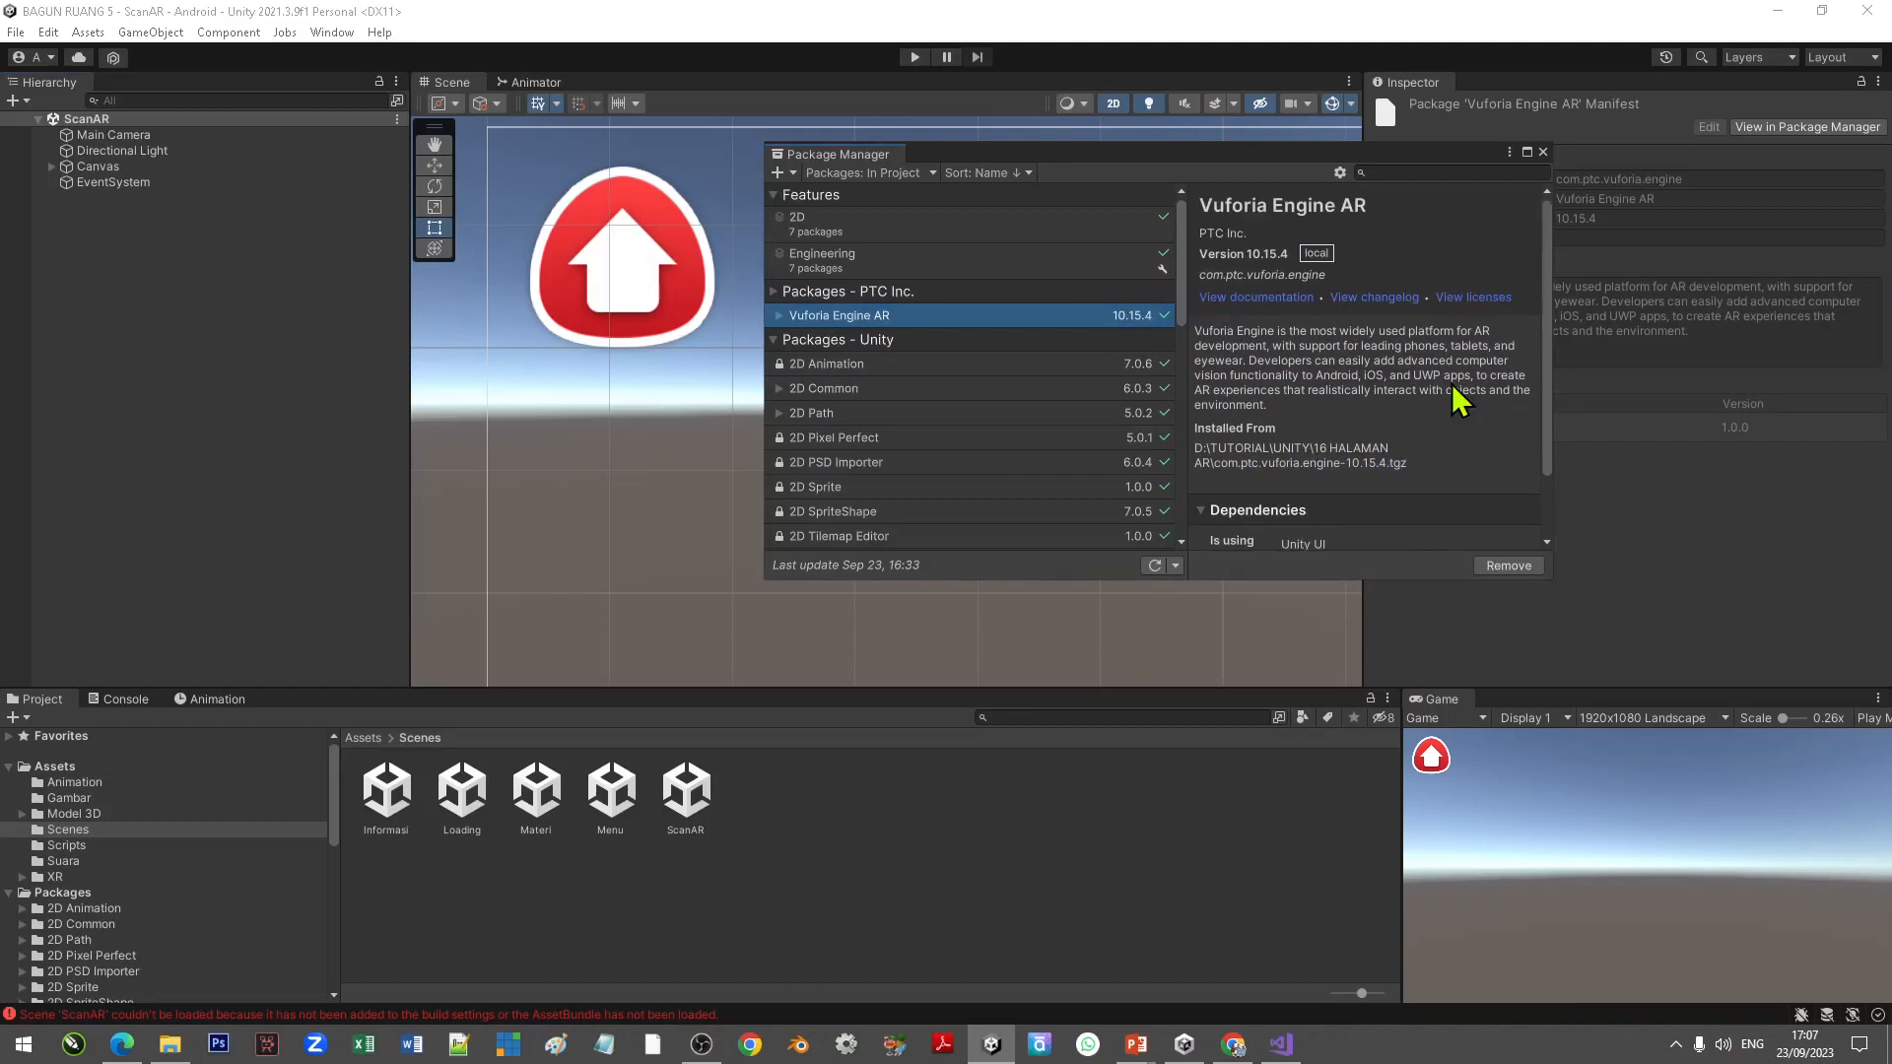
{"action": "left_click", "coordinate": [1544, 153]}
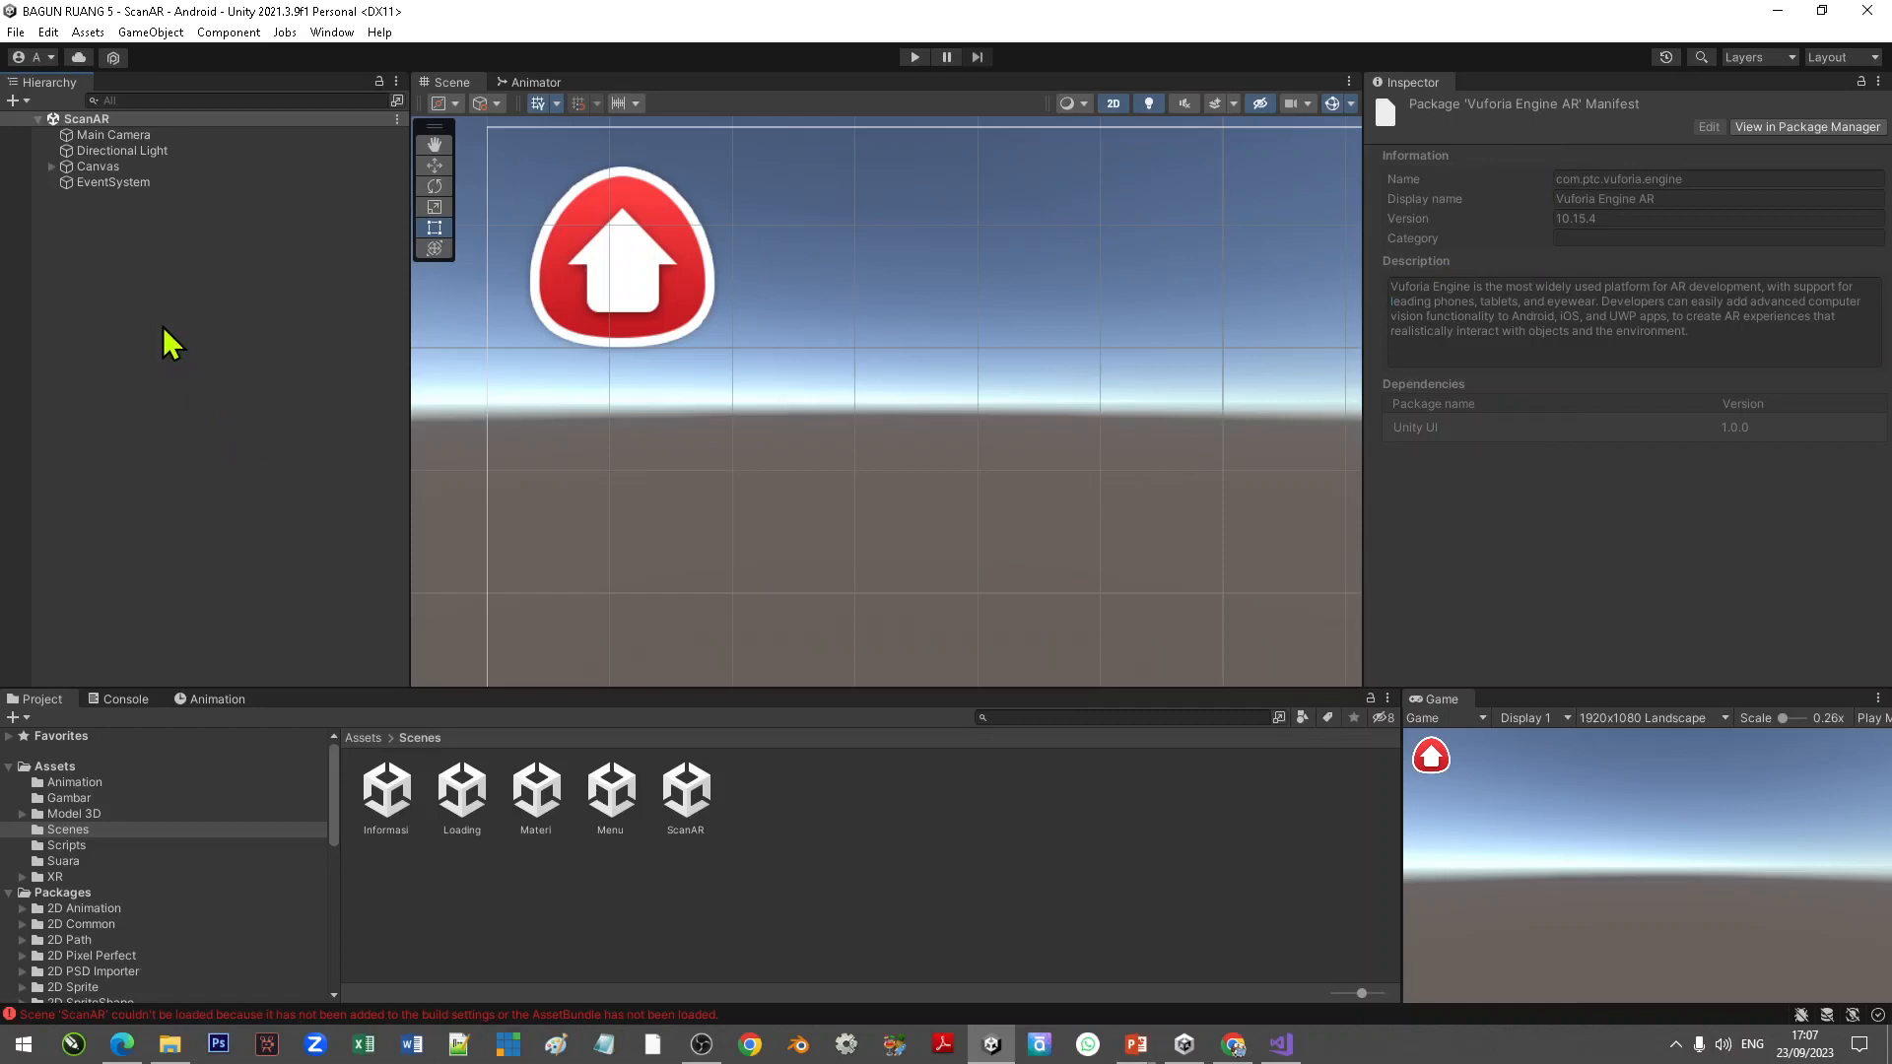
Step: Import the custom package BangunRuang5.unitypackage from the 16 HALAMAN AR folder with all its items
{"action": "left_click", "coordinate": [91, 34]}
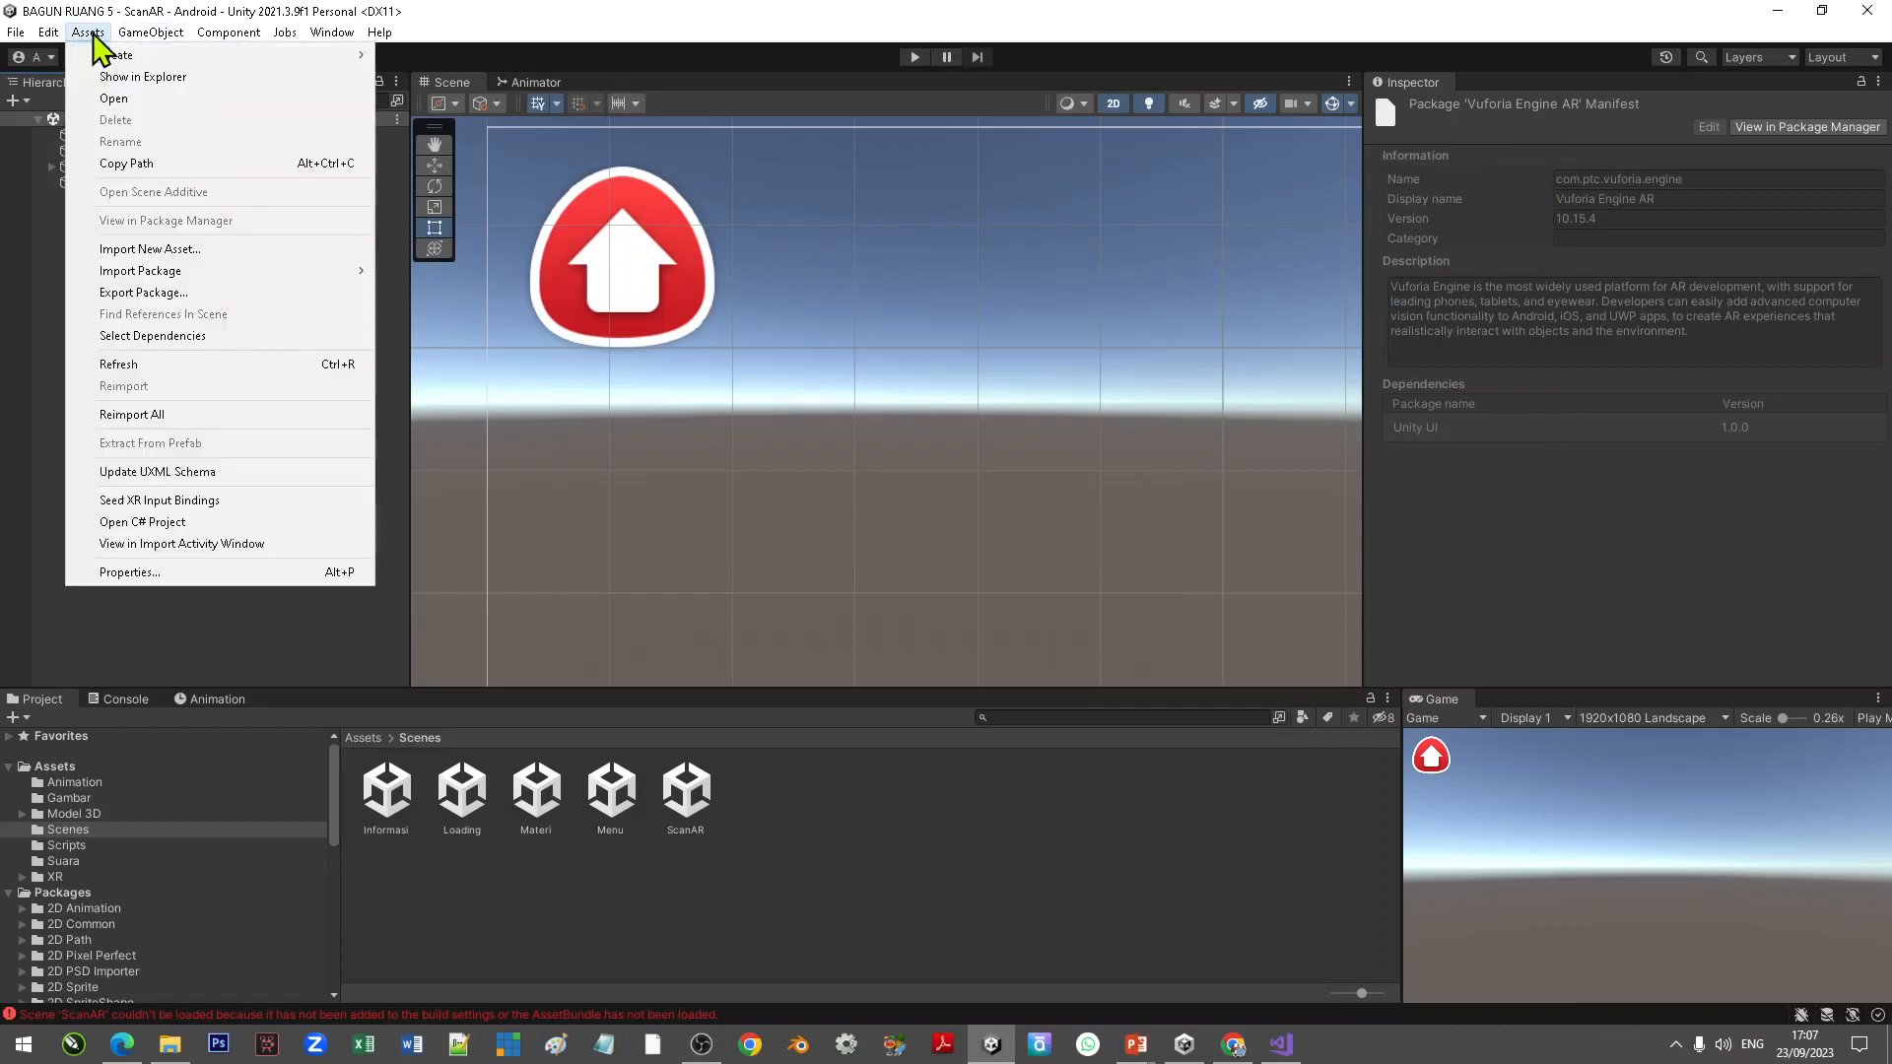
{"action": "mouse_move", "coordinate": [172, 272]}
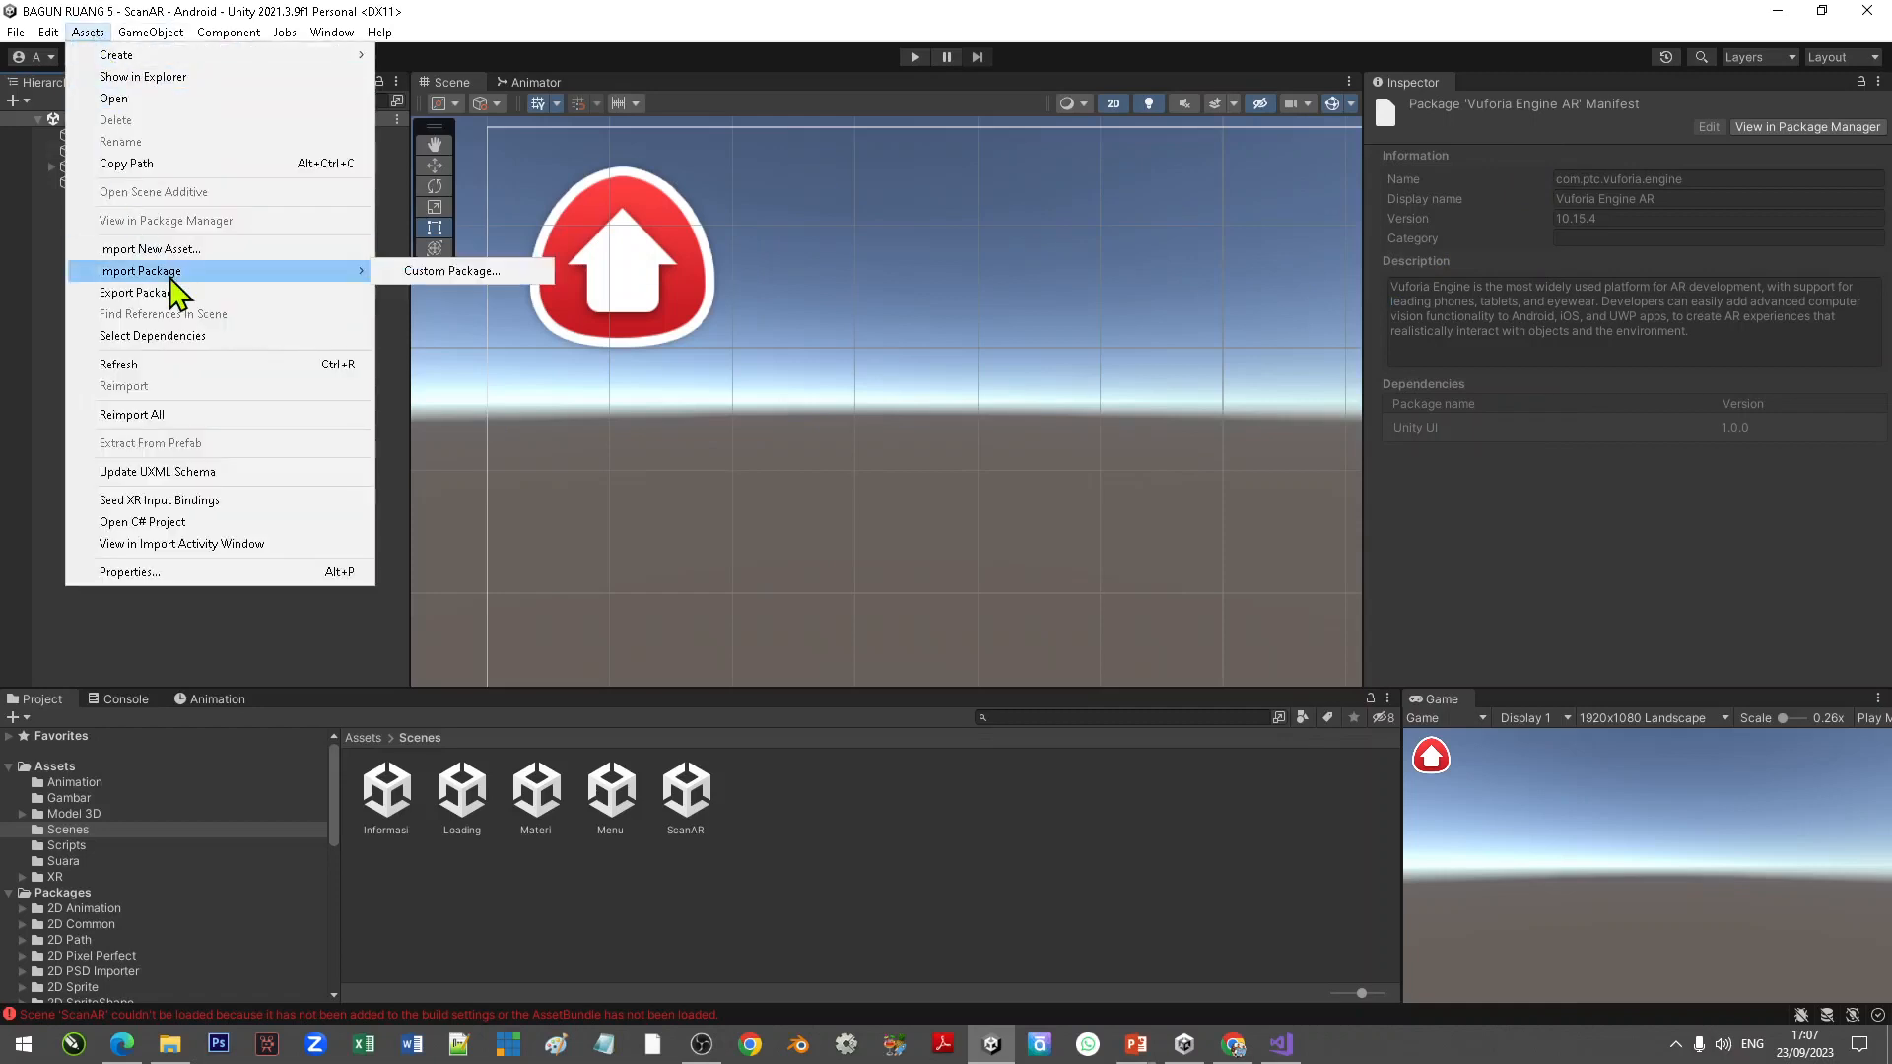
{"action": "left_click", "coordinate": [497, 274]}
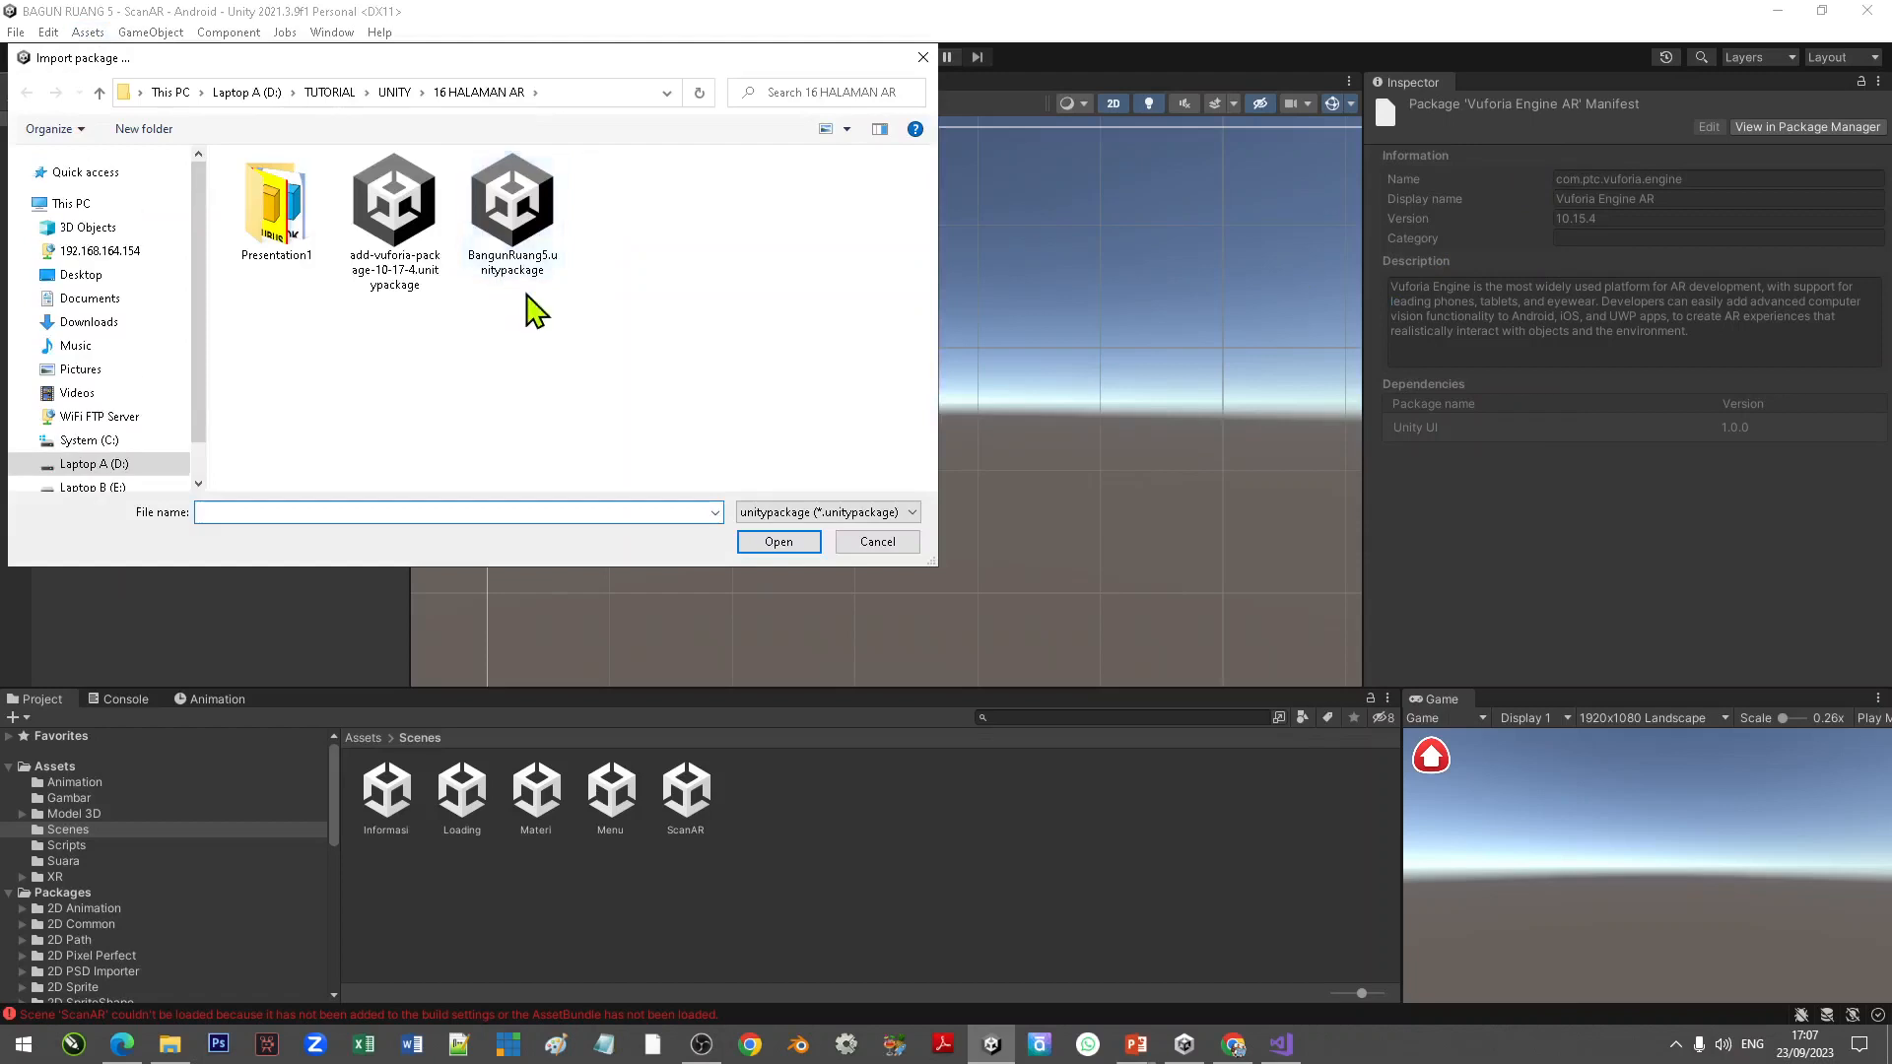
{"action": "left_click", "coordinate": [546, 229]}
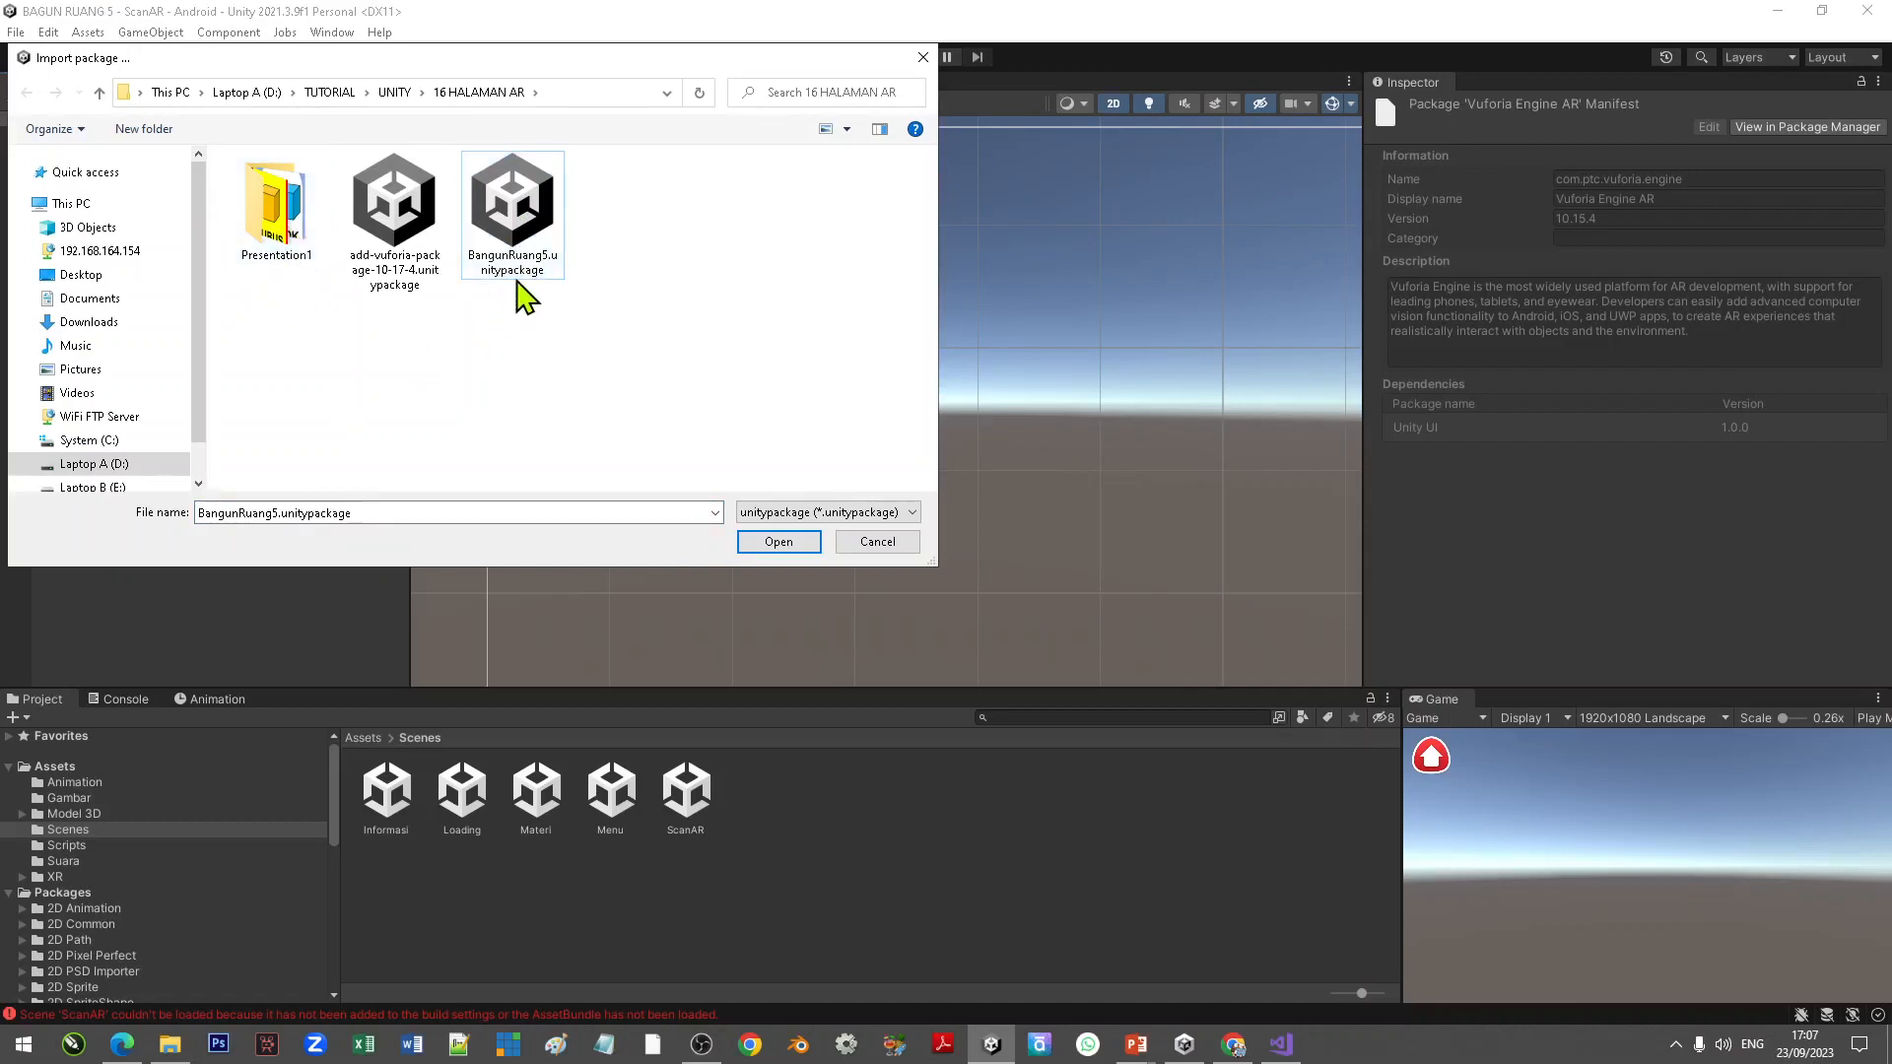
{"action": "left_click", "coordinate": [780, 542]}
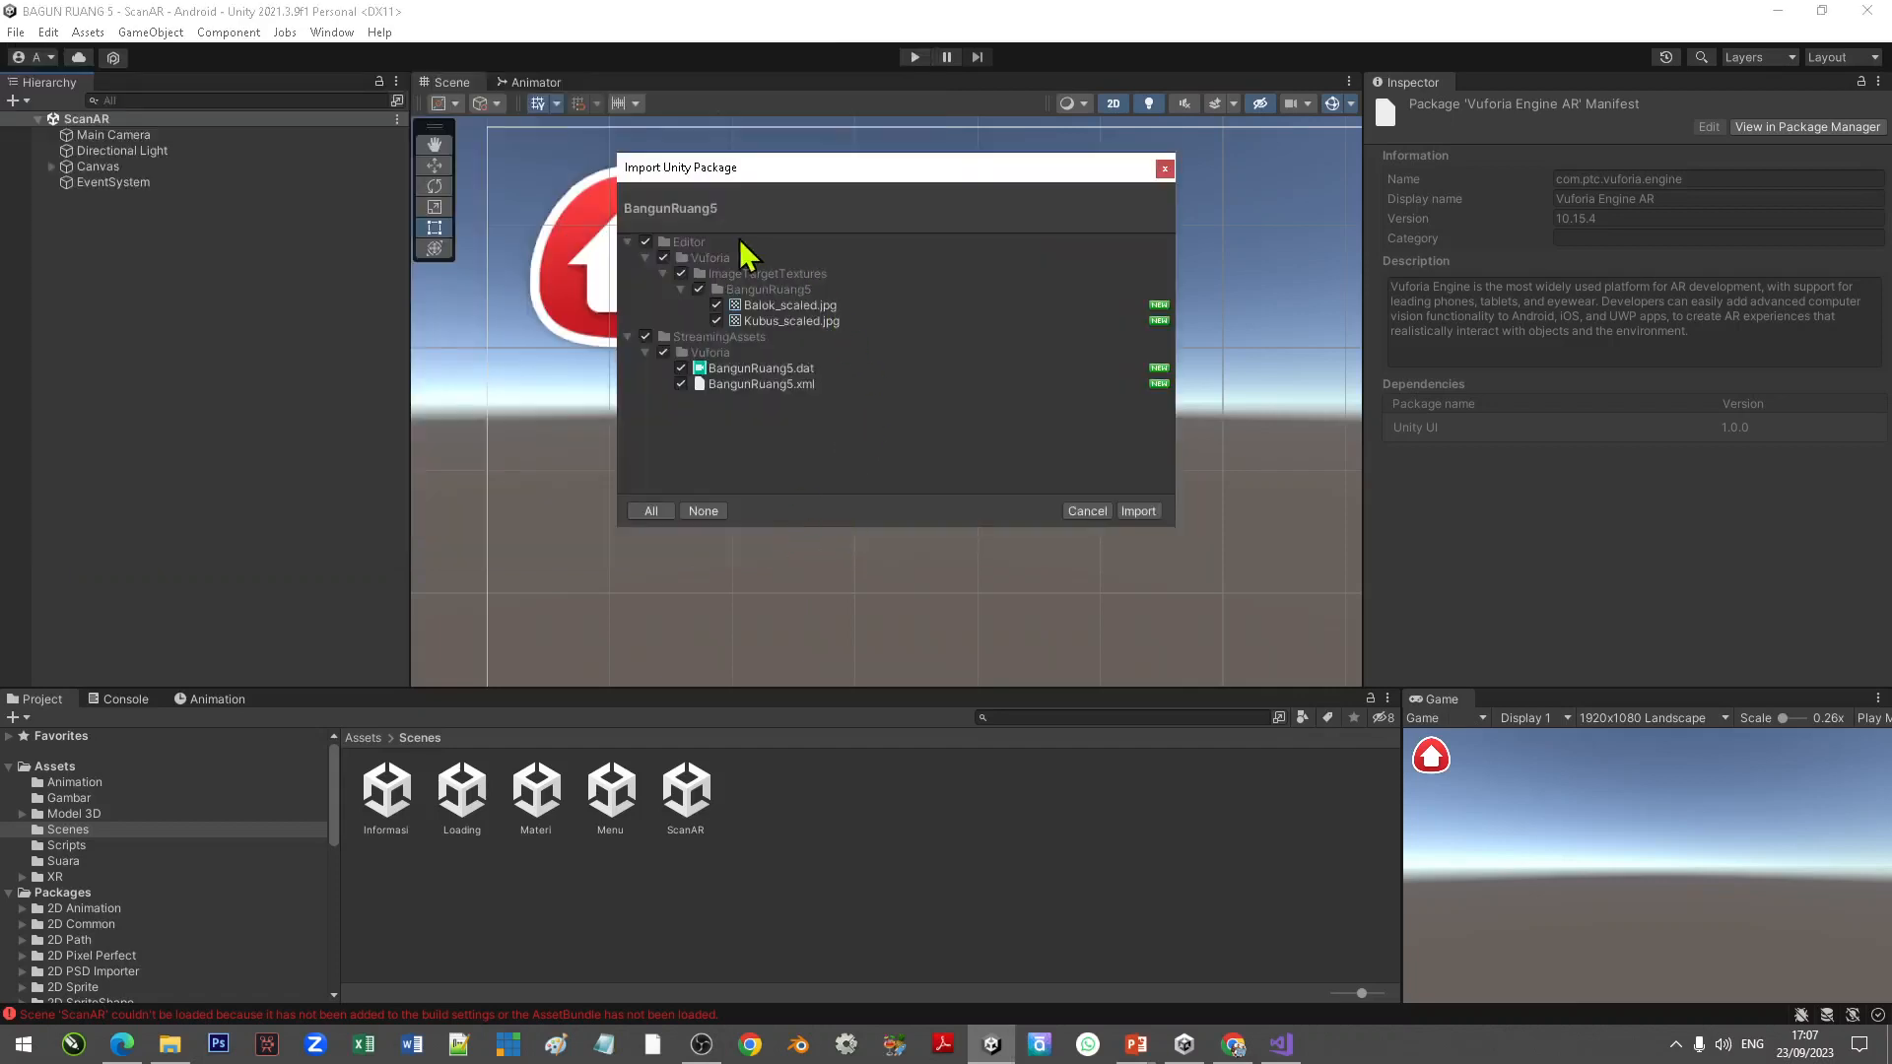
{"action": "left_click", "coordinate": [1139, 511]}
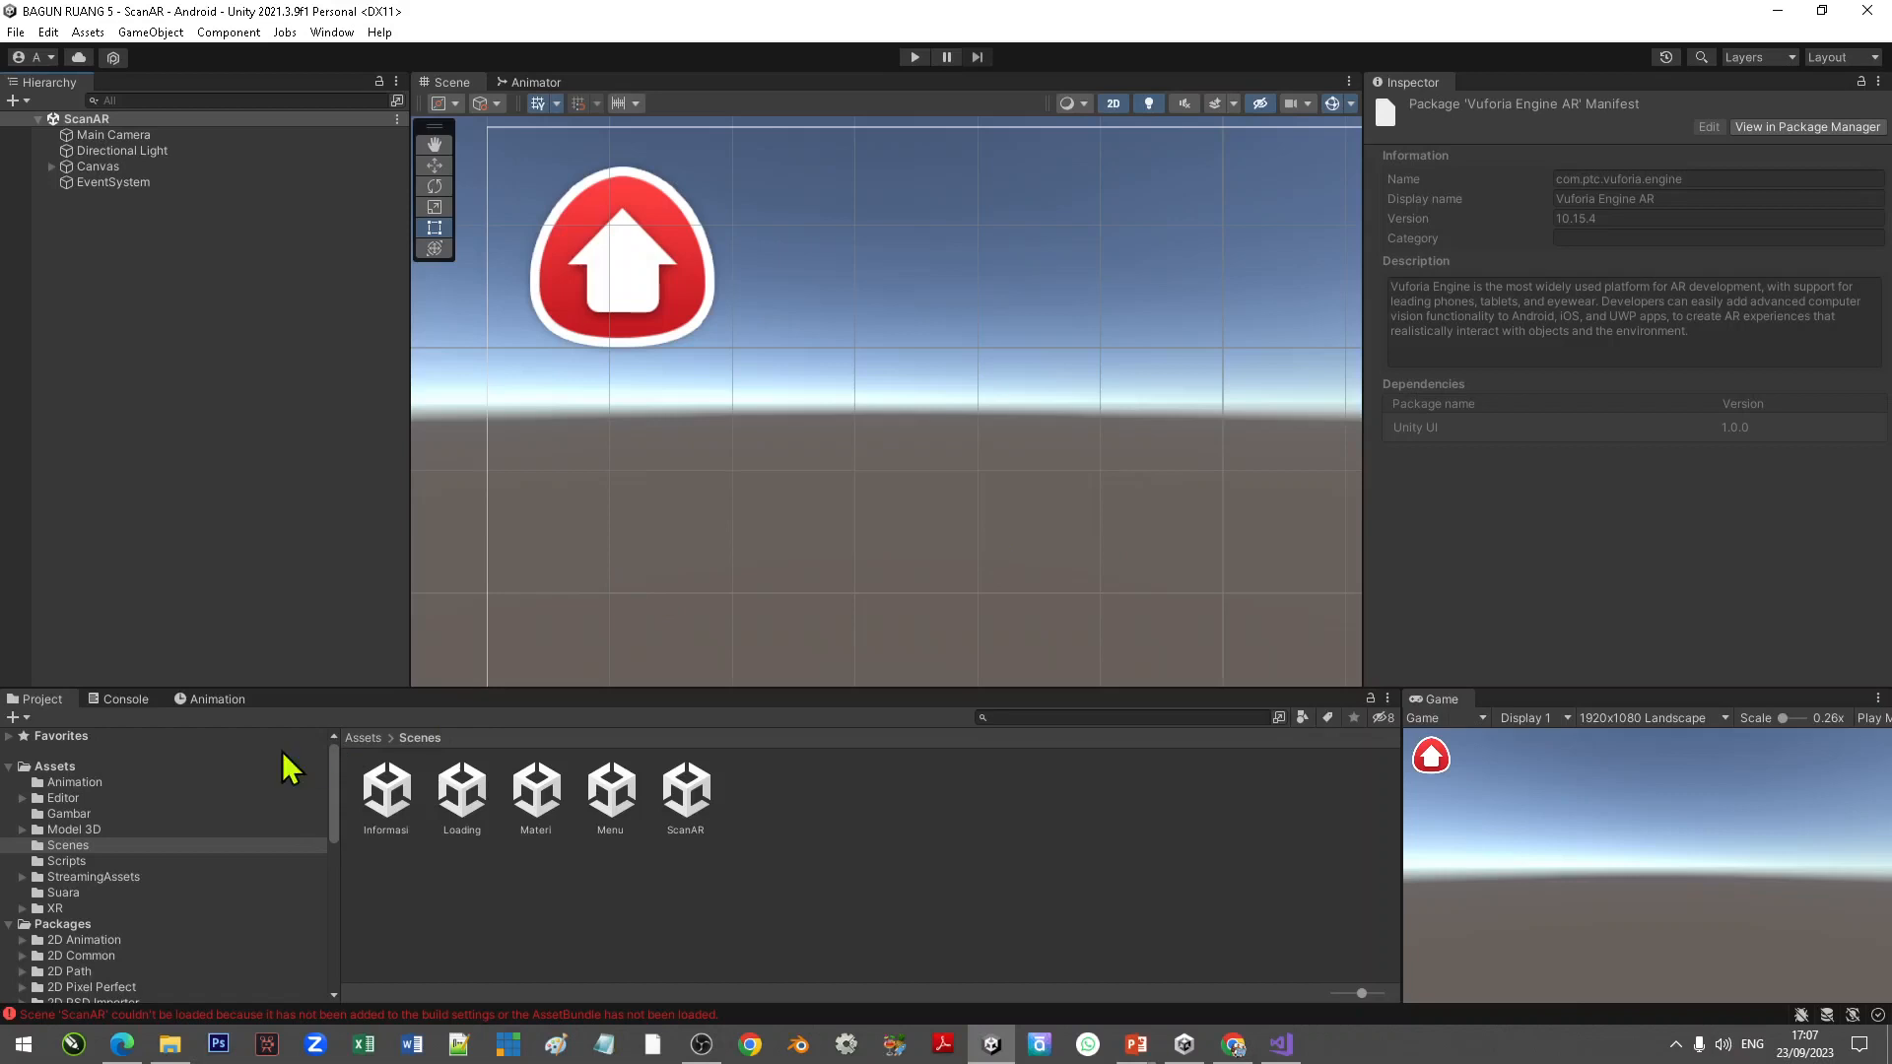
Step: Browse the project's Assets folder, including the newly imported Editor and StreamingAssets folders
{"action": "left_click", "coordinate": [61, 767]}
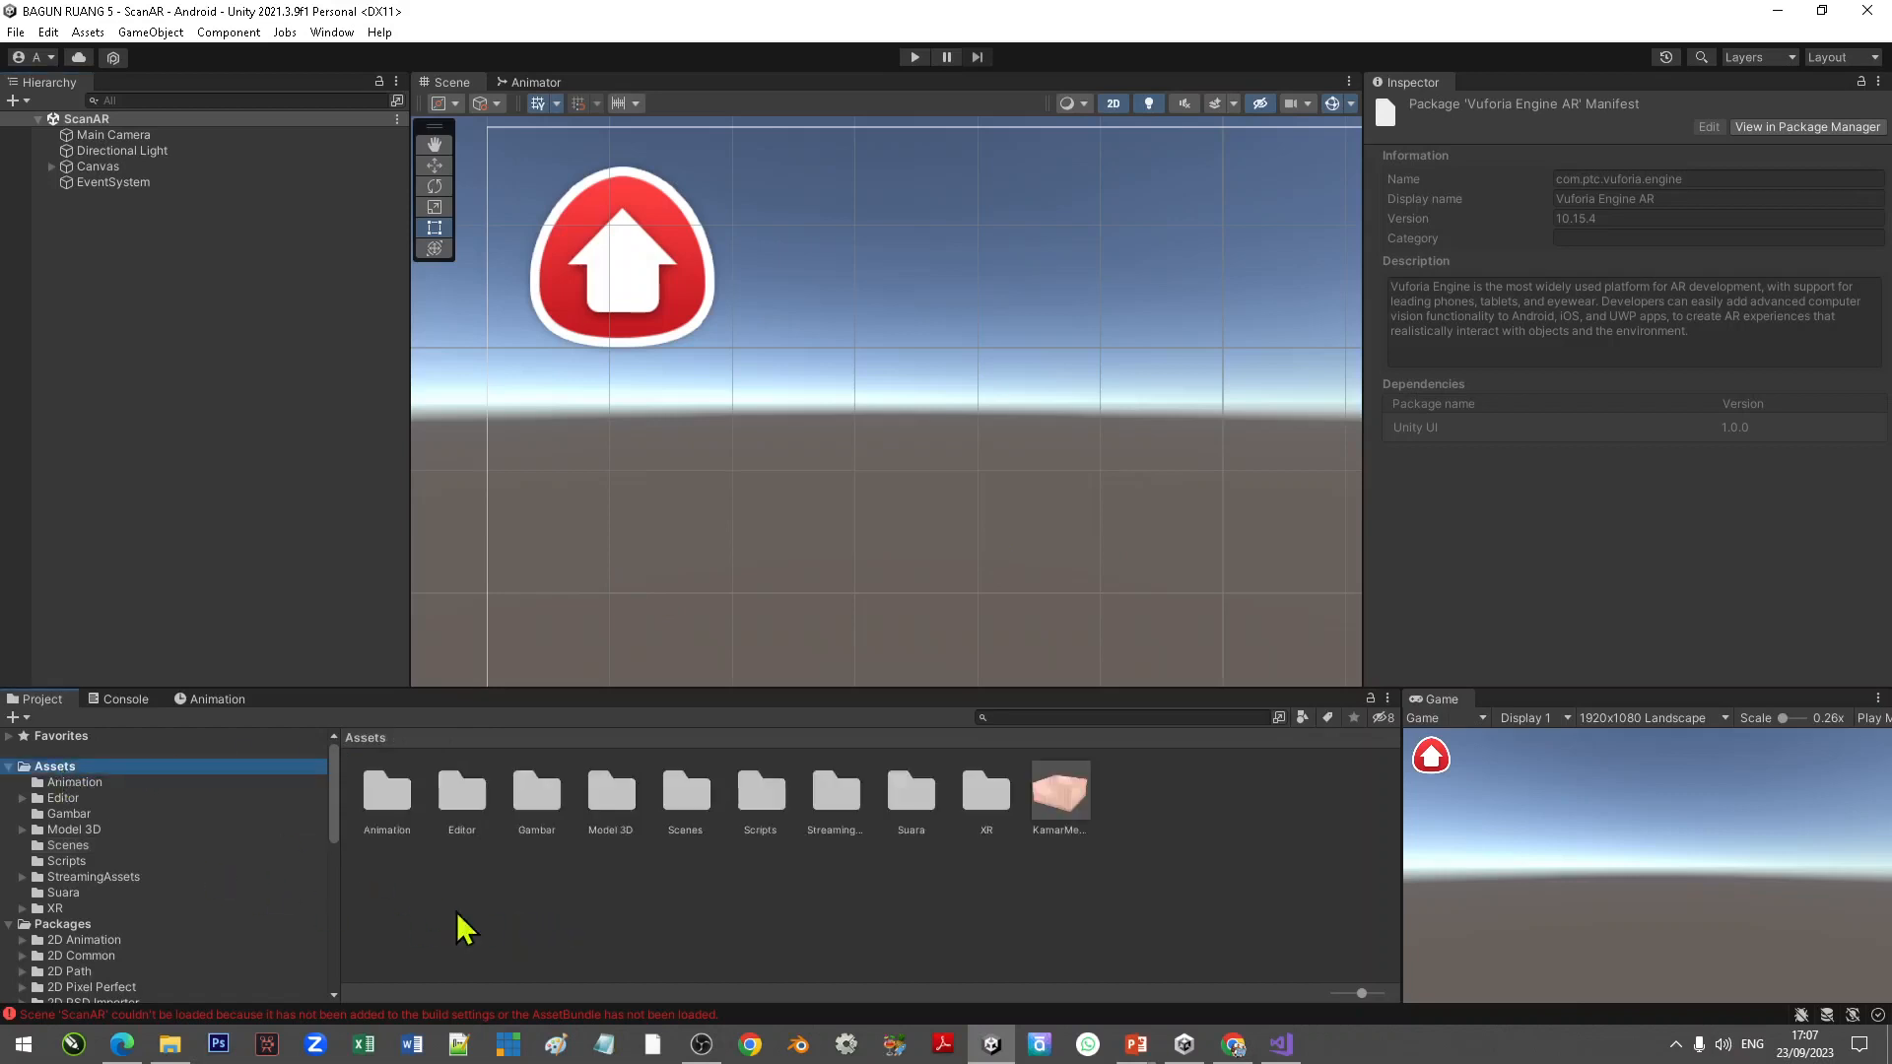
{"action": "left_click", "coordinate": [461, 798]}
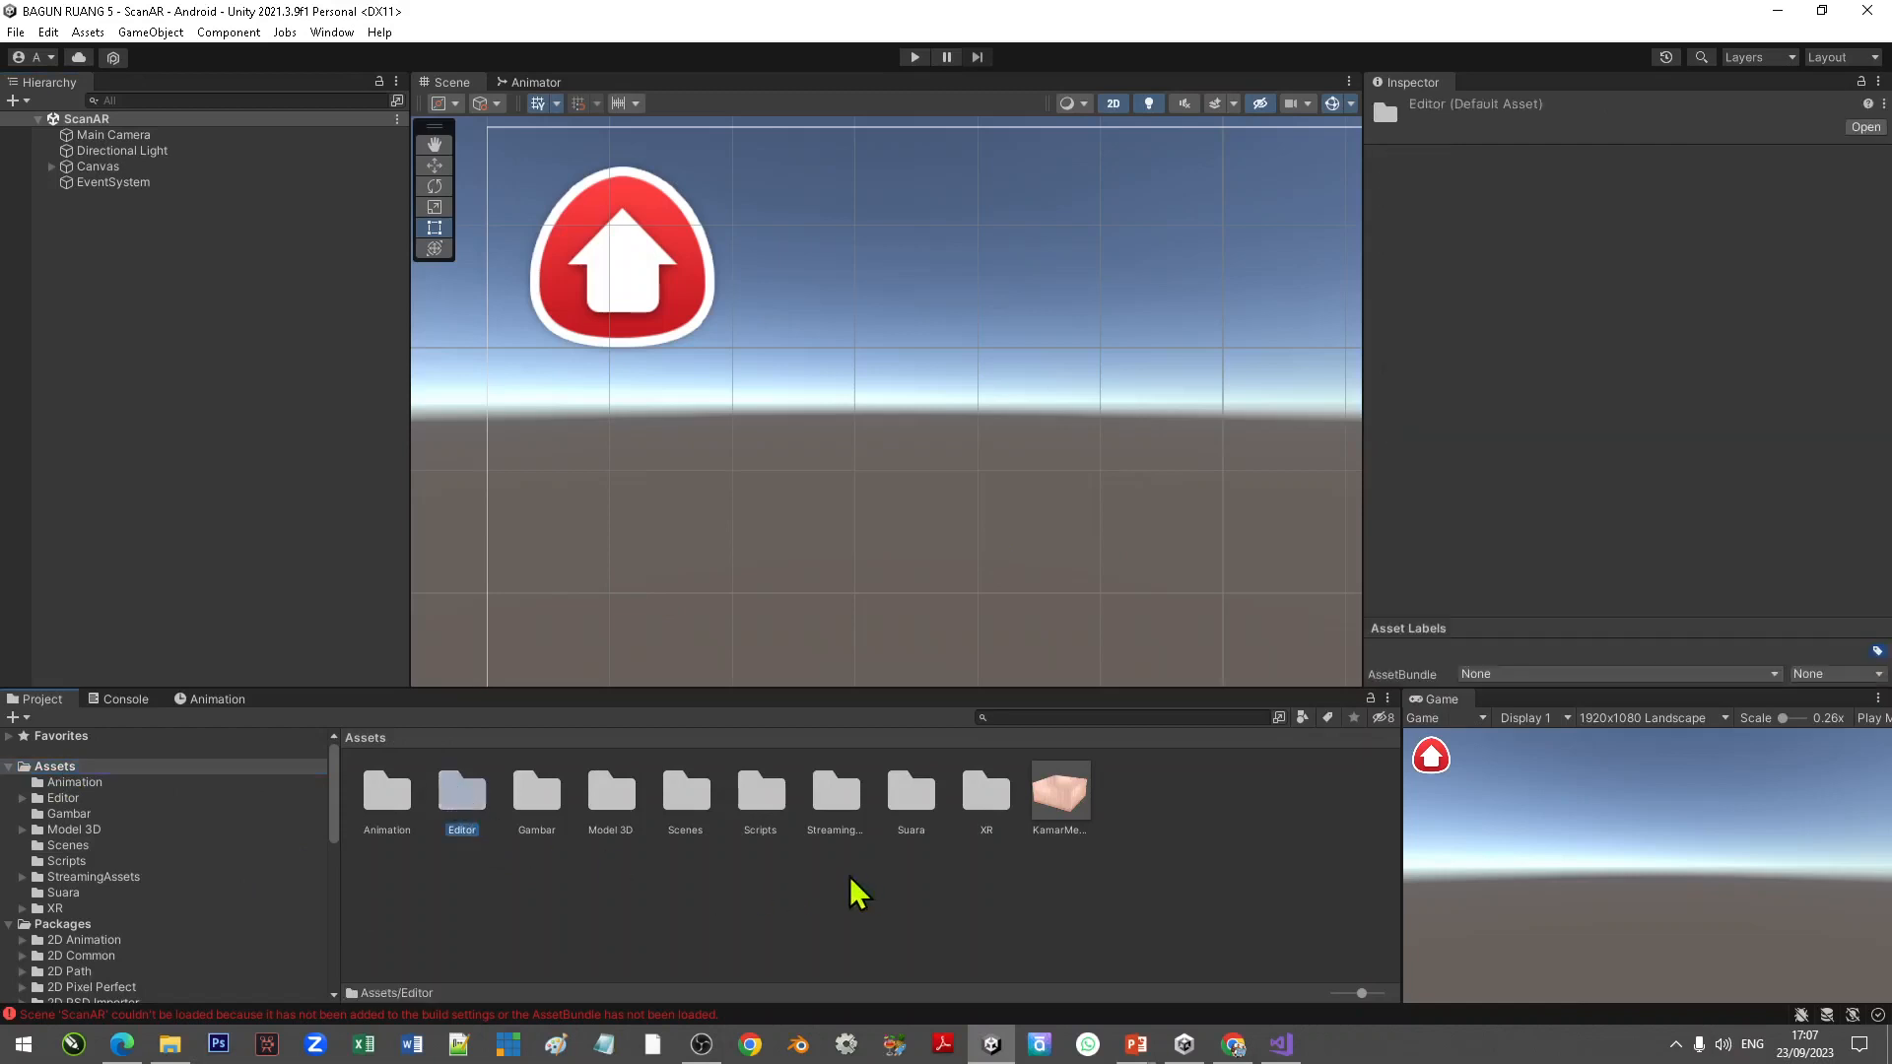
{"action": "left_click", "coordinate": [839, 803]}
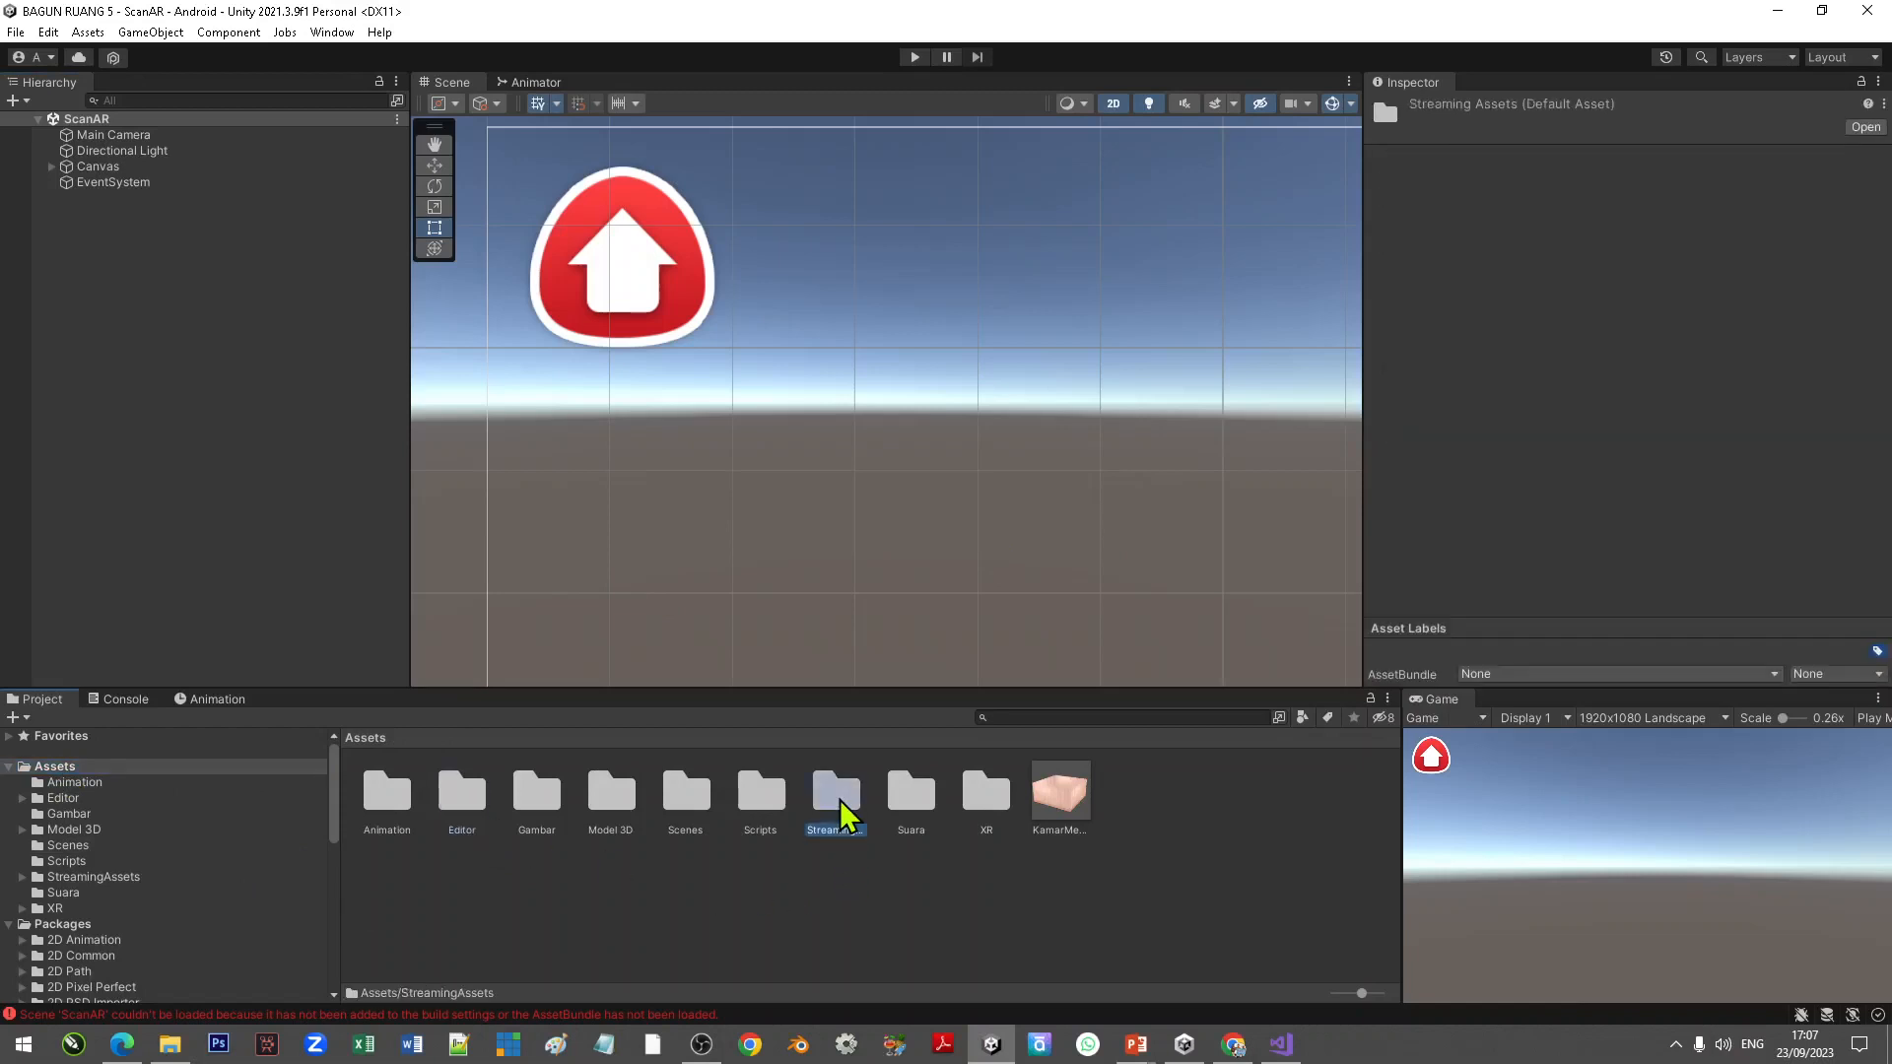
{"action": "left_click", "coordinate": [996, 811]}
{"action": "left_click", "coordinate": [680, 897]}
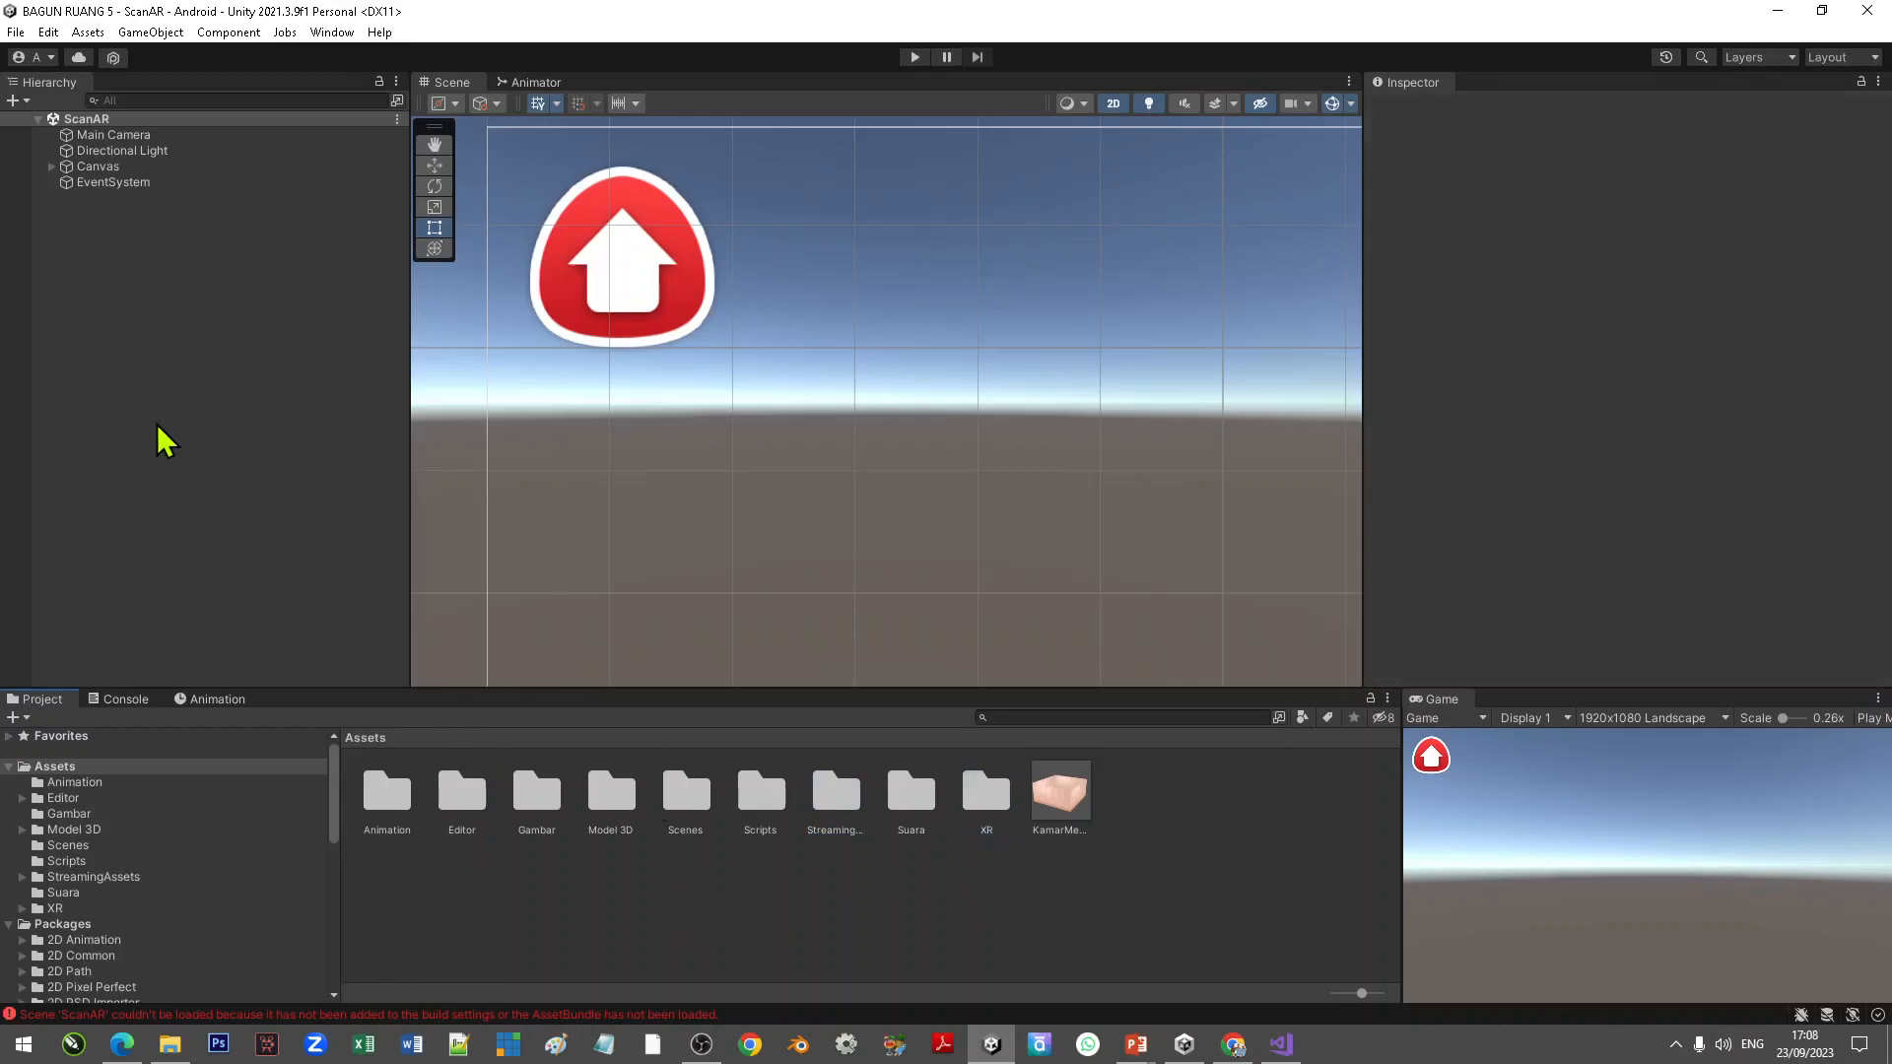
{"action": "right_click", "coordinate": [147, 252]}
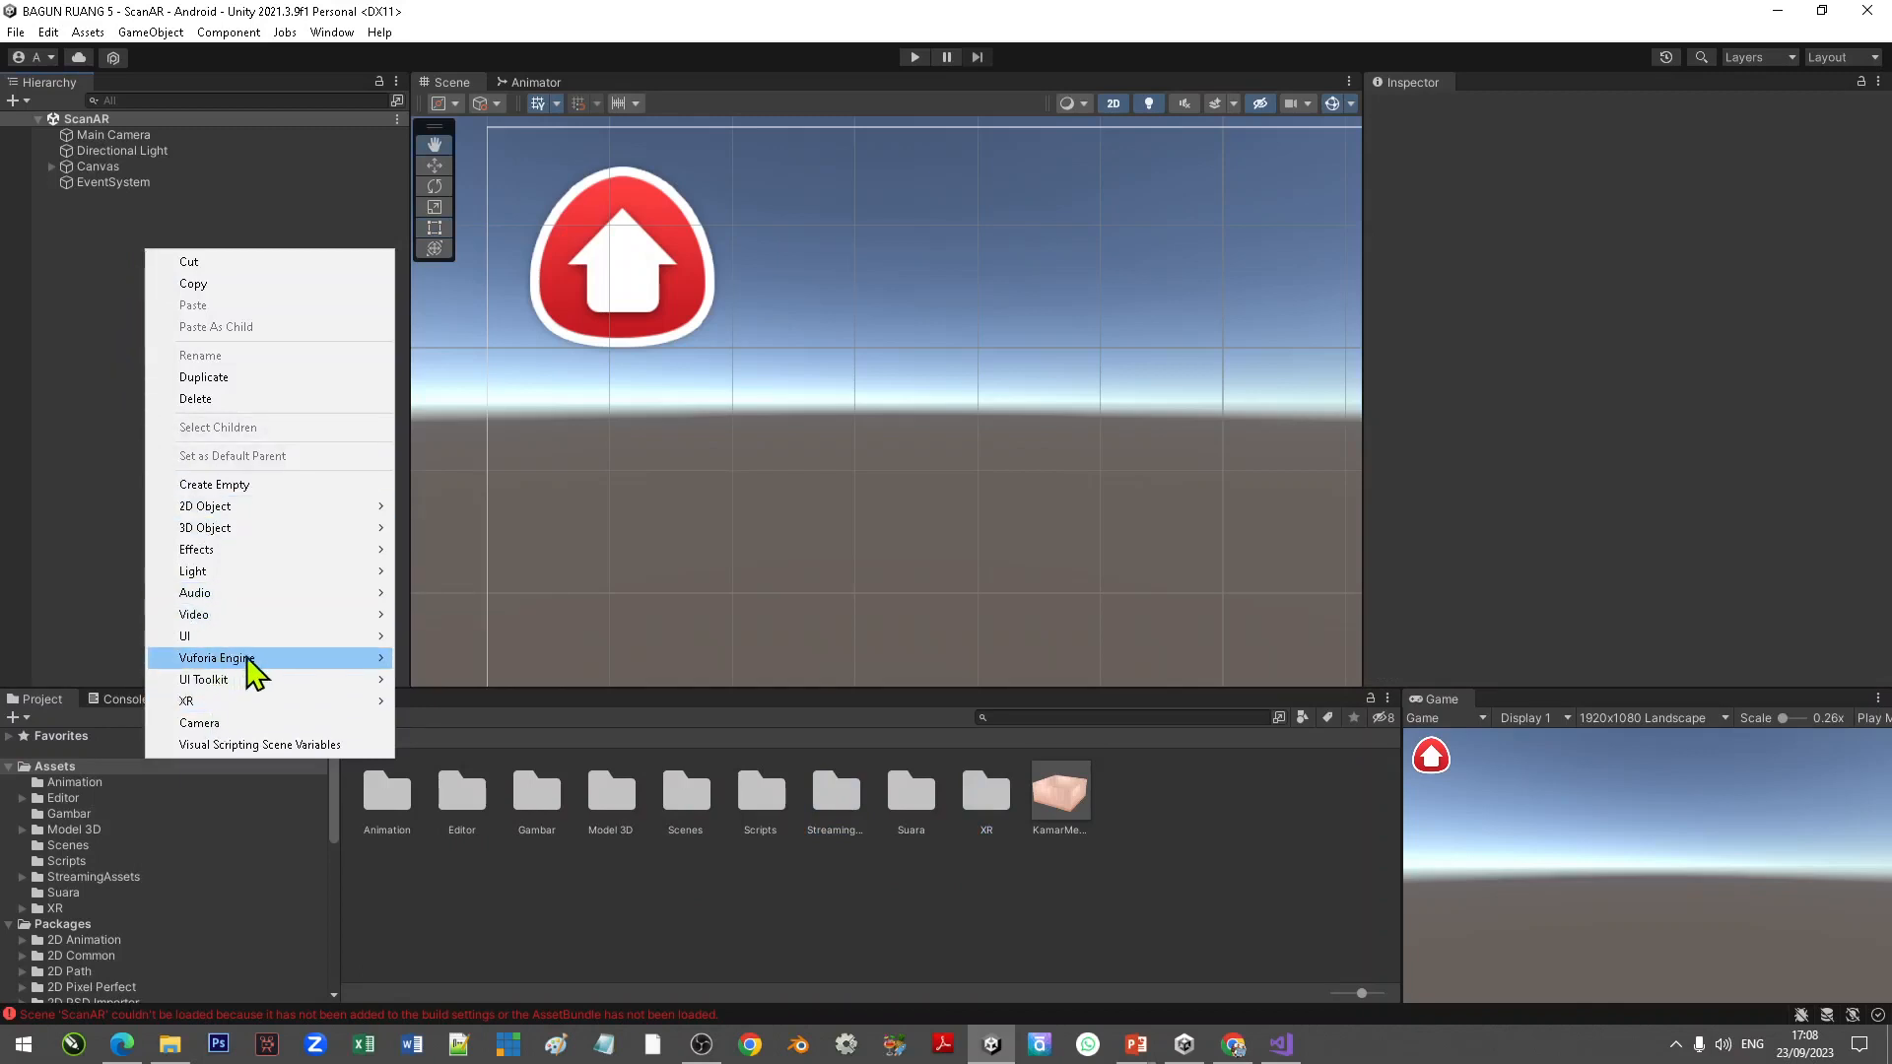
{"action": "mouse_move", "coordinate": [249, 660]}
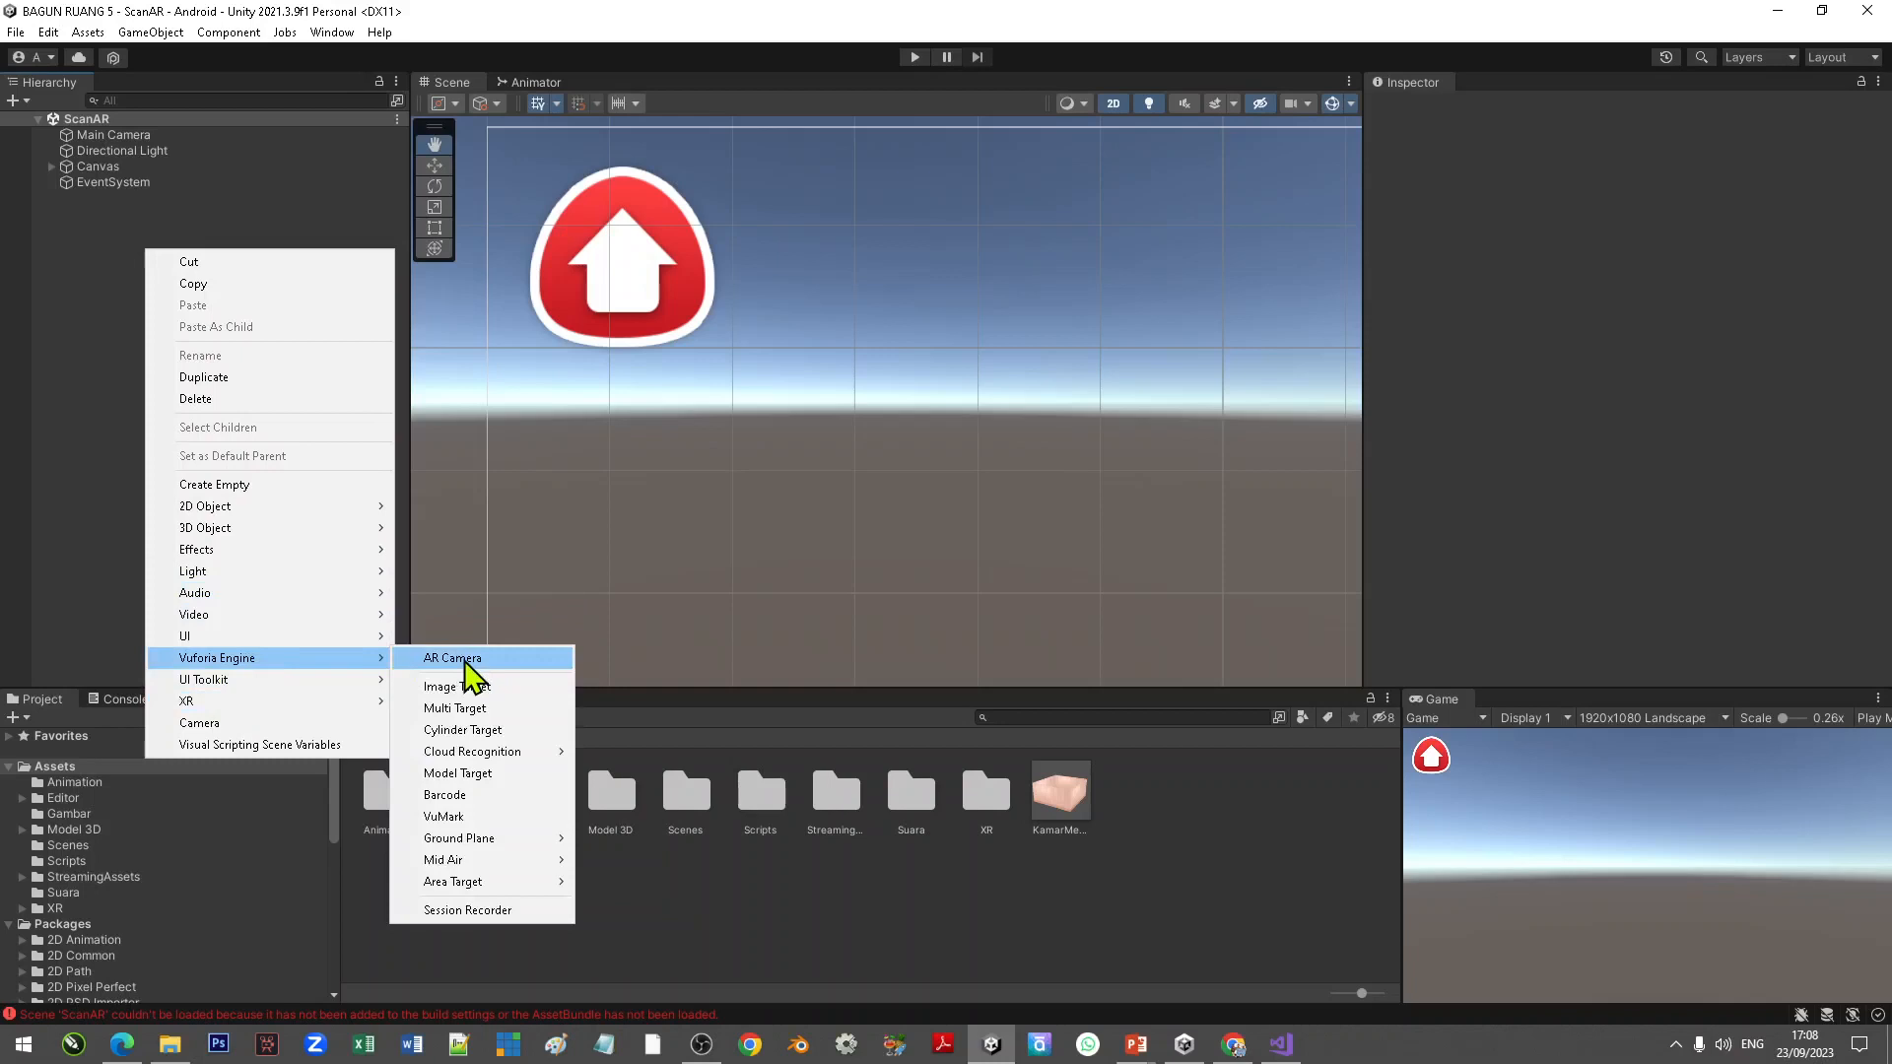
{"action": "left_click", "coordinate": [93, 330]}
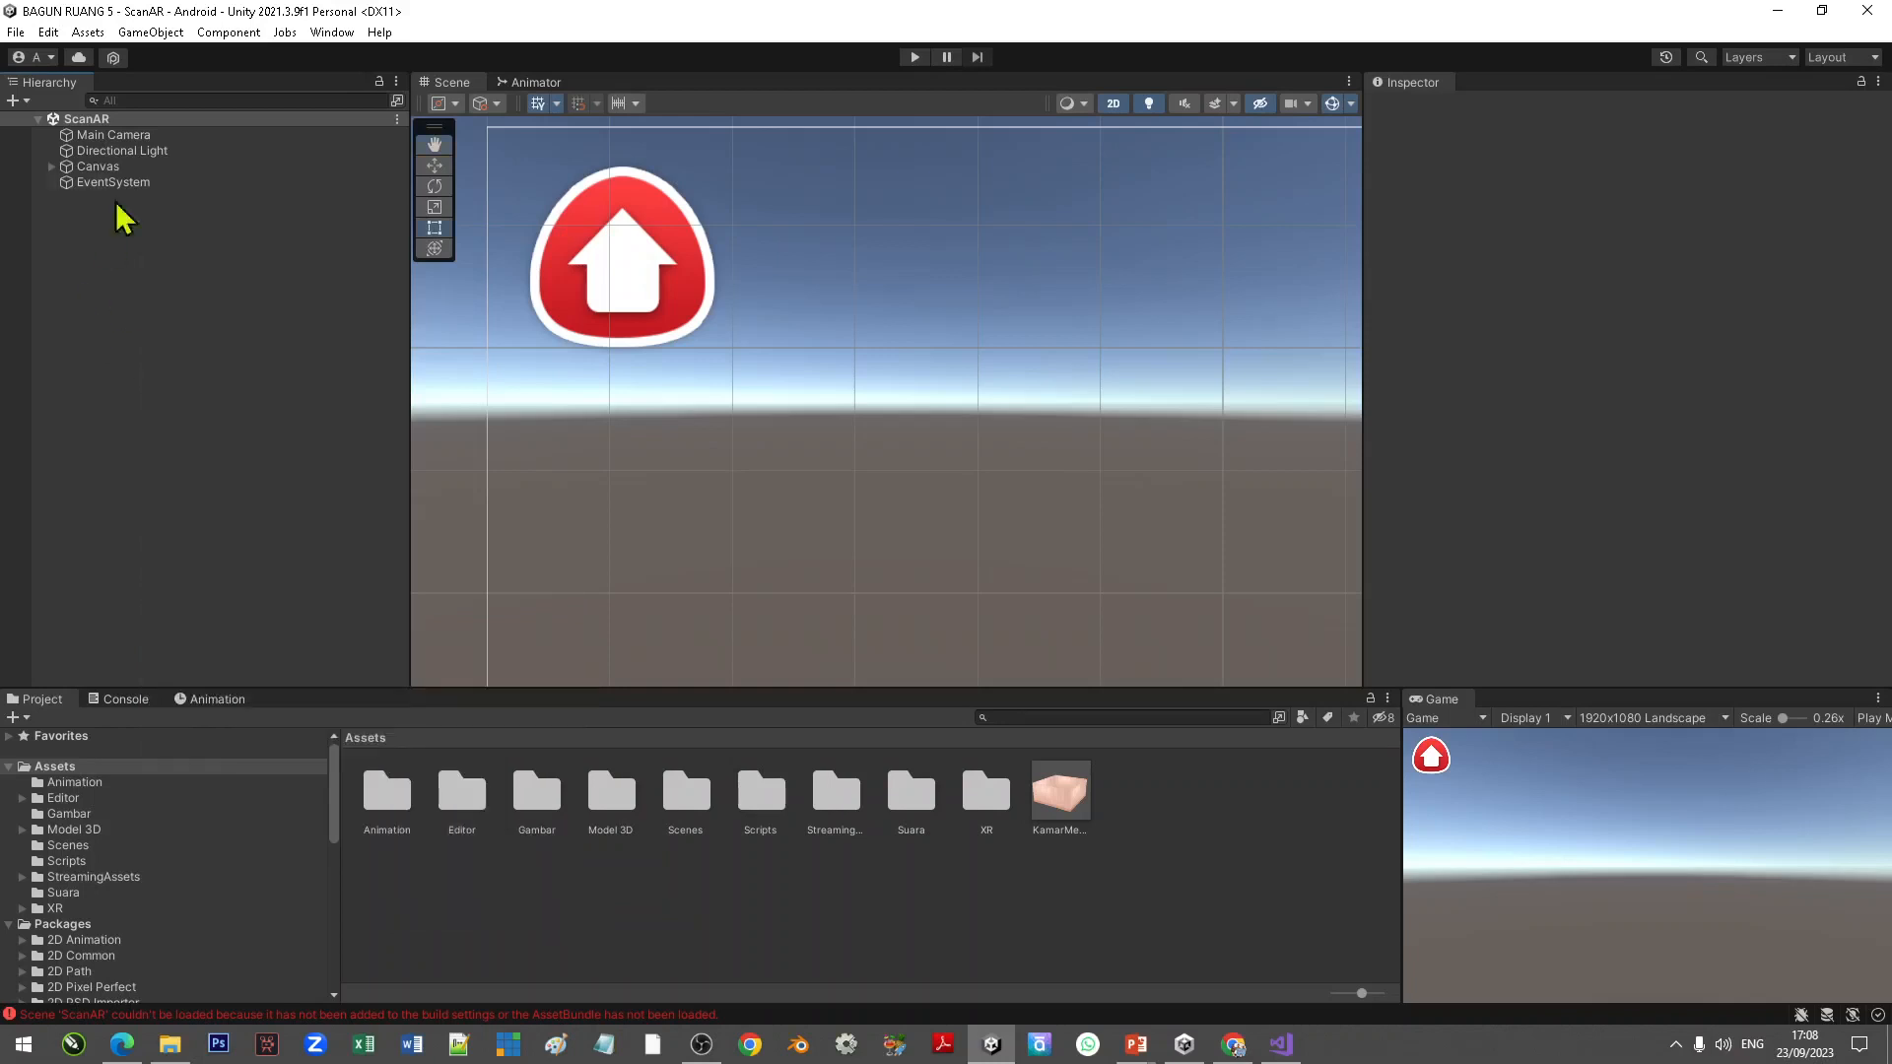
Step: Delete the Main Camera from the ScanAR scene
{"action": "left_click", "coordinate": [128, 137]}
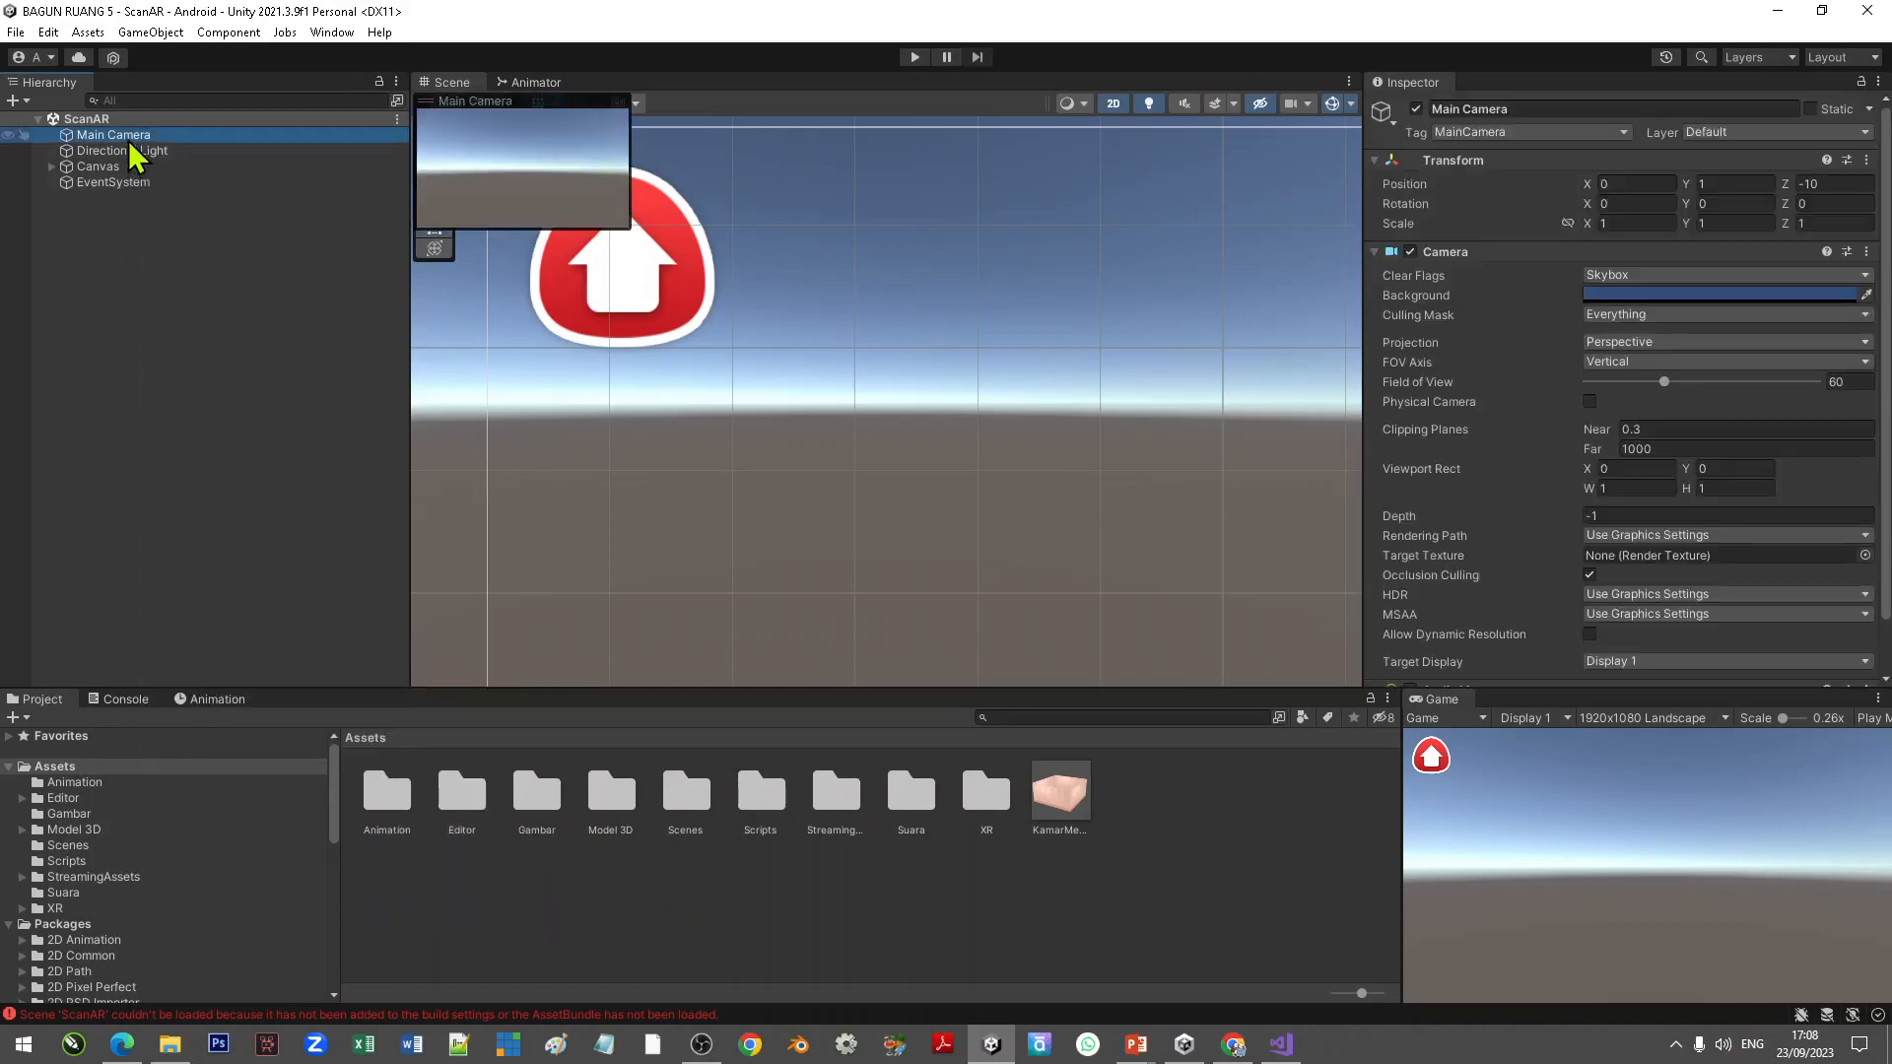
{"action": "right_click", "coordinate": [131, 144]}
{"action": "left_click", "coordinate": [198, 288]}
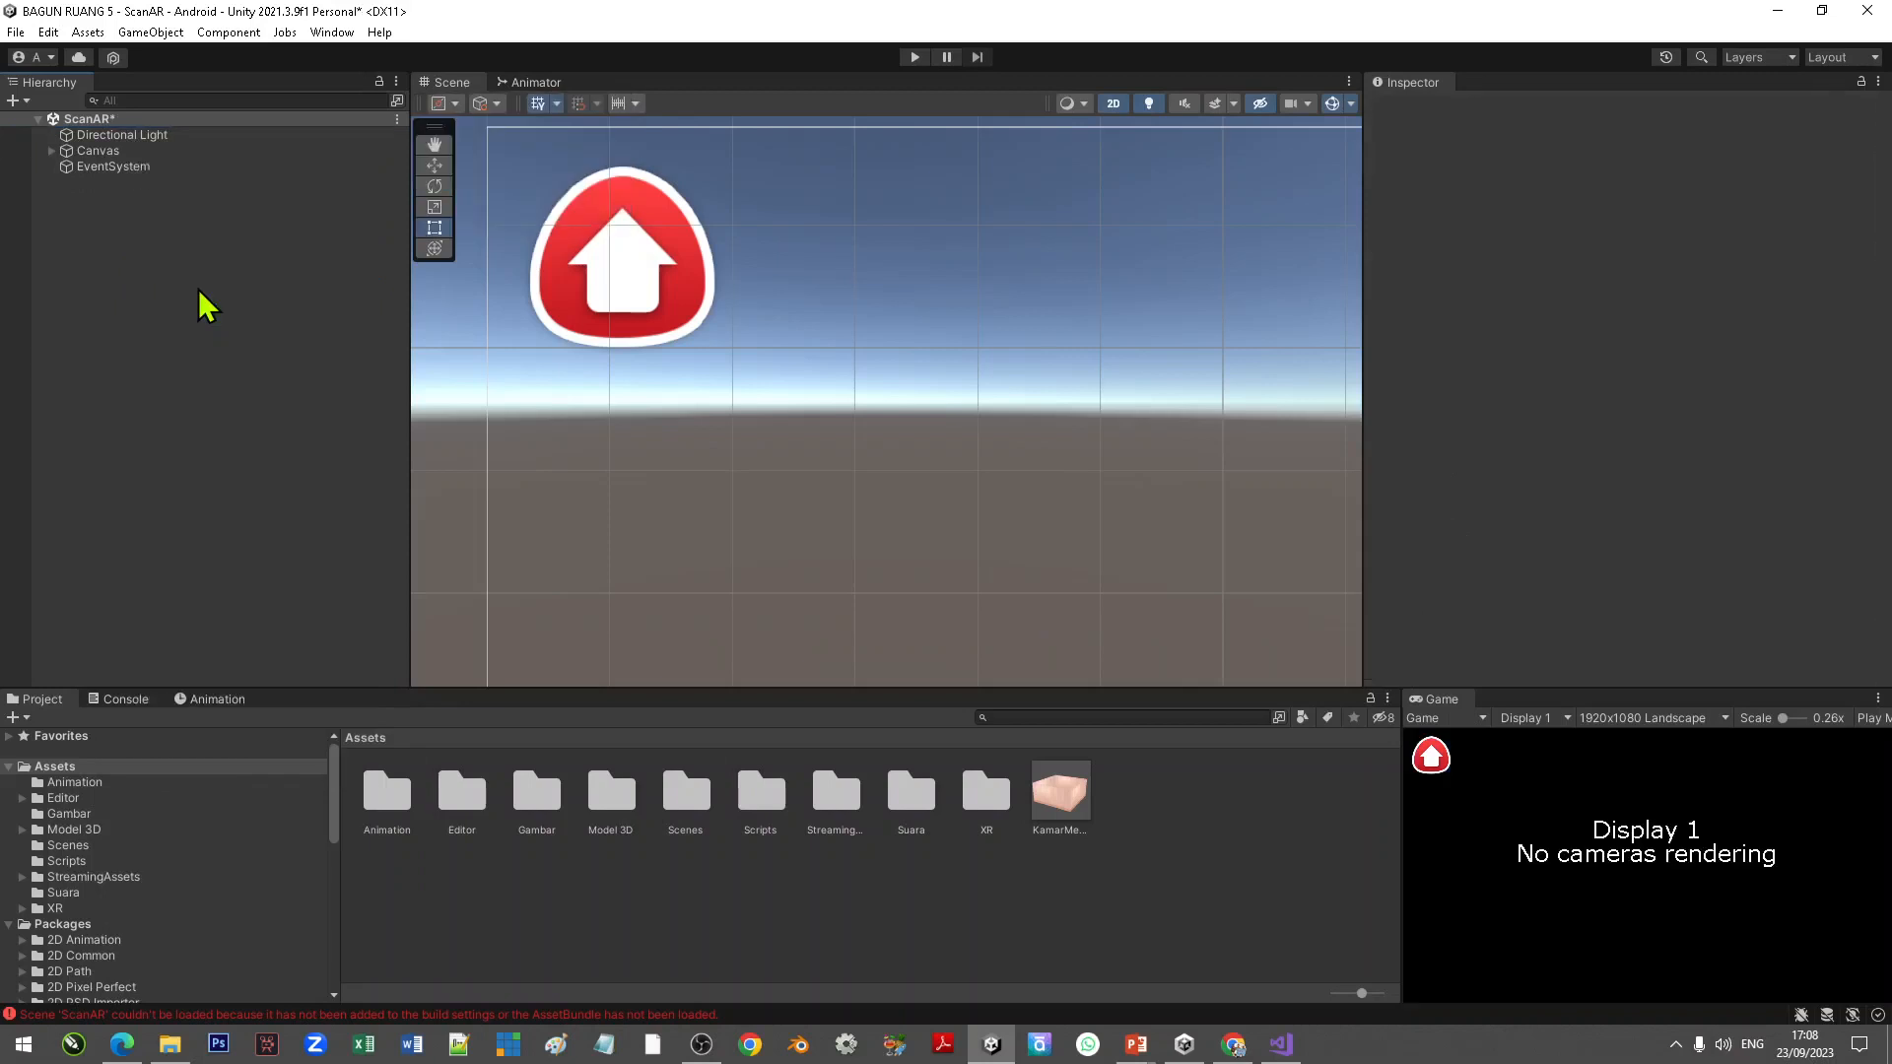
Step: Add a Vuforia Engine AR Camera to the scene and move it directly below Directional Light in the hierarchy
{"action": "right_click", "coordinate": [123, 241]}
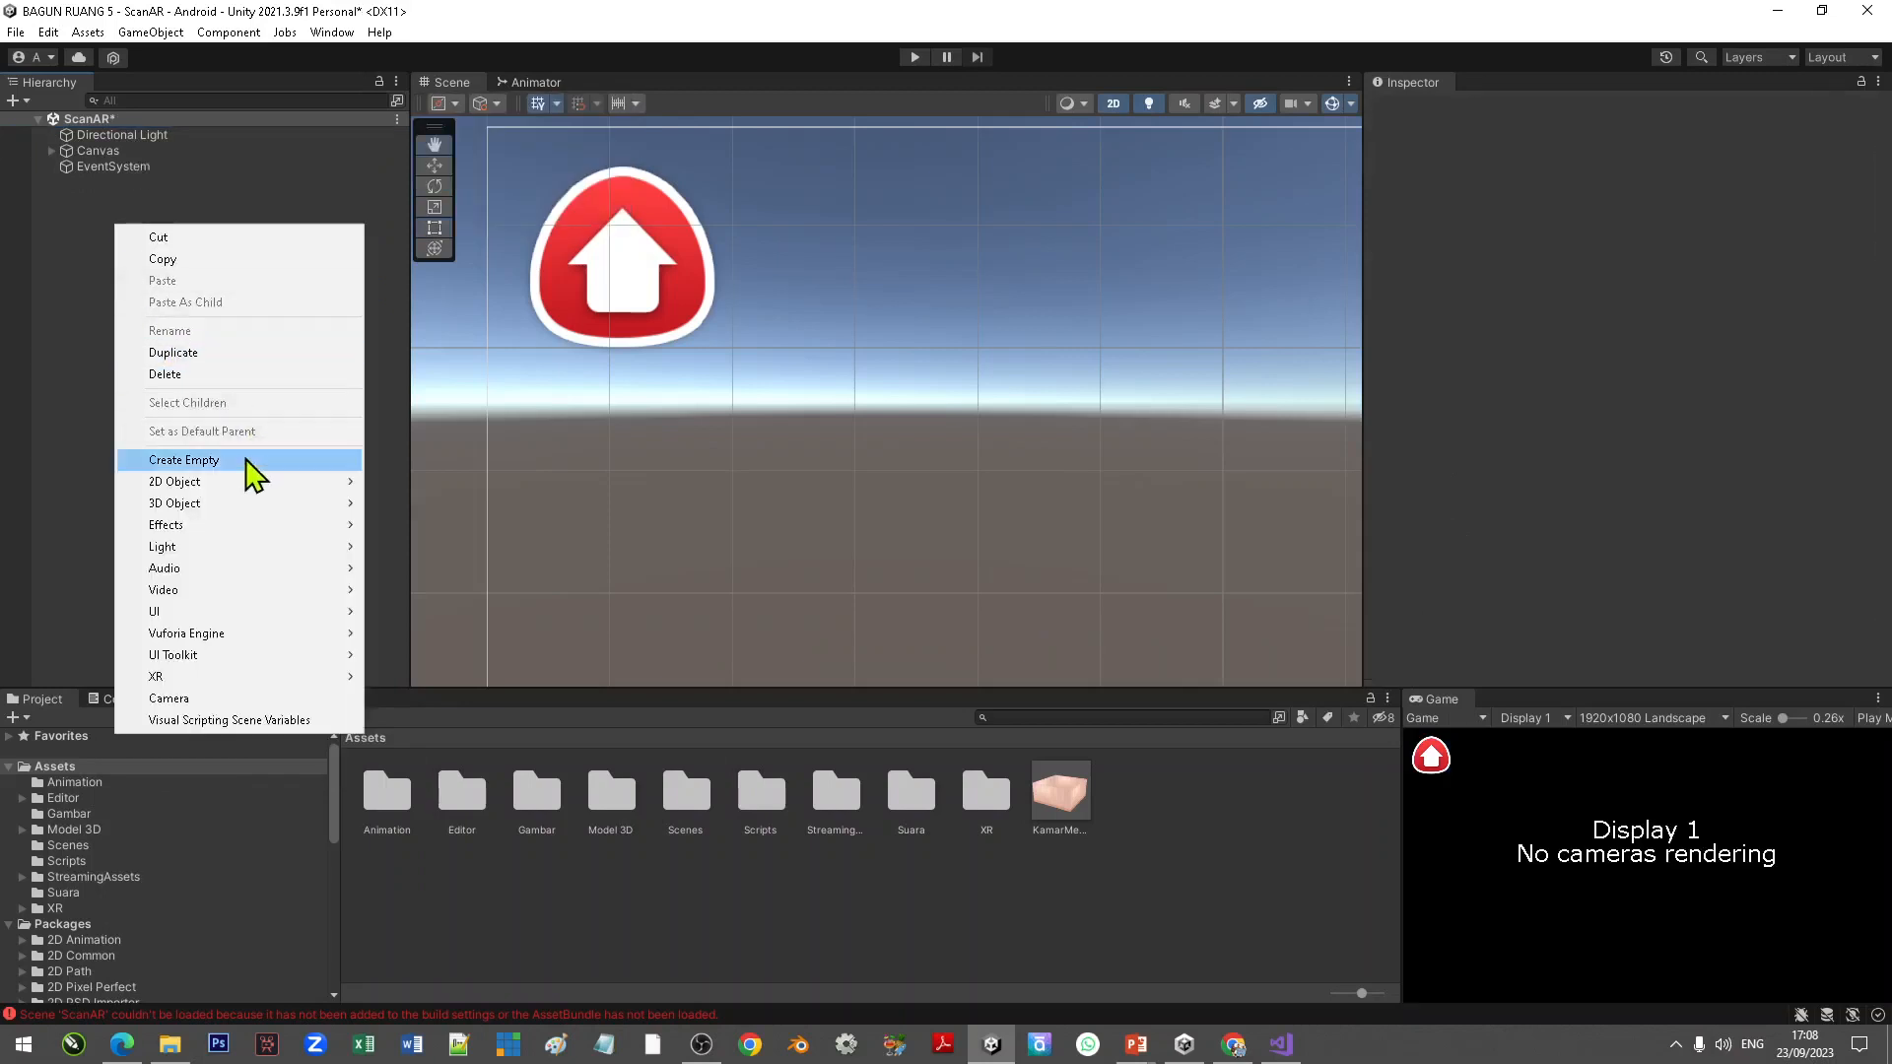
{"action": "mouse_move", "coordinate": [296, 635]}
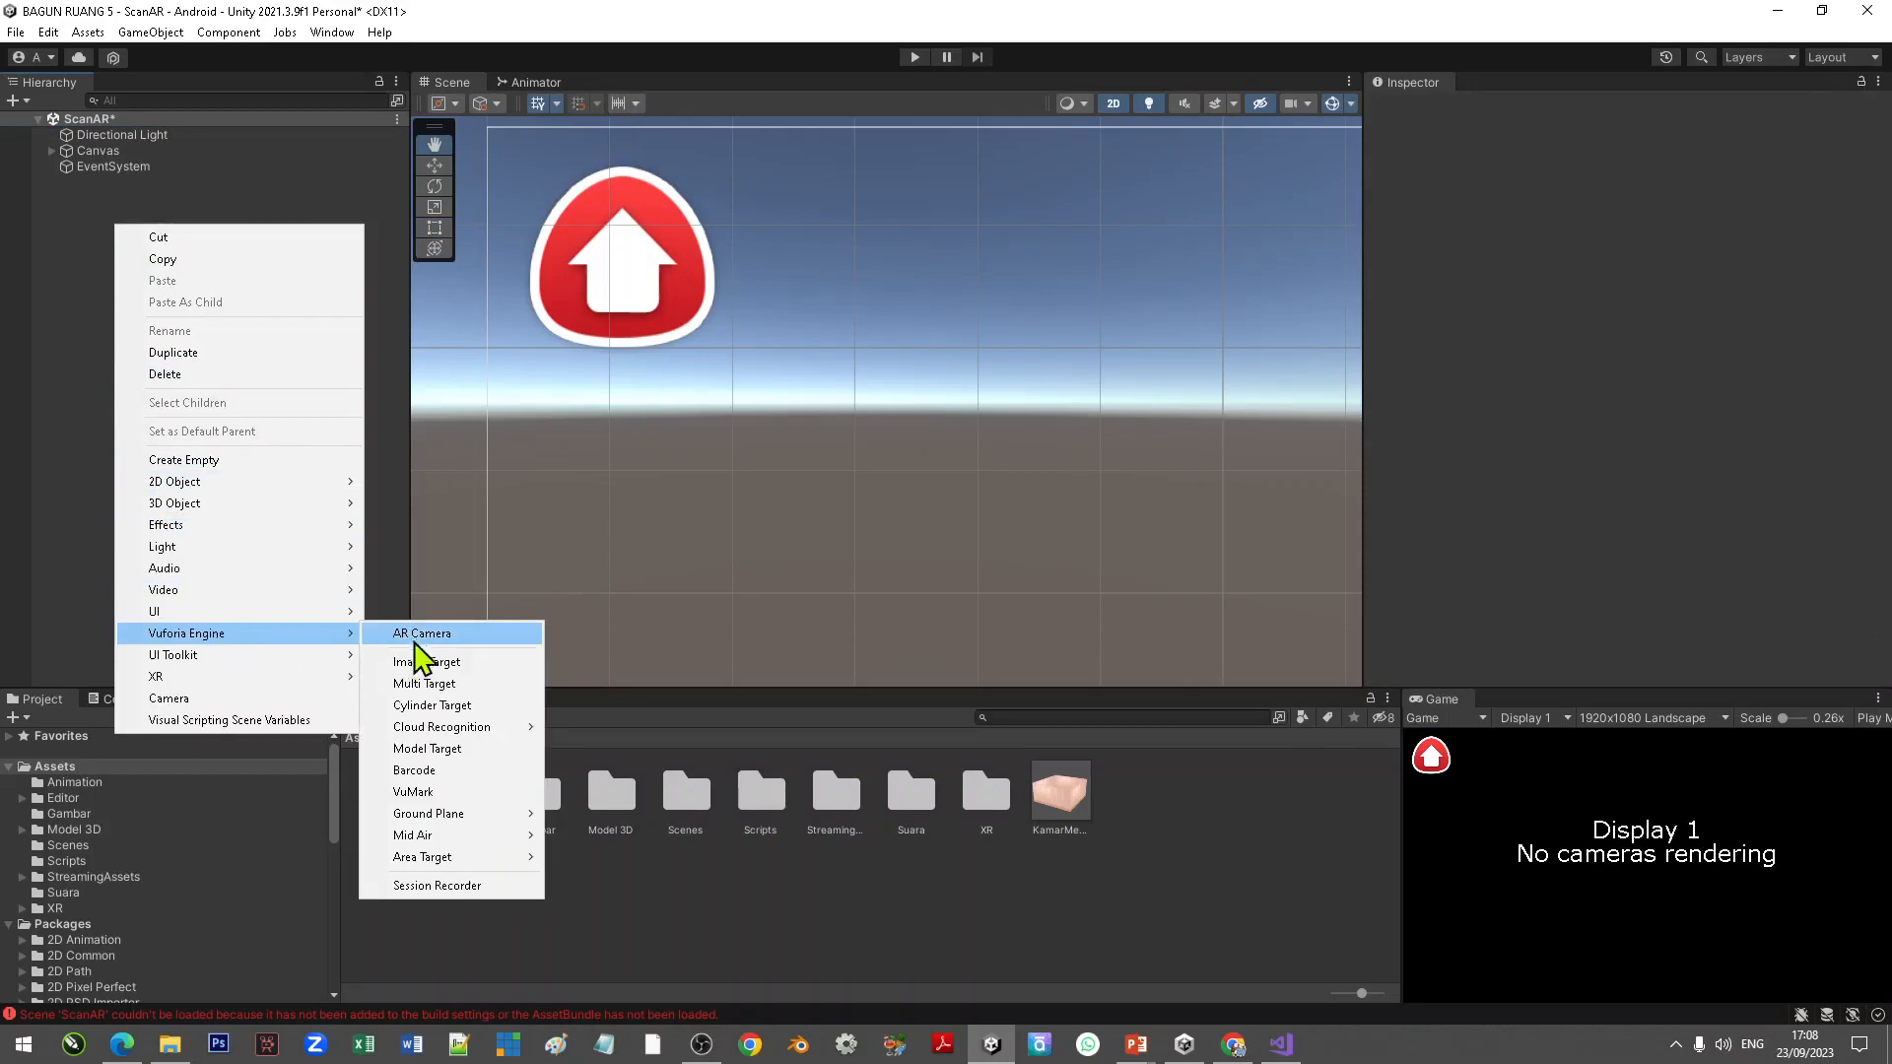
{"action": "left_click", "coordinate": [542, 635]}
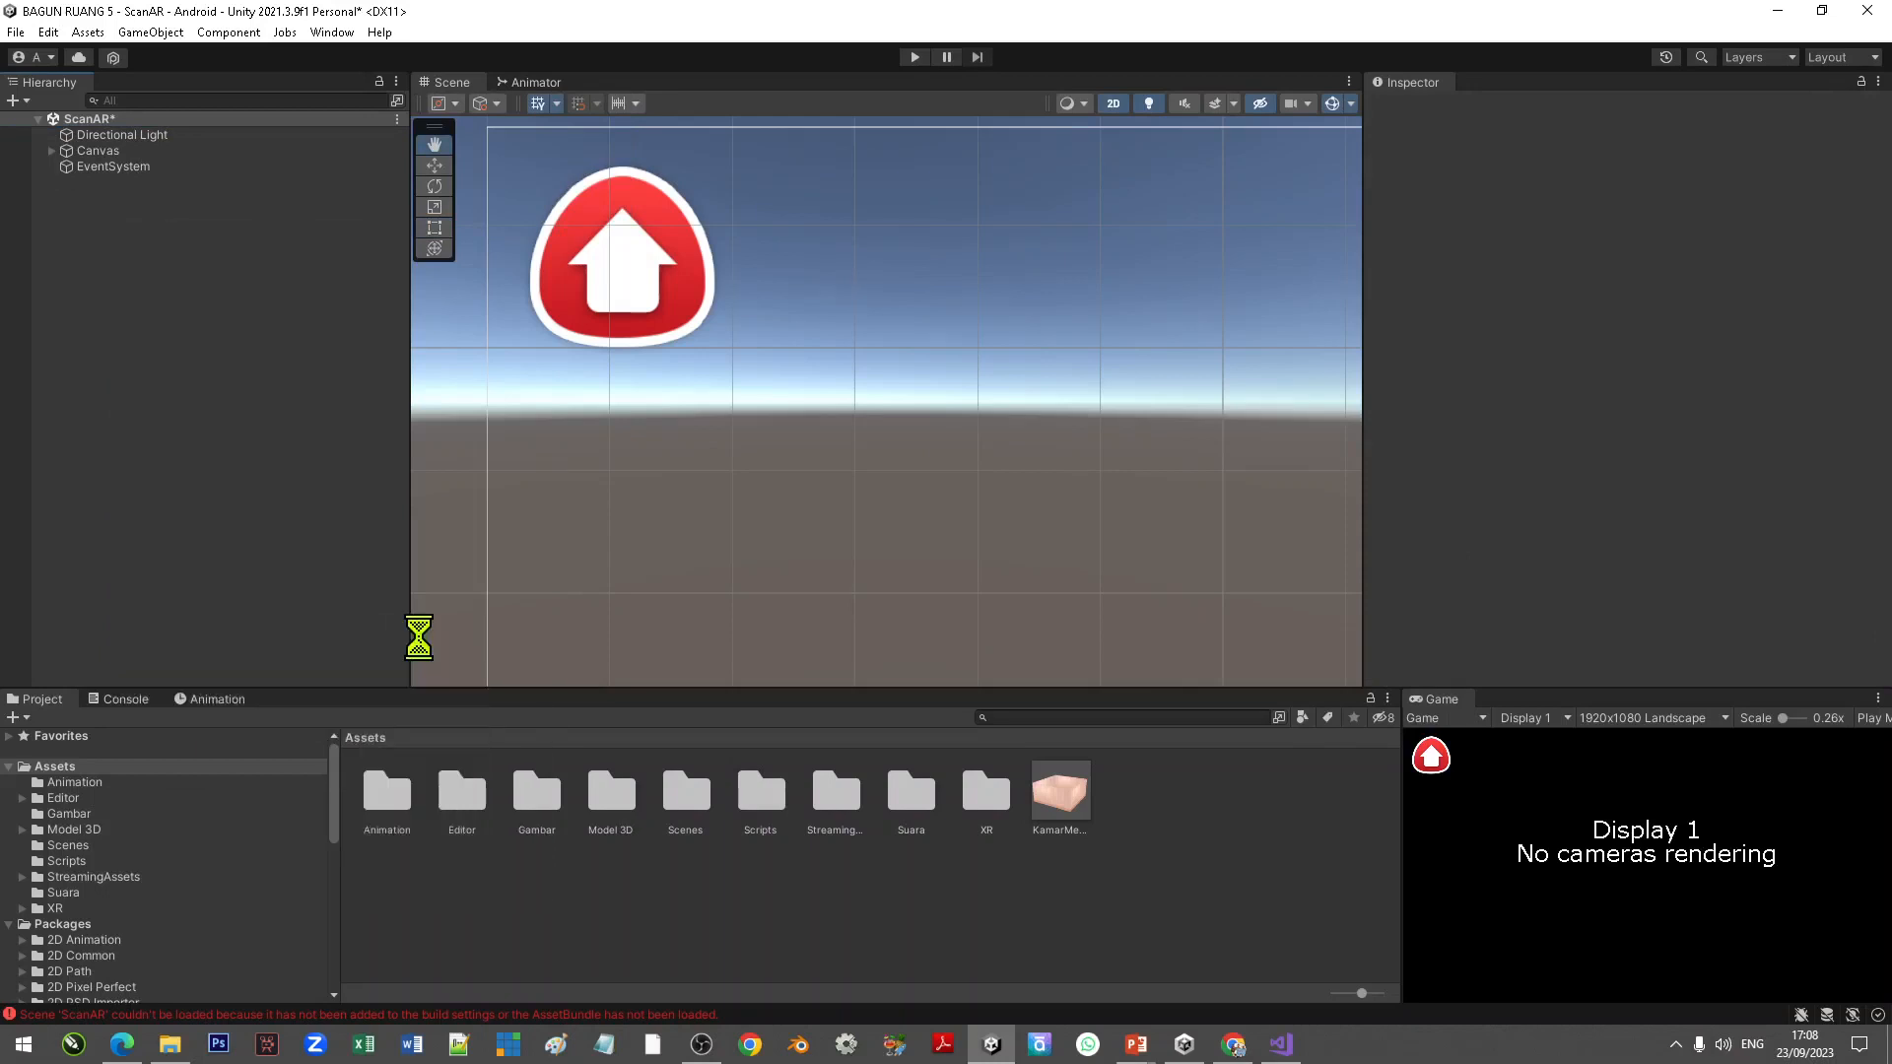
{"action": "left_click", "coordinate": [167, 251]}
{"action": "left_click", "coordinate": [118, 185]}
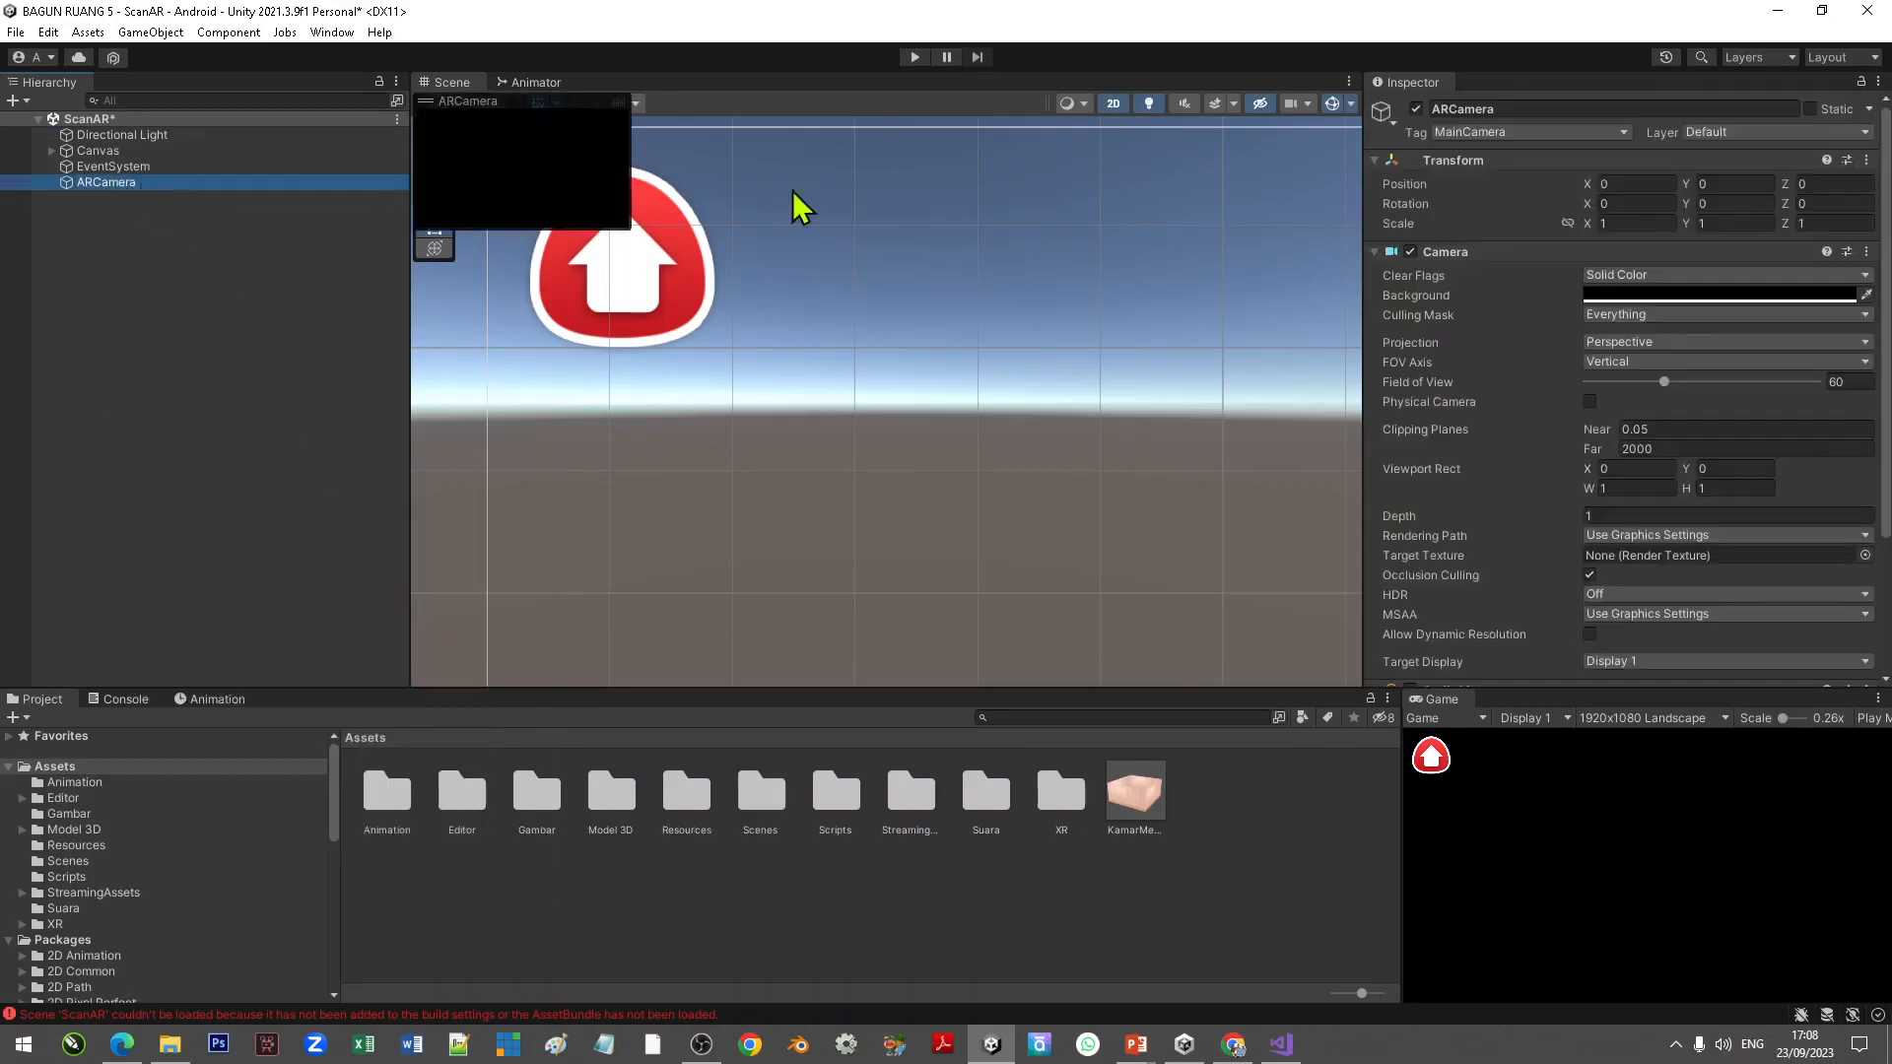
{"action": "scroll", "coordinate": [1523, 371], "scroll_direction": "down", "scroll_amount": 5}
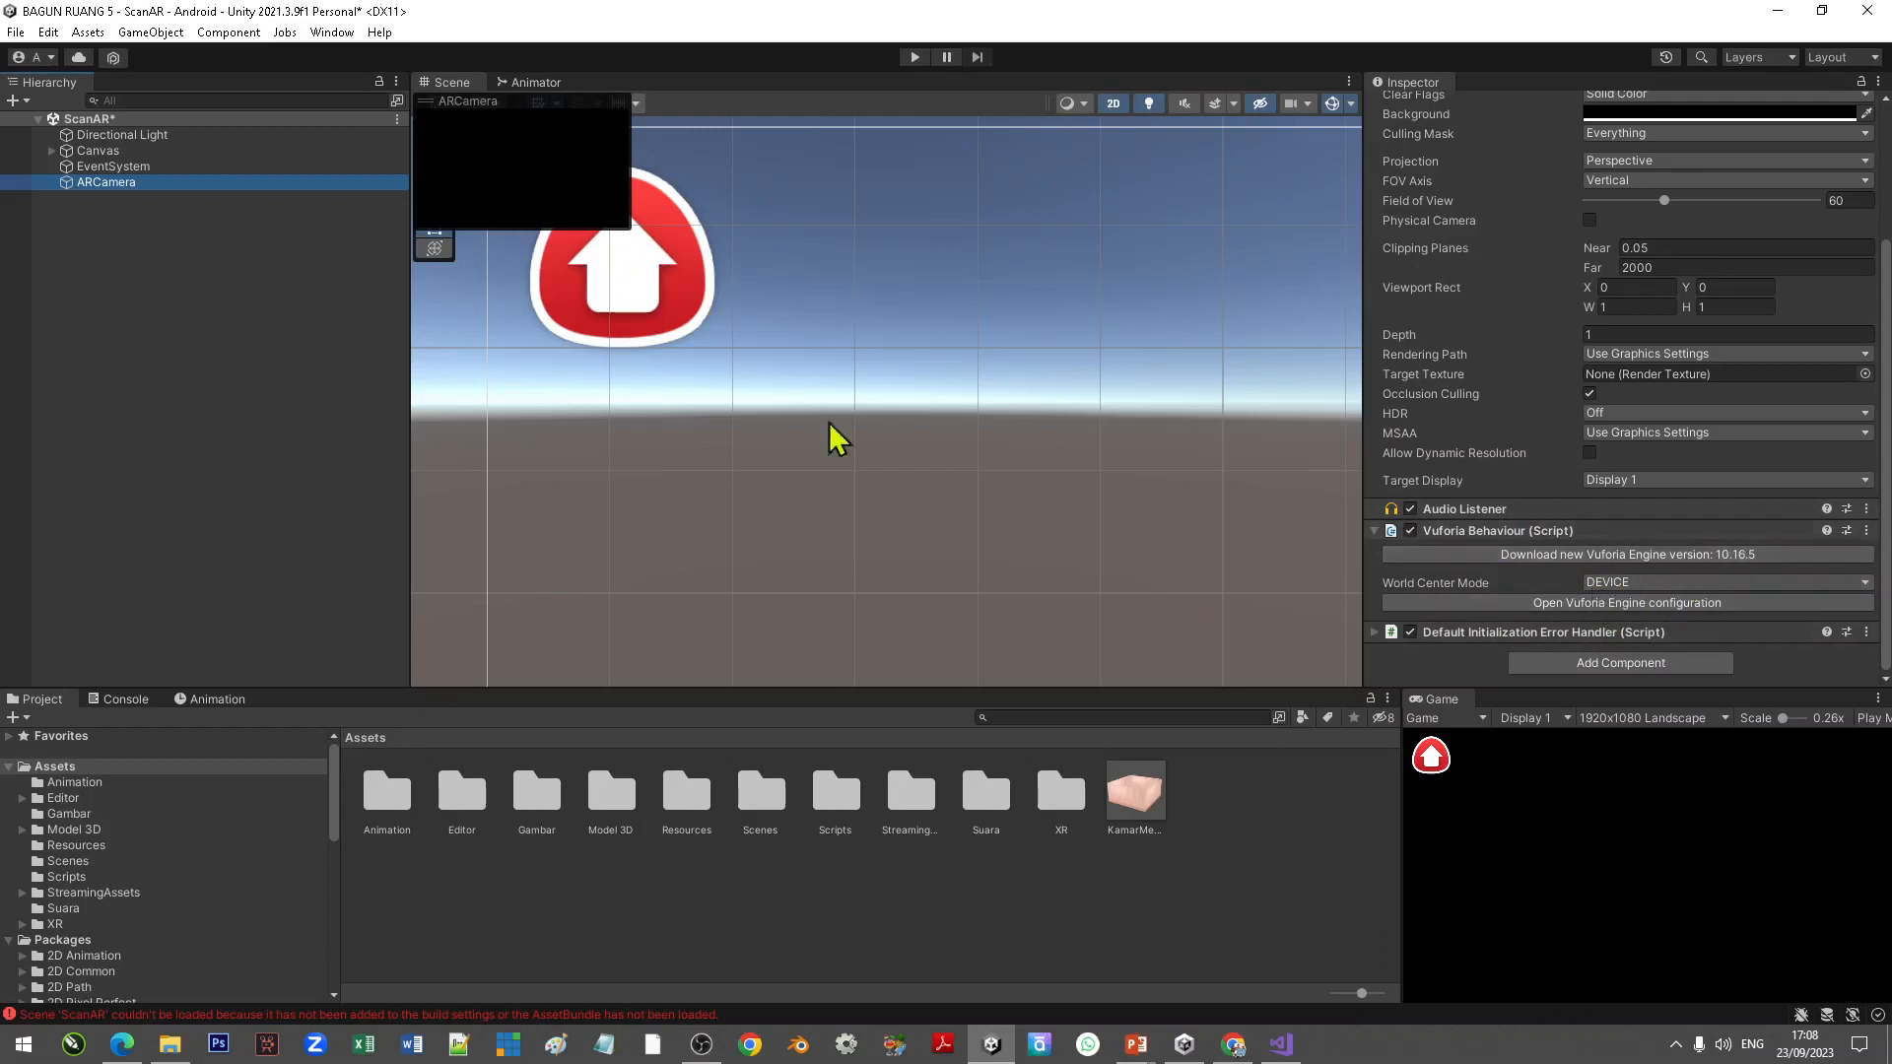
{"action": "left_click", "coordinate": [102, 209]}
{"action": "left_click", "coordinate": [105, 187]}
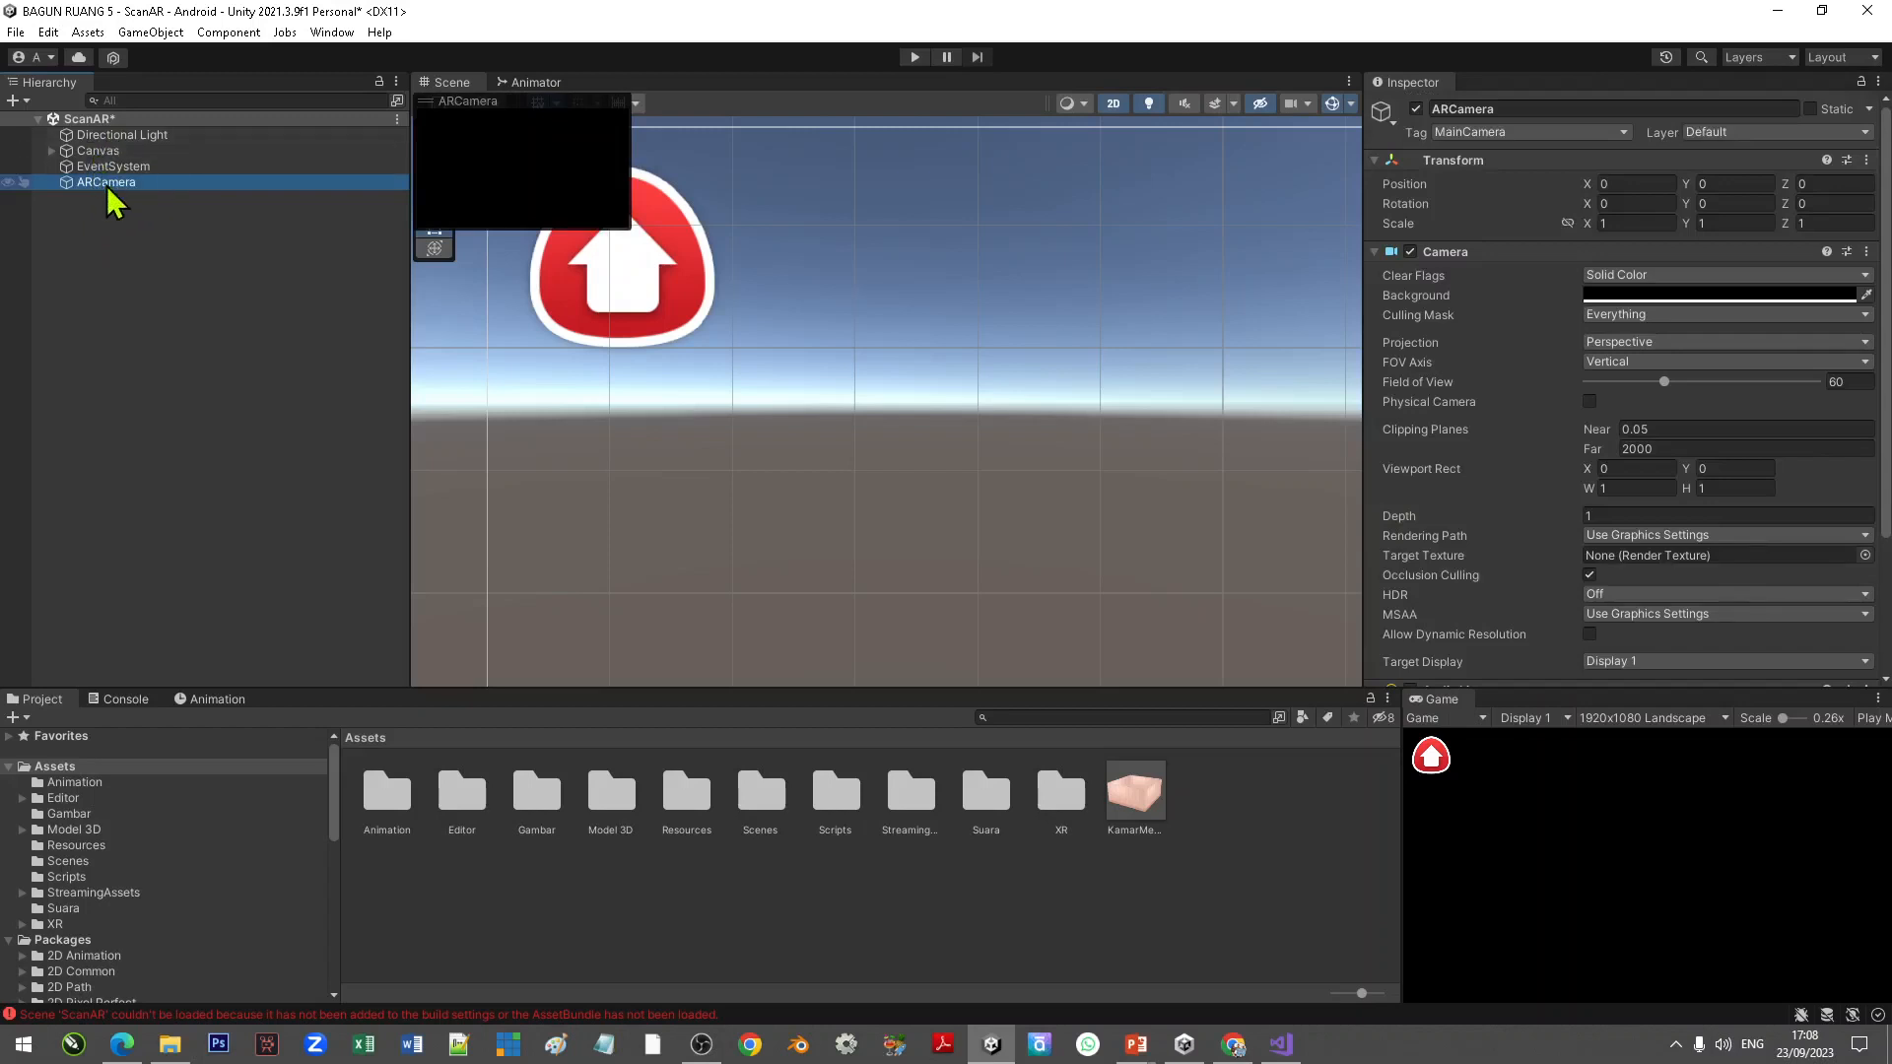
{"action": "mouse_move", "coordinate": [108, 191]}
{"action": "left_mouse_down"}
{"action": "mouse_move", "coordinate": [107, 148]}
{"action": "mouse_move", "coordinate": [99, 164]}
{"action": "left_mouse_up"}
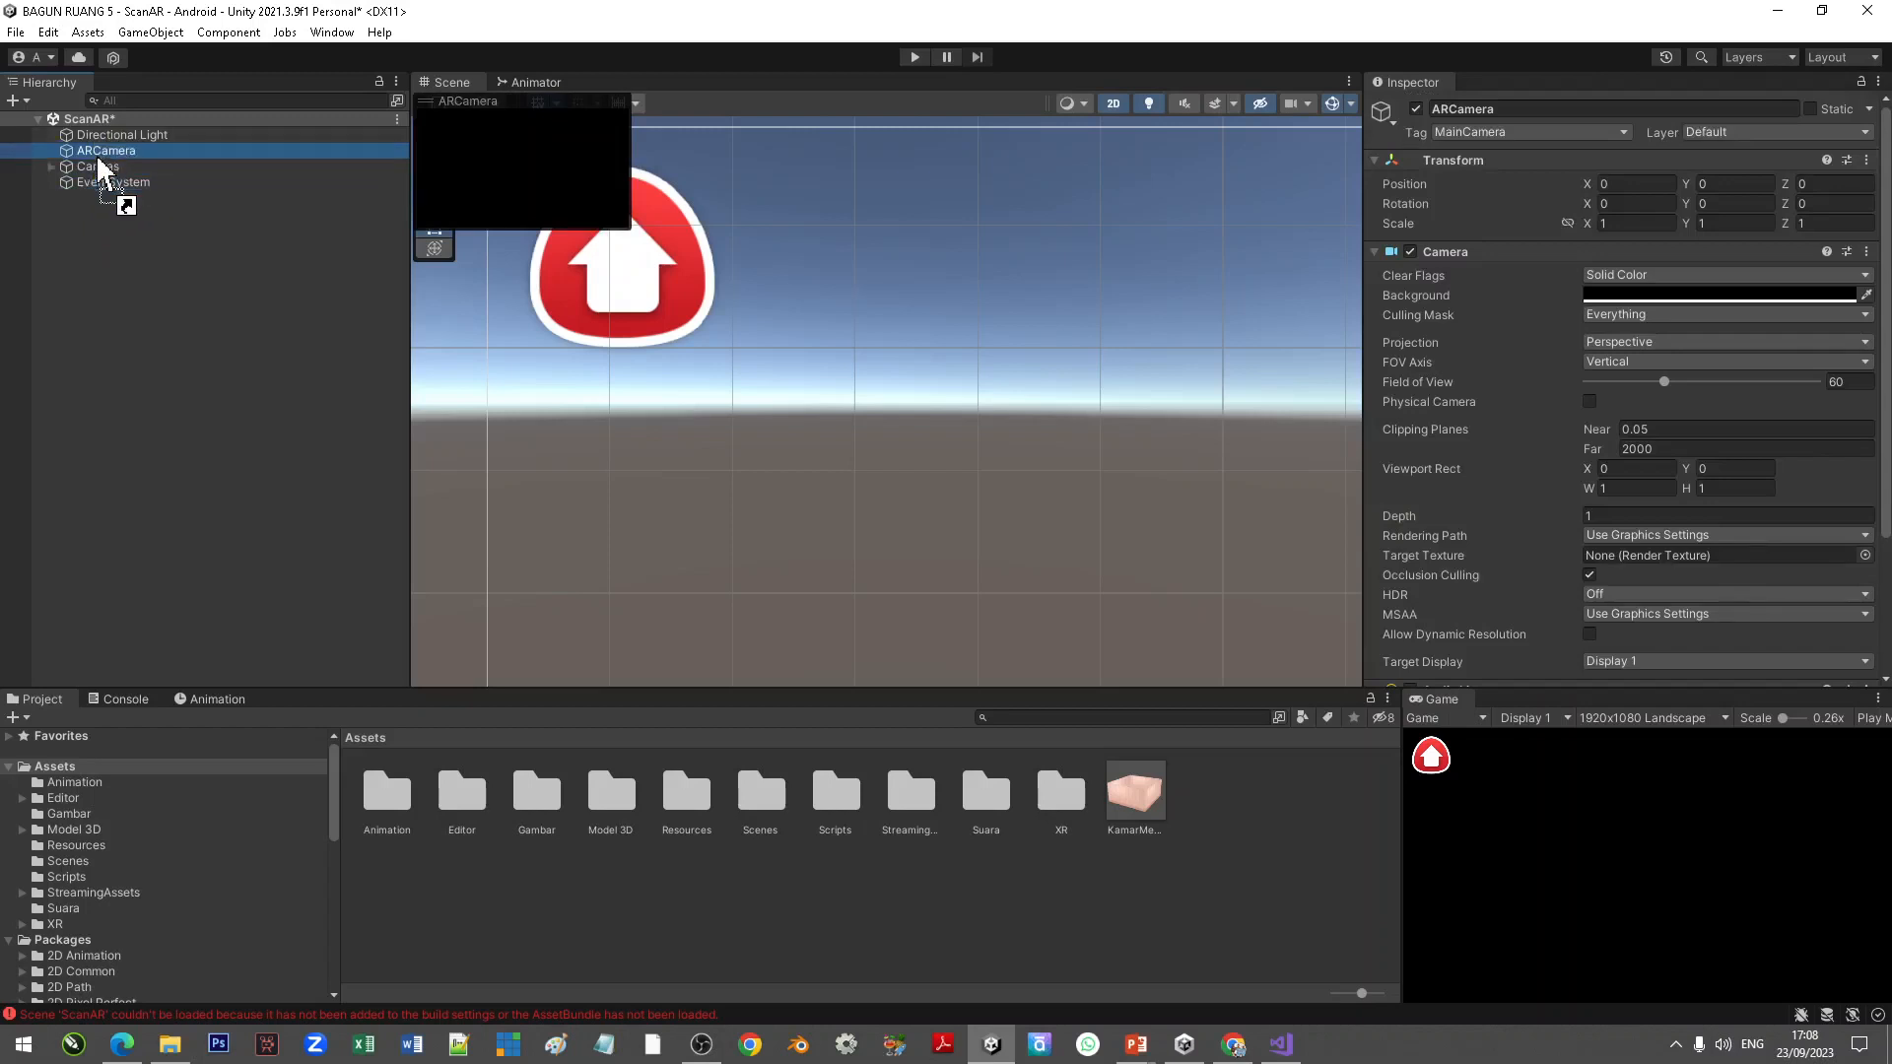
{"action": "left_click", "coordinate": [325, 282]}
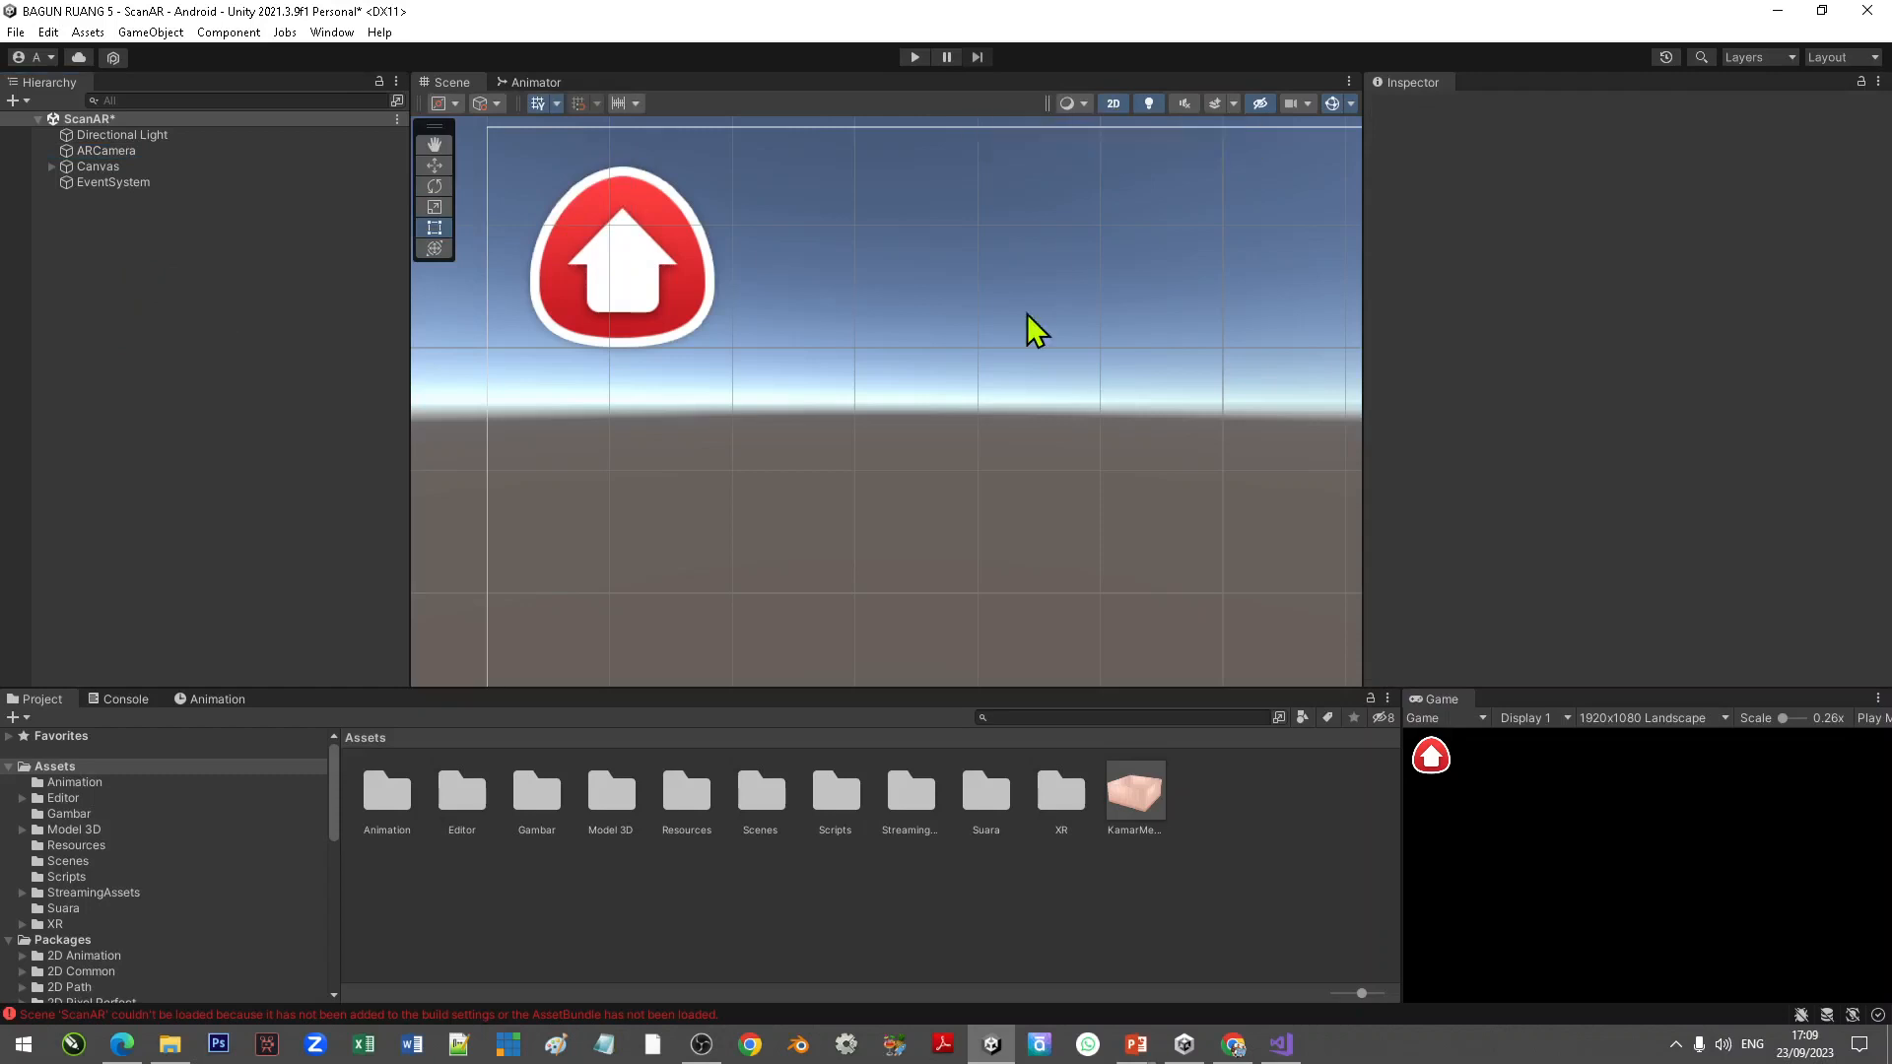
Step: Add a Vuforia Engine Image Target to the ScanAR scene
{"action": "key", "text": "2"}
{"action": "right_click", "coordinate": [132, 226]}
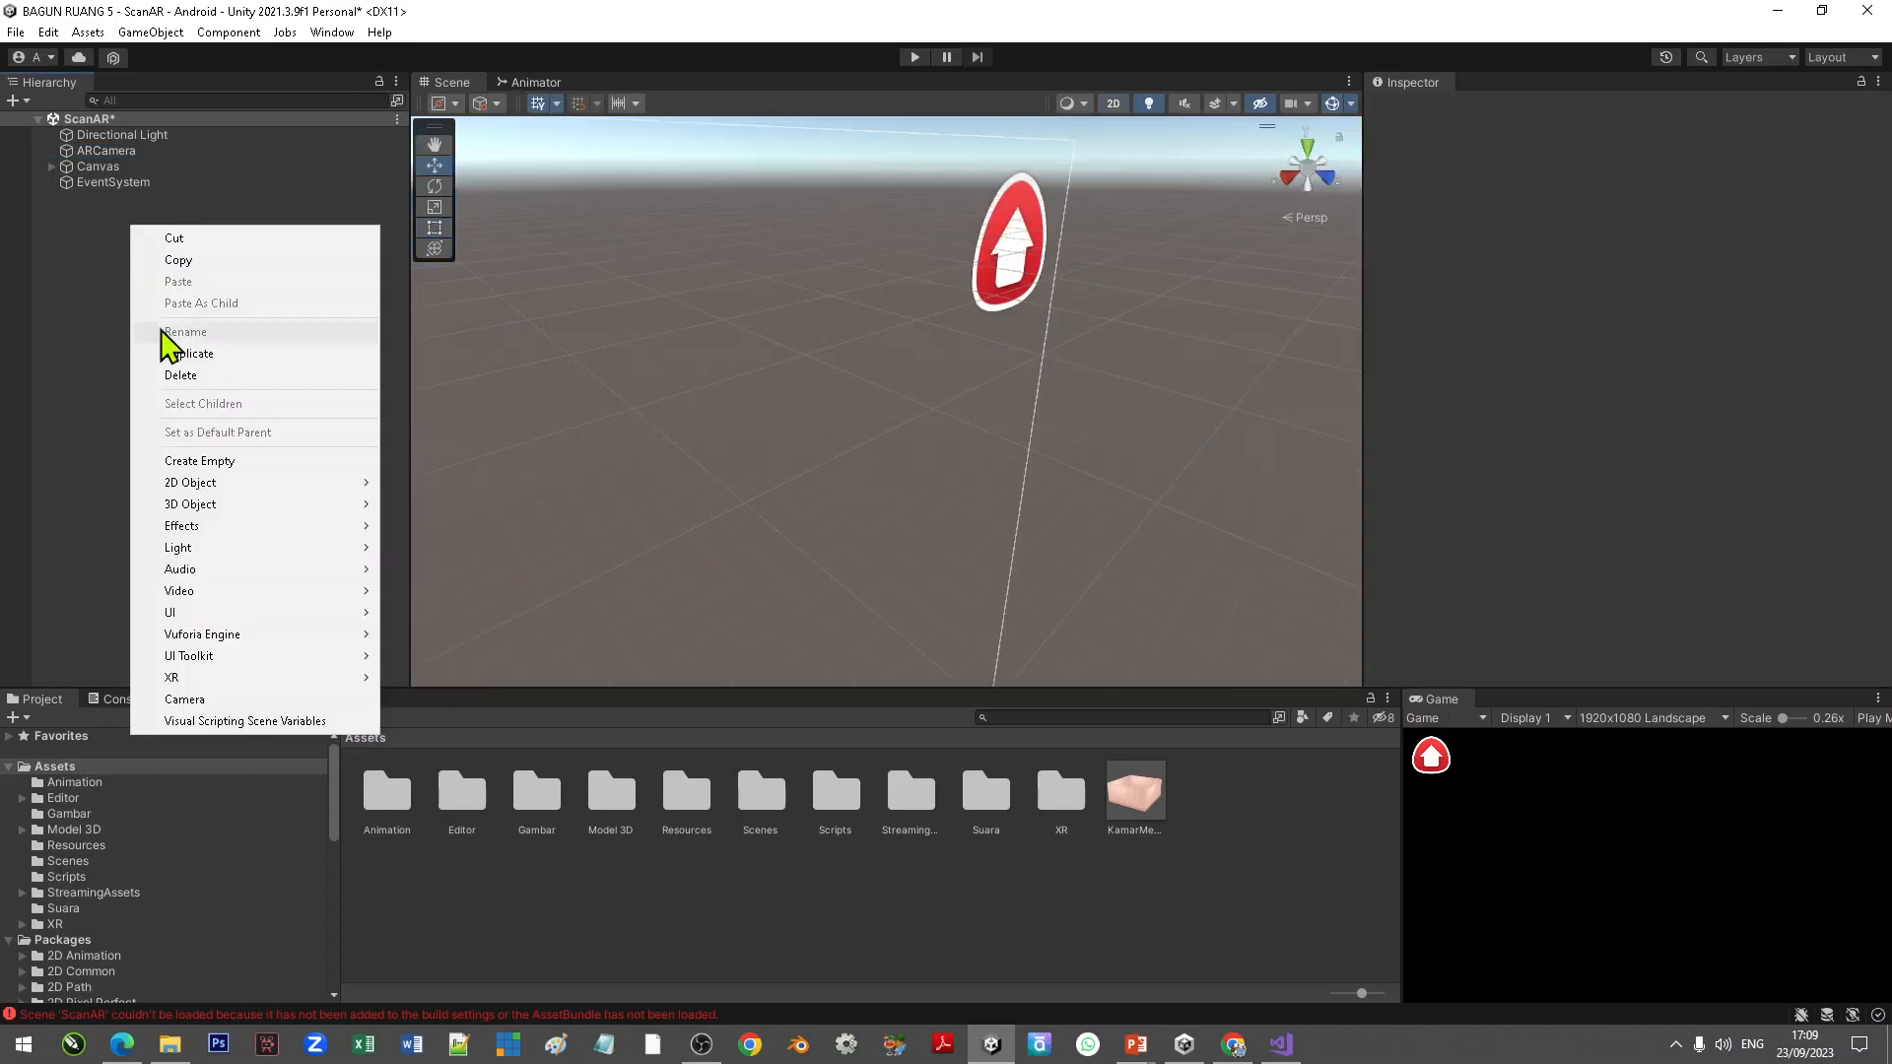
{"action": "mouse_move", "coordinate": [356, 637]}
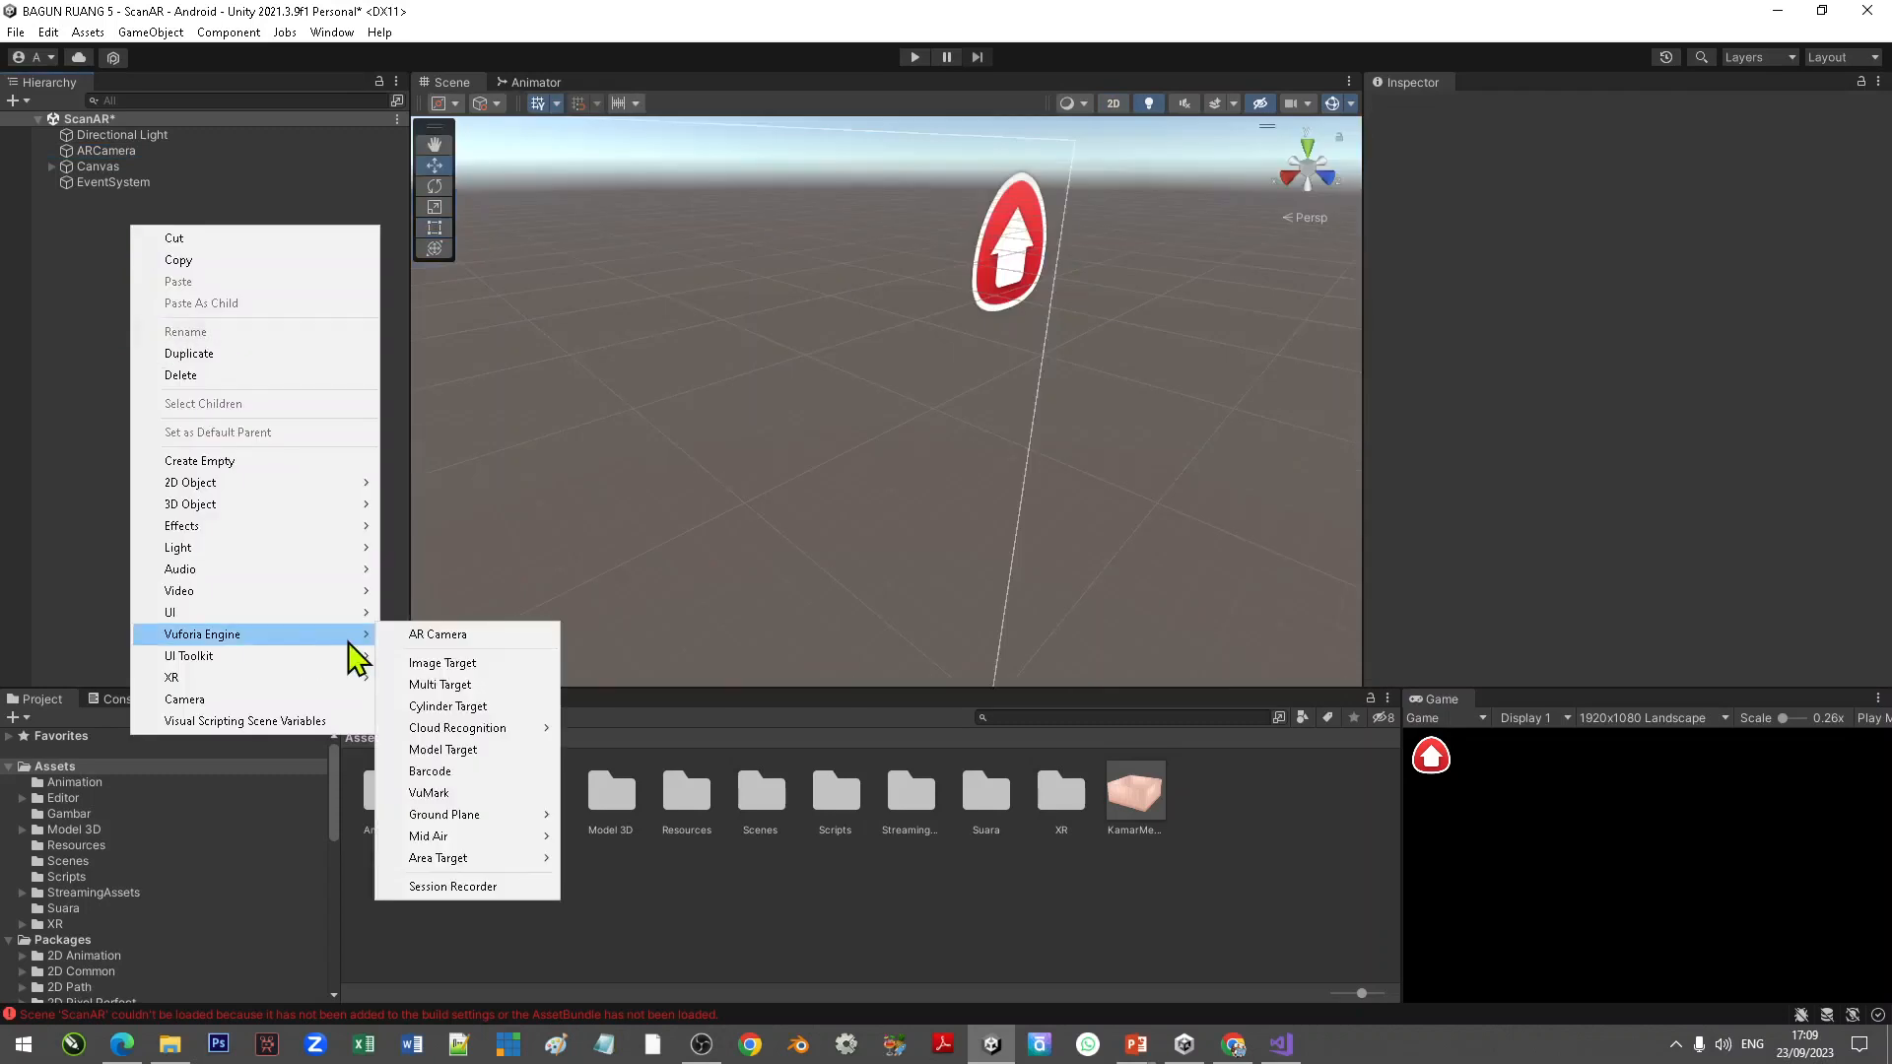
{"action": "left_click", "coordinate": [488, 669]}
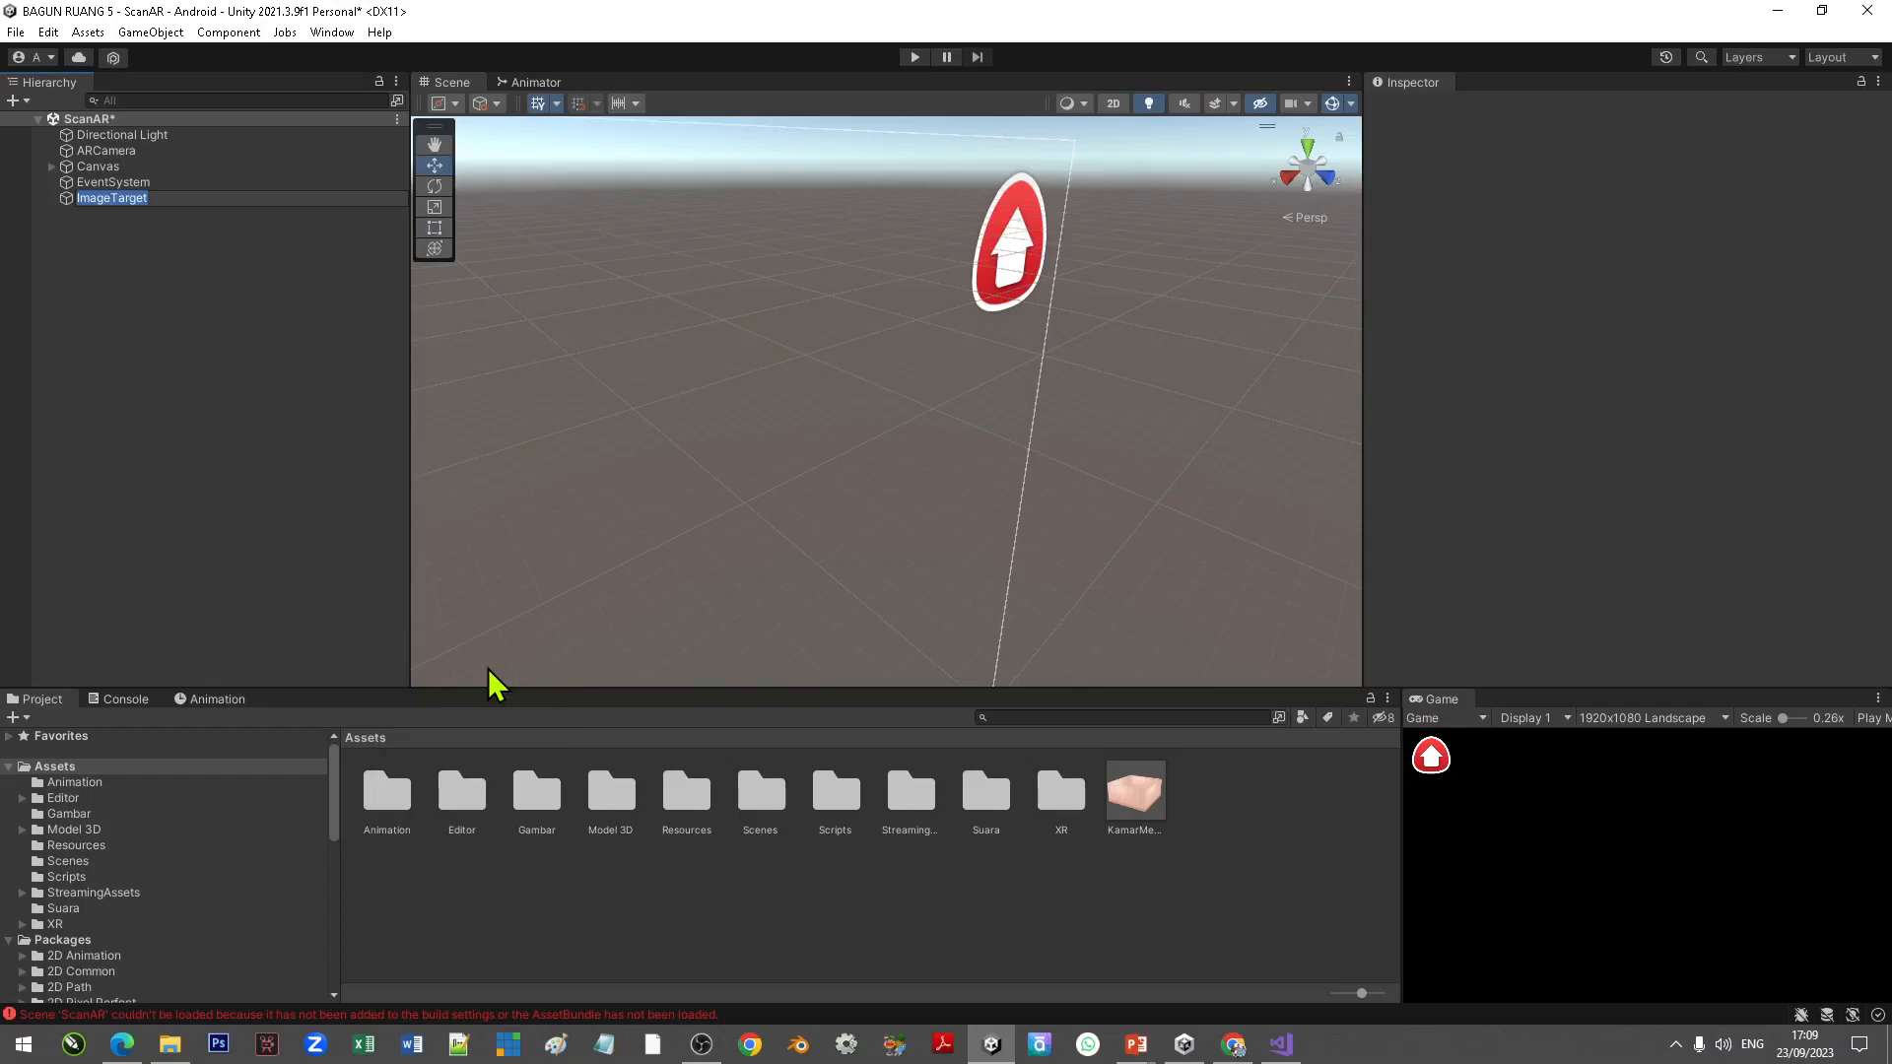
{"action": "left_click", "coordinate": [103, 221]}
{"action": "left_click", "coordinate": [131, 201]}
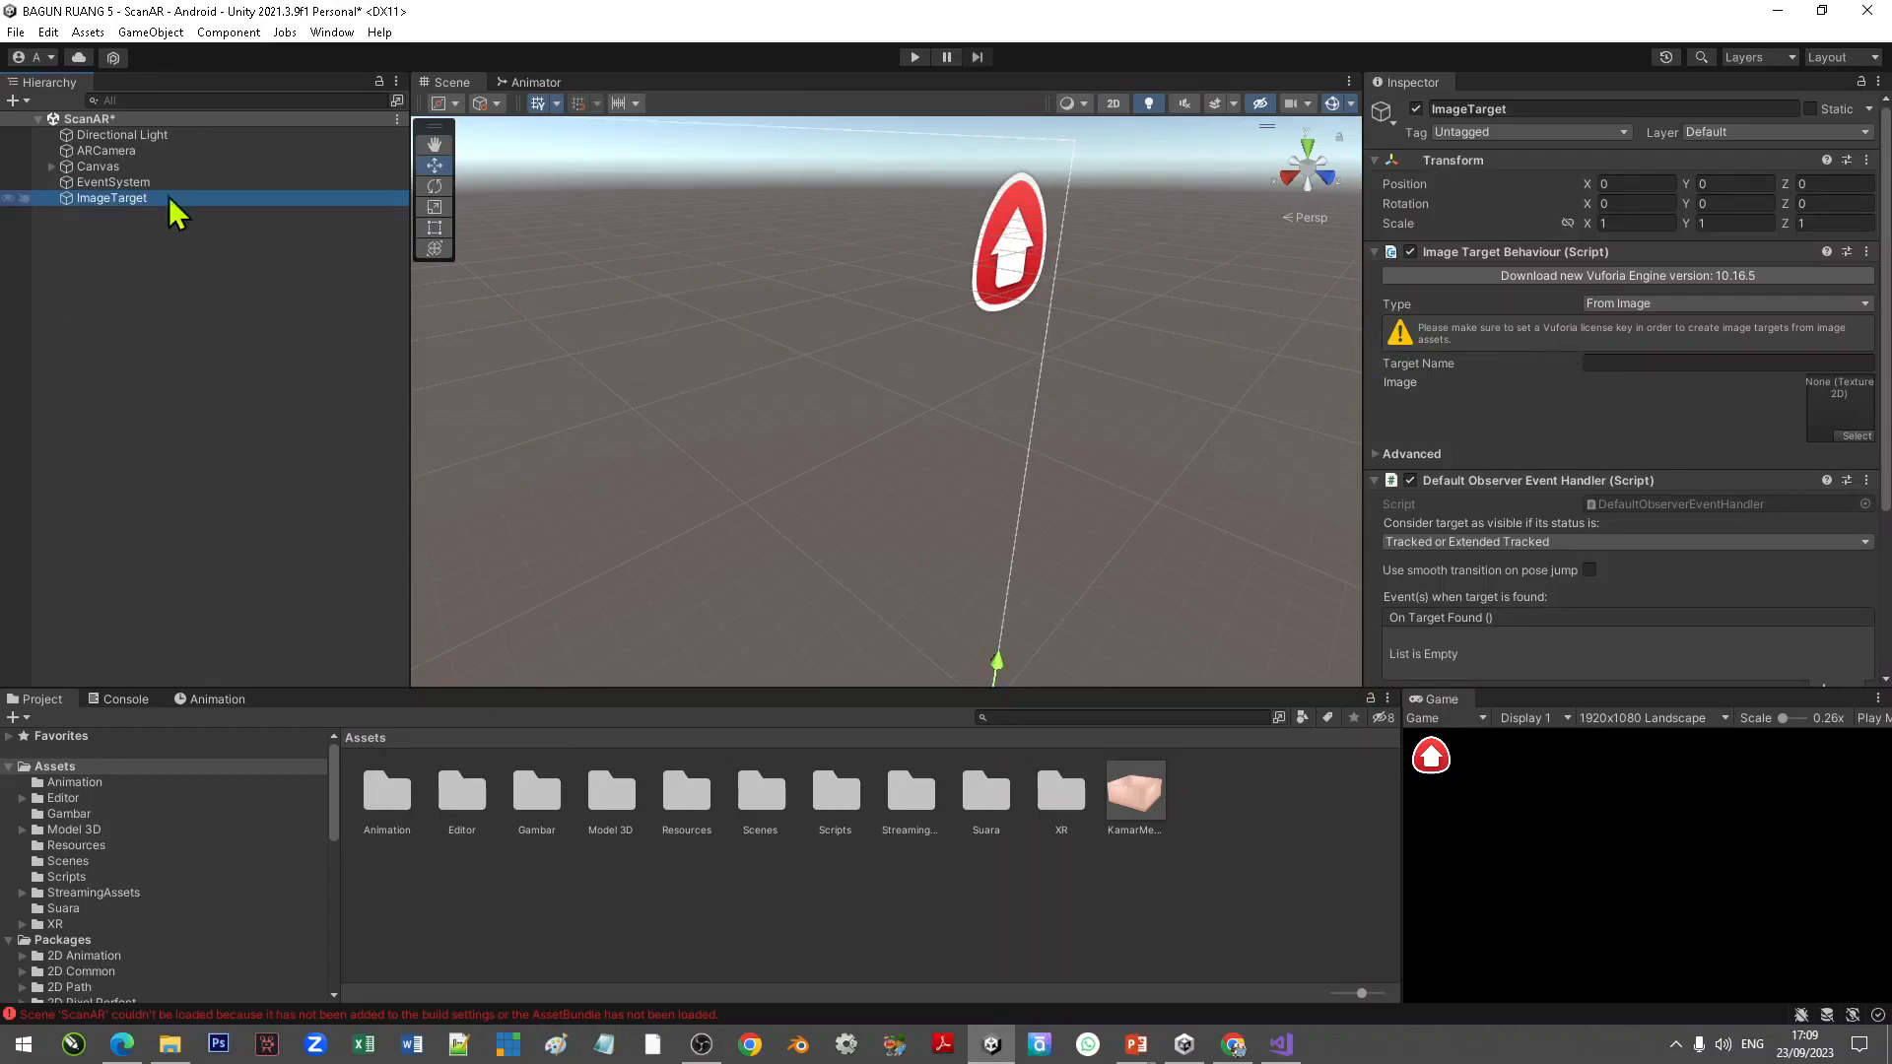
Step: Set the Image Target's type to From Database, its database to BangunRuang5 and its target to Kubus
{"action": "left_click", "coordinate": [1631, 305]}
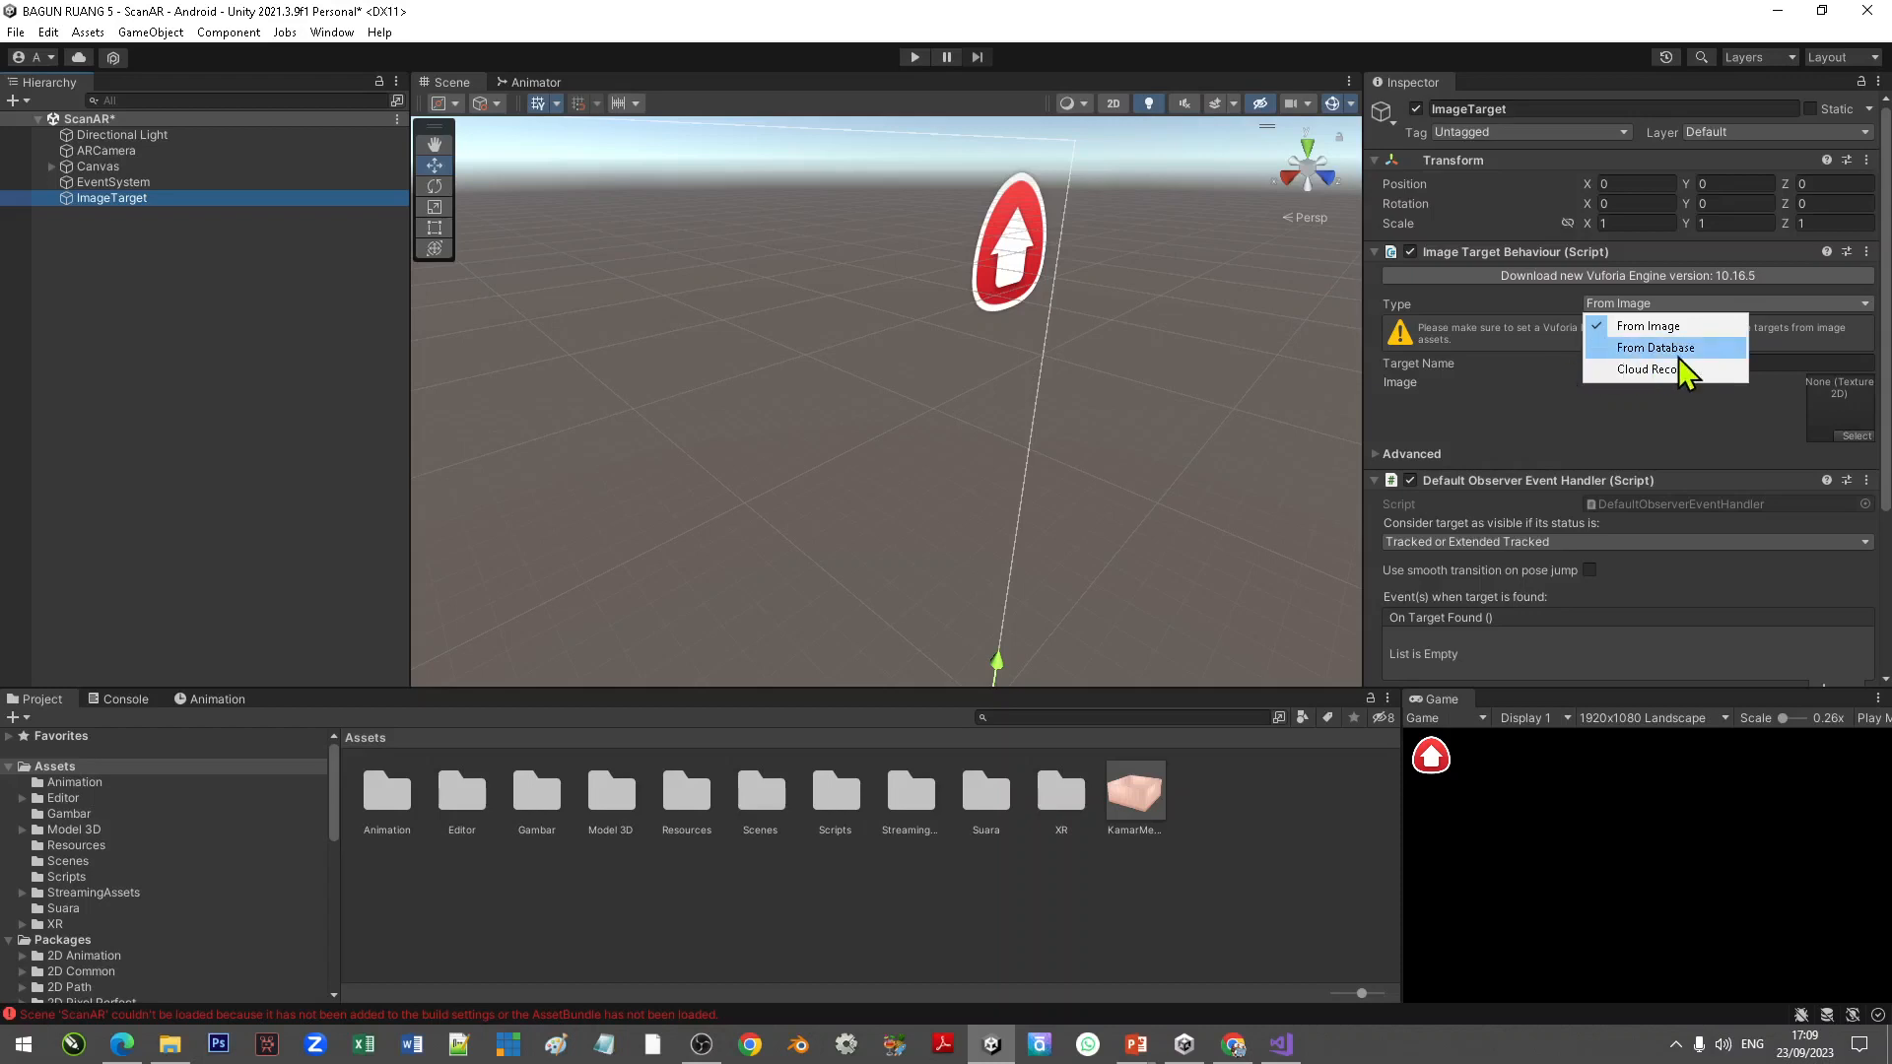
{"action": "left_click", "coordinate": [1691, 350]}
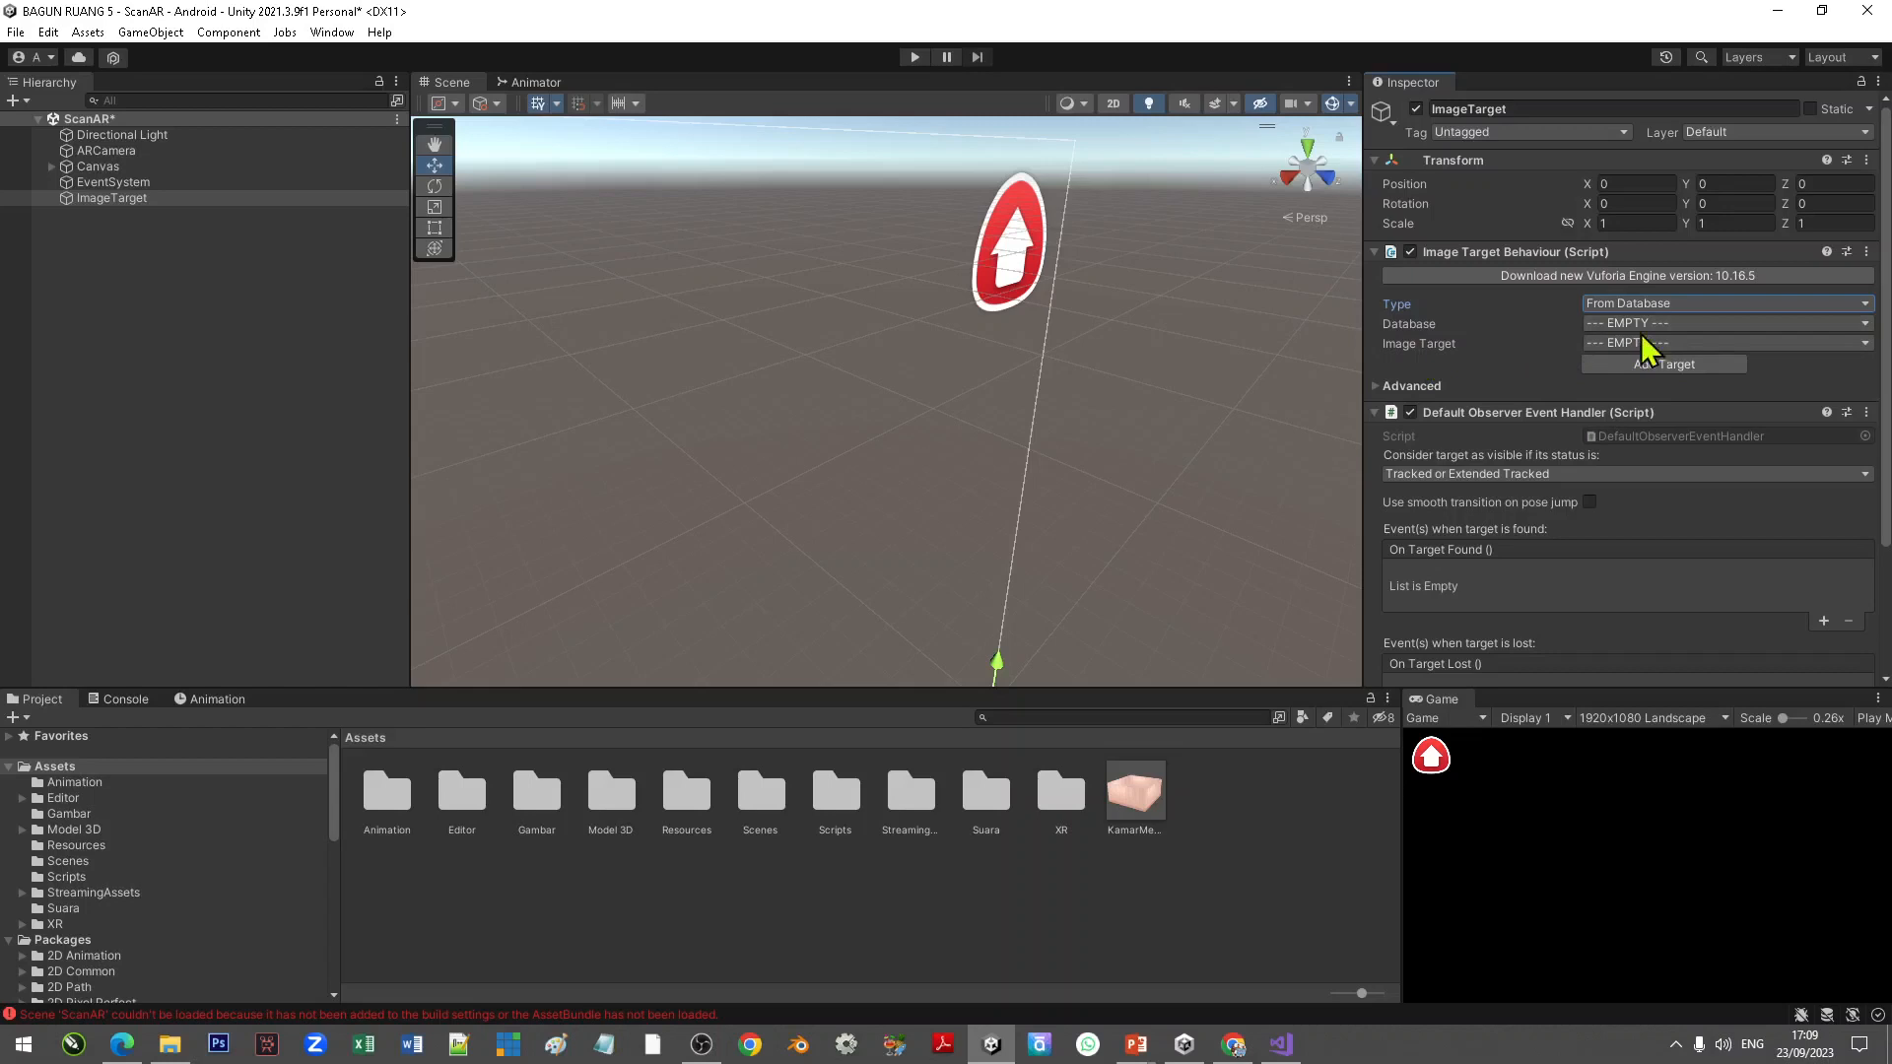
{"action": "left_click", "coordinate": [1698, 325]}
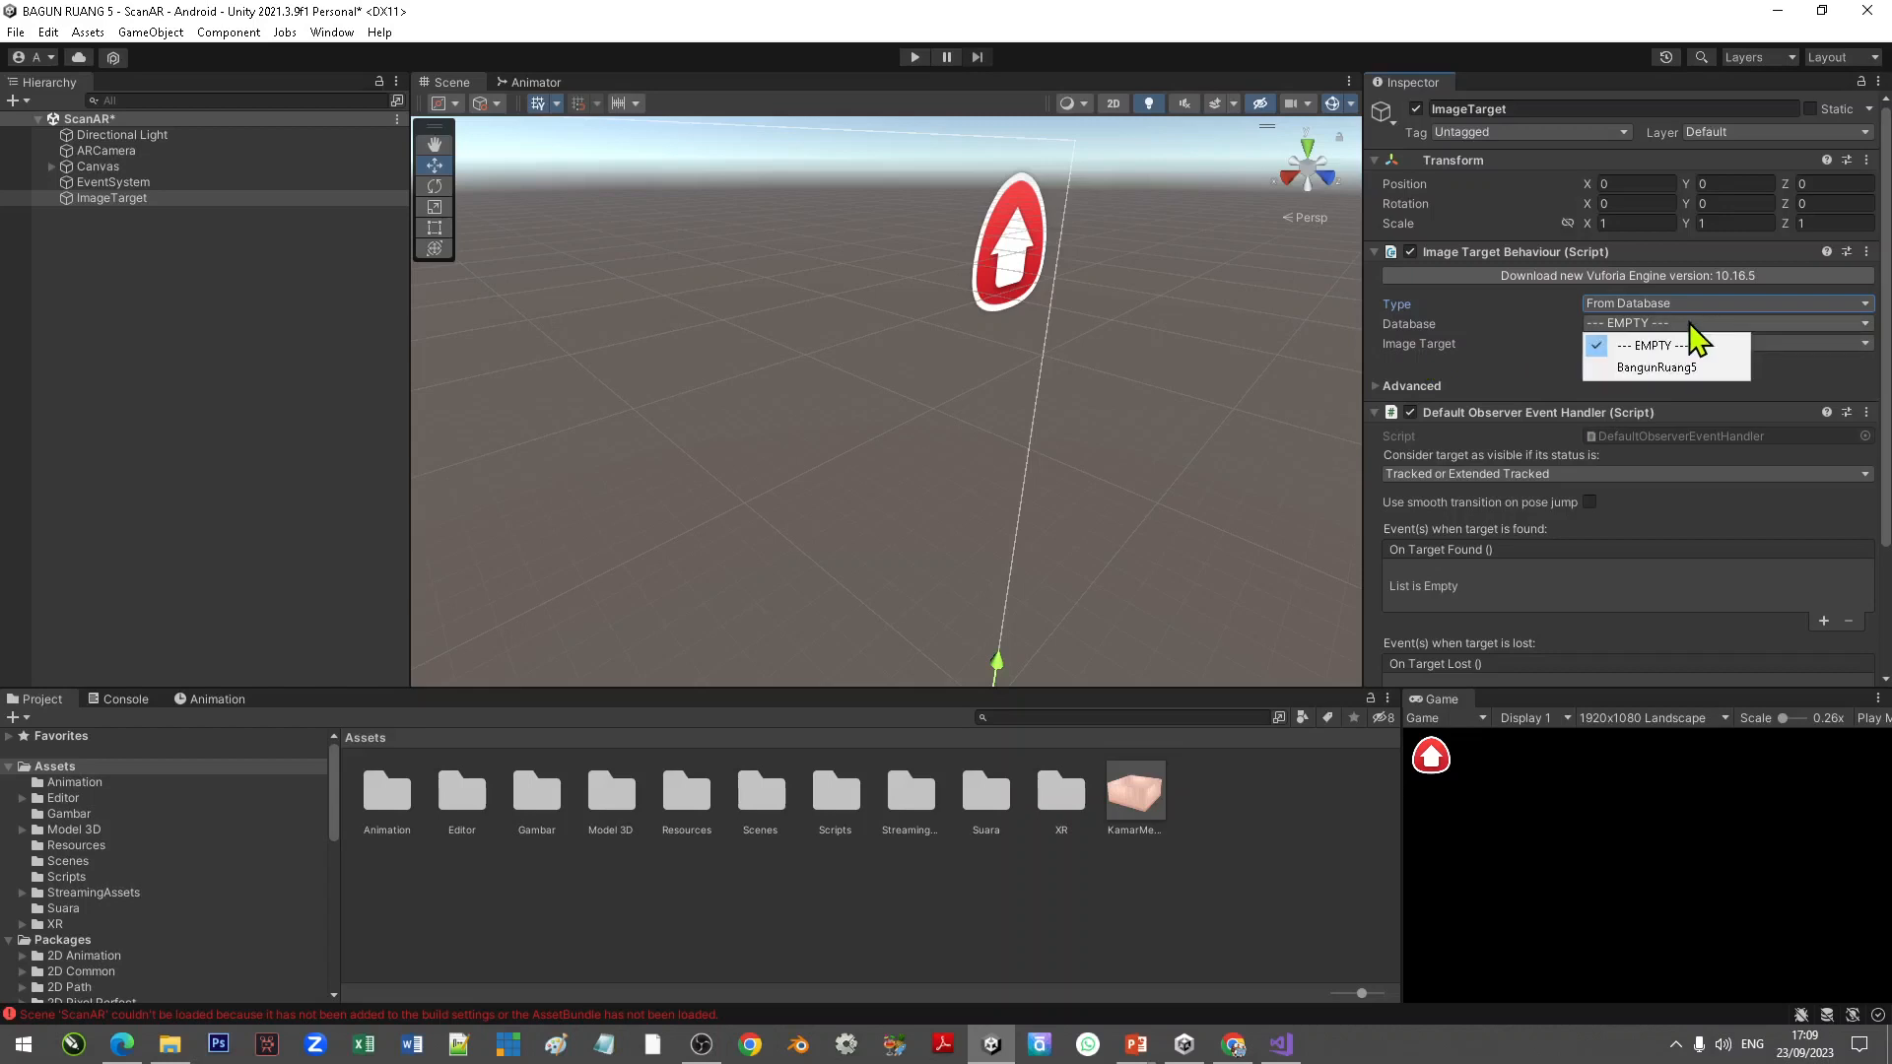
{"action": "left_click", "coordinate": [1689, 366]}
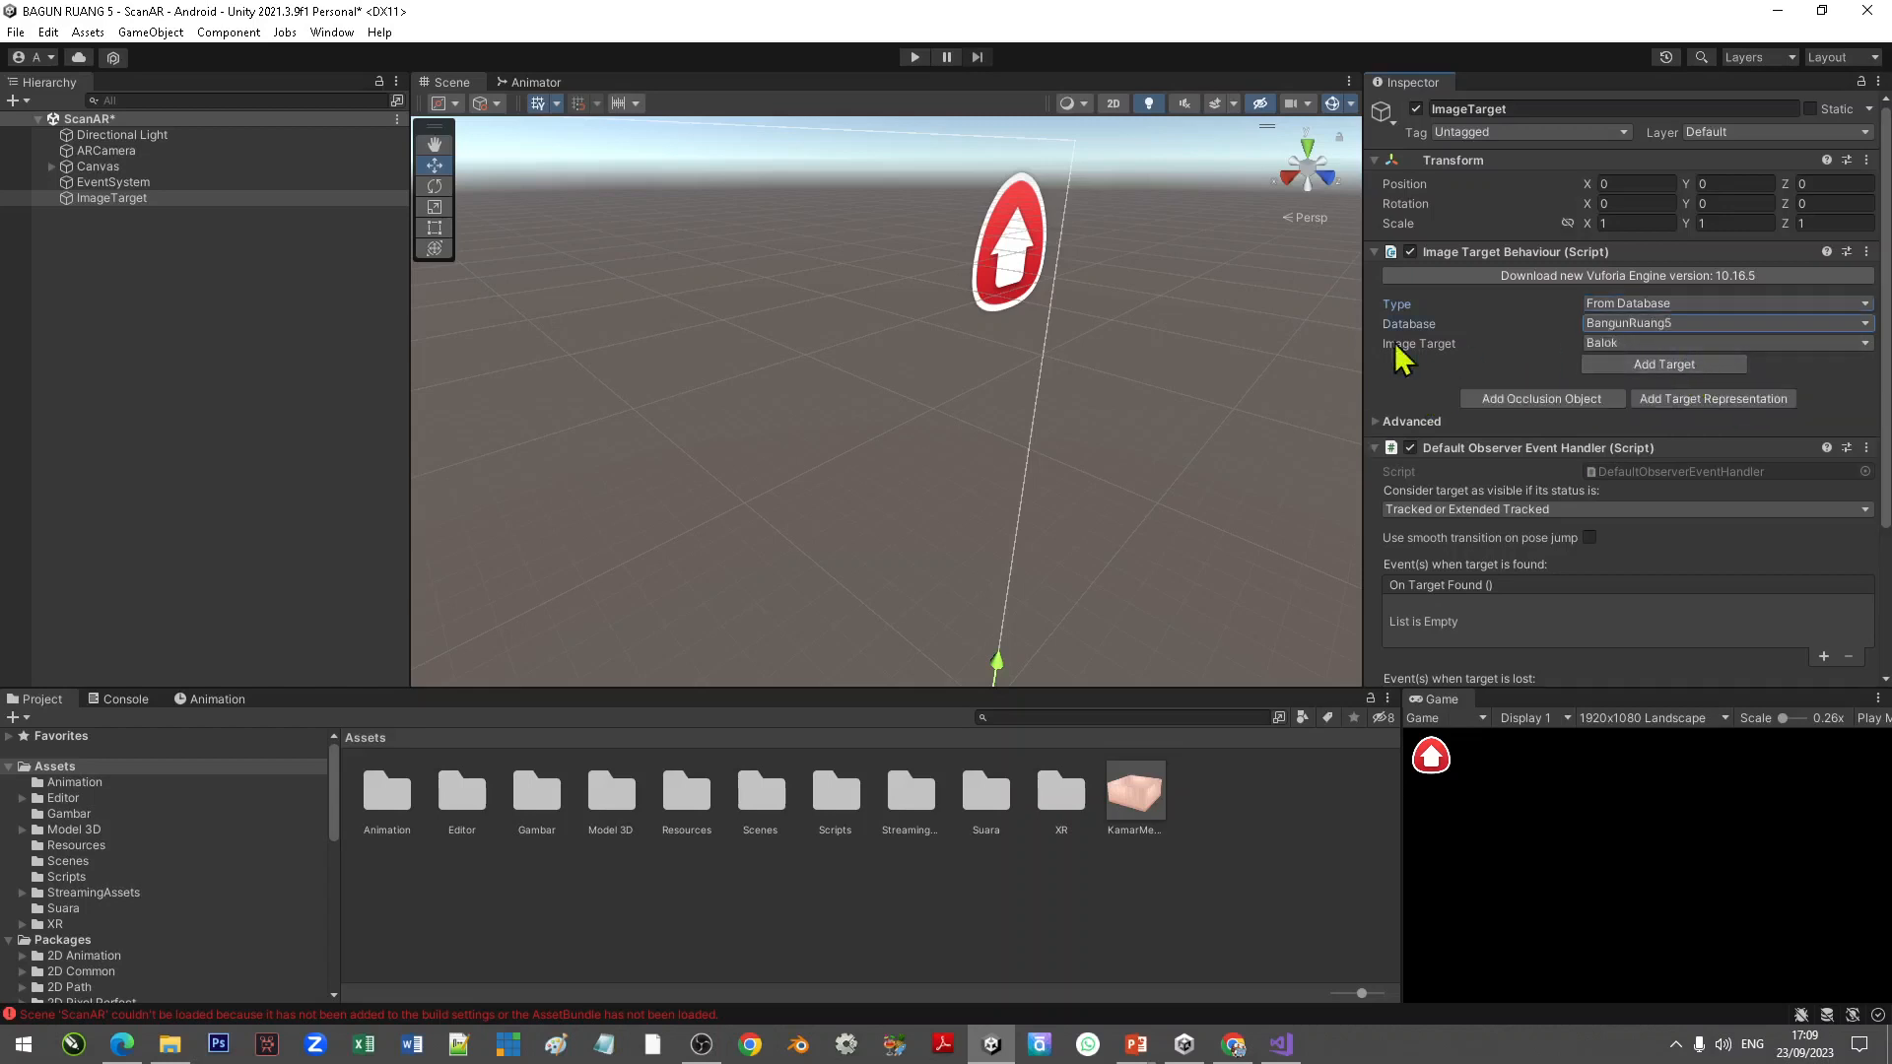
{"action": "left_click", "coordinate": [1609, 345]}
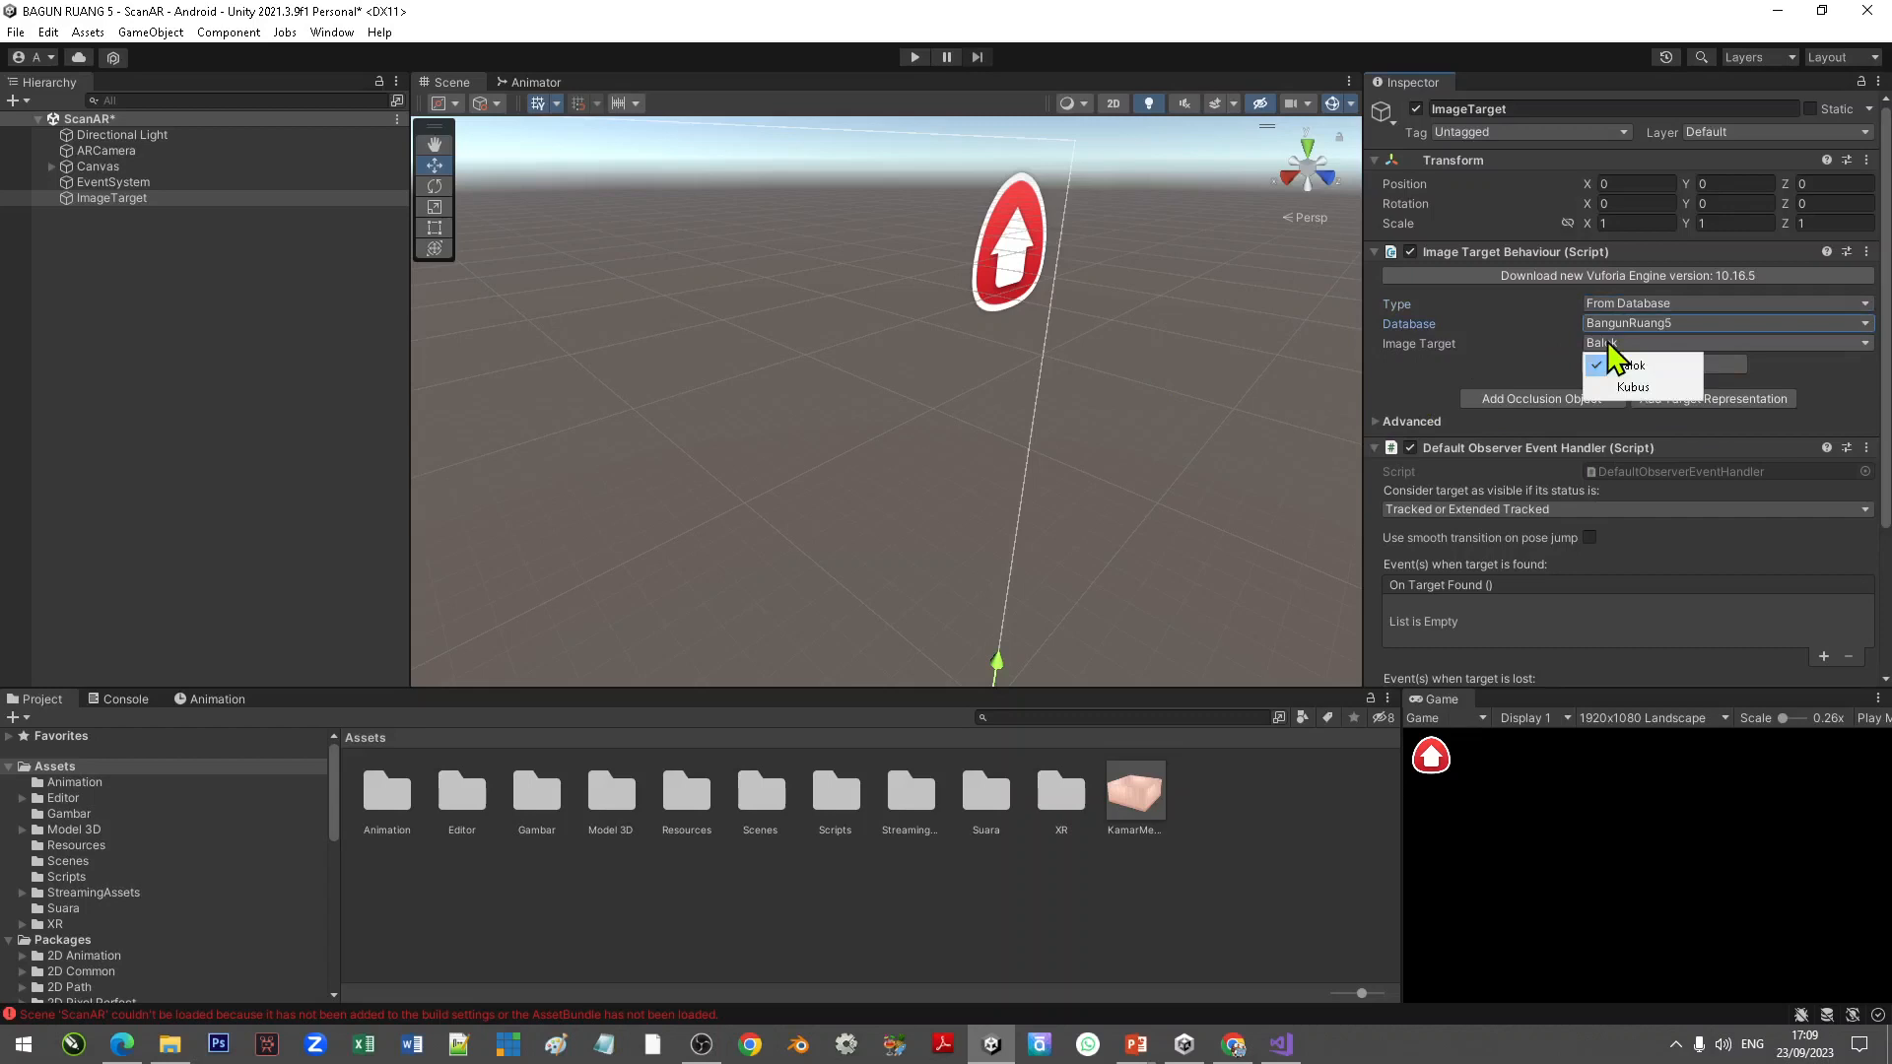
{"action": "left_click", "coordinate": [1644, 388]}
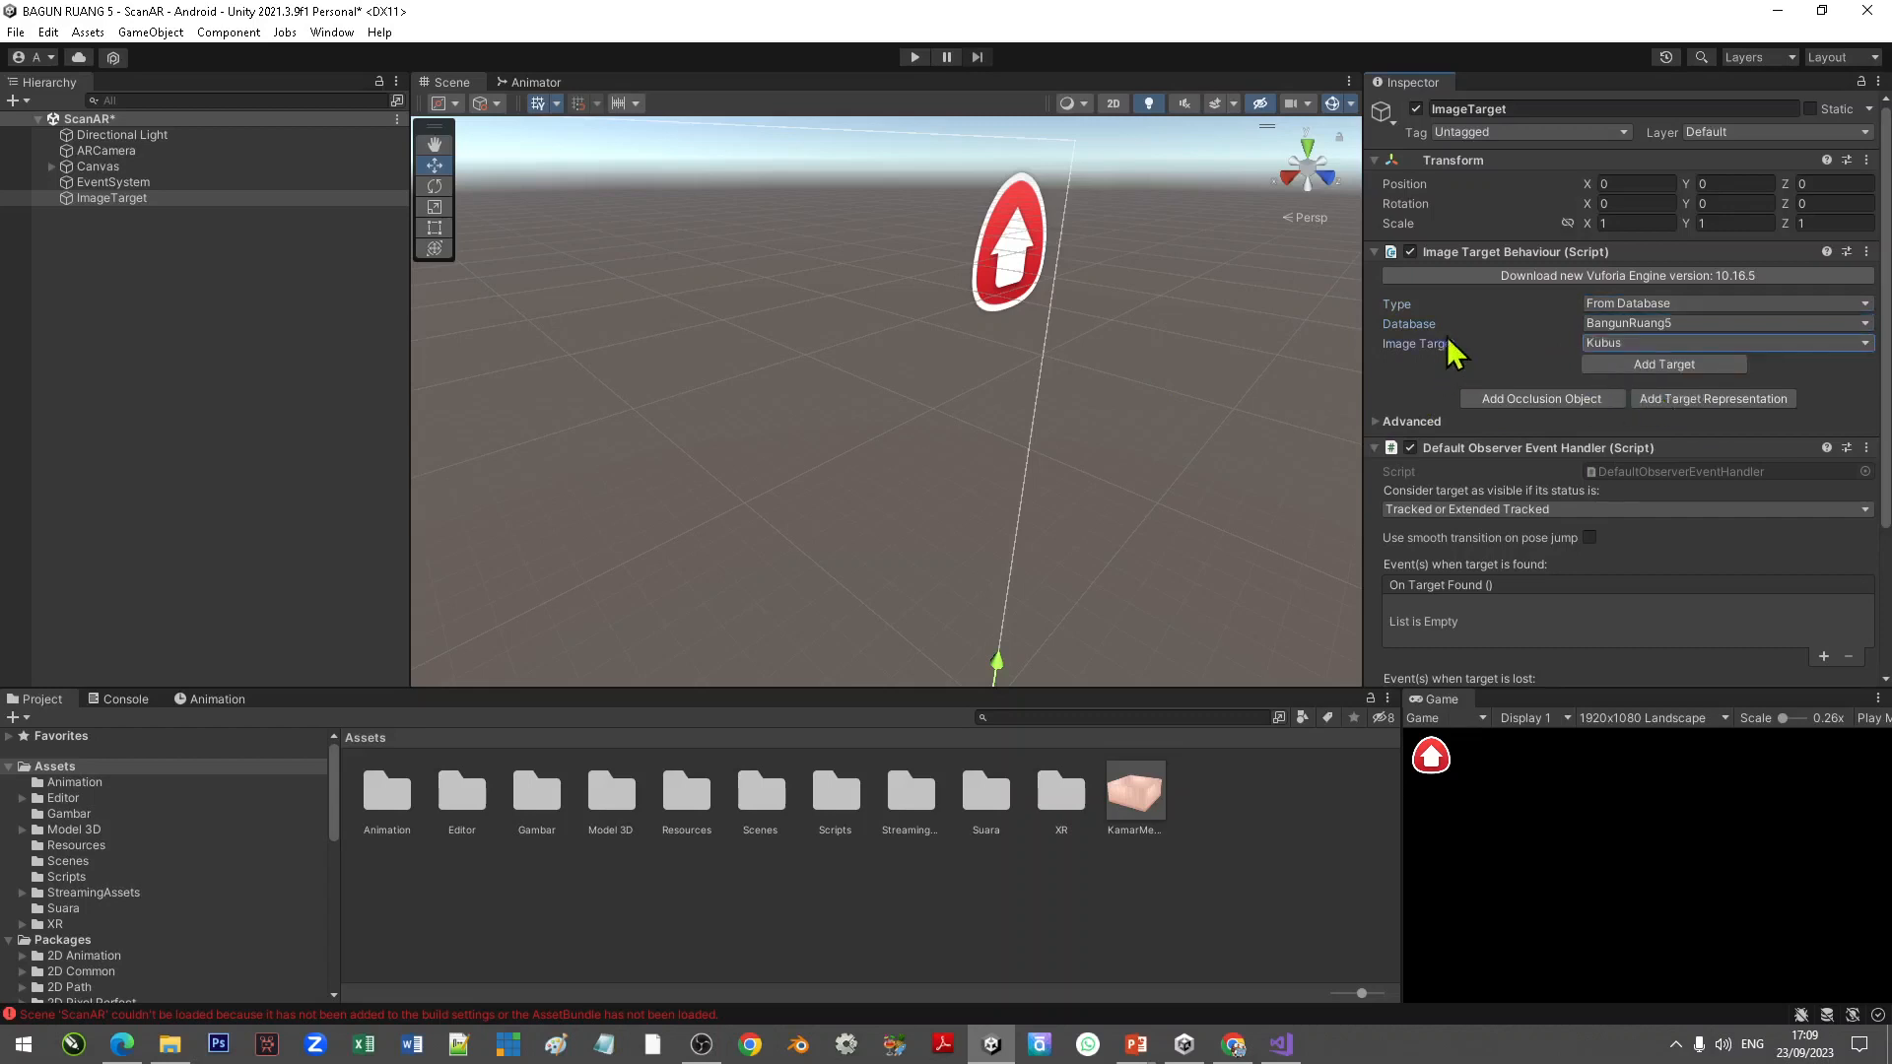
{"action": "double_click", "coordinate": [107, 202]}
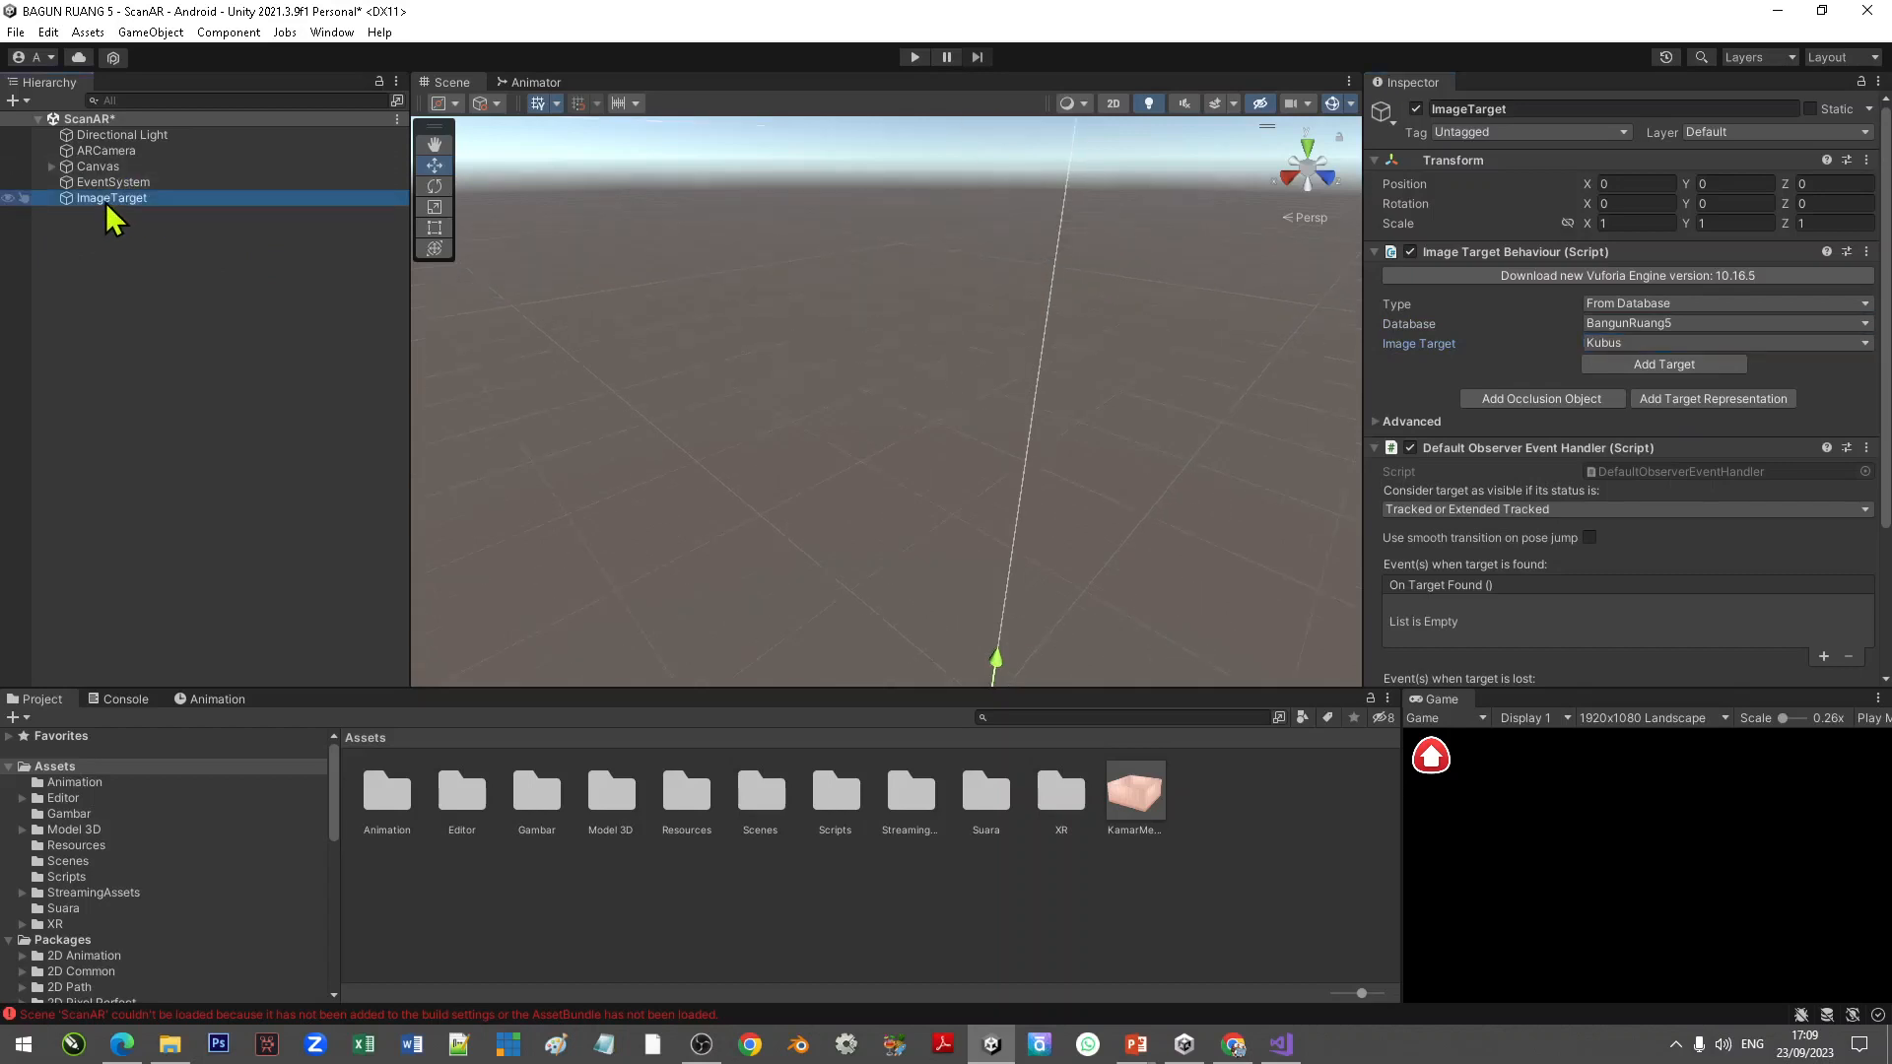
{"action": "left_click_drag", "start_coordinate": [720, 471], "coordinate": [1000, 493], "text": "alt"}
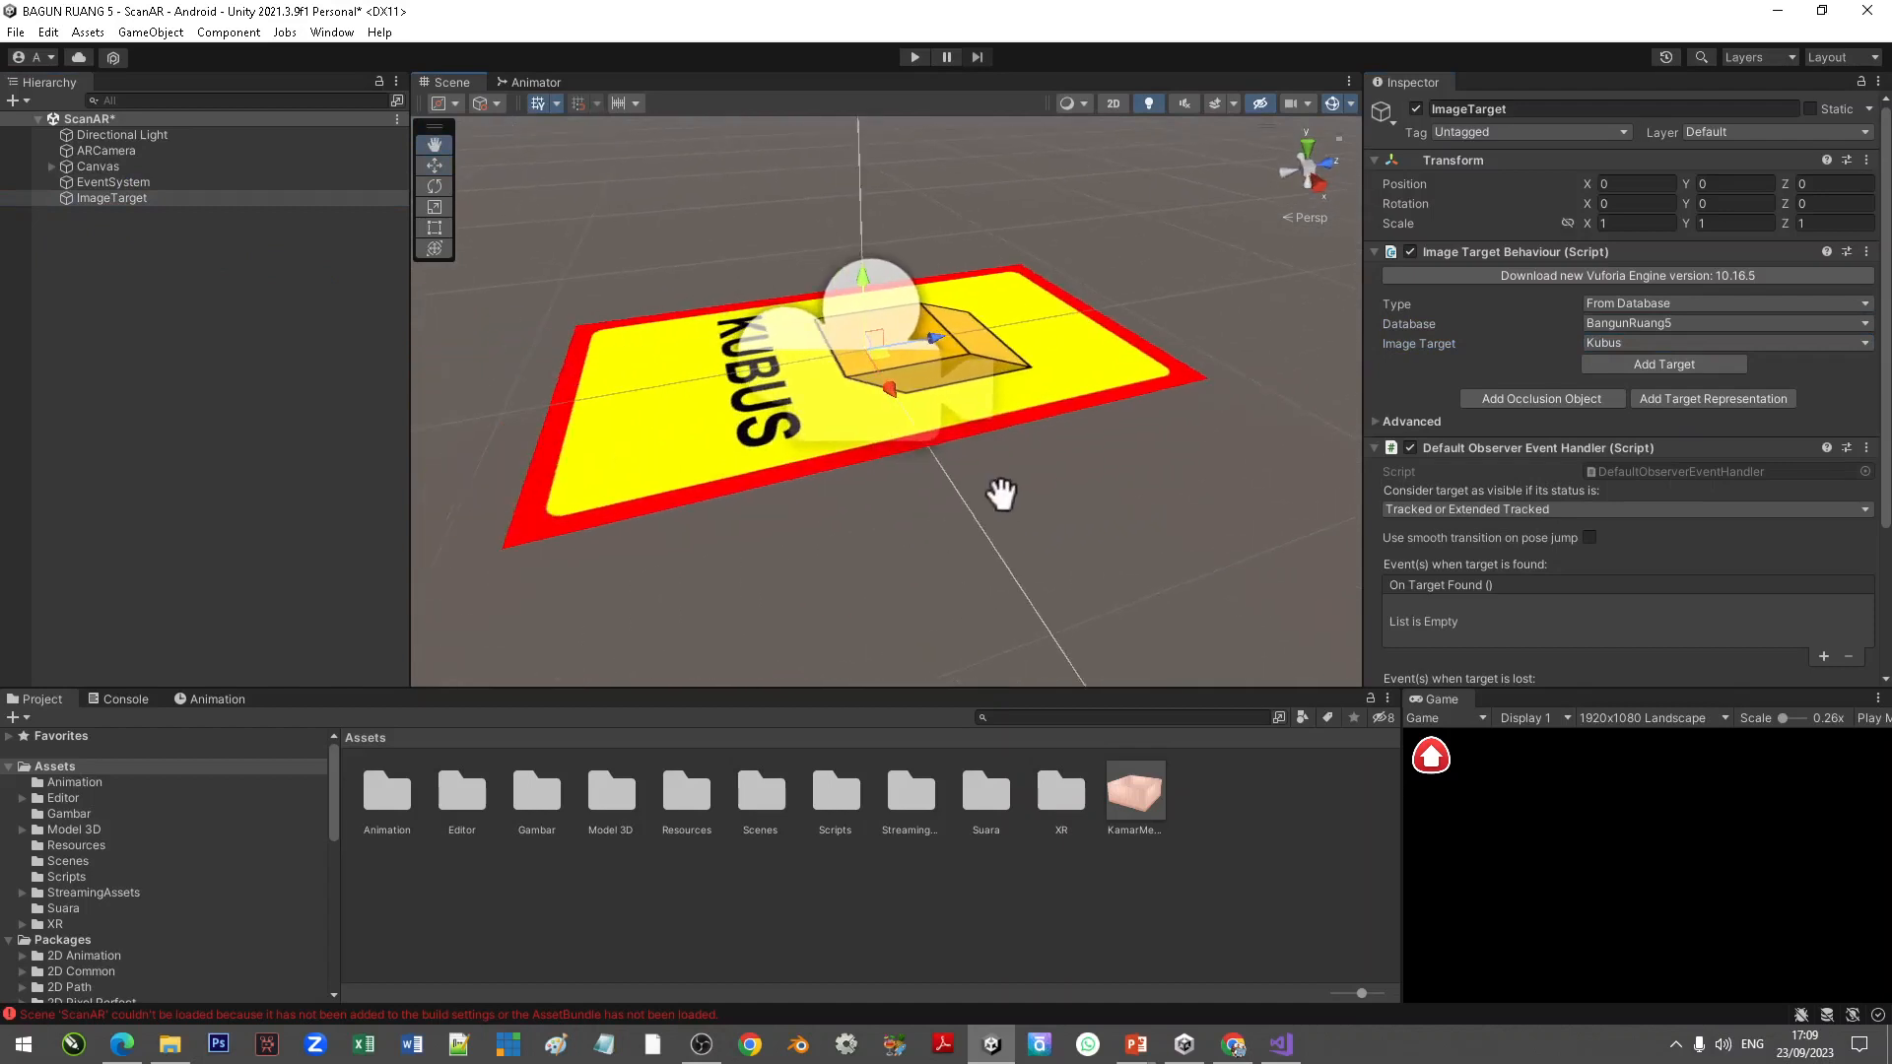
Step: Move the AR Camera backward and up to about Y 0.2, Z -1.25 so it views the Kubus image target
{"action": "left_click", "coordinate": [108, 152]}
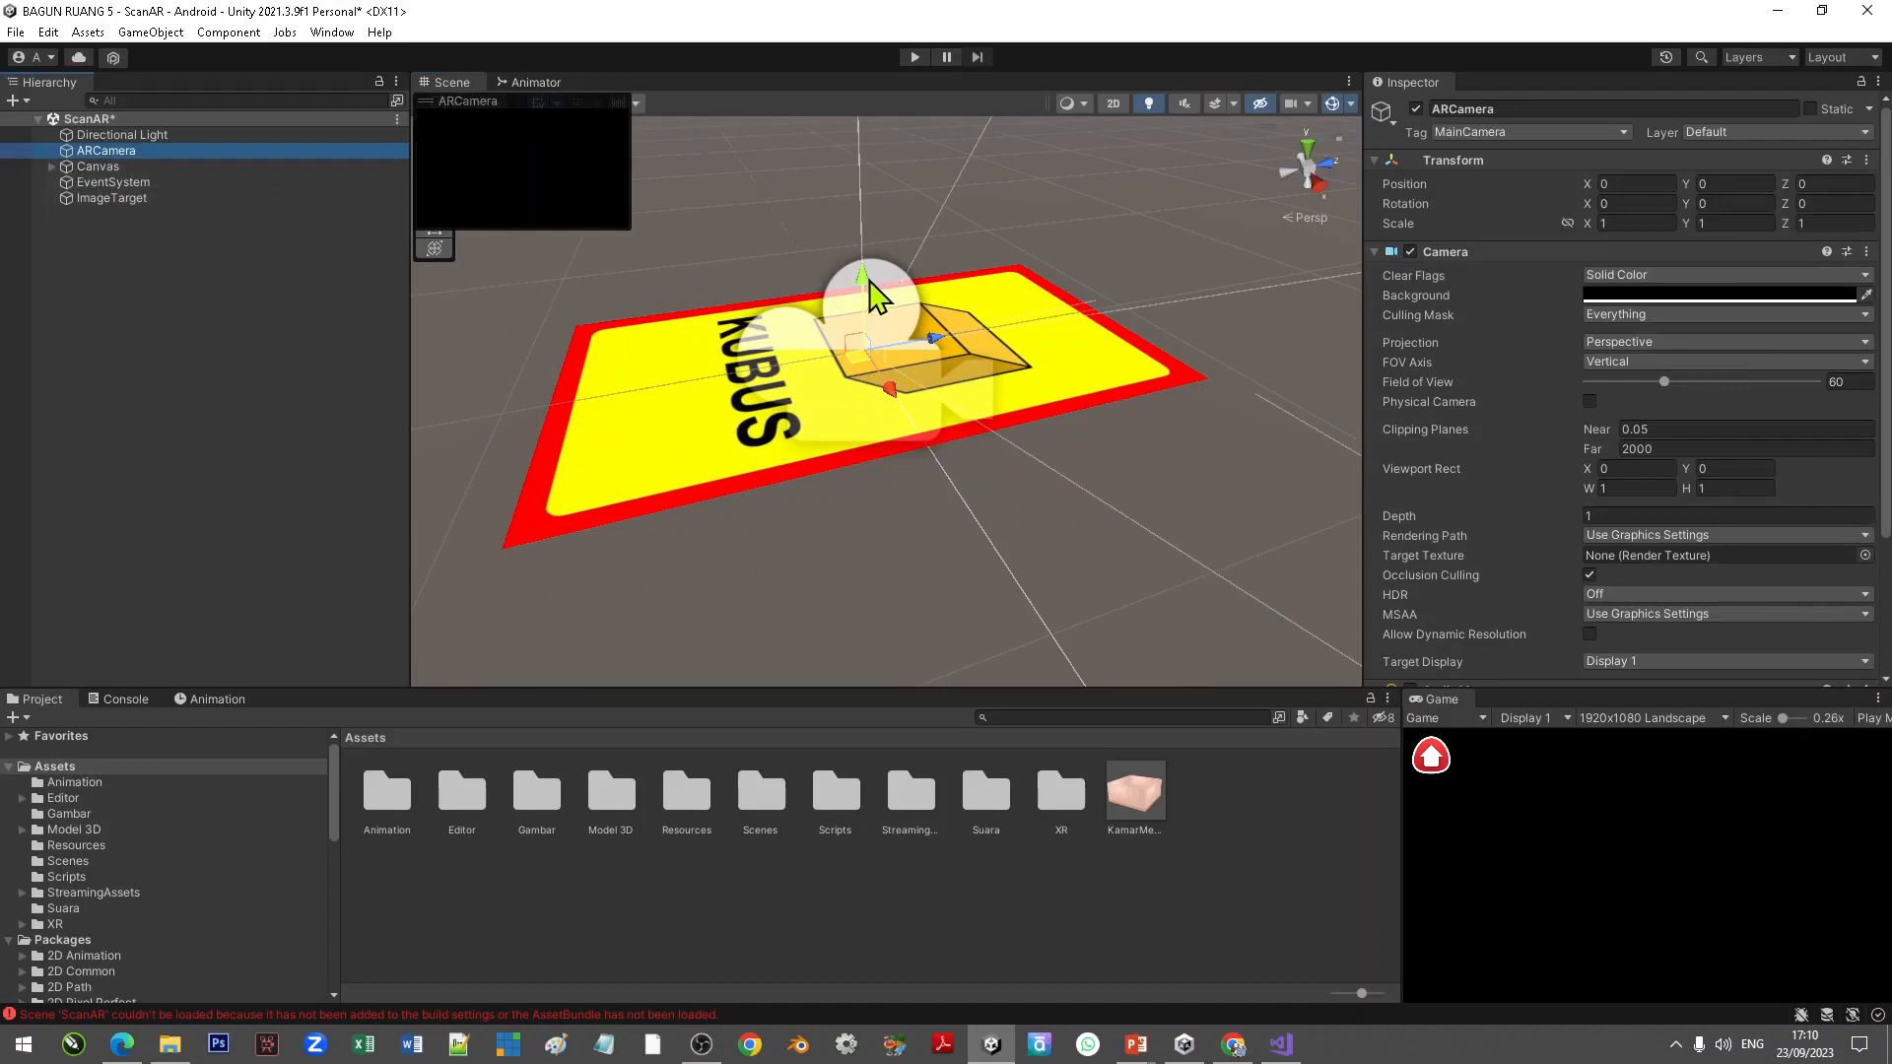
{"action": "left_click_drag", "start_coordinate": [869, 288], "coordinate": [431, 301]}
{"action": "scroll", "coordinate": [591, 365], "scroll_direction": "down", "scroll_amount": 5}
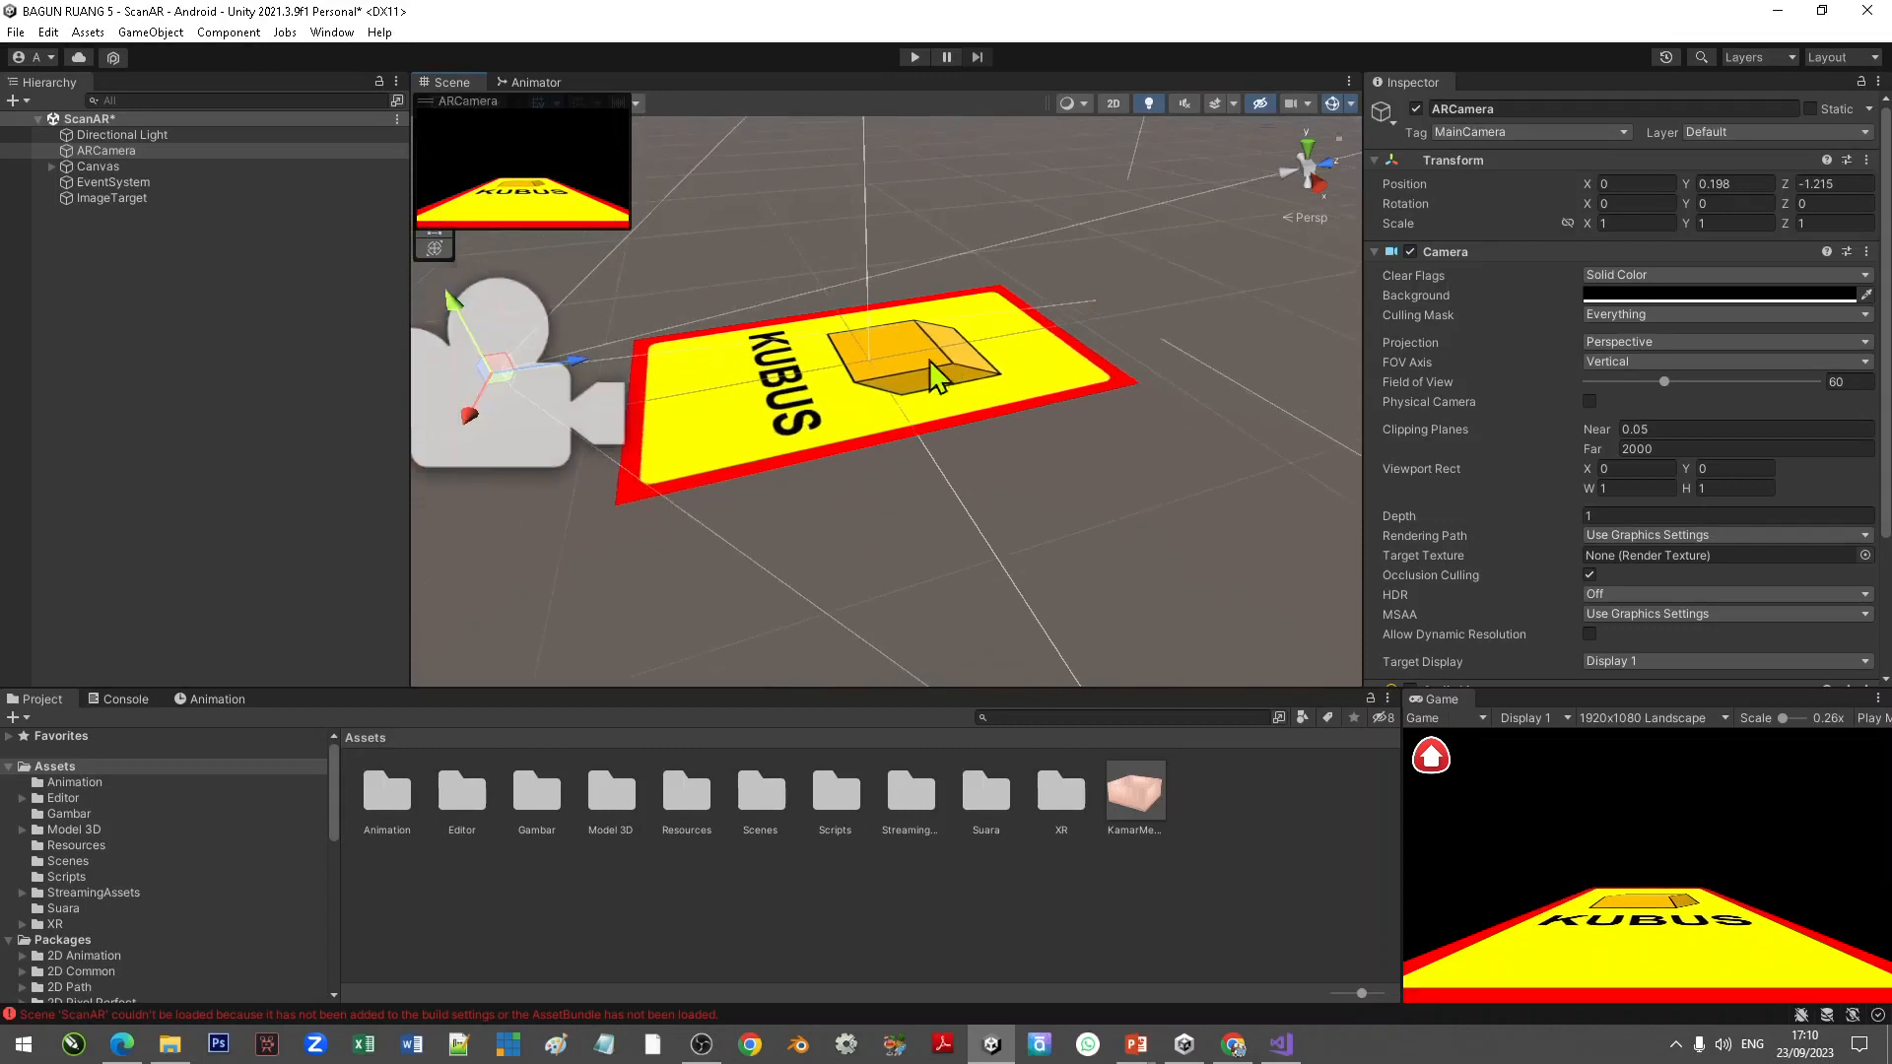
{"action": "left_click_drag", "start_coordinate": [649, 367], "coordinate": [634, 368]}
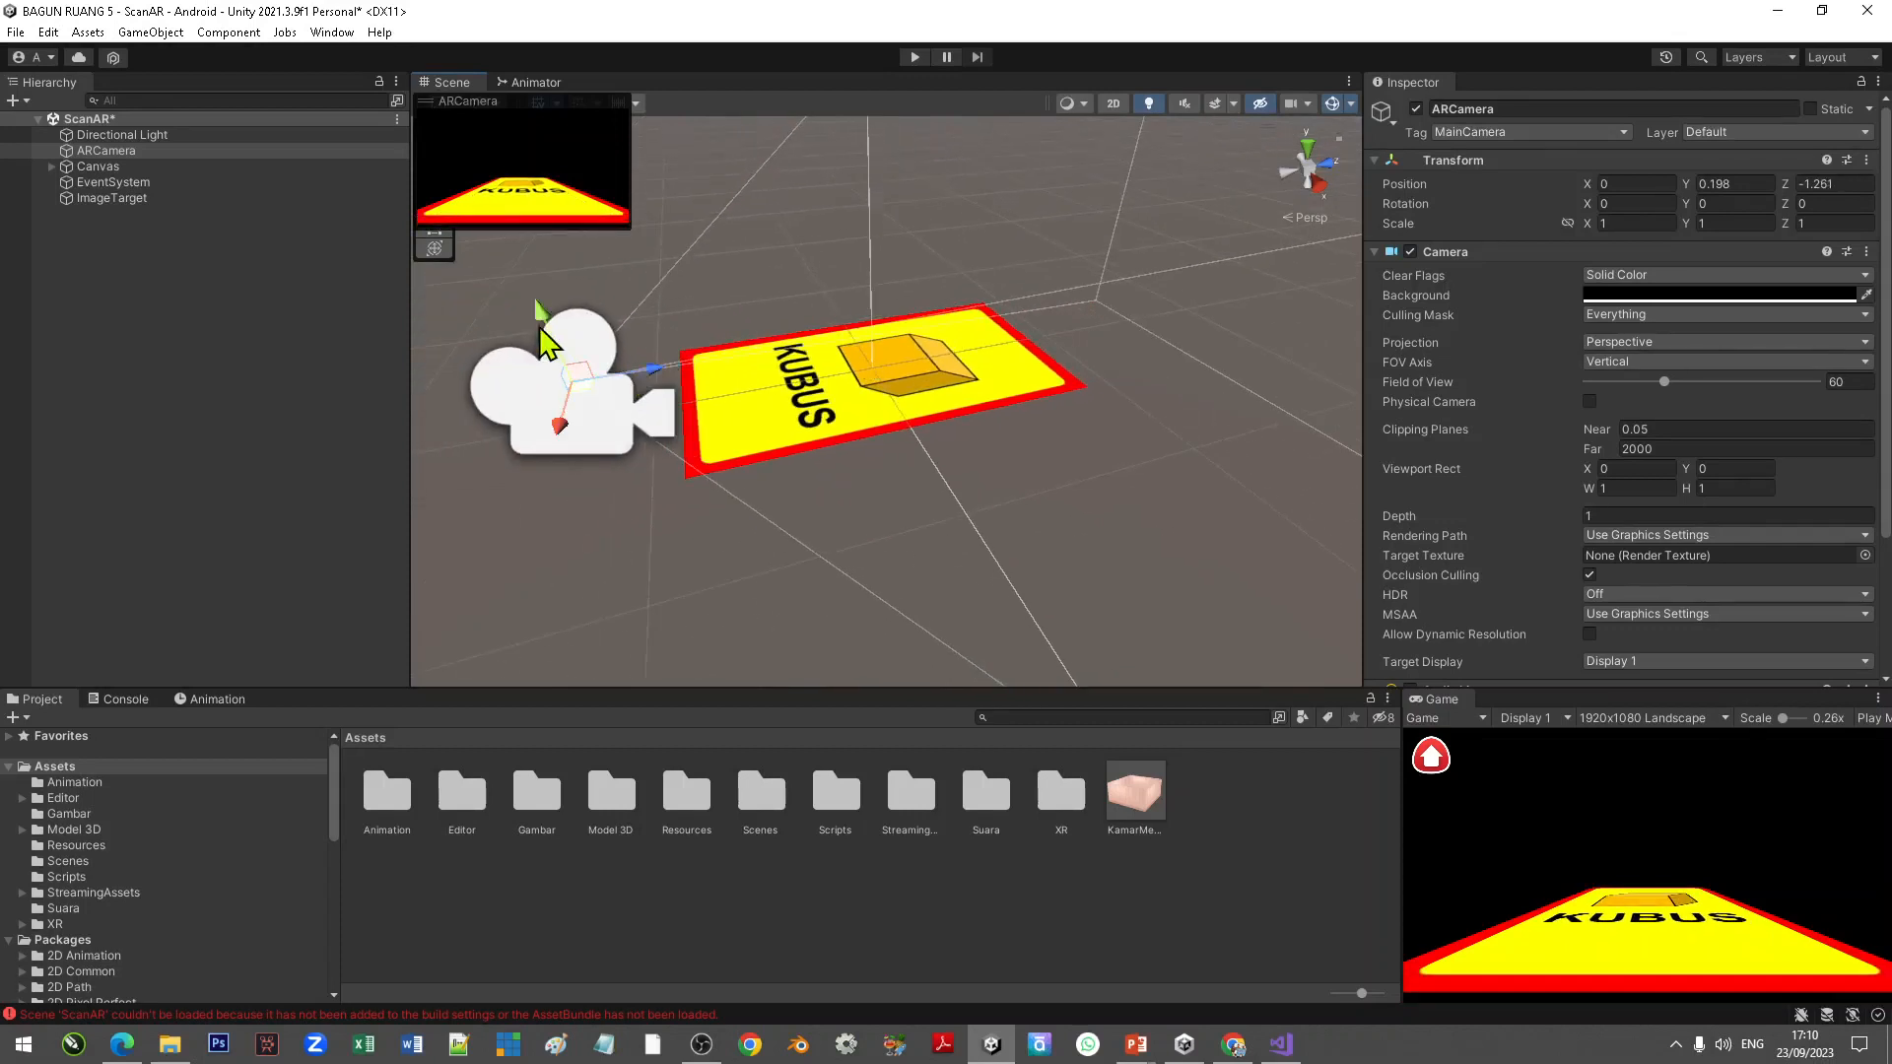
{"action": "mouse_move", "coordinate": [539, 317]}
{"action": "left_mouse_down"}
{"action": "mouse_move", "coordinate": [533, 299]}
{"action": "mouse_move", "coordinate": [543, 326]}
{"action": "left_mouse_up"}
{"action": "left_click", "coordinate": [1092, 441]}
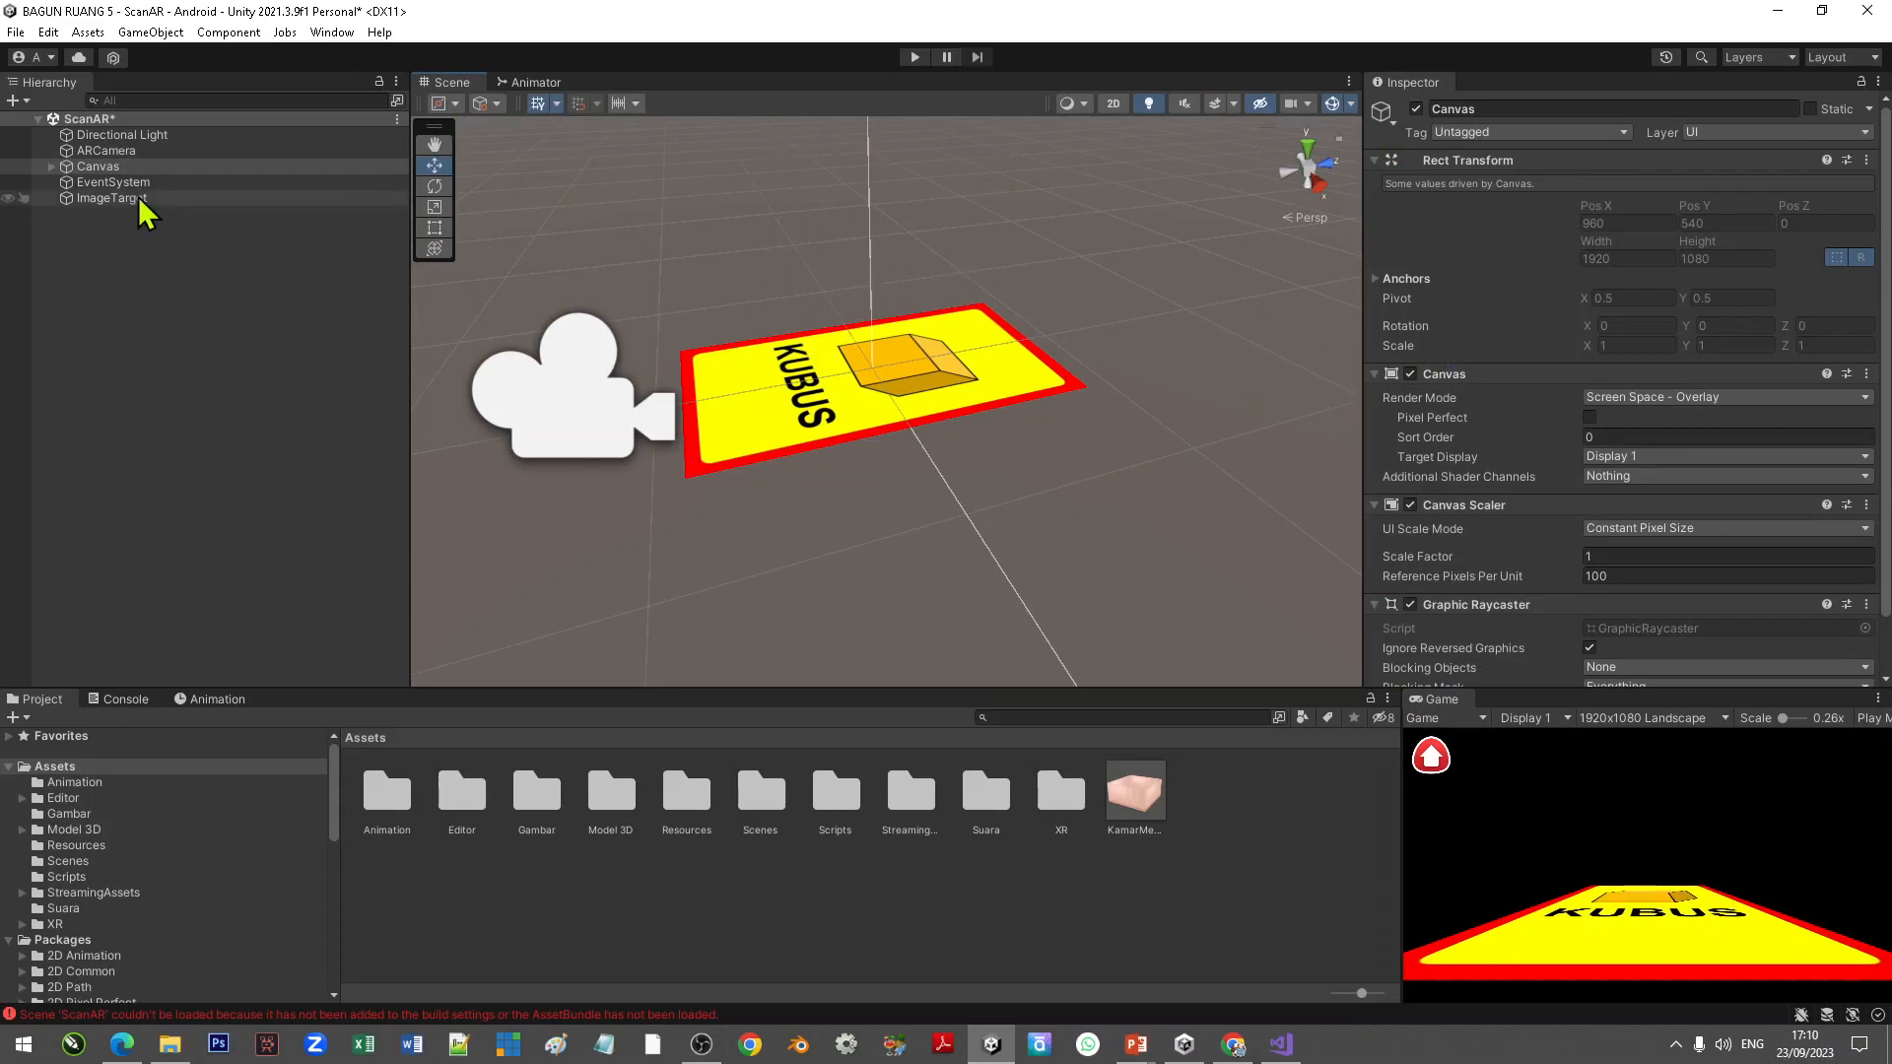
Step: Test the app in play mode, going from the home menu to the SCAN KARTU scene, then stop playing
{"action": "left_click", "coordinate": [917, 59]}
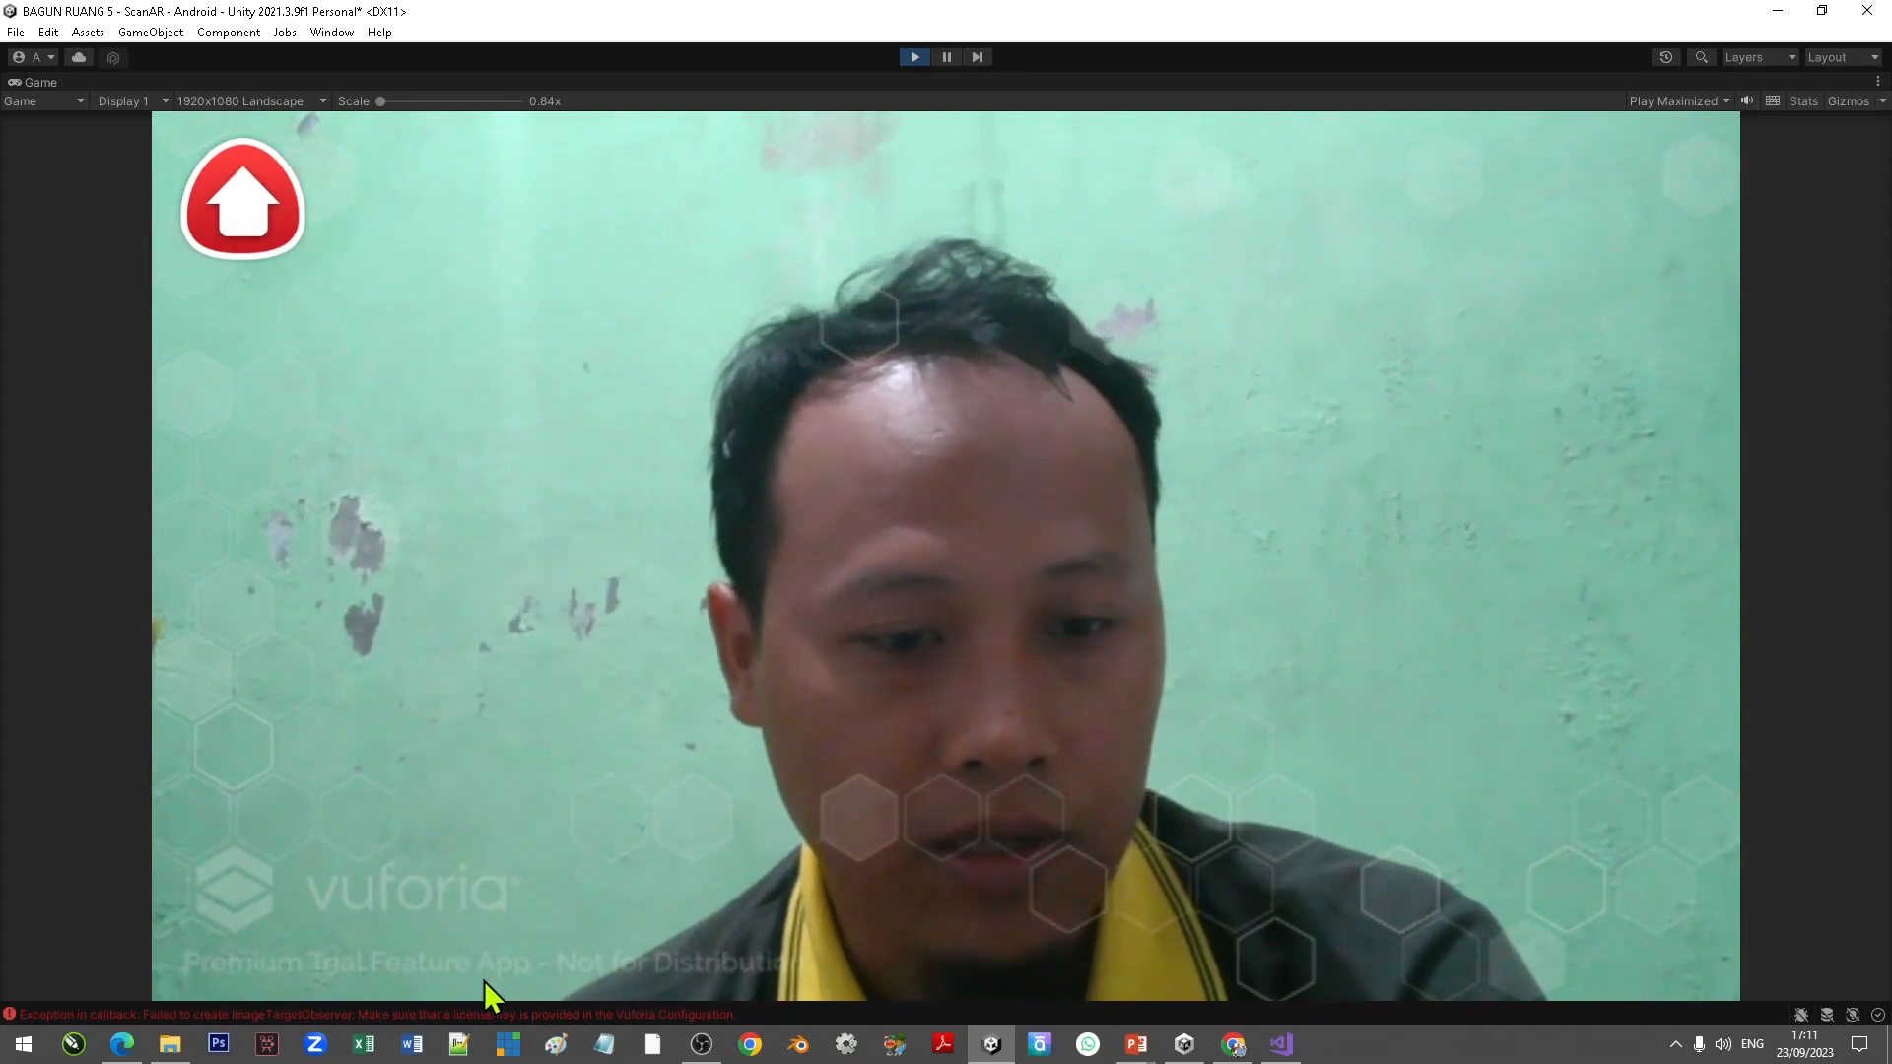
{"action": "left_click", "coordinate": [261, 227]}
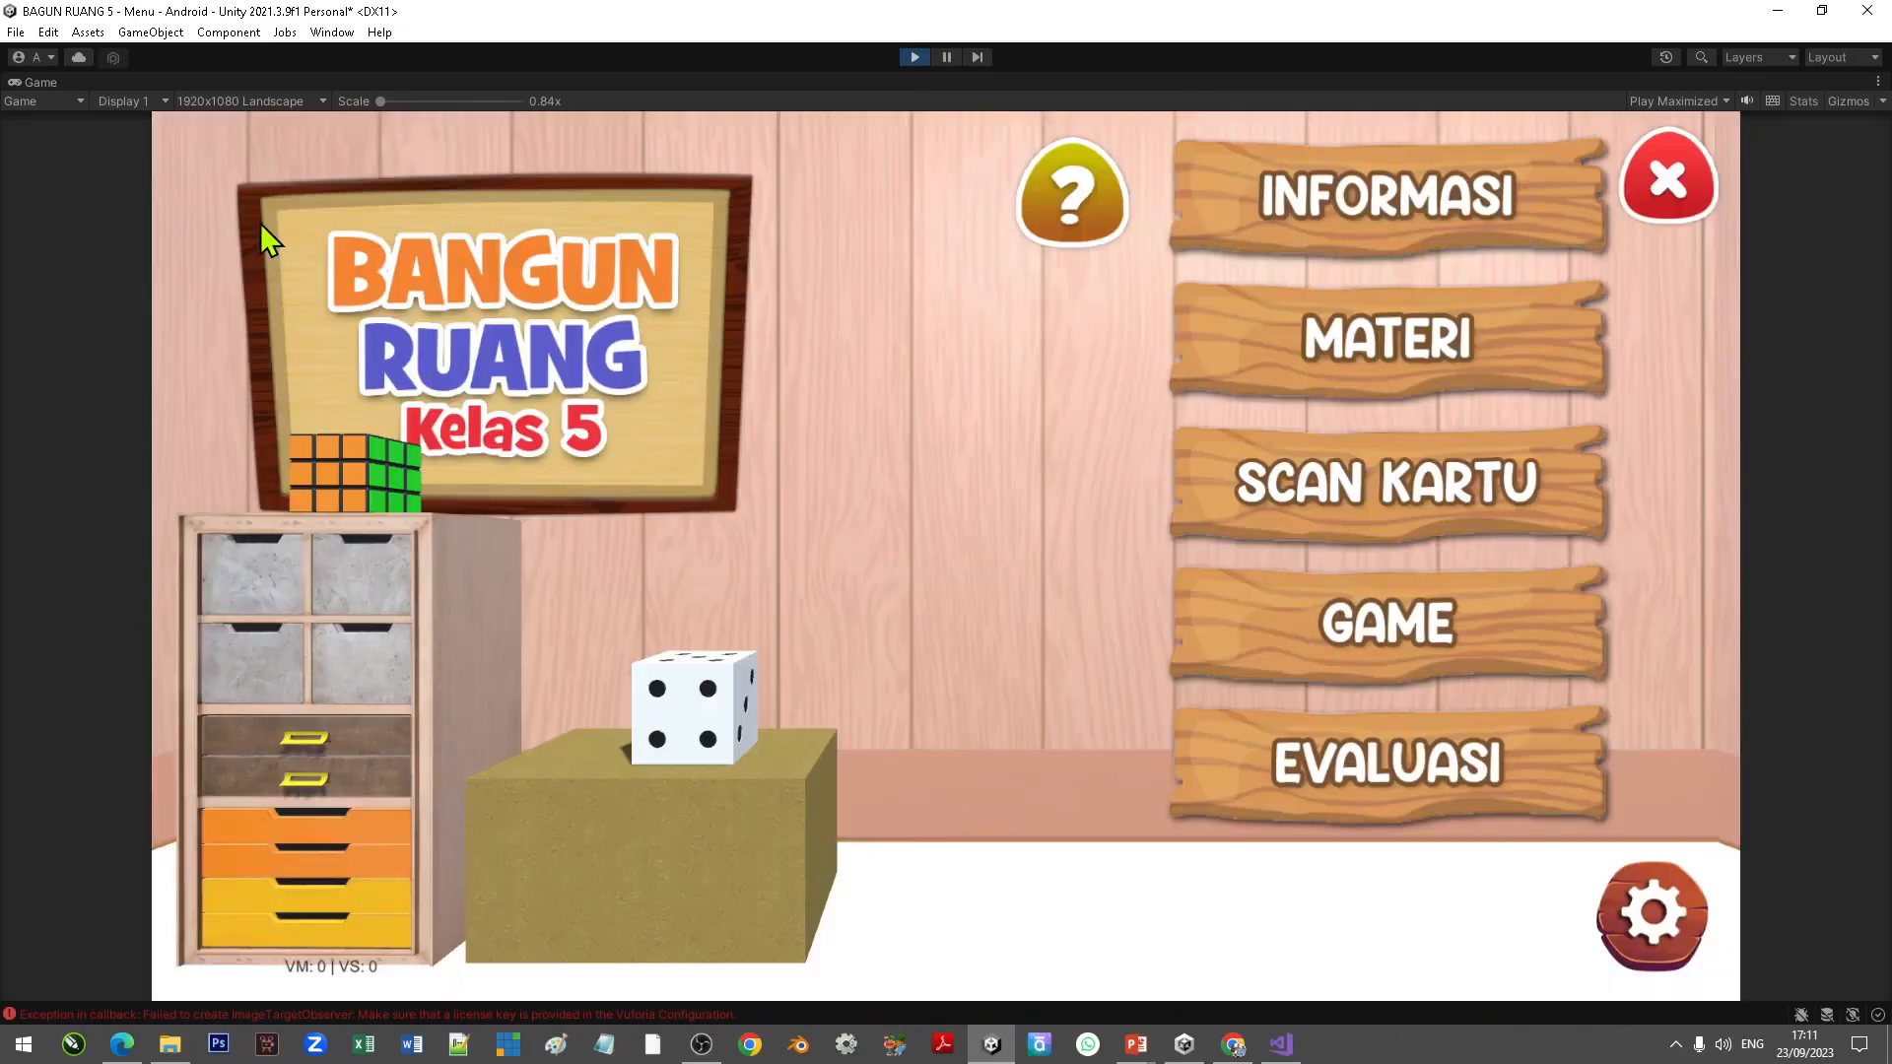
{"action": "left_click", "coordinate": [1387, 482]}
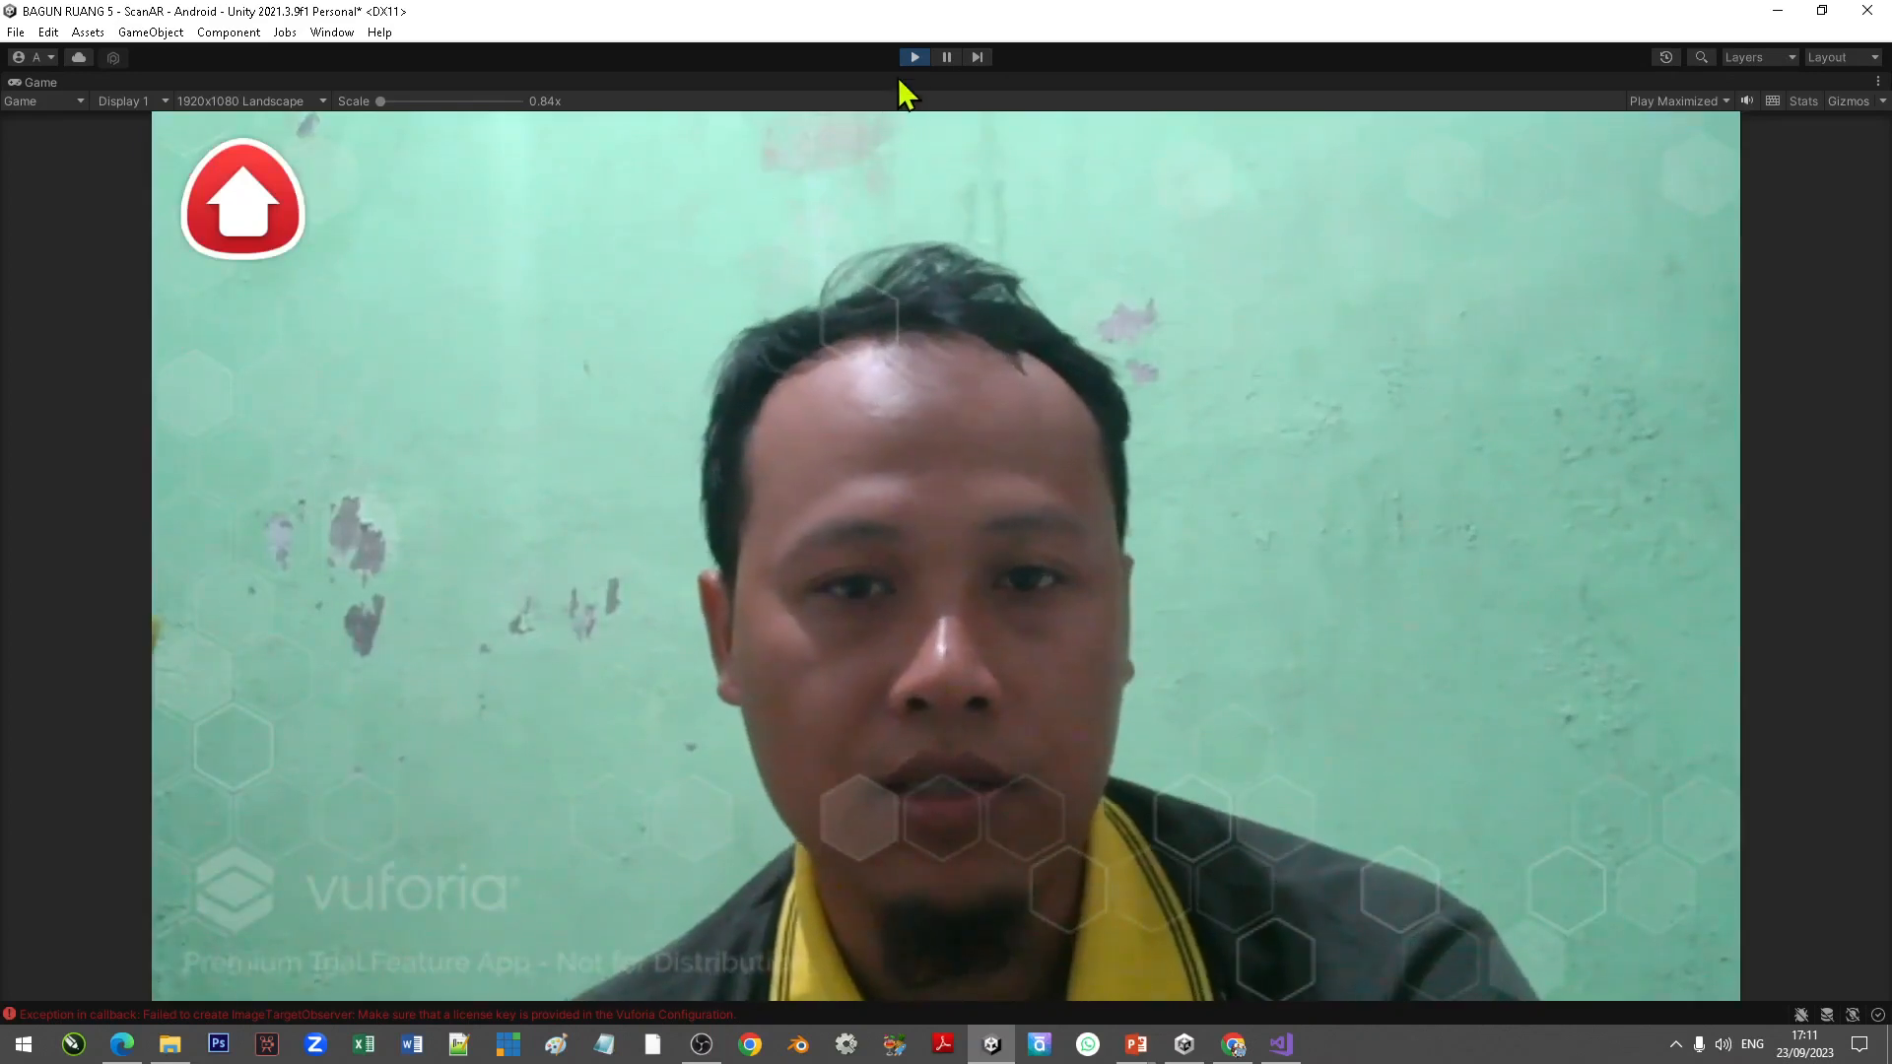
{"action": "left_click", "coordinate": [912, 59]}
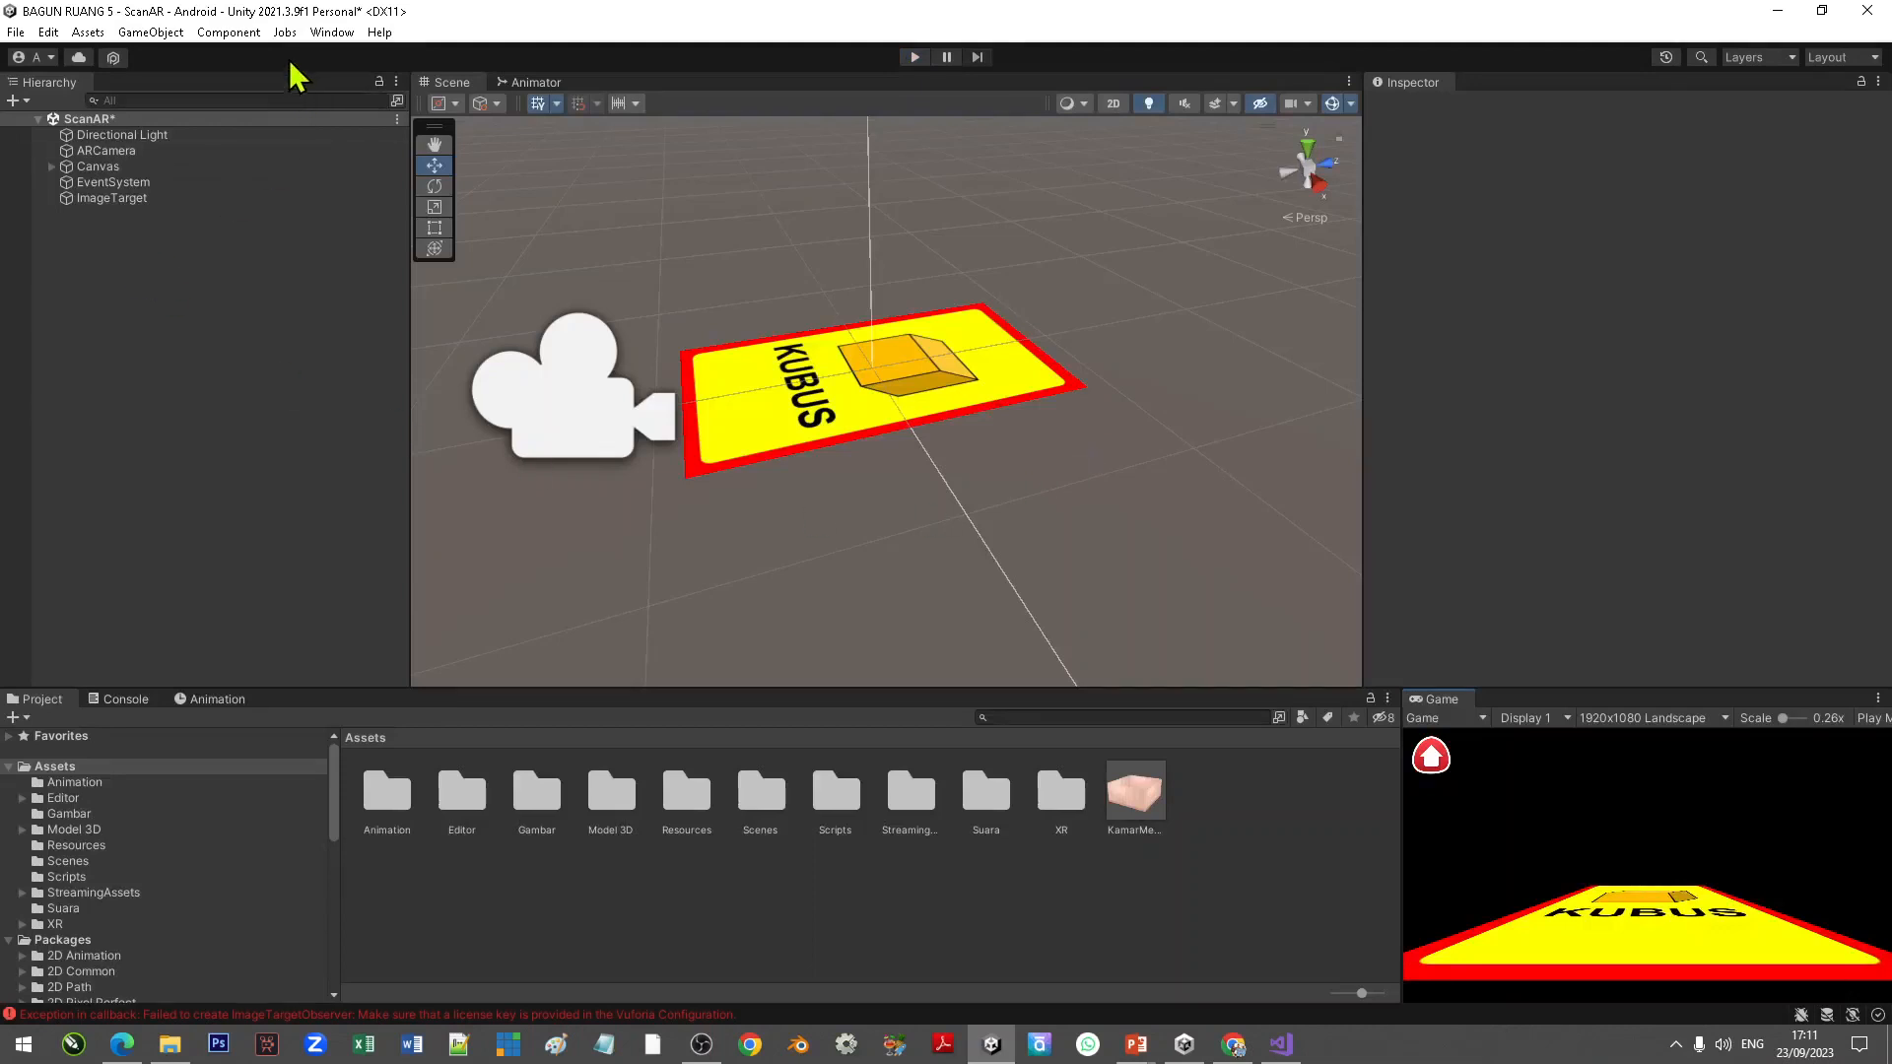
Step: Open the Vuforia Configuration, then open License Key.txt from the 16 HALAMAN AR tutorial folder
{"action": "left_click", "coordinate": [330, 33]}
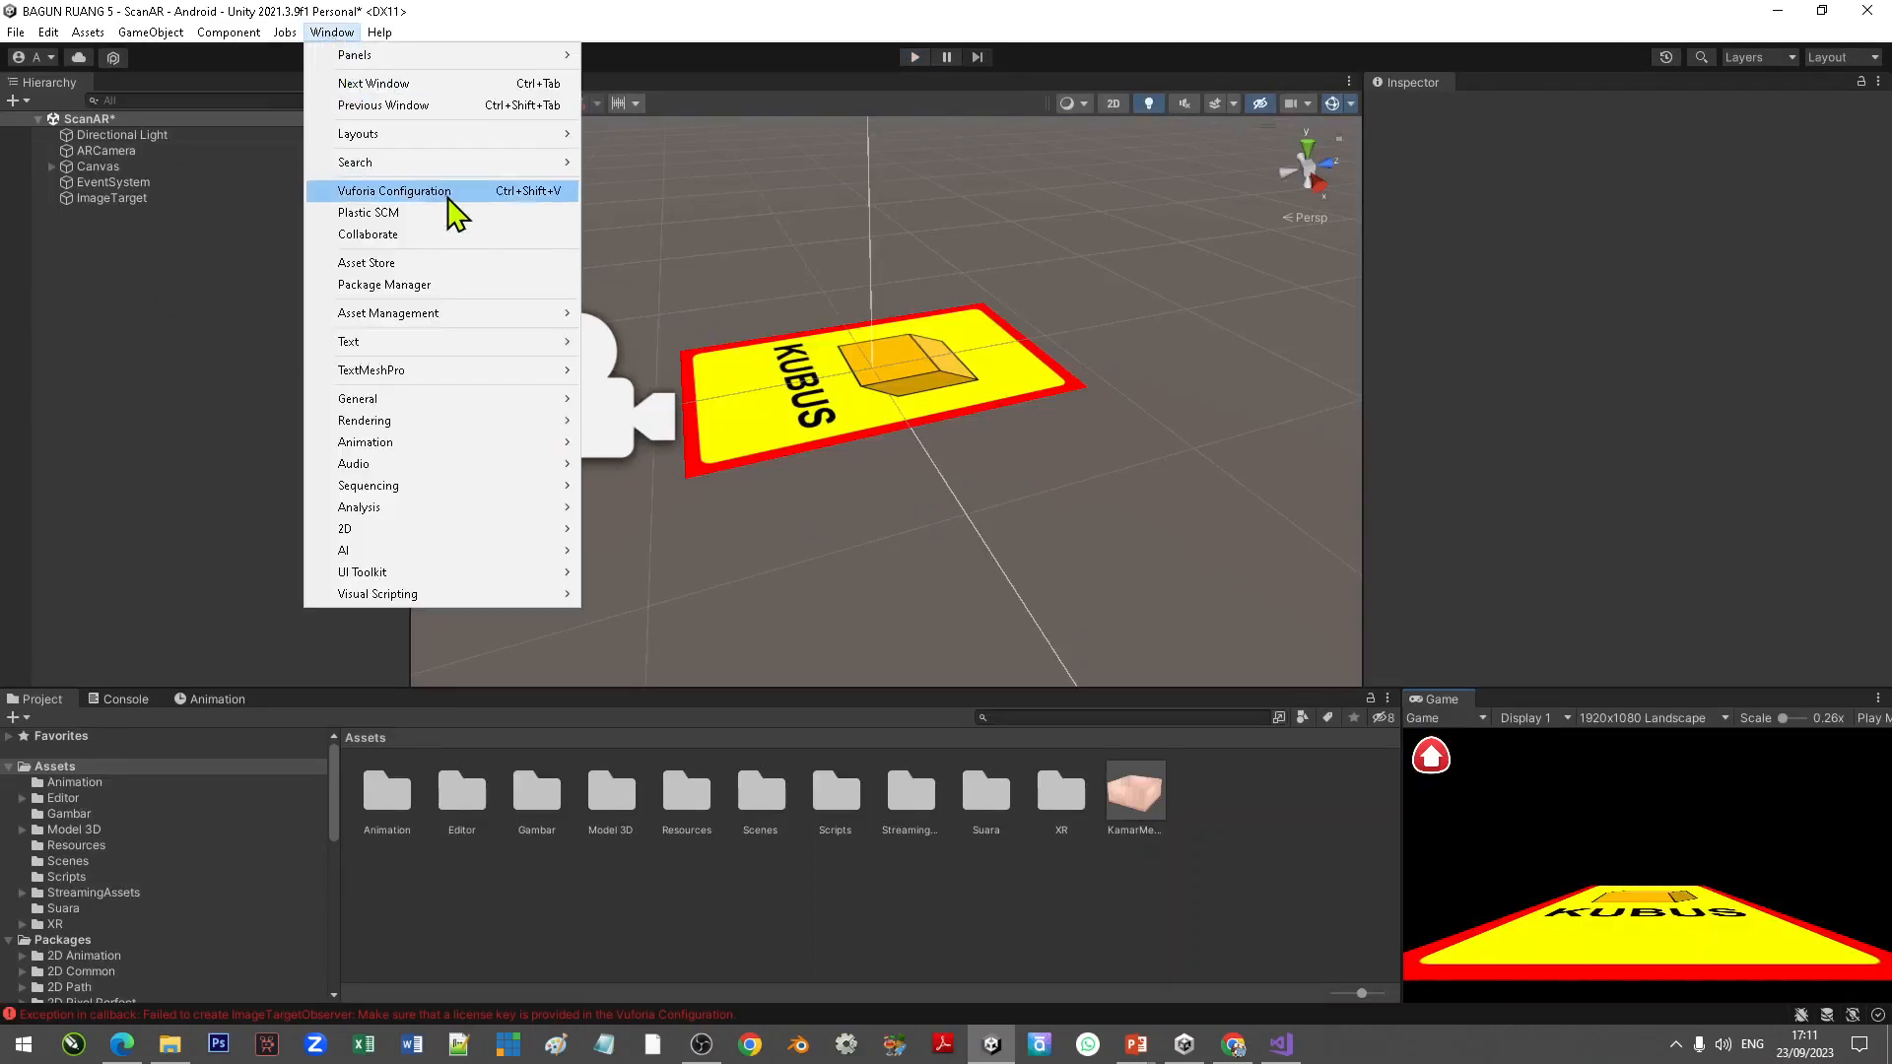
{"action": "left_click", "coordinate": [448, 191]}
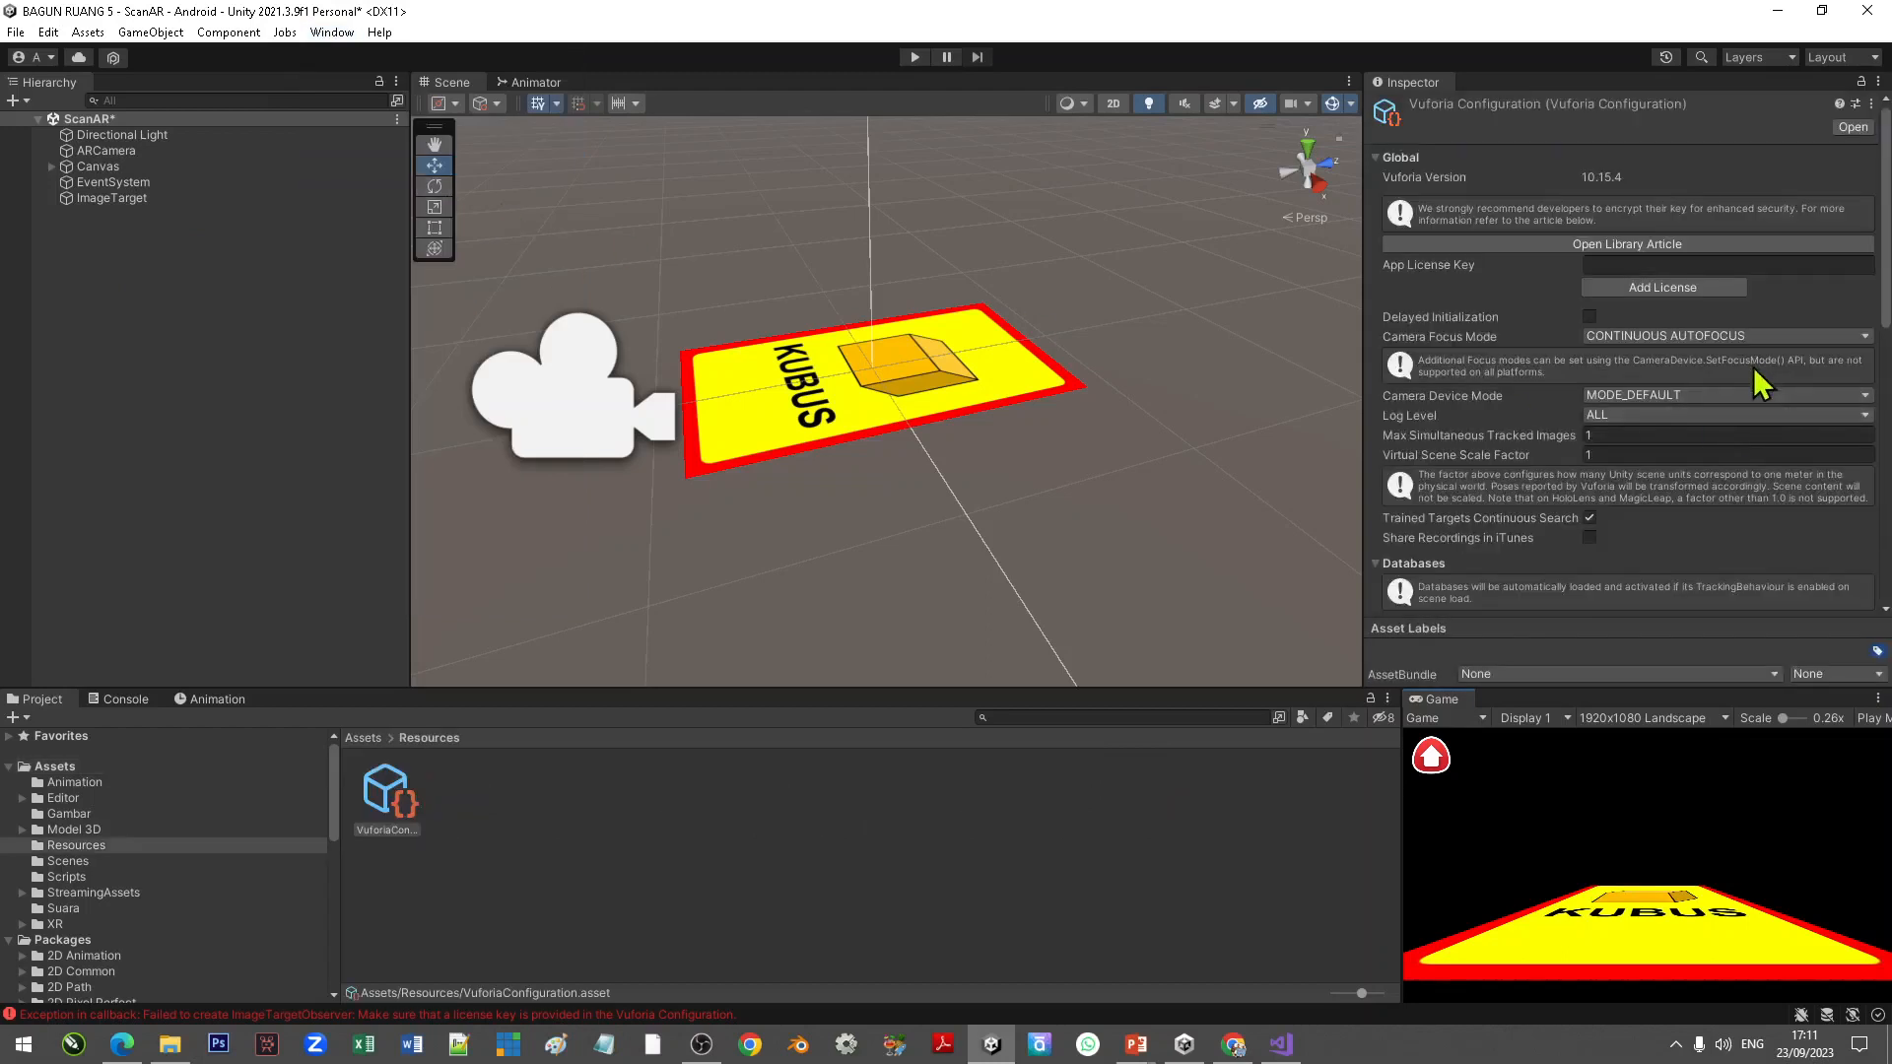
{"action": "left_click", "coordinate": [170, 1045]}
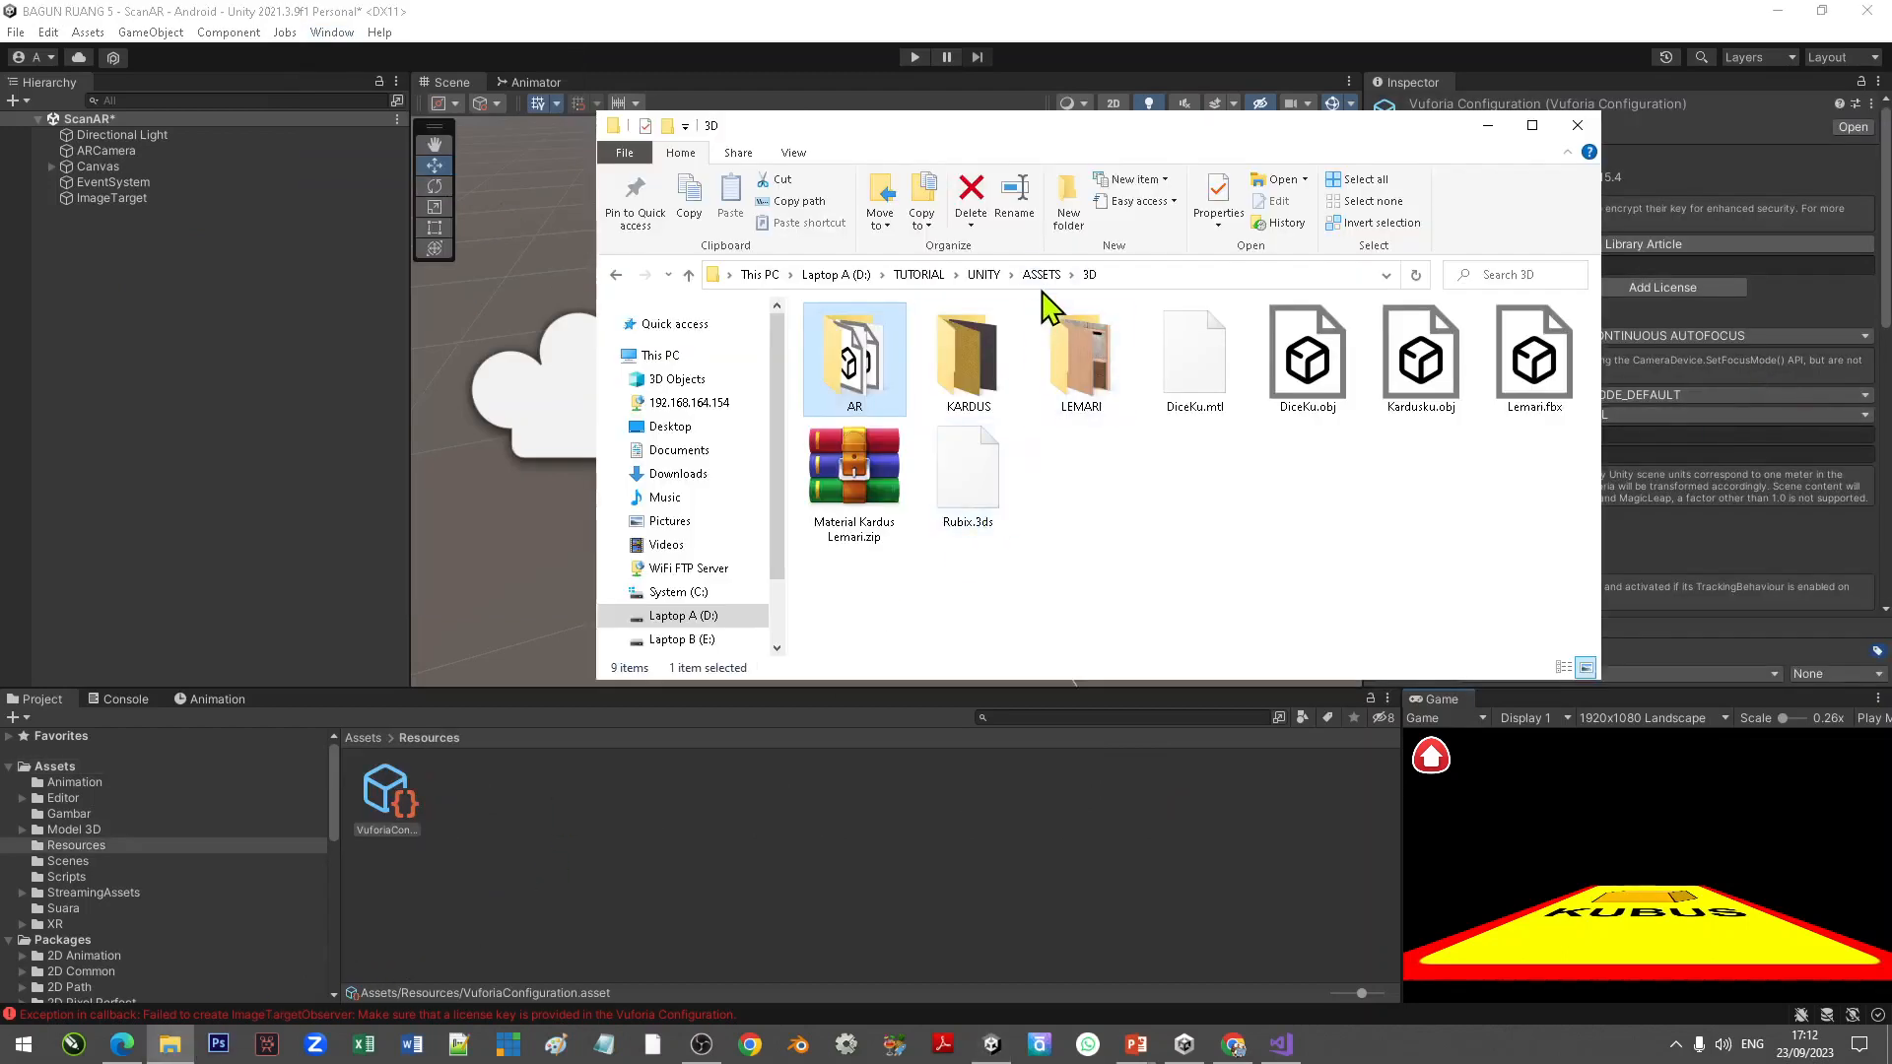
{"action": "left_click", "coordinate": [987, 275]}
{"action": "double_click", "coordinate": [866, 589]}
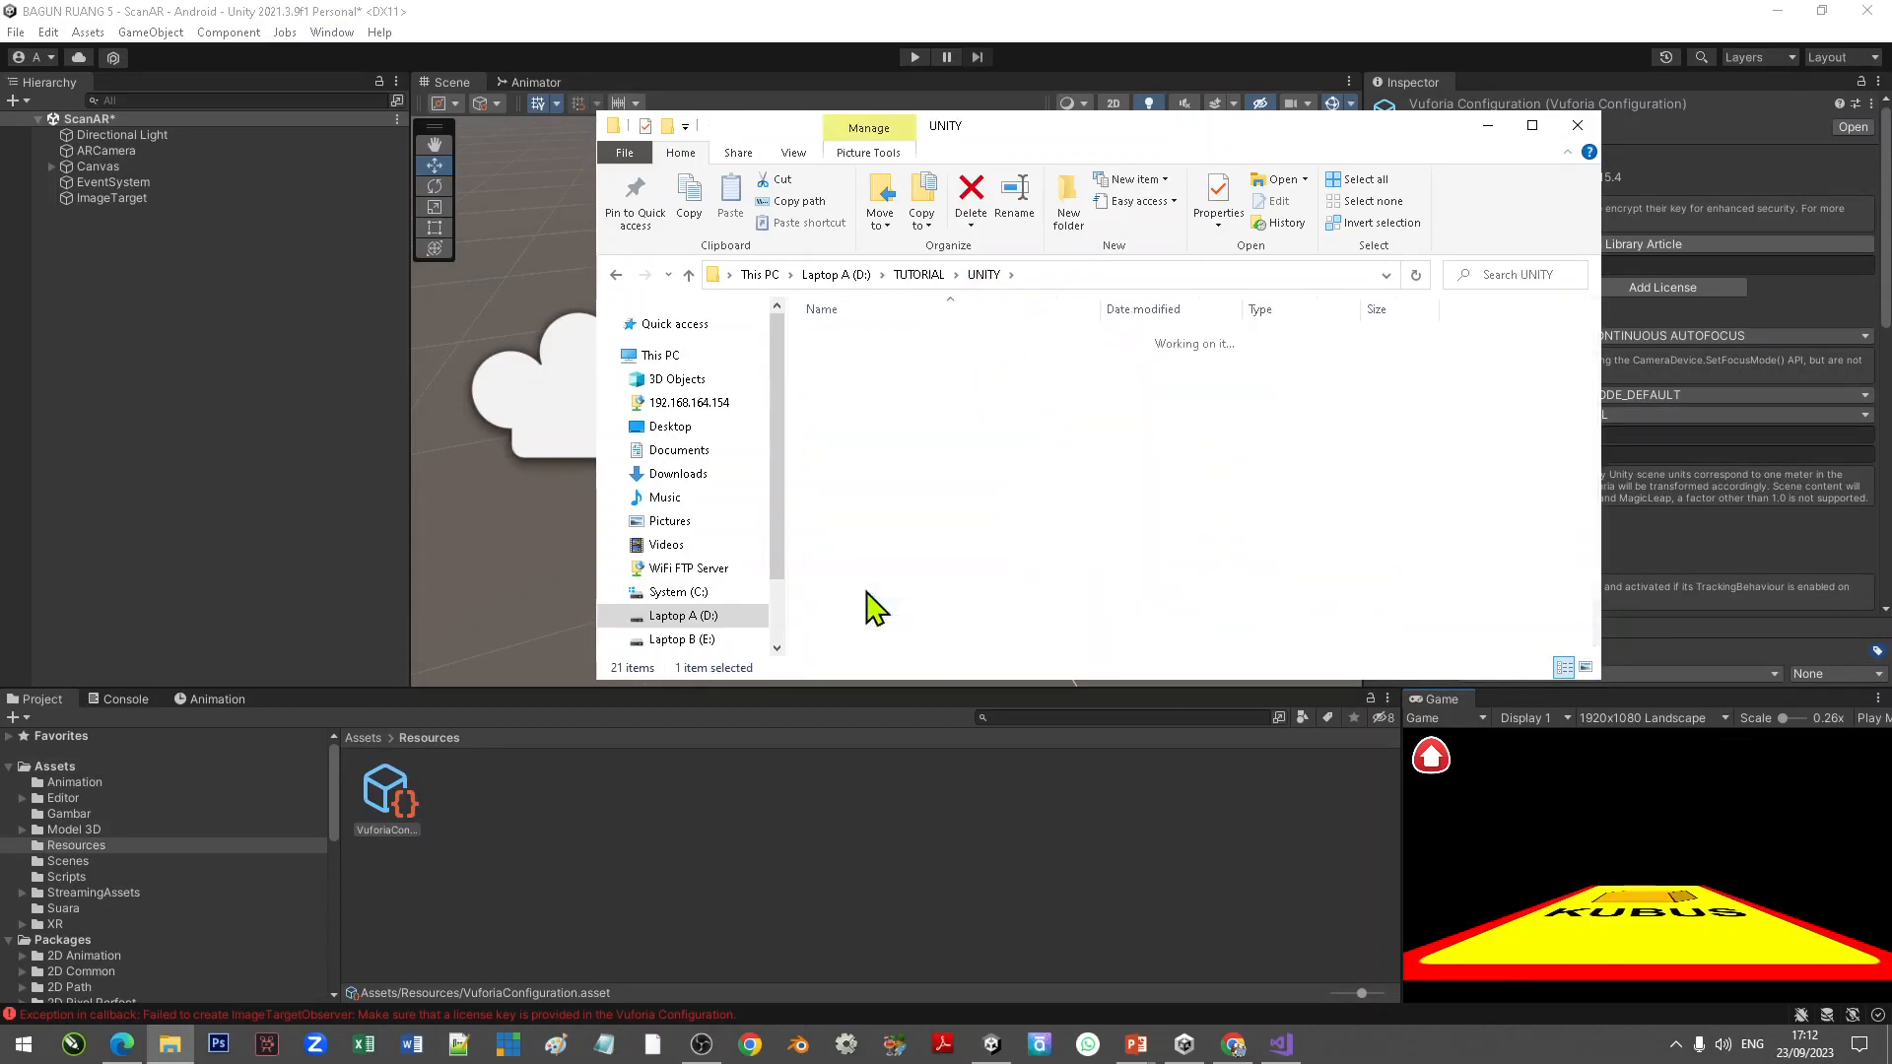
{"action": "left_click", "coordinate": [899, 569]}
{"action": "double_click", "coordinate": [899, 568]}
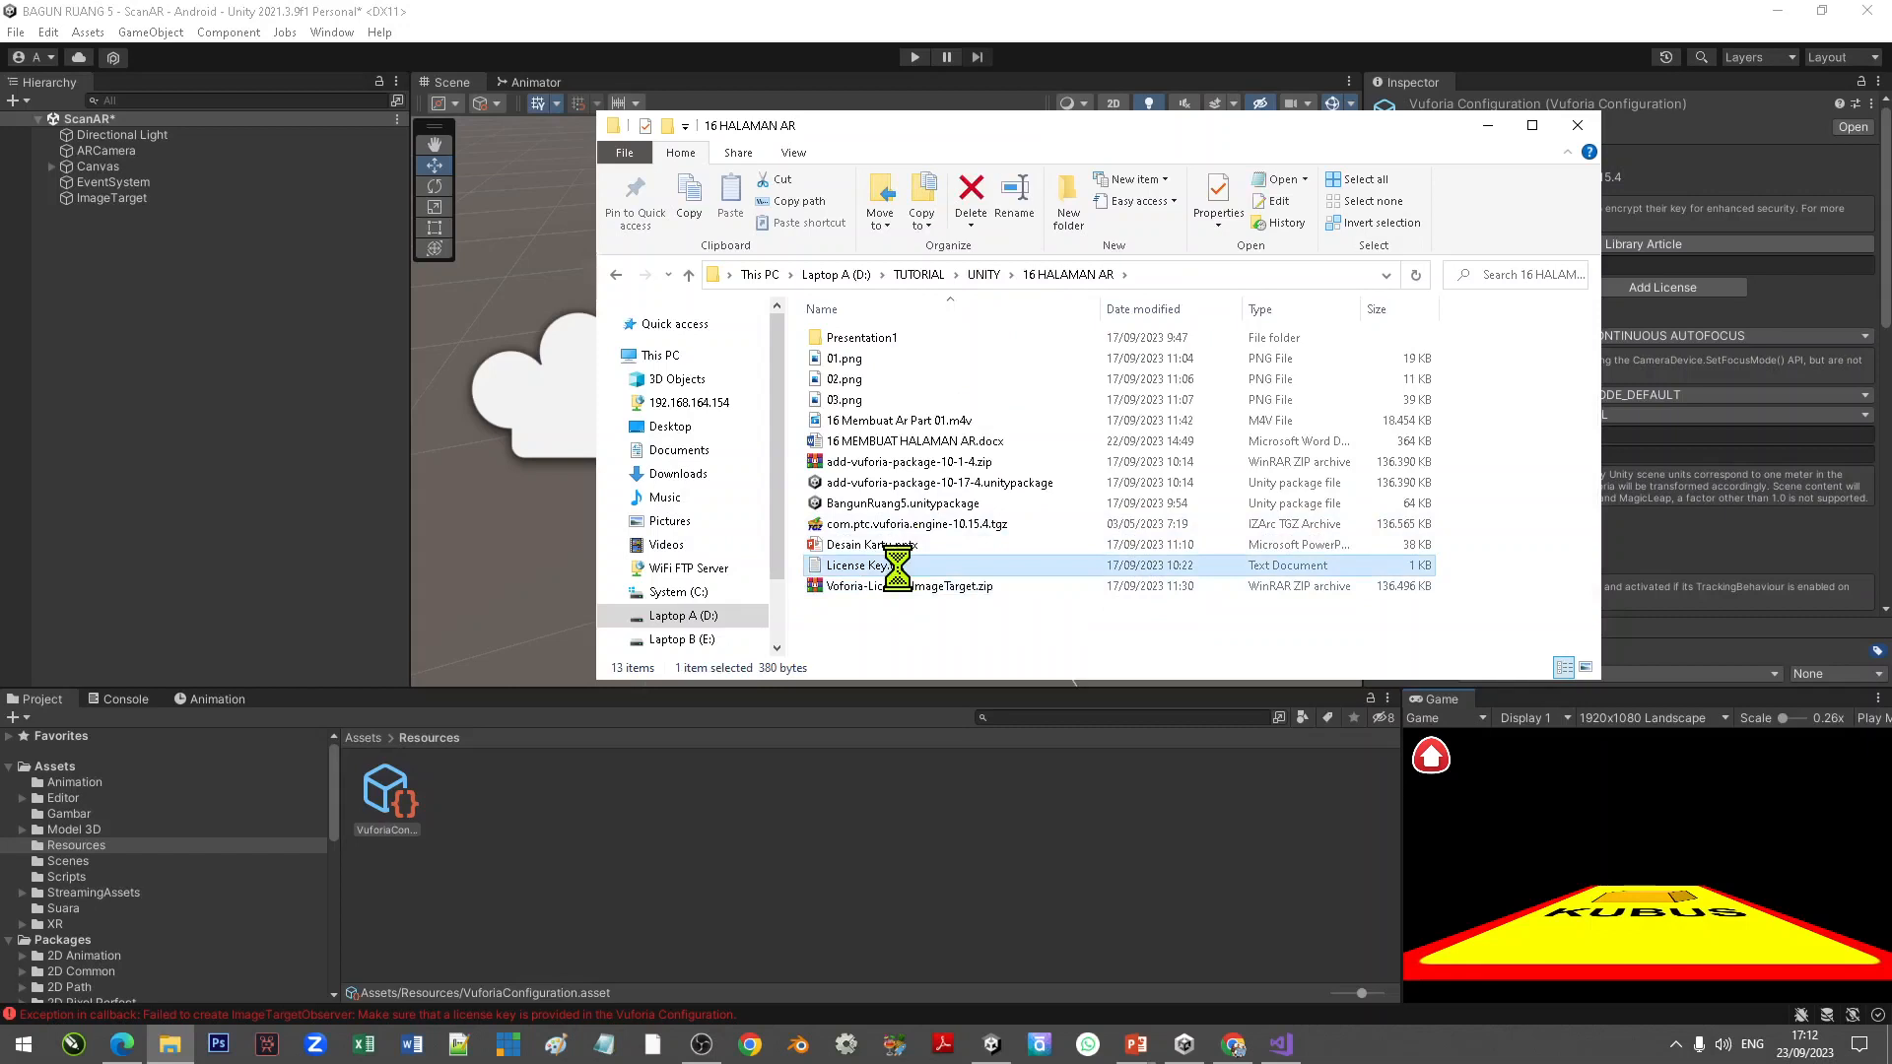
{"action": "right_click", "coordinate": [897, 568]}
{"action": "left_click", "coordinate": [824, 379]}
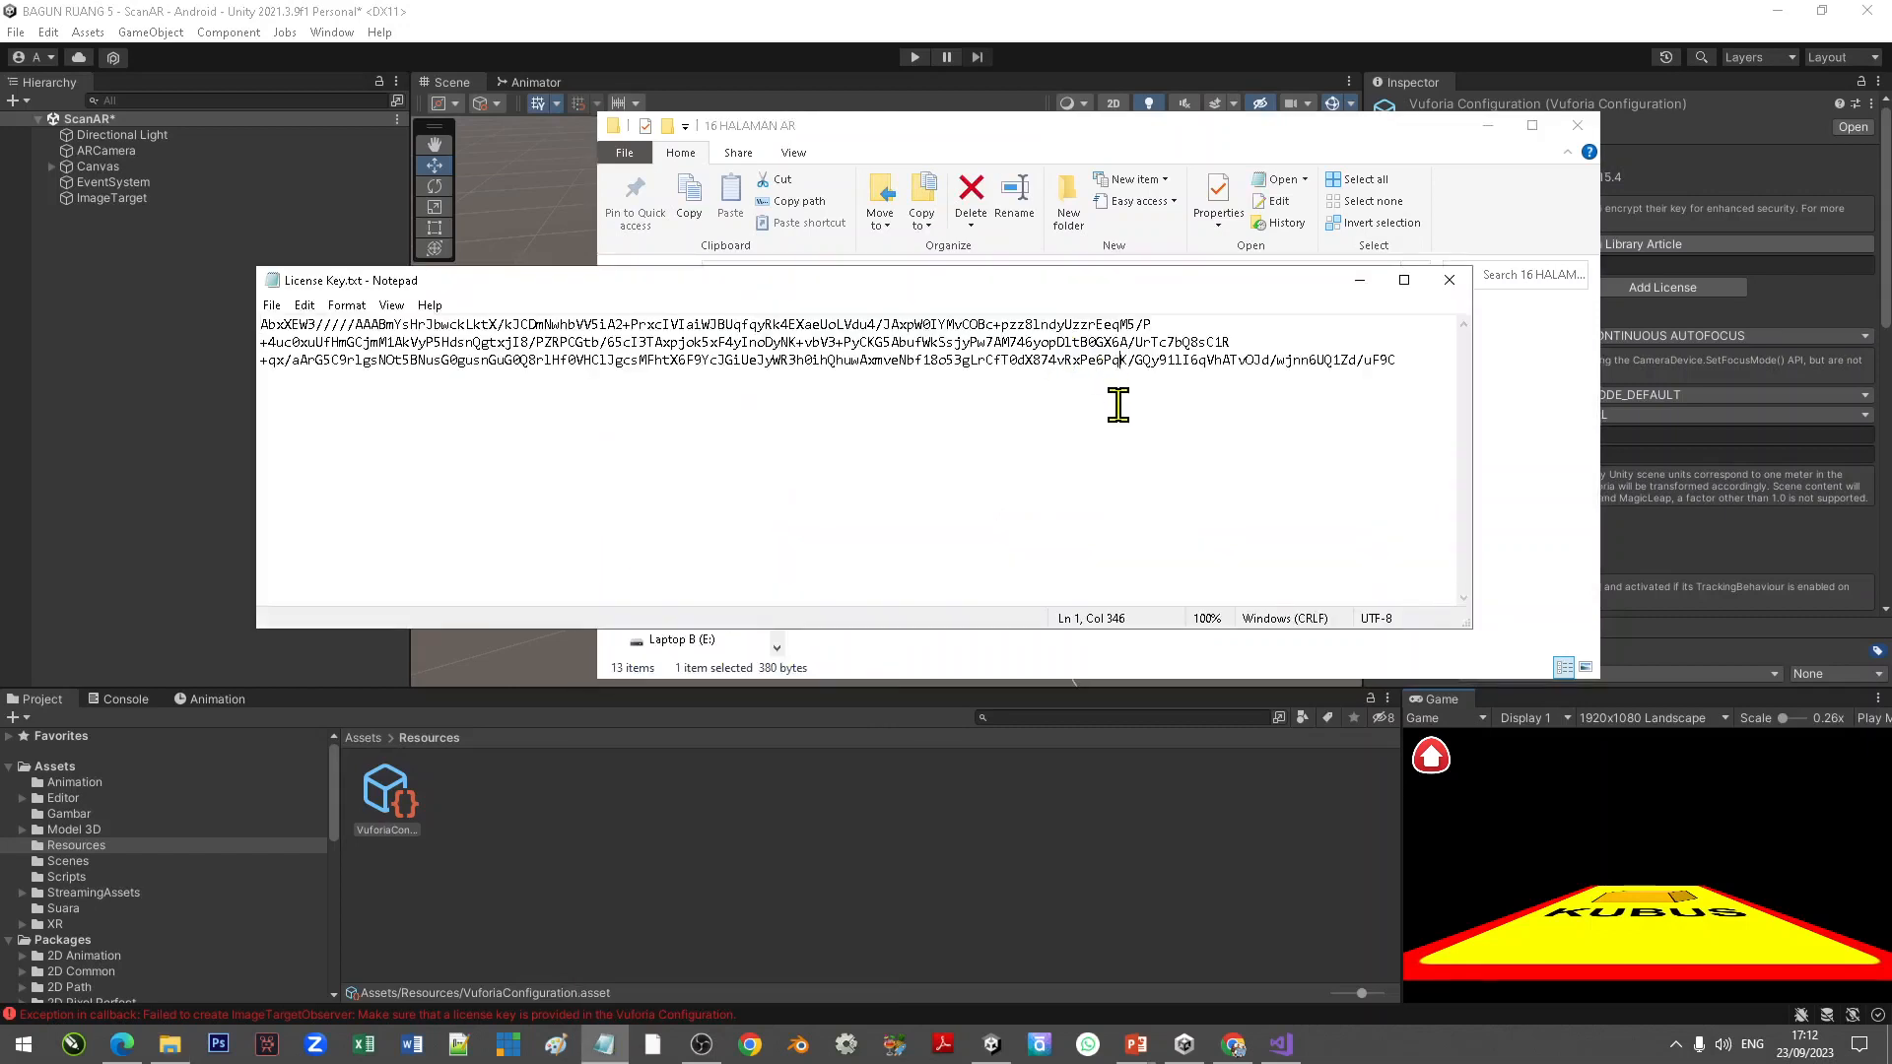
Step: Copy the Vuforia license key from the text file and paste it into the App License Key field
{"action": "key", "text": "ctrl+a"}
{"action": "right_click", "coordinate": [1102, 350]}
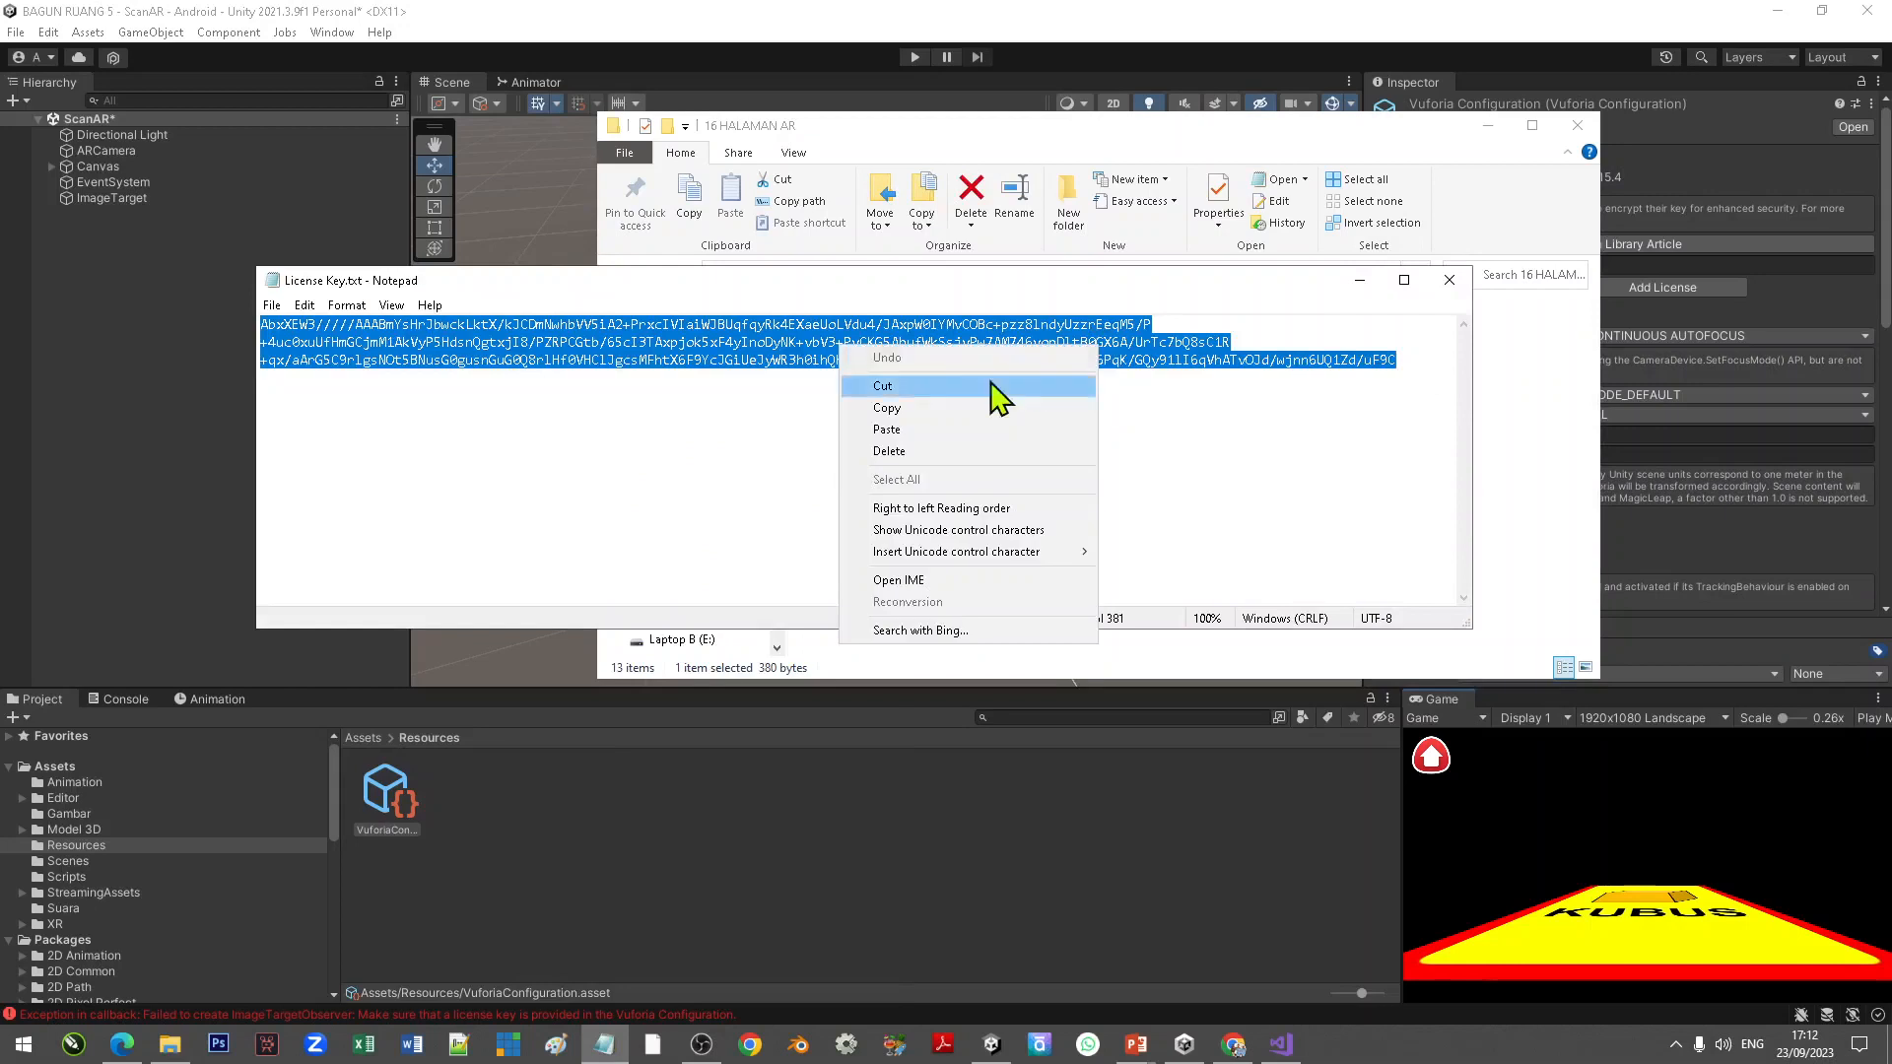
{"action": "left_click", "coordinate": [941, 410]}
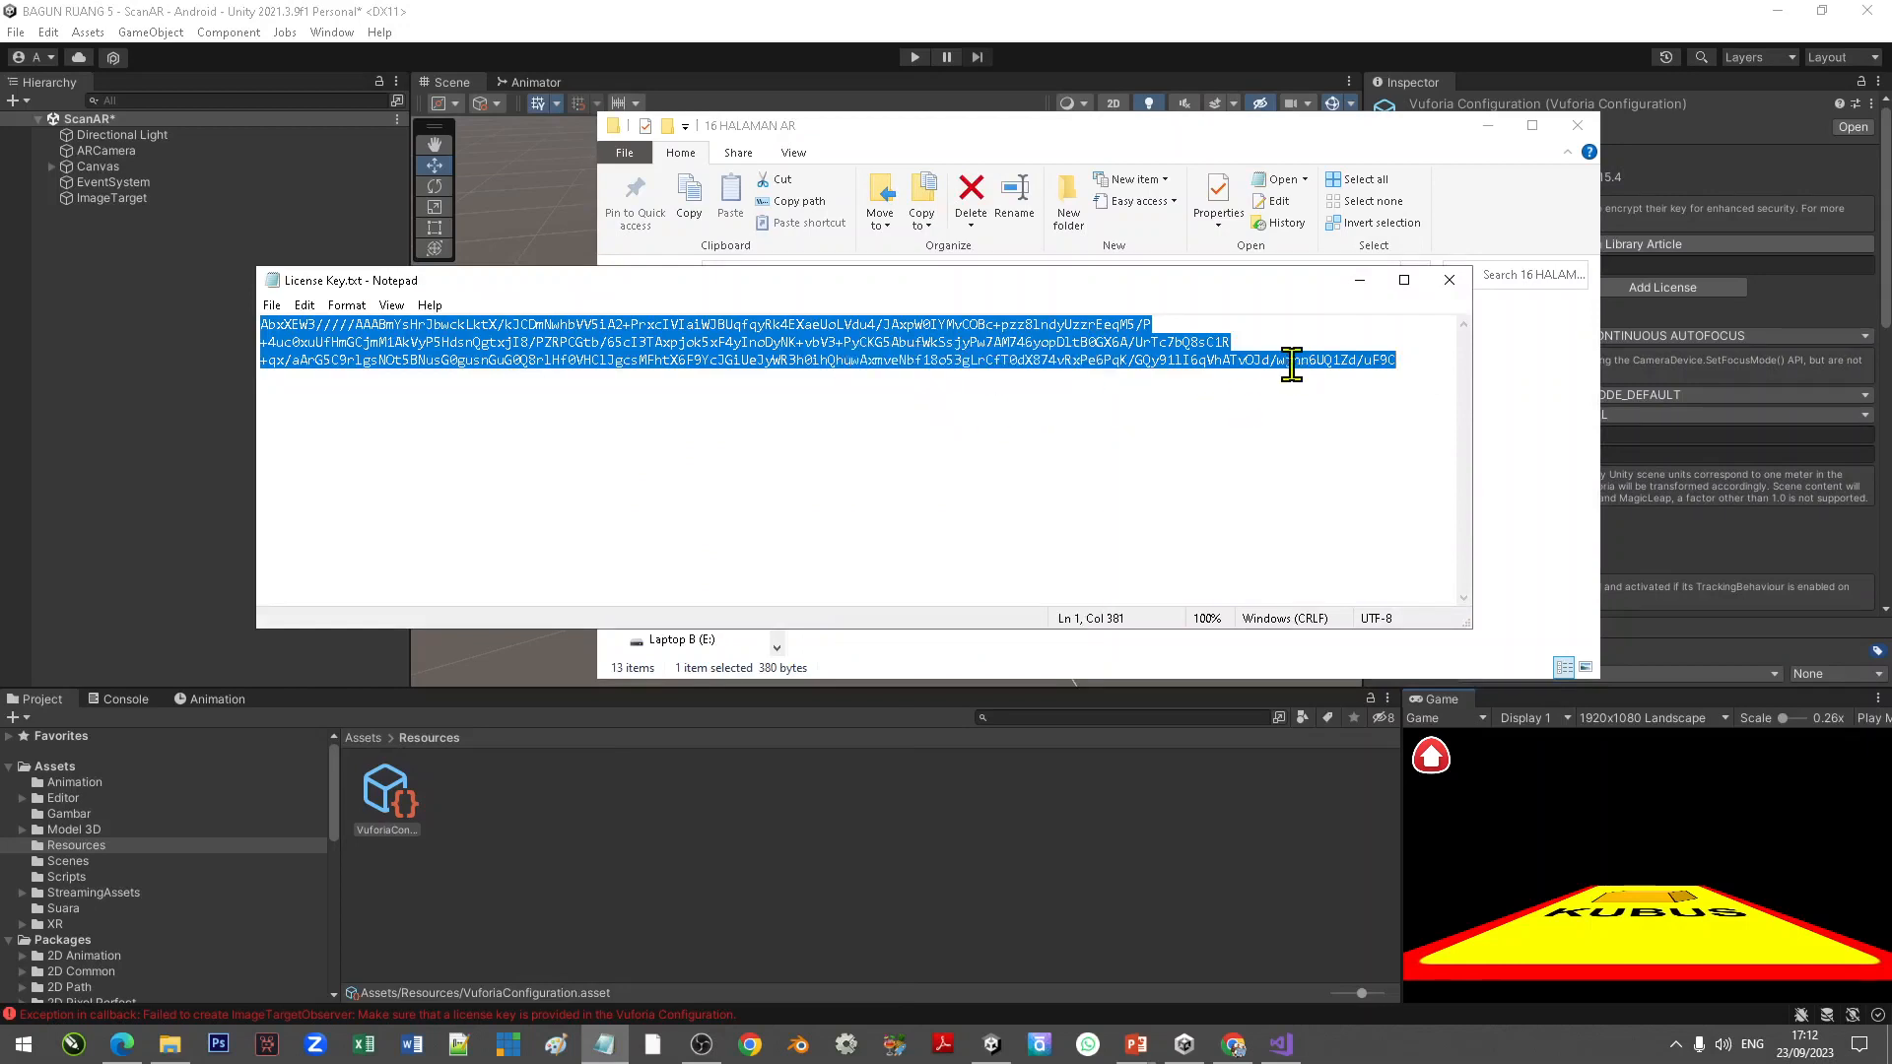
{"action": "left_click", "coordinate": [1455, 32]}
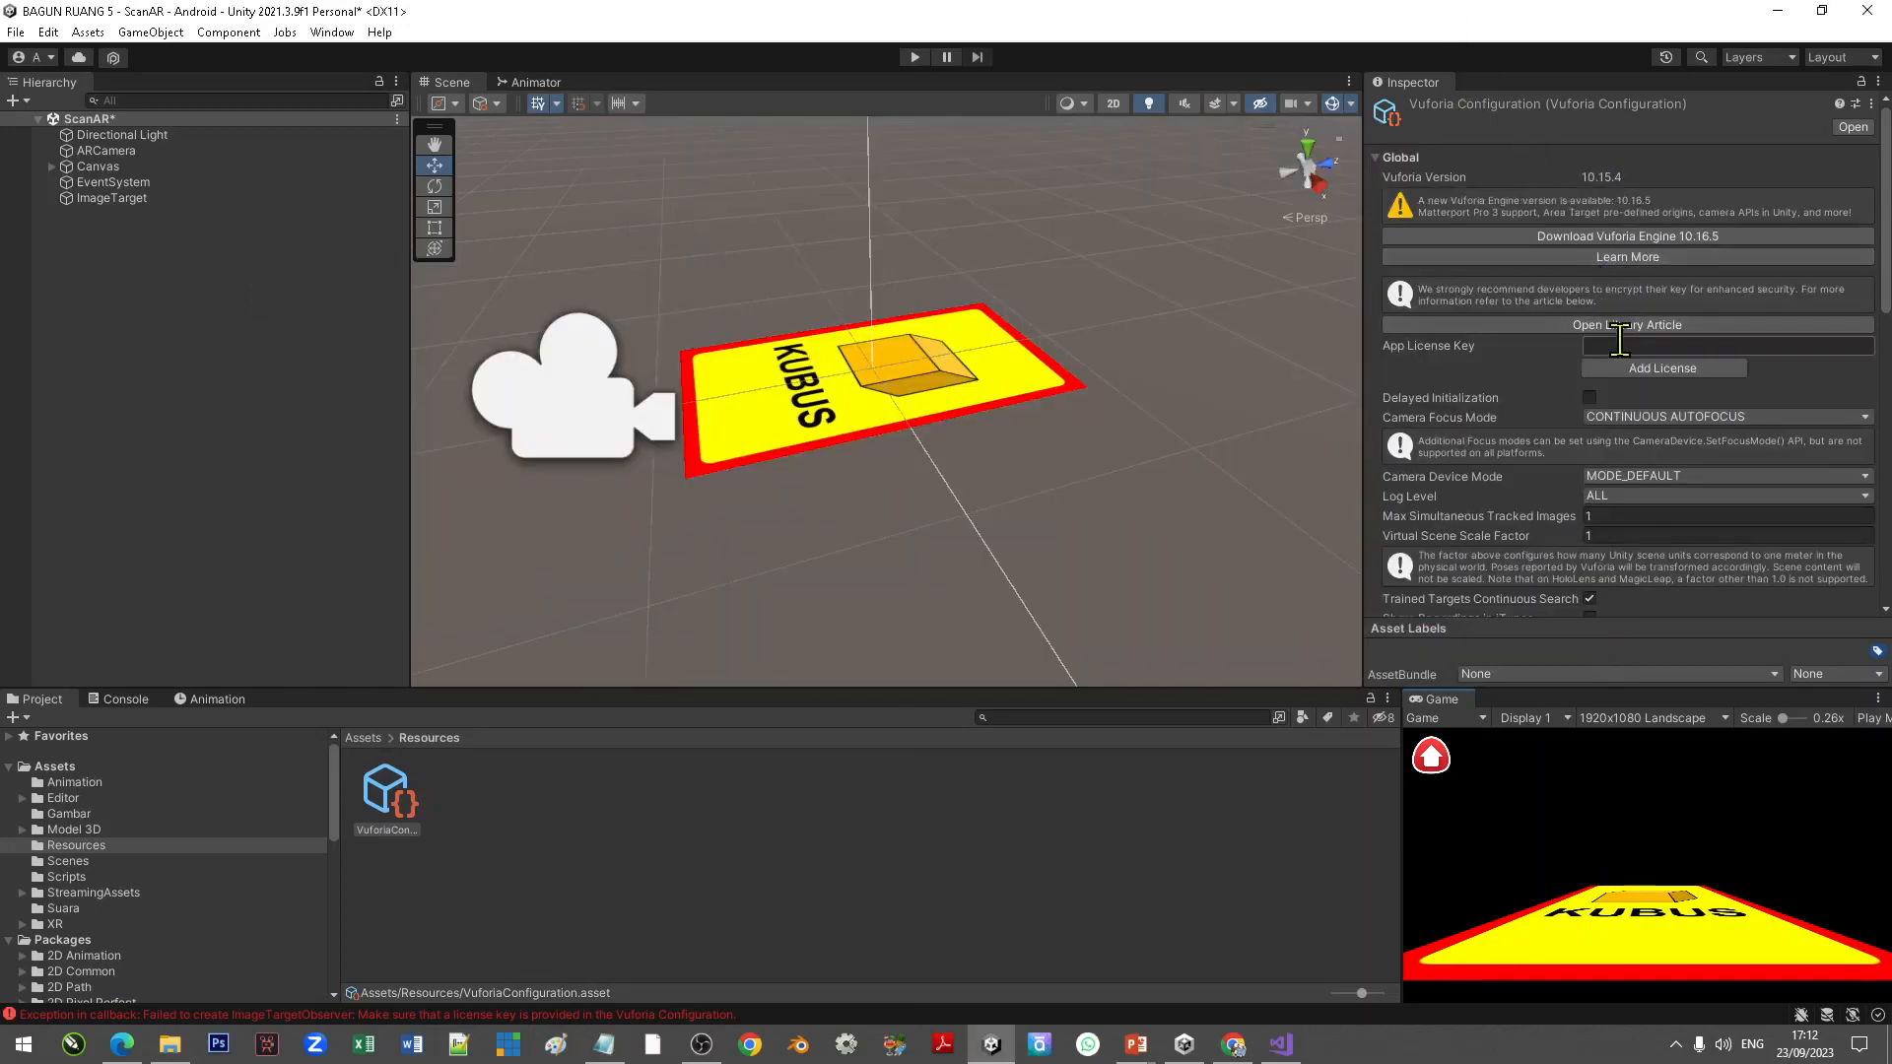
{"action": "right_click", "coordinate": [1619, 345]}
{"action": "left_click", "coordinate": [1660, 389]}
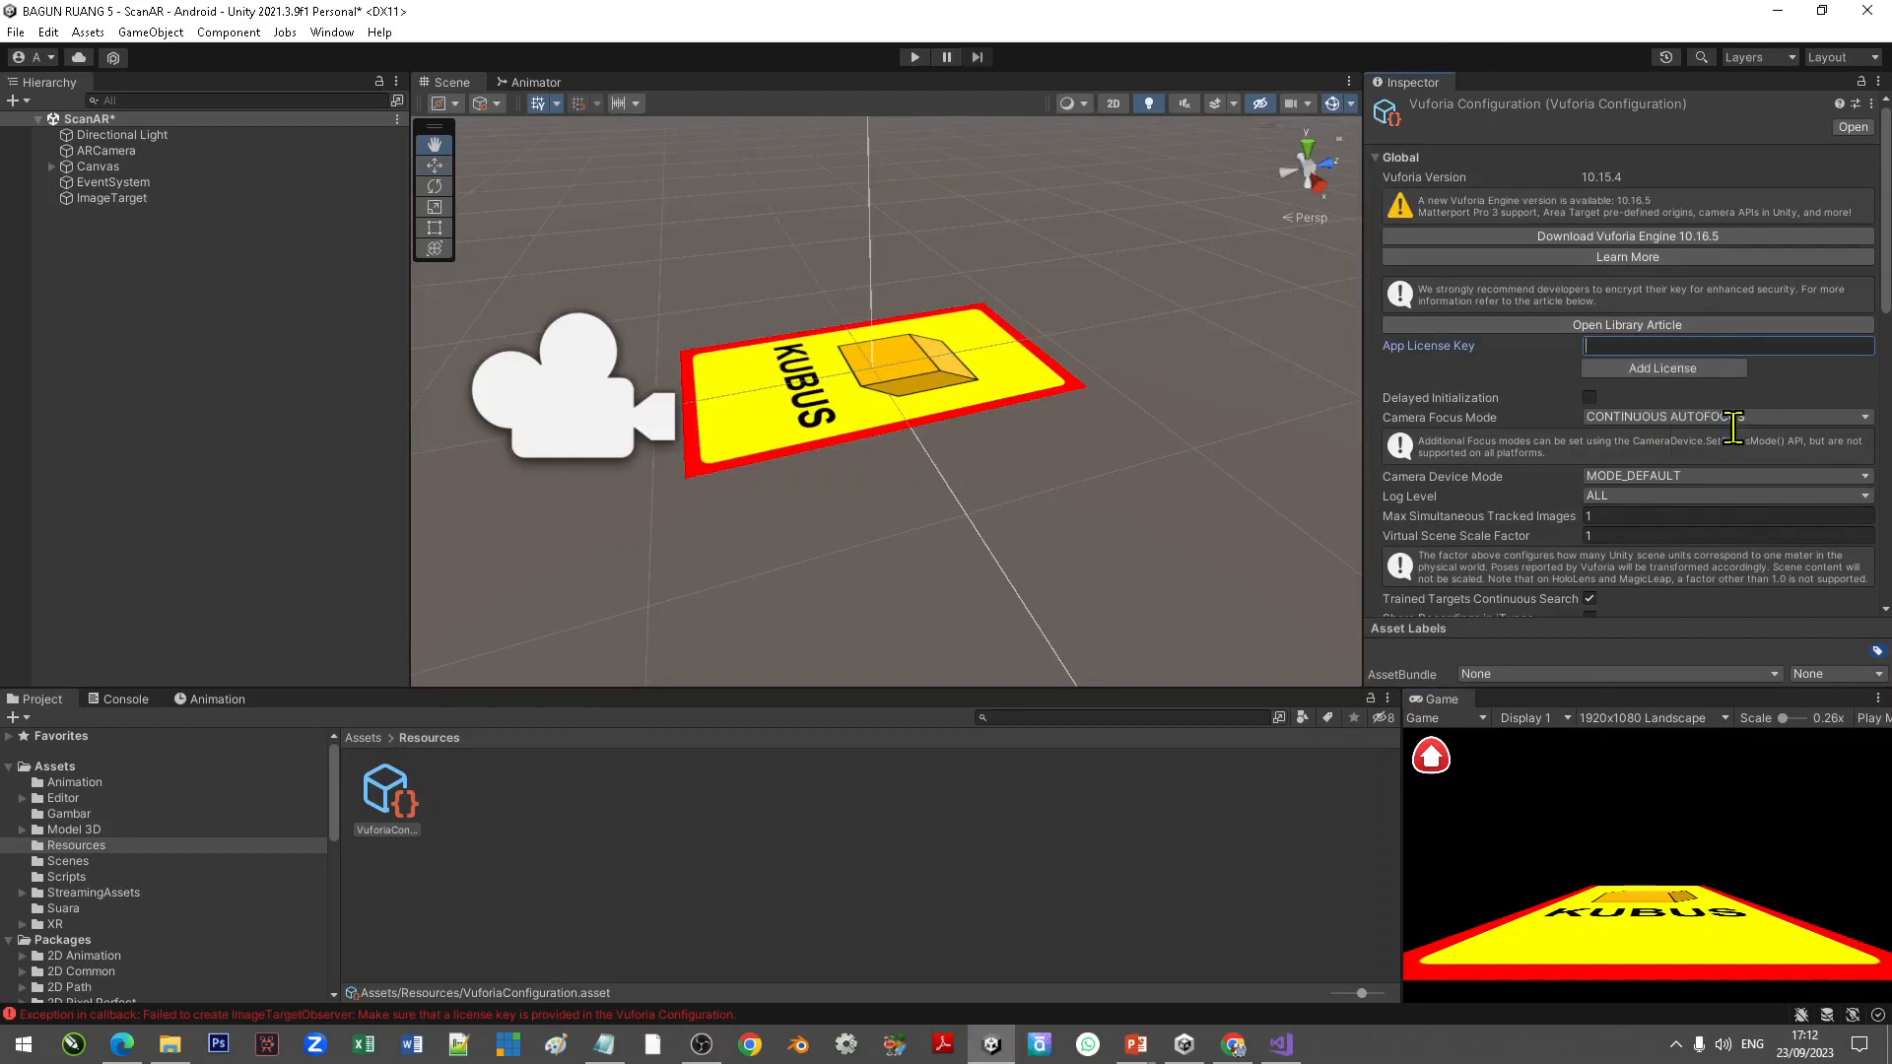
Step: Set the Play Mode camera device to Integrated Webcam in the Vuforia Configuration
{"action": "scroll", "coordinate": [1486, 387], "scroll_direction": "down", "scroll_amount": 4}
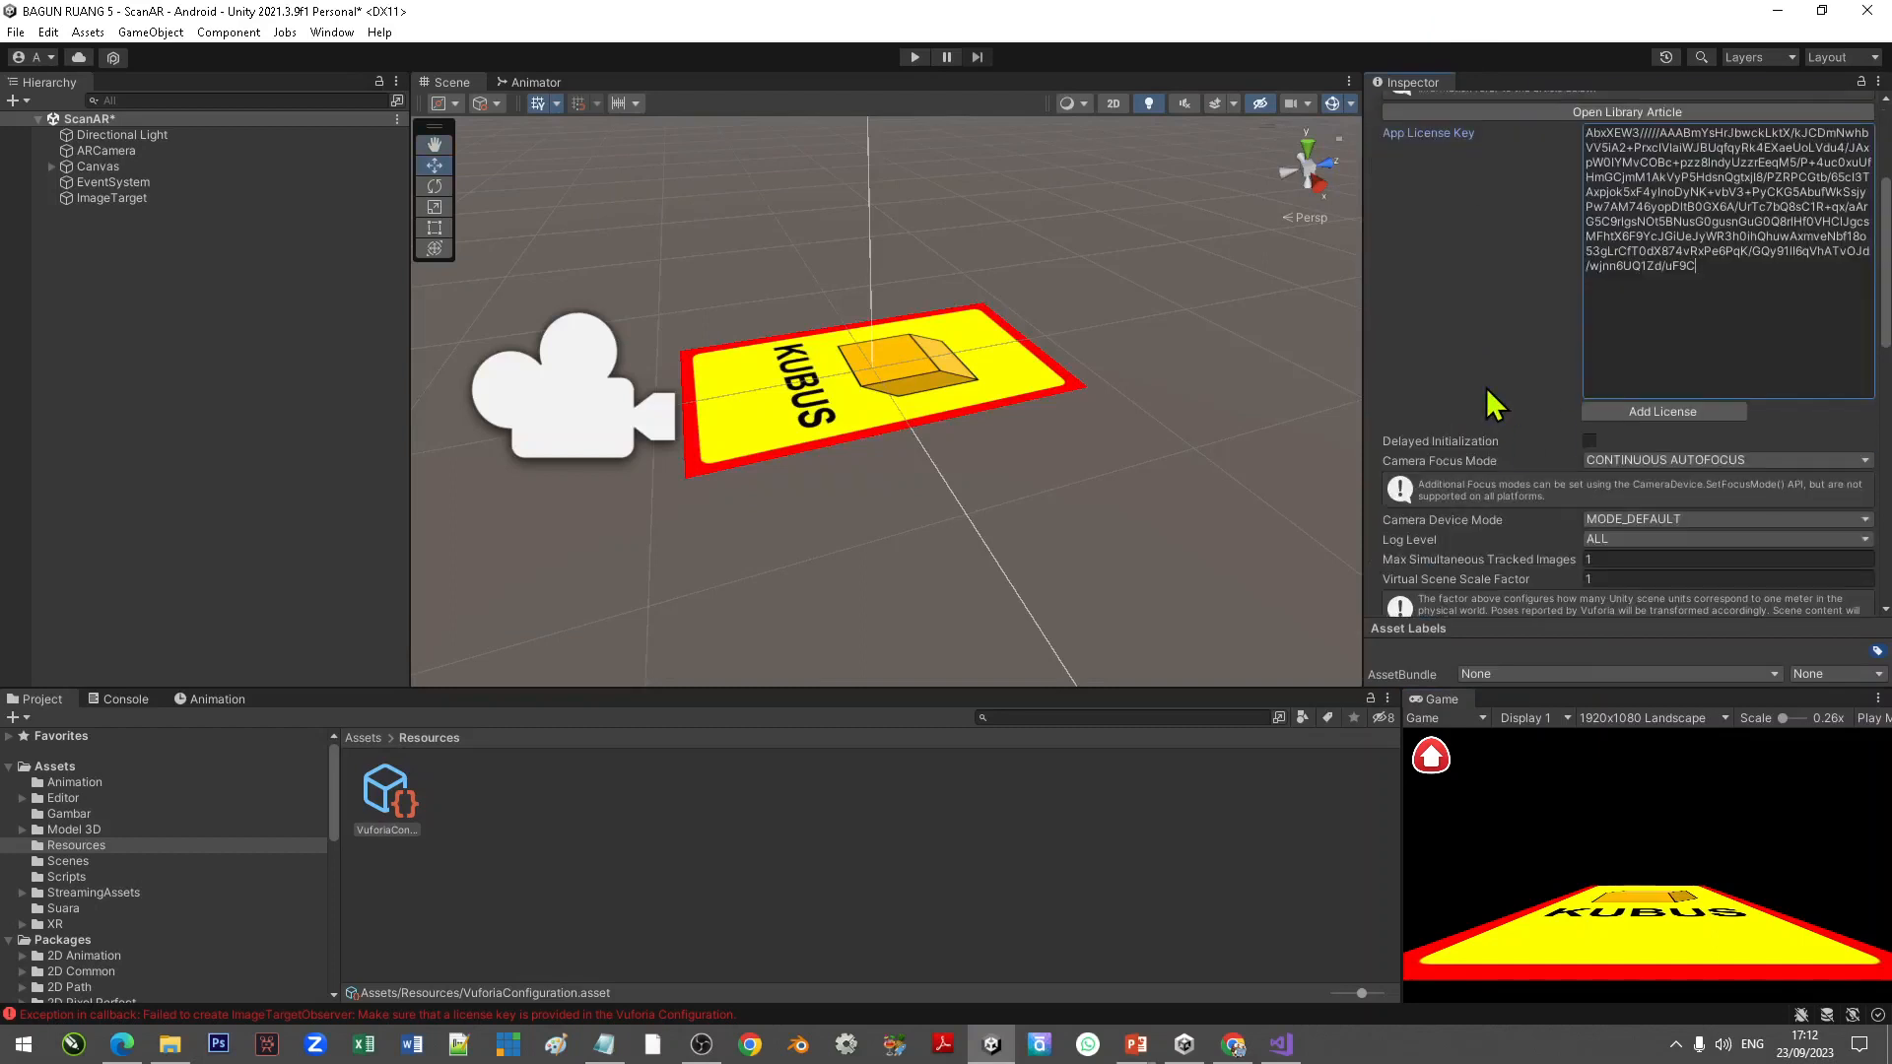
{"action": "scroll", "coordinate": [1486, 387], "scroll_direction": "down", "scroll_amount": 10}
{"action": "scroll", "coordinate": [1486, 387], "scroll_direction": "down", "scroll_amount": 5}
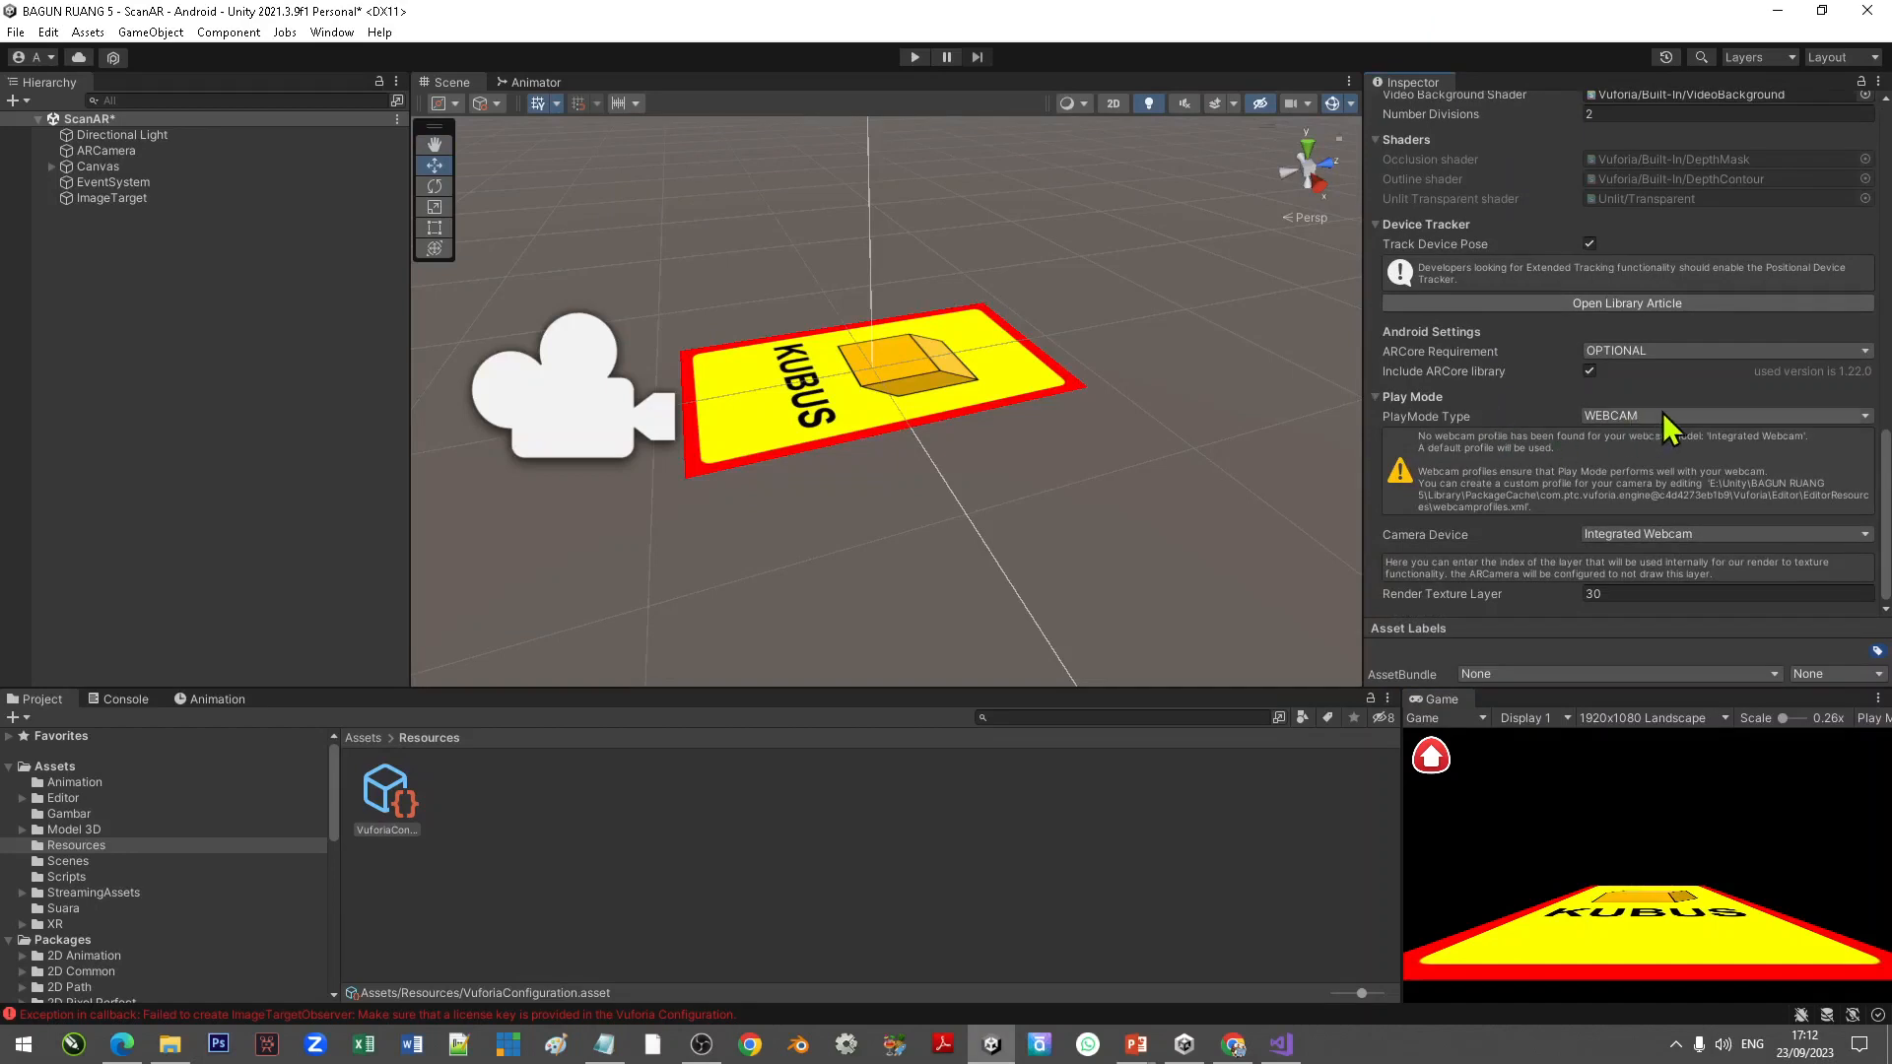
{"action": "left_click", "coordinate": [1656, 541]}
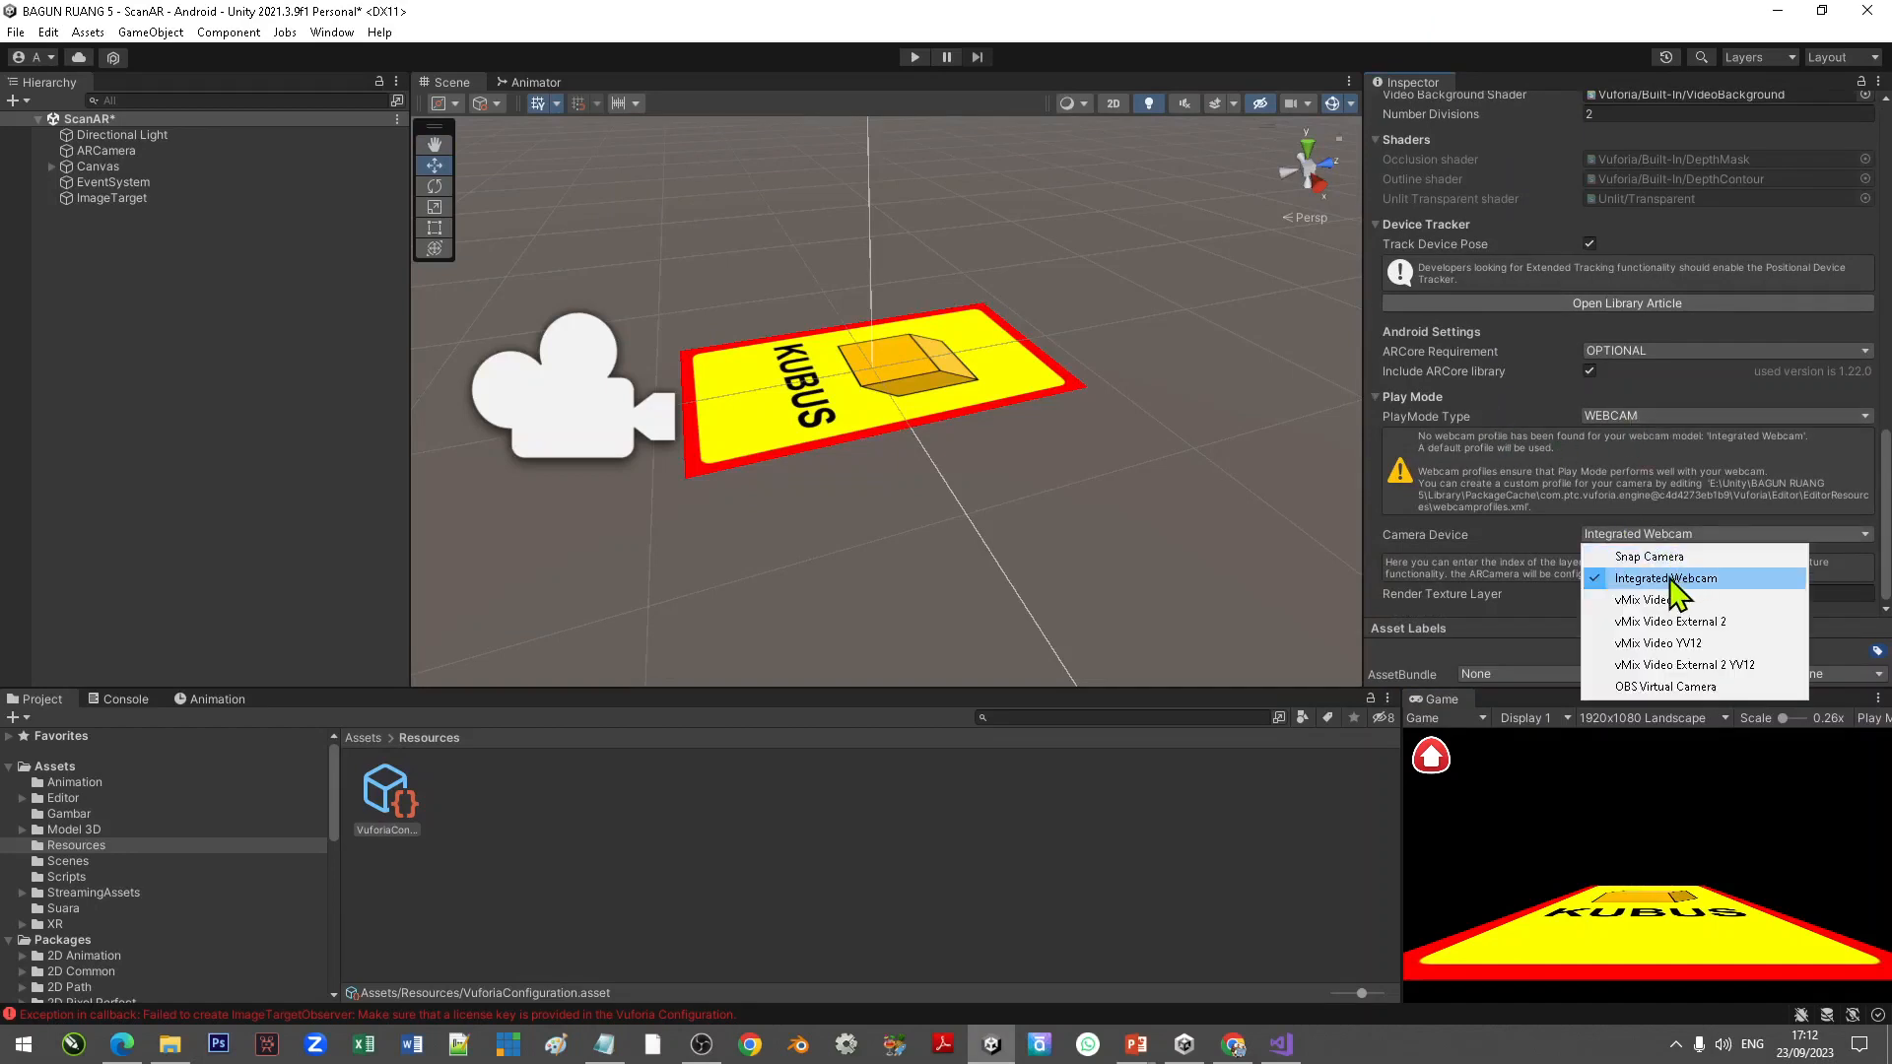
{"action": "left_click", "coordinate": [1671, 582]}
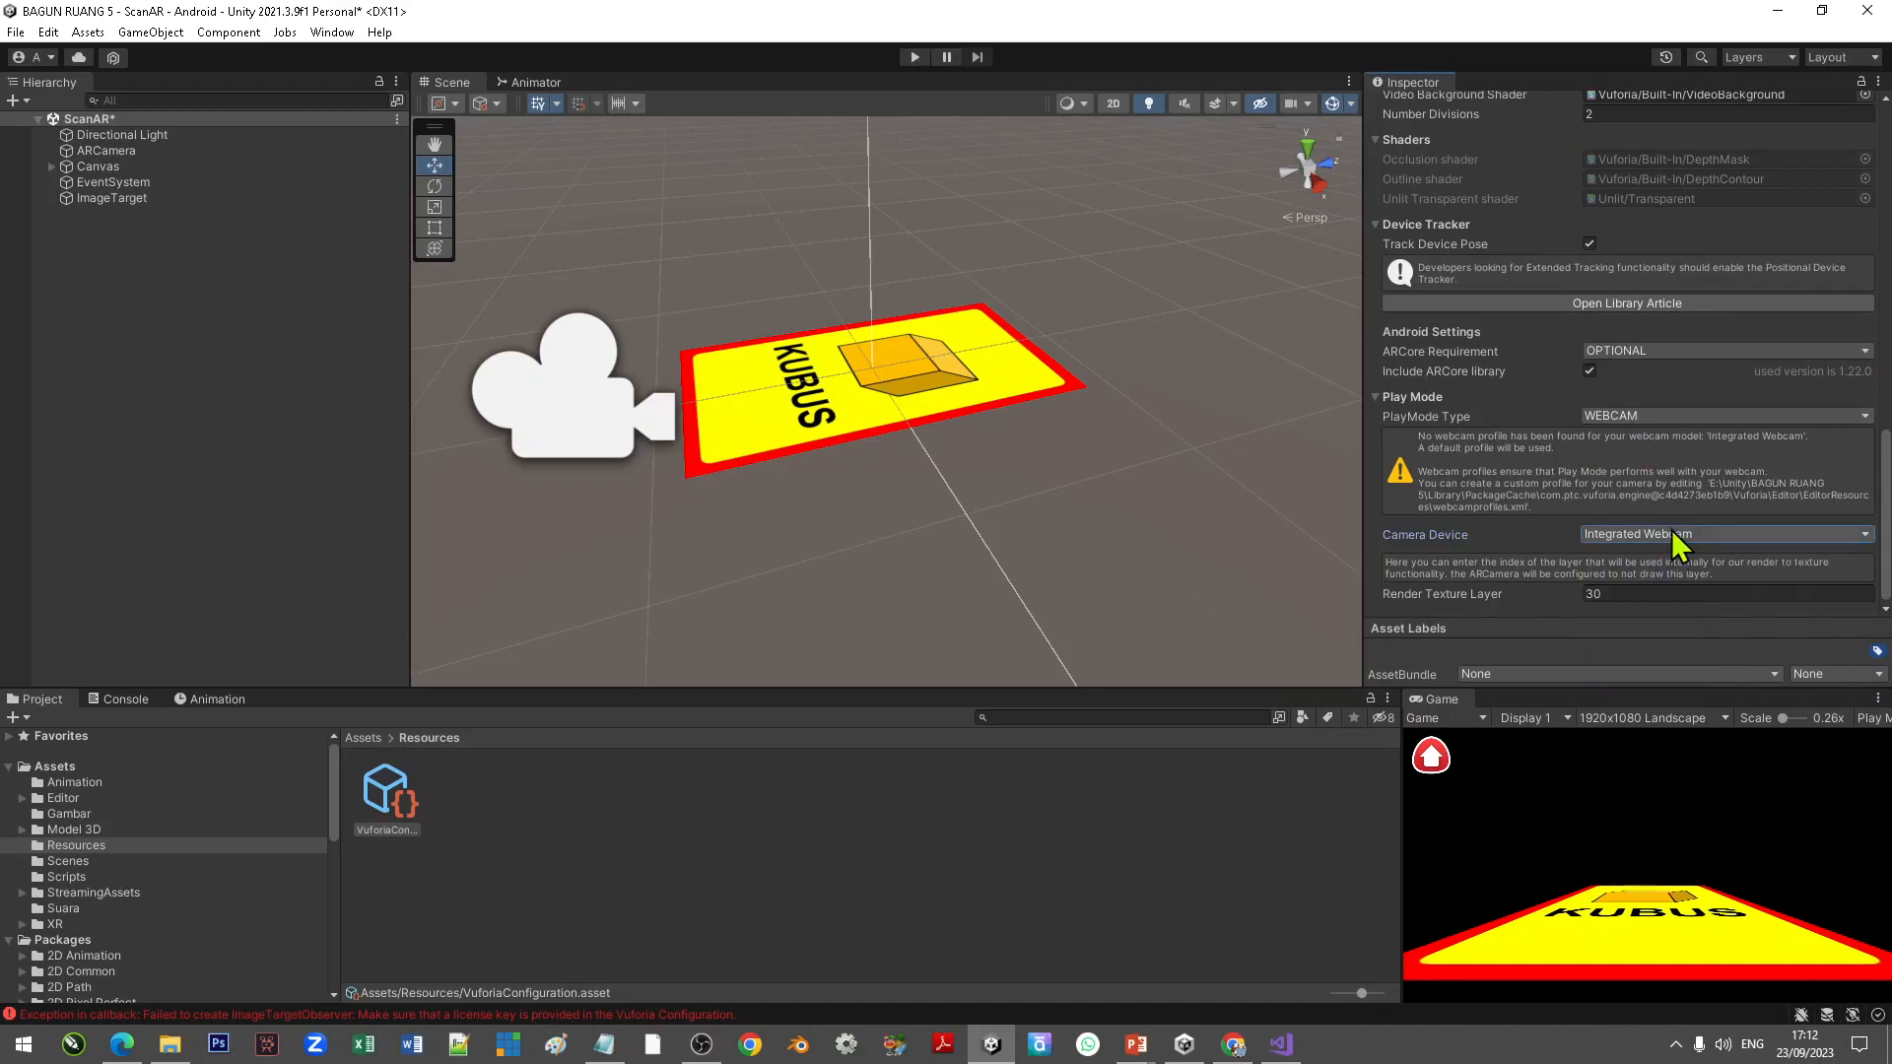
Step: Add a 3D Cube as a child of the ImageTarget
{"action": "left_click", "coordinate": [117, 197]}
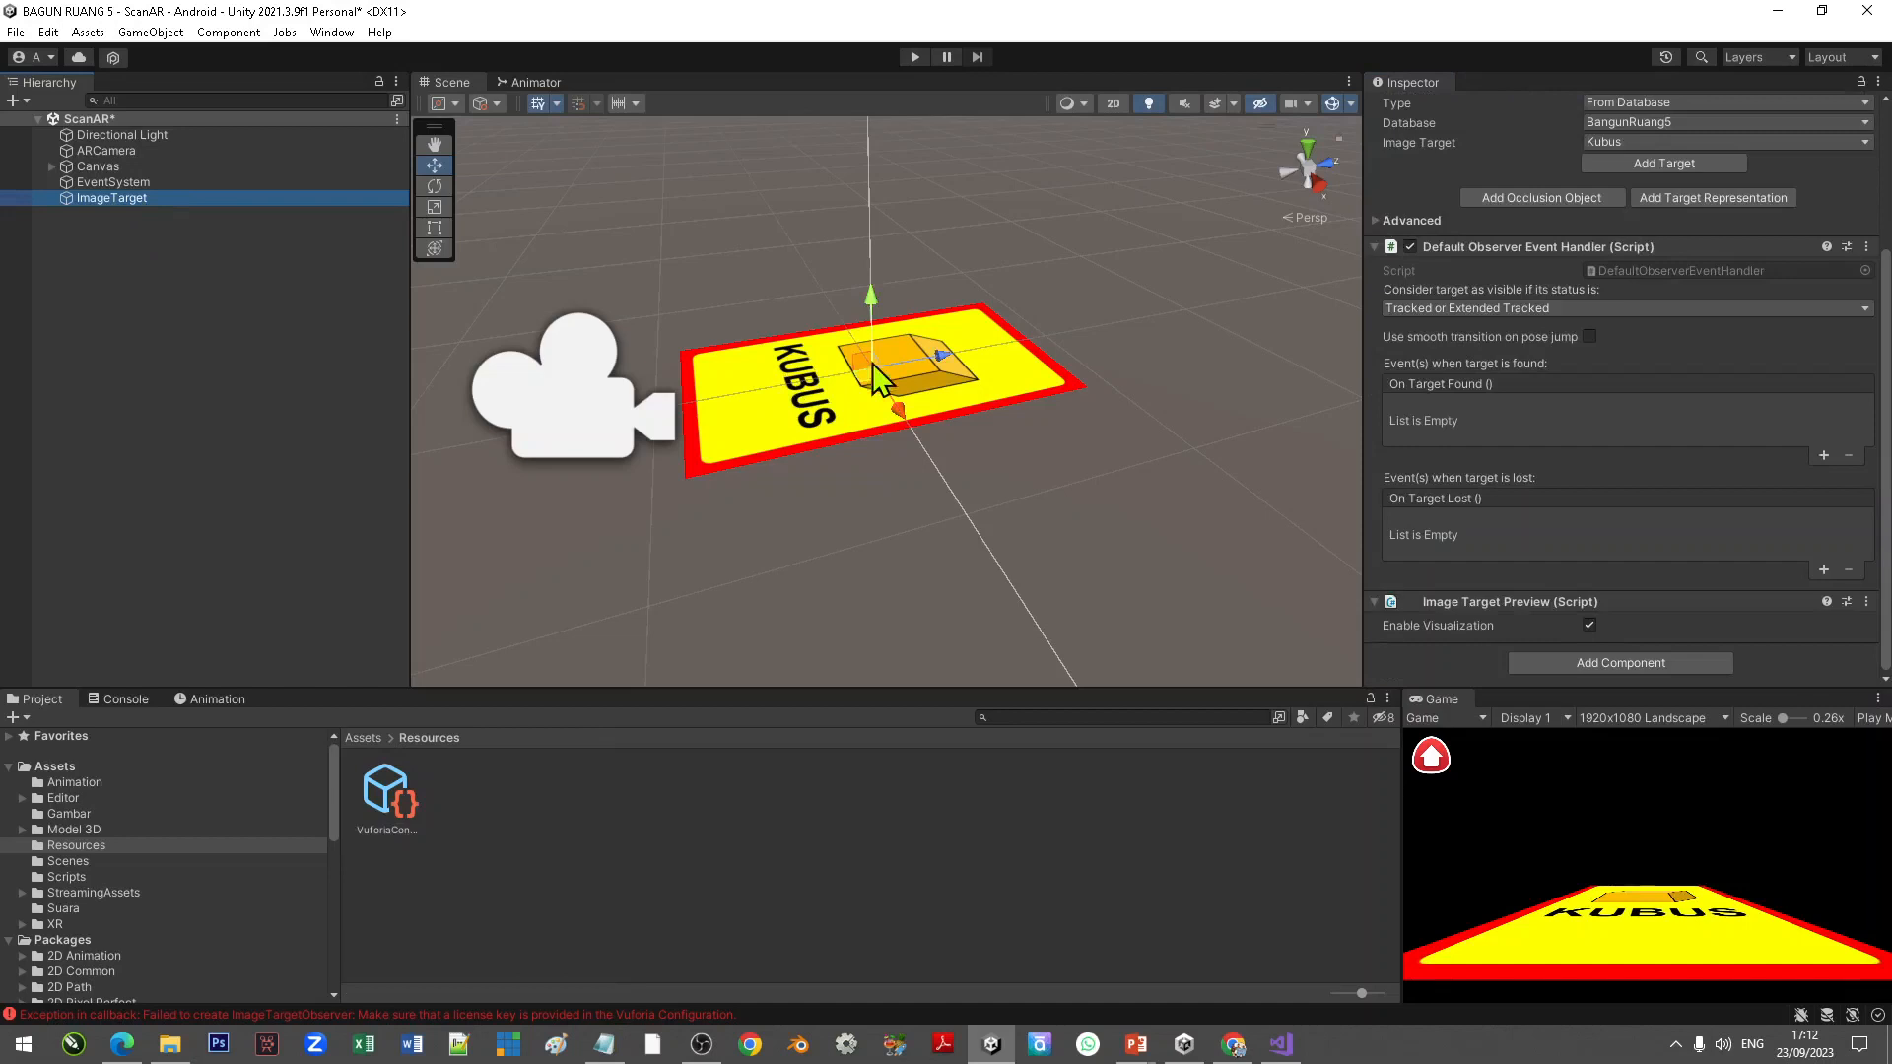
{"action": "right_click", "coordinate": [144, 212]}
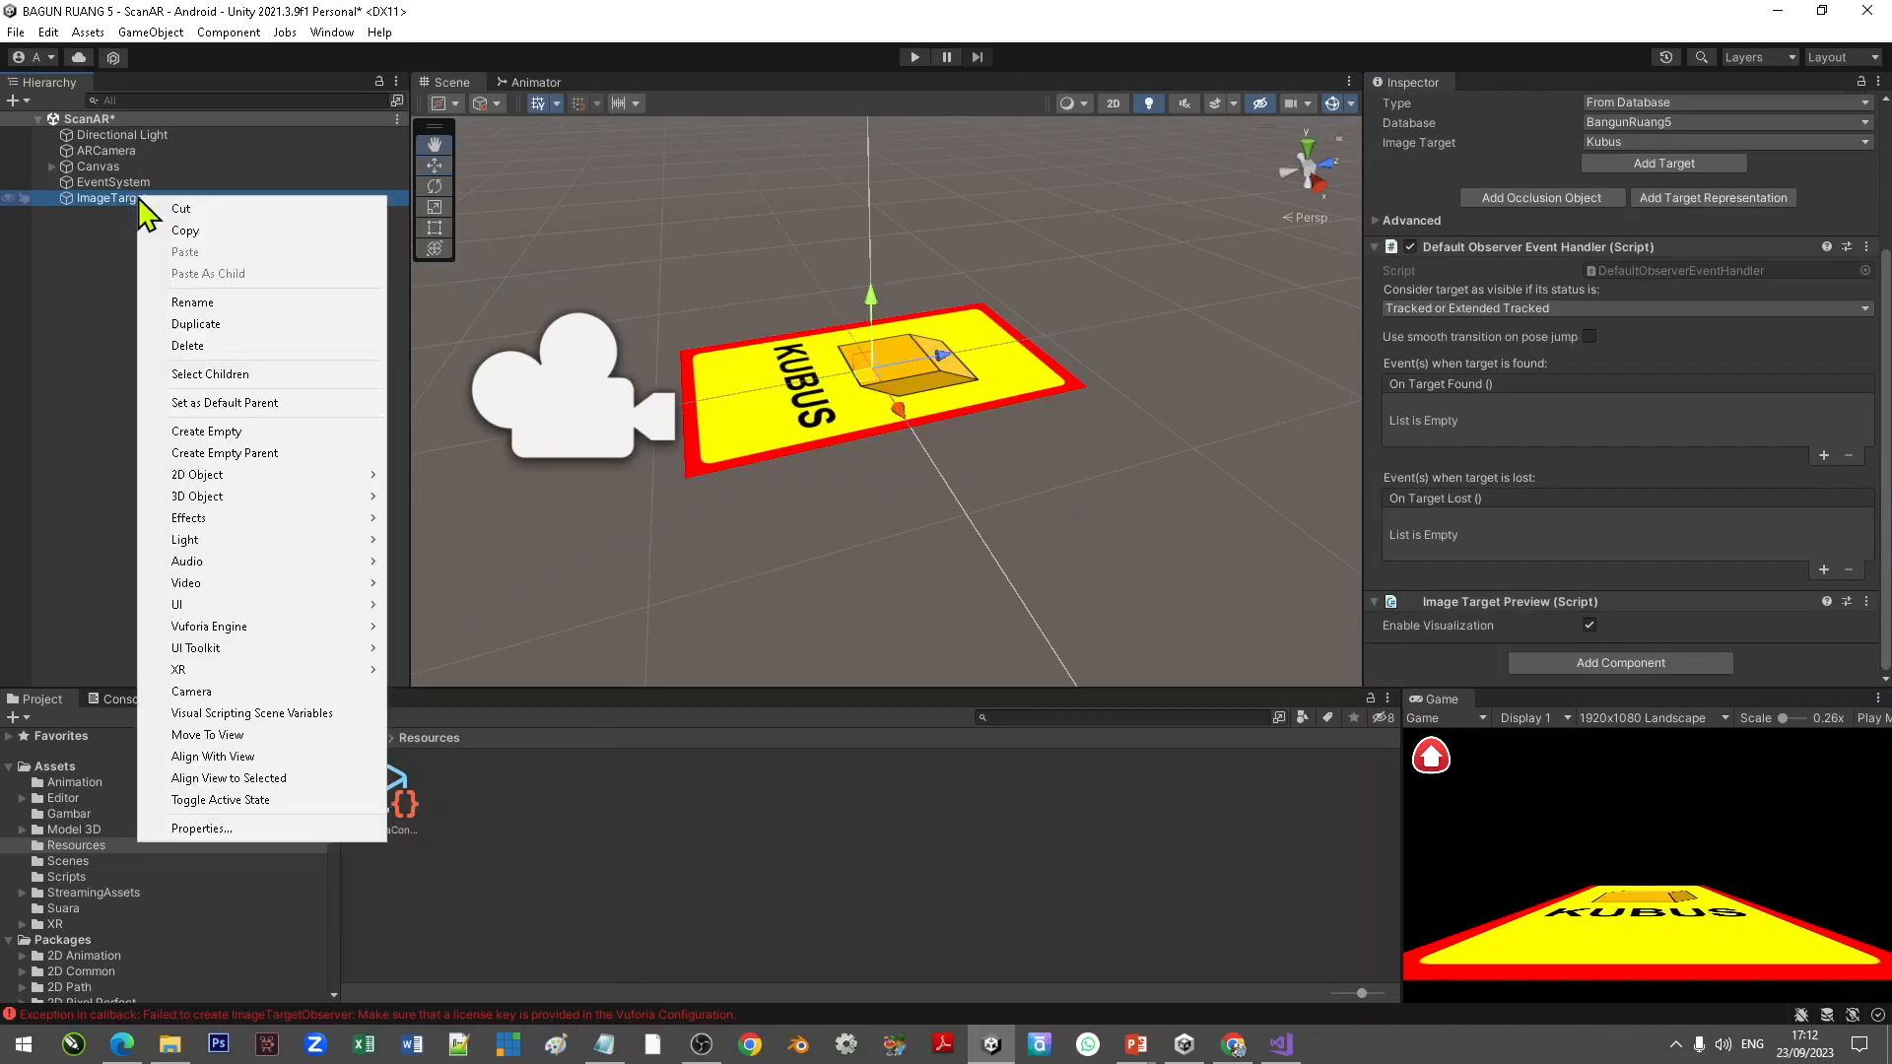
{"action": "mouse_move", "coordinate": [295, 496]}
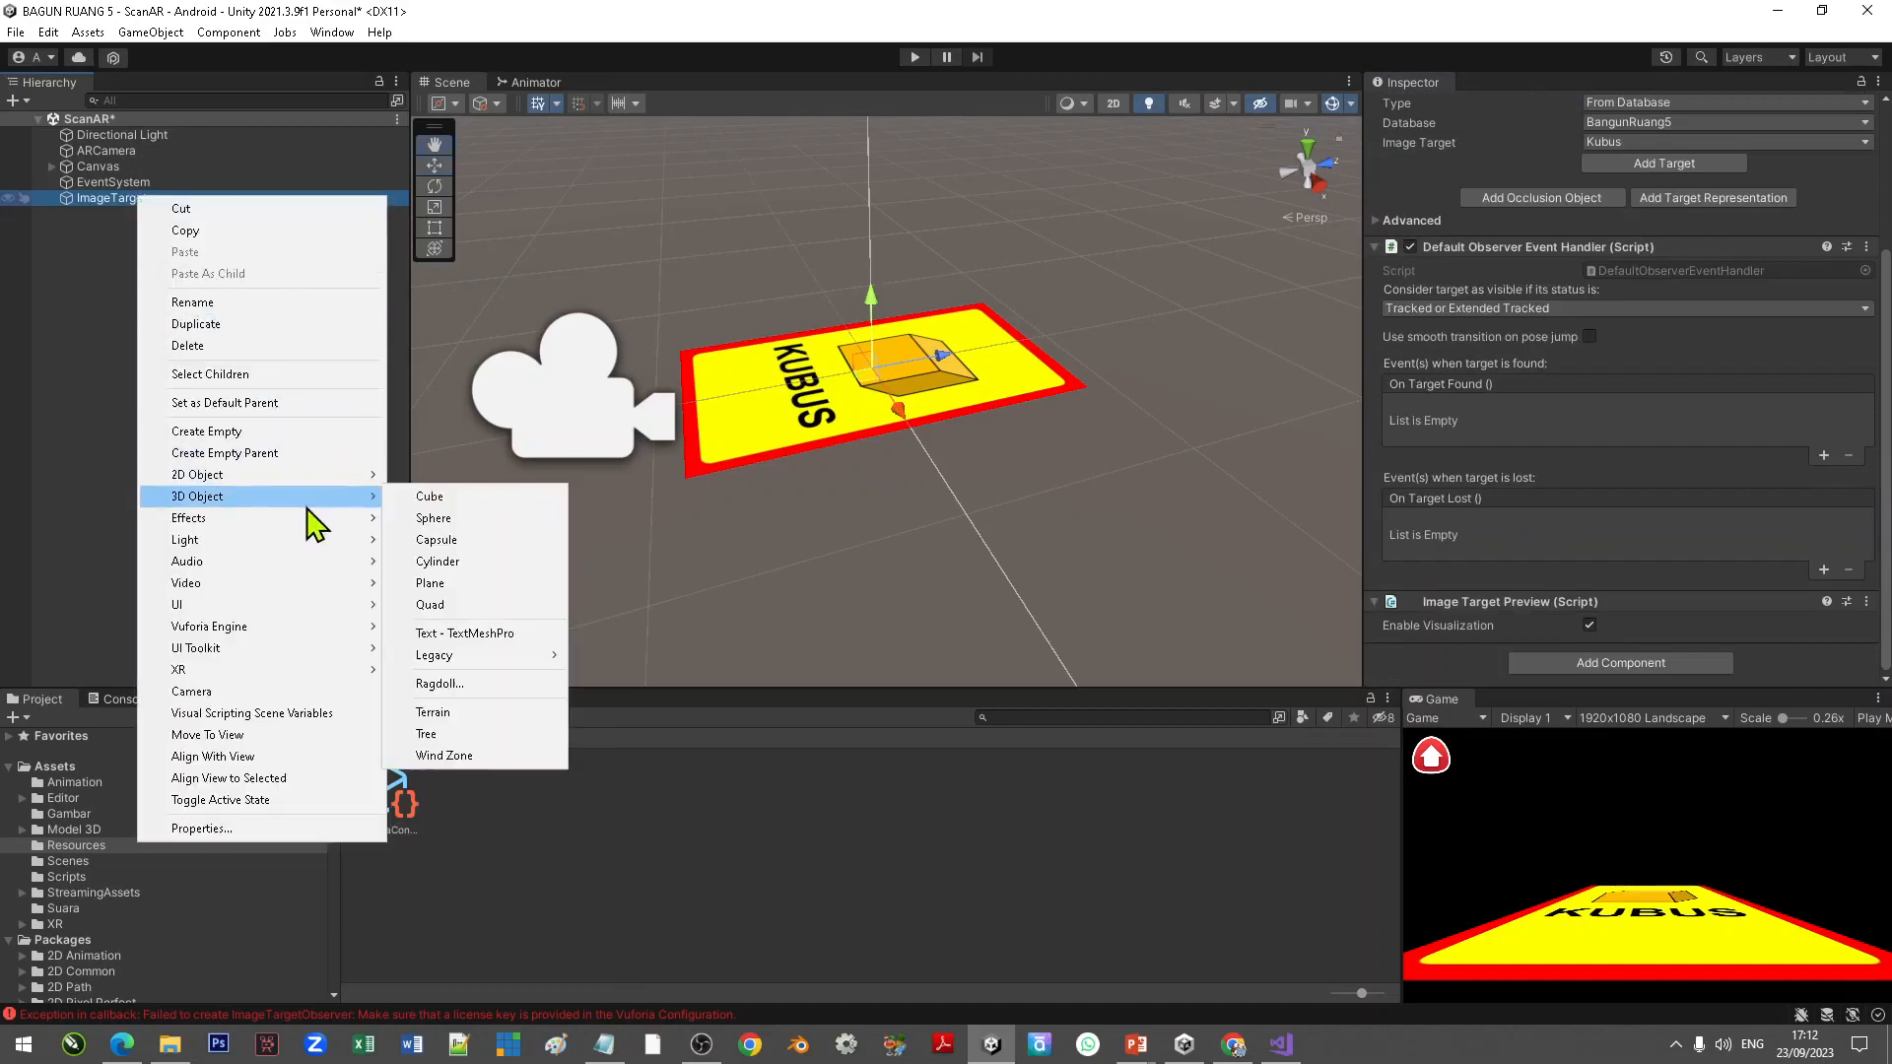
{"action": "left_click", "coordinate": [449, 502]}
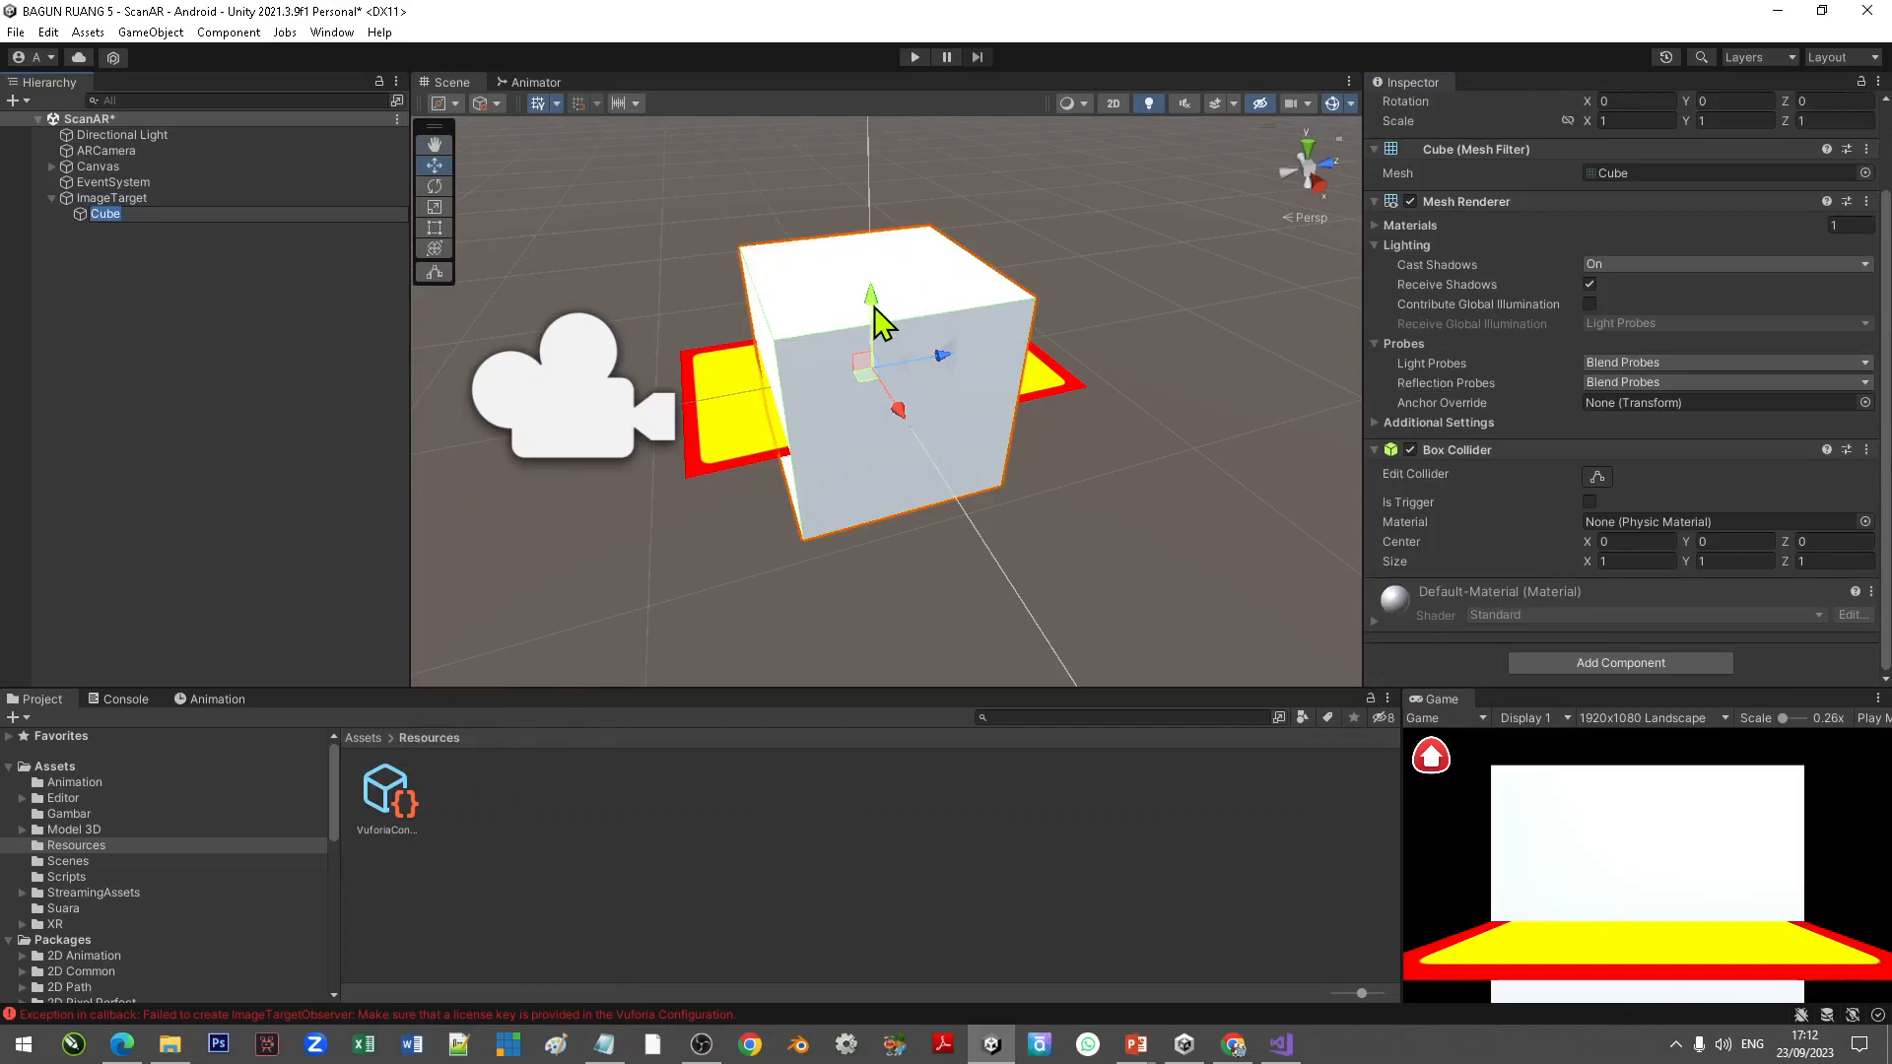
Step: Raise the cube upward so it sits on top of the Kubus image target
{"action": "left_click_drag", "start_coordinate": [874, 309], "coordinate": [873, 182]}
{"action": "scroll", "coordinate": [741, 402], "scroll_direction": "down", "scroll_amount": 2}
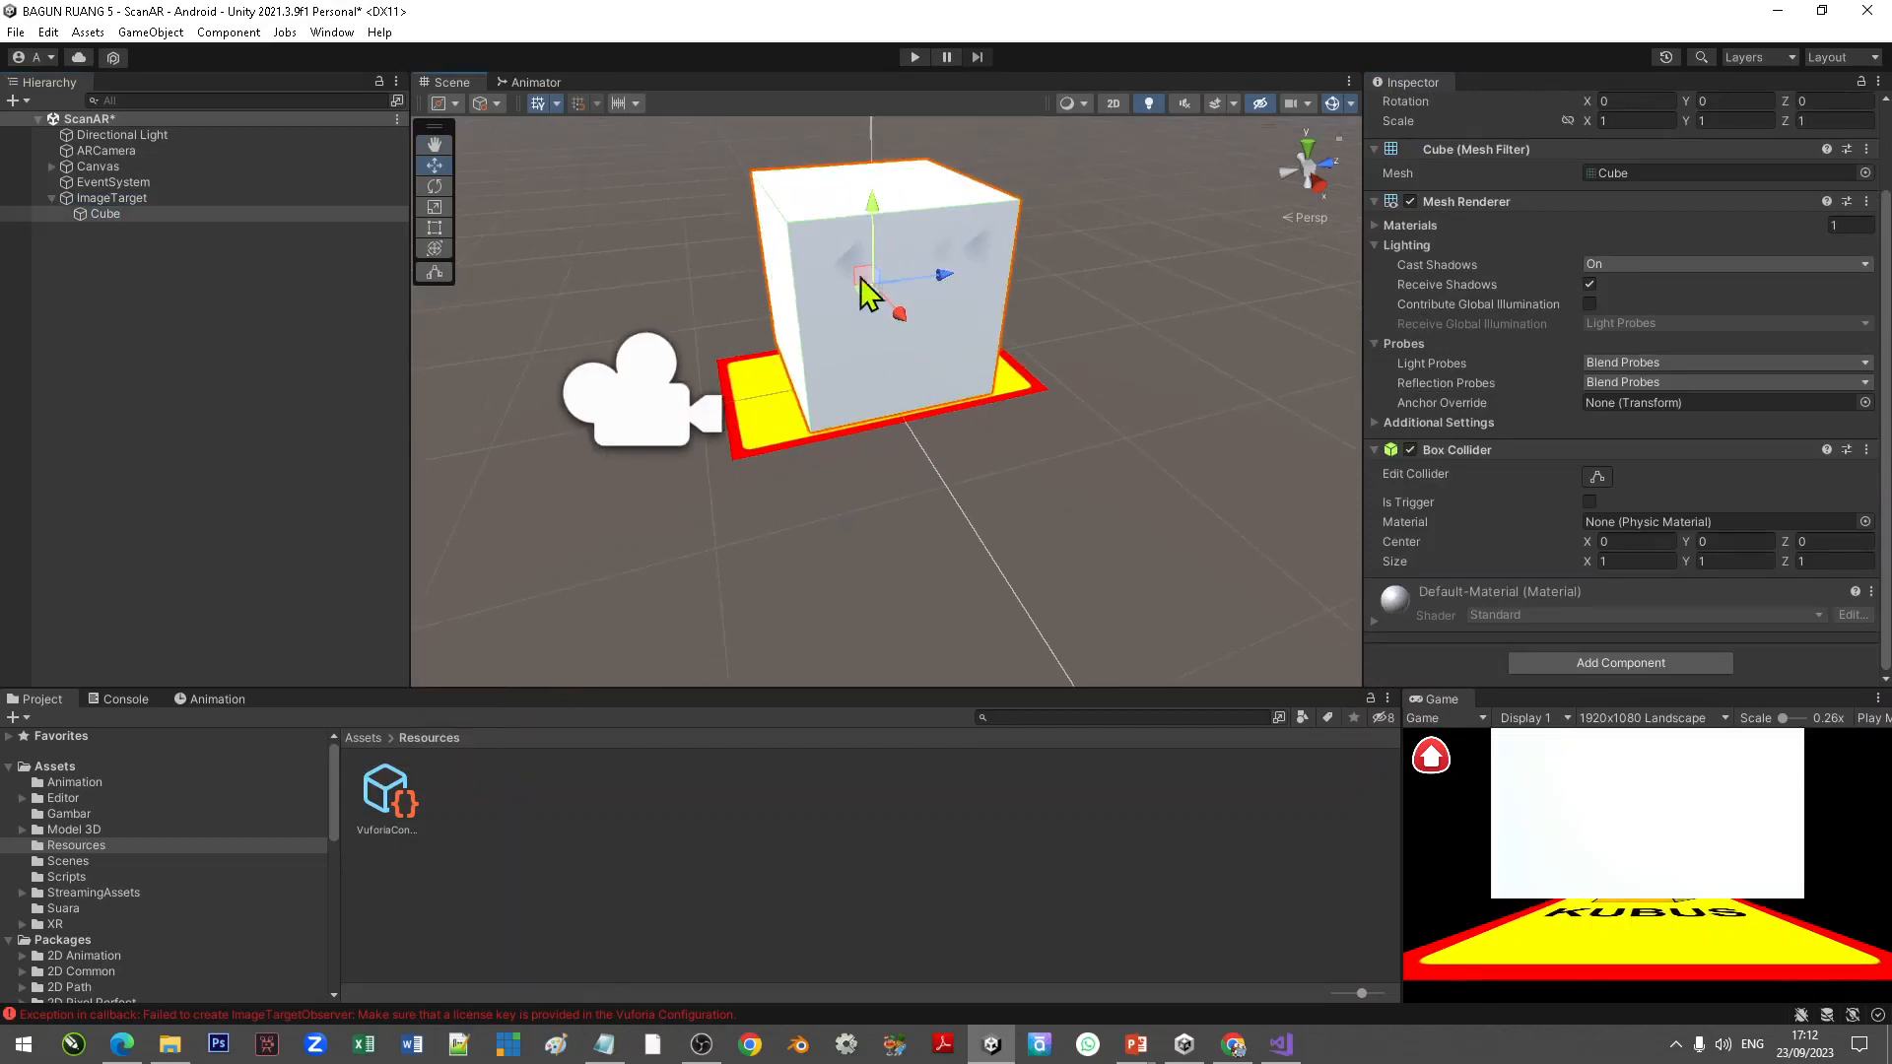
{"action": "right_click_drag", "start_coordinate": [749, 487], "coordinate": [874, 486]}
{"action": "middle_click_drag", "start_coordinate": [874, 486], "coordinate": [963, 515]}
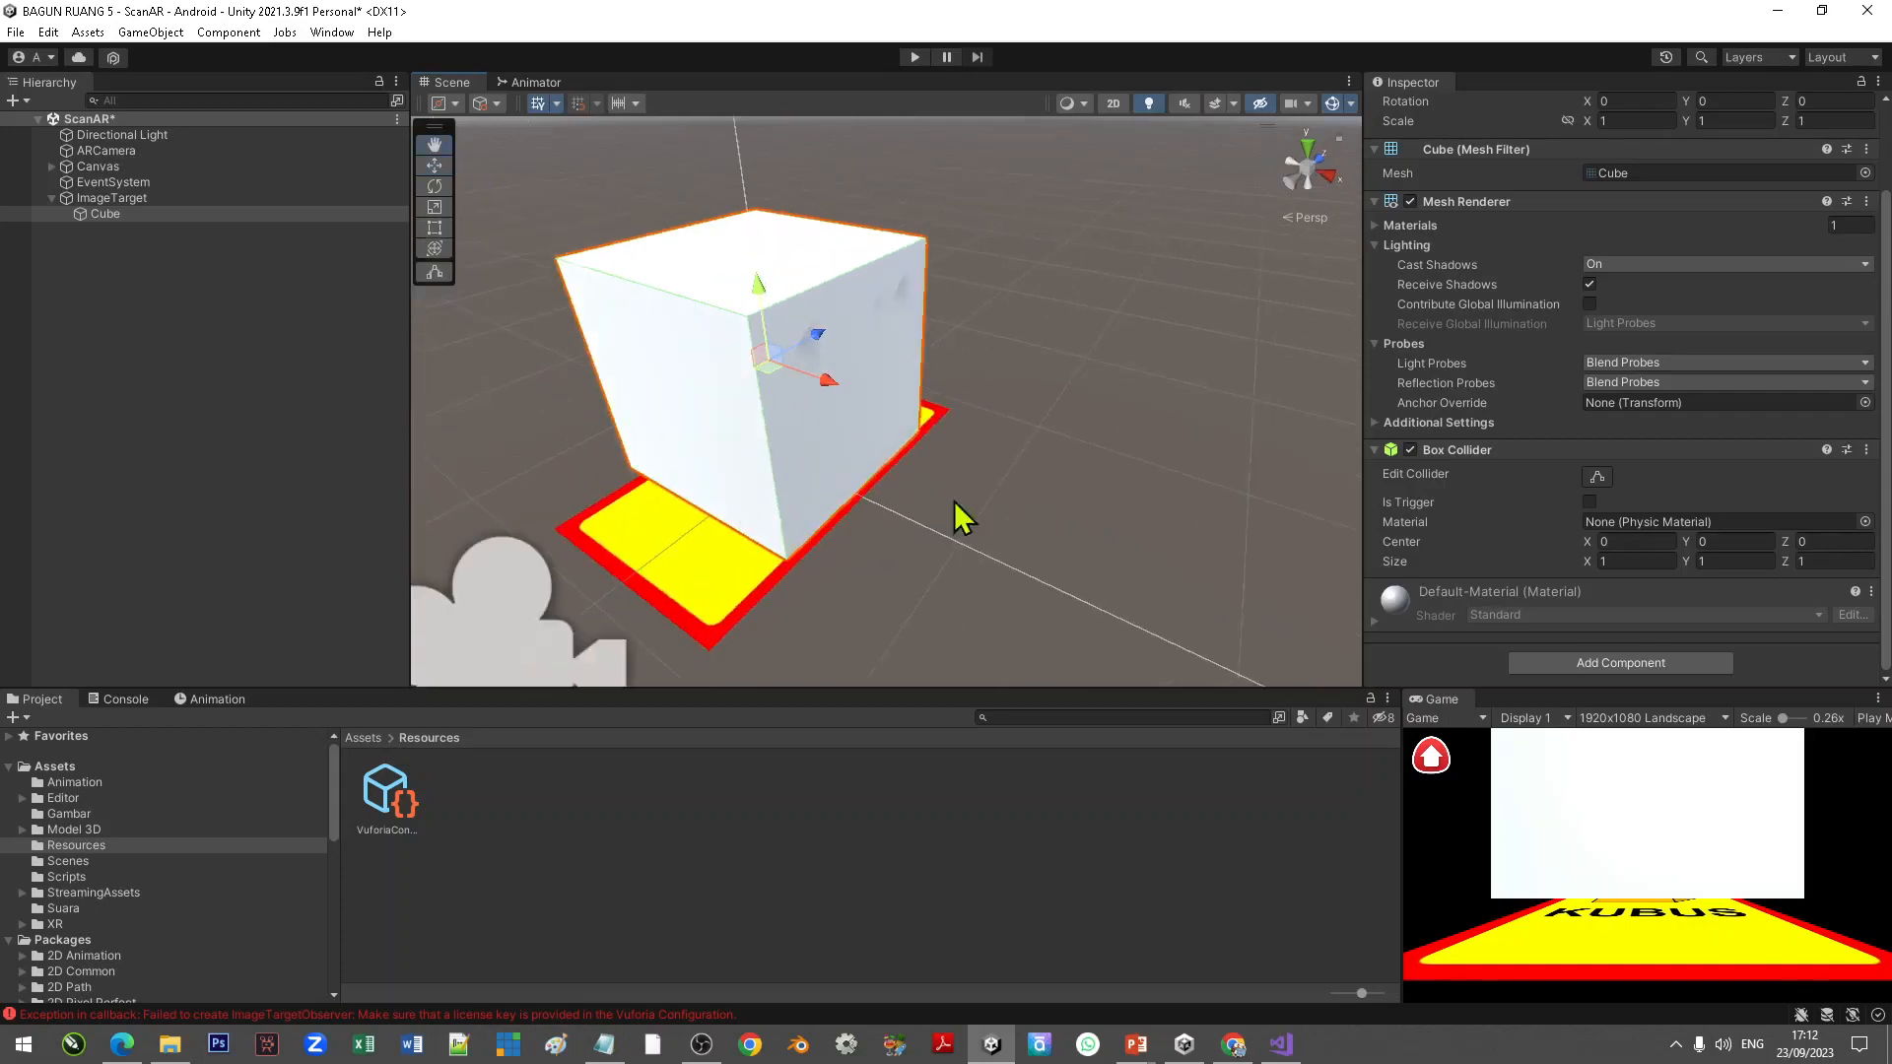
{"action": "left_click_drag", "start_coordinate": [763, 292], "coordinate": [767, 297]}
{"action": "left_click", "coordinate": [1010, 382]}
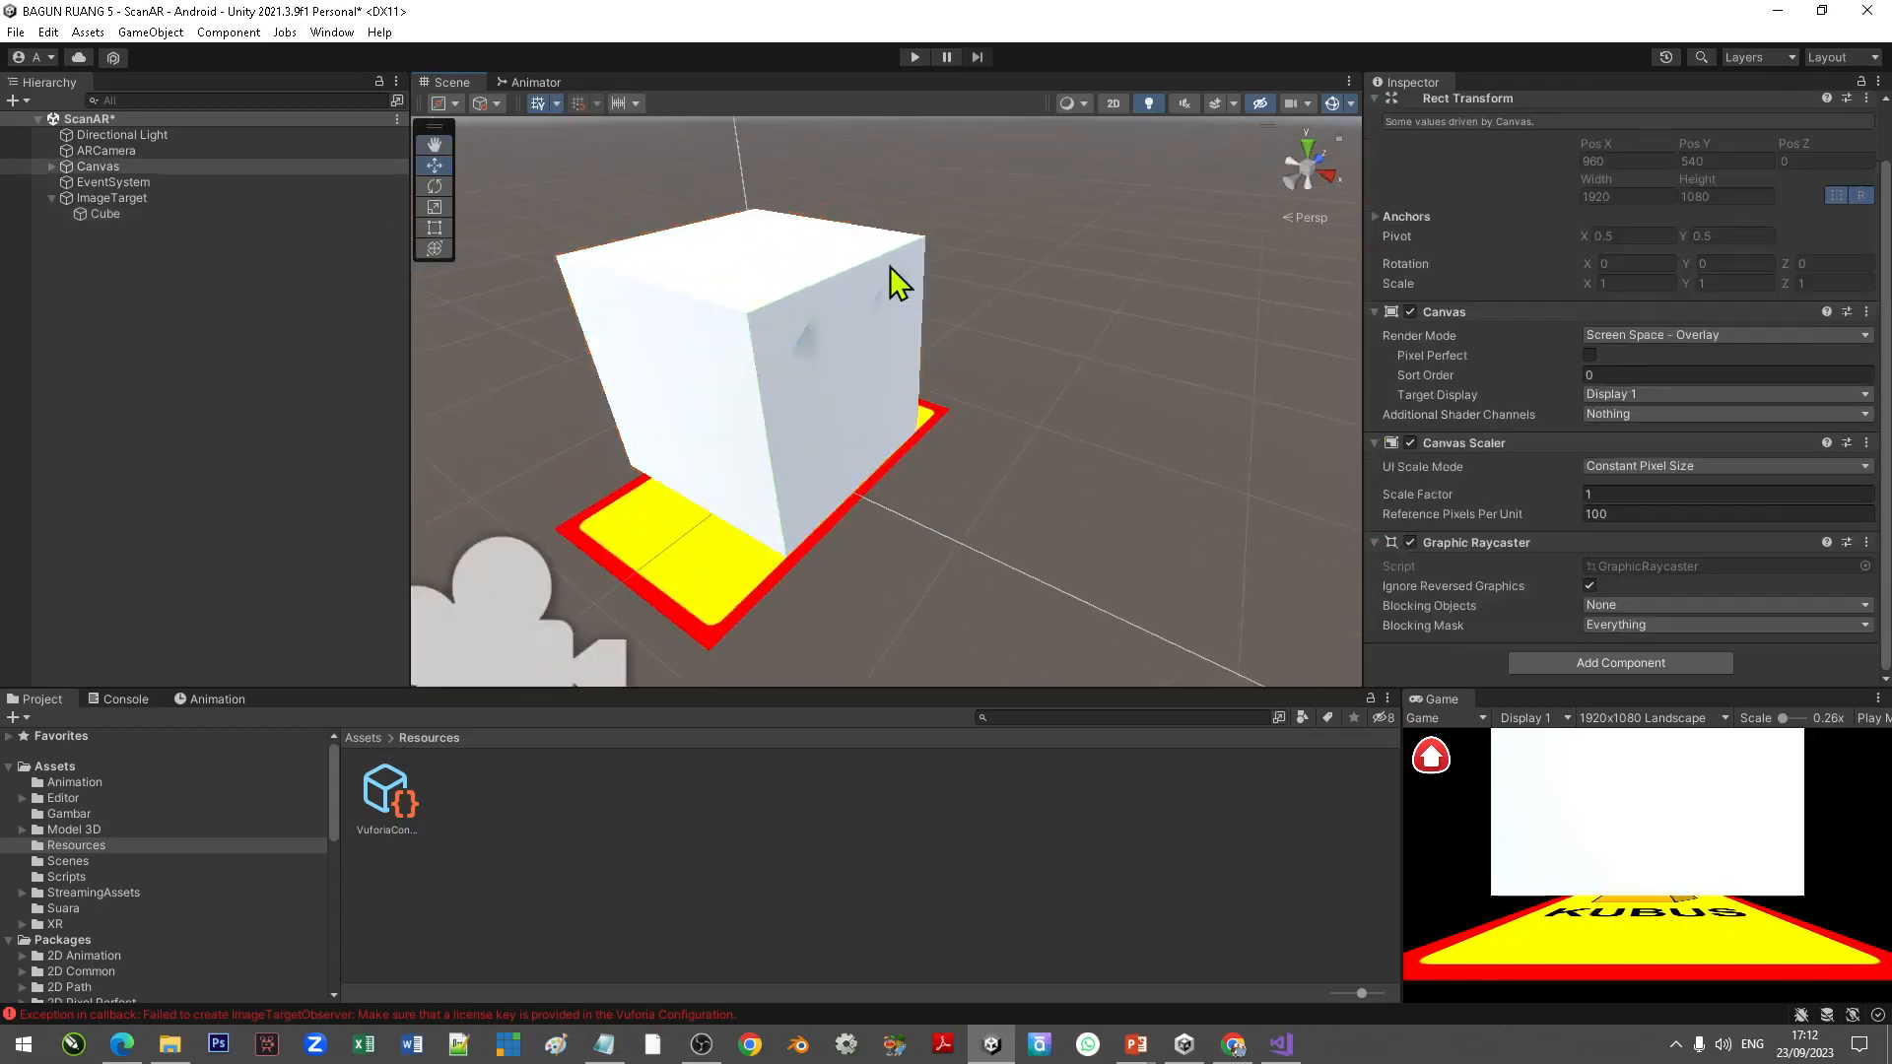
Step: Run the scene in play mode to test webcam tracking of the image target
{"action": "left_click", "coordinate": [915, 57]}
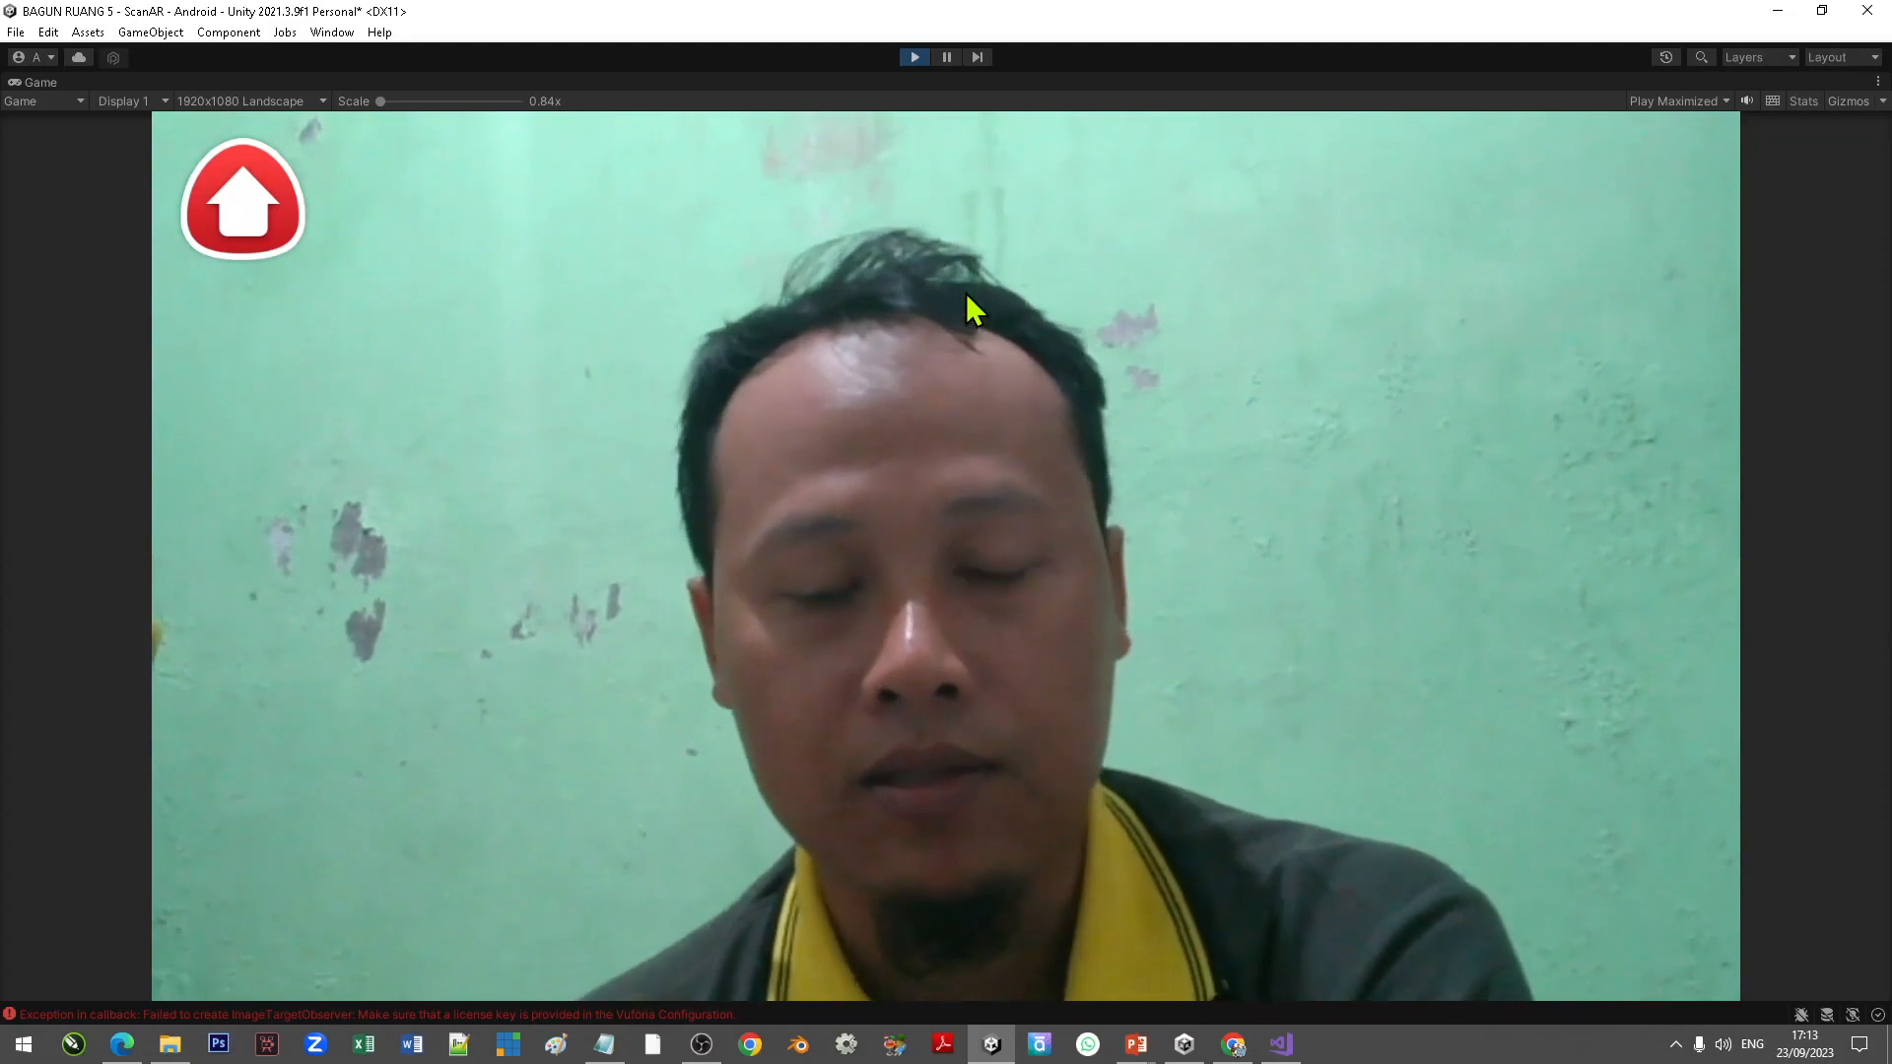
{"action": "left_click", "coordinate": [915, 57]}
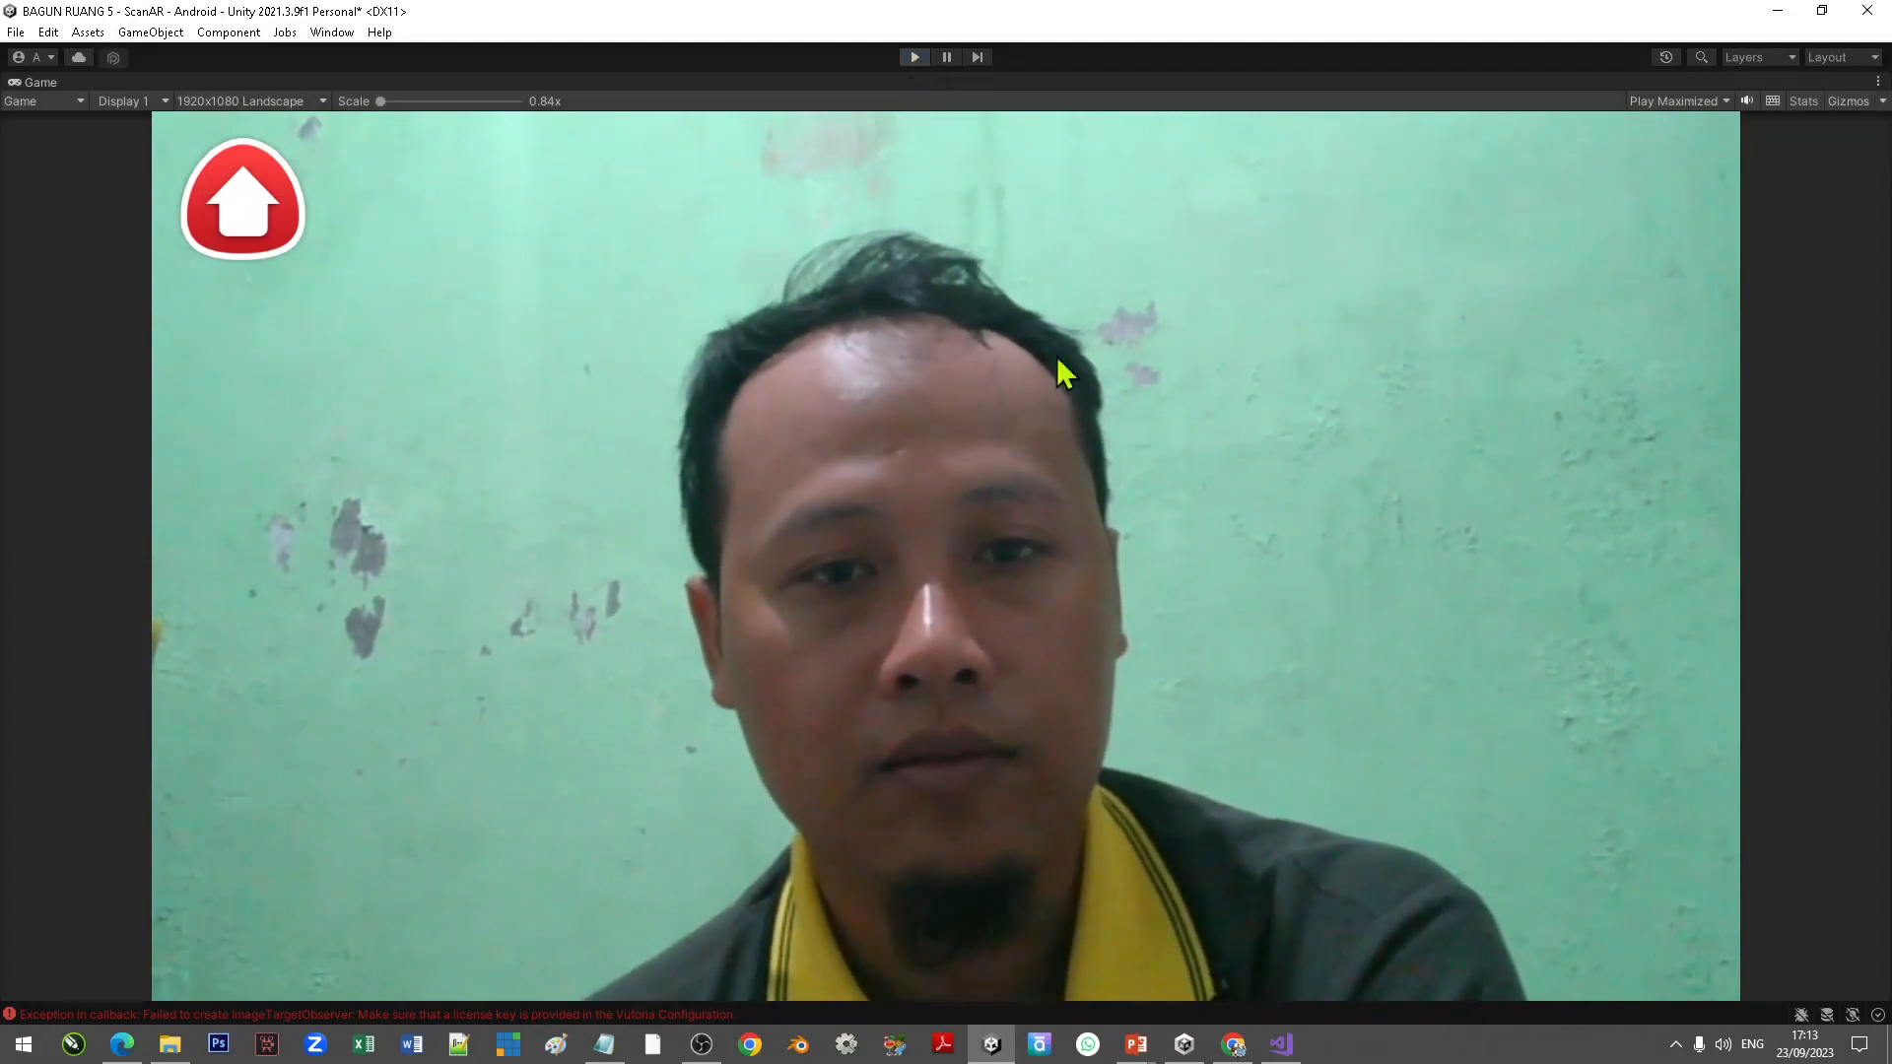
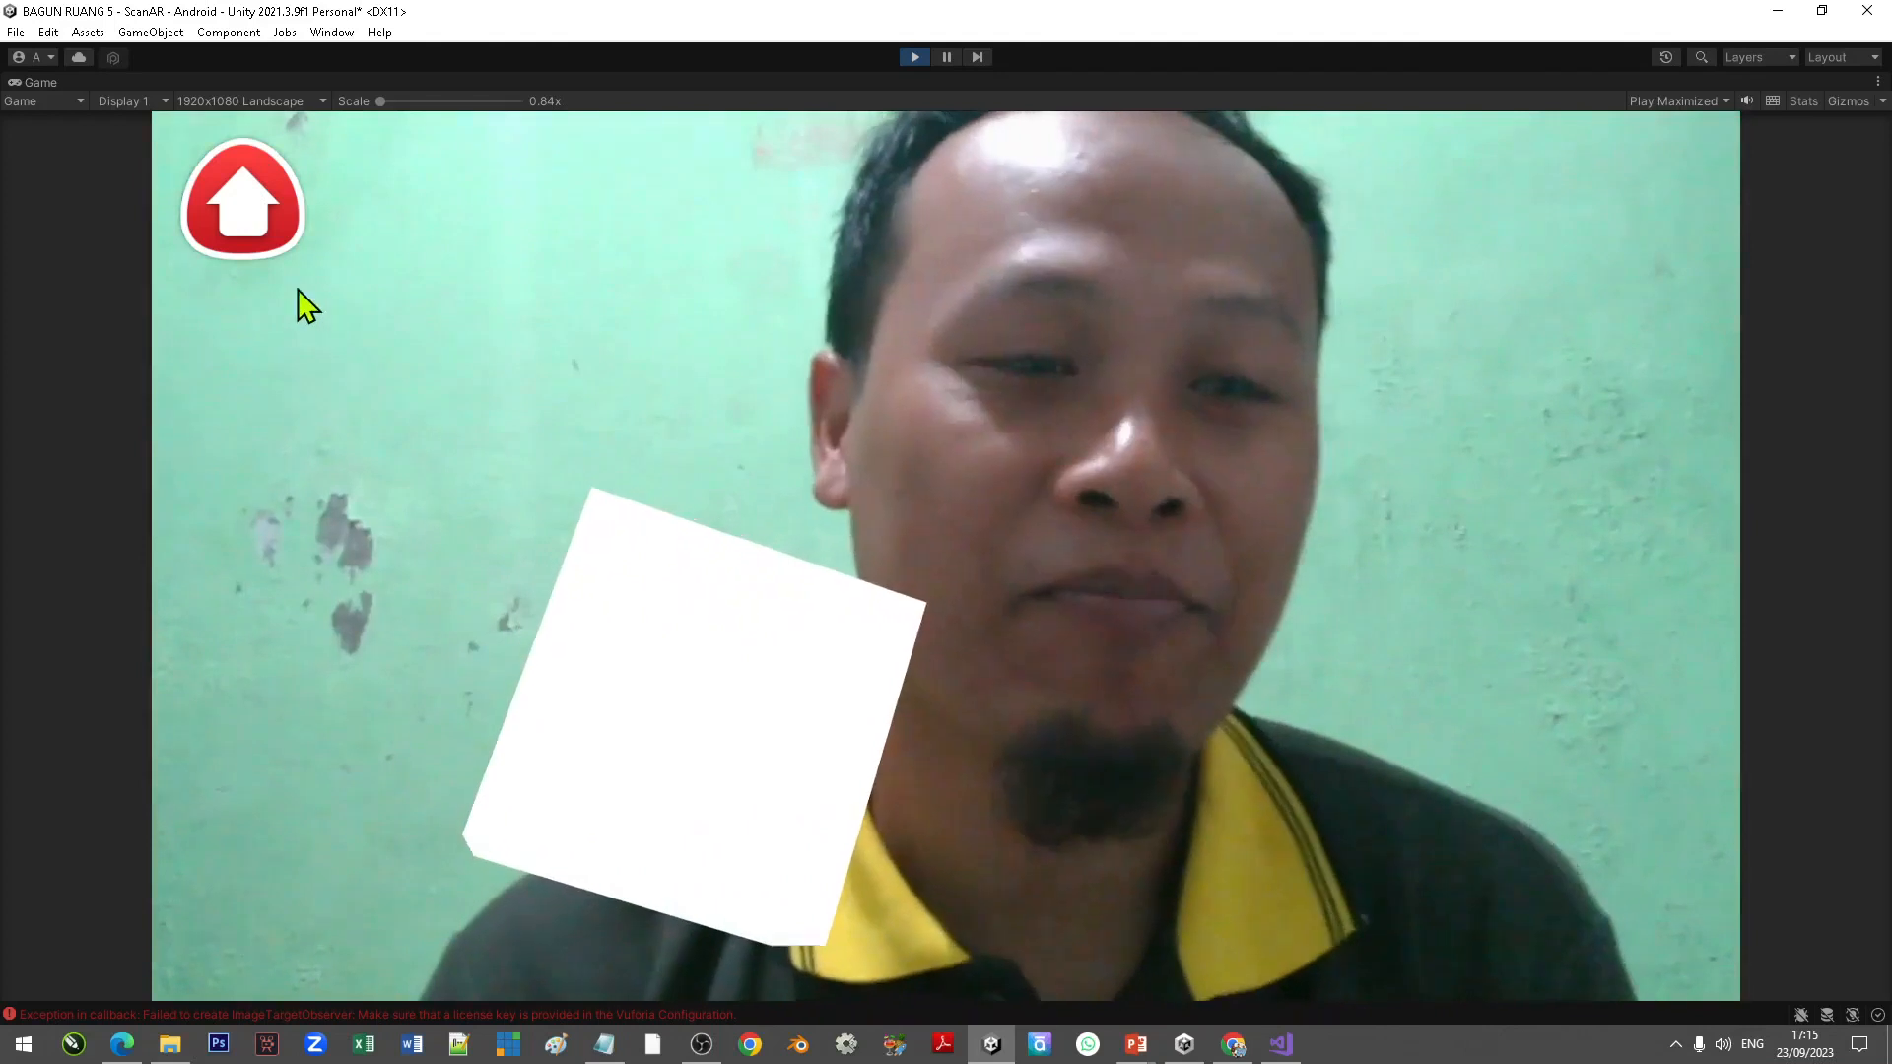
Step: Leave play mode and delete the test Cube from under the ImageTarget
{"action": "left_click", "coordinate": [249, 205]}
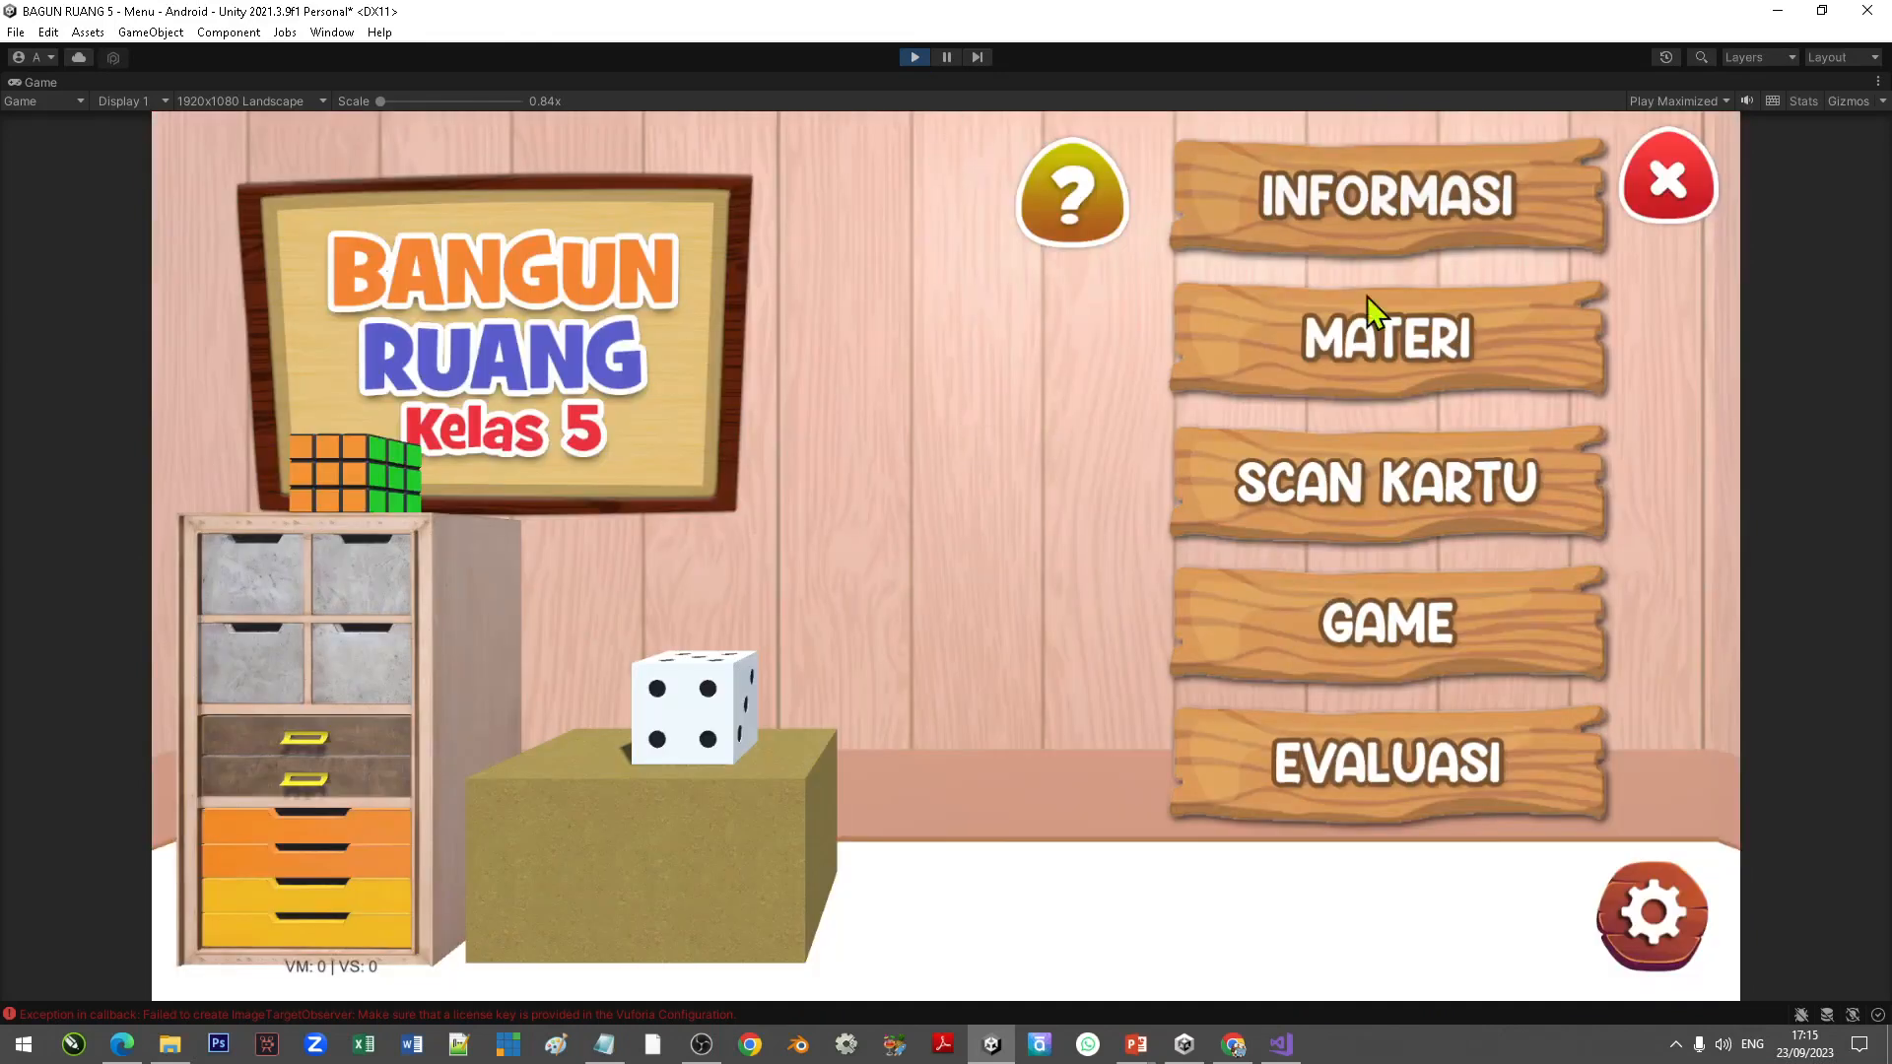
{"action": "left_click", "coordinate": [1691, 197]}
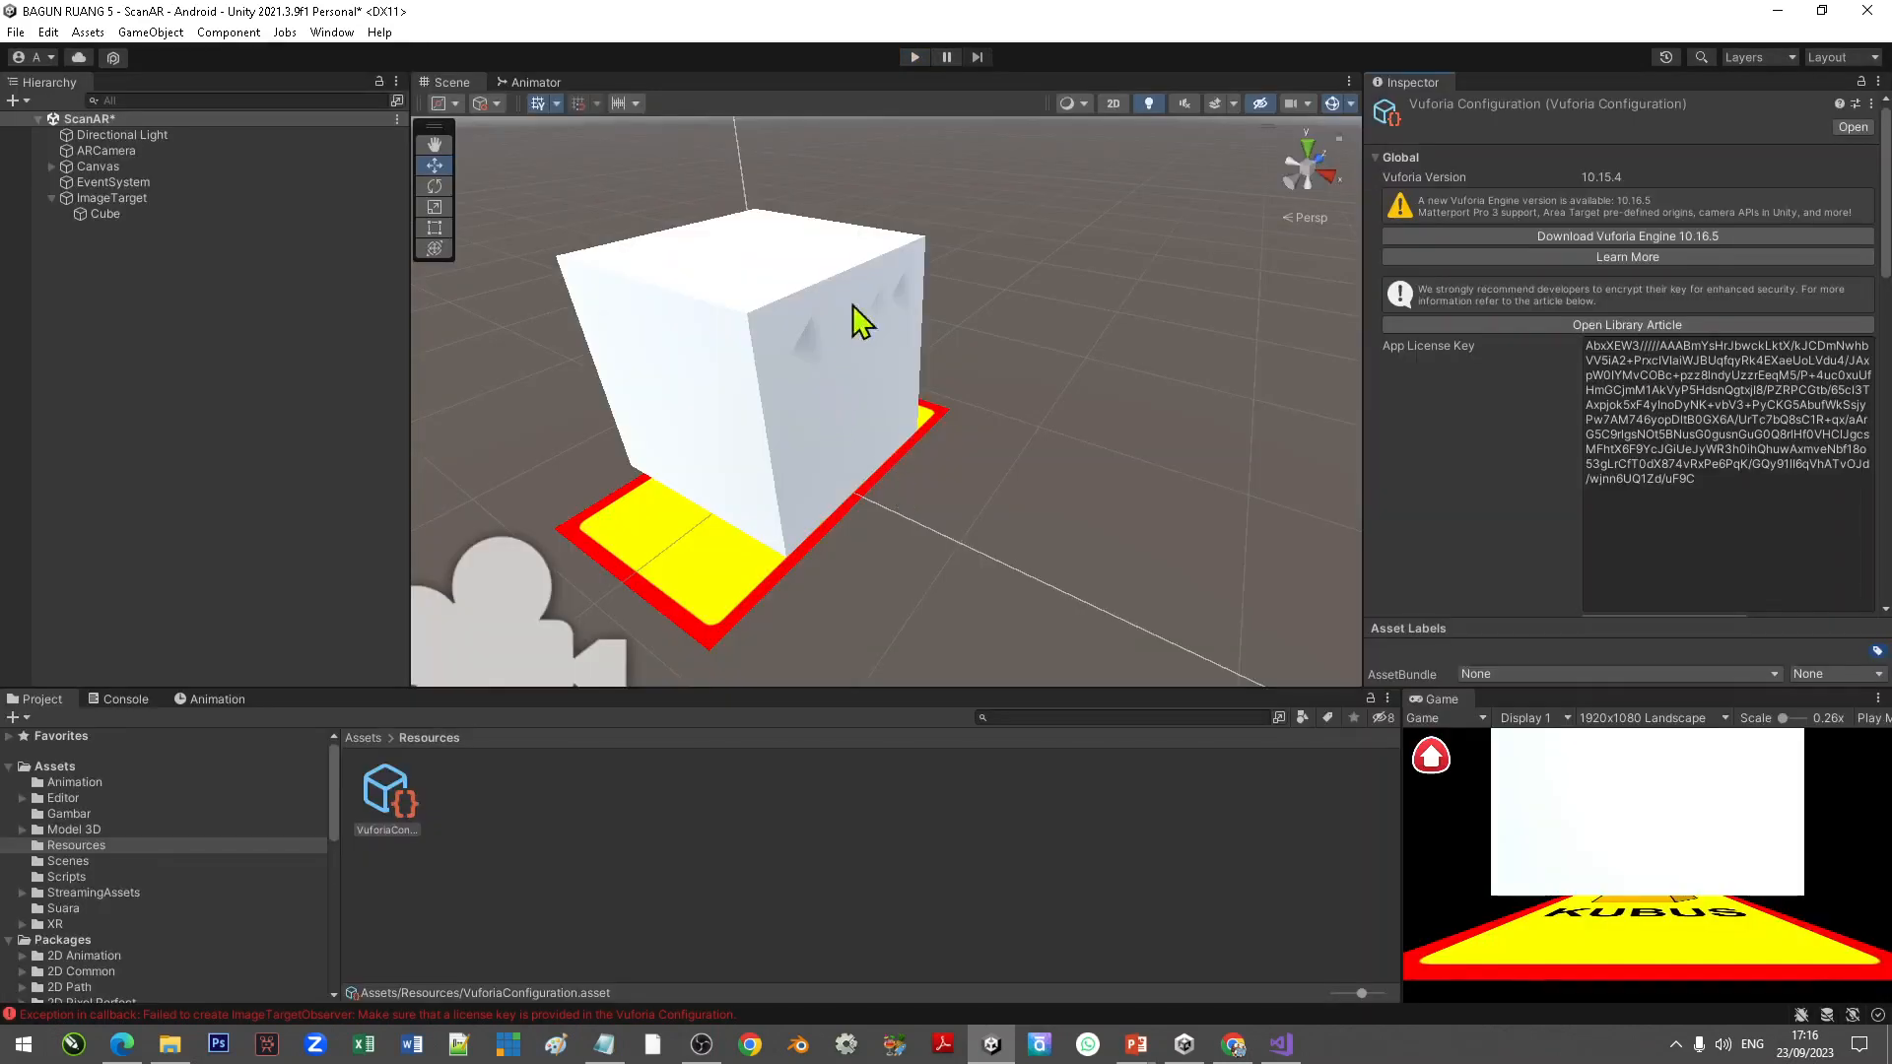
{"action": "left_click", "coordinate": [116, 217]}
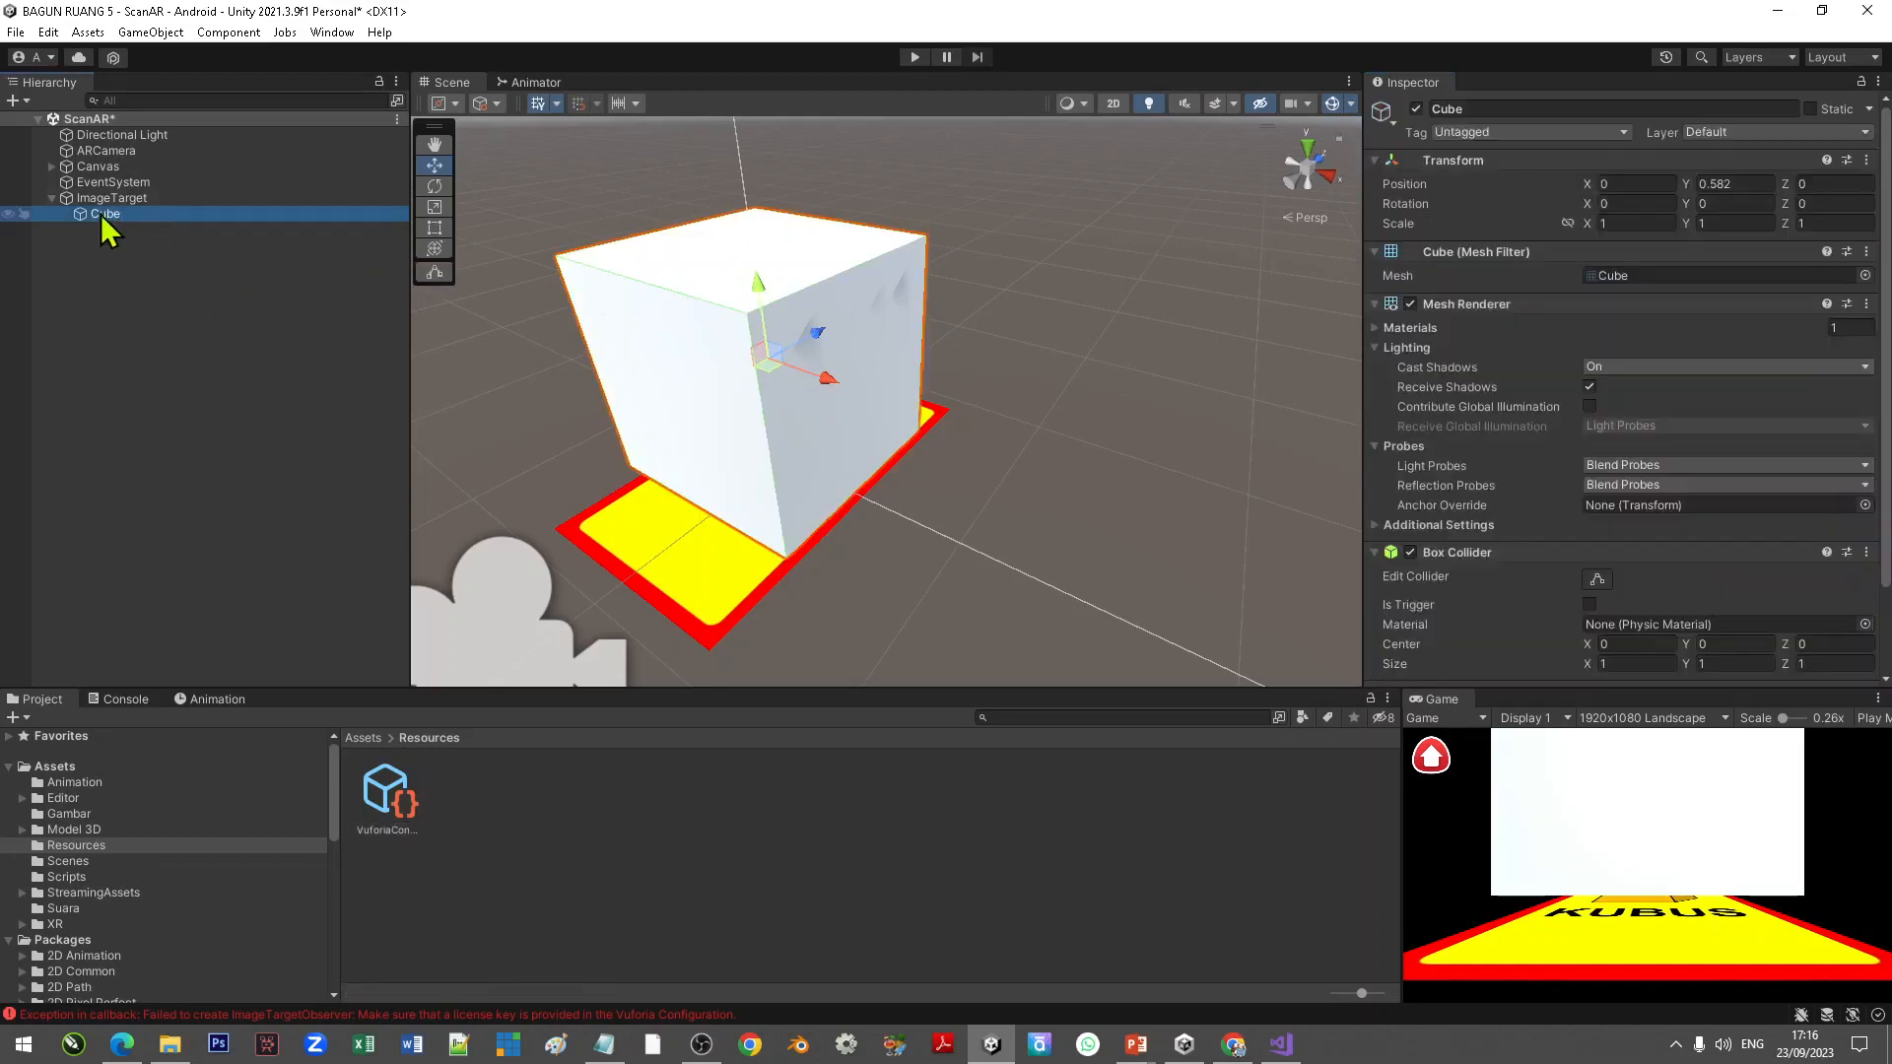
{"action": "left_click", "coordinate": [138, 200]}
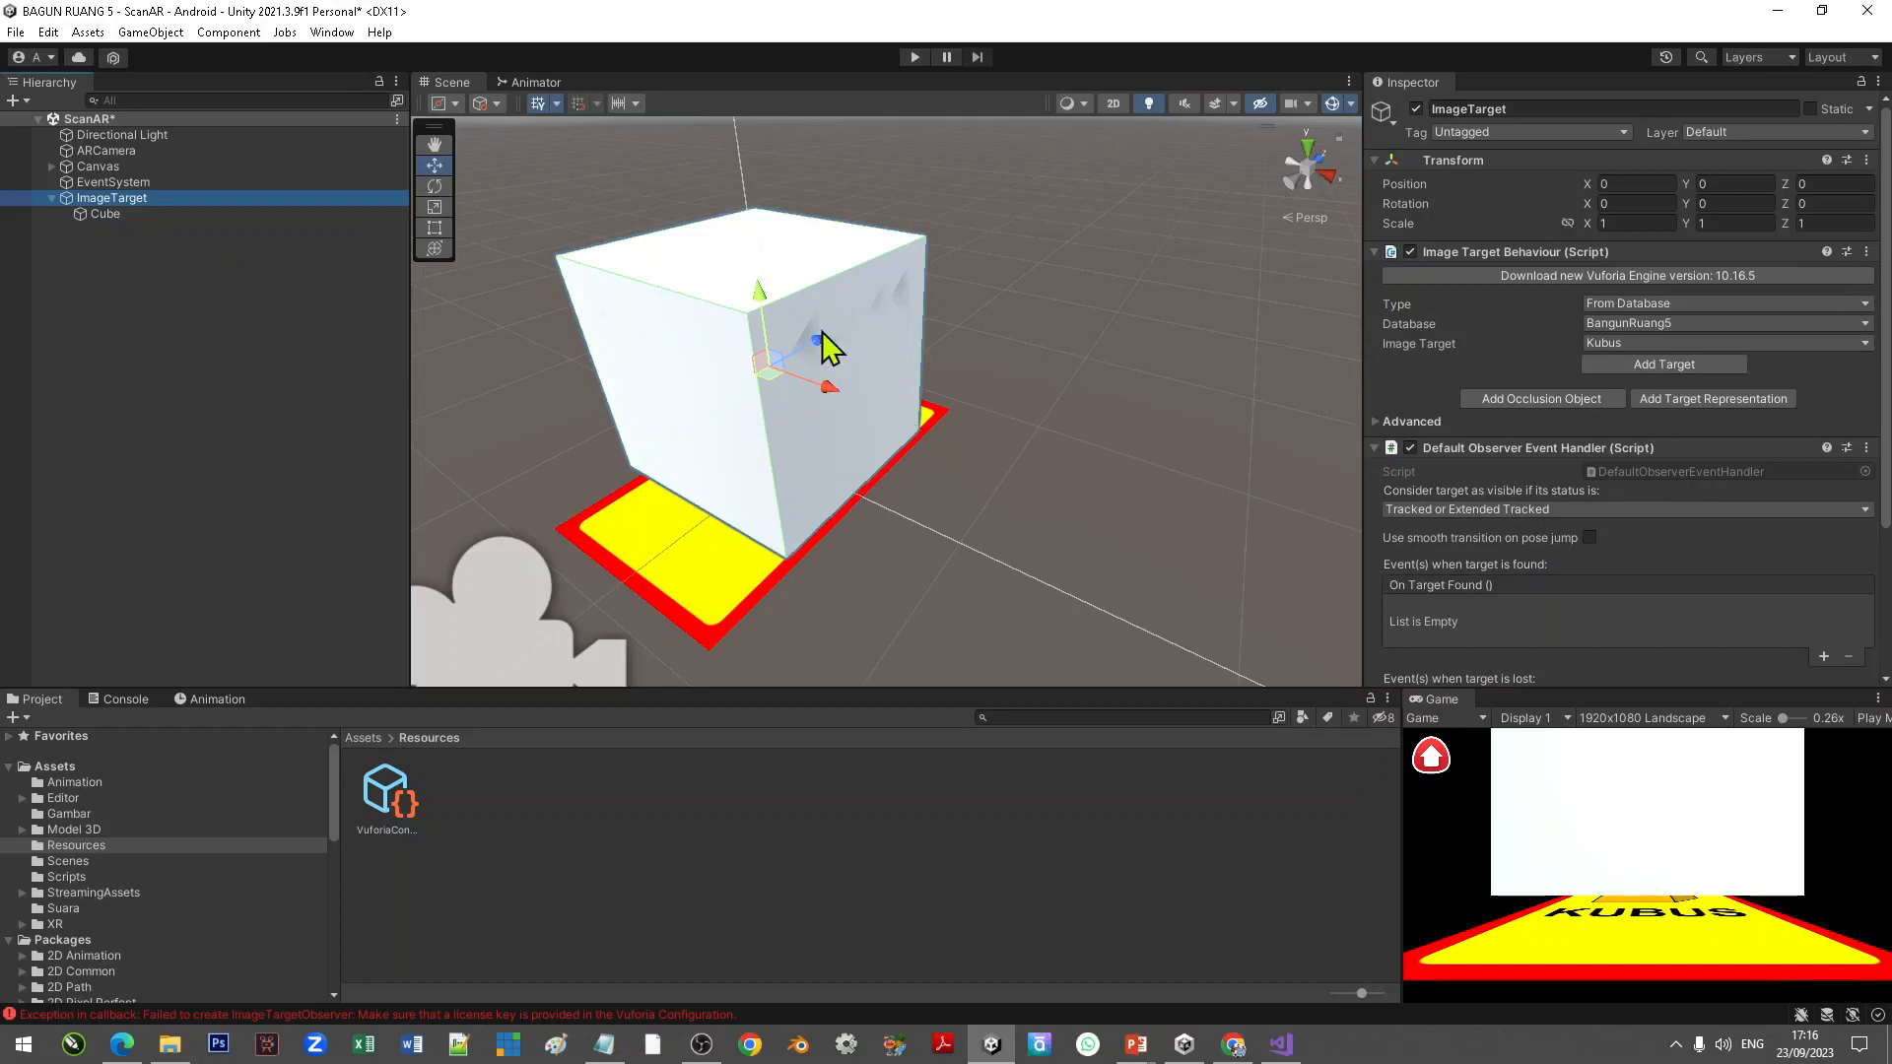
{"action": "left_click", "coordinate": [102, 215]}
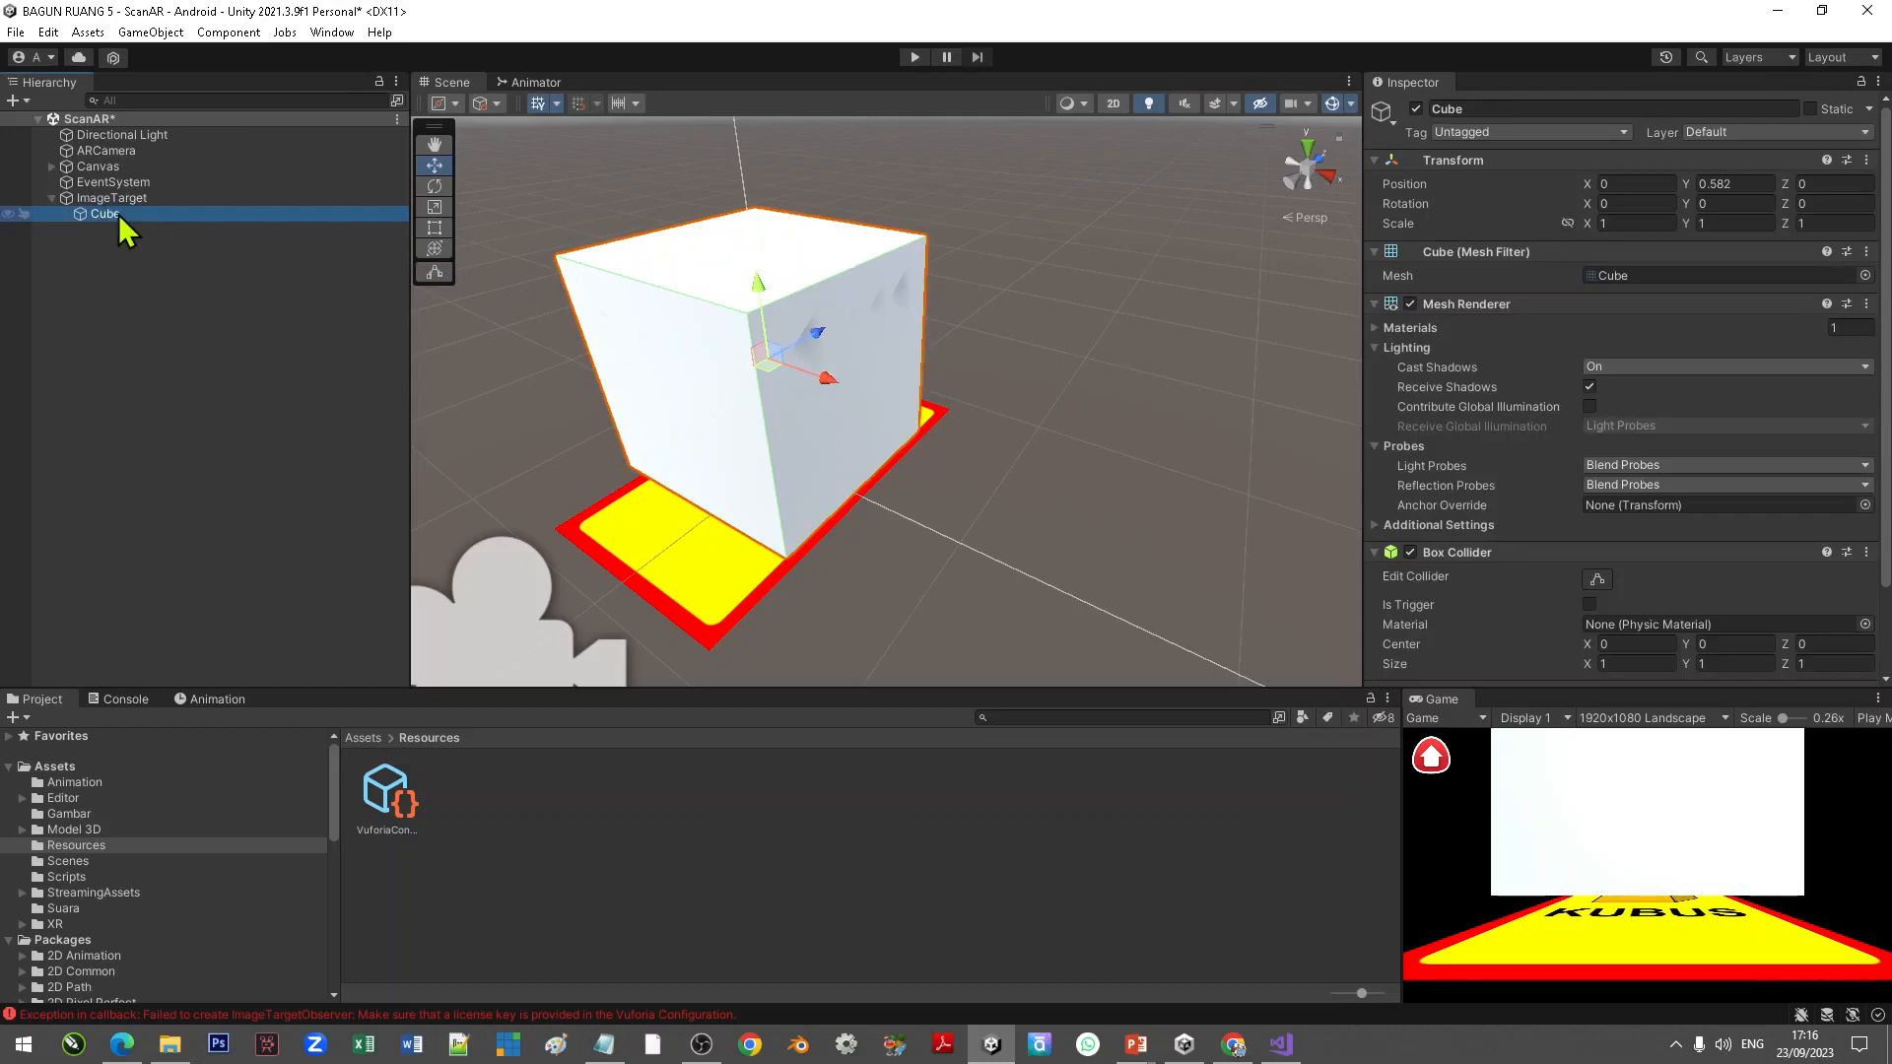
{"action": "right_click", "coordinate": [119, 215]}
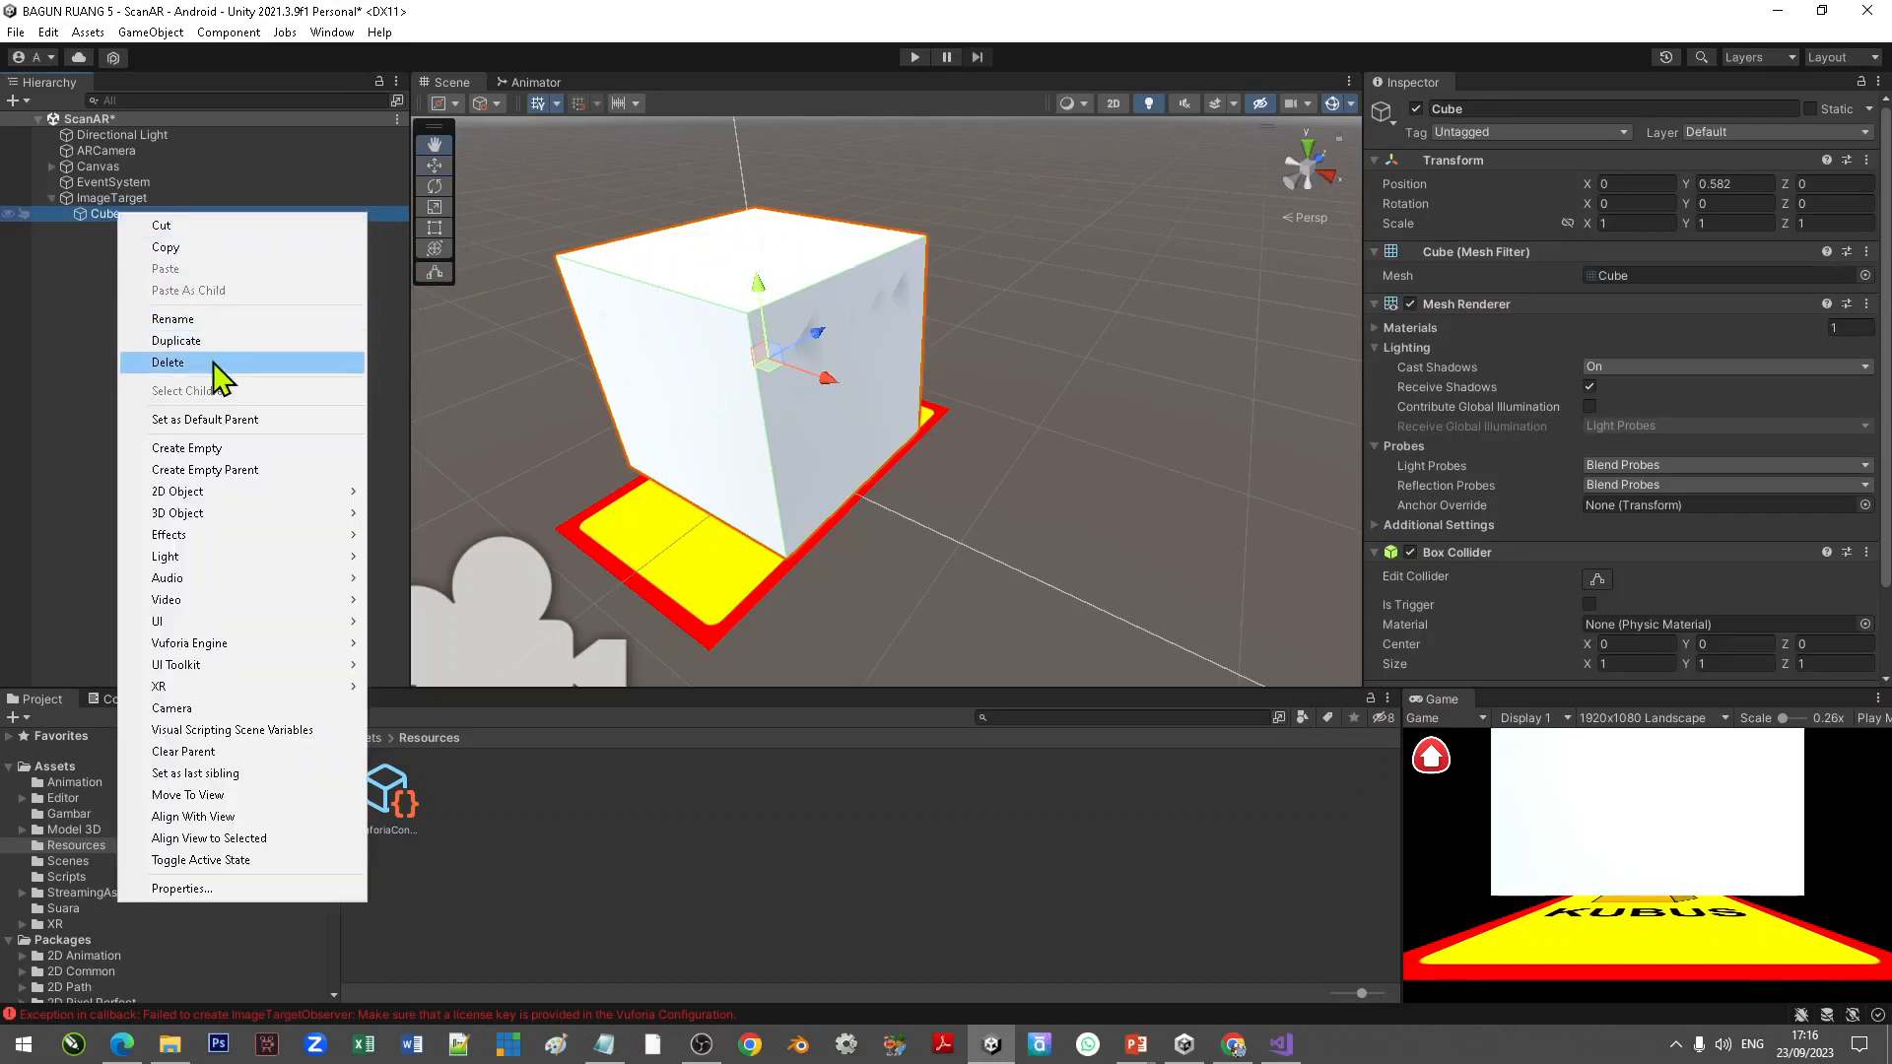
{"action": "left_click", "coordinate": [214, 363]}
Step: Rename the ImageTarget object to Kubus
{"action": "left_click", "coordinate": [122, 202]}
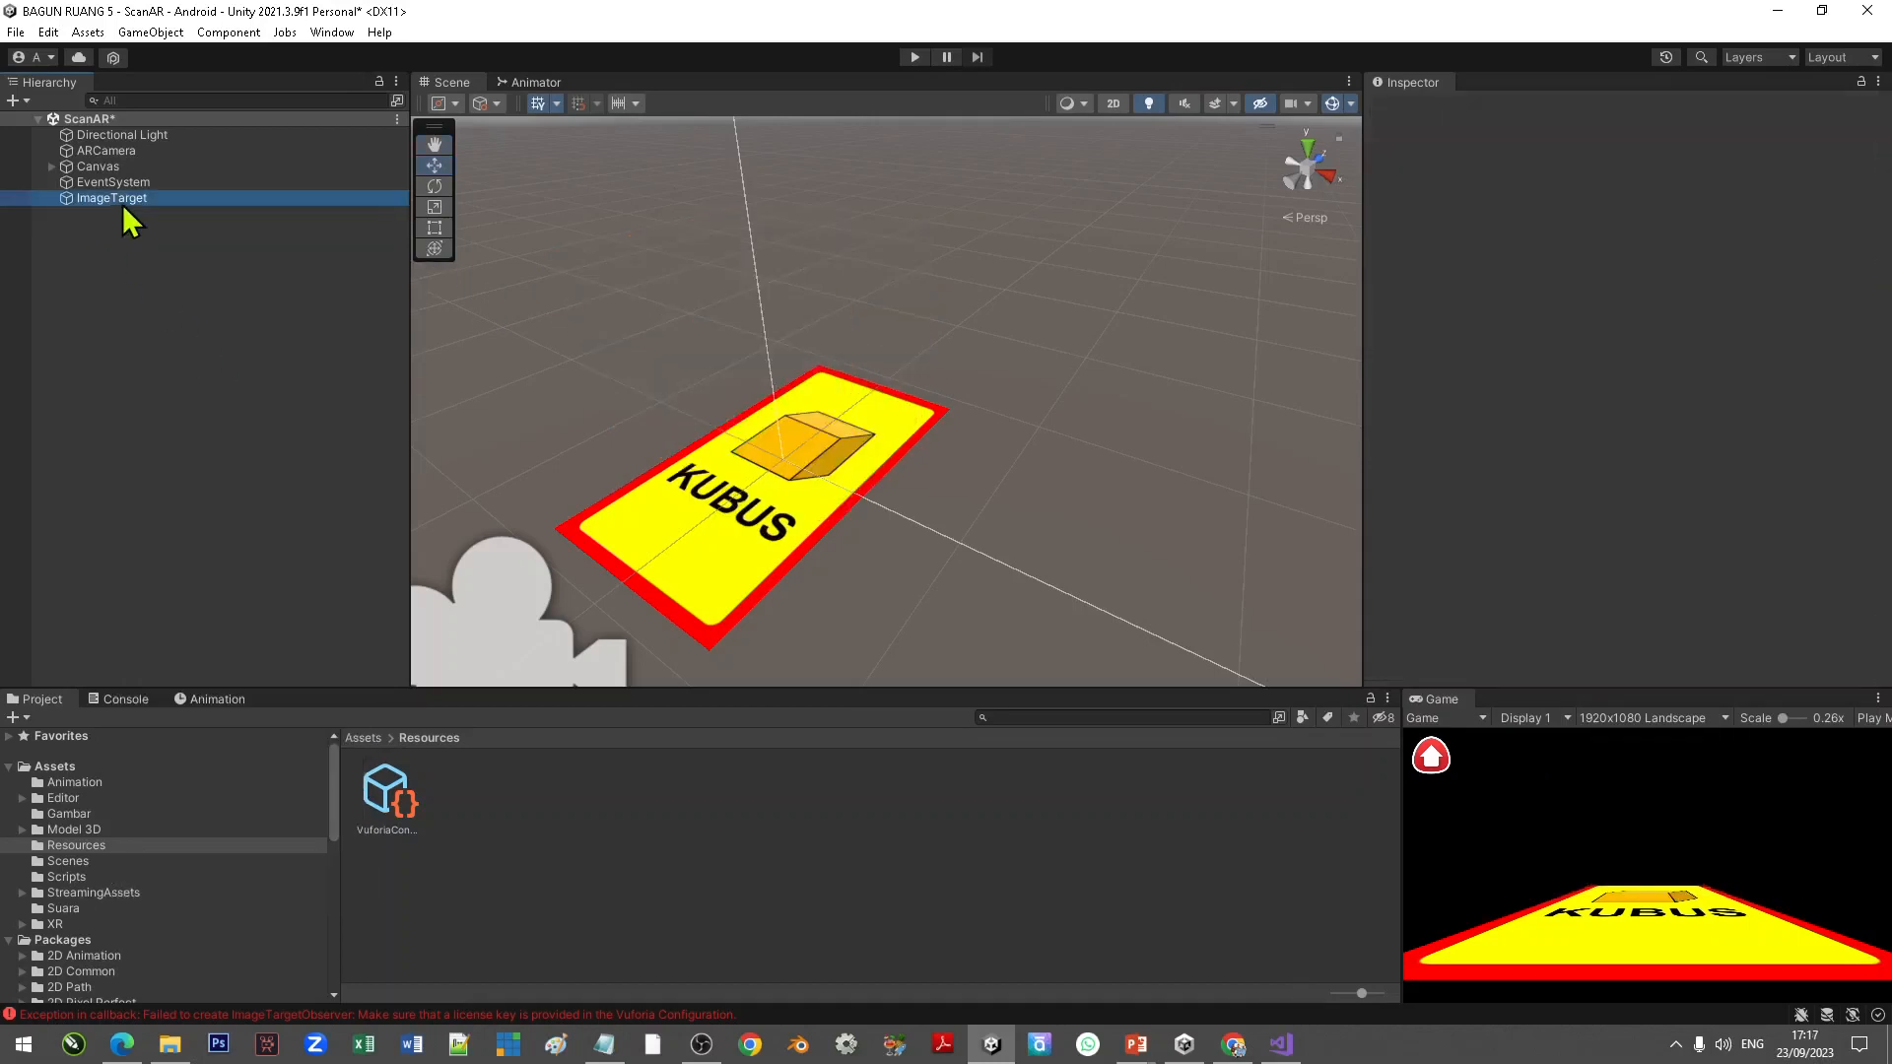
{"action": "right_click", "coordinate": [122, 203]}
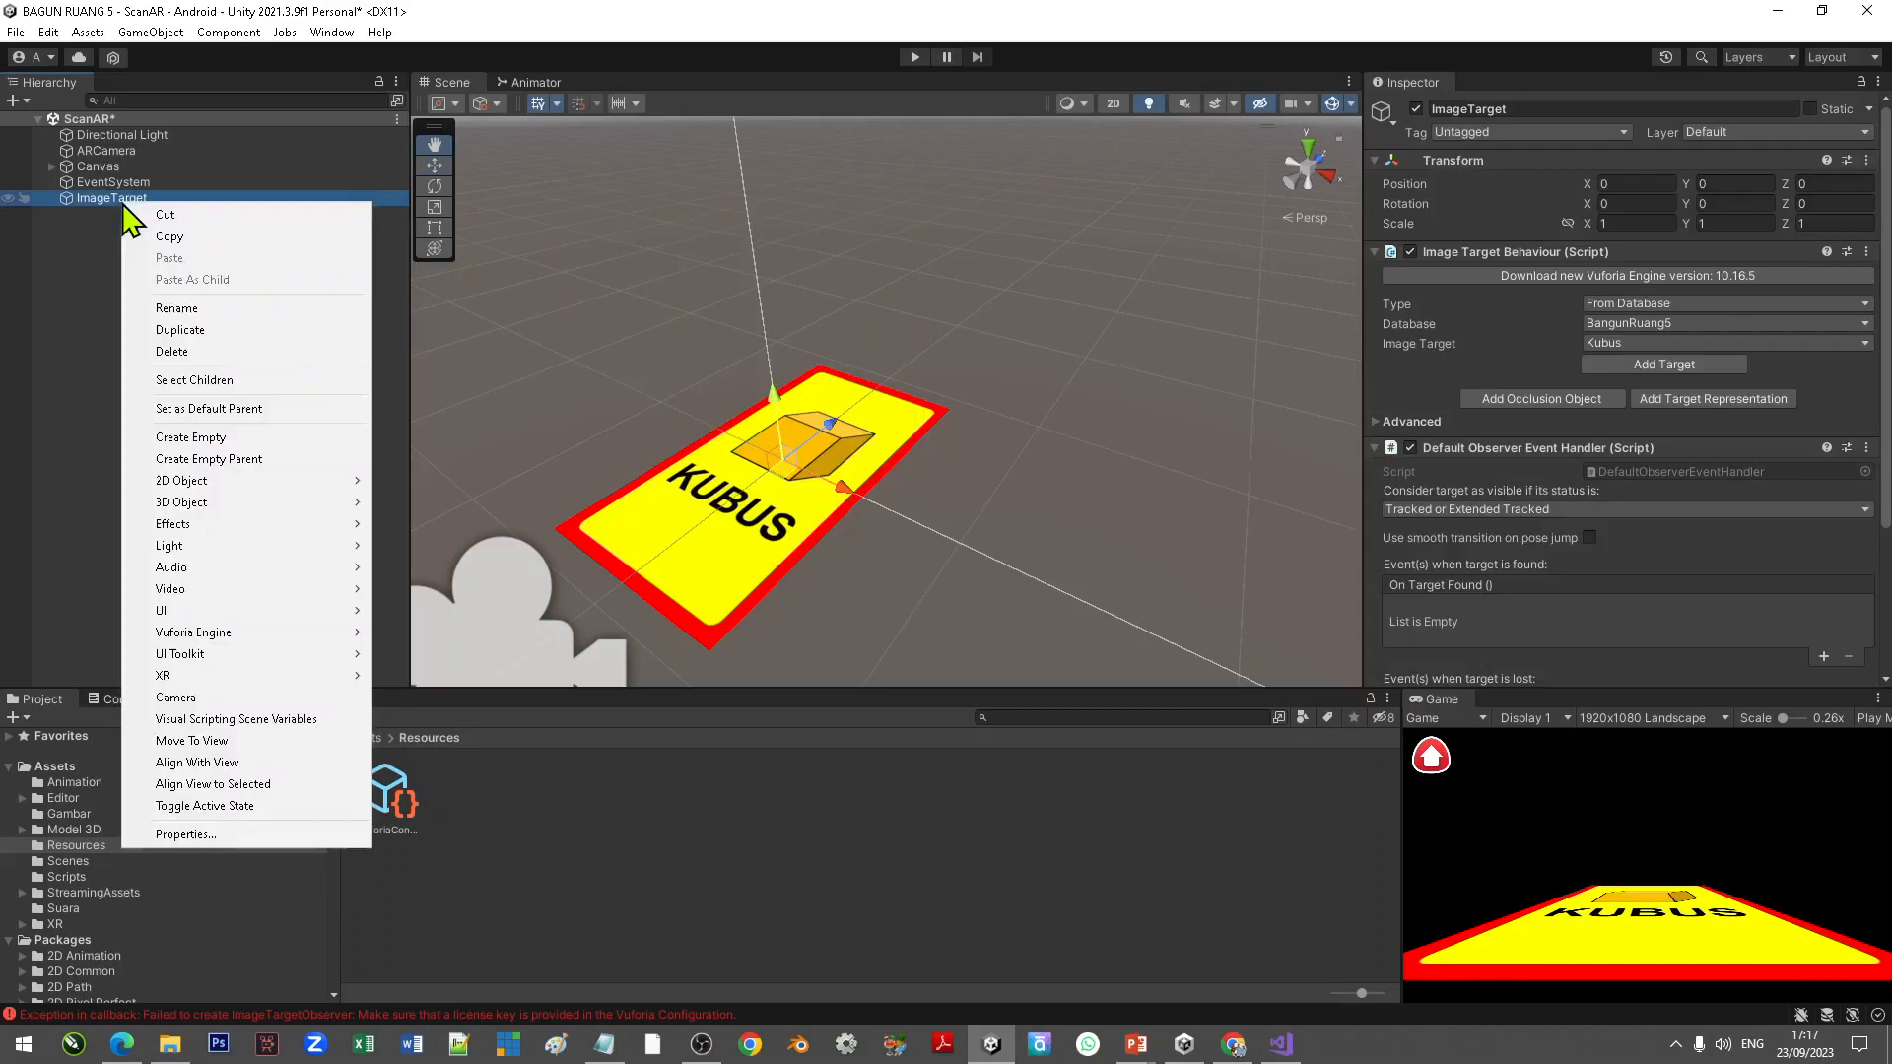
{"action": "left_click", "coordinate": [202, 307]}
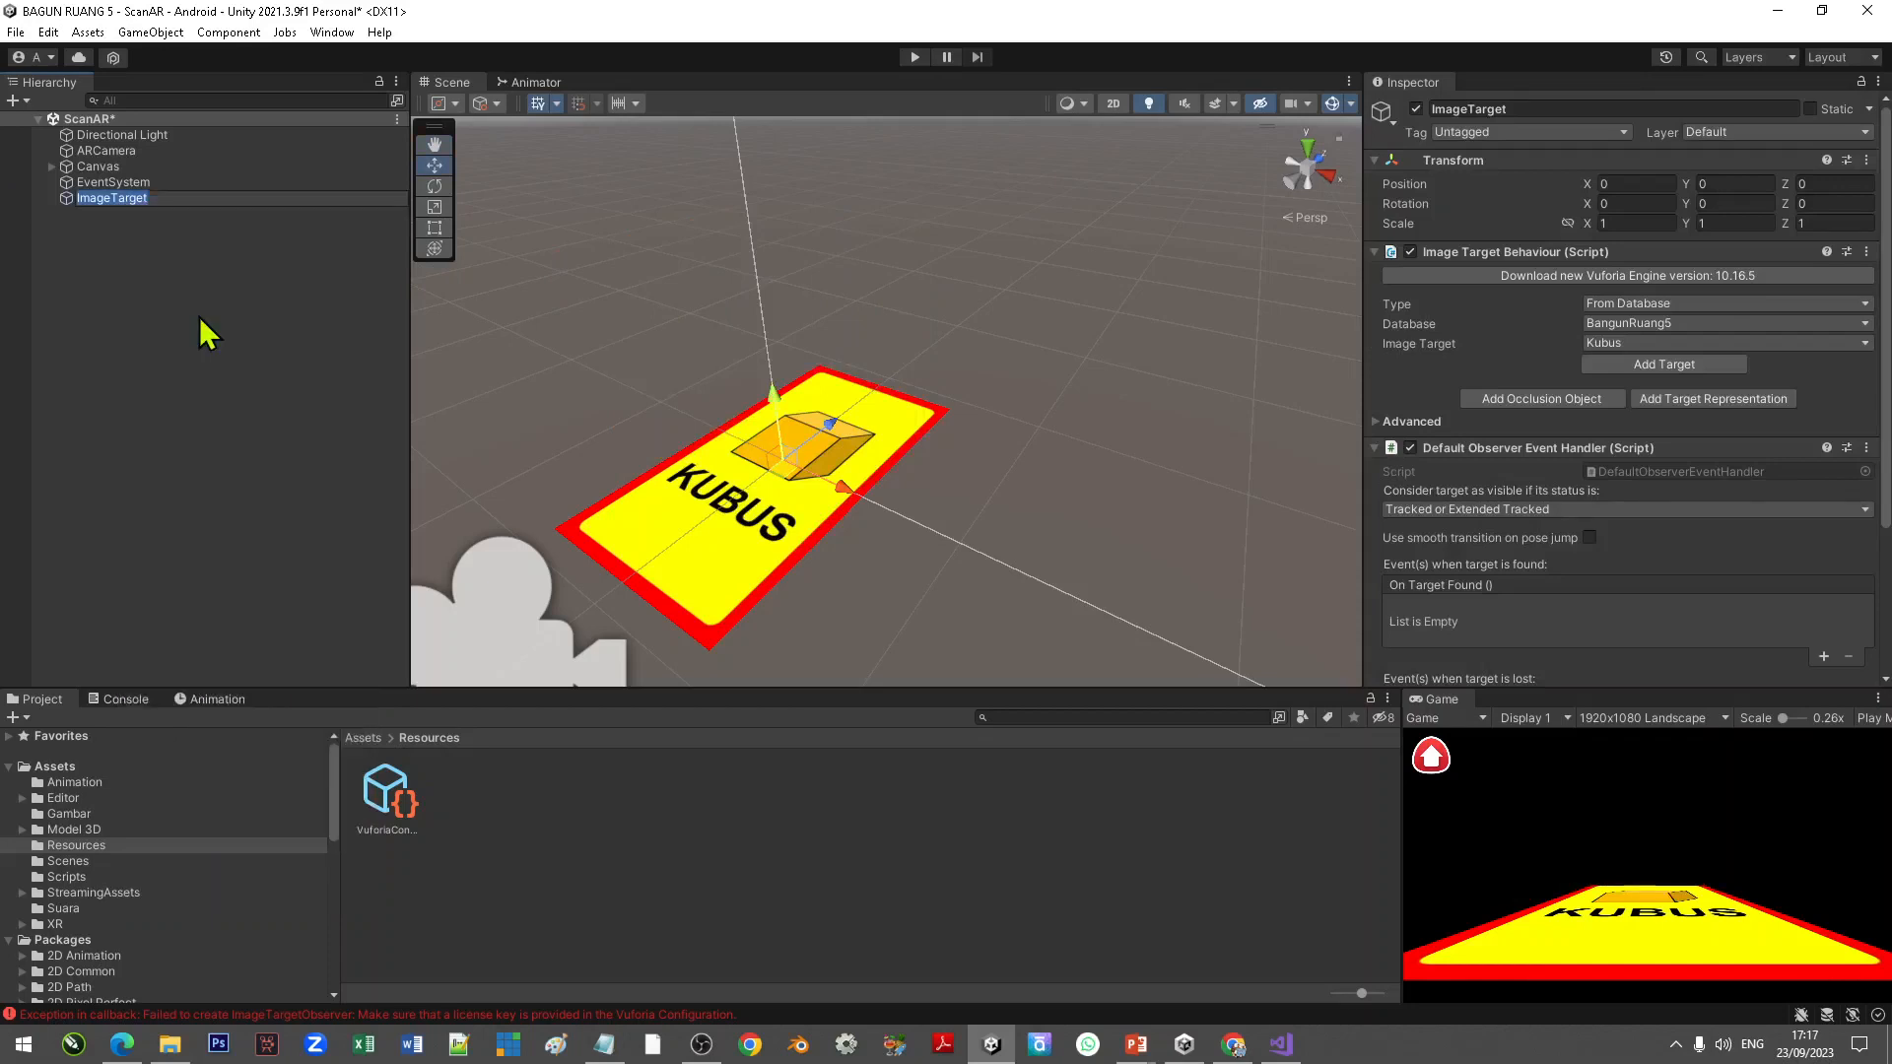
{"action": "type", "text": "Kubus"}
{"action": "key", "text": "Return"}
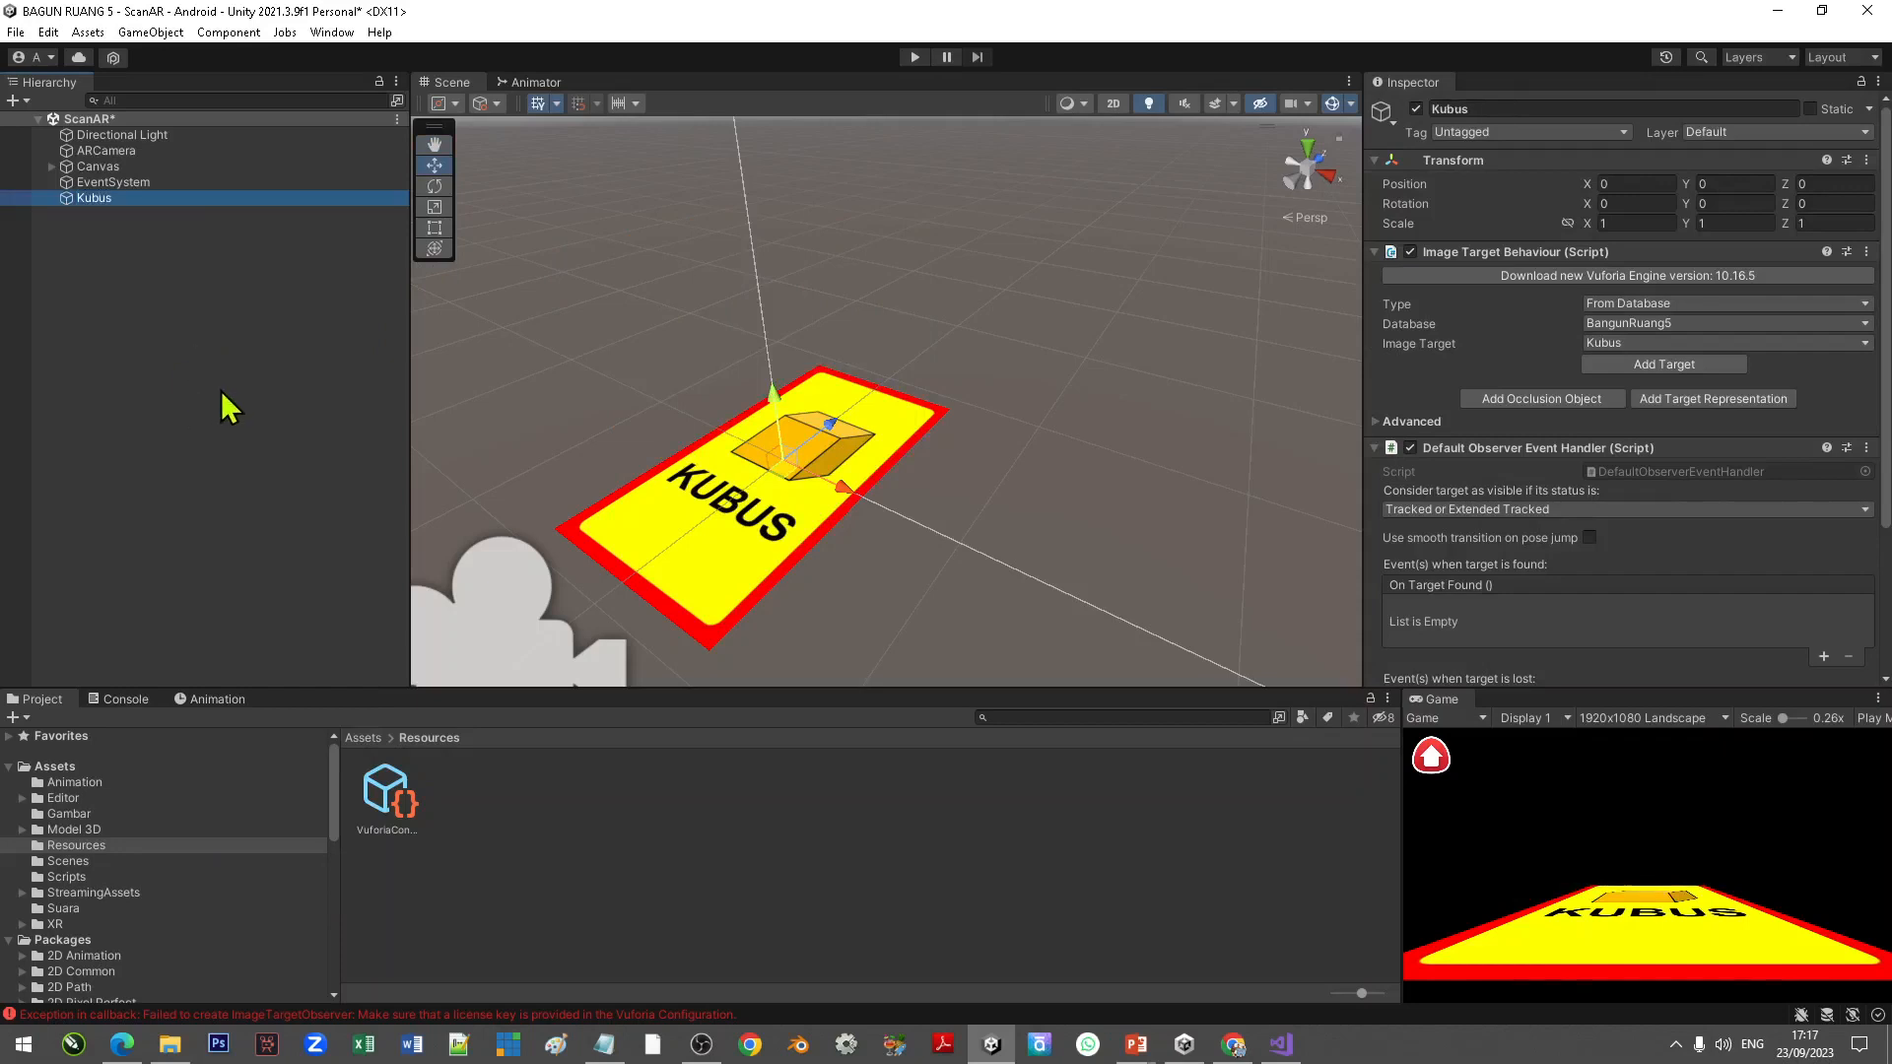
Step: Create a new folder named 3dKubus inside the Model 3D assets folder and open it
{"action": "left_click", "coordinate": [69, 830]}
{"action": "right_click", "coordinate": [611, 898]}
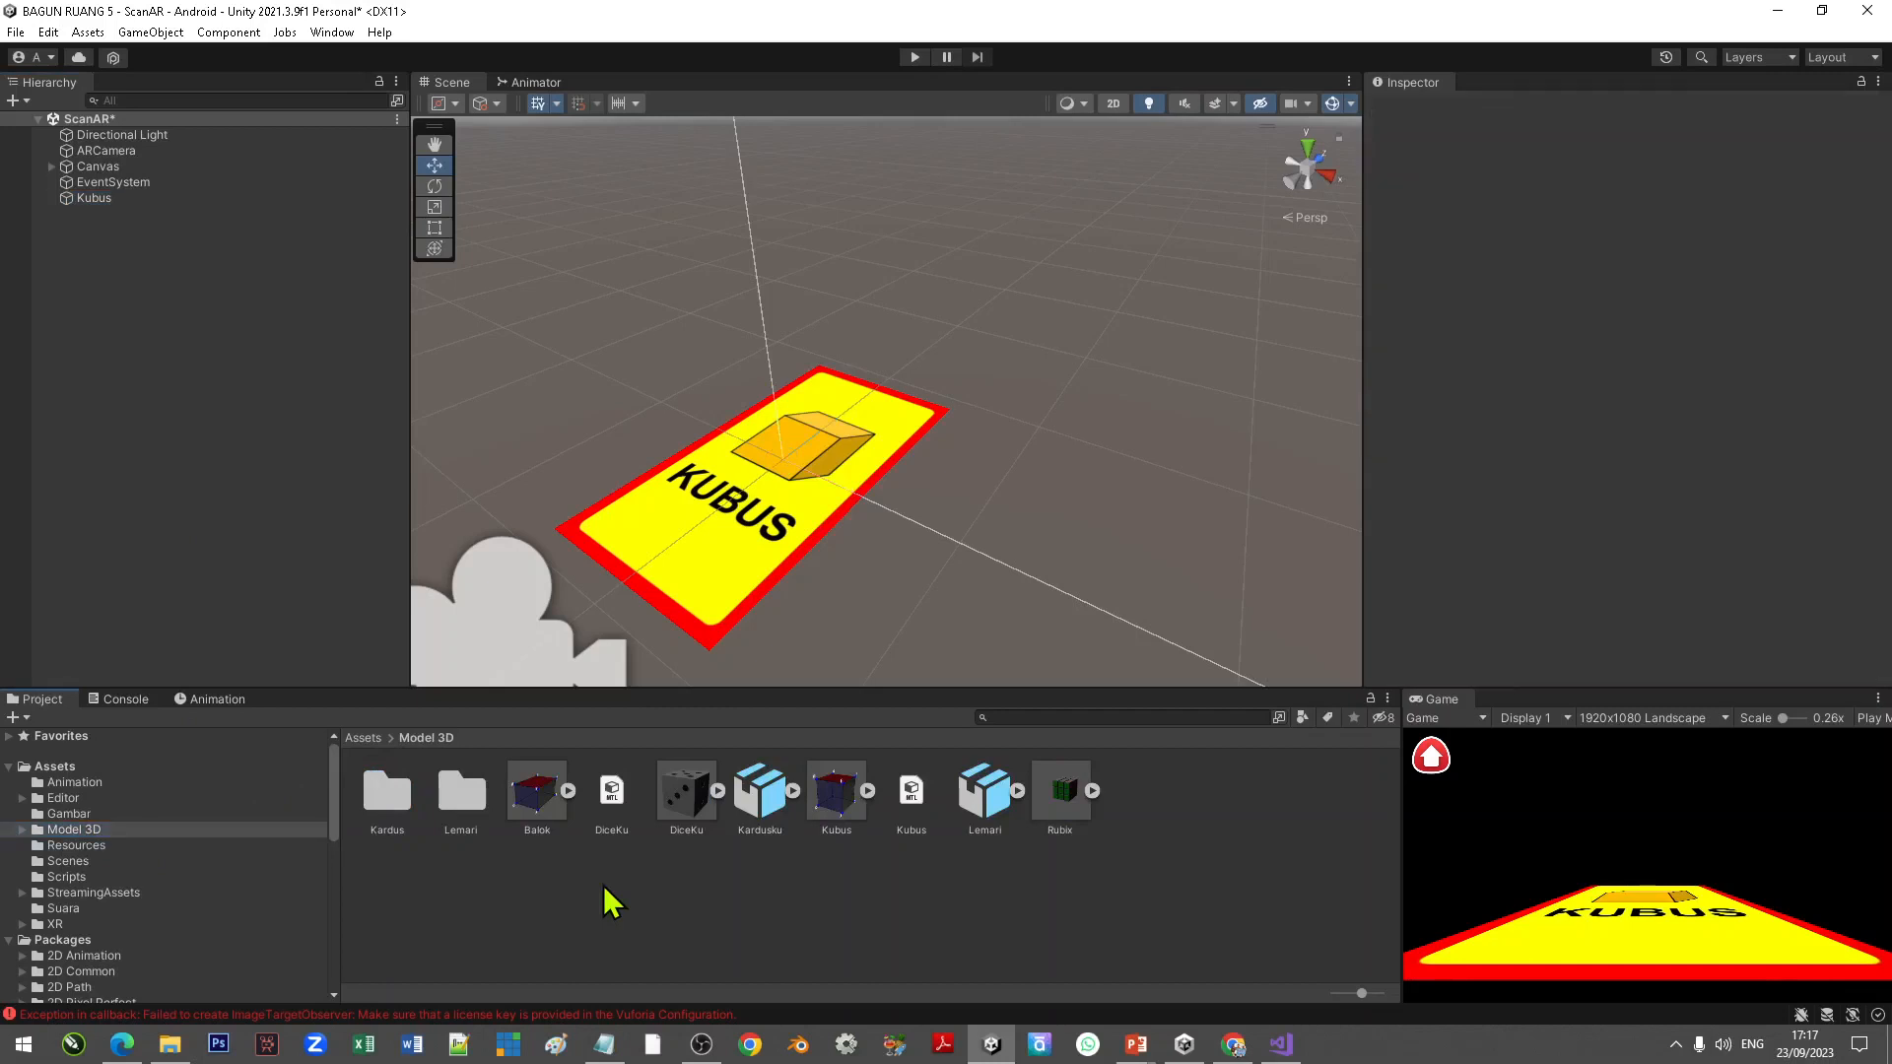
{"action": "mouse_move", "coordinate": [831, 356]}
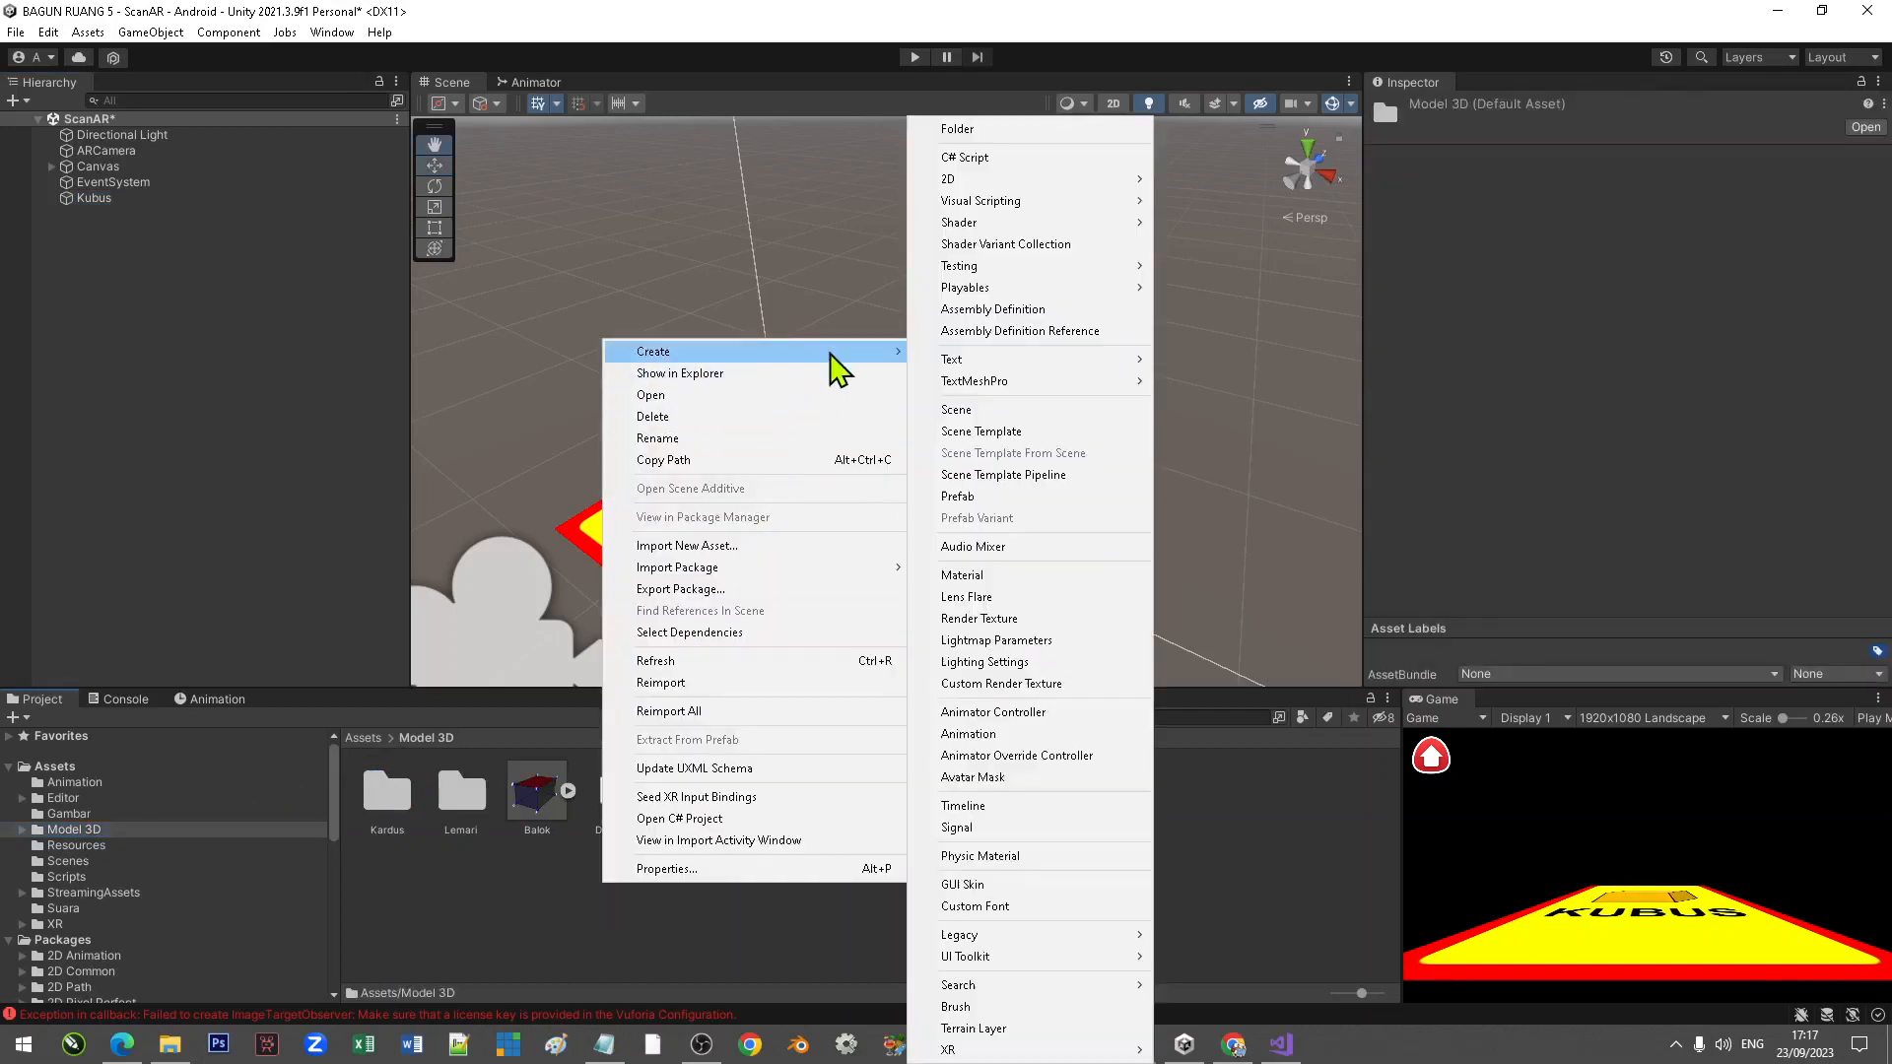
{"action": "left_click", "coordinate": [990, 129]}
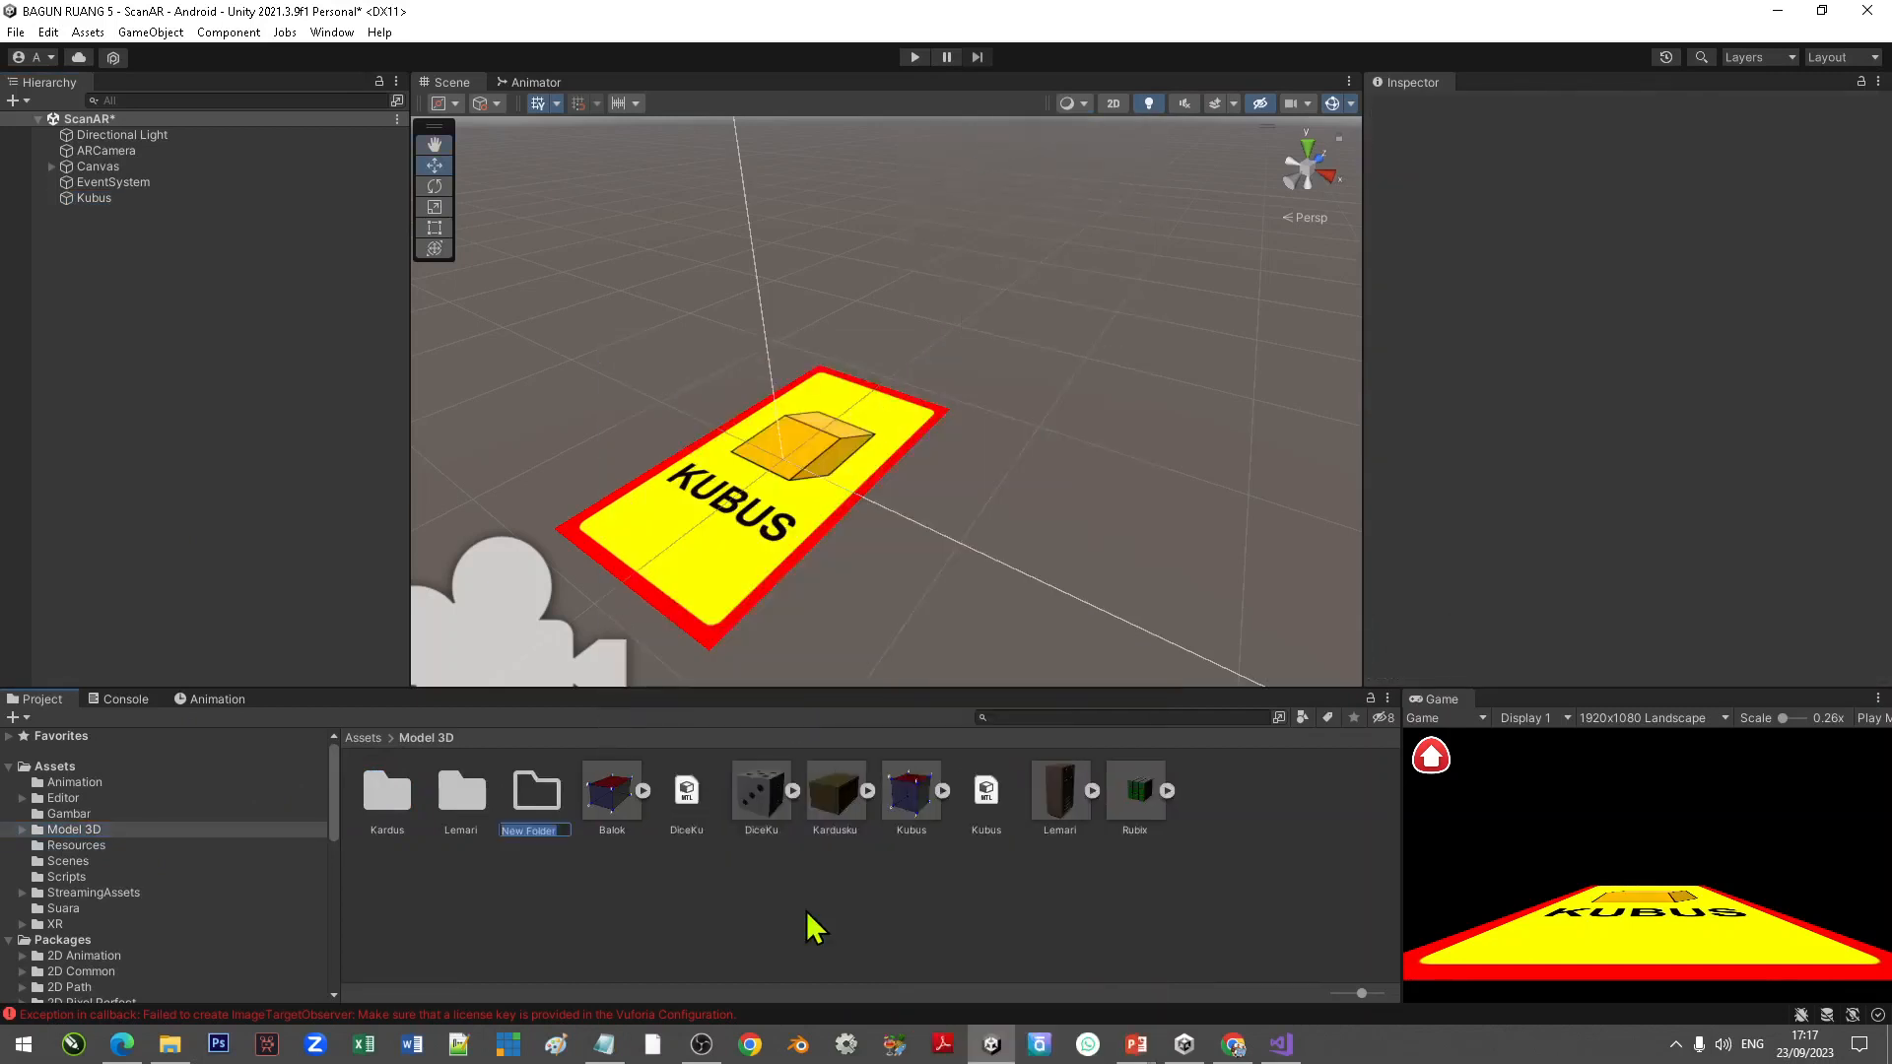
{"action": "type", "text": "3dKubus"}
{"action": "key", "text": "Return"}
{"action": "double_click", "coordinate": [392, 808]}
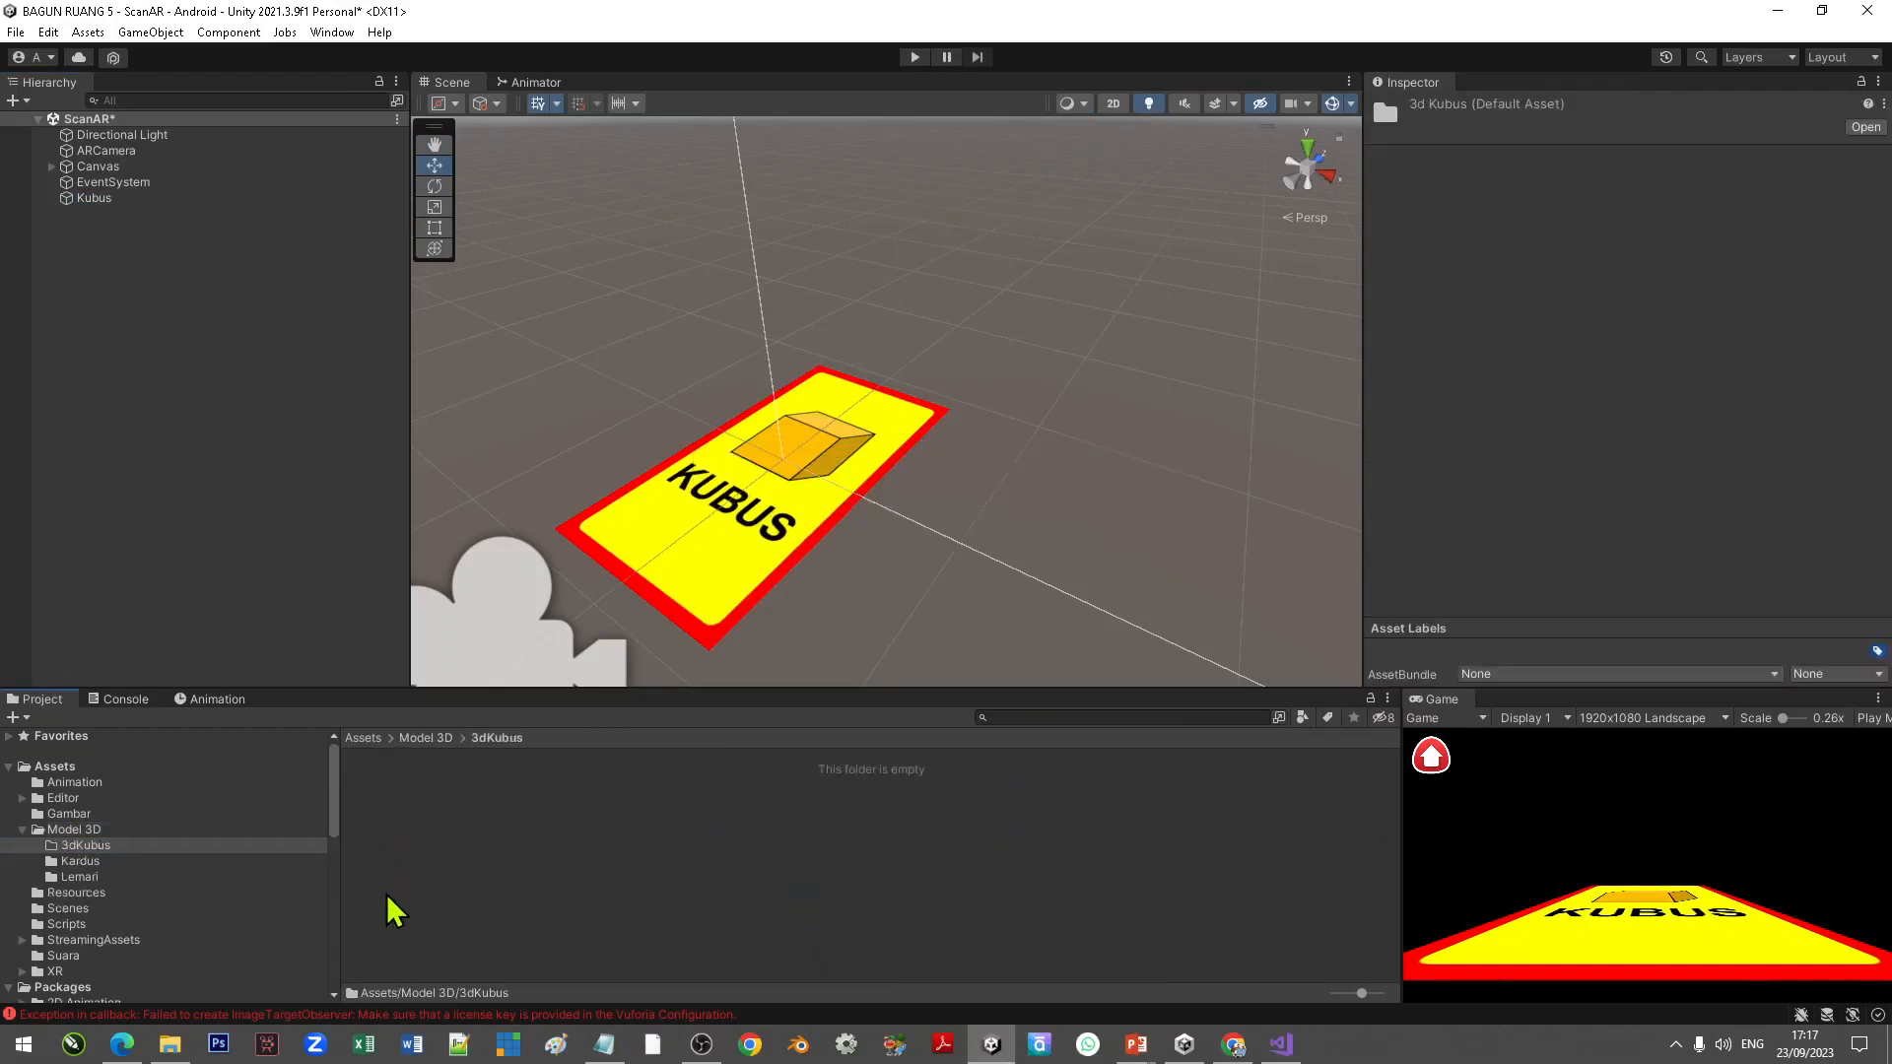
Step: Open the TUTORIAL > UNITY > ASSETS > 3D > AR folder in File Explorer
{"action": "left_click", "coordinate": [175, 1041]}
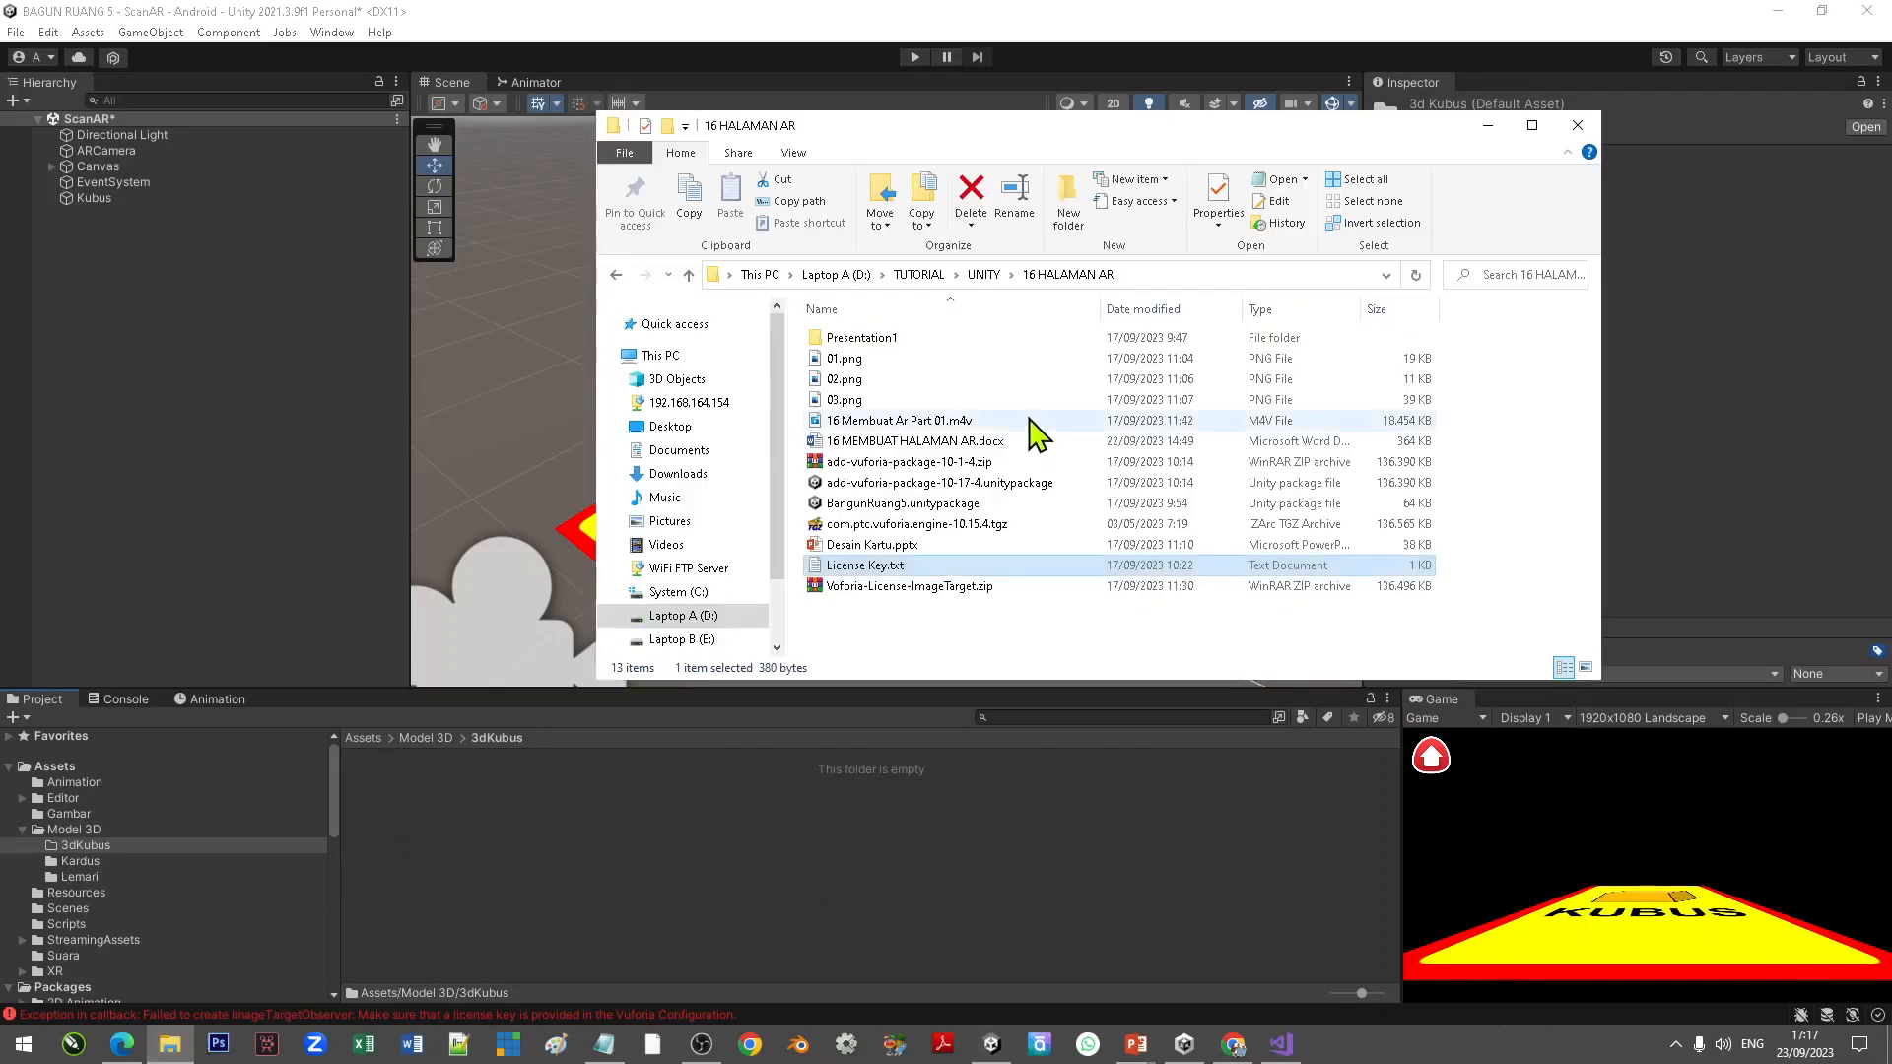
{"action": "left_click", "coordinate": [987, 276]}
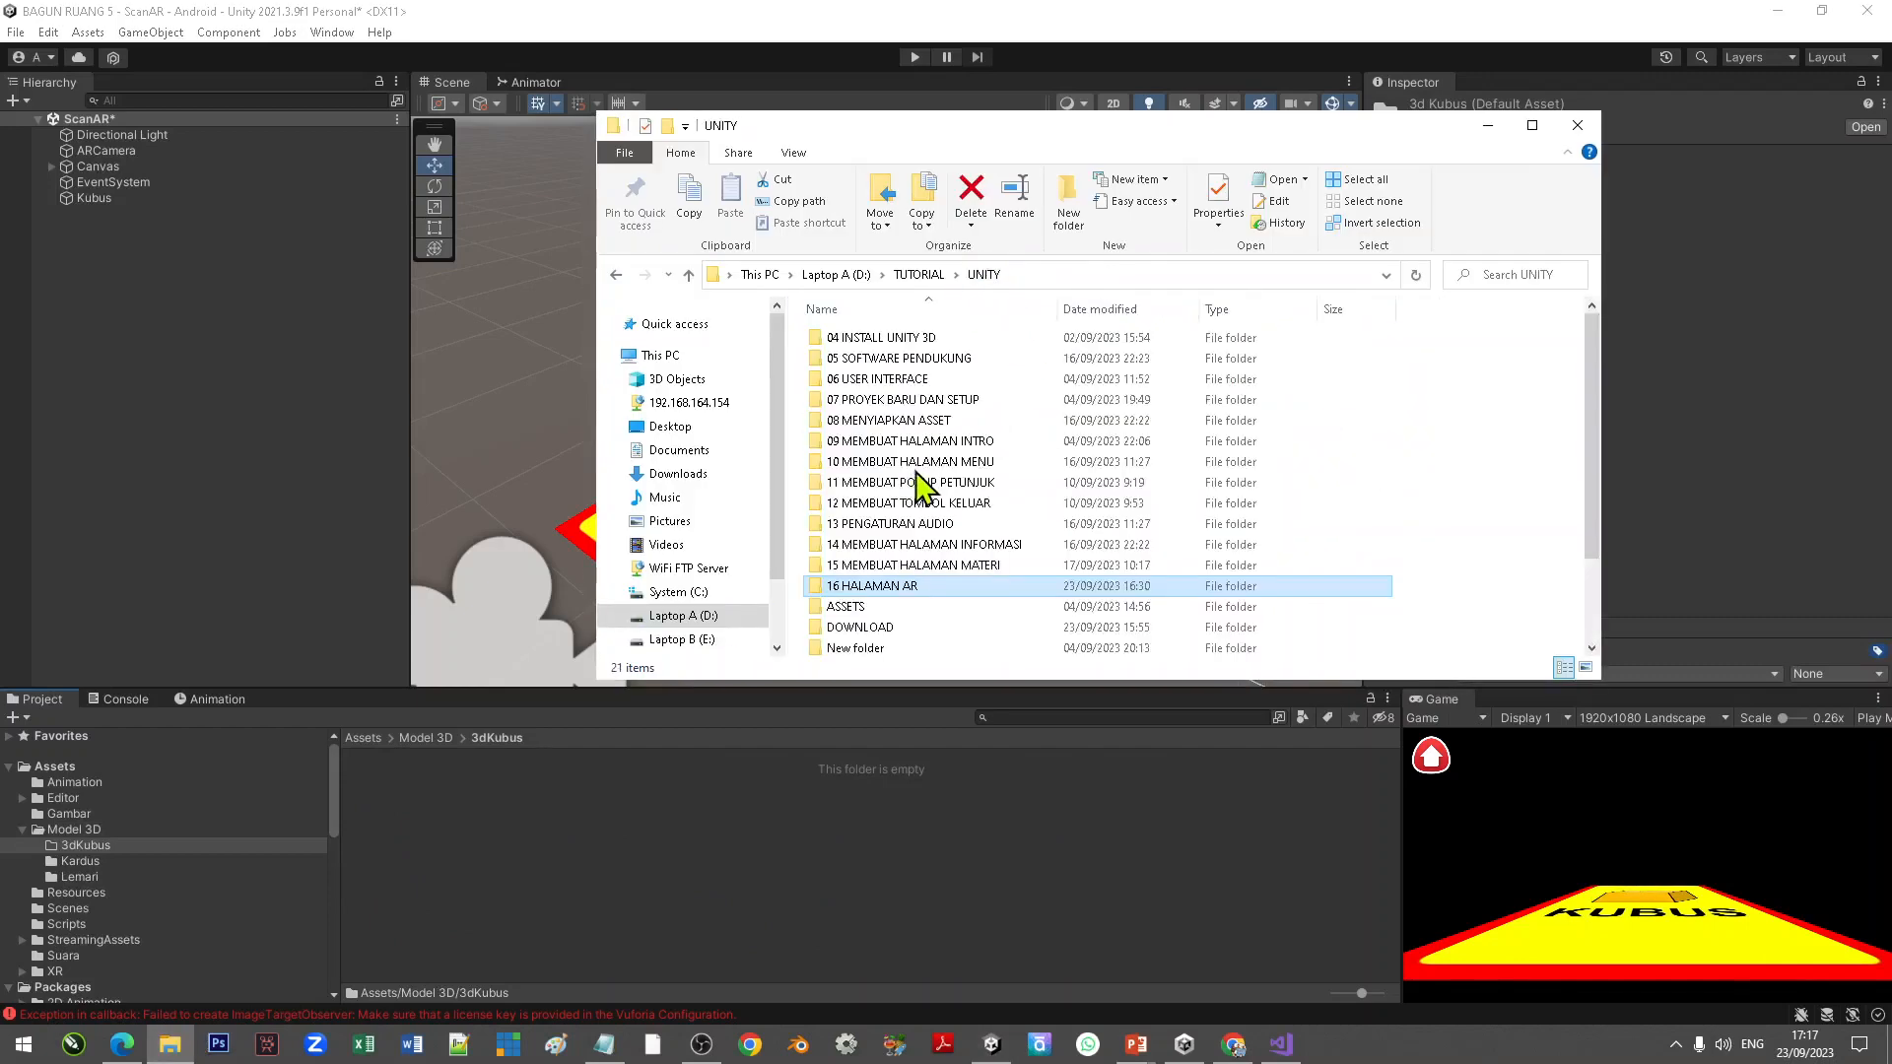
{"action": "left_click", "coordinate": [854, 608]}
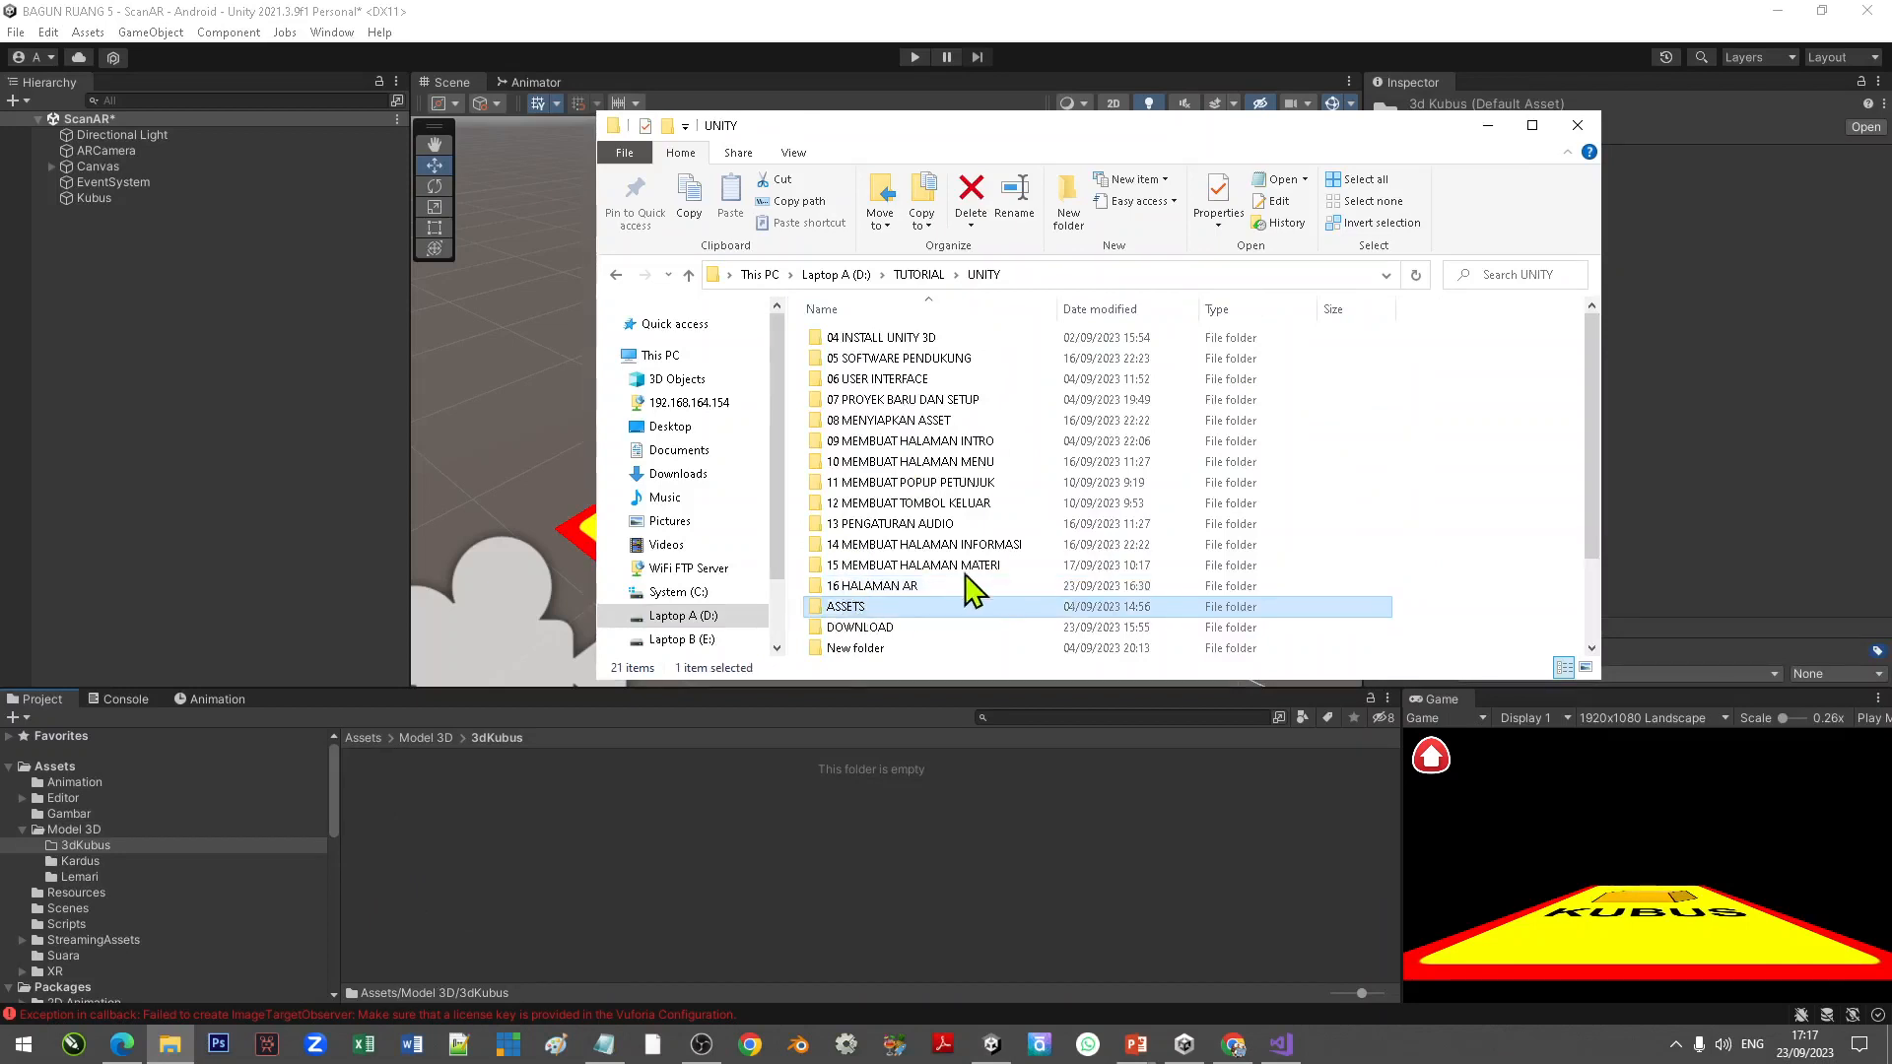
{"action": "double_click", "coordinate": [859, 603]}
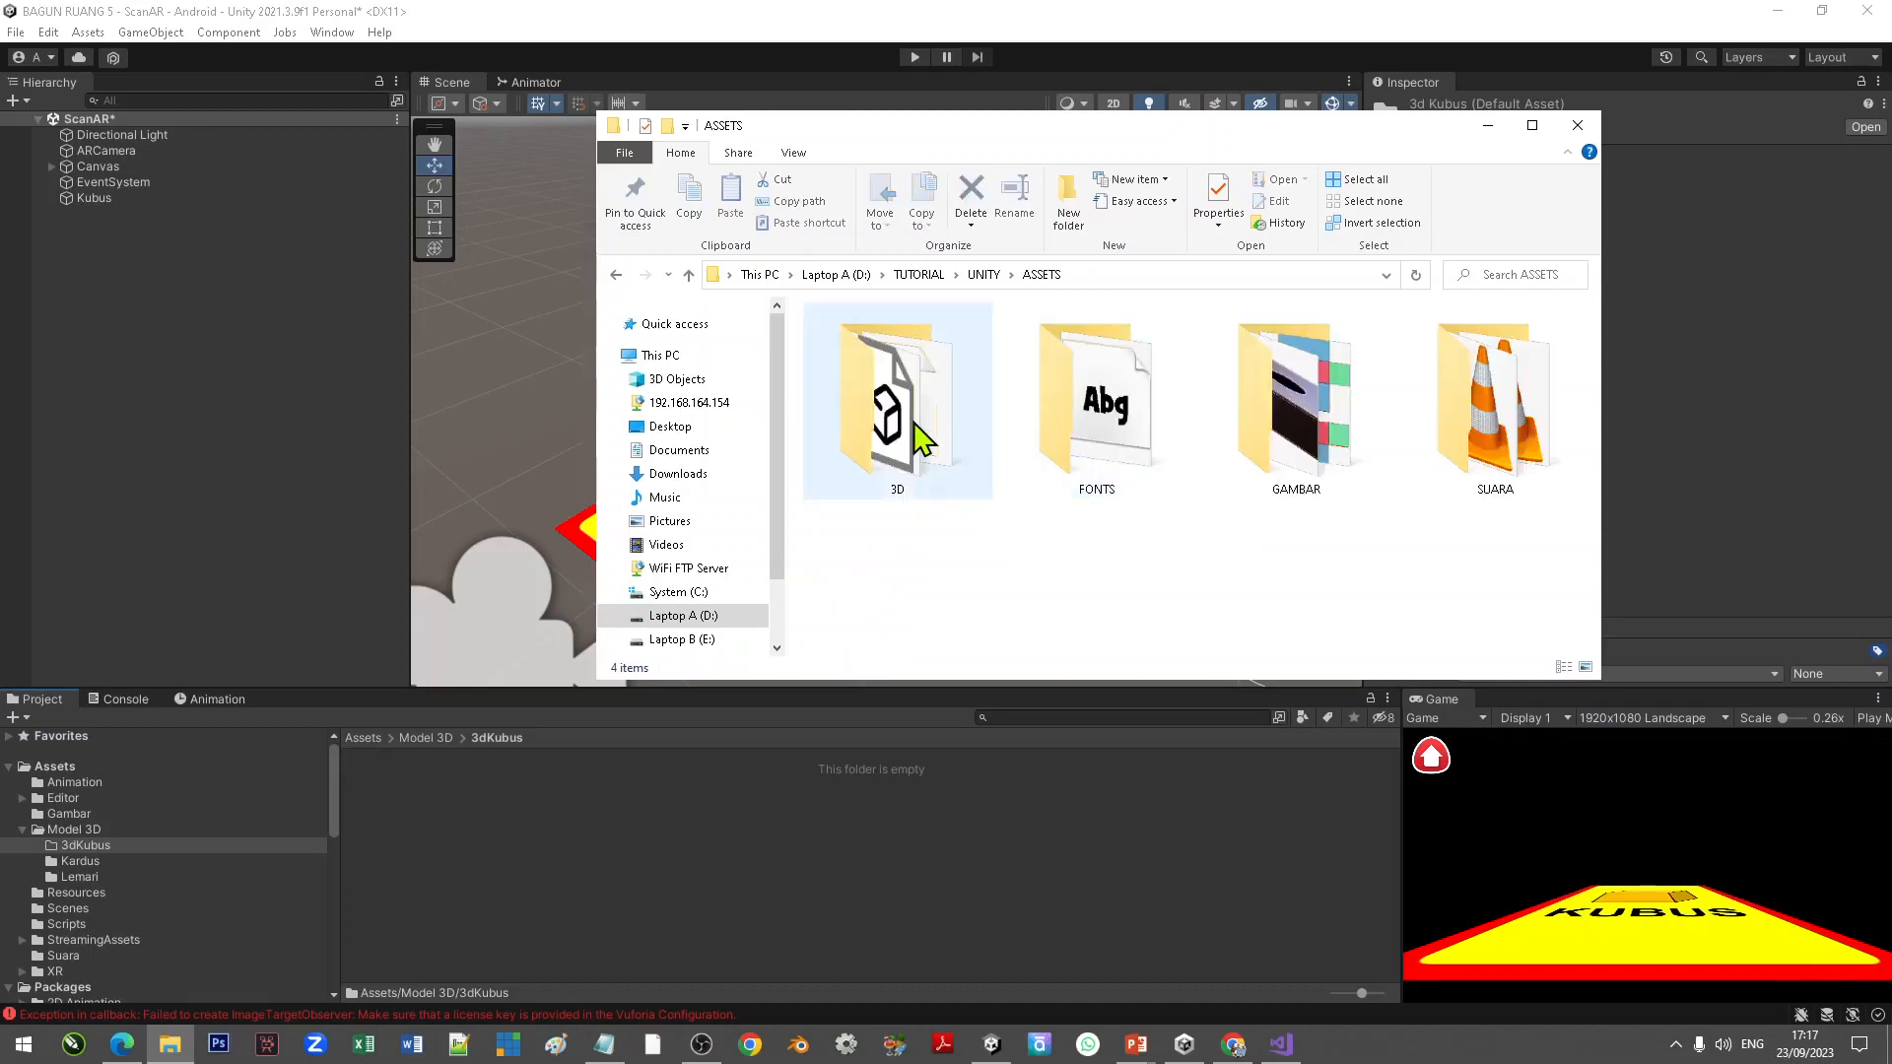
{"action": "left_click", "coordinate": [917, 431]}
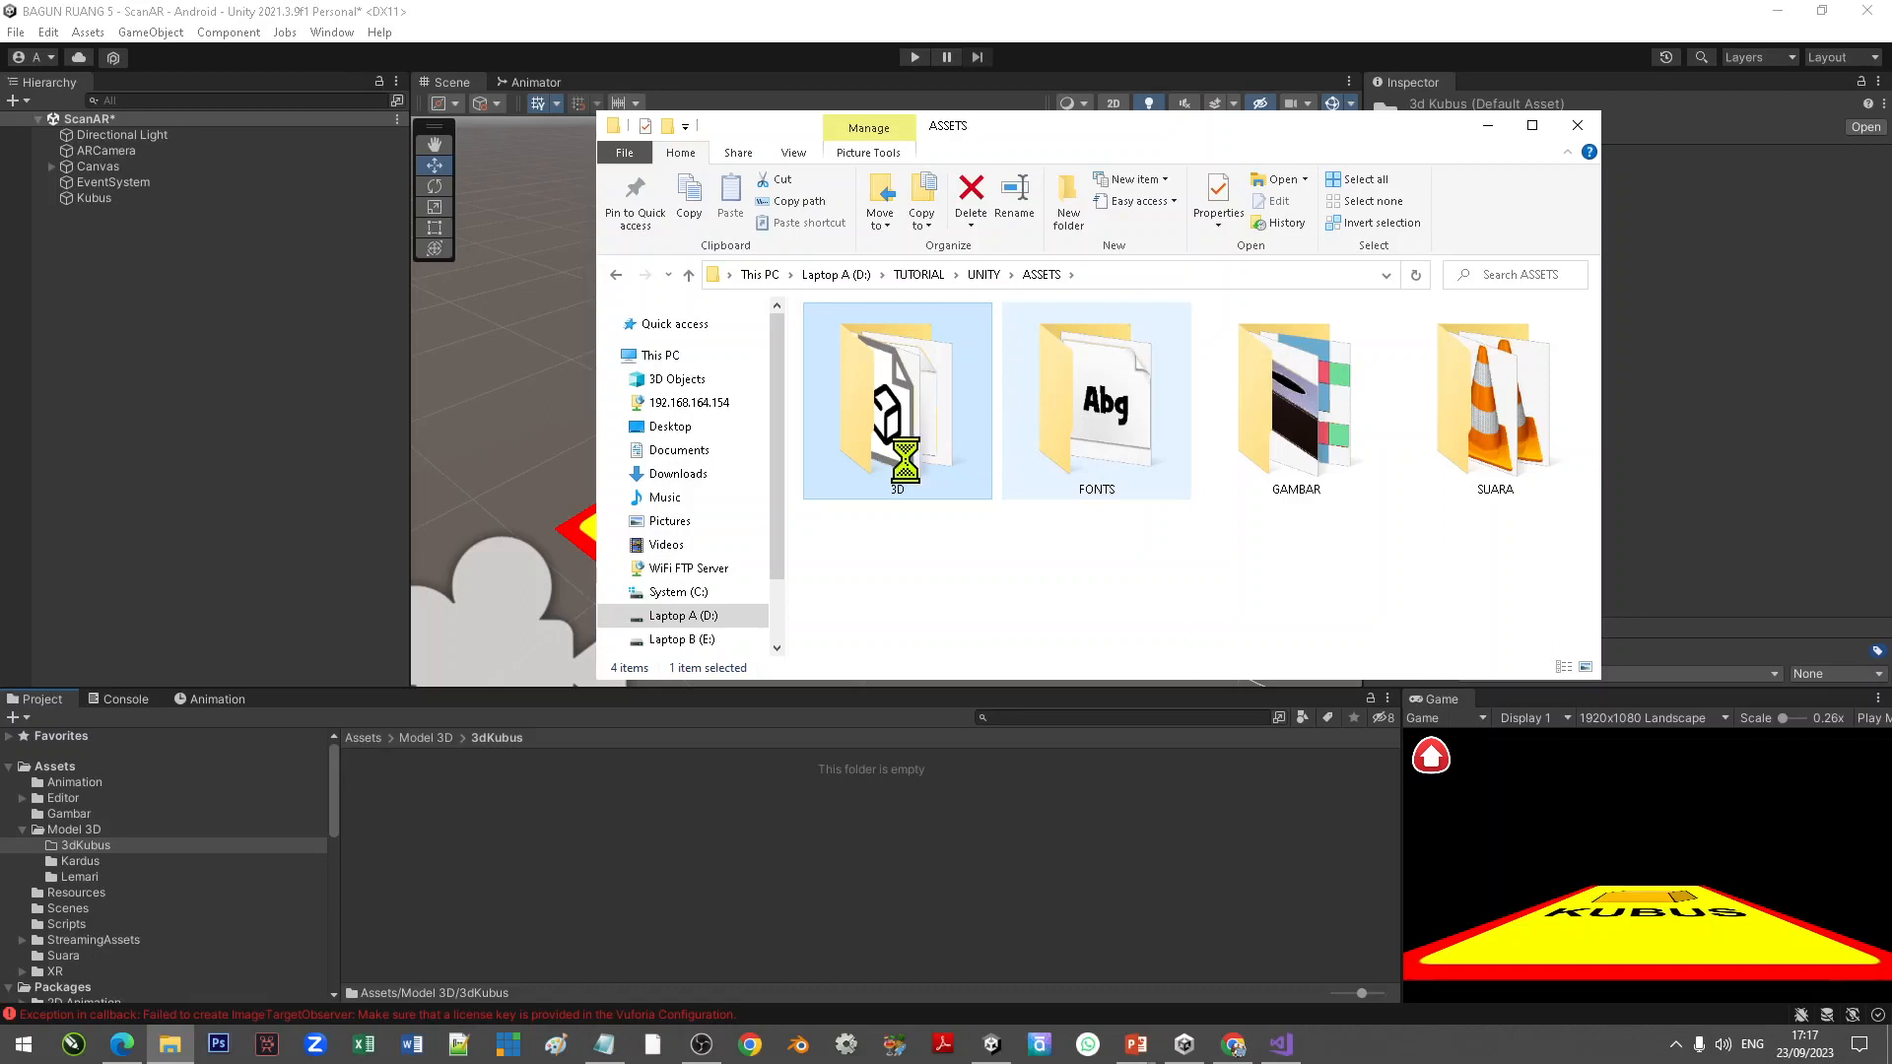
{"action": "double_click", "coordinate": [903, 456]}
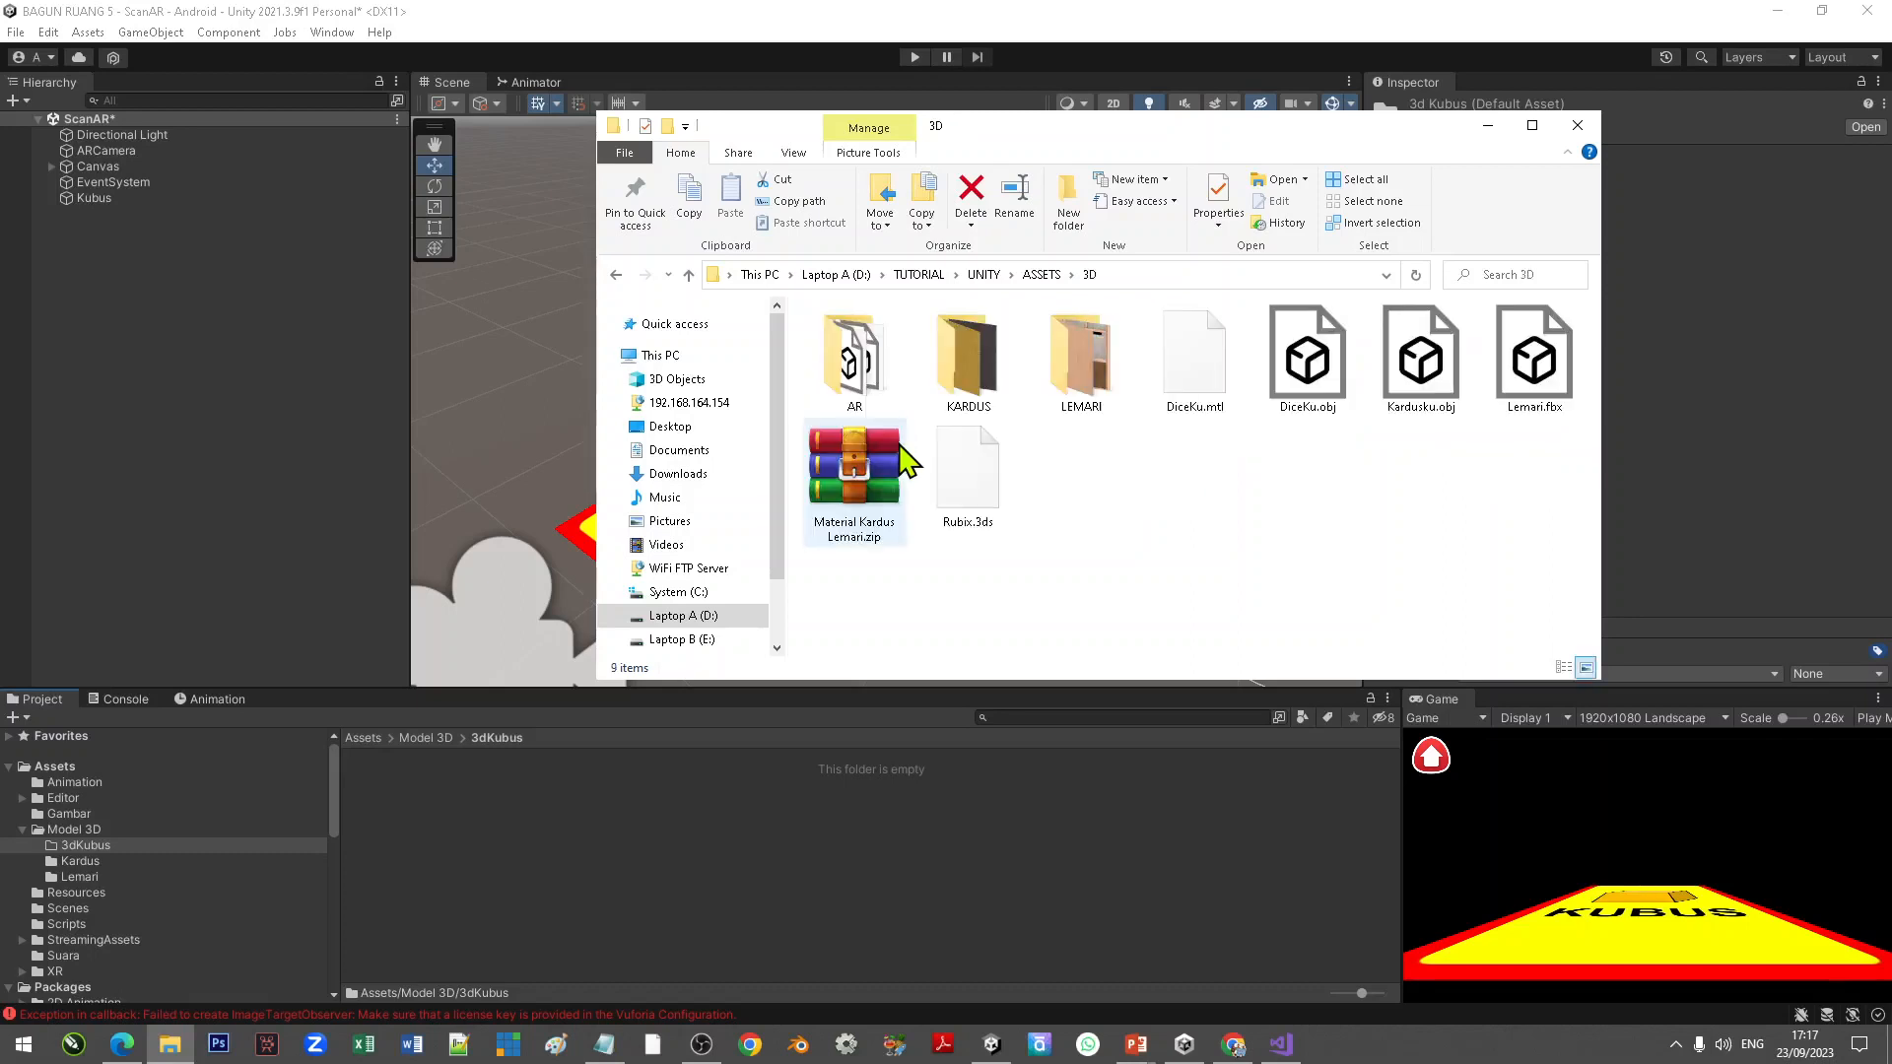
{"action": "left_click", "coordinate": [861, 354]}
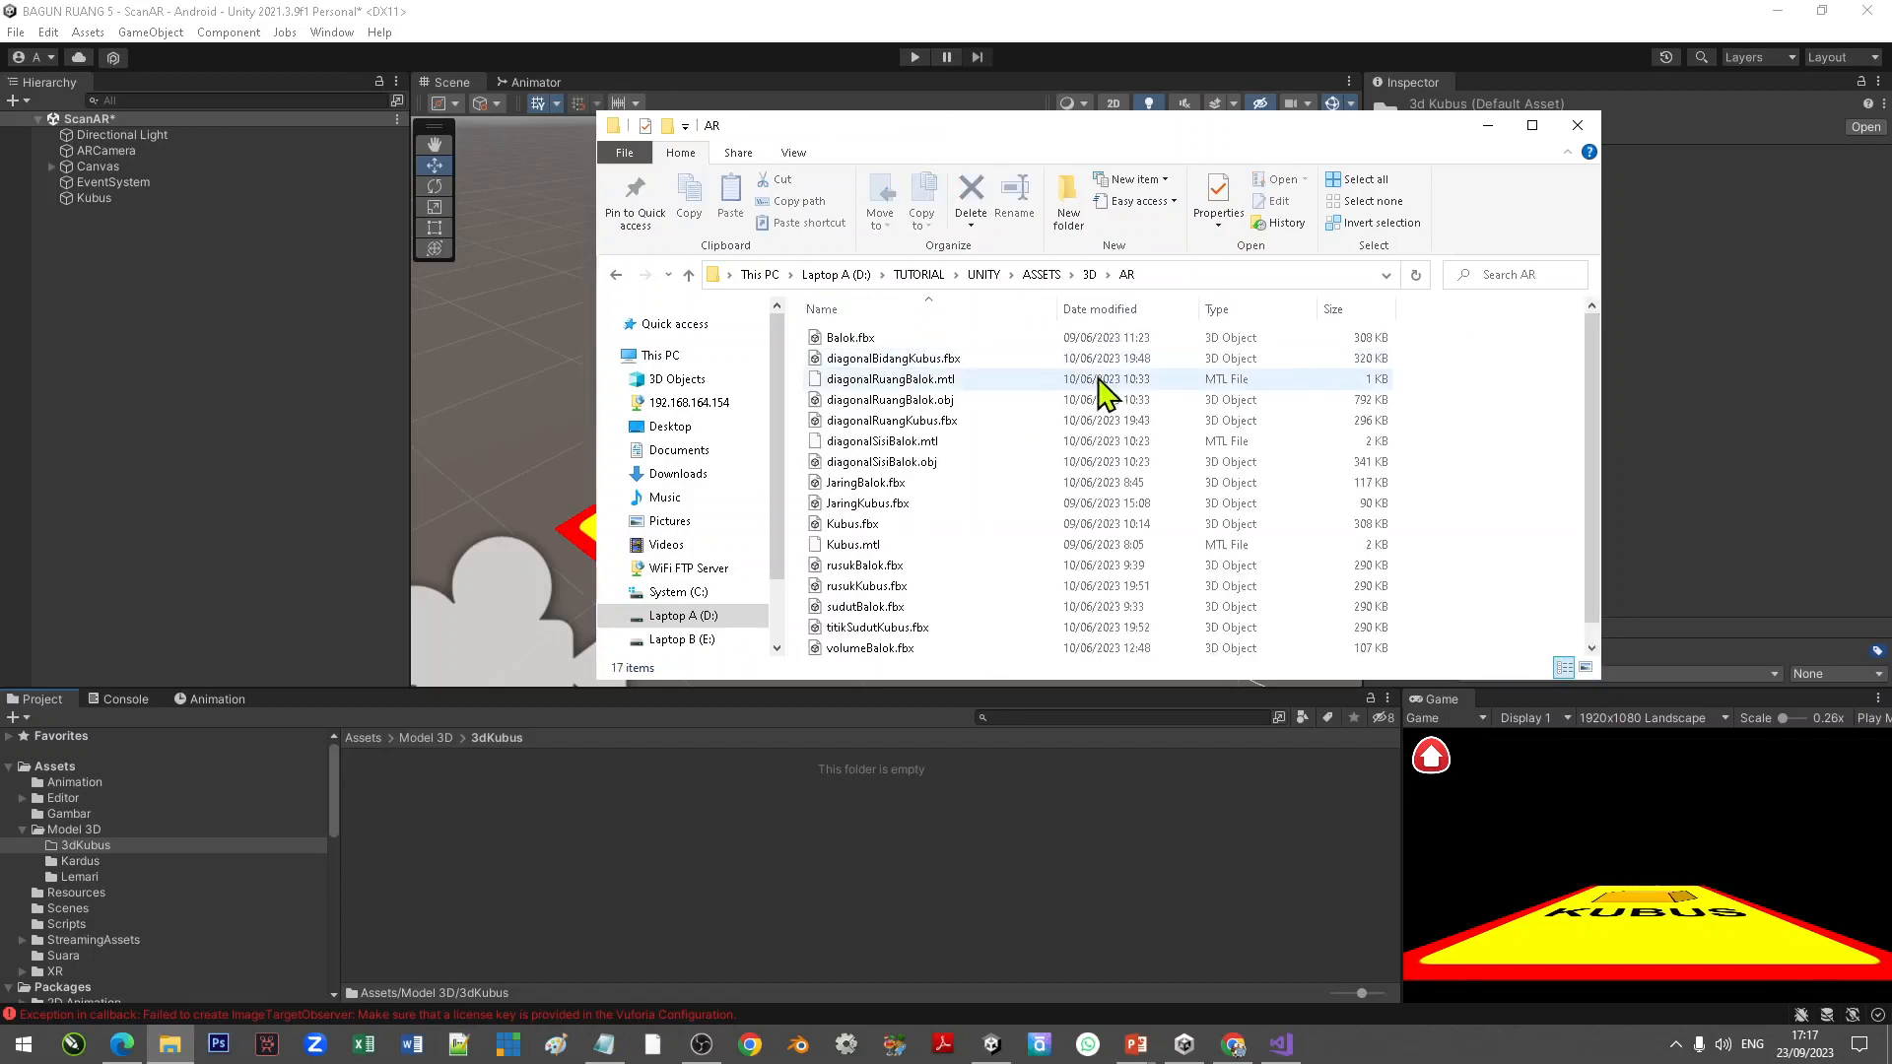
Step: Import diagonalBidangKubus, diagonalRuangKubus, JaringKubus, rusukKubus, titikSudutKubus and volumeKubus FBX files into the 3dKubus folder
{"action": "left_click", "coordinate": [953, 376]}
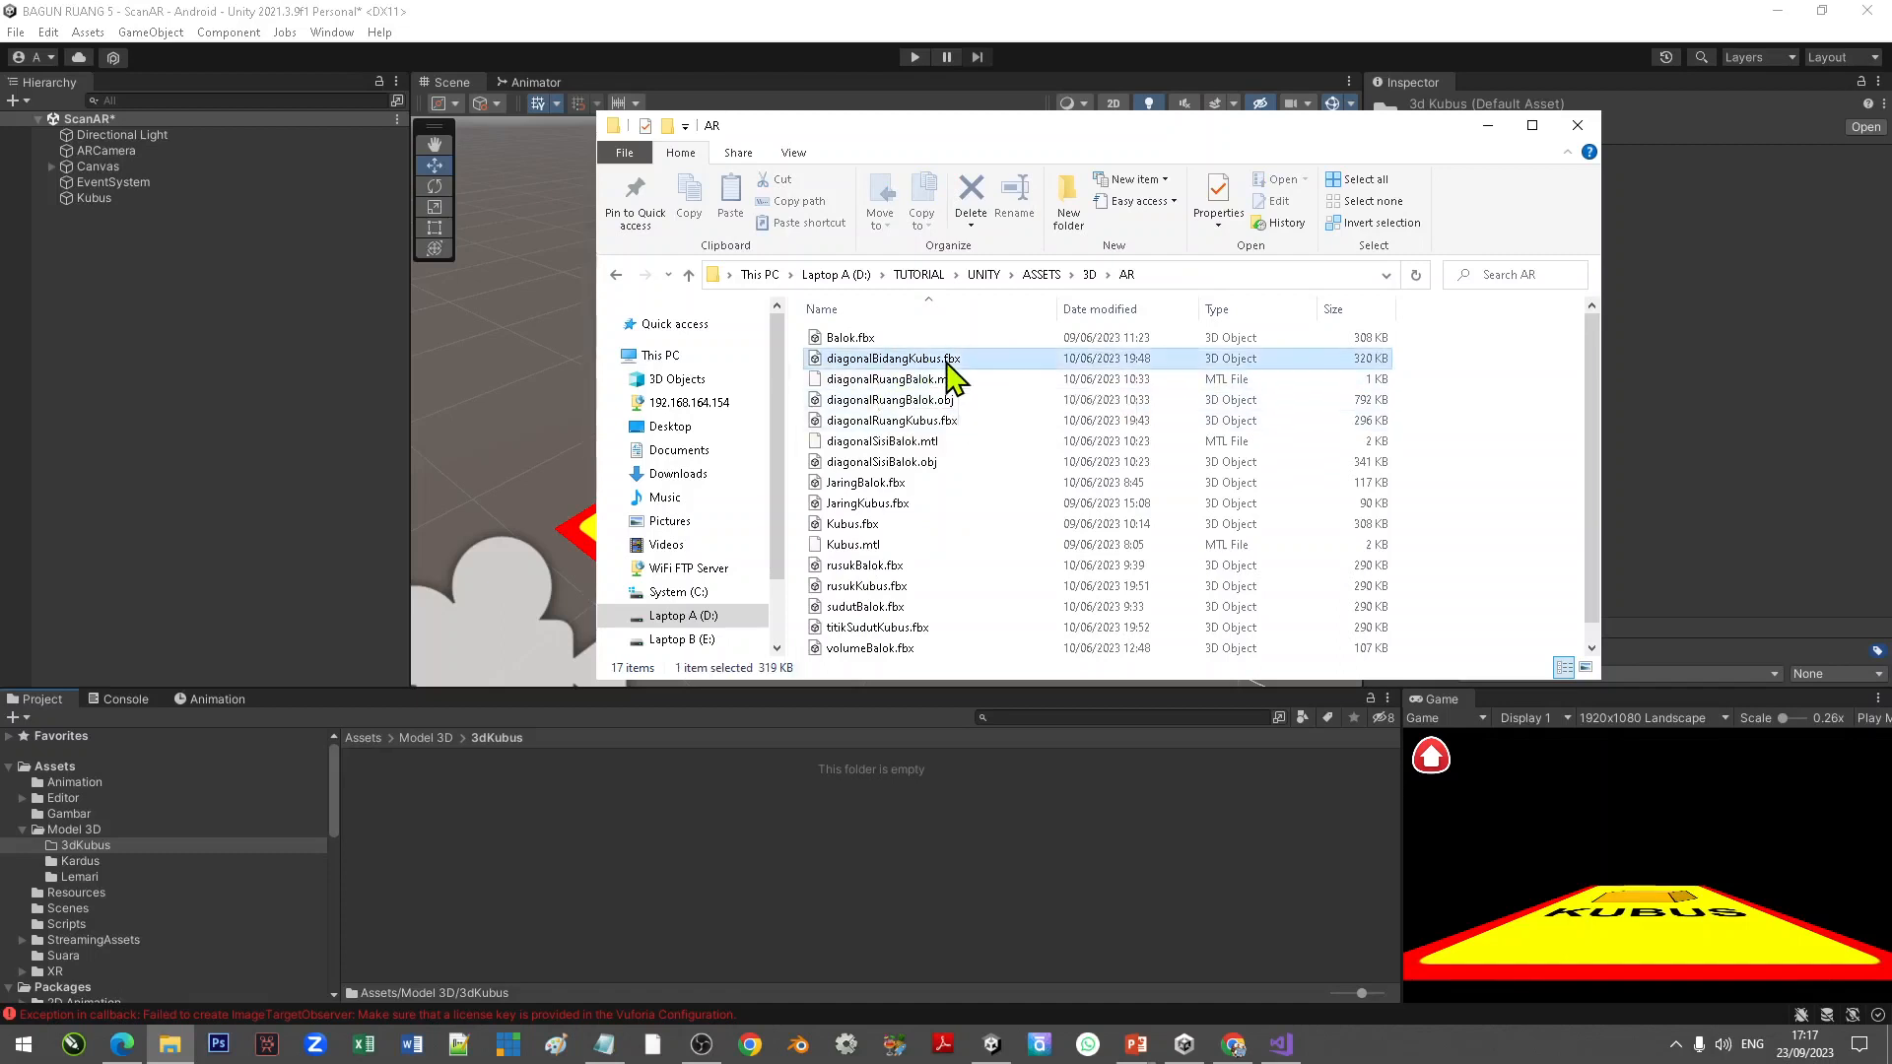
{"action": "left_click", "coordinate": [952, 422], "text": "ctrl"}
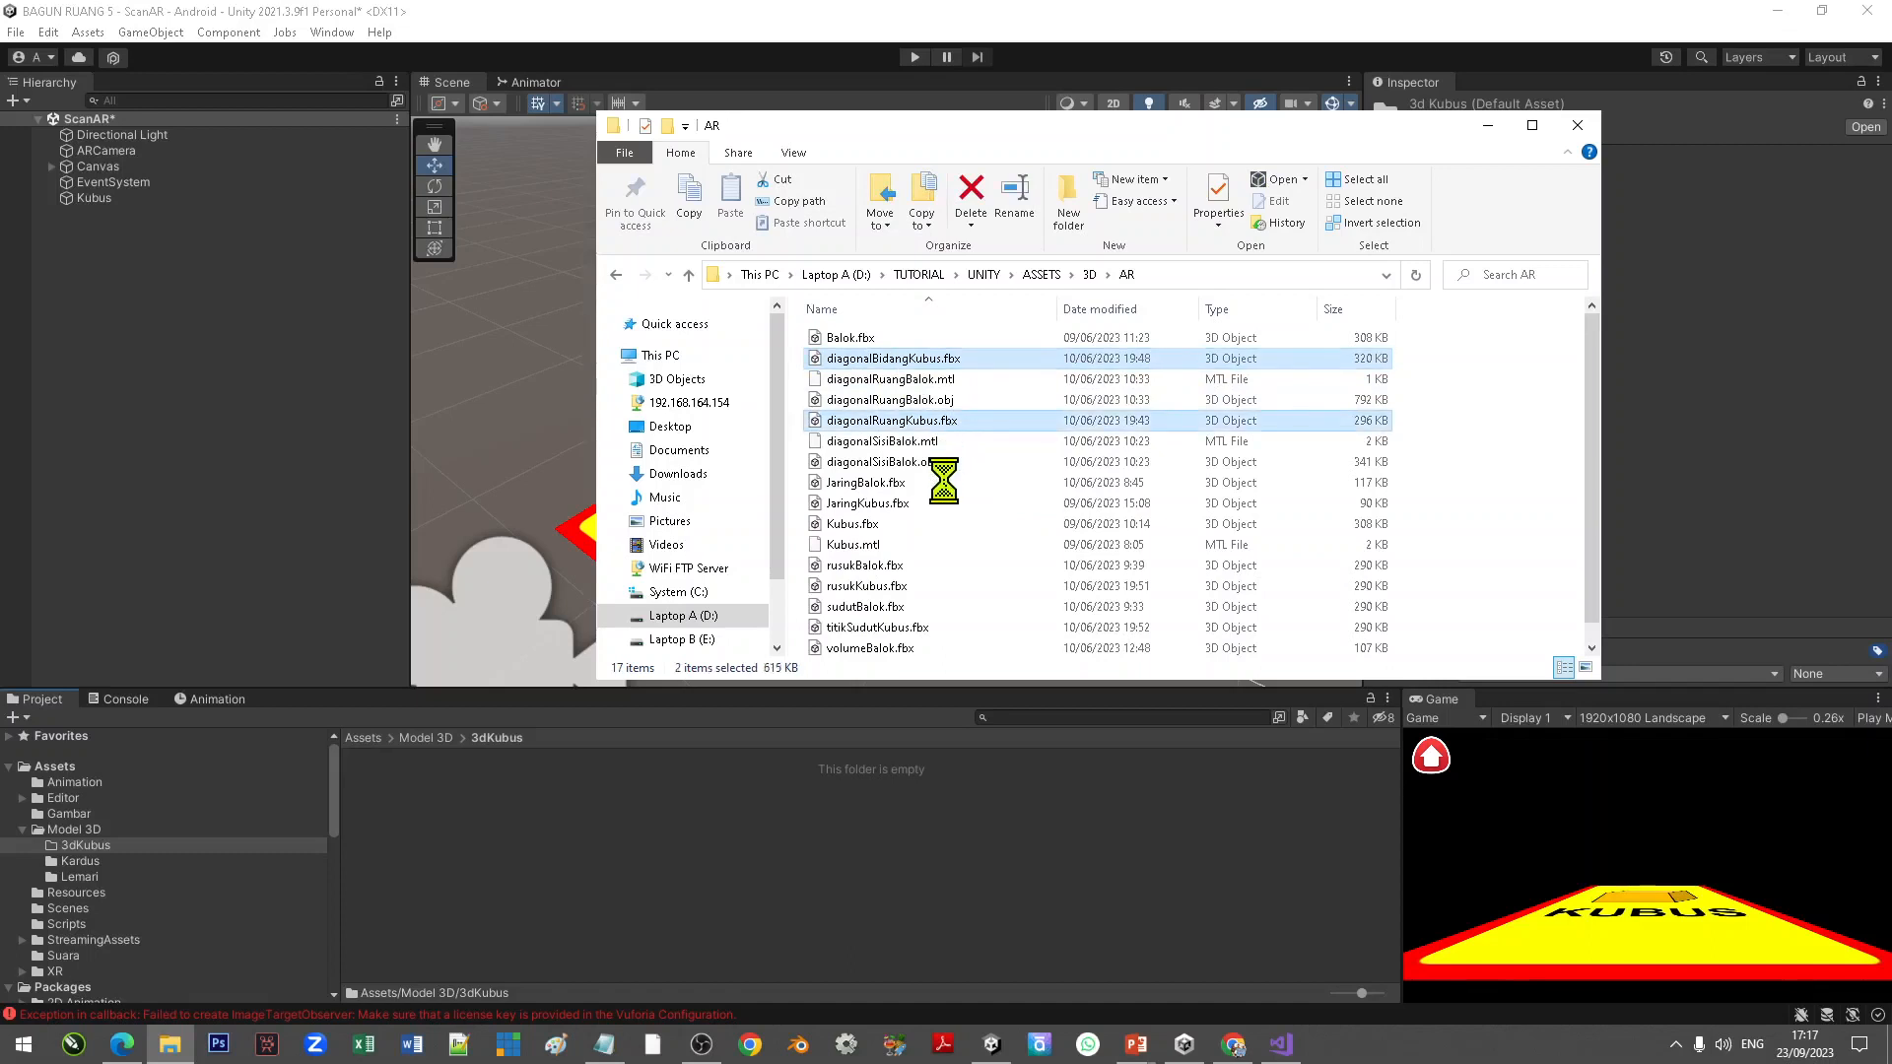
{"action": "left_click", "coordinate": [892, 505], "text": "ctrl"}
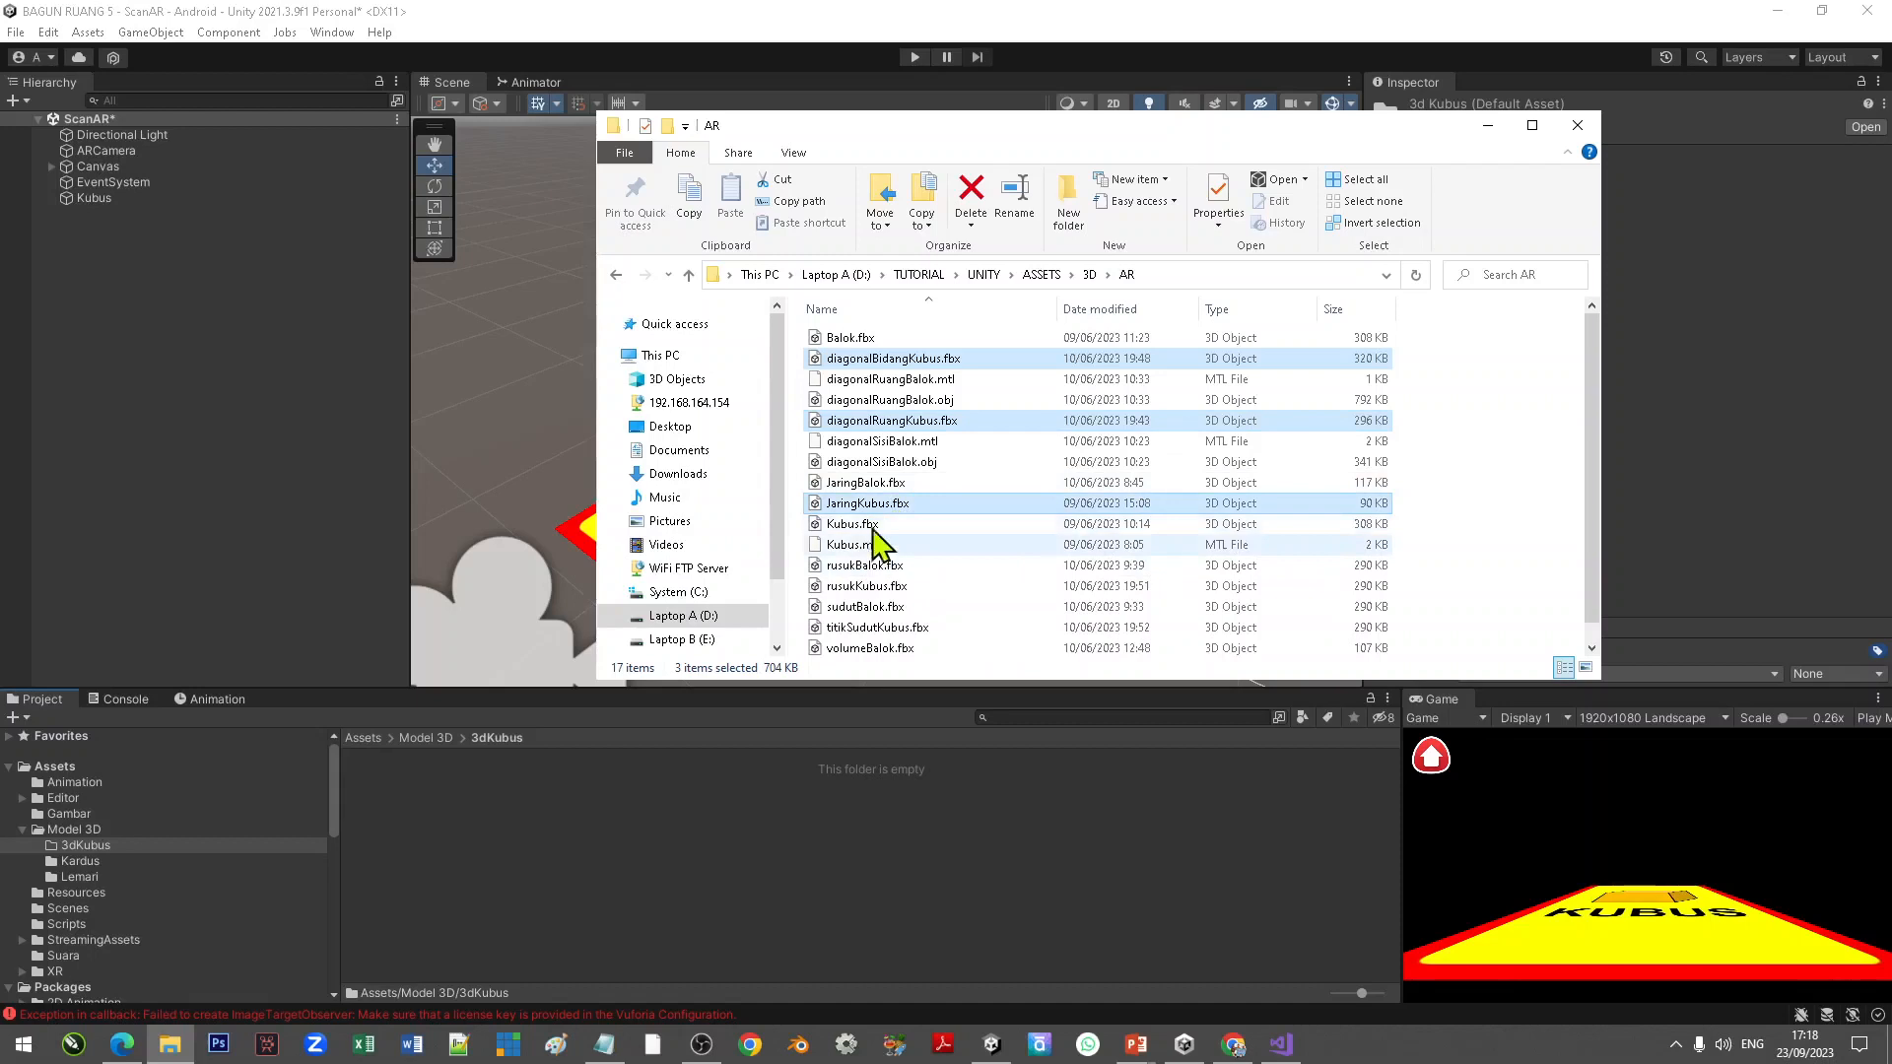
{"action": "scroll", "coordinate": [1001, 535], "scroll_direction": "down", "scroll_amount": 1}
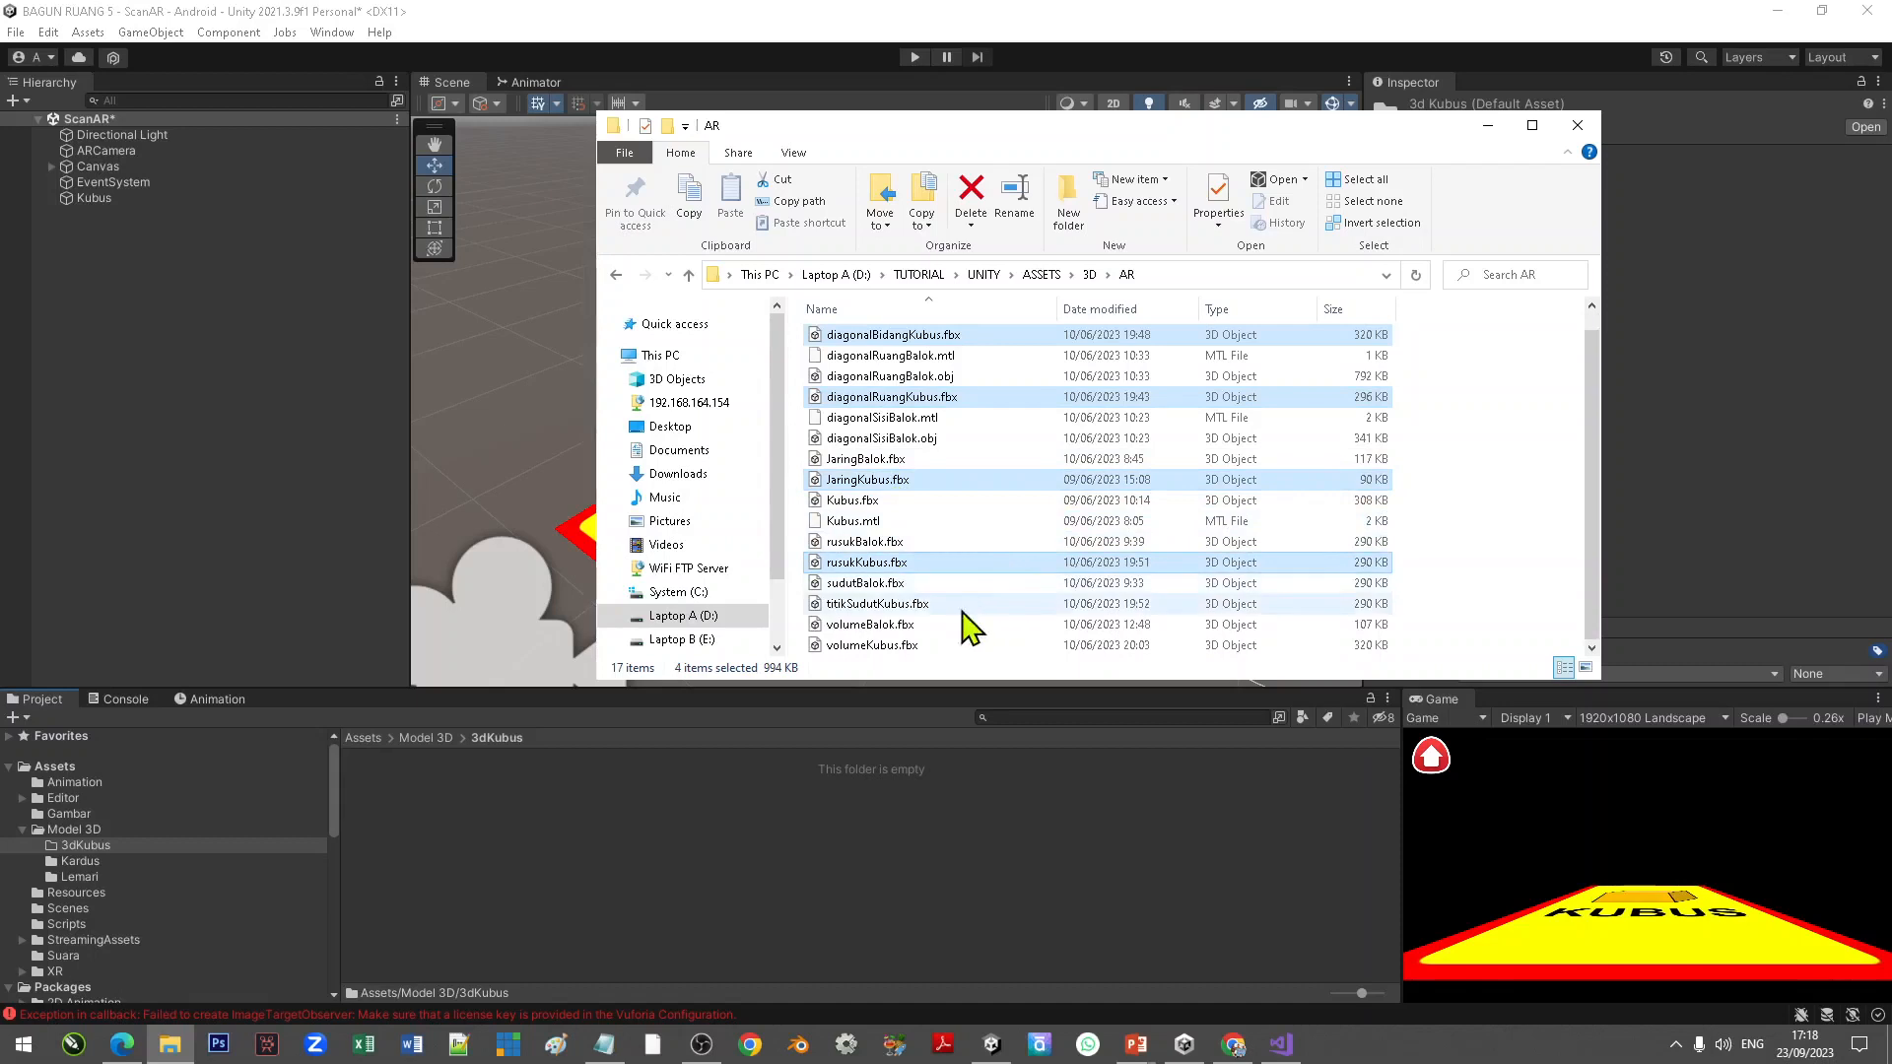
{"action": "left_click", "coordinate": [905, 647], "text": "ctrl"}
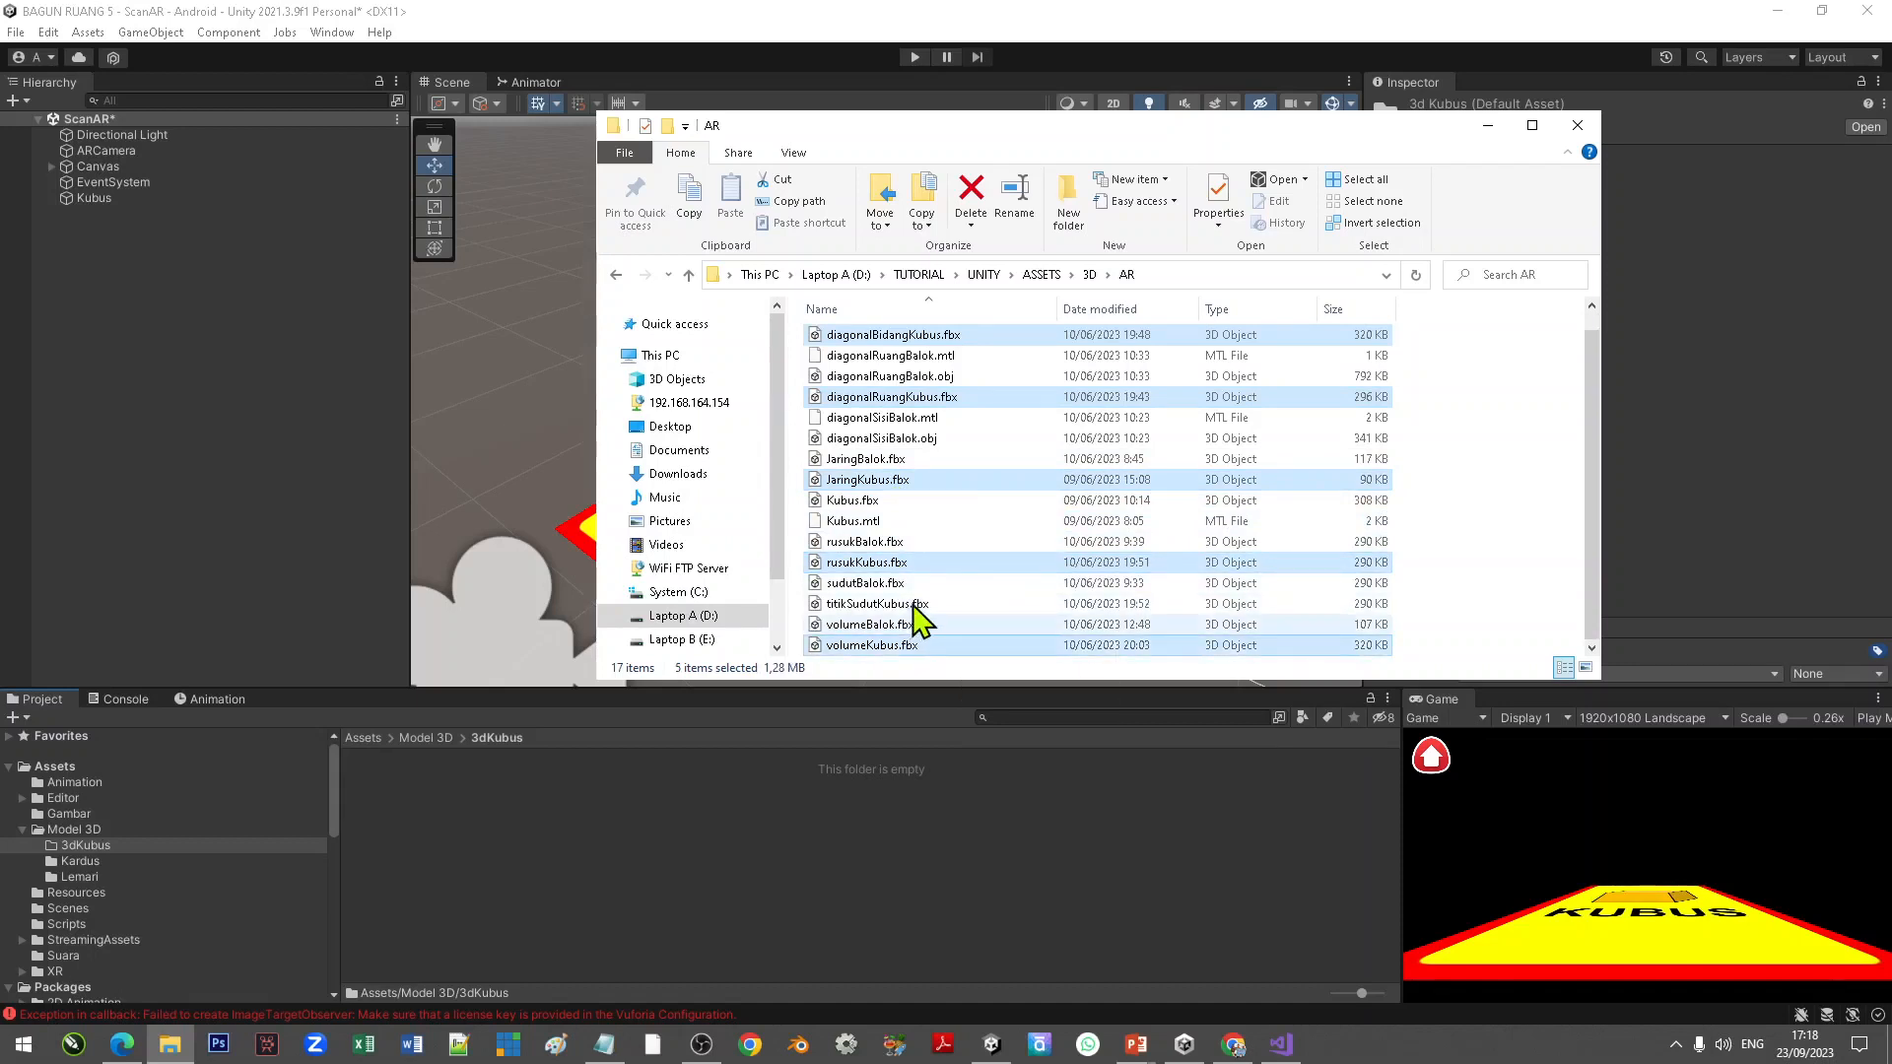
{"action": "left_click", "coordinate": [927, 605], "text": "ctrl"}
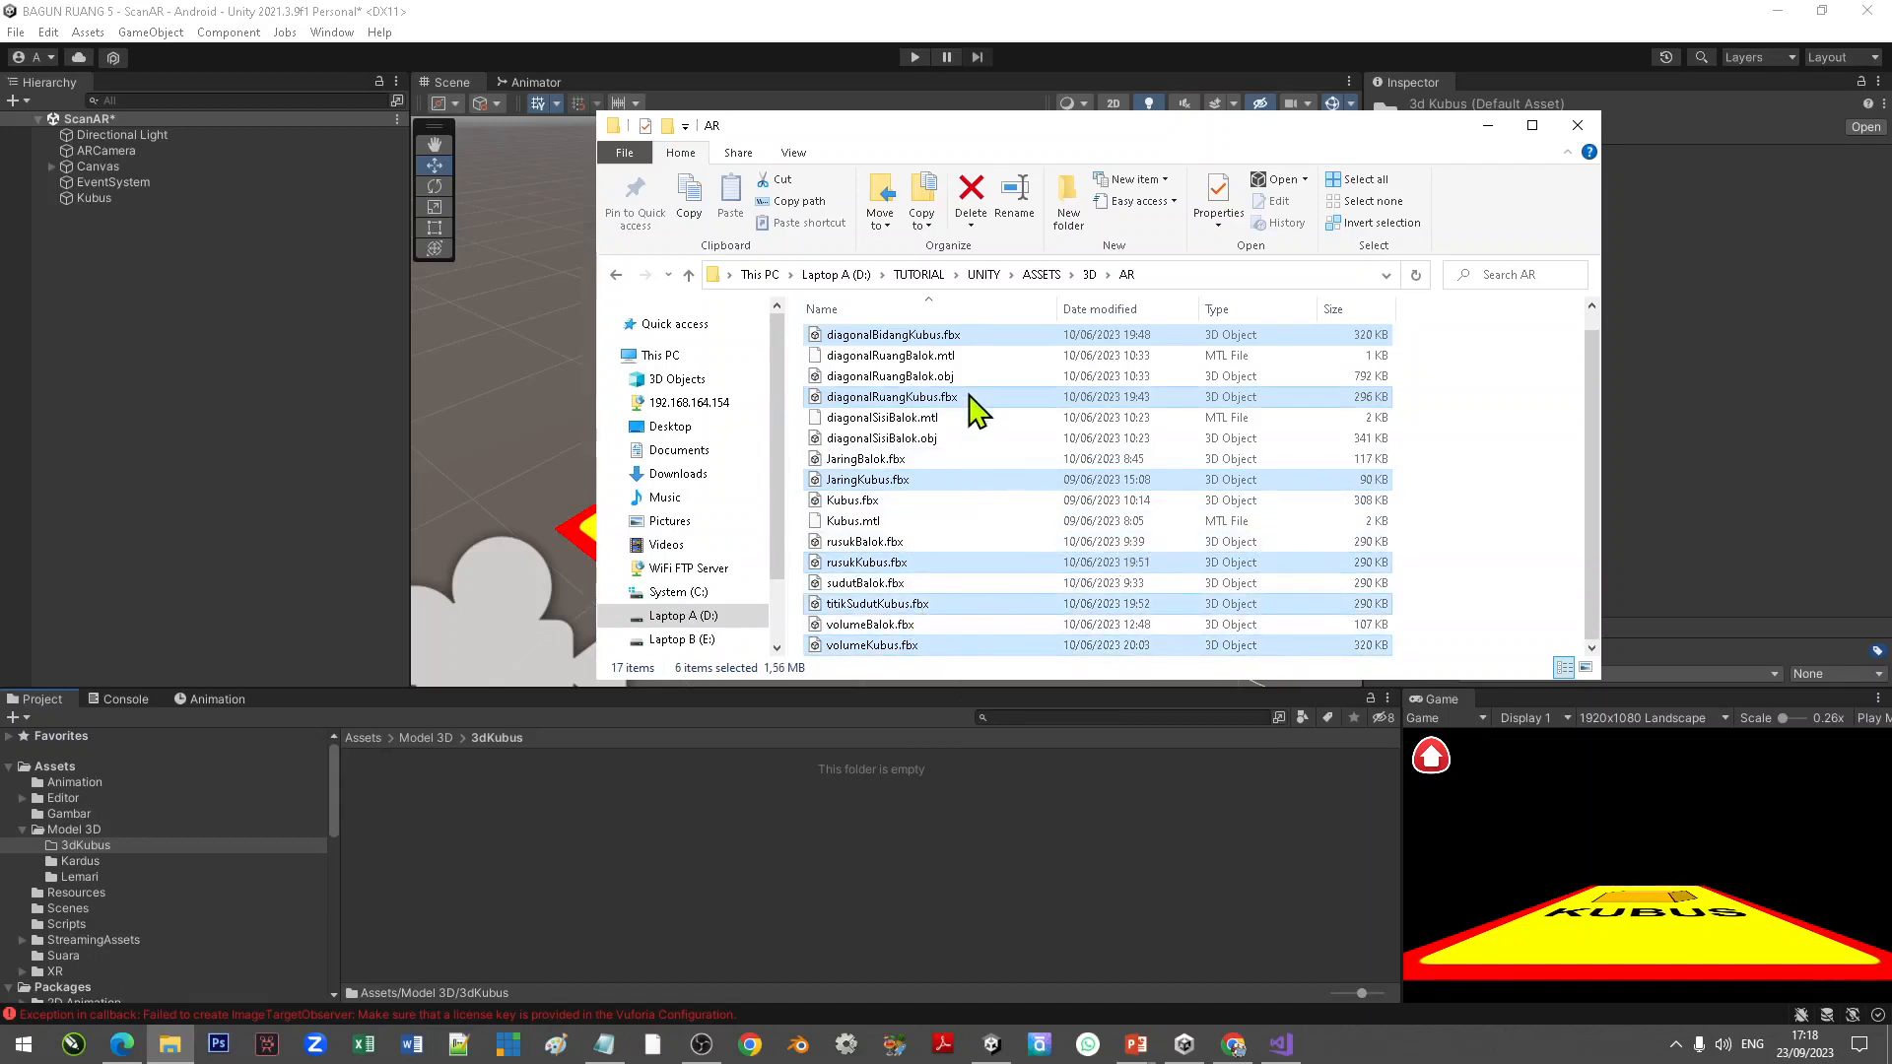
{"action": "left_click_drag", "start_coordinate": [975, 409], "coordinate": [611, 856]}
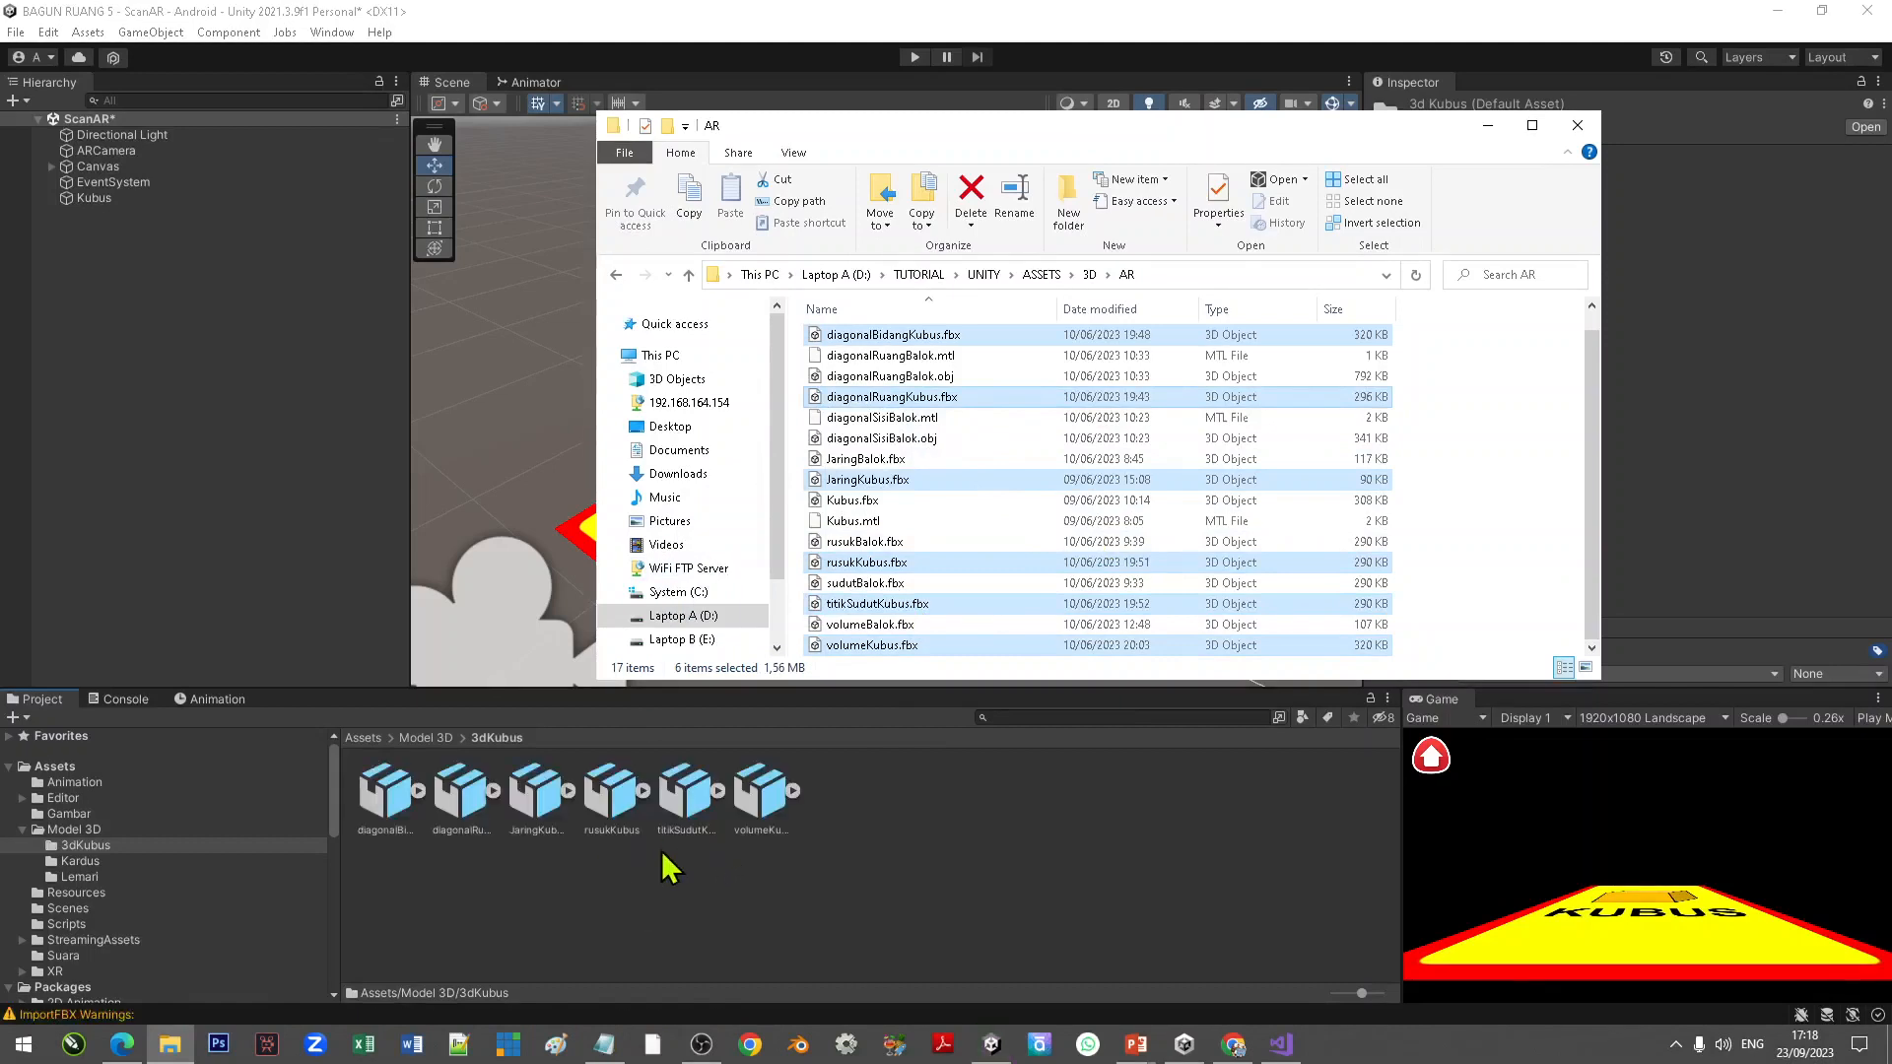
Step: Inspect the imported Kubus models in the 3dKubus folder
{"action": "left_click", "coordinate": [997, 919]}
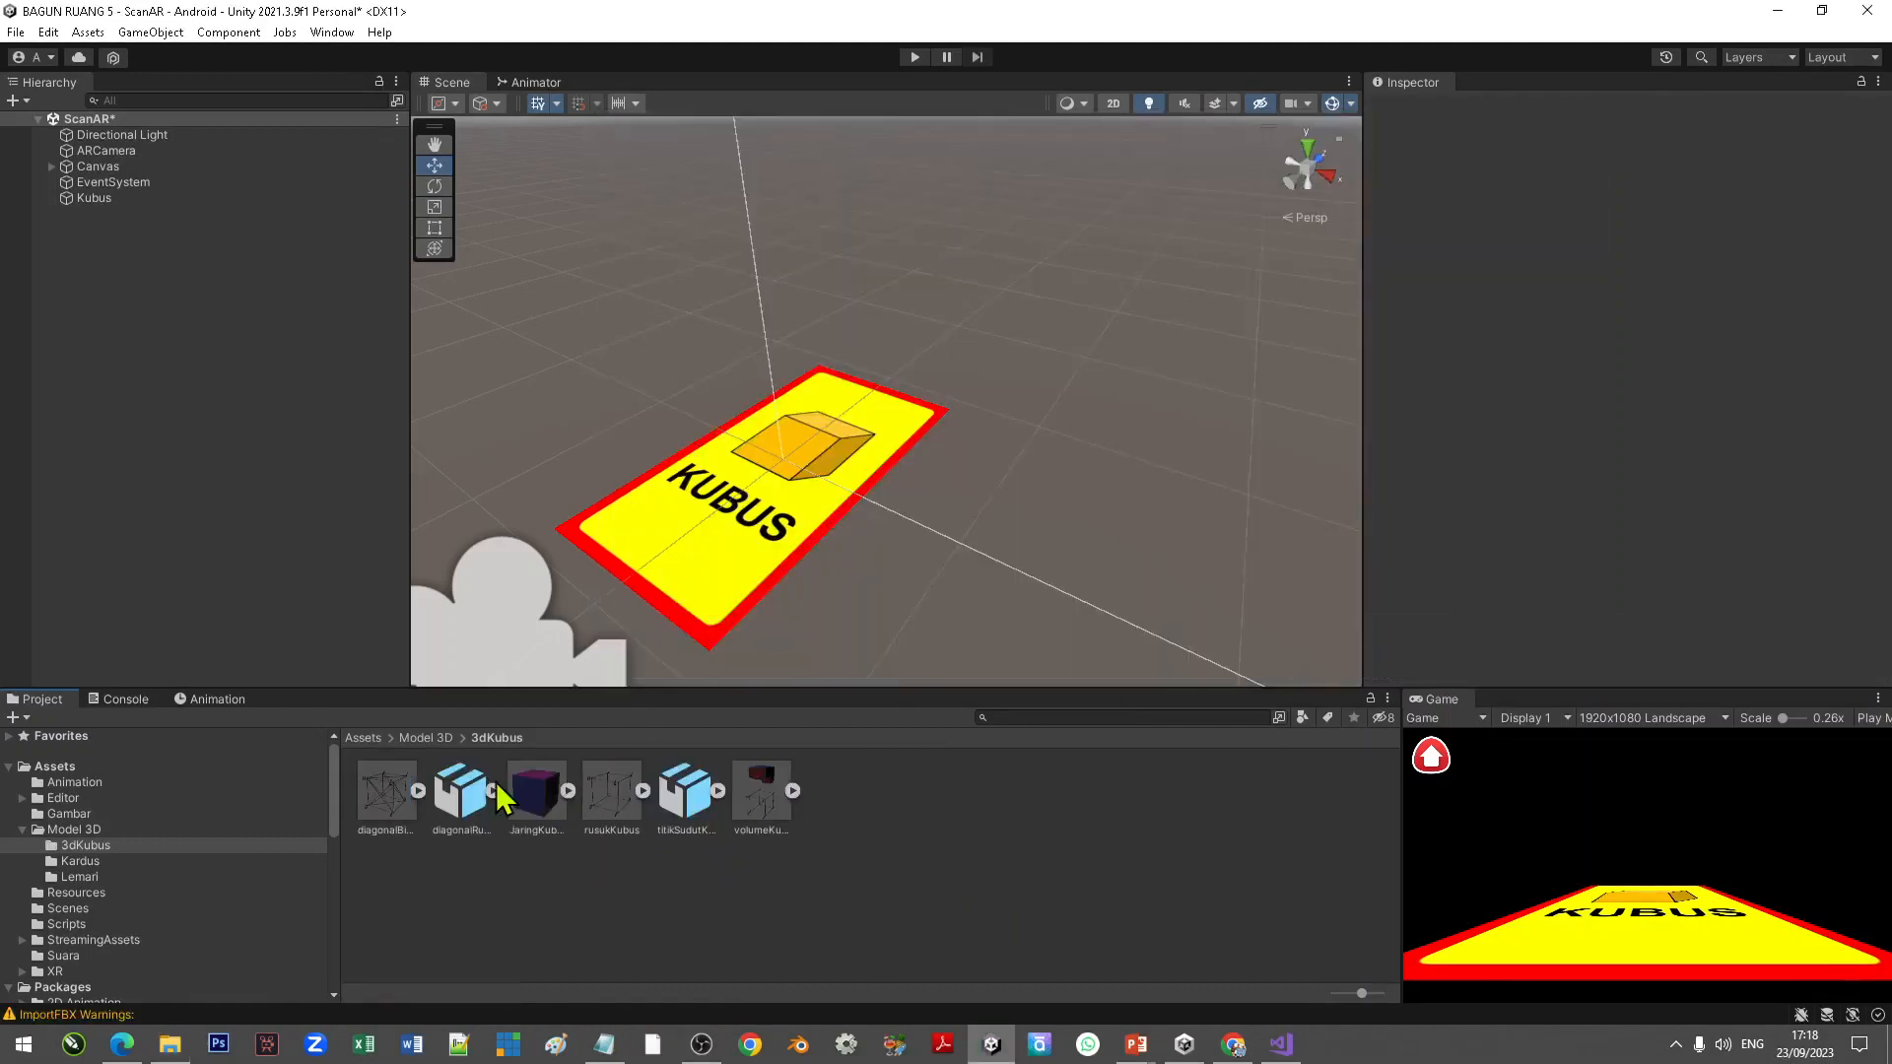
{"action": "left_click", "coordinate": [406, 814]}
{"action": "key", "text": "ctrl+a"}
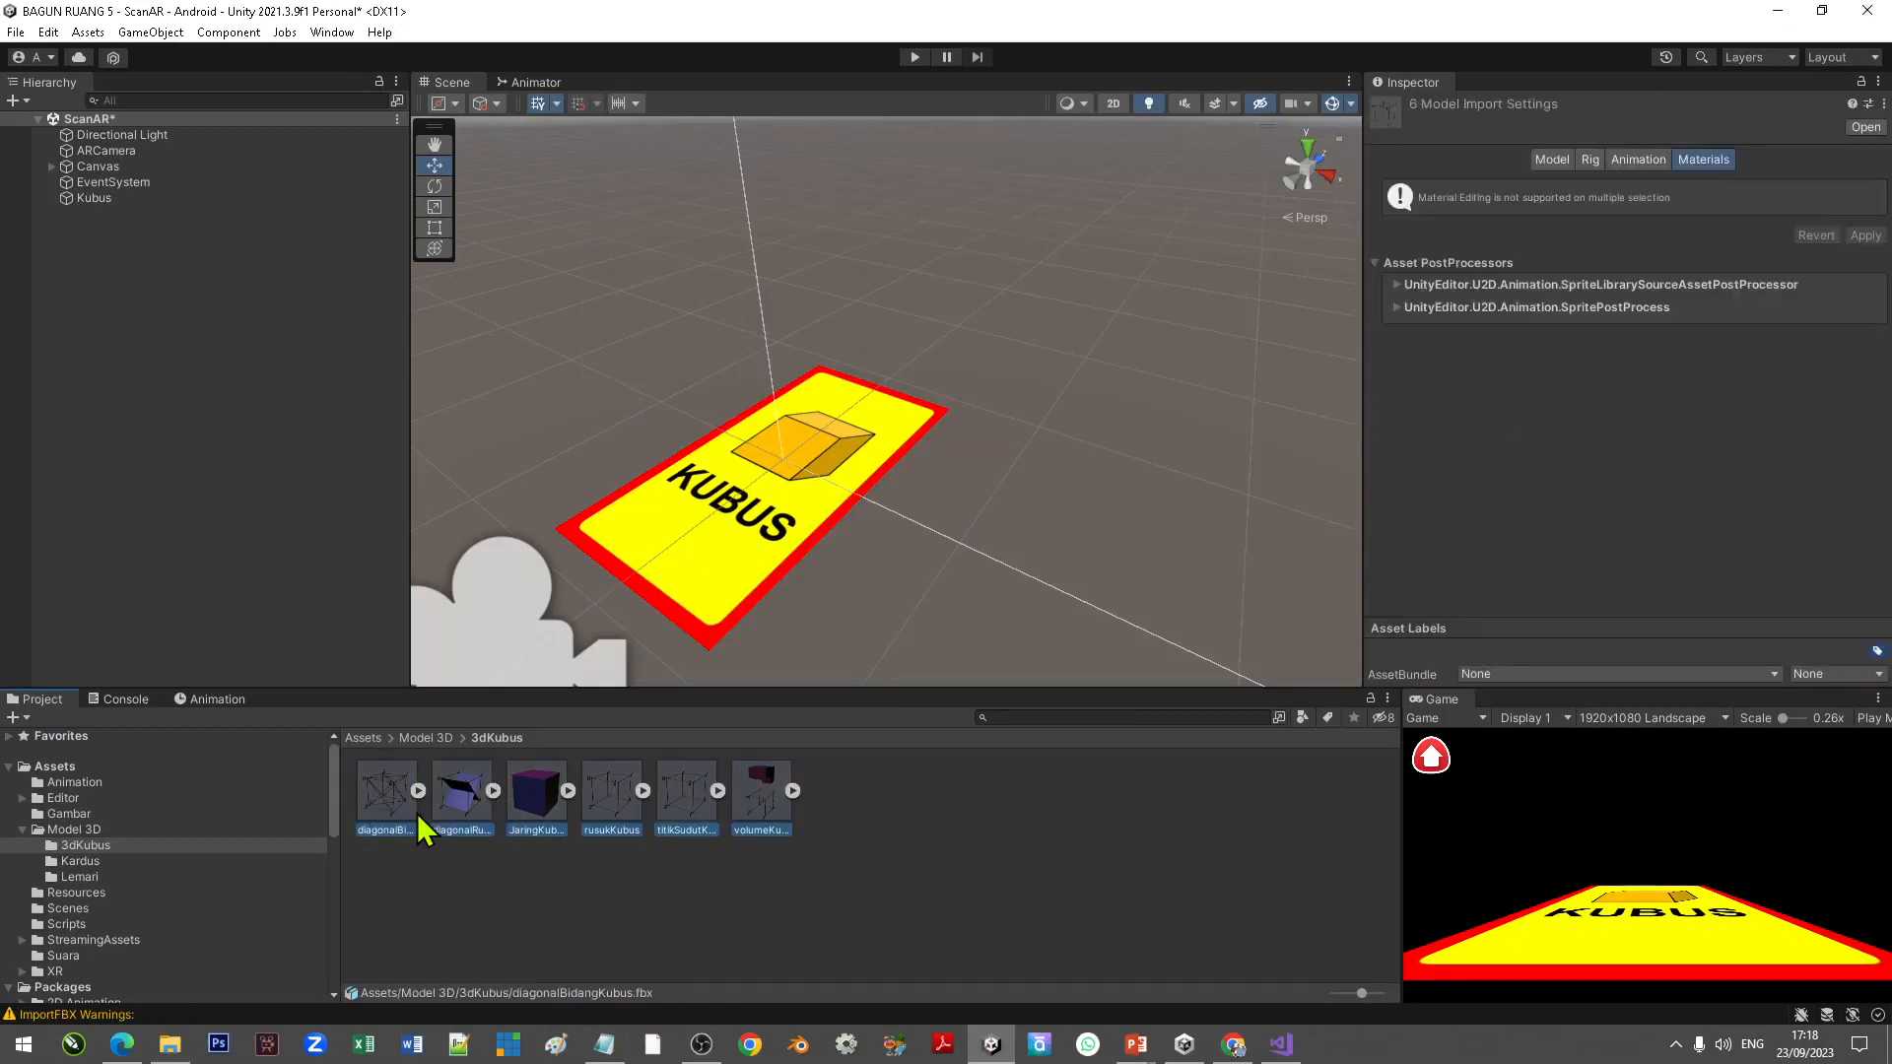
{"action": "left_click", "coordinate": [1037, 833]}
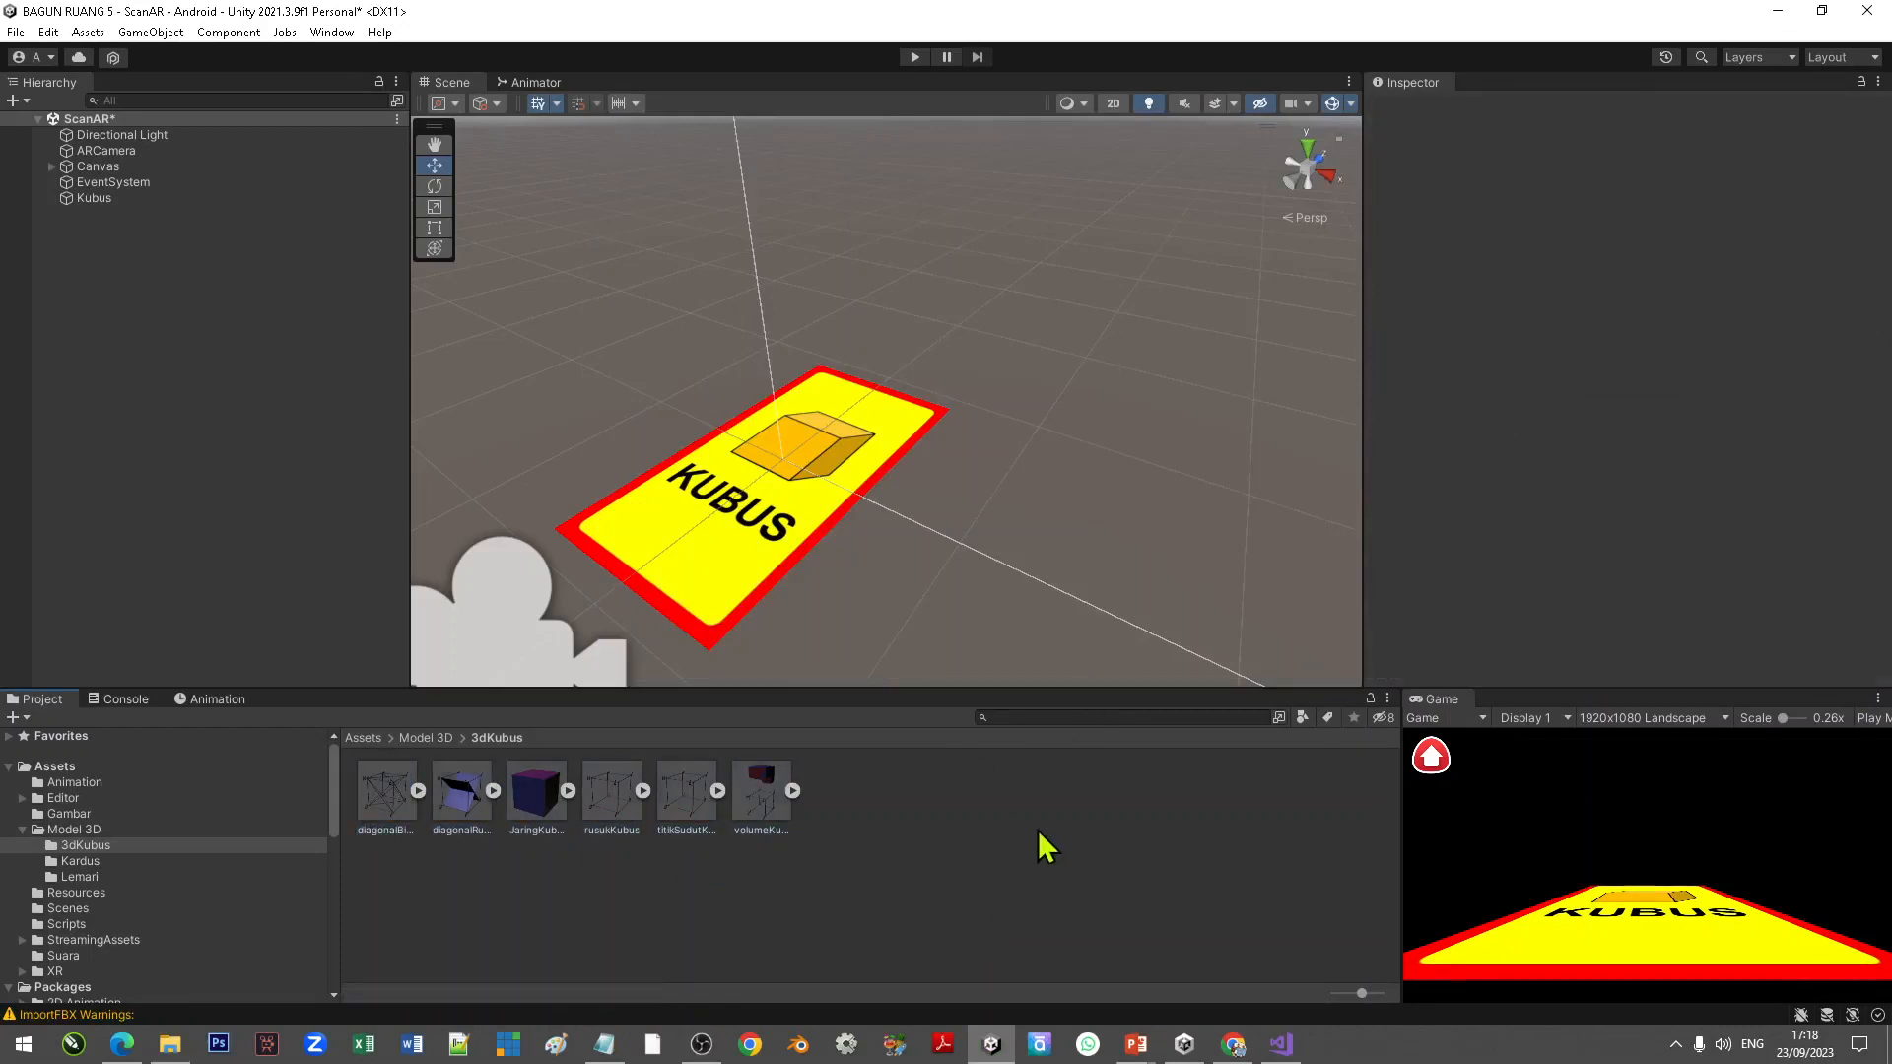
Step: Create a new folder named 3dBalok inside Model 3D and open it
{"action": "left_click", "coordinate": [439, 741]}
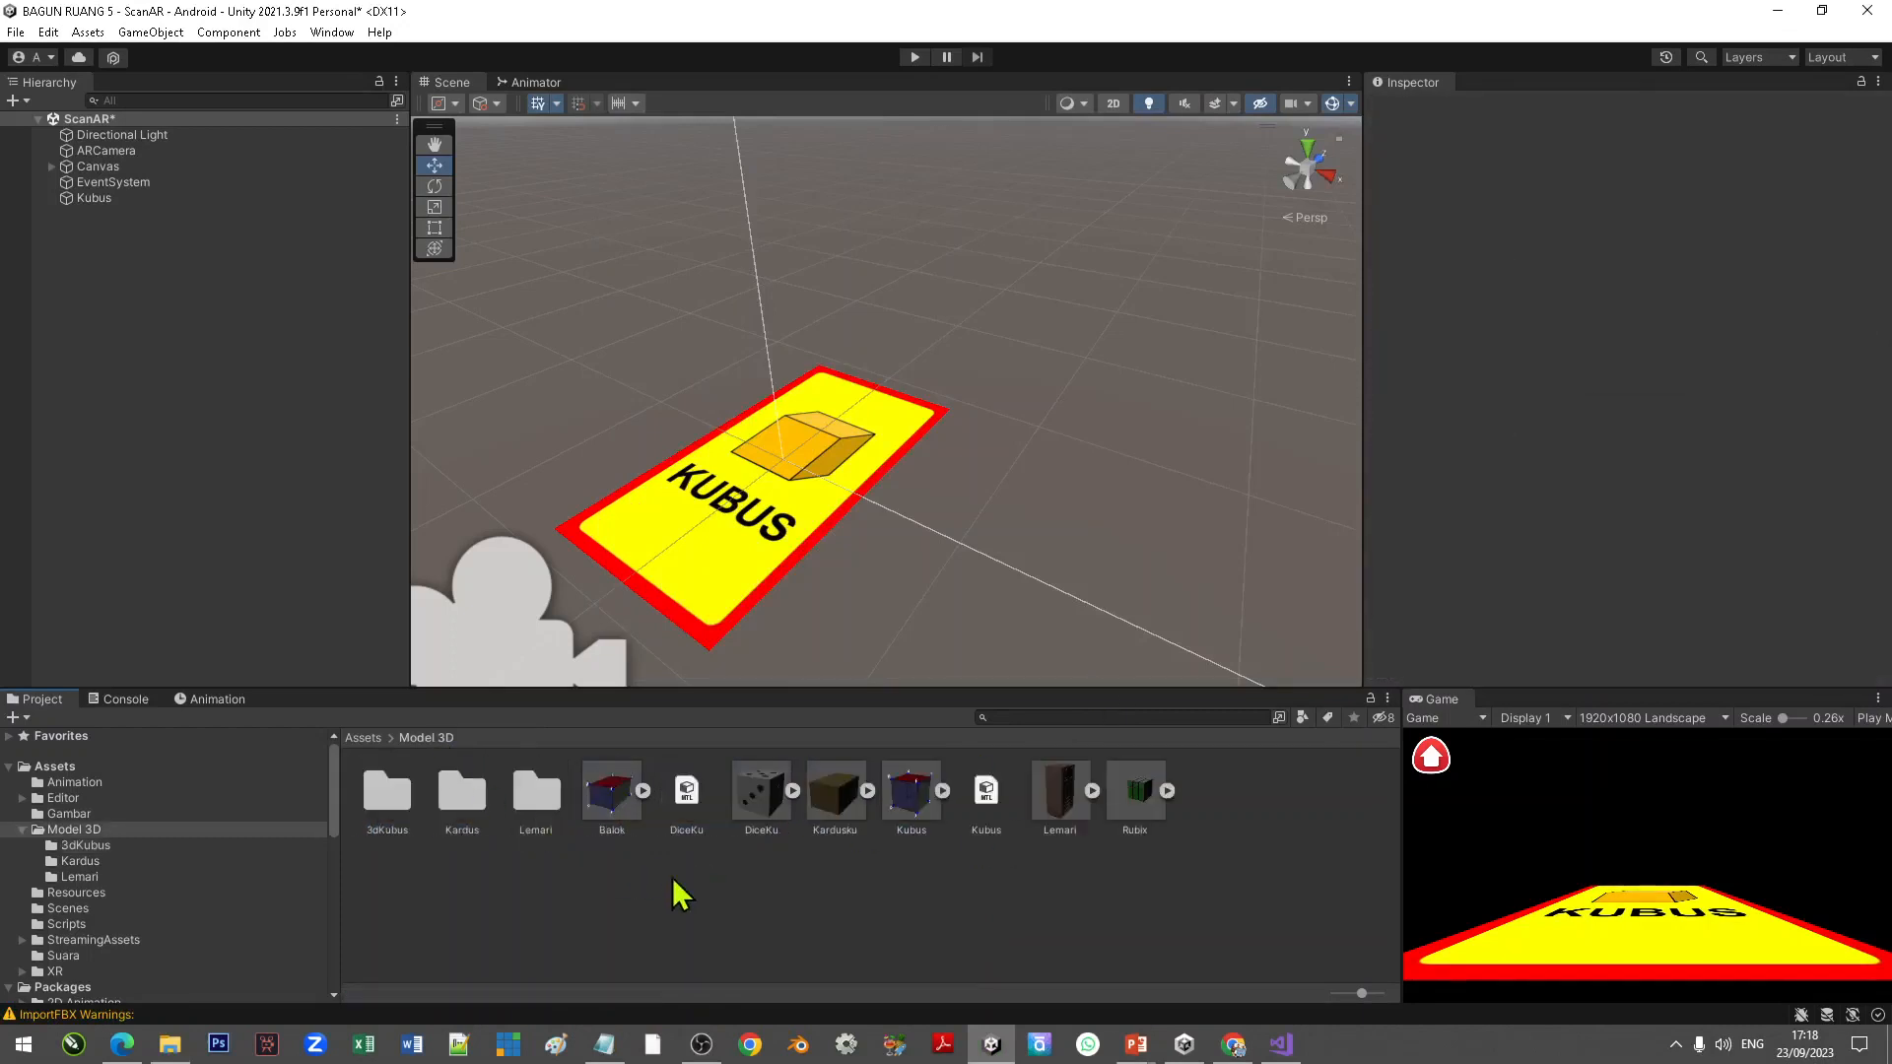
{"action": "right_click", "coordinate": [564, 902]}
{"action": "mouse_move", "coordinate": [818, 370]}
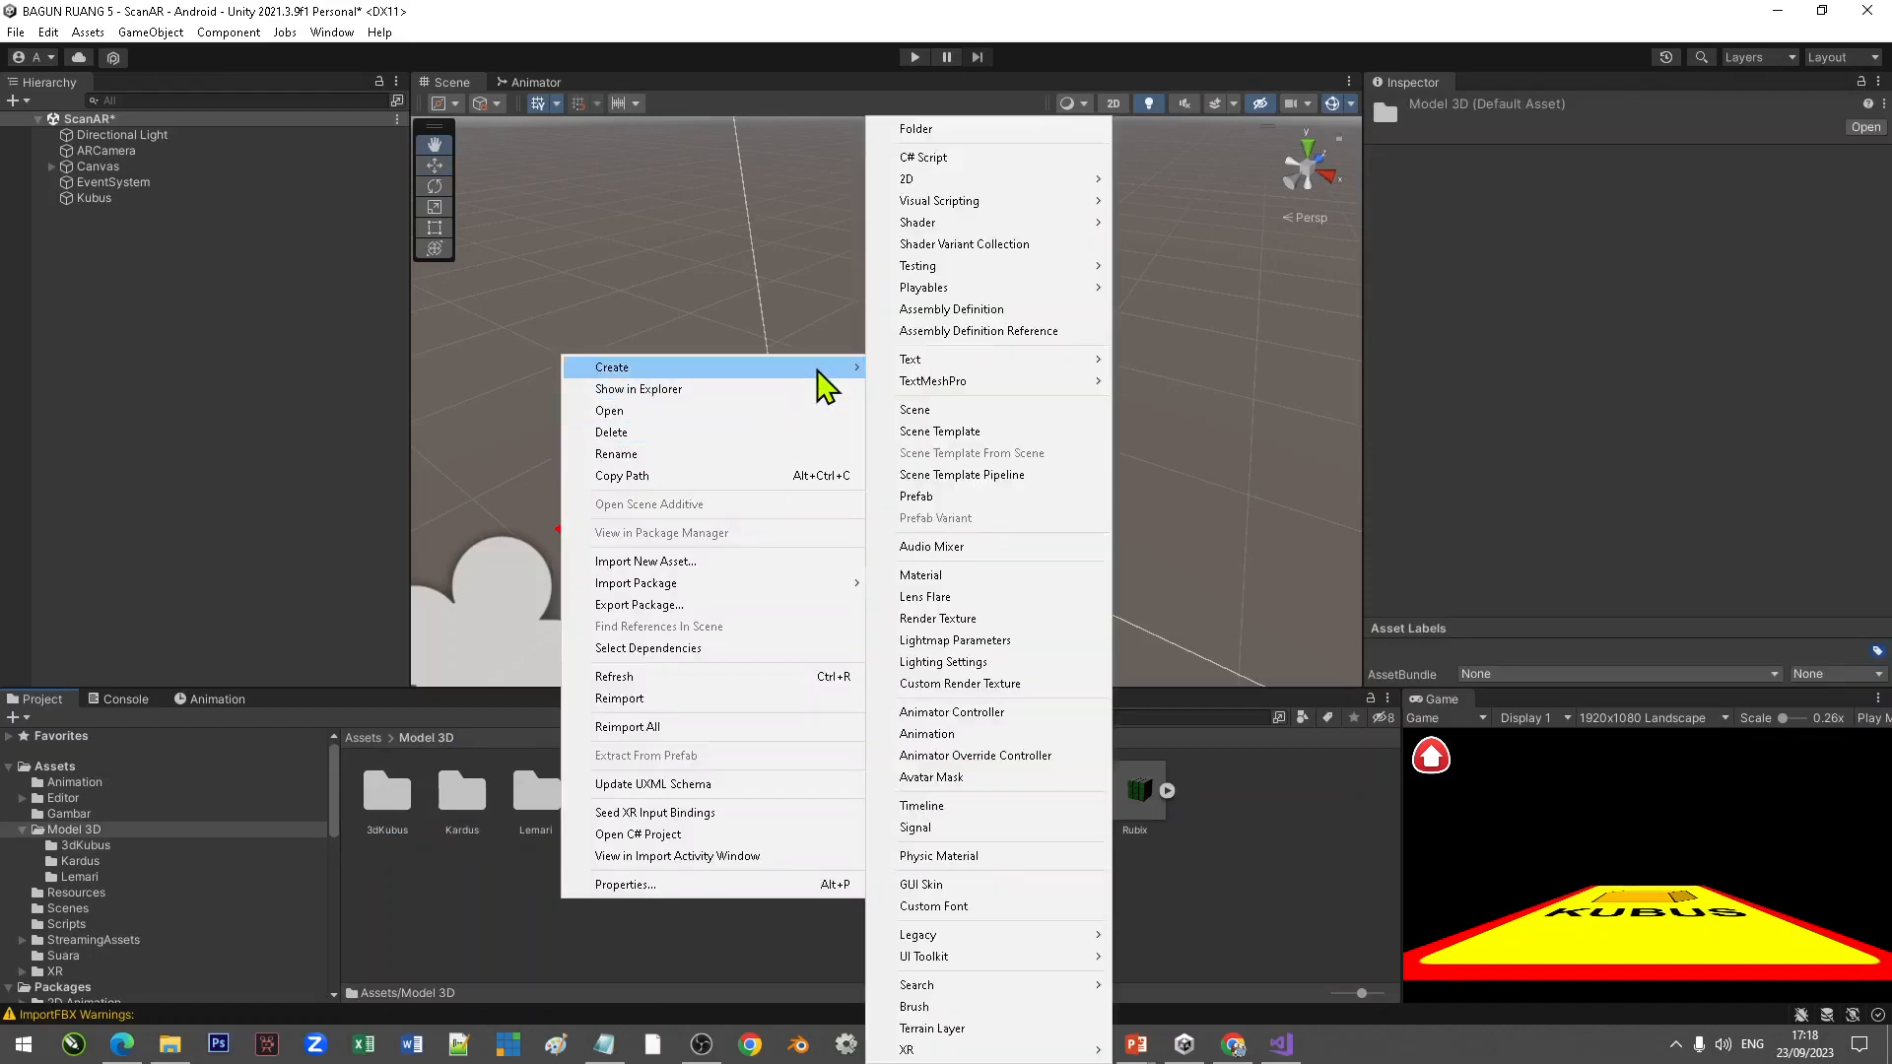
{"action": "left_click", "coordinate": [961, 129]}
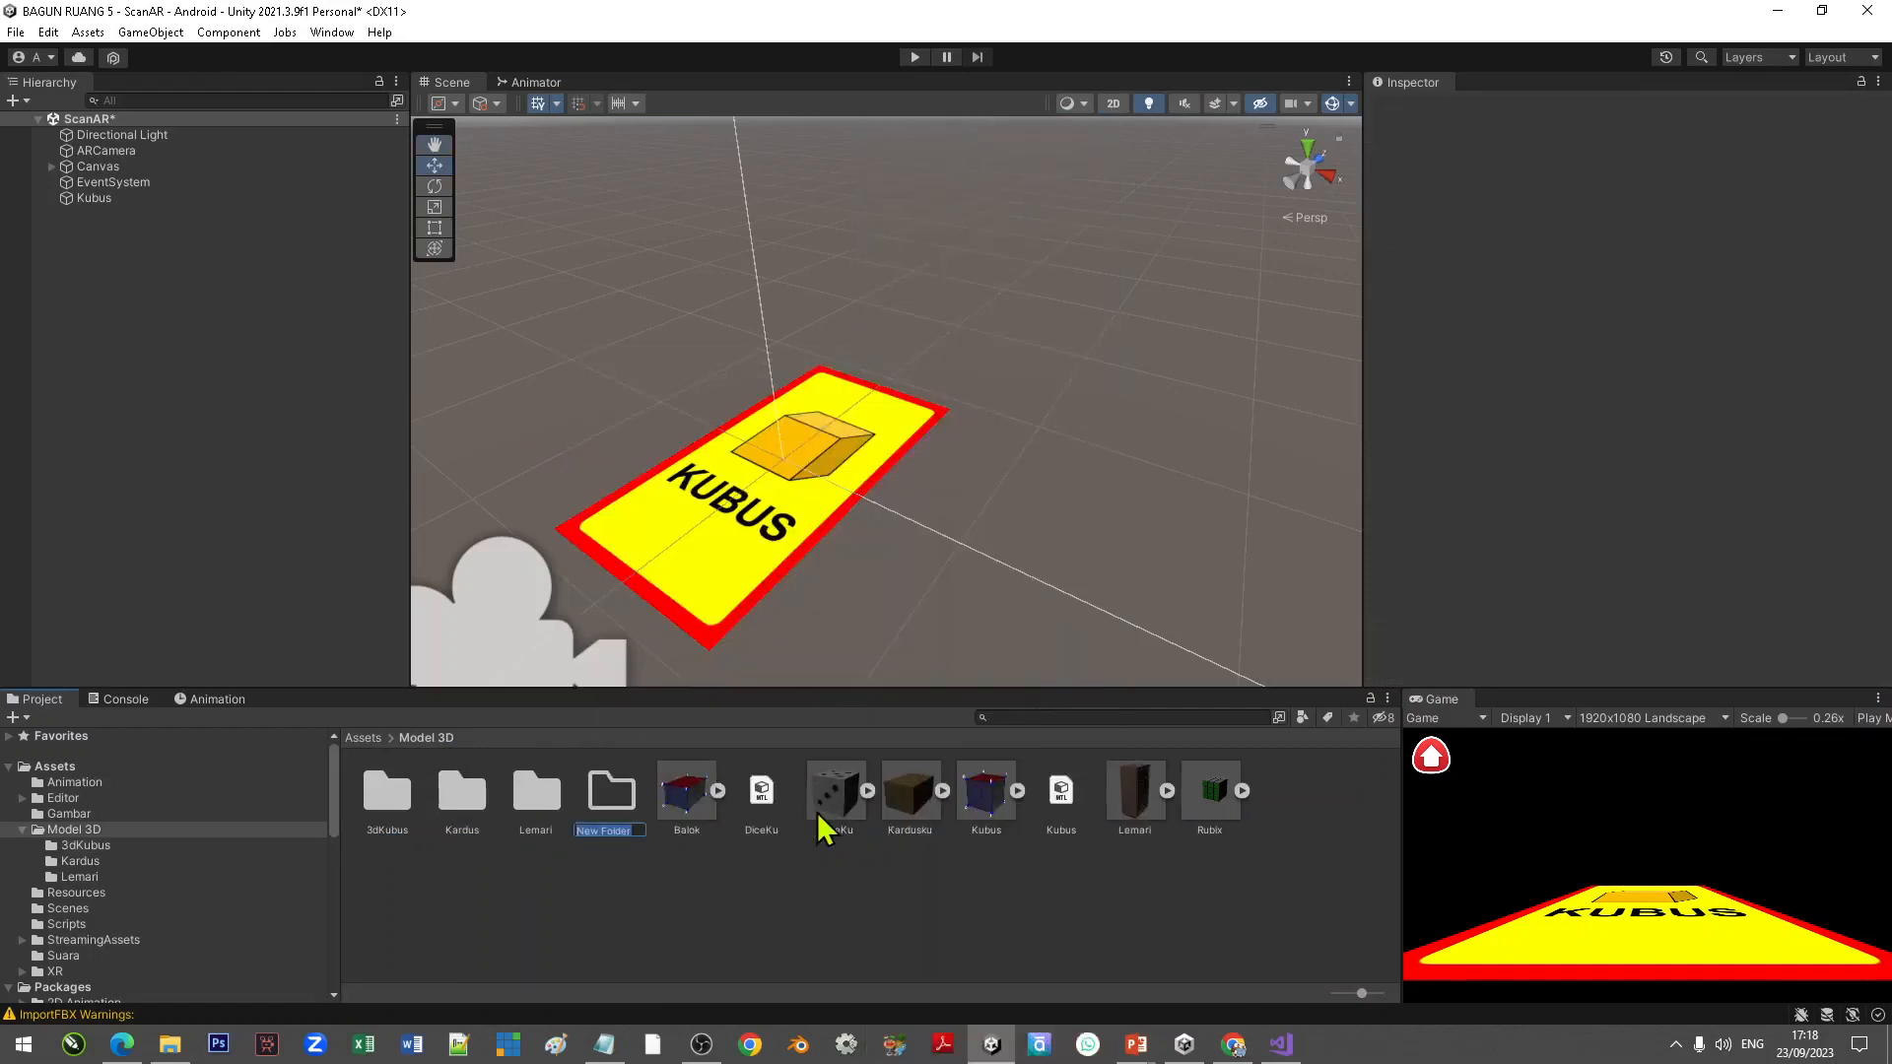
{"action": "type", "text": "3dBalok"}
{"action": "key", "text": "Return"}
{"action": "double_click", "coordinate": [389, 803]}
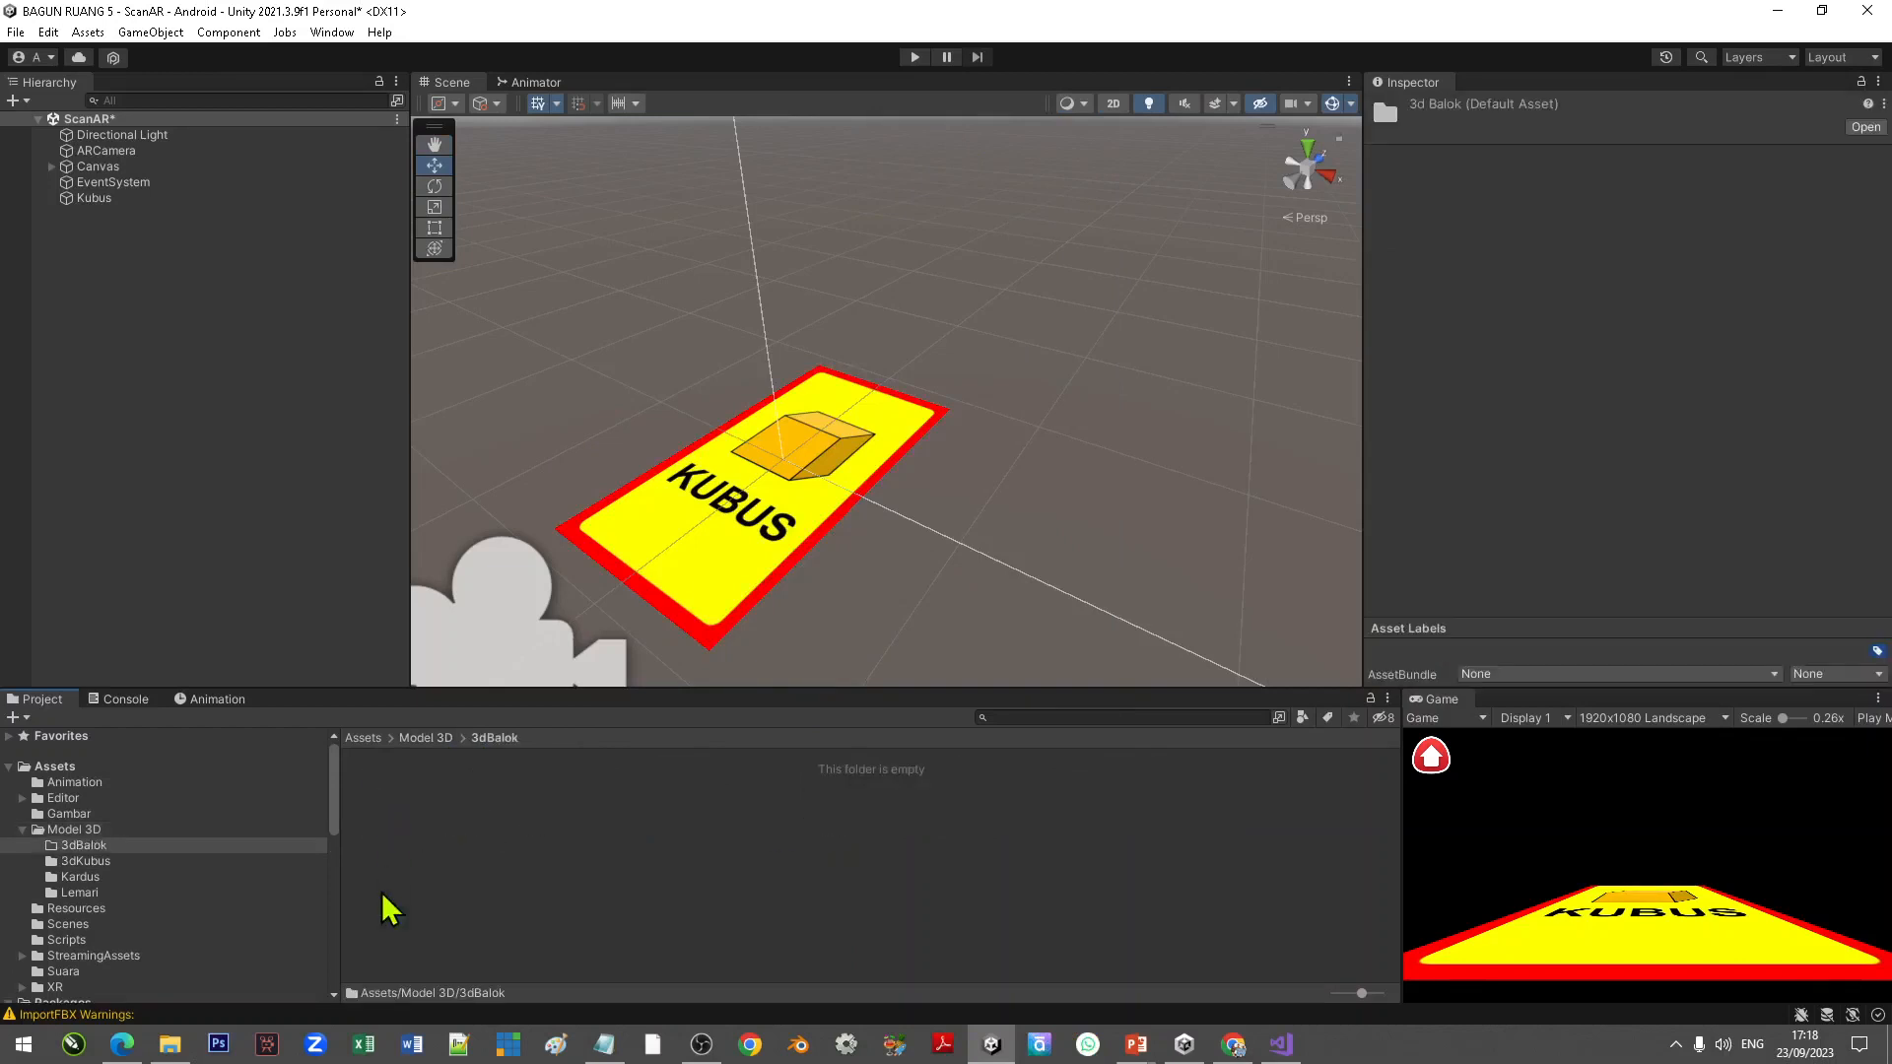
Step: Import diagonalRuangBalok, diagonalSisiBalok (obj and mtl), JaringBalok, rusukBalok, sudutBalok and volumeBalok files into the 3dBalok folder
{"action": "left_click", "coordinate": [170, 1045]}
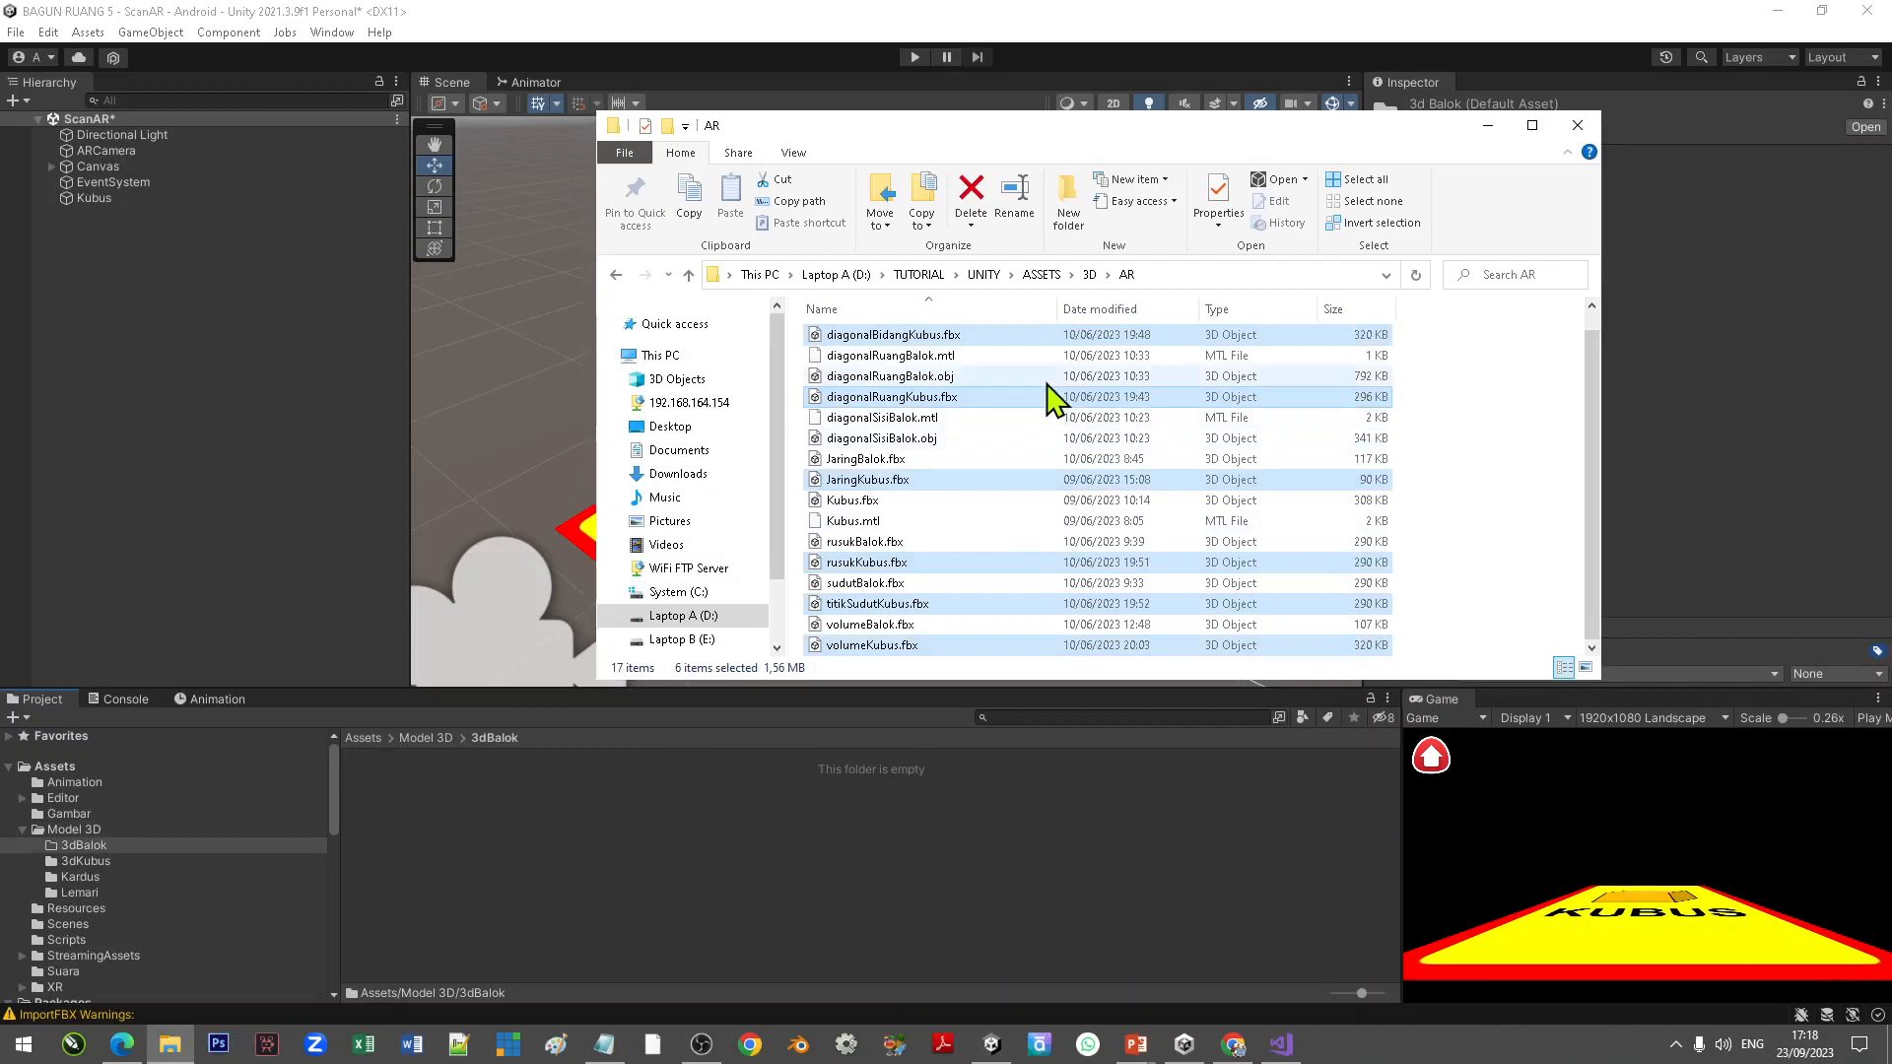
{"action": "left_click", "coordinate": [949, 356]}
{"action": "left_click", "coordinate": [948, 376], "text": "ctrl"}
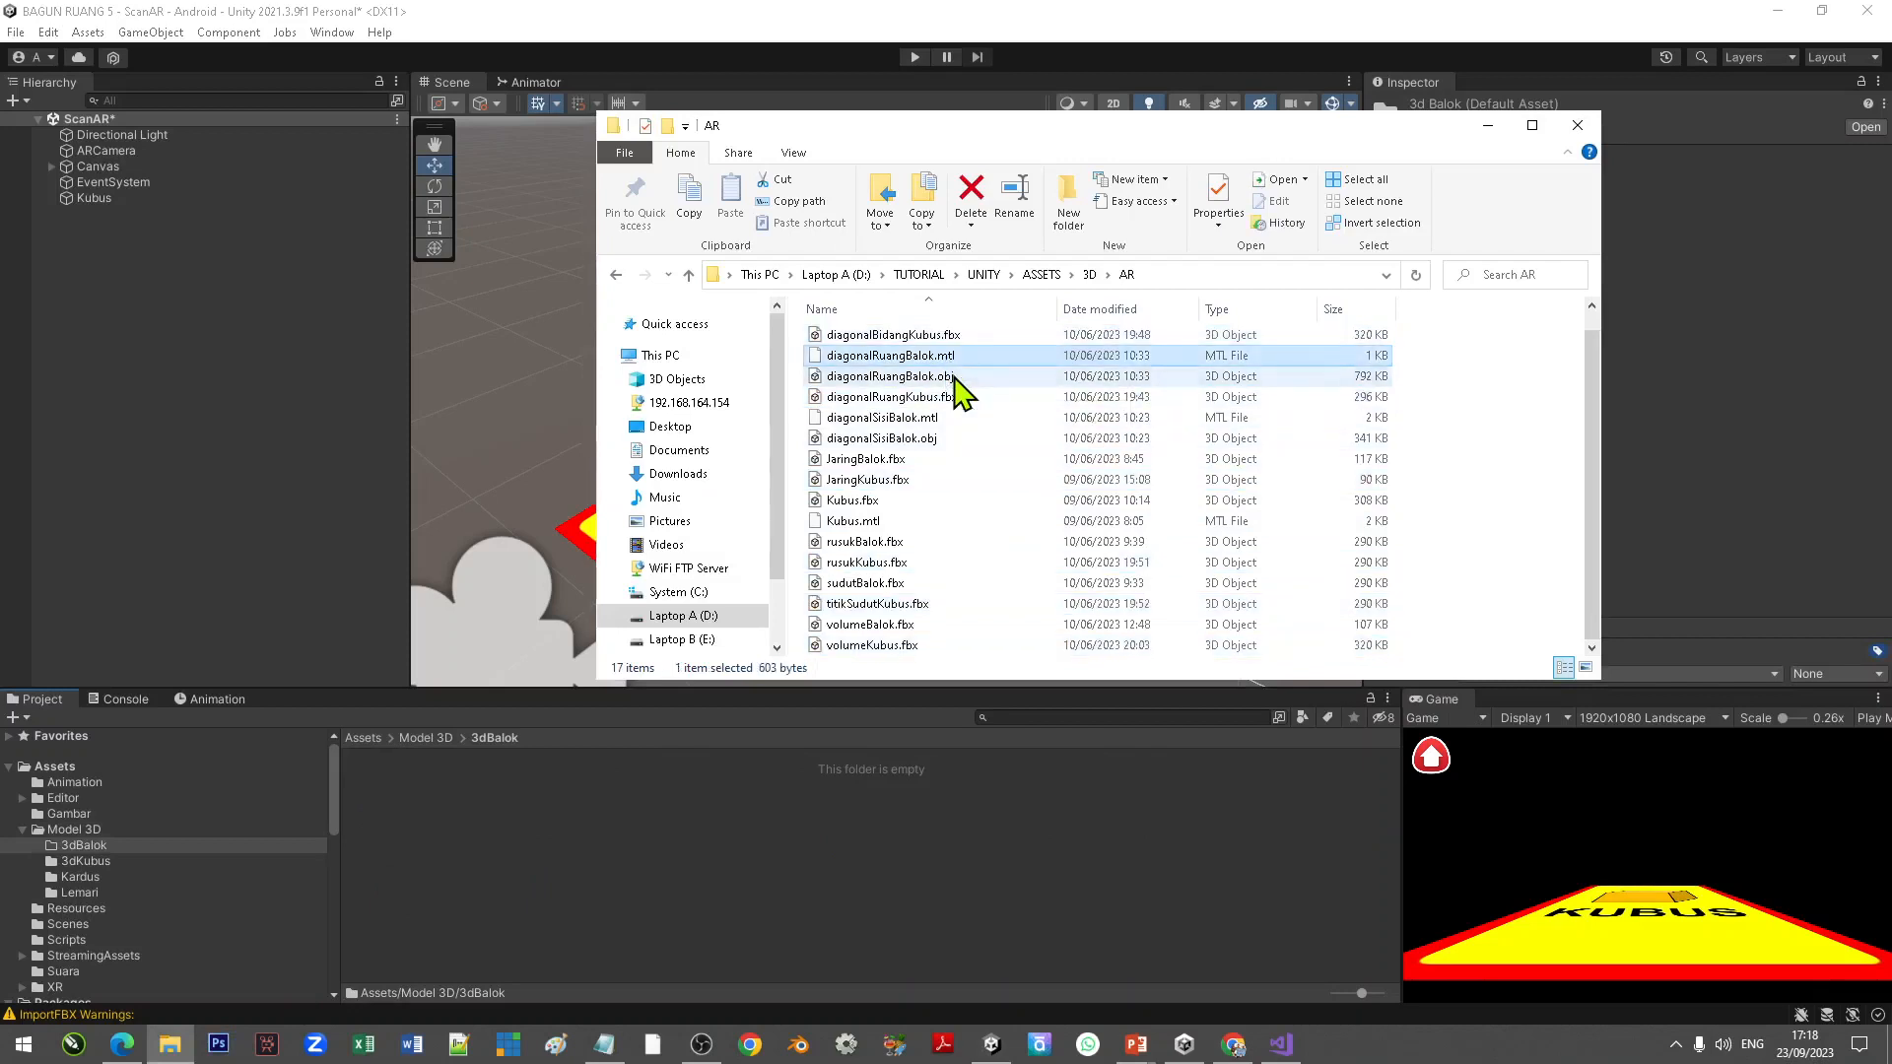
{"action": "left_click", "coordinate": [935, 418], "text": "ctrl"}
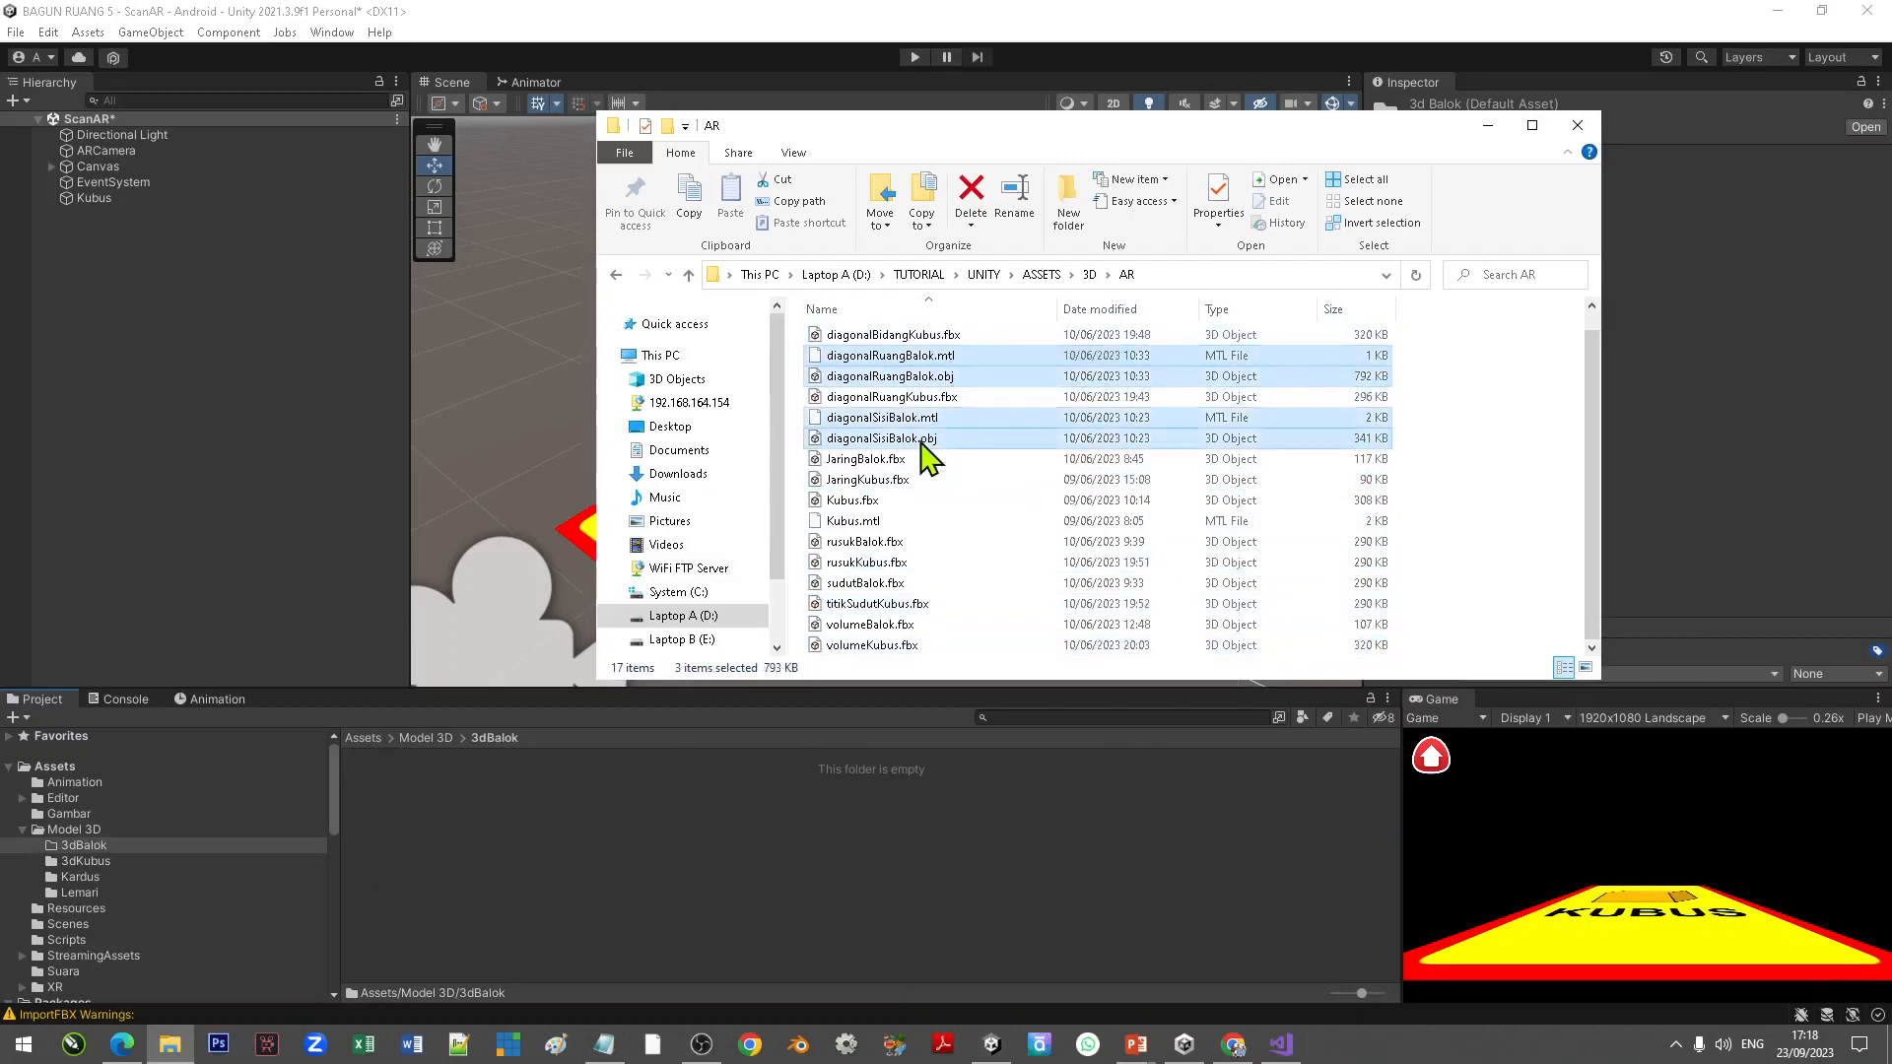
{"action": "left_click", "coordinate": [892, 461], "text": "ctrl"}
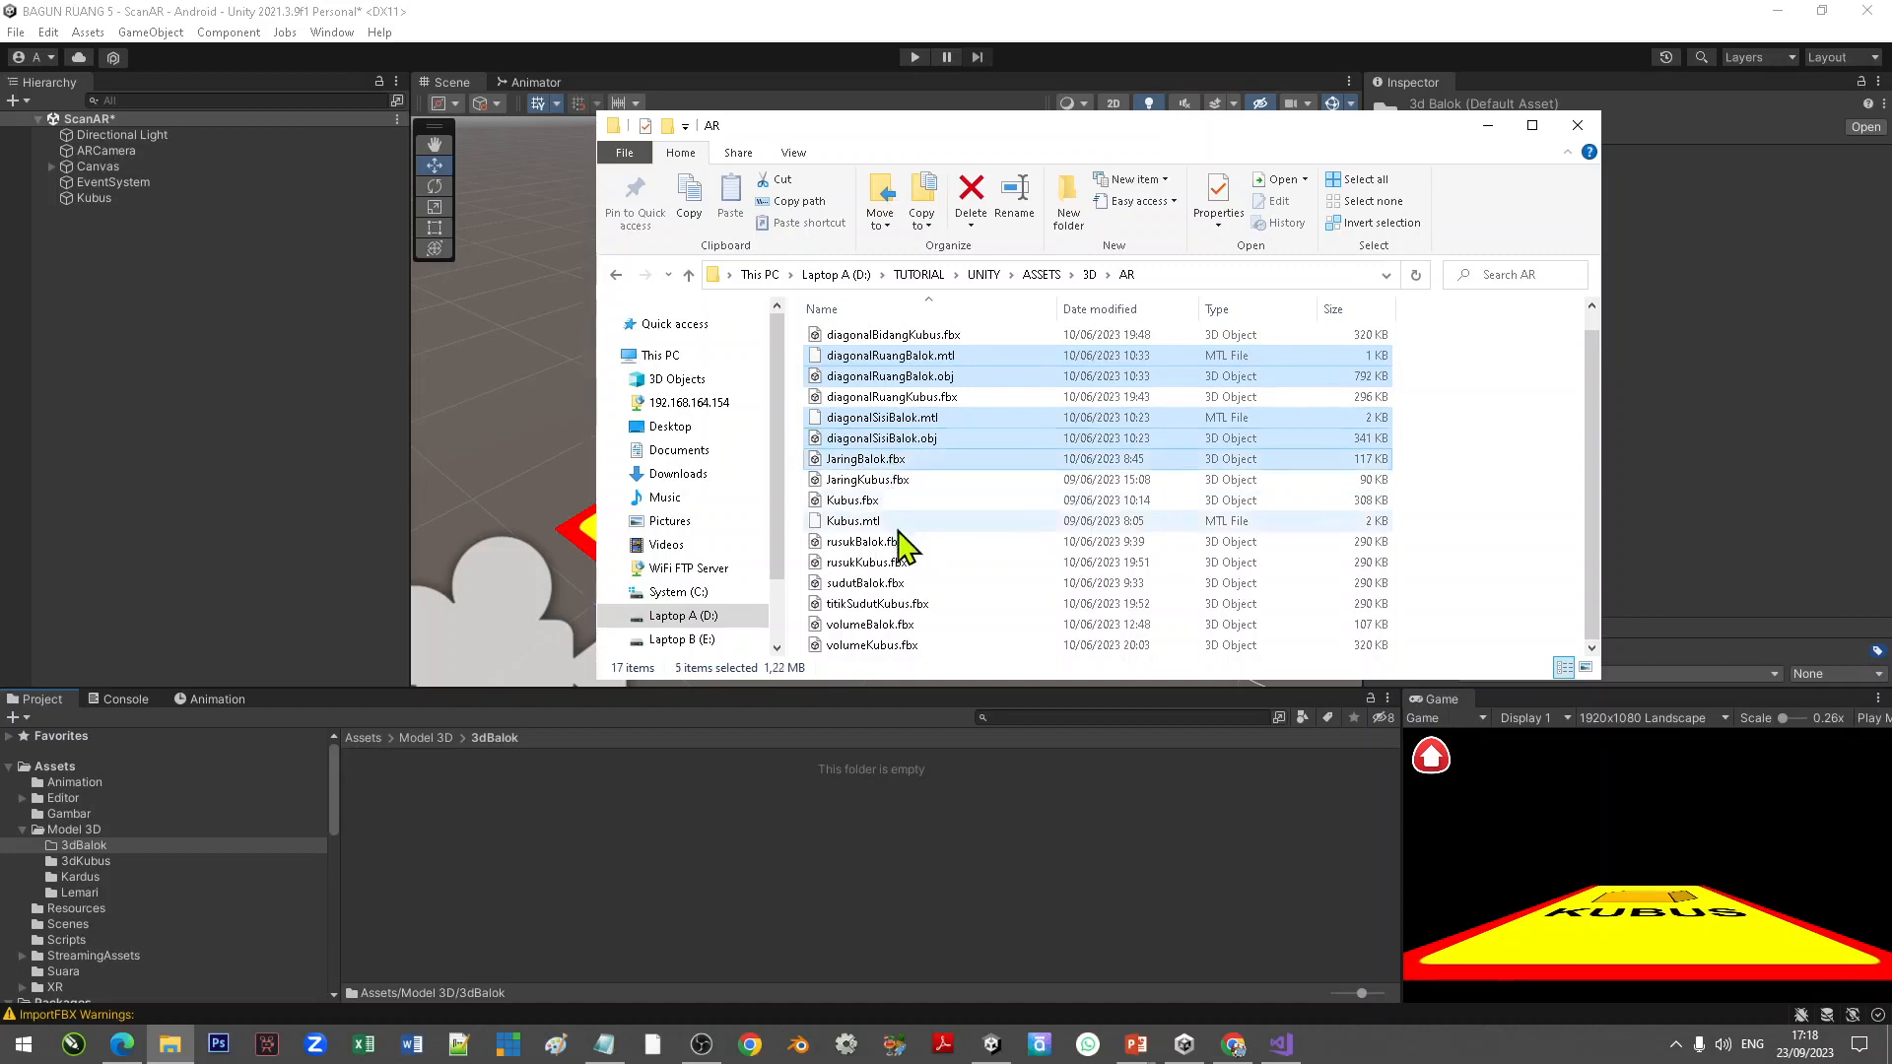
{"action": "left_click", "coordinate": [907, 545], "text": "ctrl"}
{"action": "left_click", "coordinate": [912, 585], "text": "ctrl"}
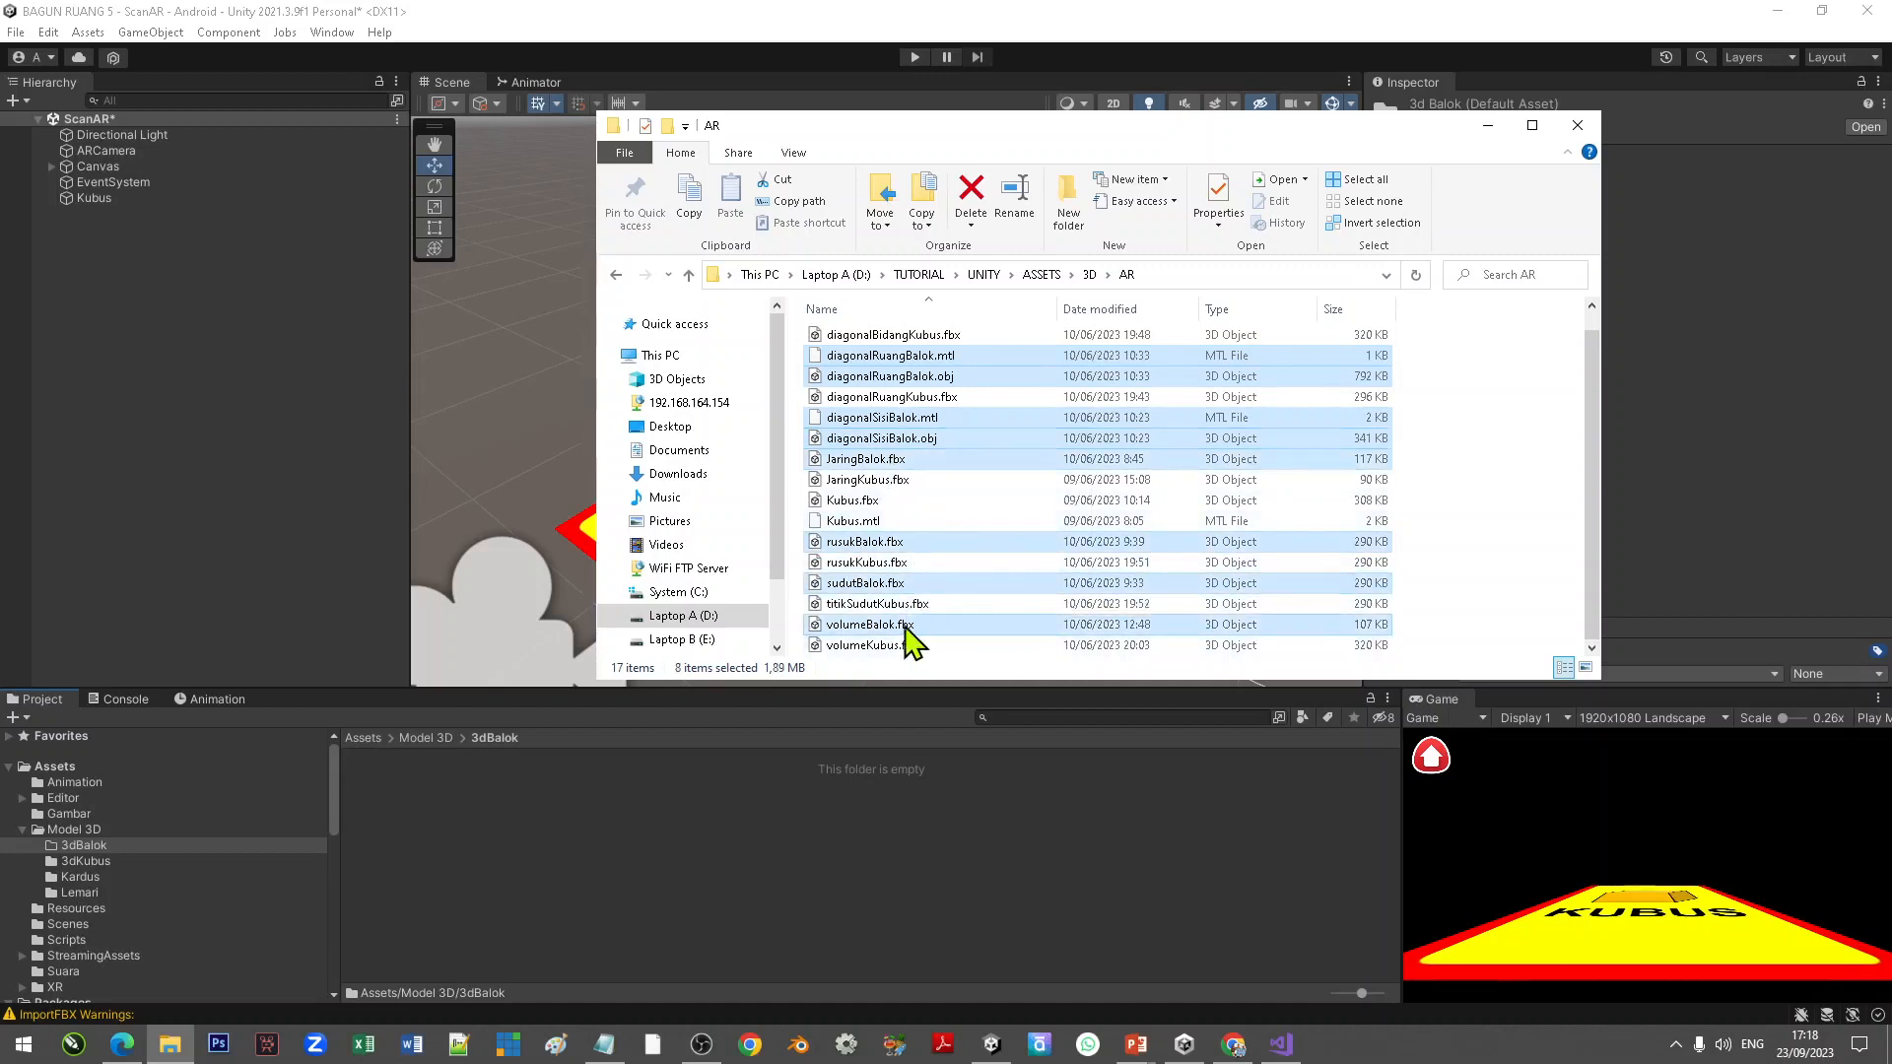
{"action": "left_click_drag", "start_coordinate": [908, 629], "coordinate": [535, 830]}
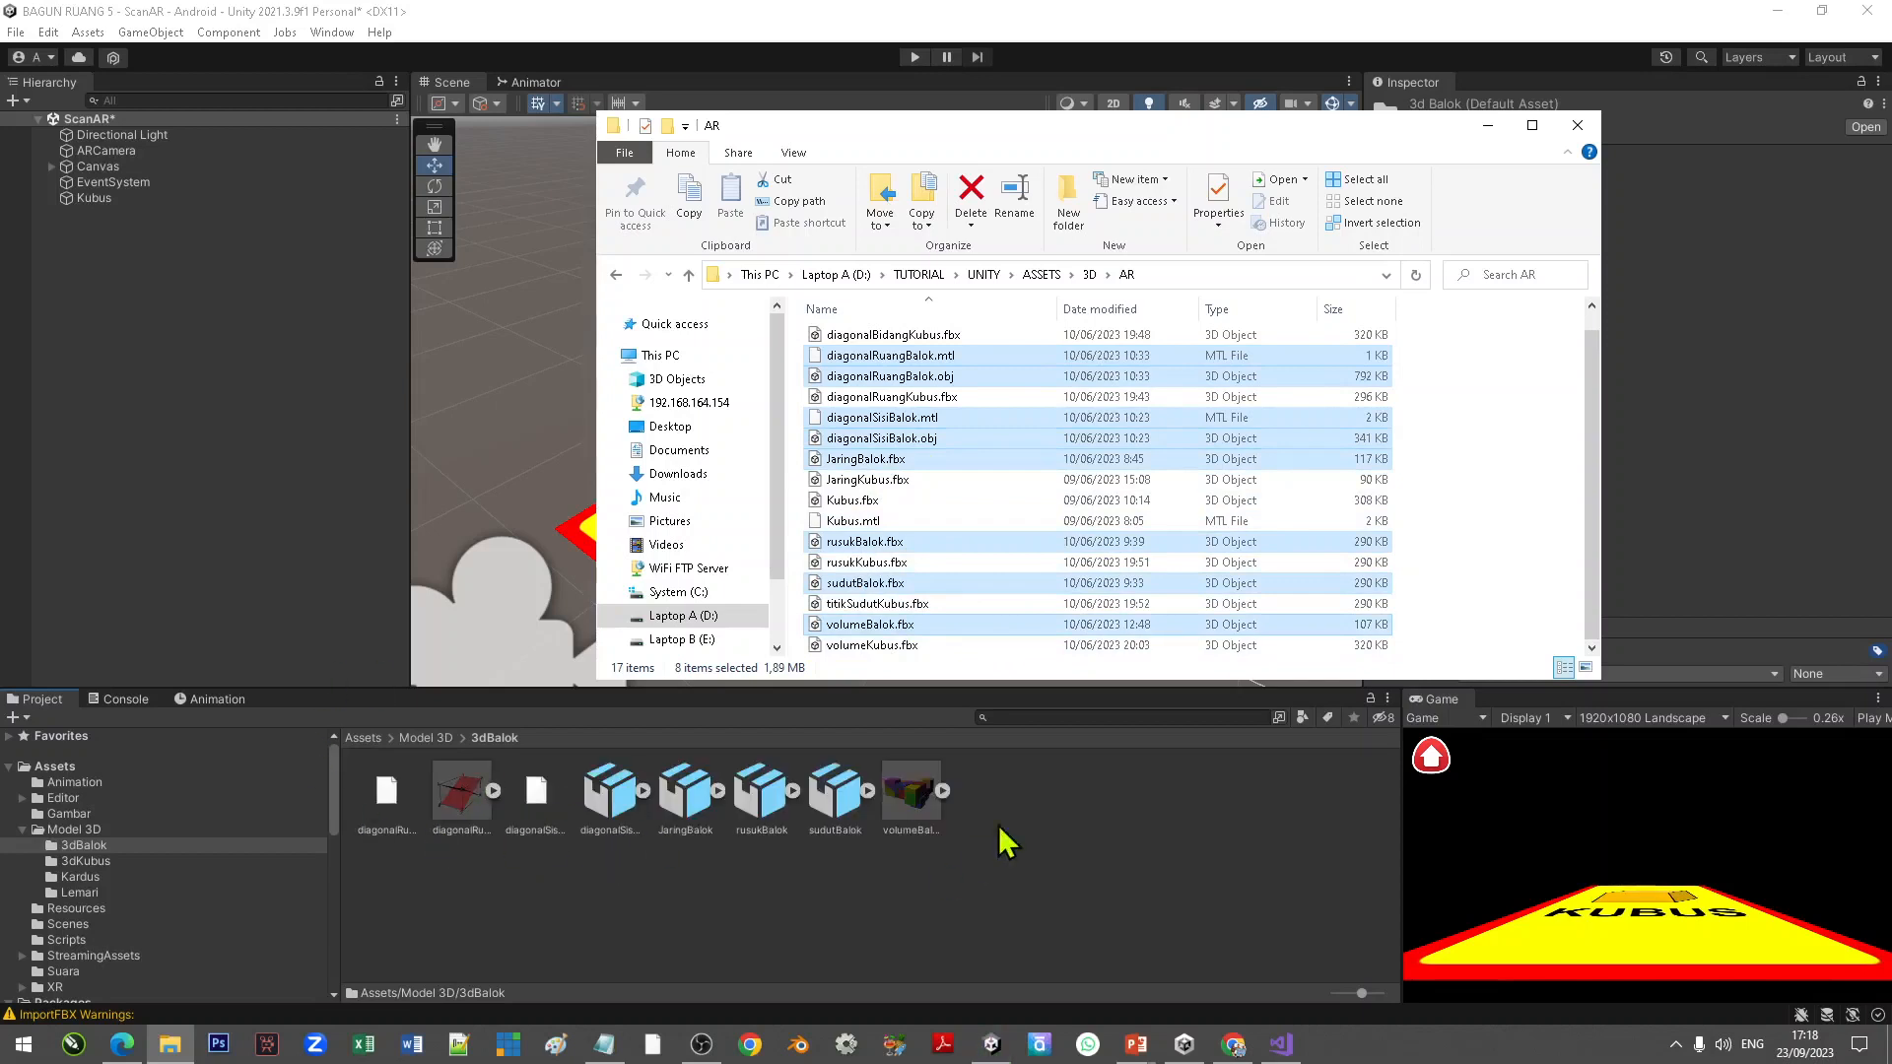
{"action": "left_click", "coordinate": [1578, 126]}
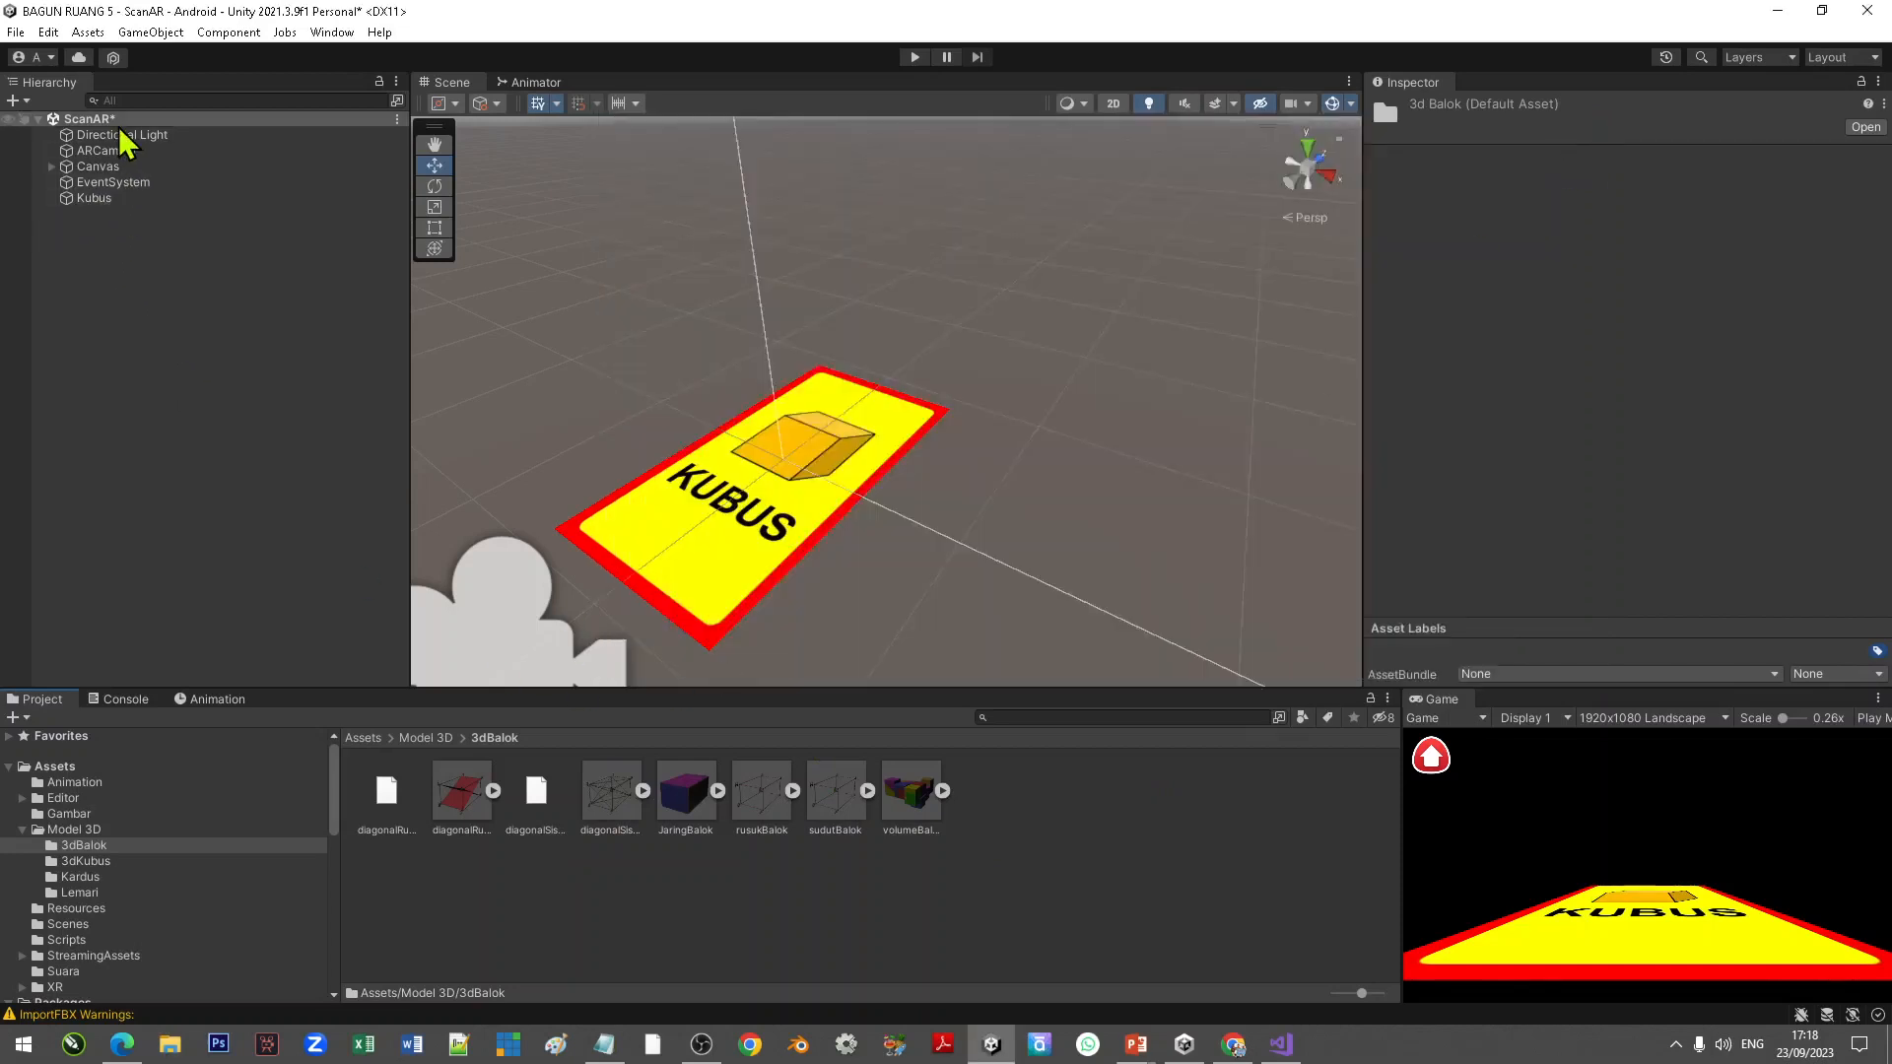
Step: Extract the embedded materials of diagonalRuangBalok and diagonalSisiBalok into the 3dBalok folder
{"action": "left_click", "coordinate": [459, 803]}
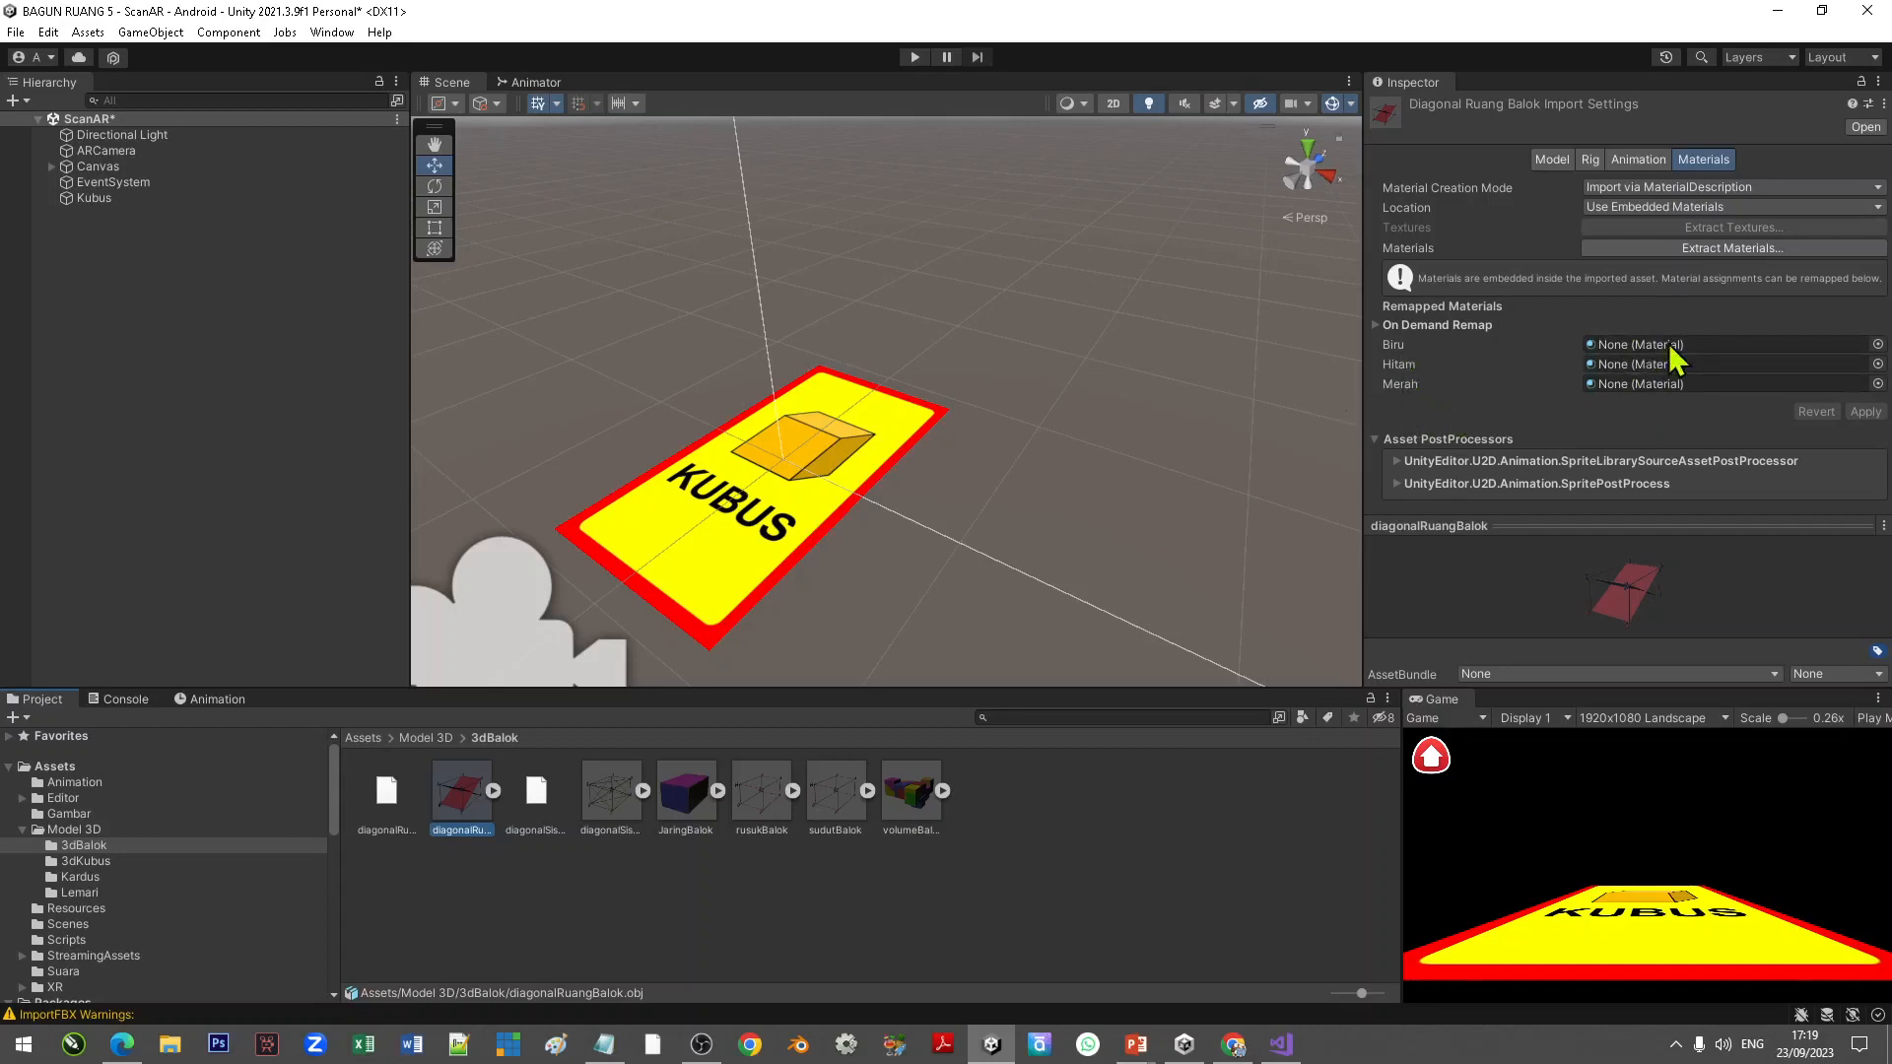
{"action": "left_click", "coordinate": [1735, 248]}
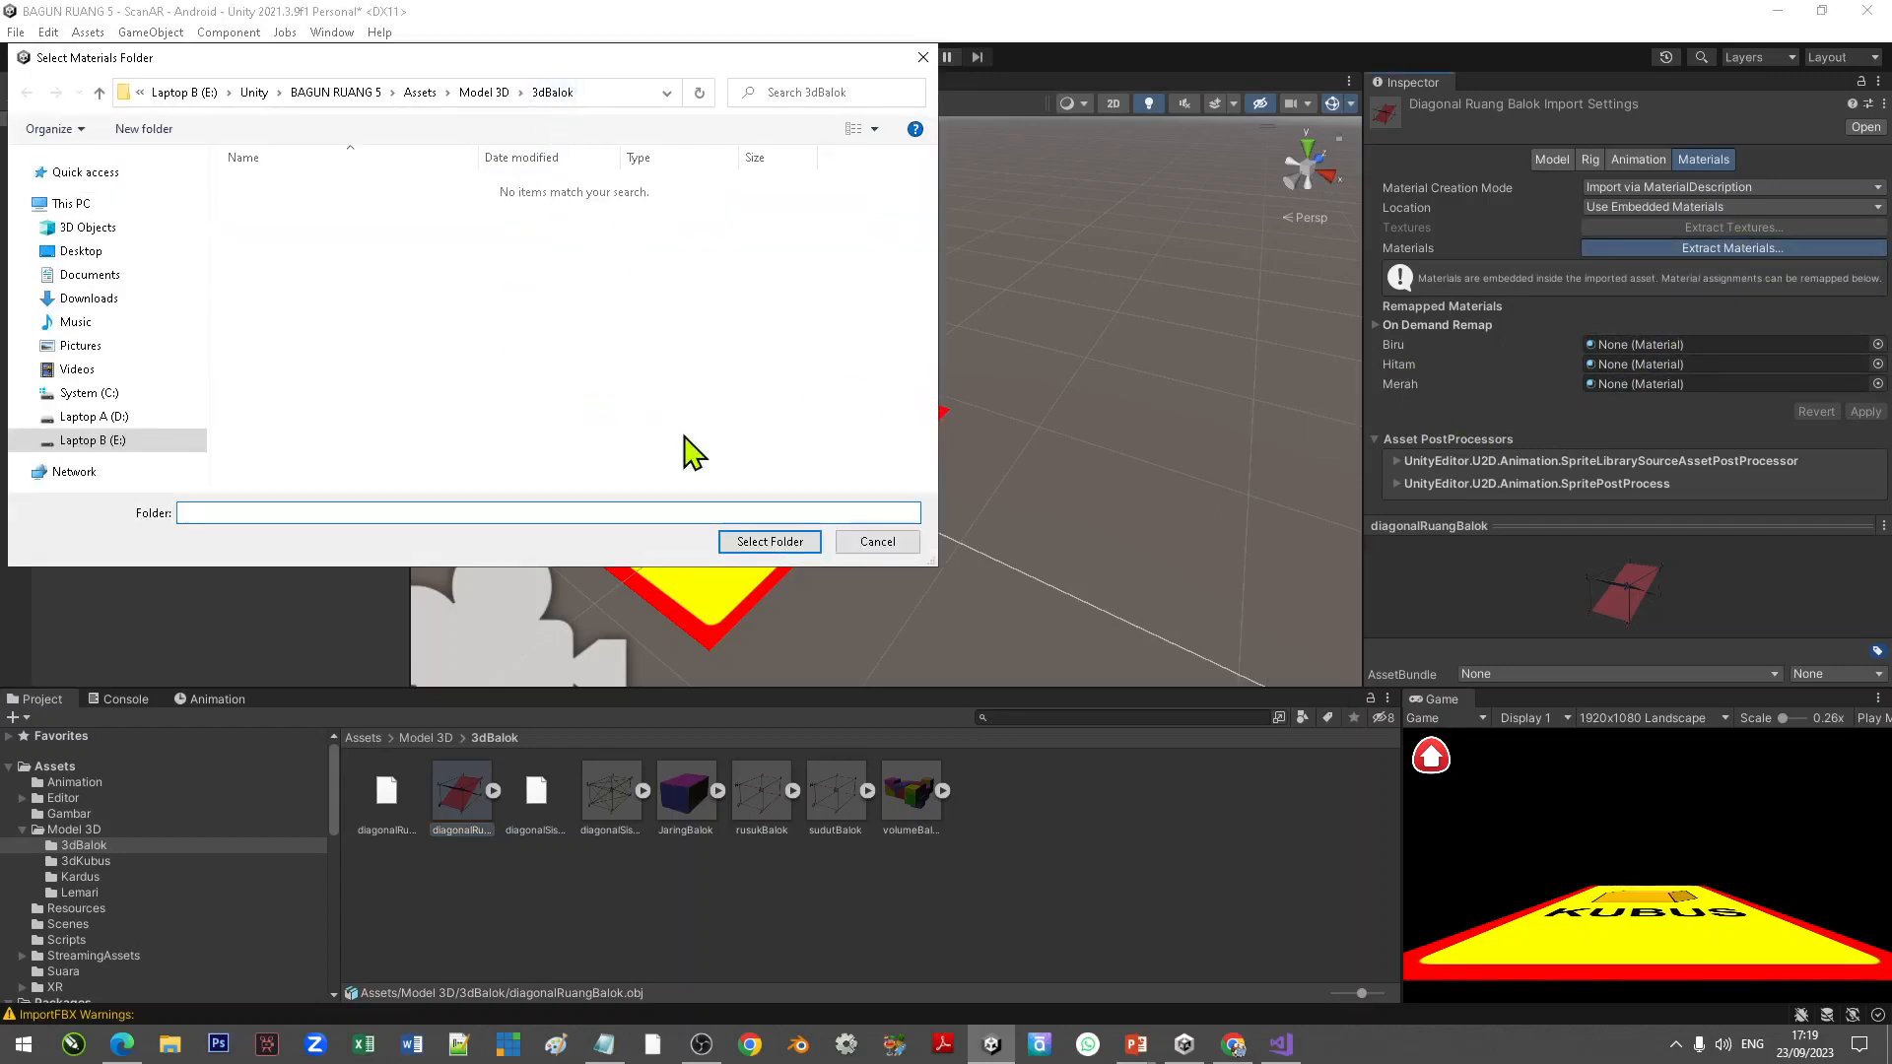
{"action": "left_click", "coordinate": [789, 541]}
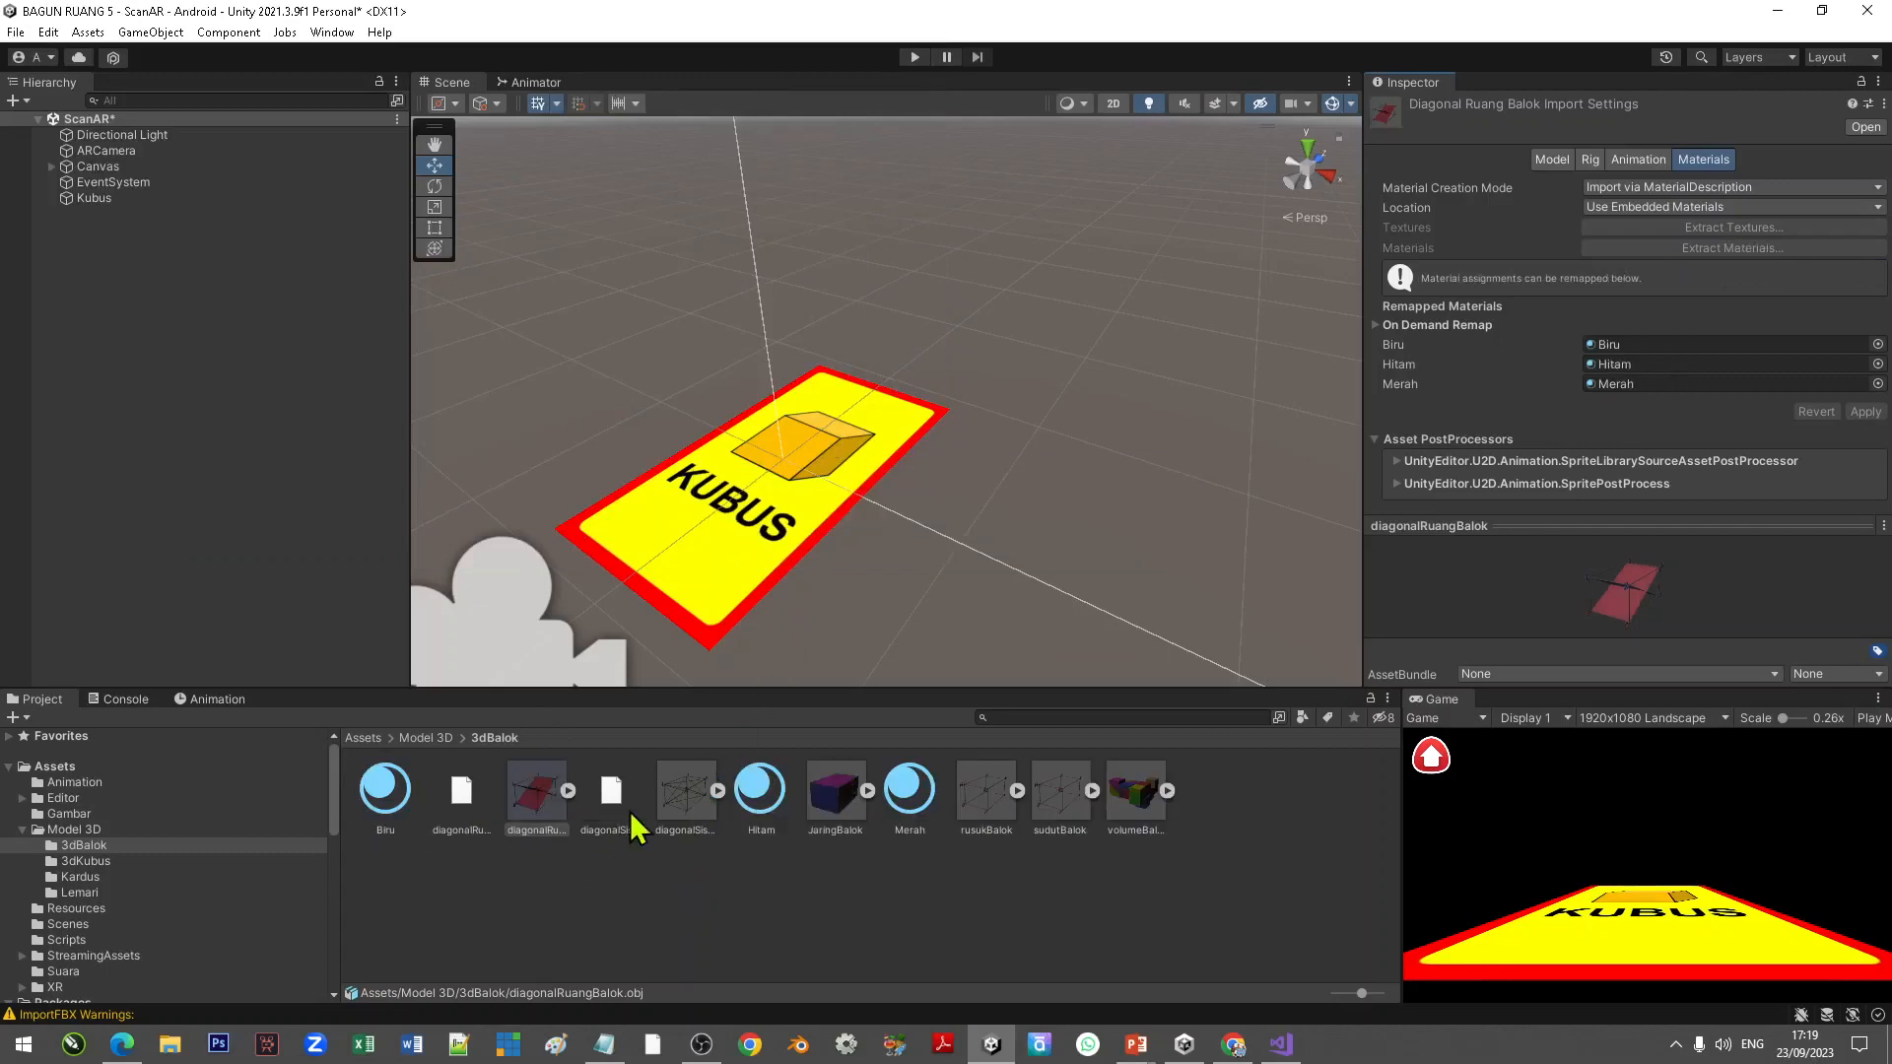
{"action": "left_click", "coordinate": [688, 793]}
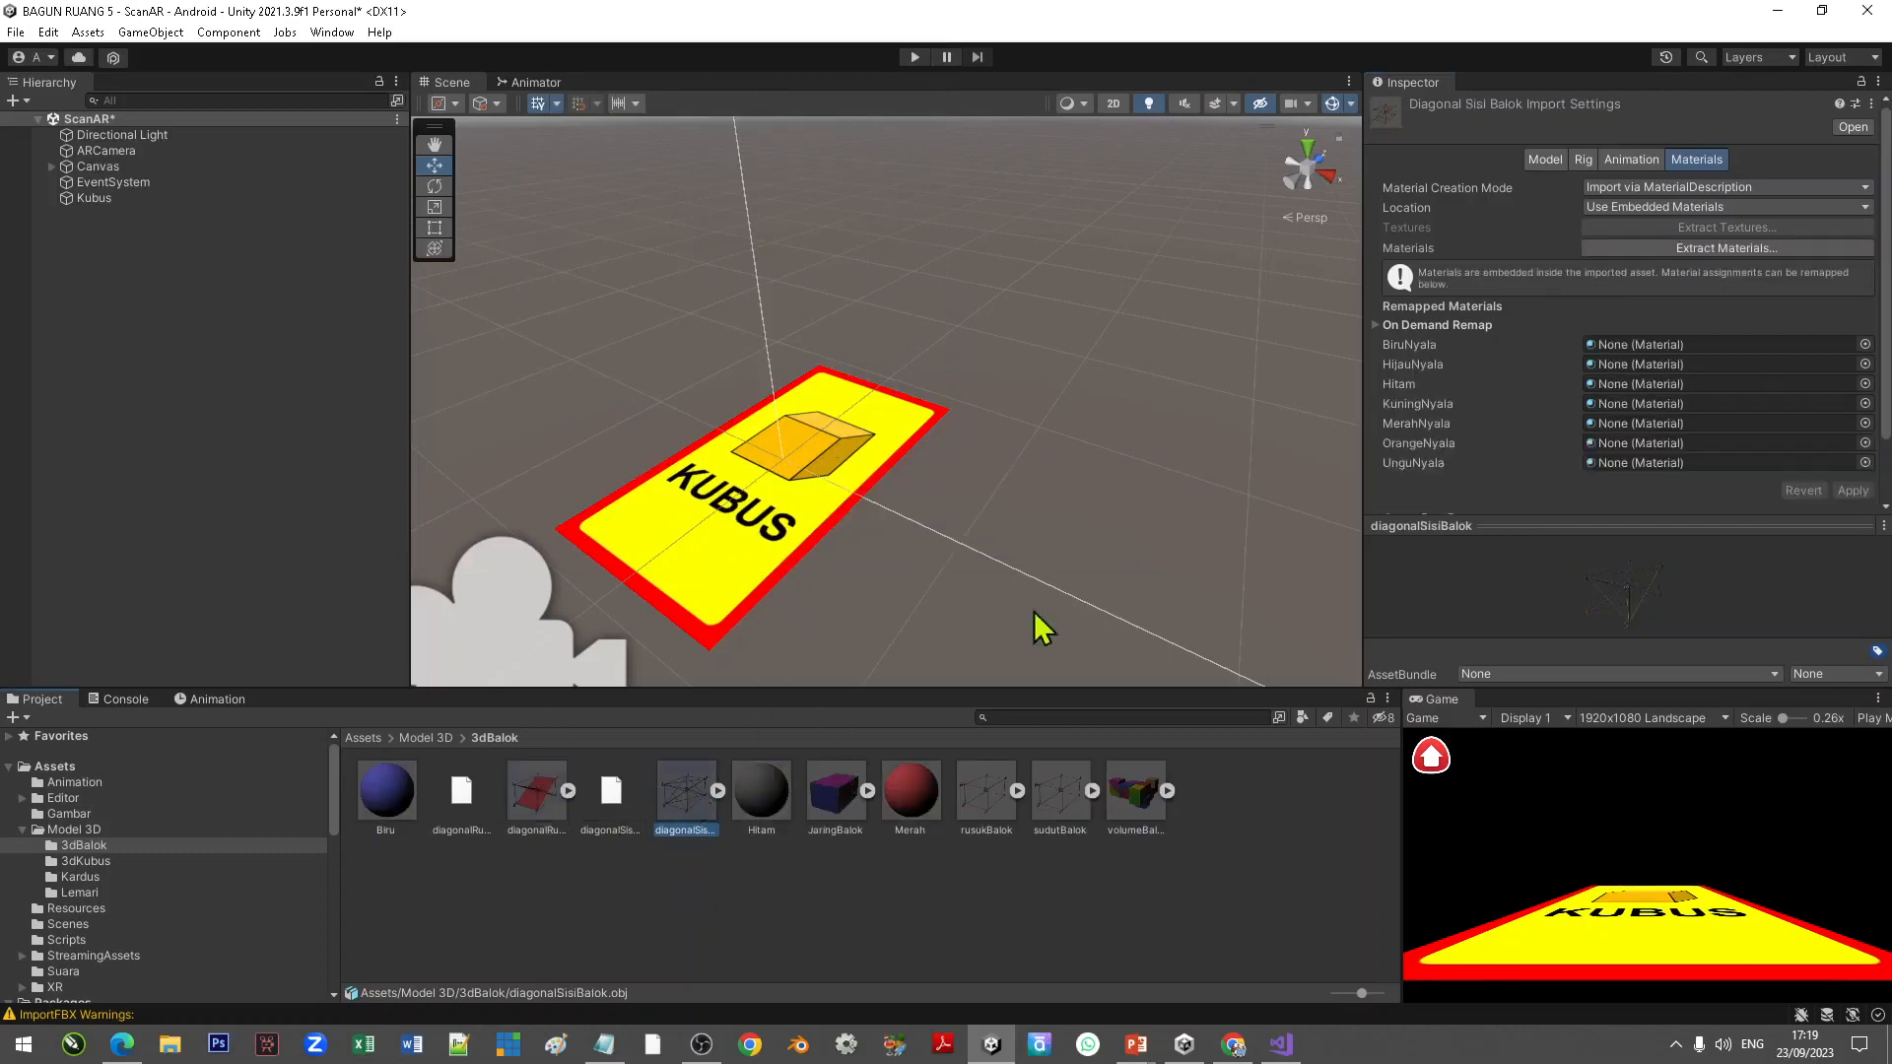
{"action": "left_click", "coordinate": [1687, 249]}
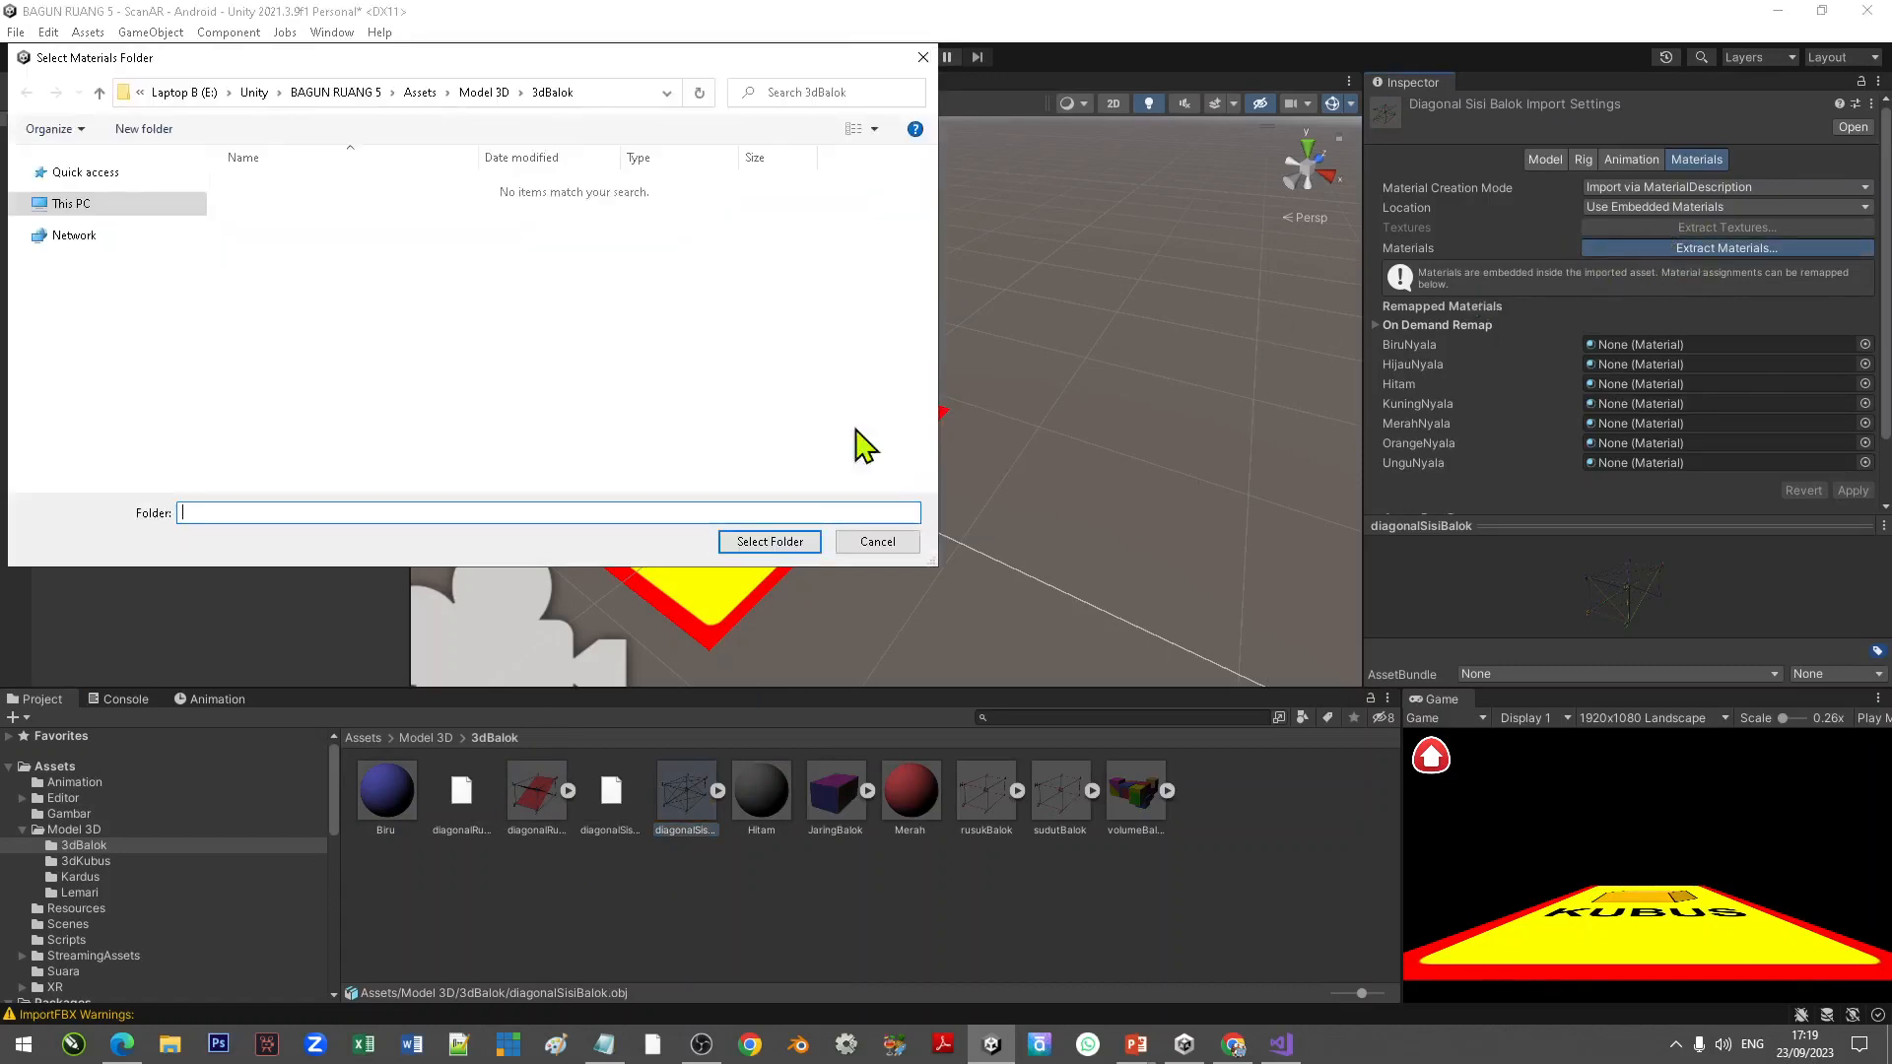
{"action": "left_click", "coordinate": [760, 550]}
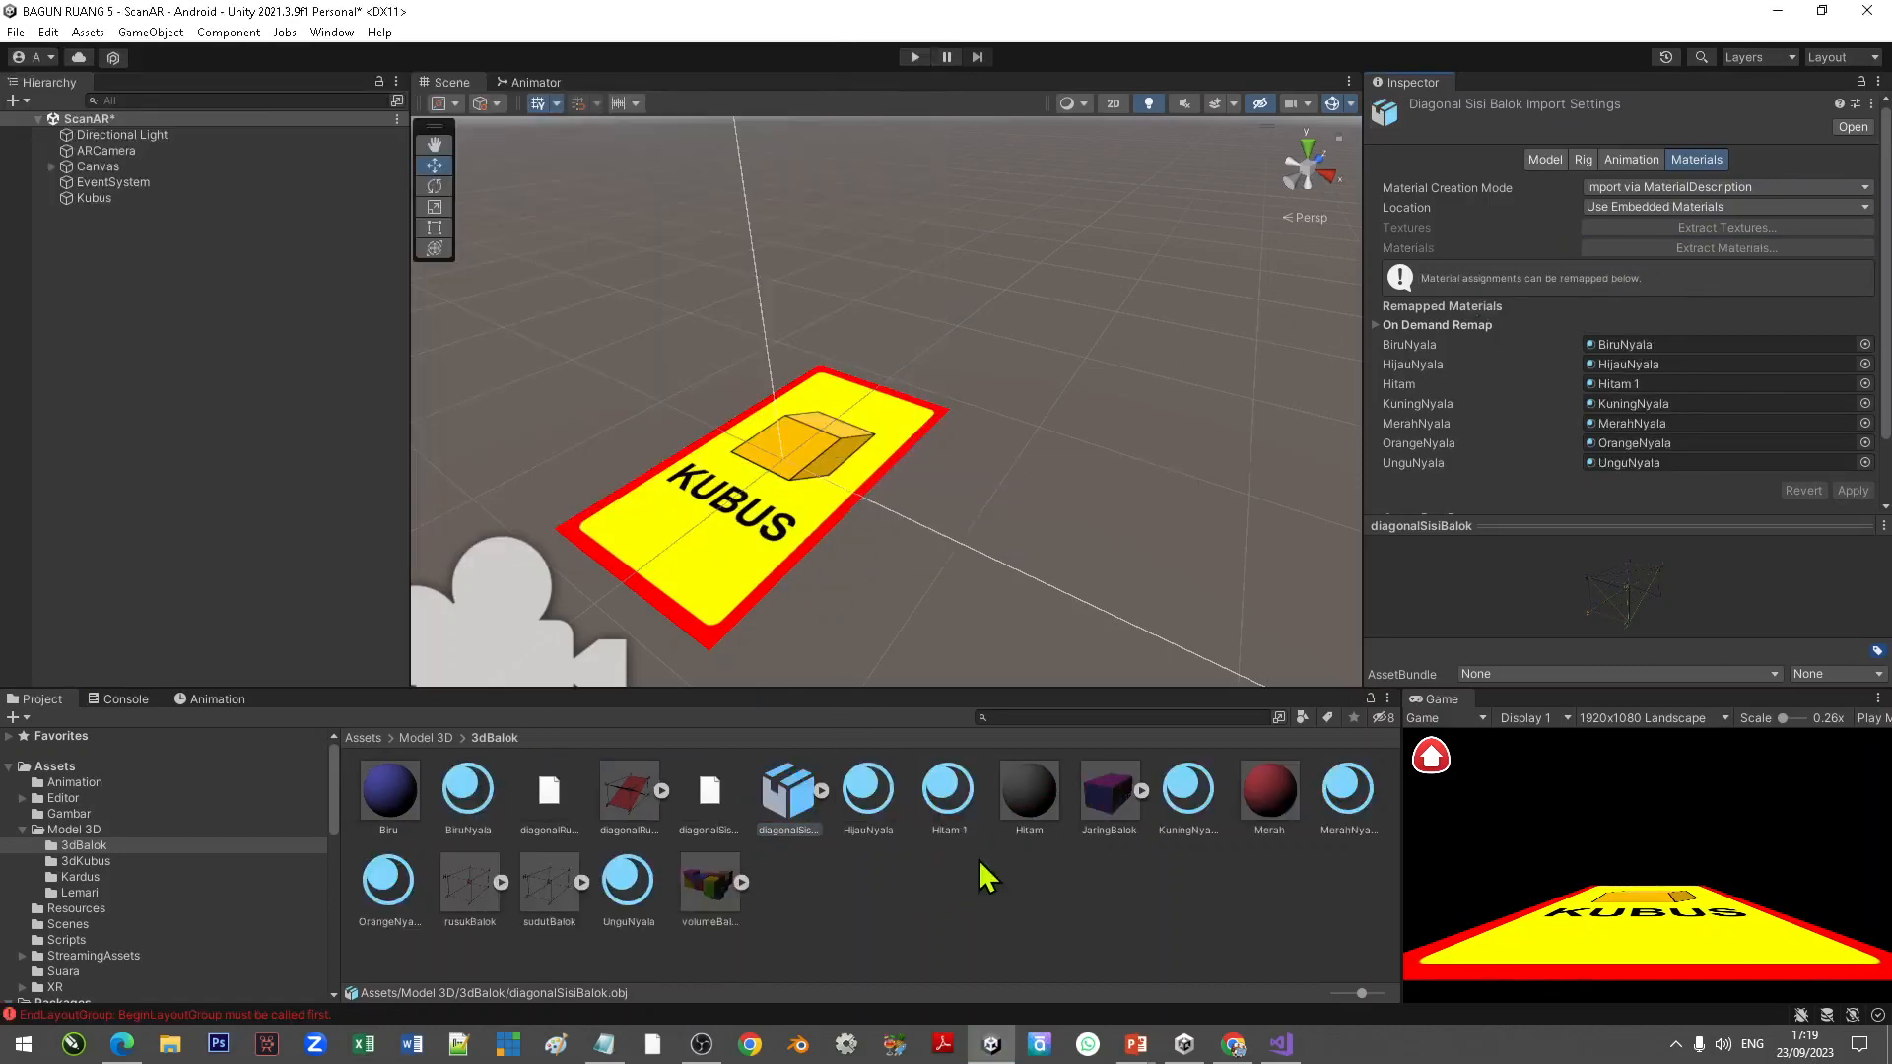
Step: Extract the embedded materials of JaringBalok, rusukBalok and sudutBalok into the 3dBalok folder
{"action": "left_click", "coordinate": [1118, 813]}
{"action": "left_click", "coordinate": [1684, 253]}
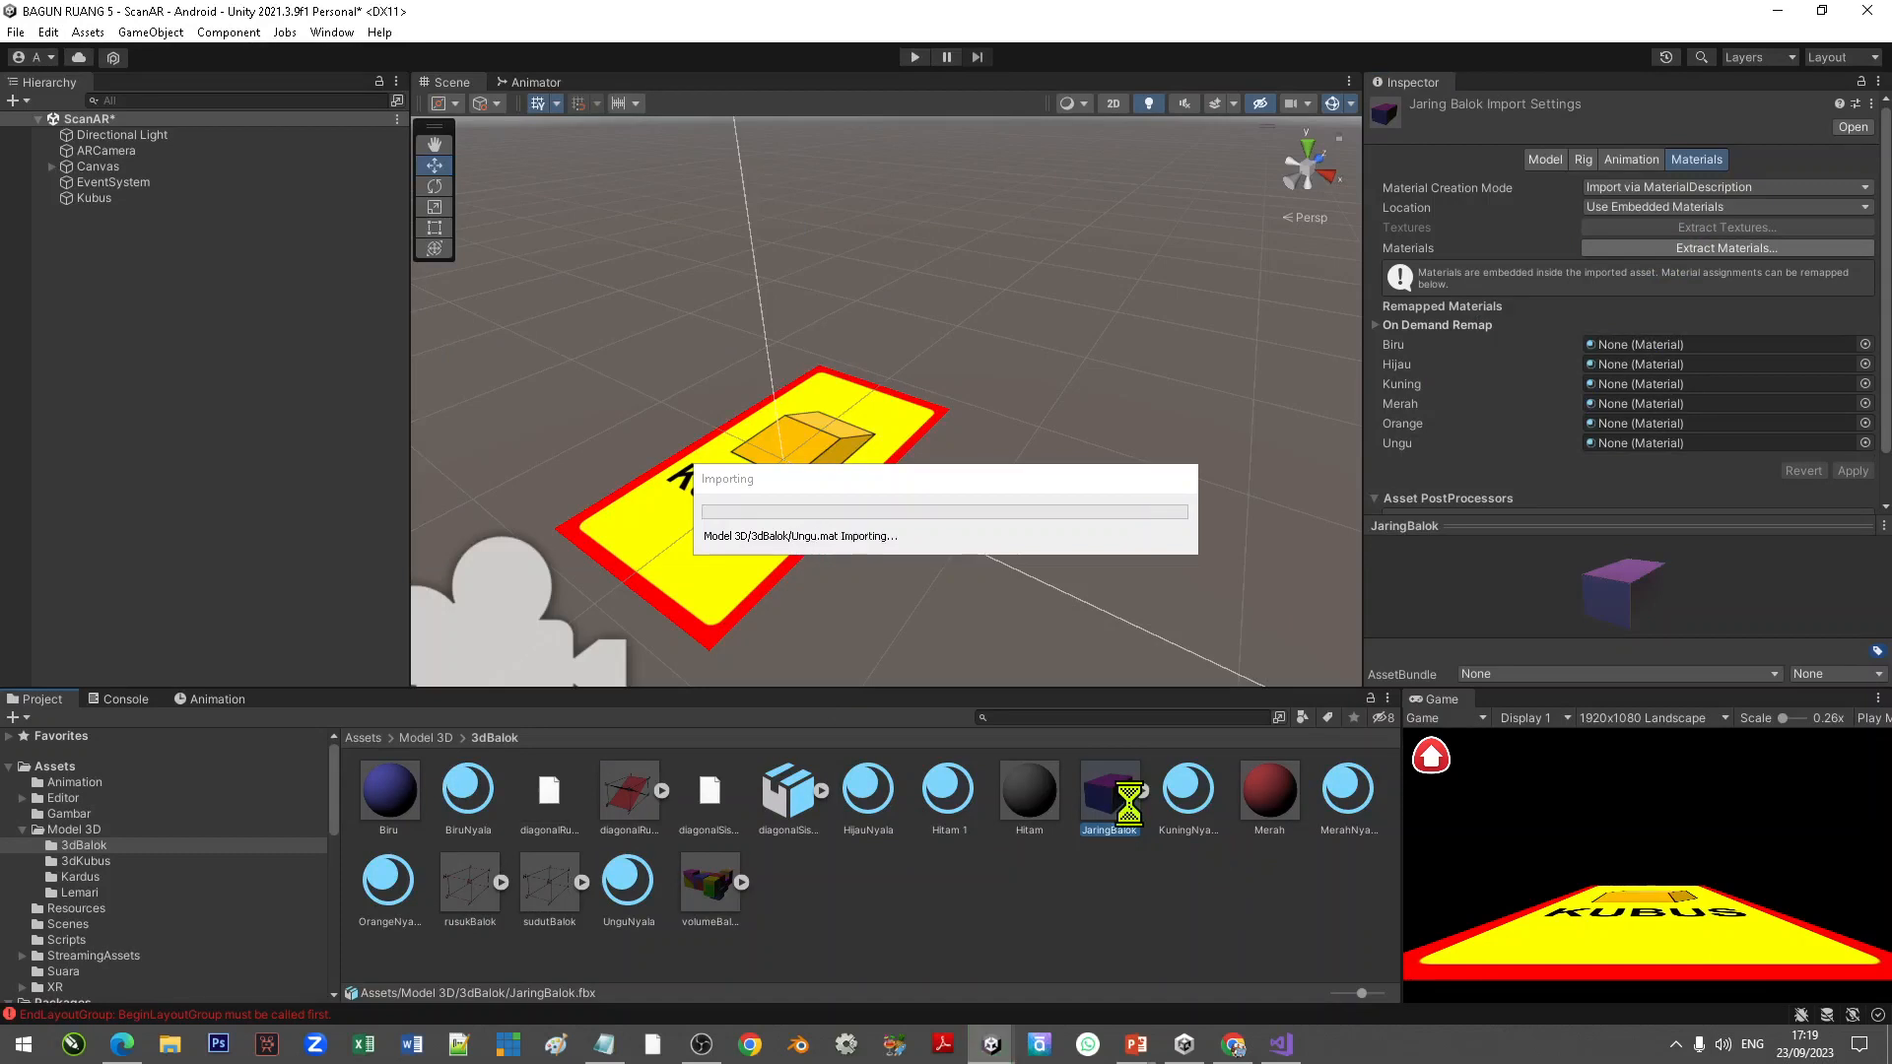
{"action": "left_click", "coordinate": [870, 882]}
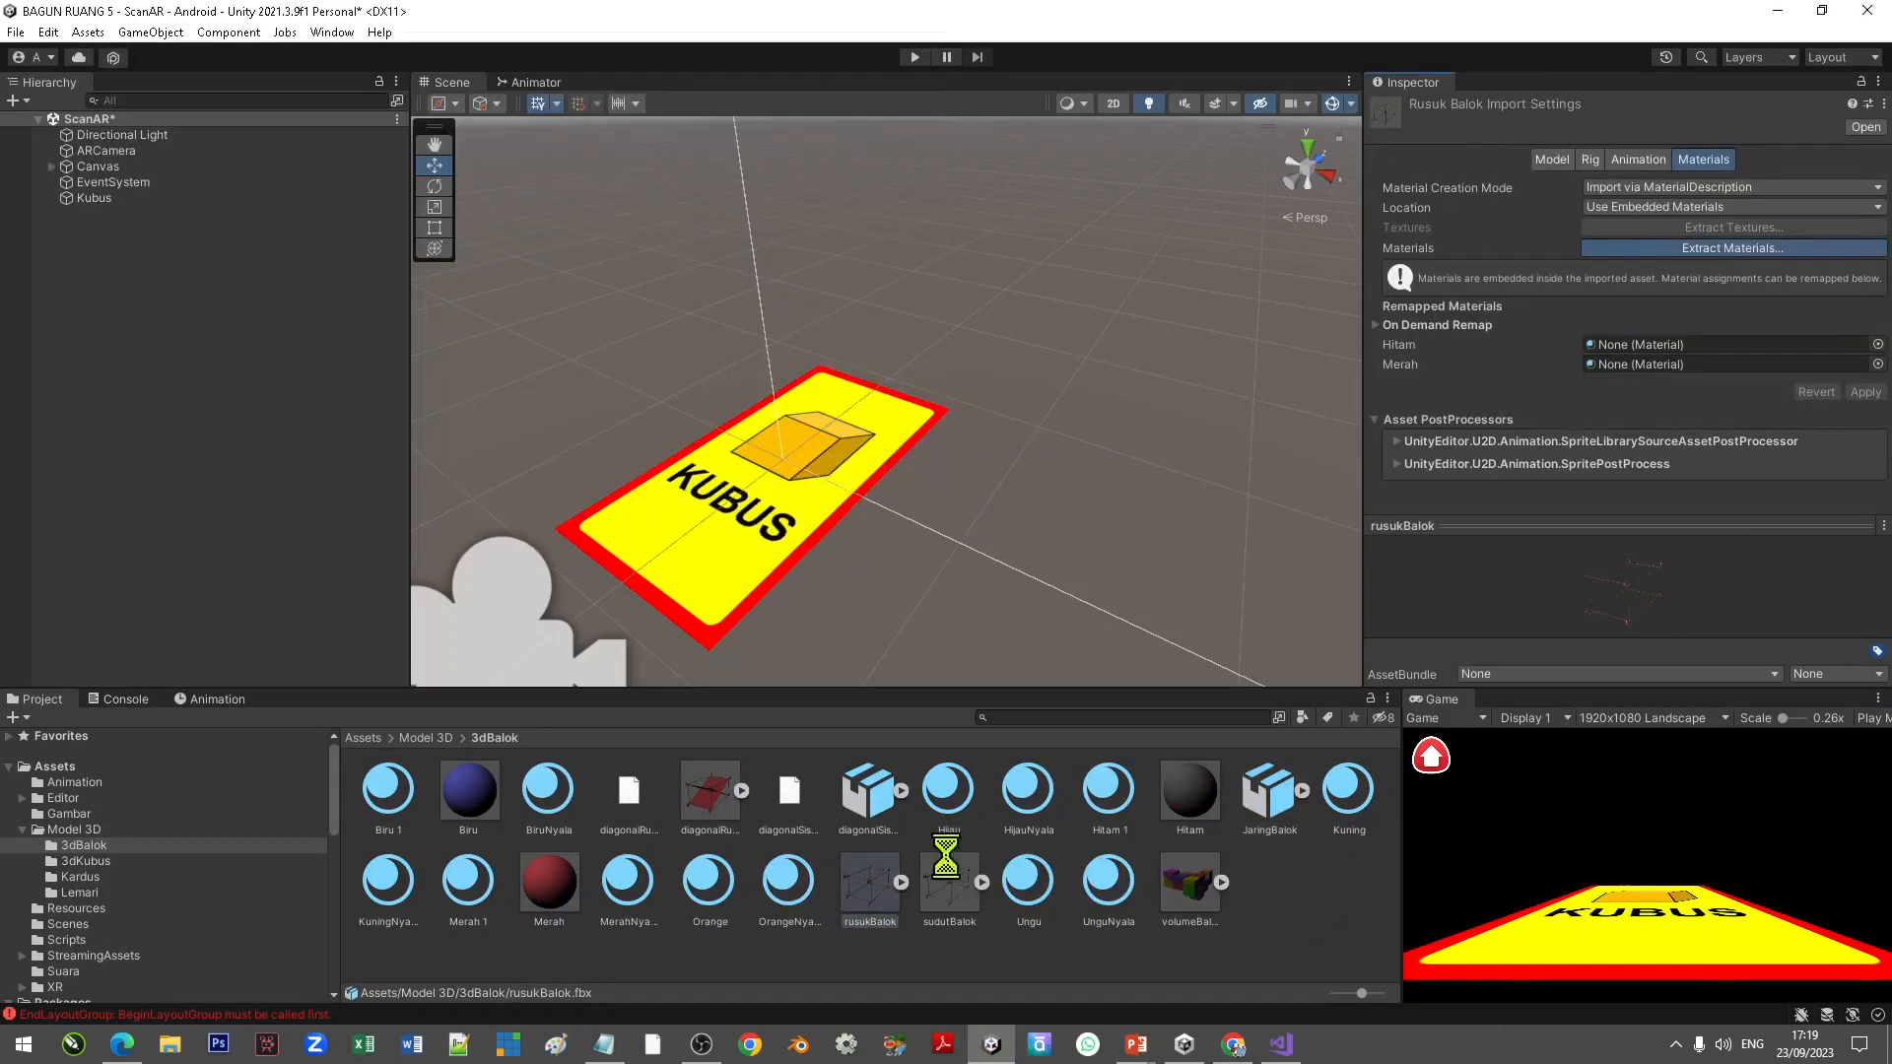
{"action": "left_click", "coordinate": [1109, 891]}
{"action": "left_click", "coordinate": [1710, 251]}
{"action": "left_click", "coordinate": [769, 541]}
Step: Open the 3dKubus folder and extract the materials of diagonalBidangKubus and diagonalRuangKubus into it
{"action": "left_click", "coordinate": [427, 738]}
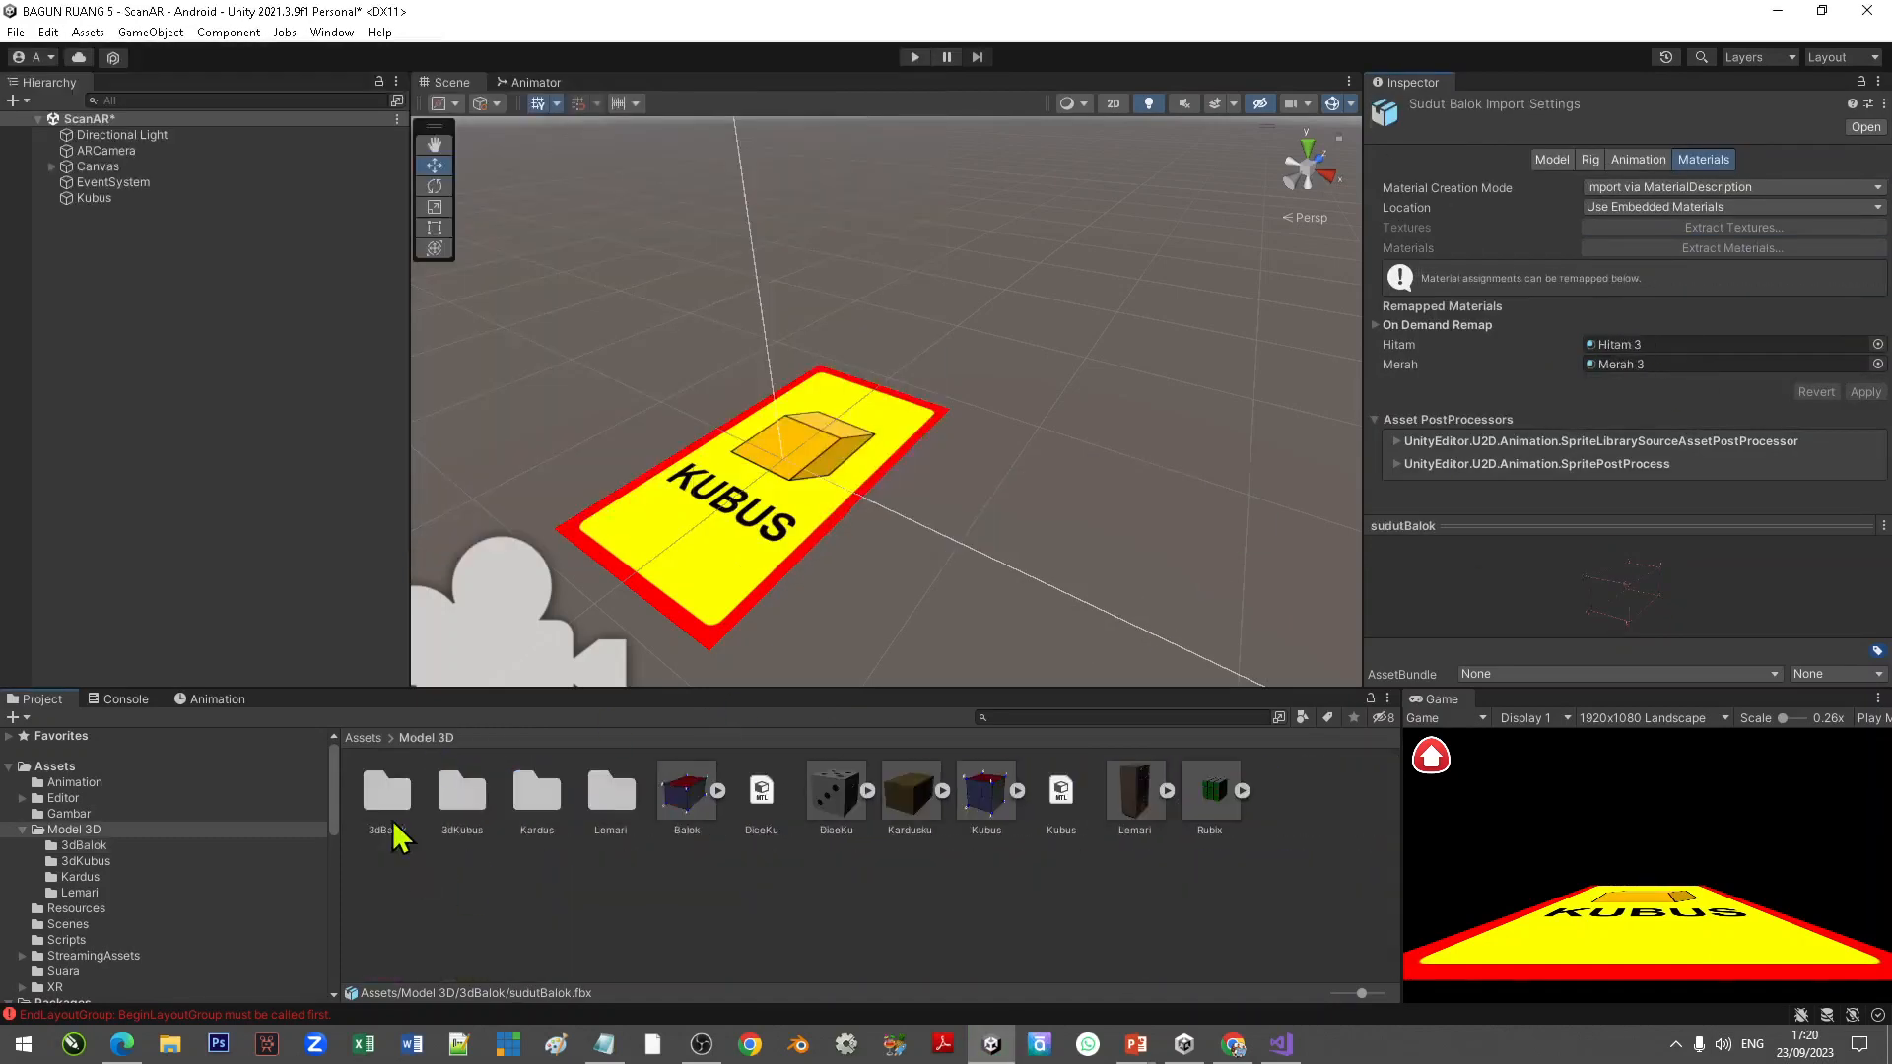
{"action": "double_click", "coordinate": [462, 793]}
{"action": "left_click", "coordinate": [388, 793]}
{"action": "left_click", "coordinate": [1682, 250]}
{"action": "left_click", "coordinate": [769, 541]}
{"action": "left_click", "coordinate": [539, 796]}
{"action": "left_click", "coordinate": [1681, 250]}
{"action": "left_click", "coordinate": [769, 541]}
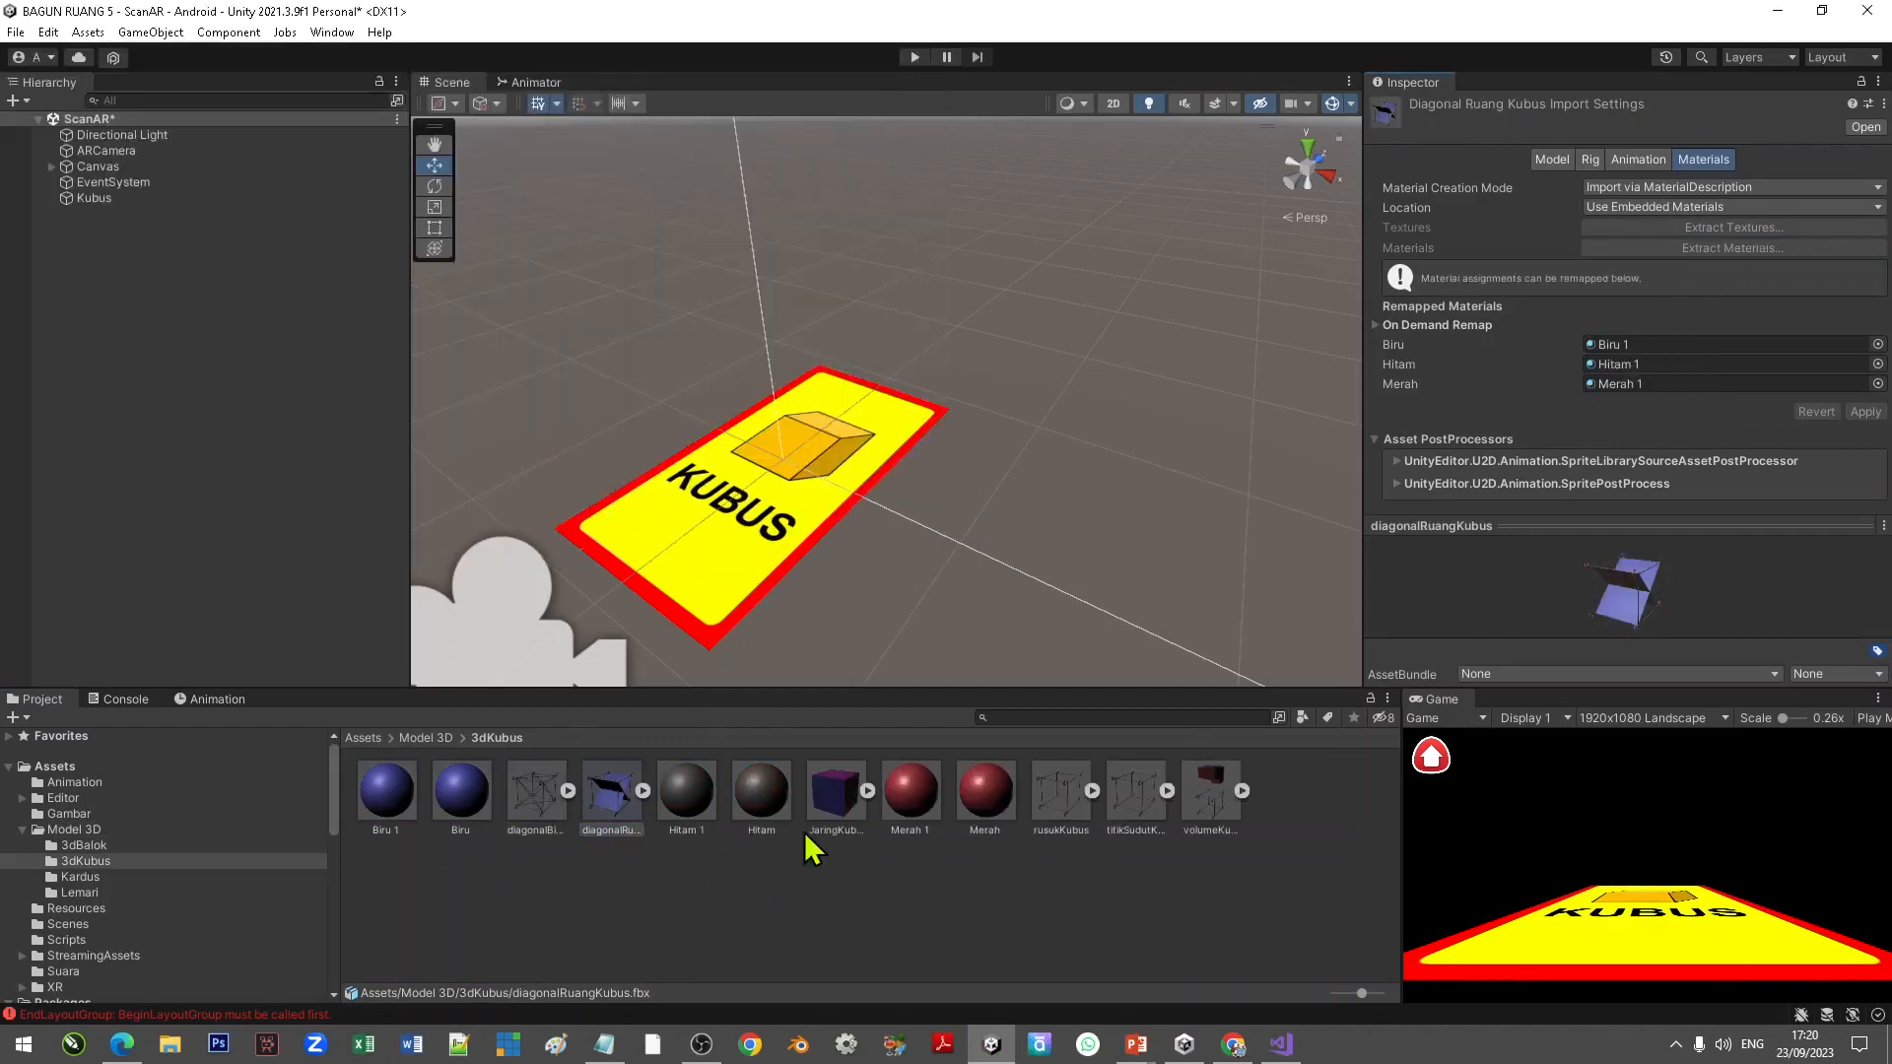
Step: Extract the embedded materials of rusukKubus, titikSudutKubus and volumeKubus into the 3dKubus folder
{"action": "left_click", "coordinate": [471, 887]}
{"action": "left_click", "coordinate": [1710, 248]}
{"action": "left_click", "coordinate": [749, 543]}
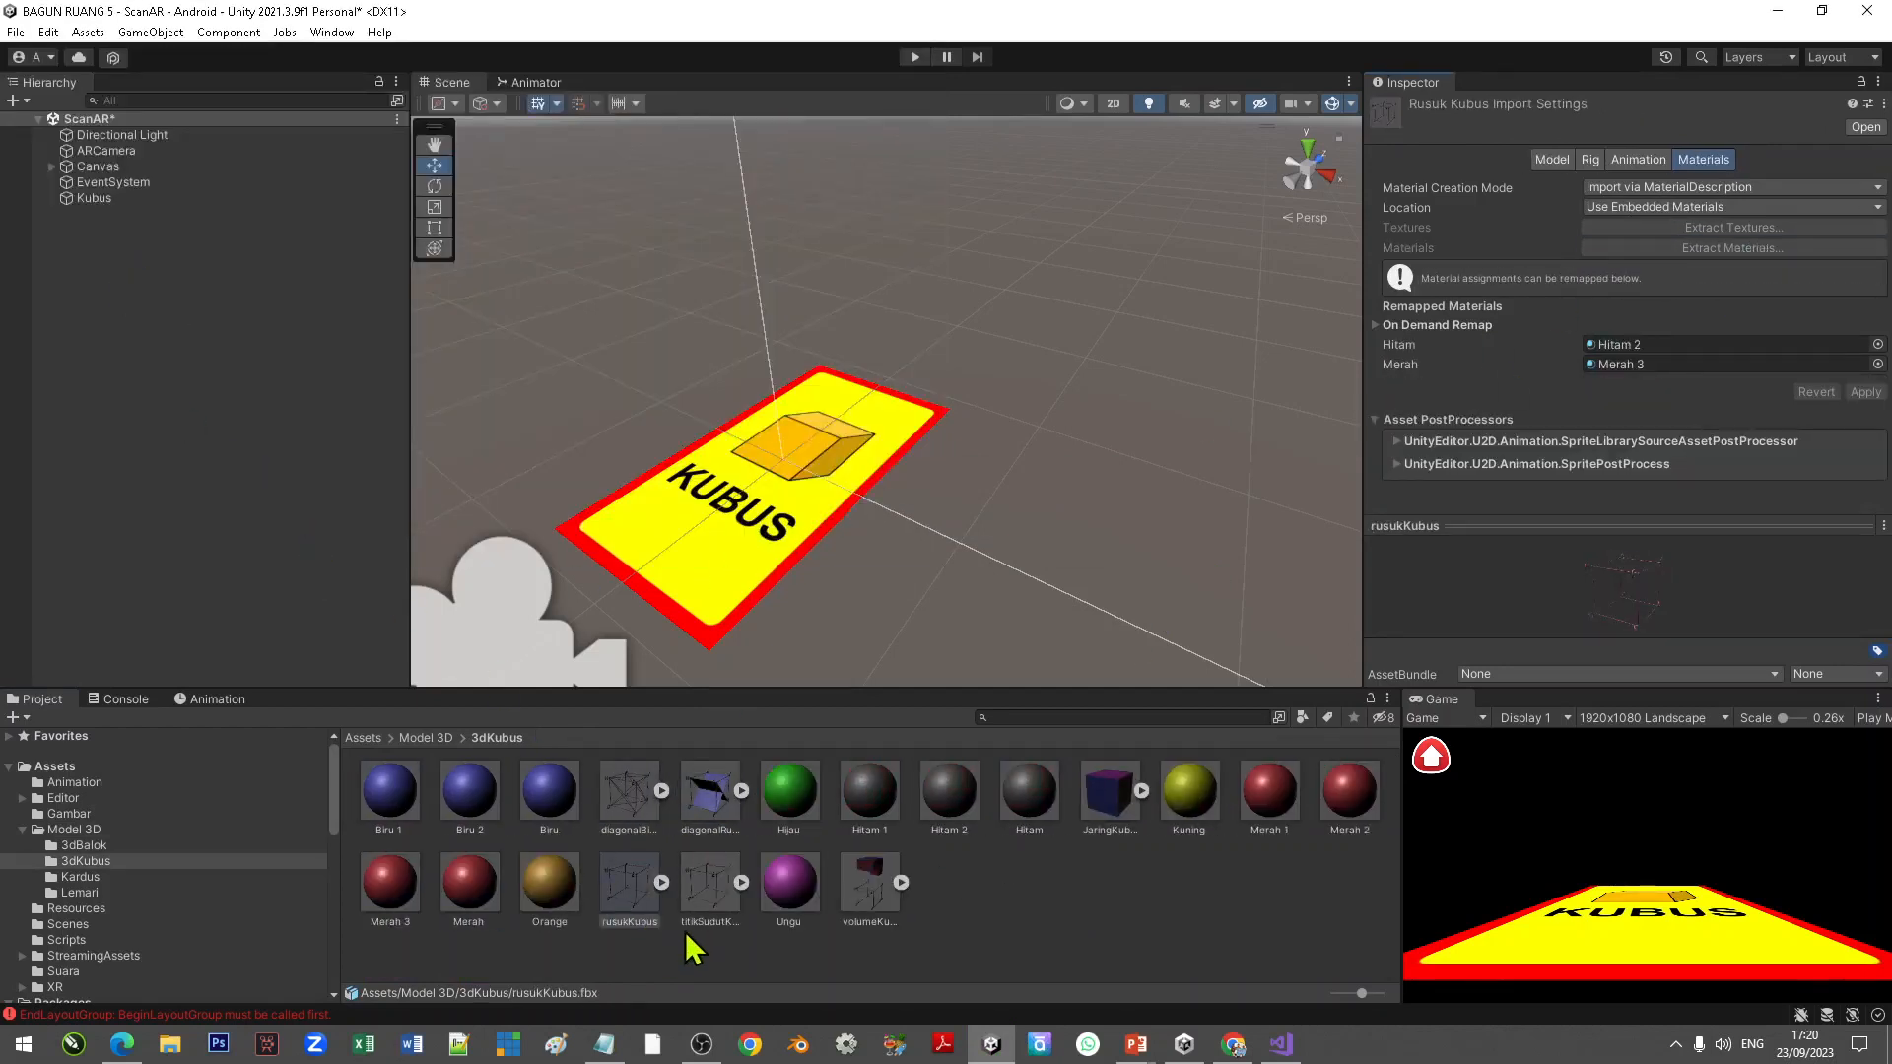
{"action": "left_click", "coordinate": [710, 895]}
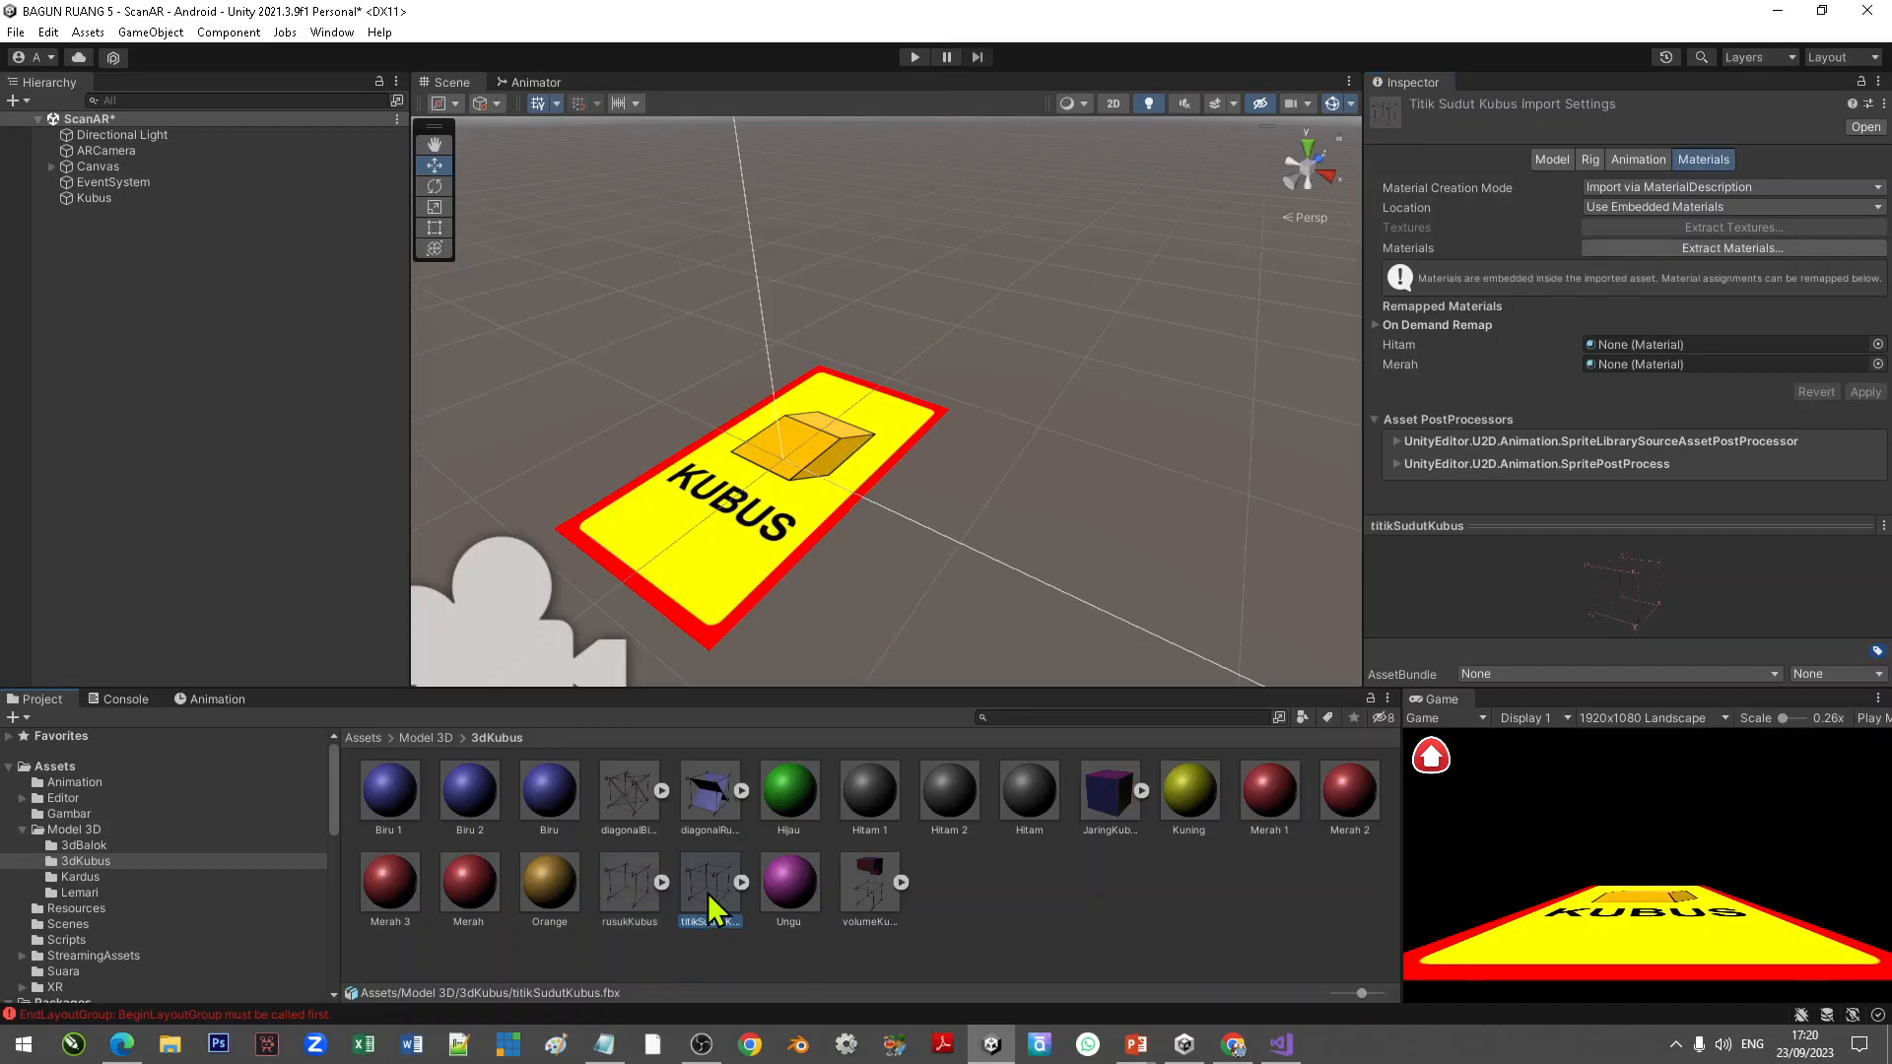
{"action": "left_click", "coordinate": [1737, 249]}
{"action": "left_click", "coordinate": [771, 542]}
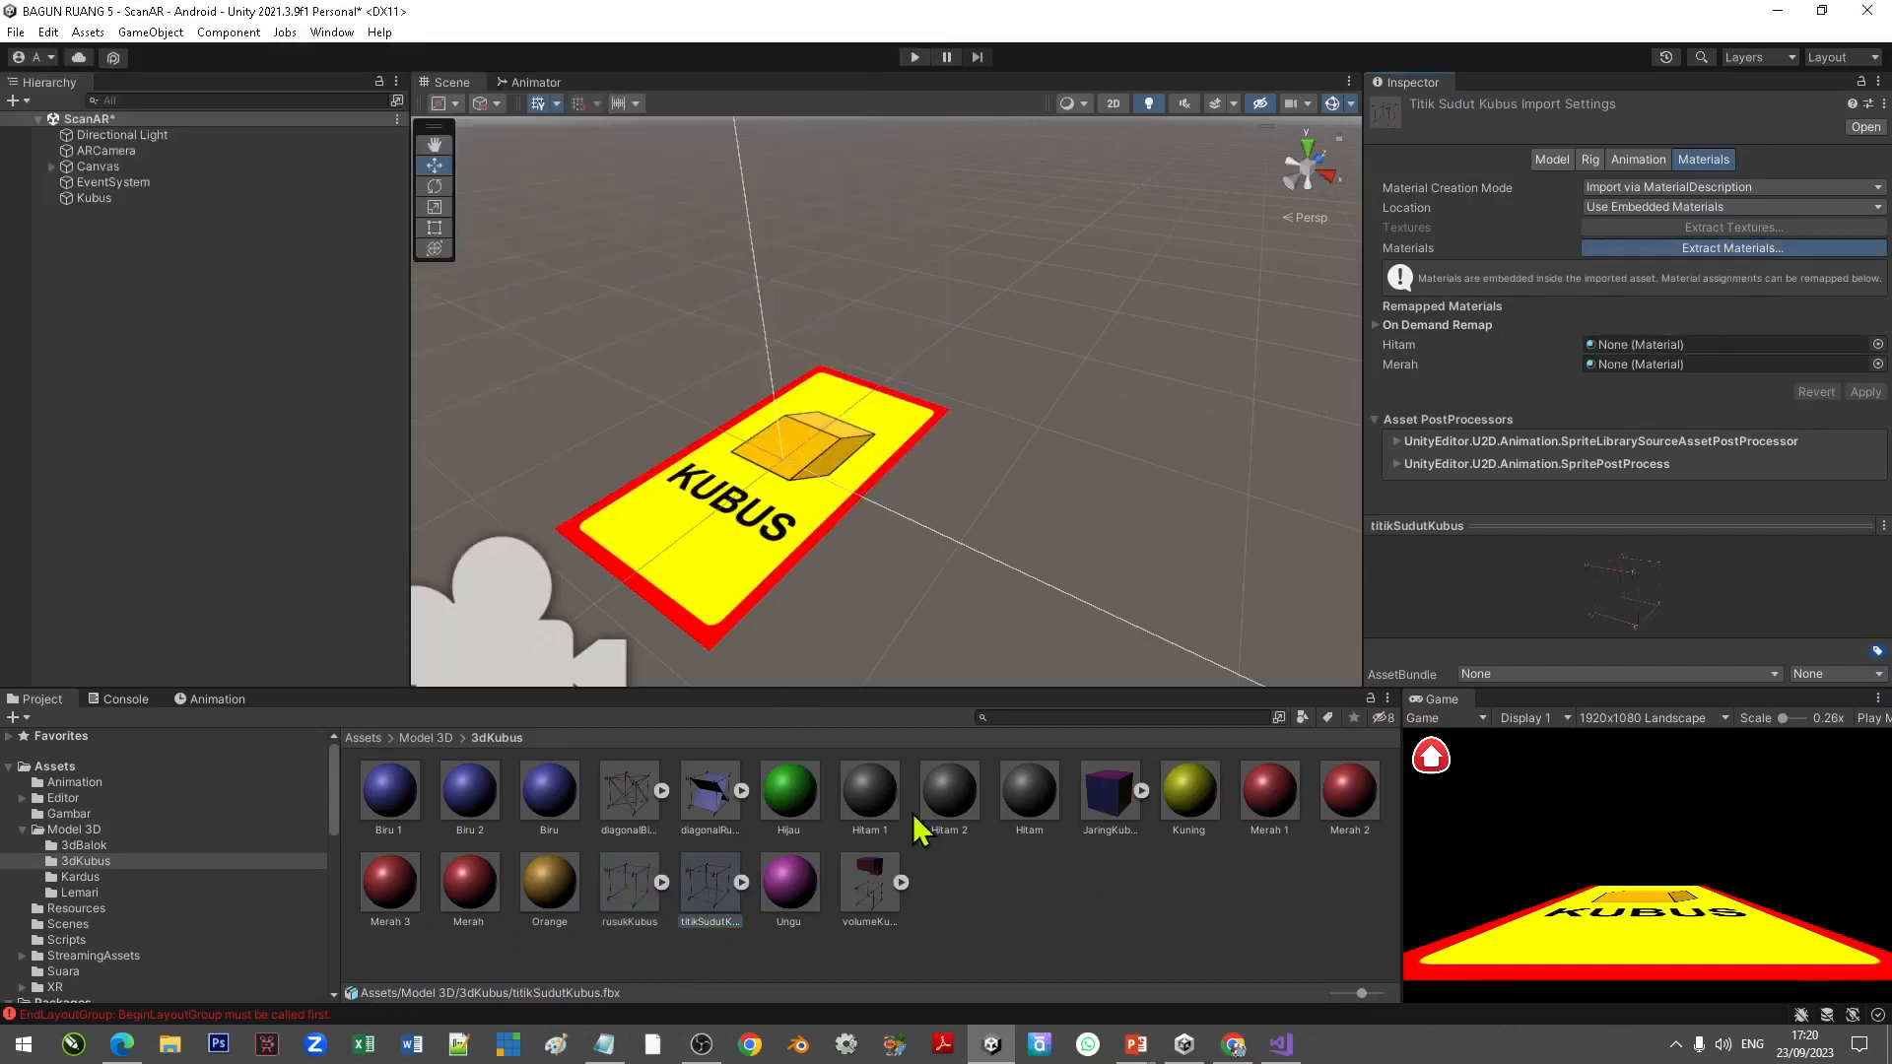
{"action": "left_click", "coordinate": [1030, 892]}
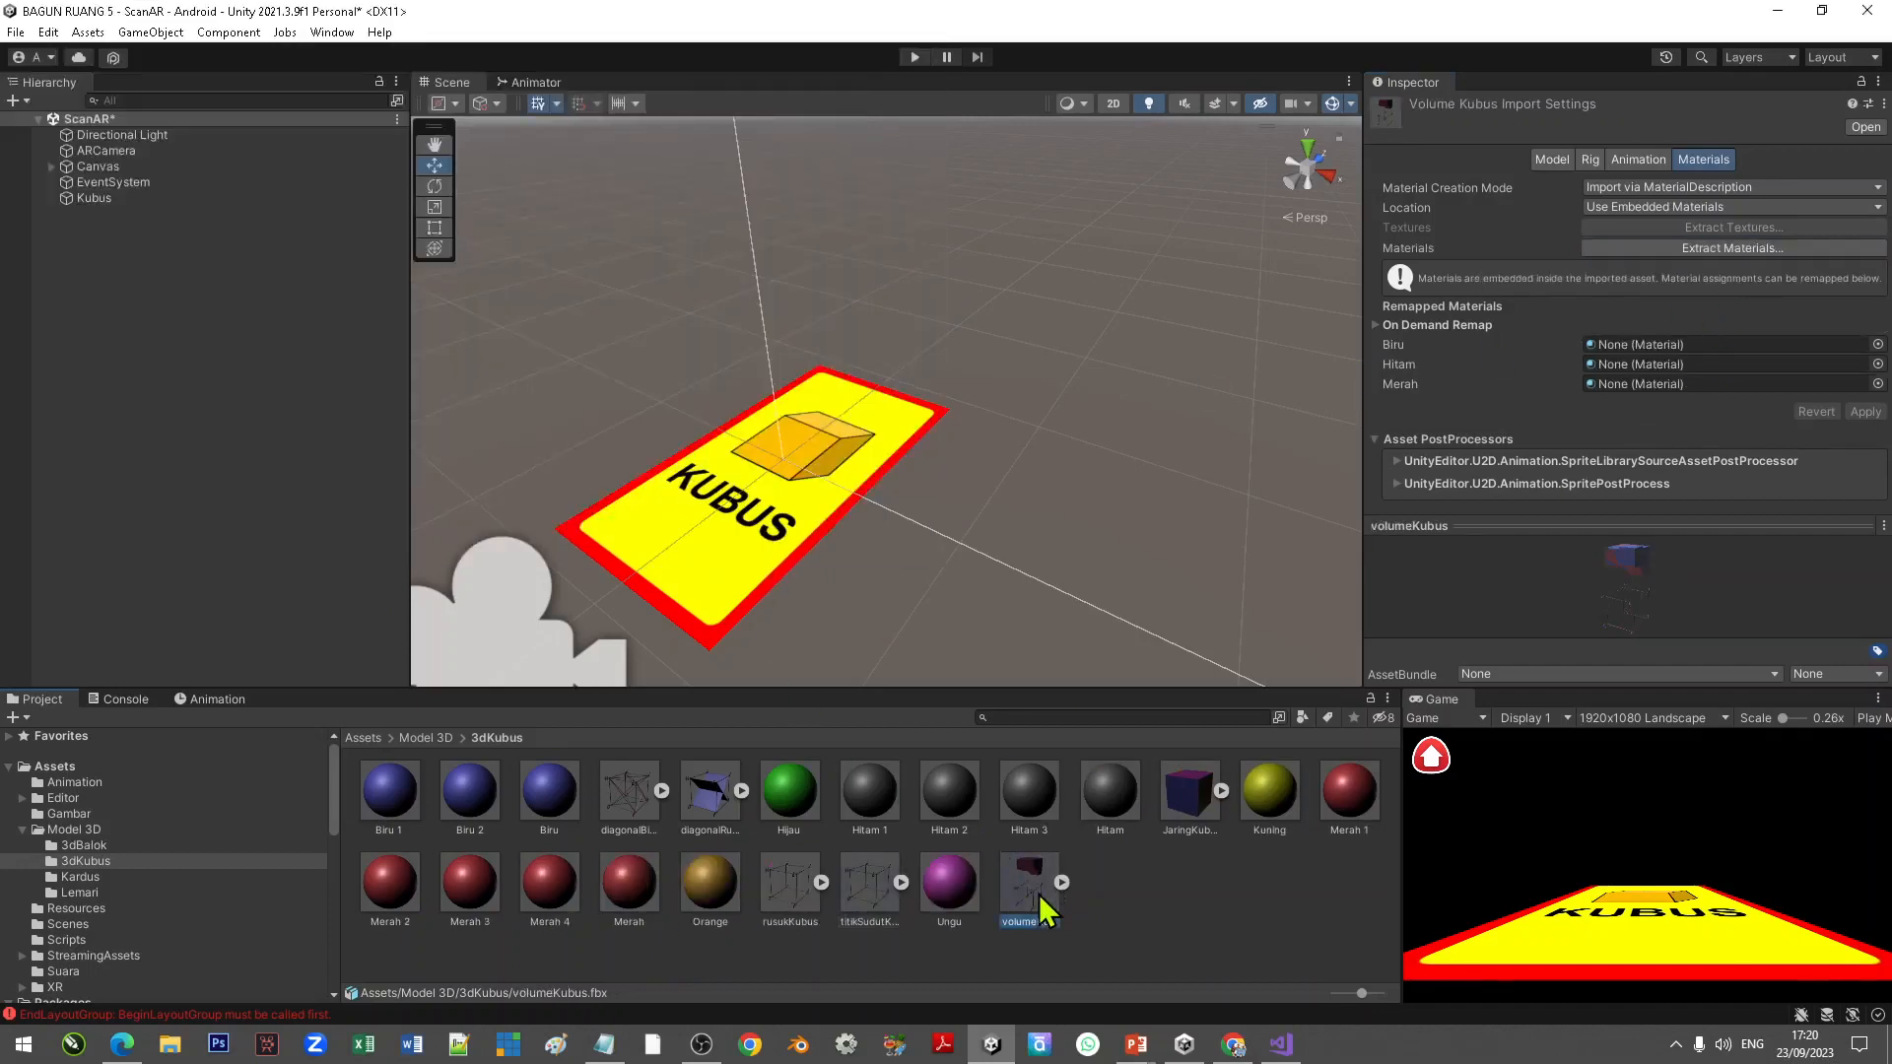
{"action": "left_click", "coordinate": [1702, 253]}
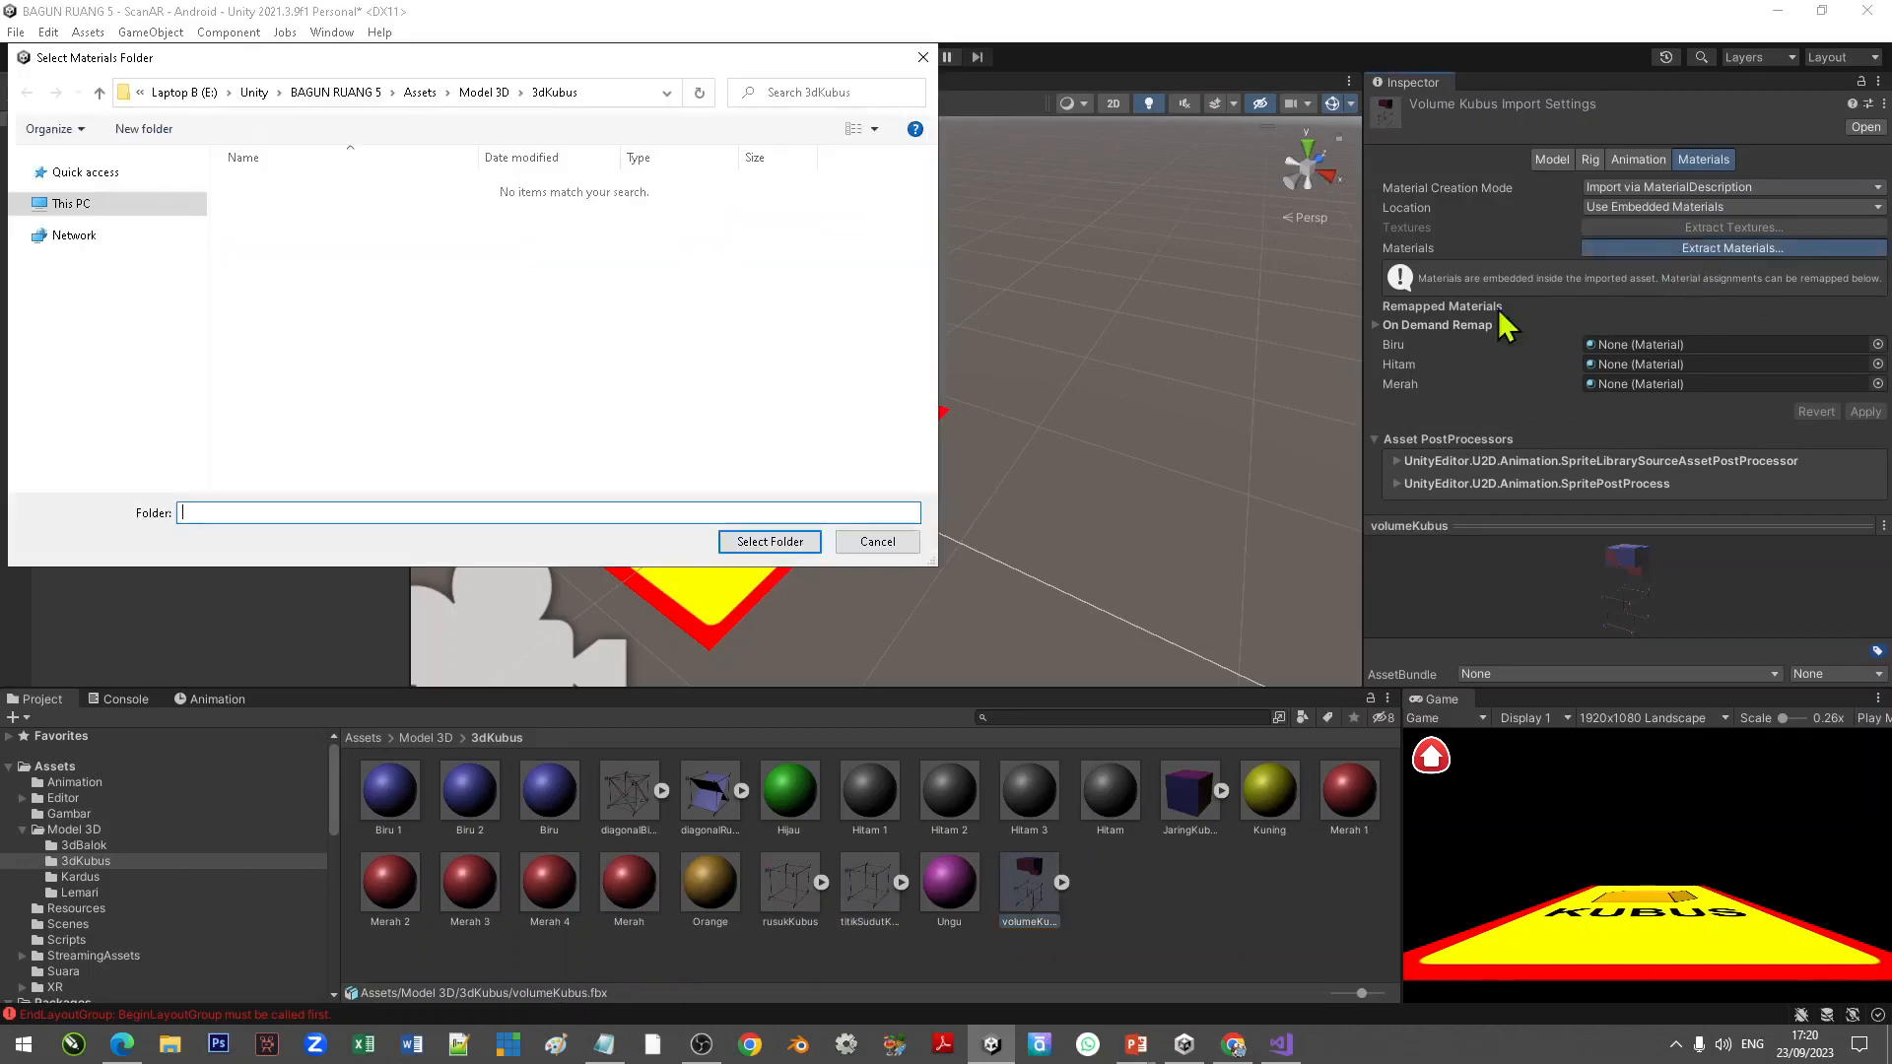
{"action": "left_click", "coordinate": [789, 543]}
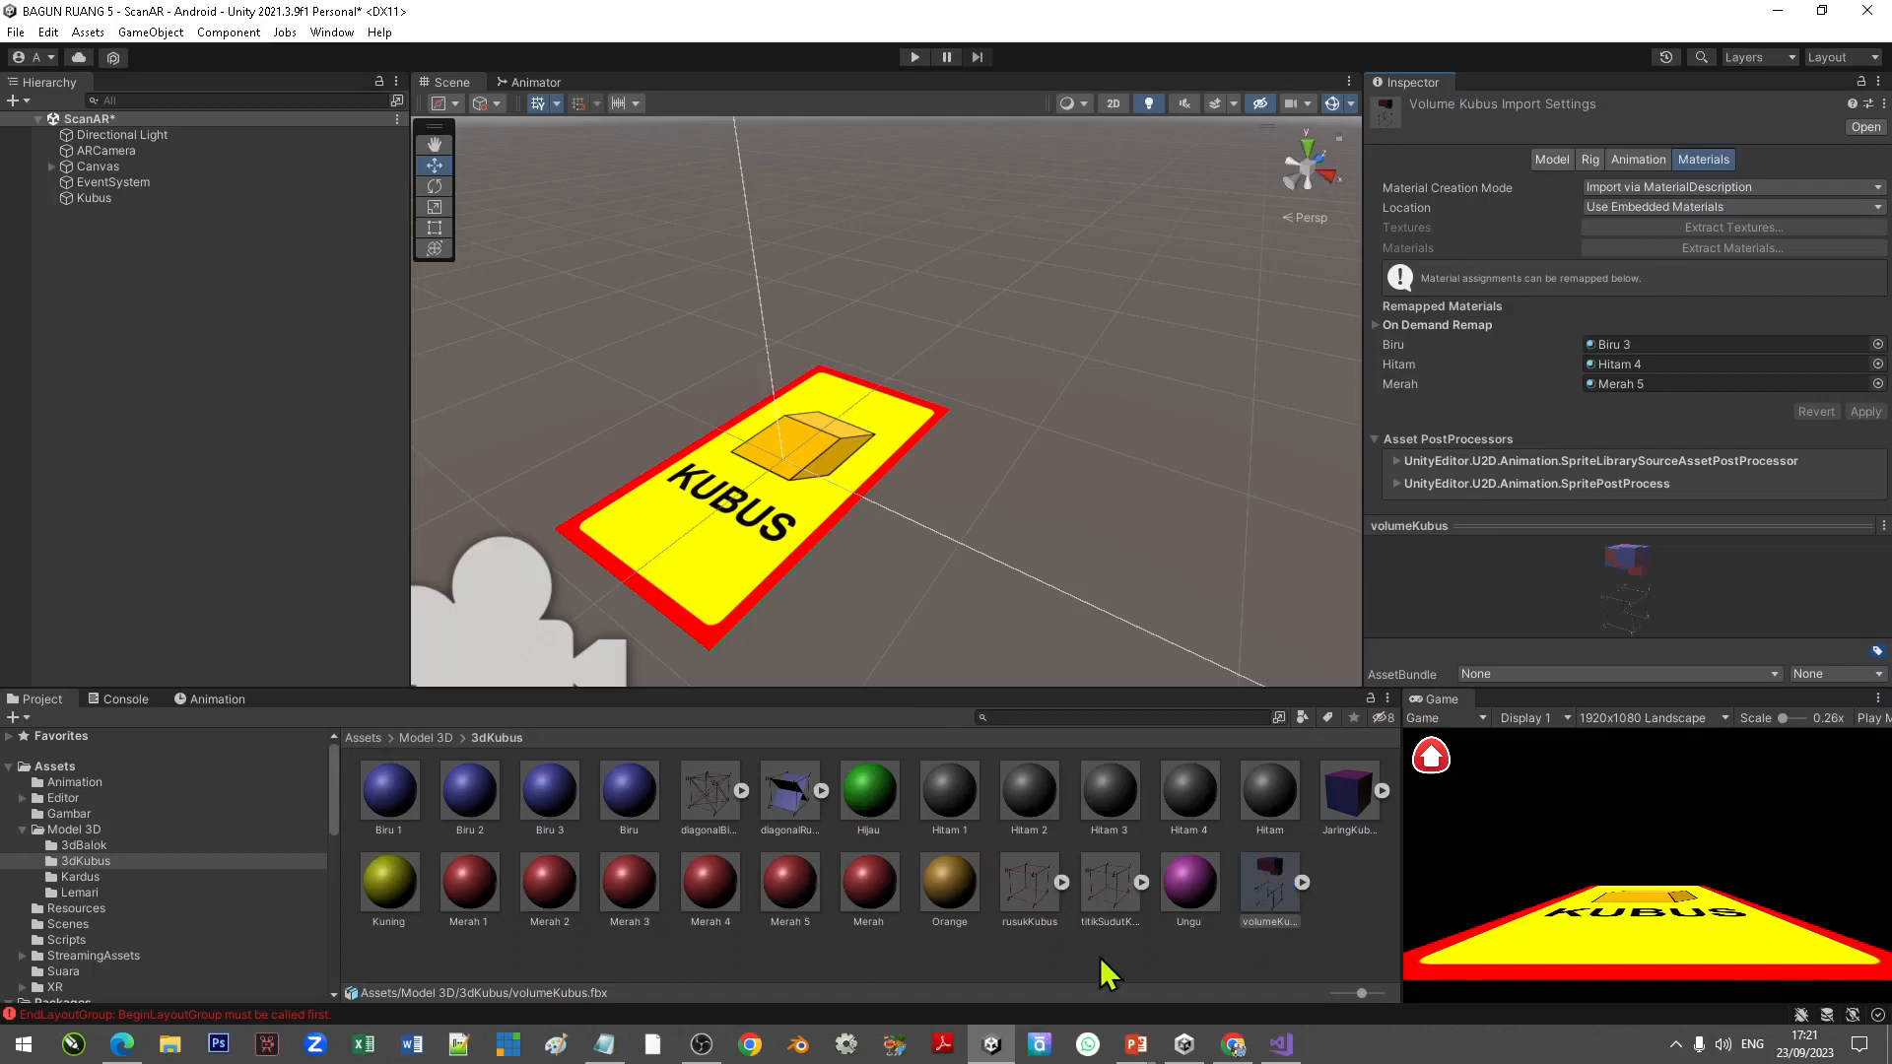
Step: Place titikSudutKubus under the Kubus image target and set its uniform scale to 0.5
{"action": "left_click_drag", "start_coordinate": [1106, 899], "coordinate": [103, 204]}
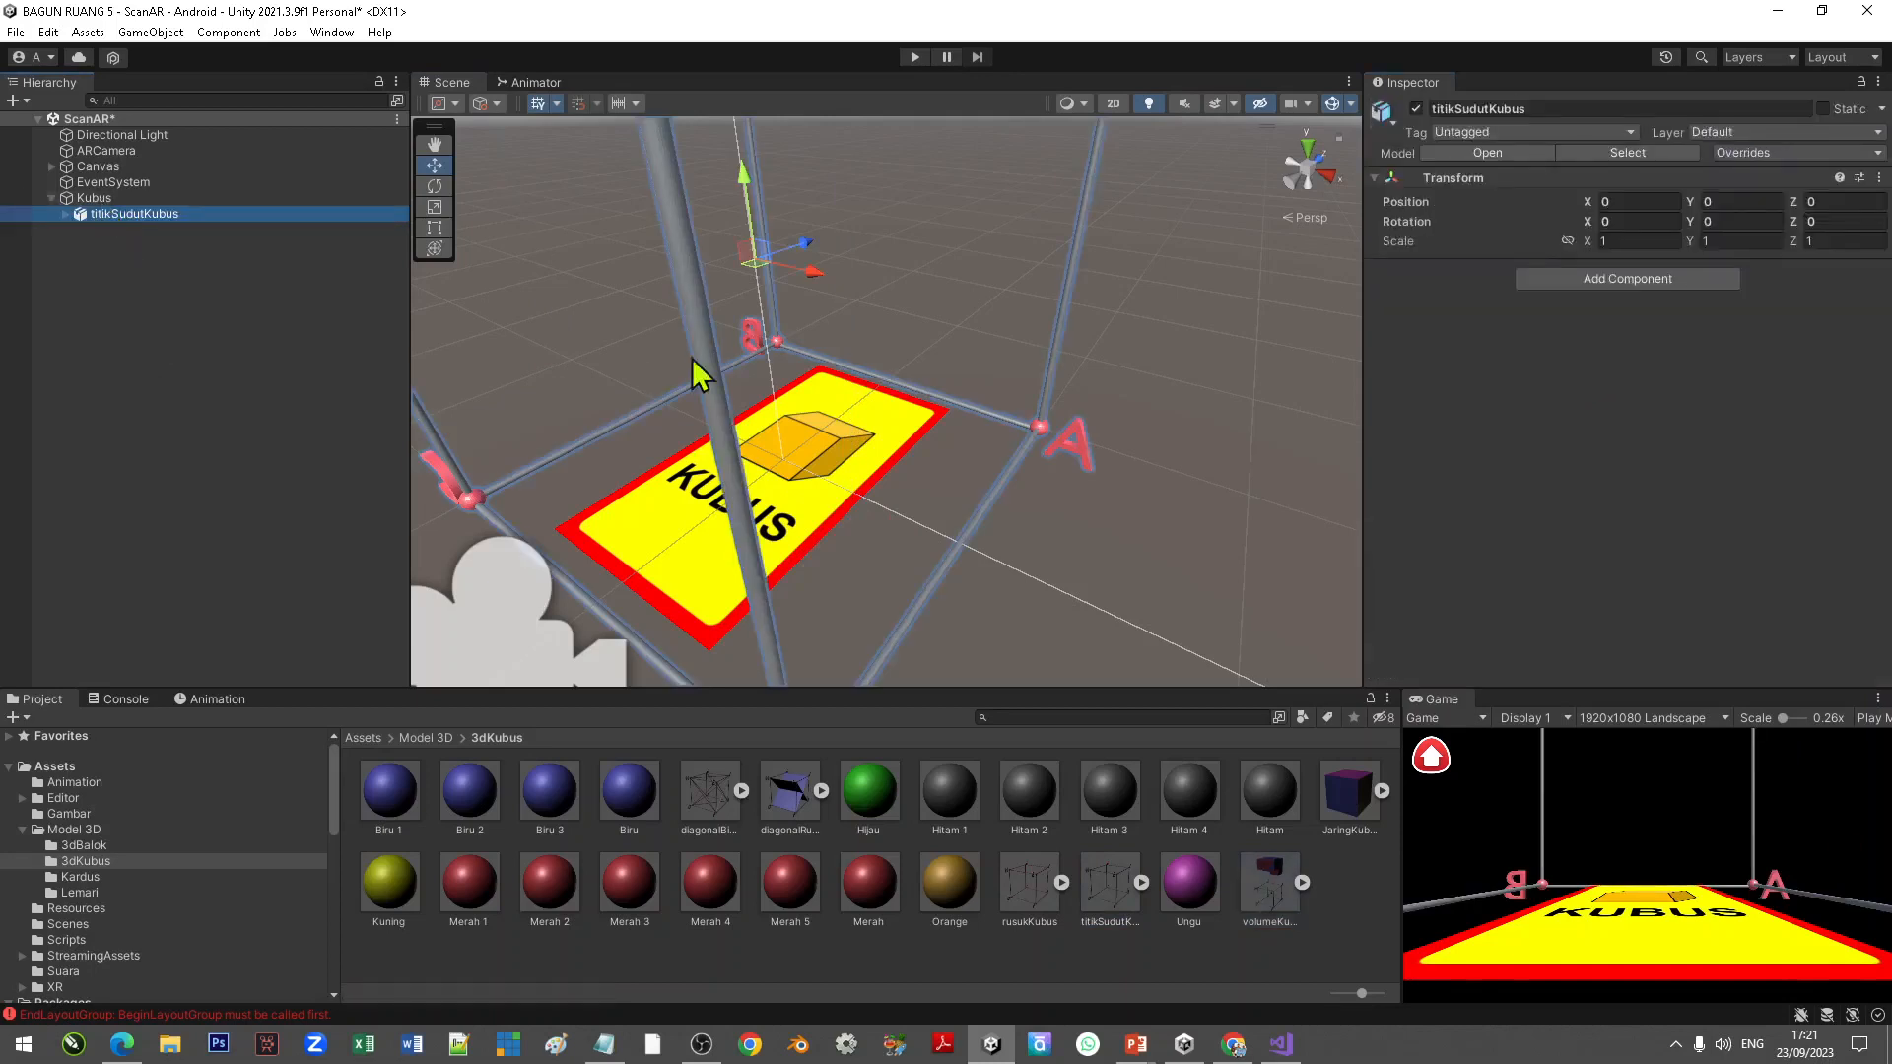
{"action": "scroll", "coordinate": [897, 426], "scroll_direction": "down", "scroll_amount": 4}
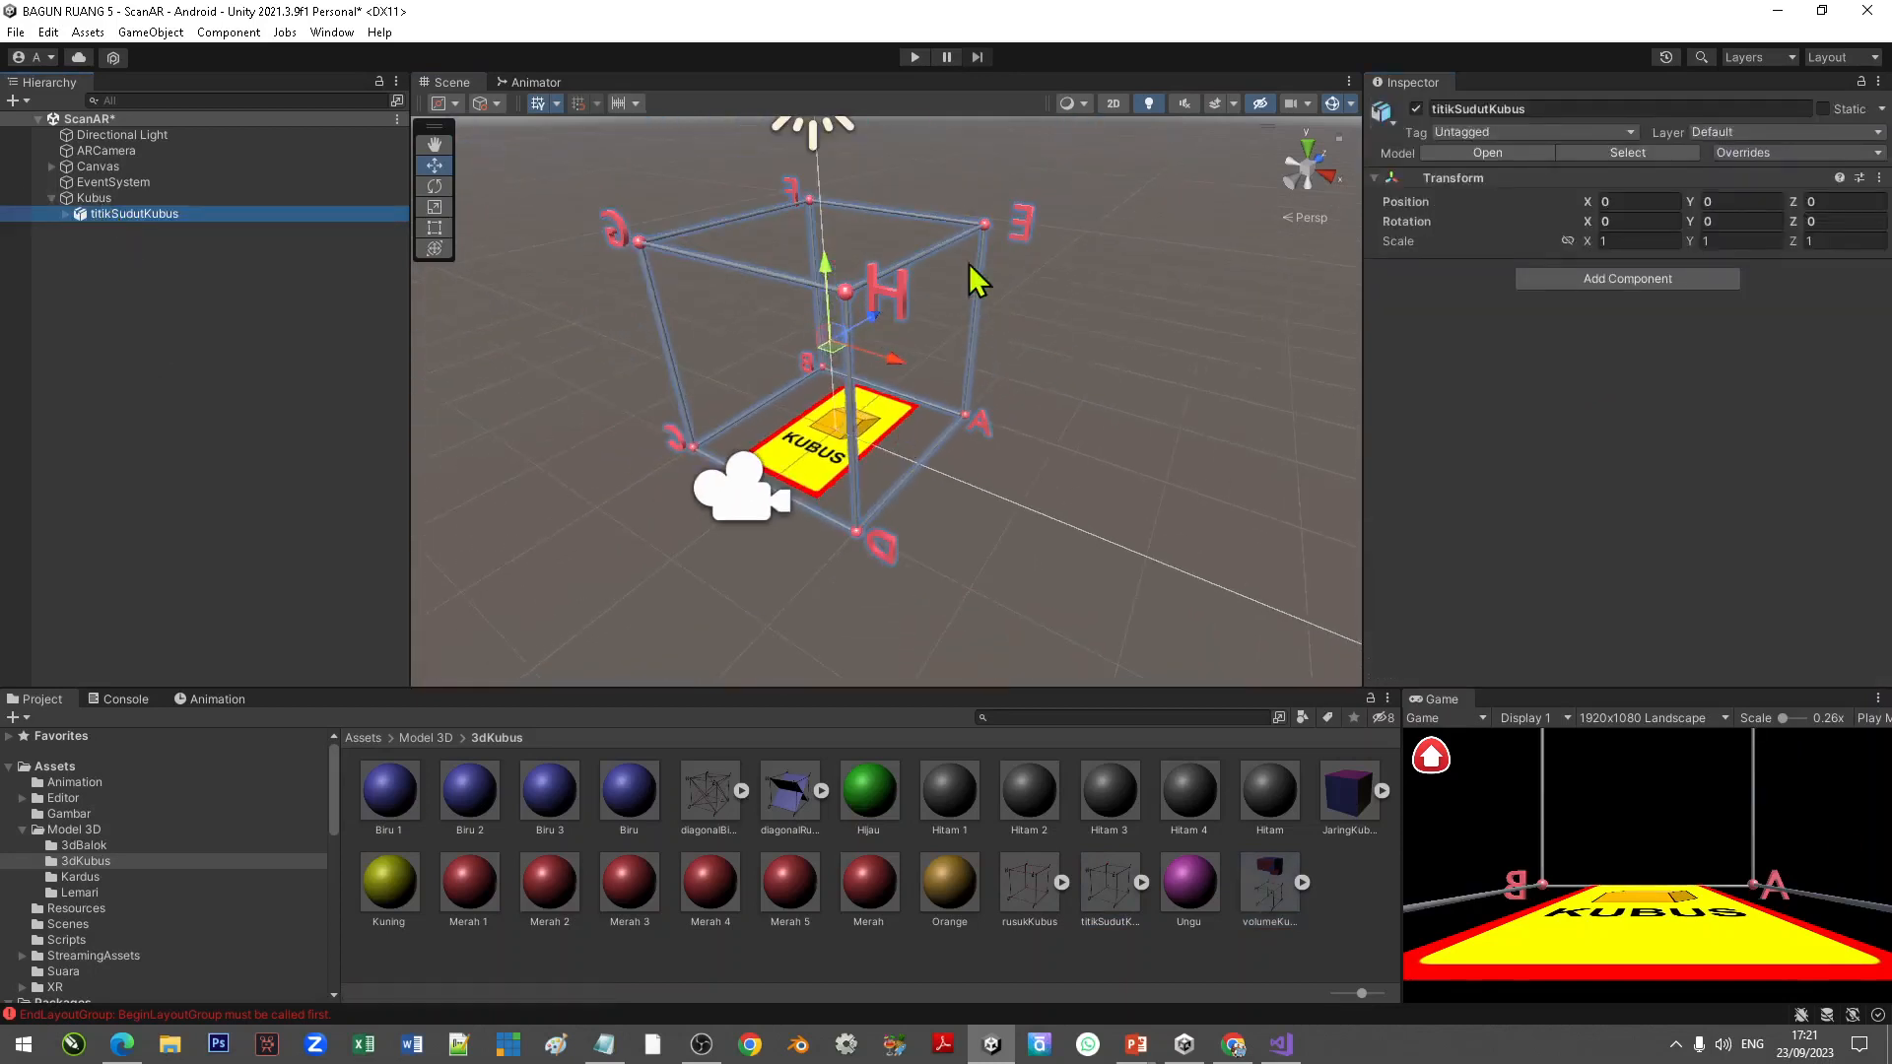
{"action": "left_click", "coordinate": [1627, 242]}
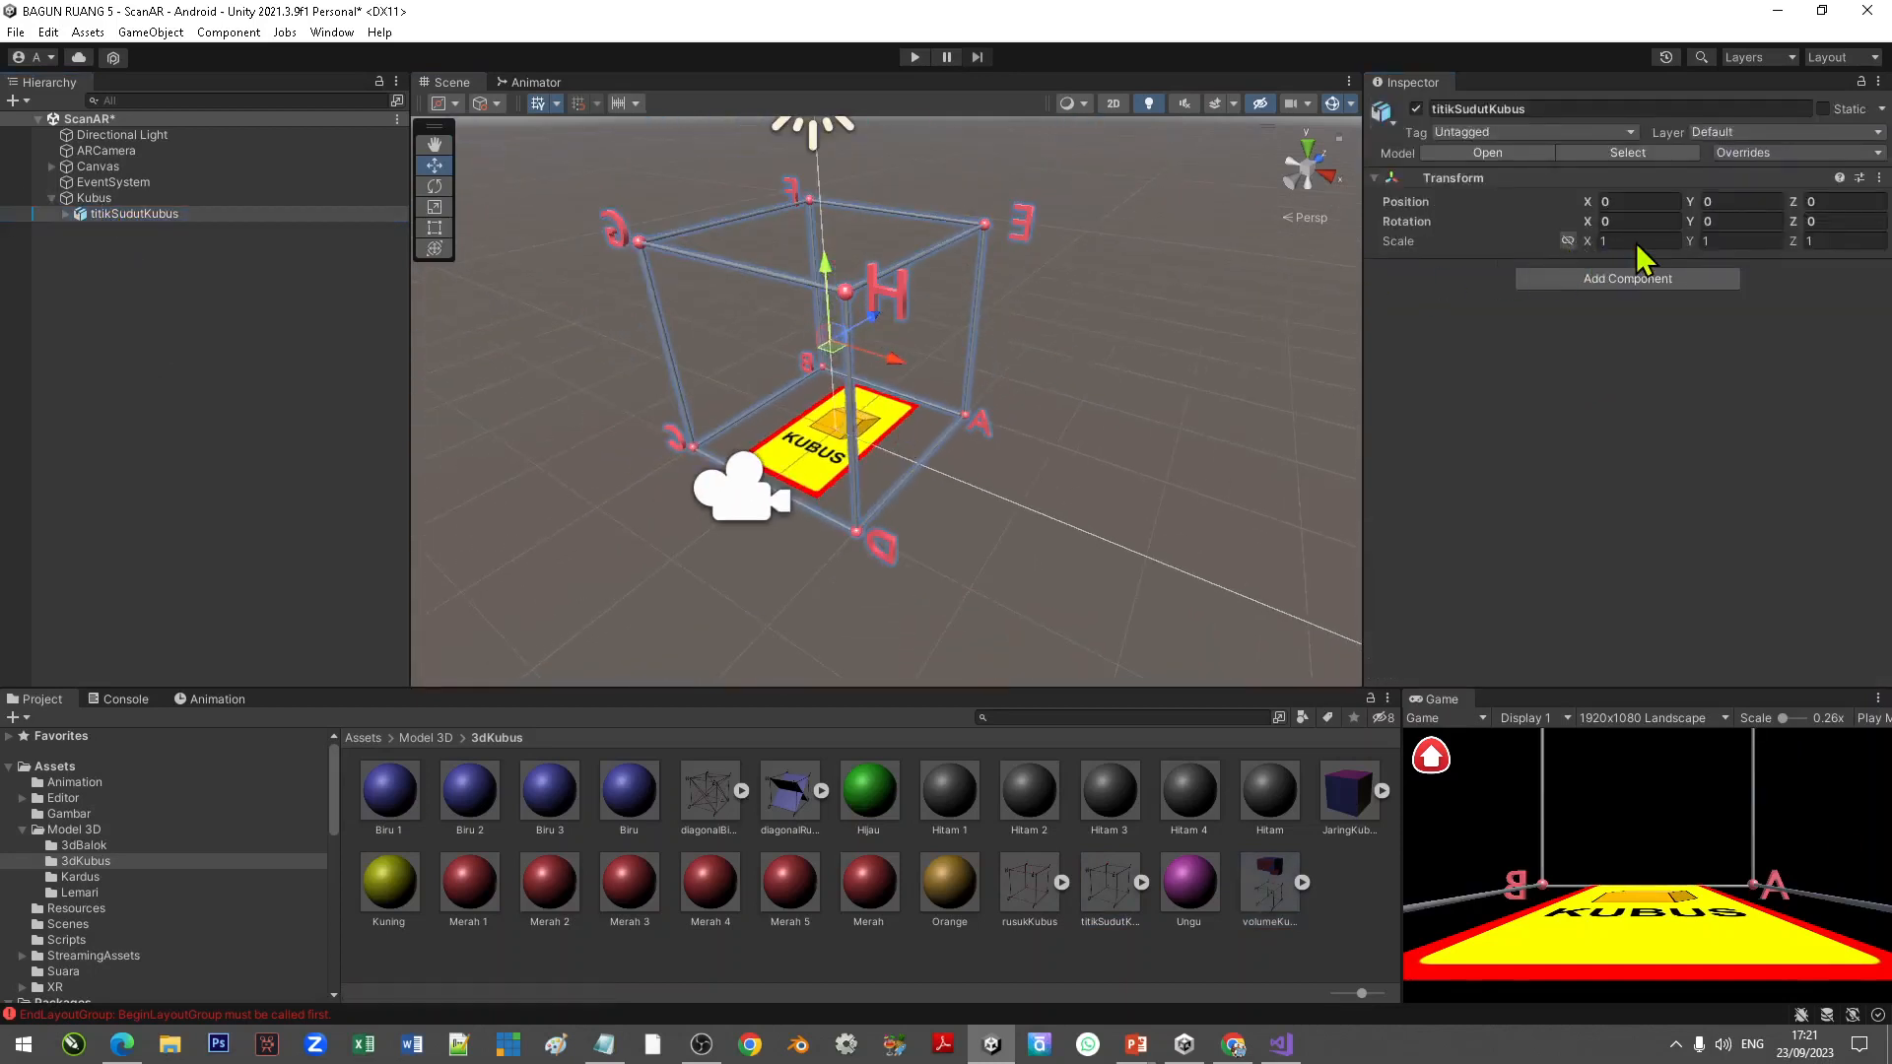
{"action": "left_click", "coordinate": [1566, 243]}
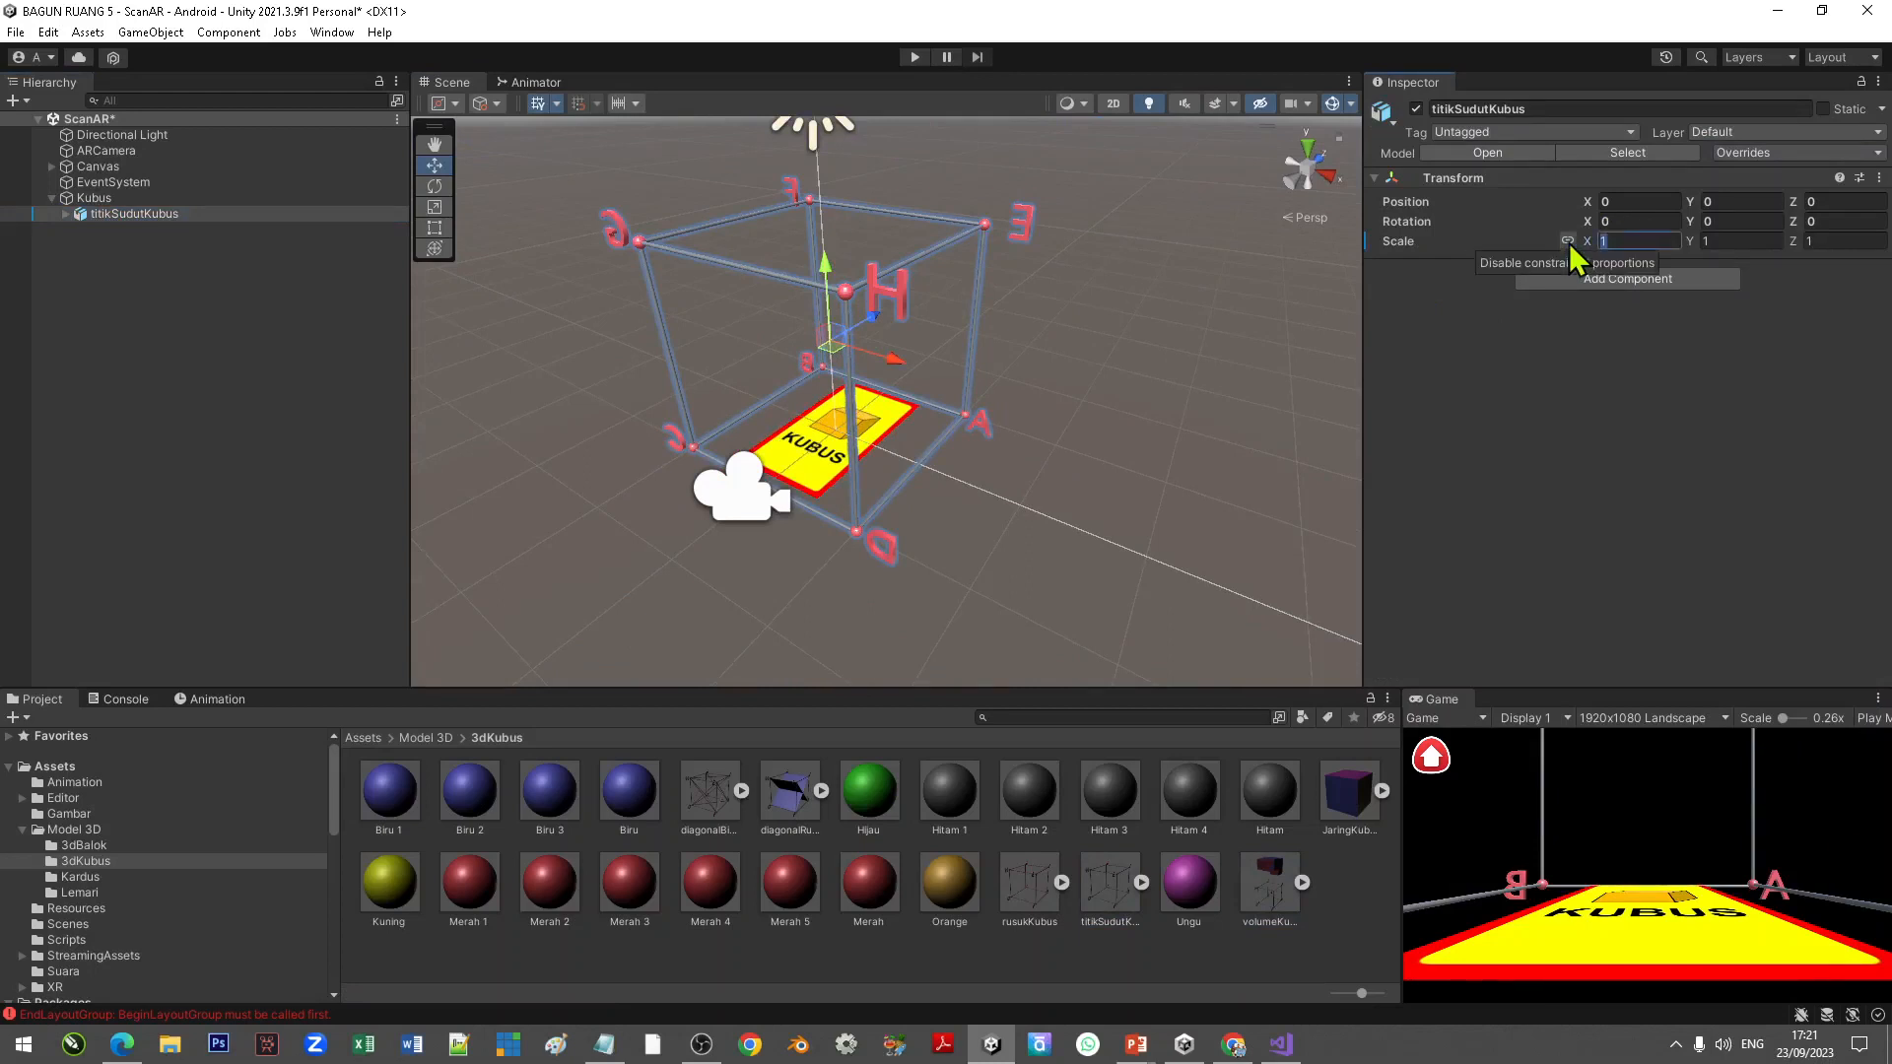
{"action": "type", "text": ".5"}
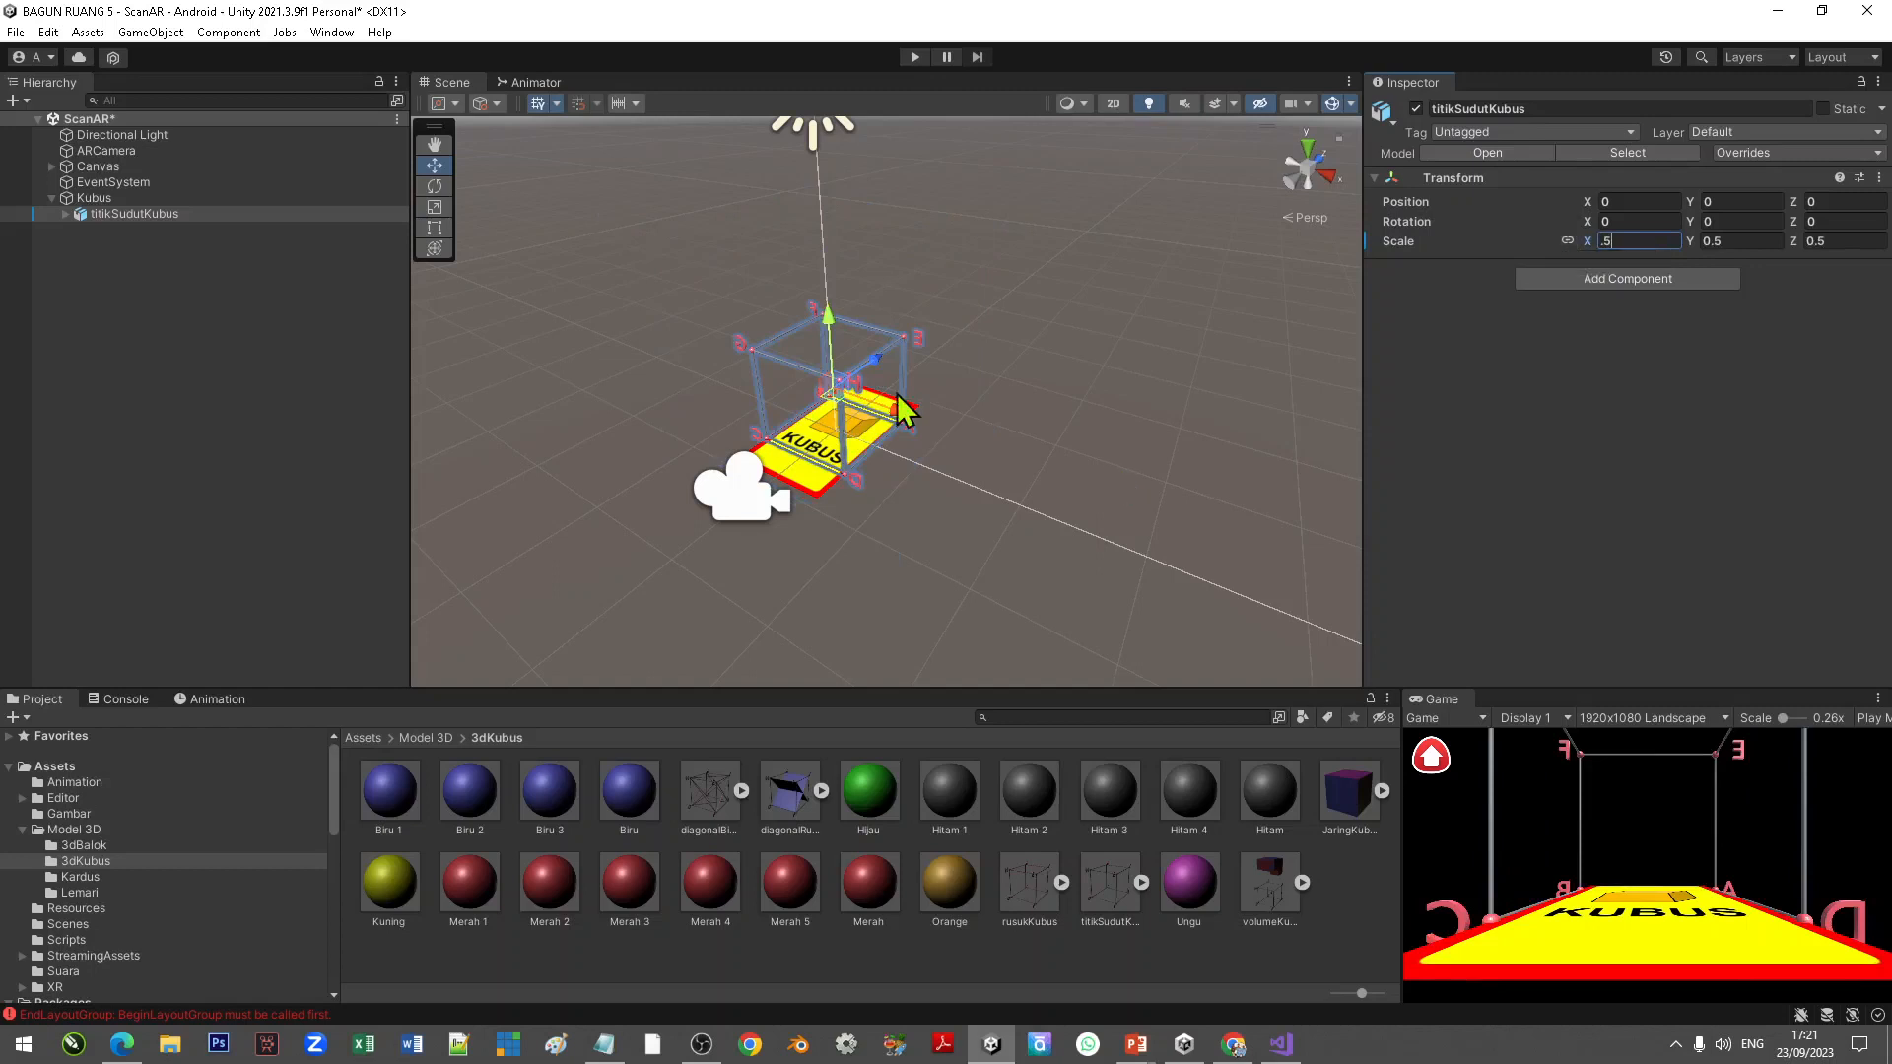
Step: Set titikSudutKubus's Y rotation to 180
{"action": "scroll", "coordinate": [897, 397], "scroll_direction": "up", "scroll_amount": 5}
{"action": "right_click_drag", "start_coordinate": [749, 557], "coordinate": [836, 571]}
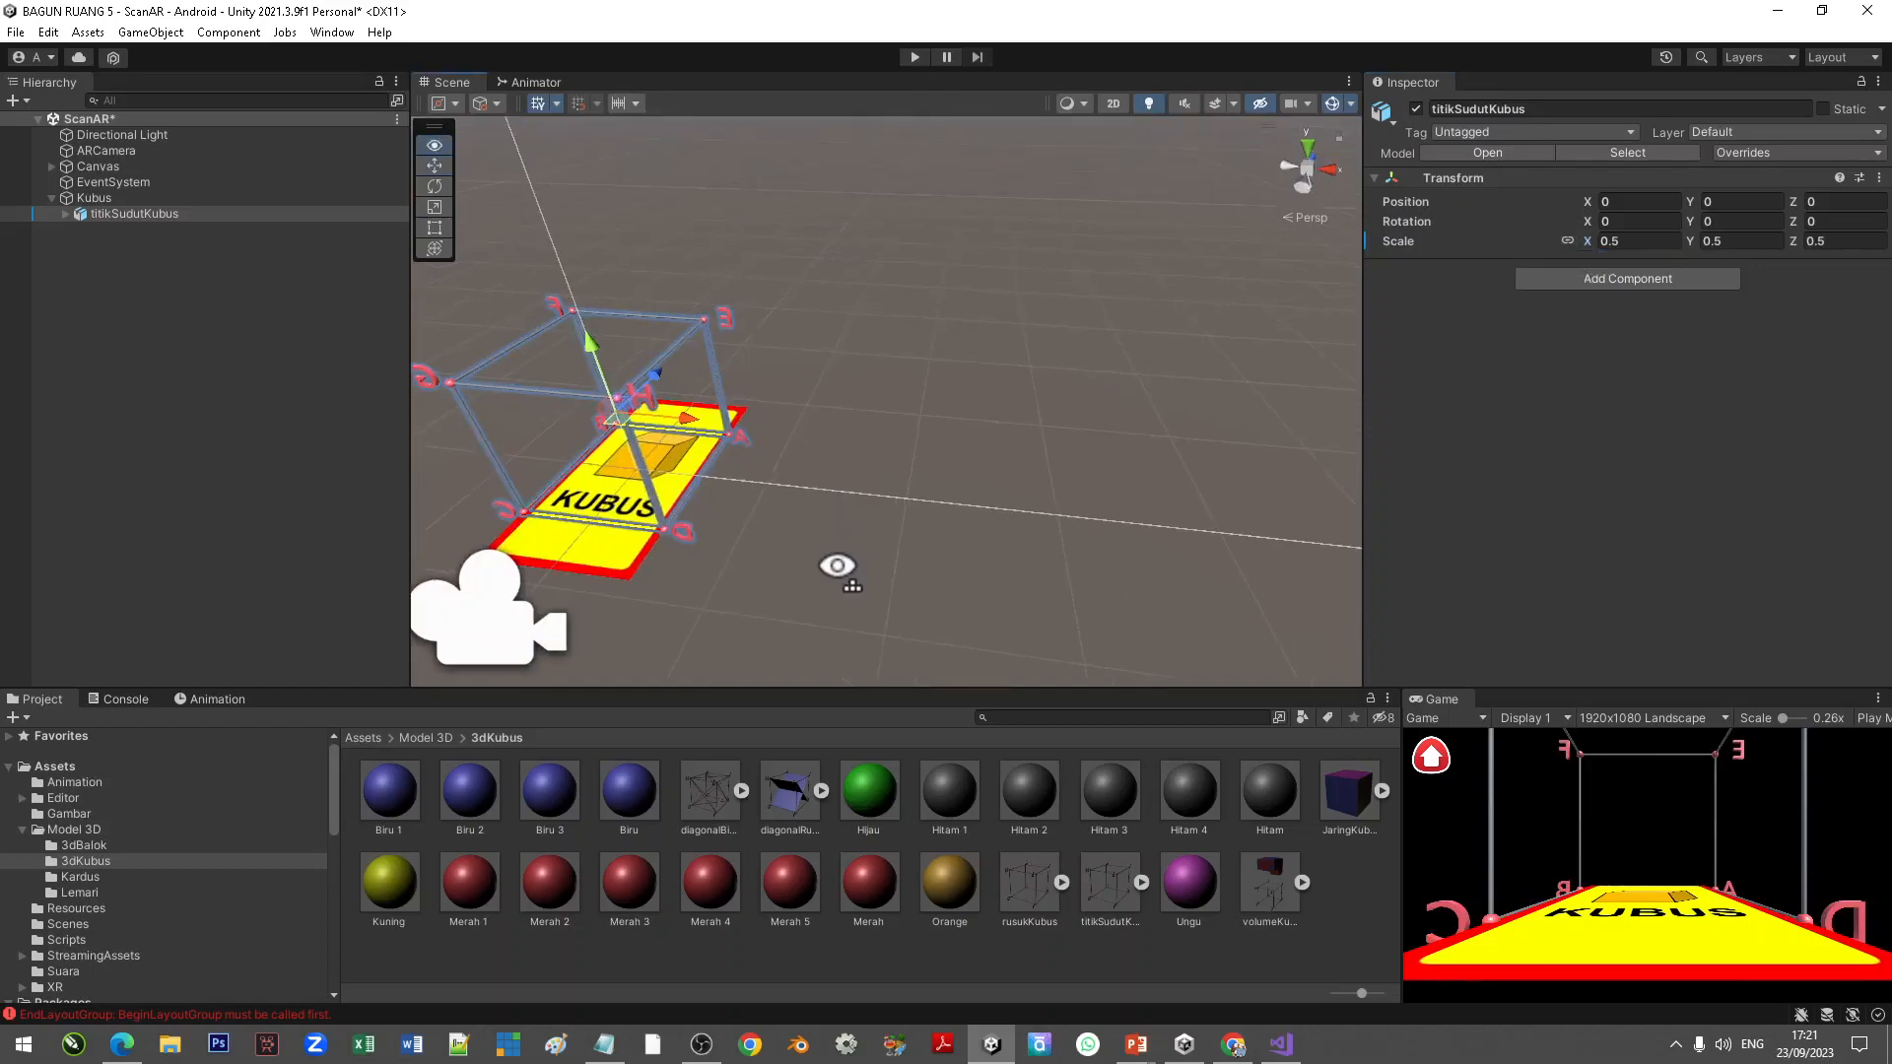
{"action": "middle_click_drag", "start_coordinate": [837, 570], "coordinate": [955, 549]}
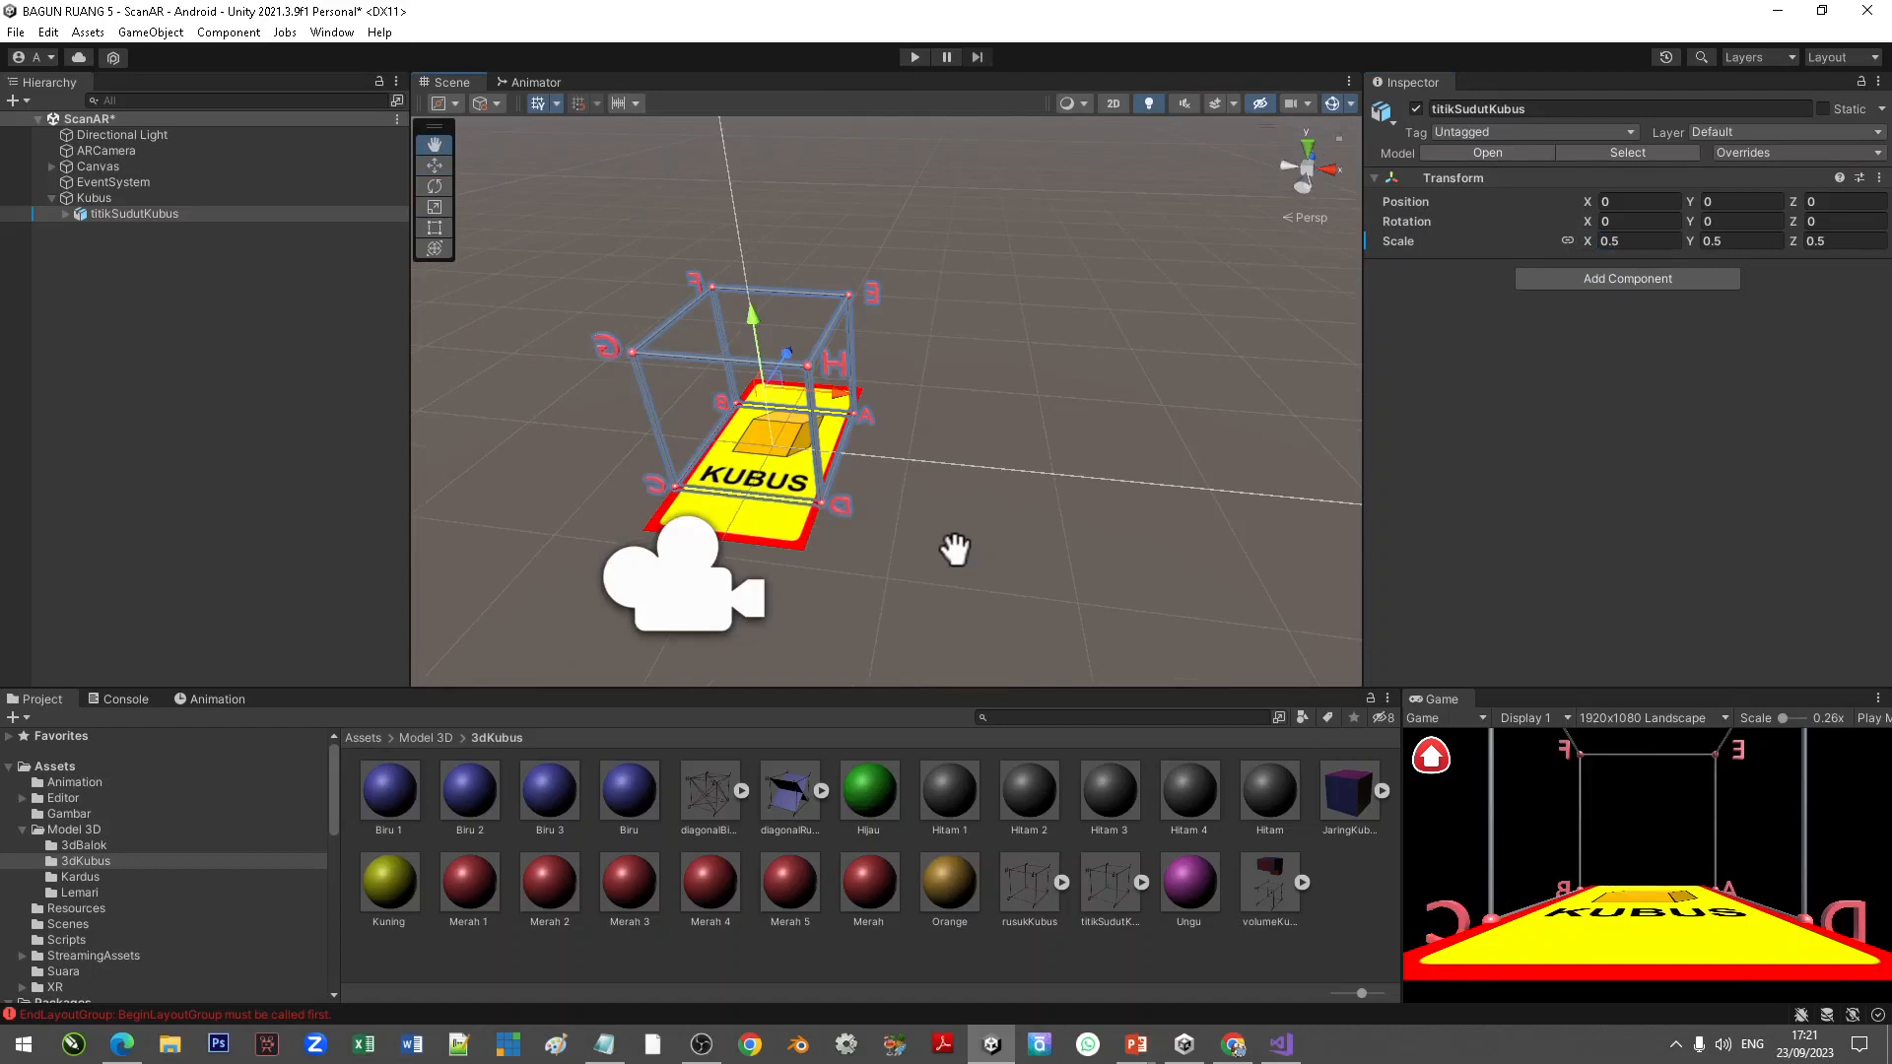
{"action": "middle_click_drag", "start_coordinate": [955, 549], "coordinate": [985, 547]}
{"action": "left_click", "coordinate": [1687, 221]}
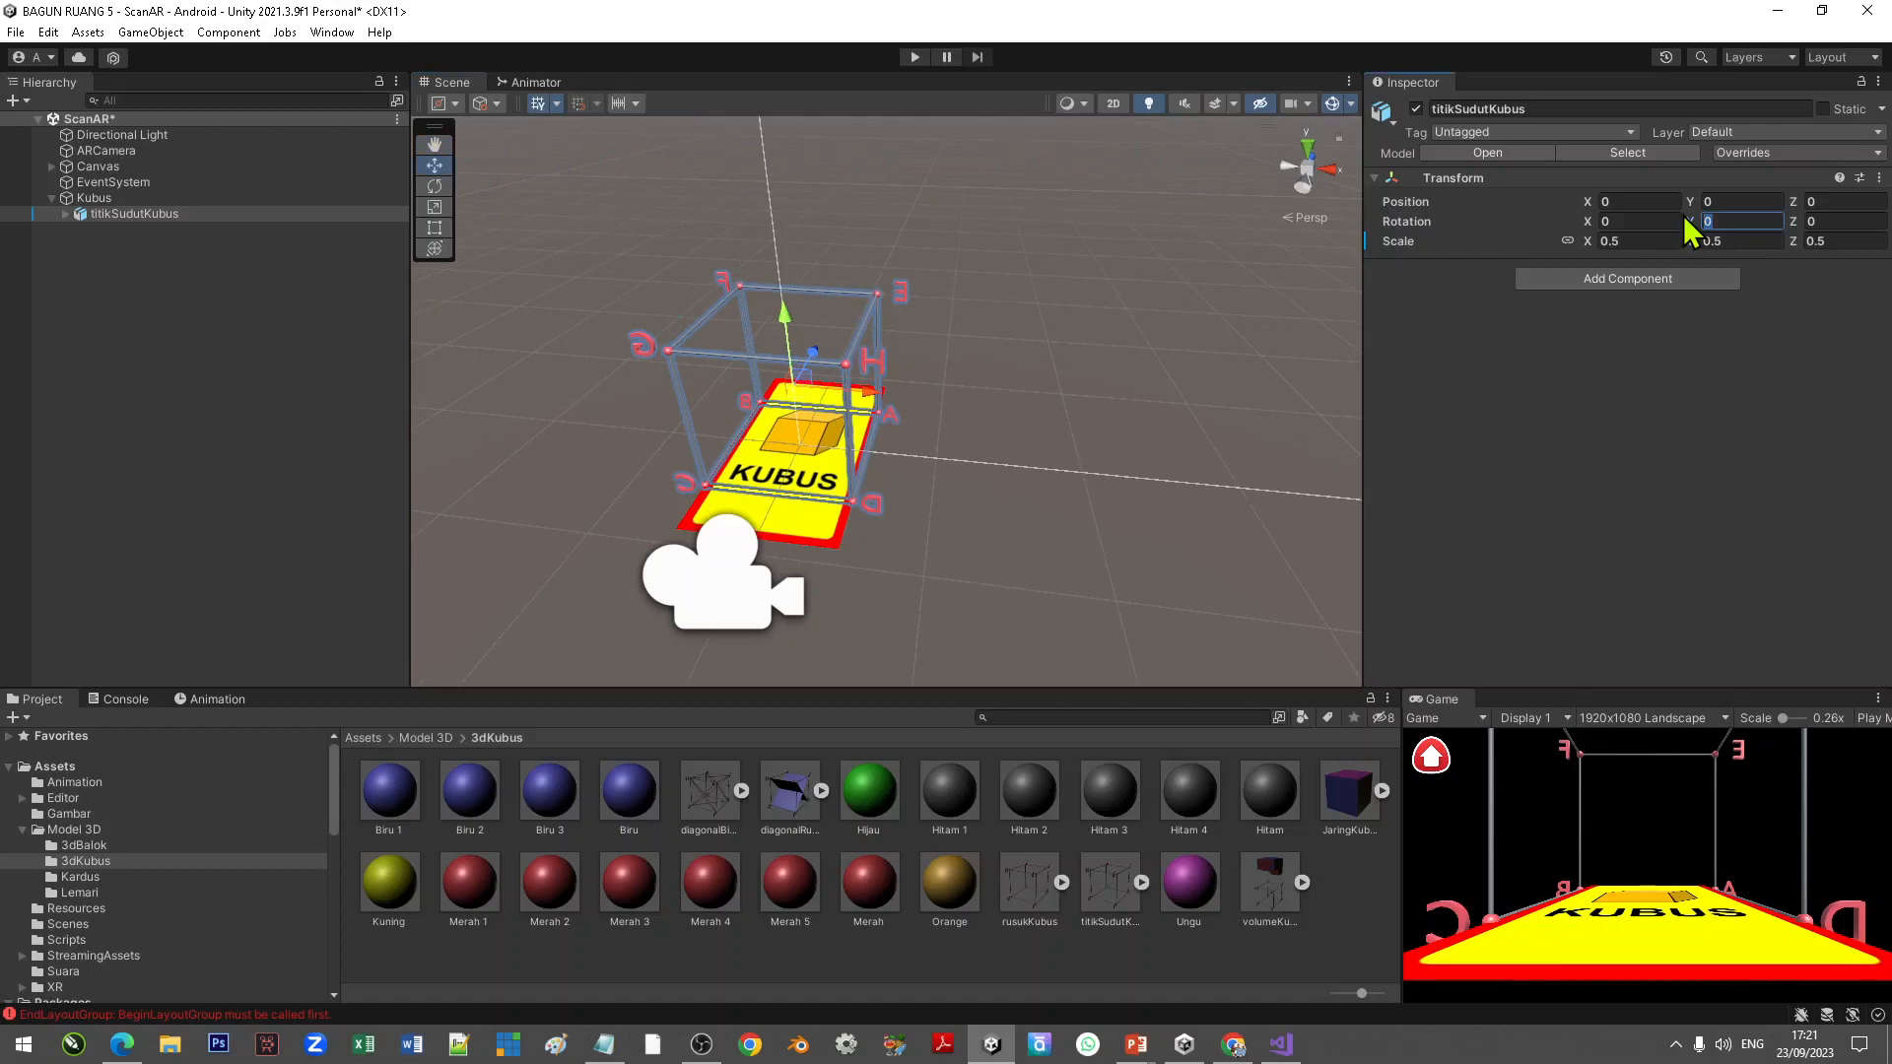
{"action": "type", "text": "180"}
Step: Raise titikSudutKubus to about 0.15 units above the card and play the scene to test it
{"action": "left_click", "coordinate": [783, 318]}
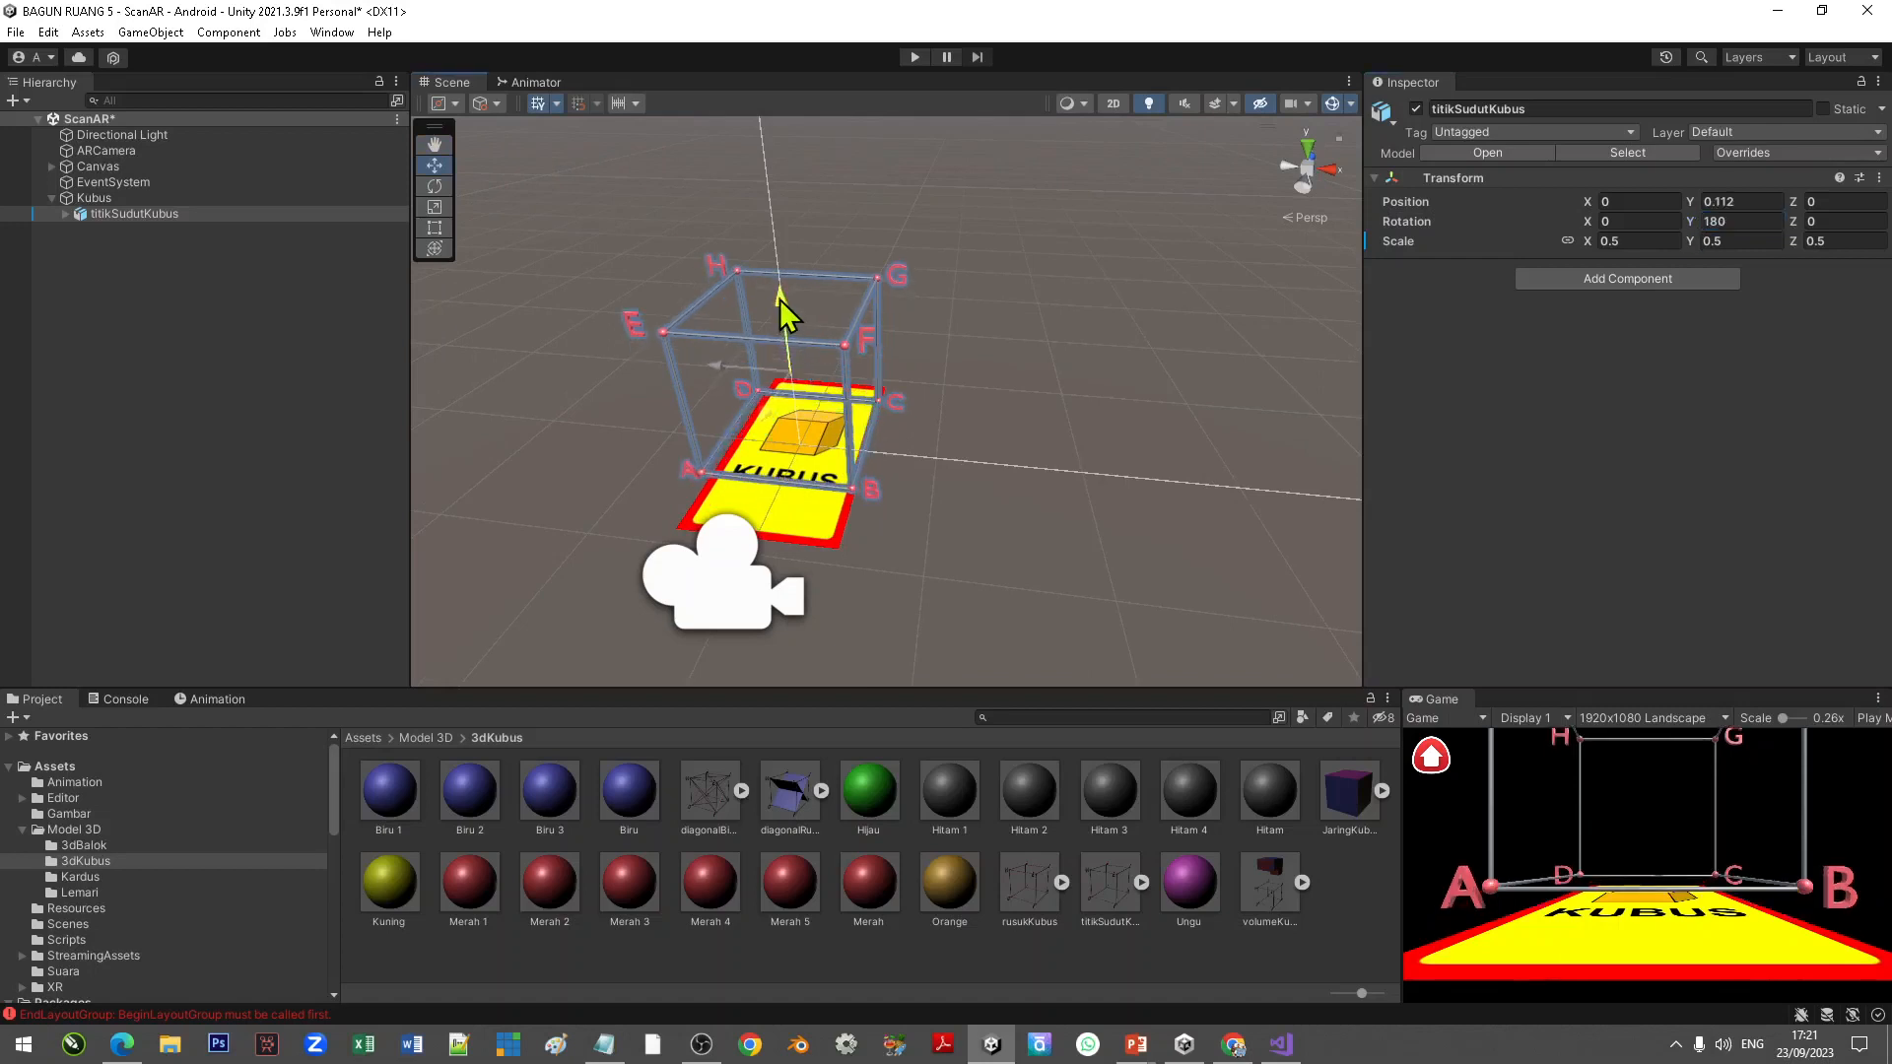
{"action": "left_click_drag", "start_coordinate": [778, 300], "coordinate": [777, 289]}
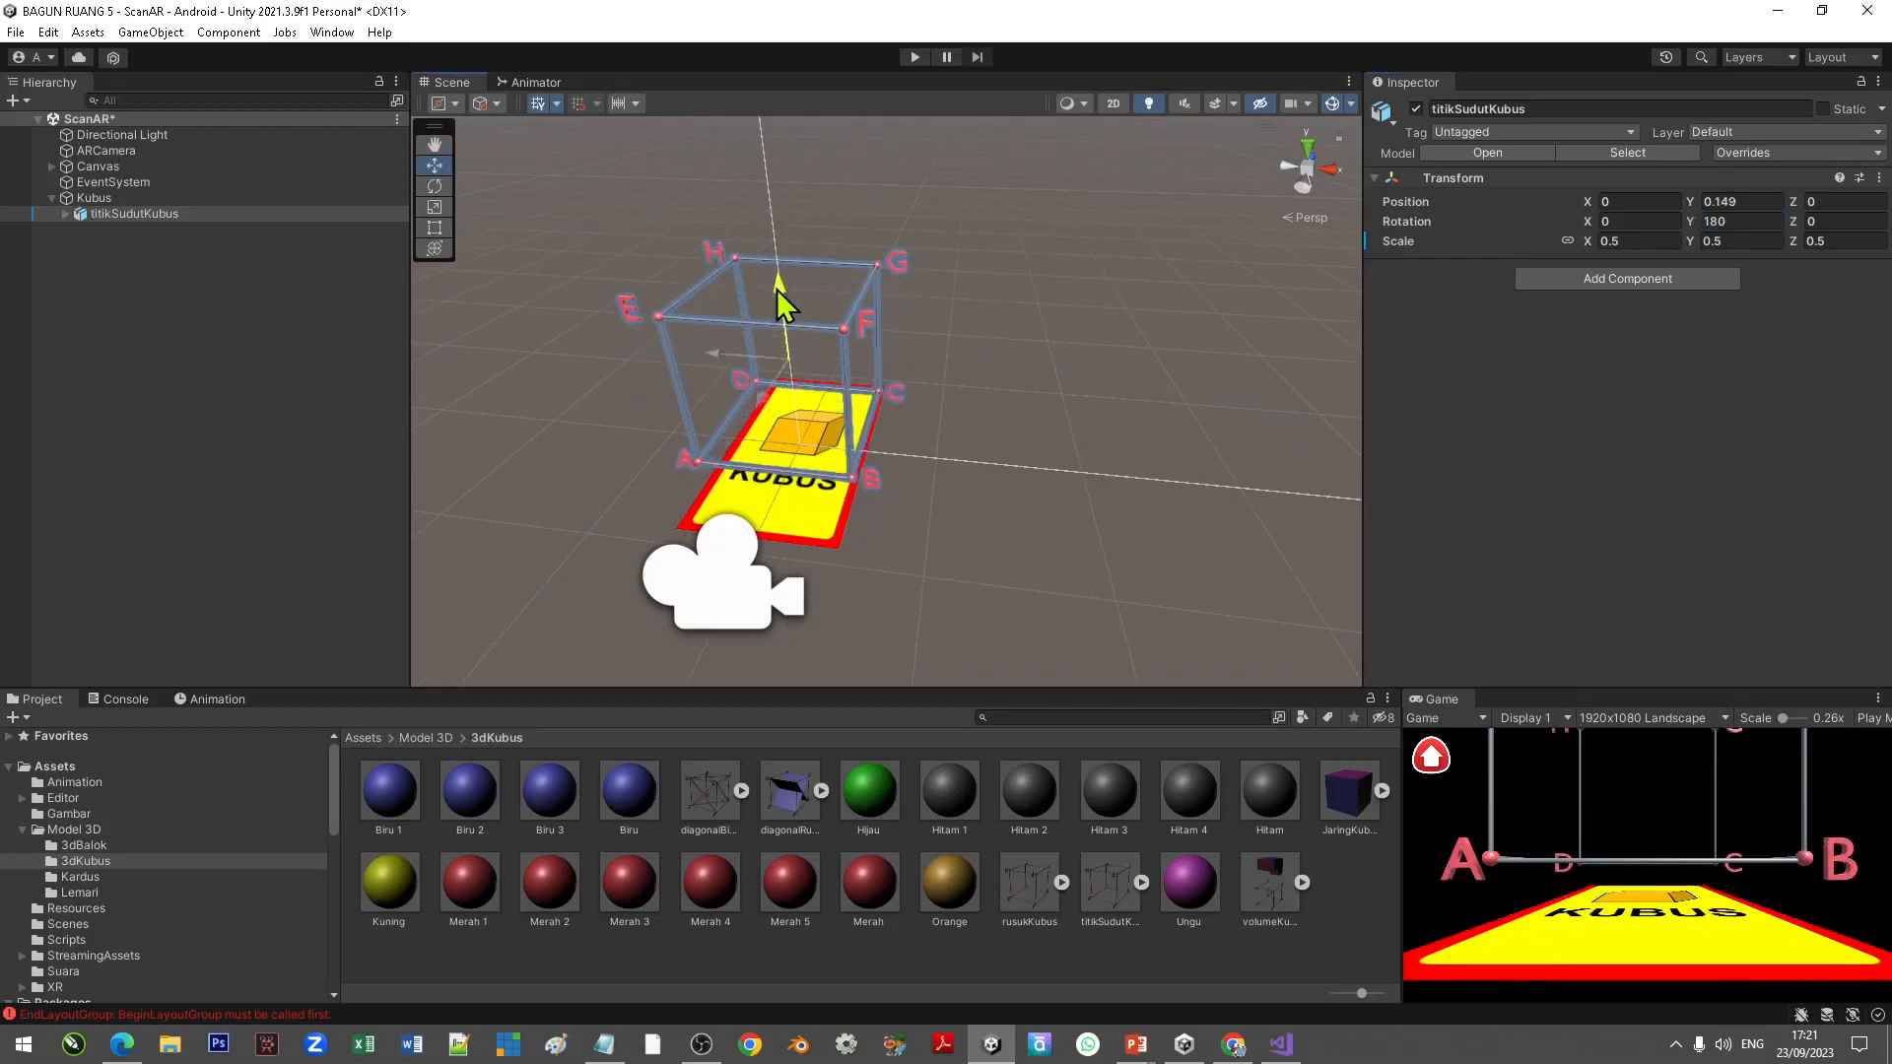
{"action": "left_click_drag", "start_coordinate": [777, 288], "coordinate": [777, 286]}
{"action": "left_click", "coordinate": [1021, 348]}
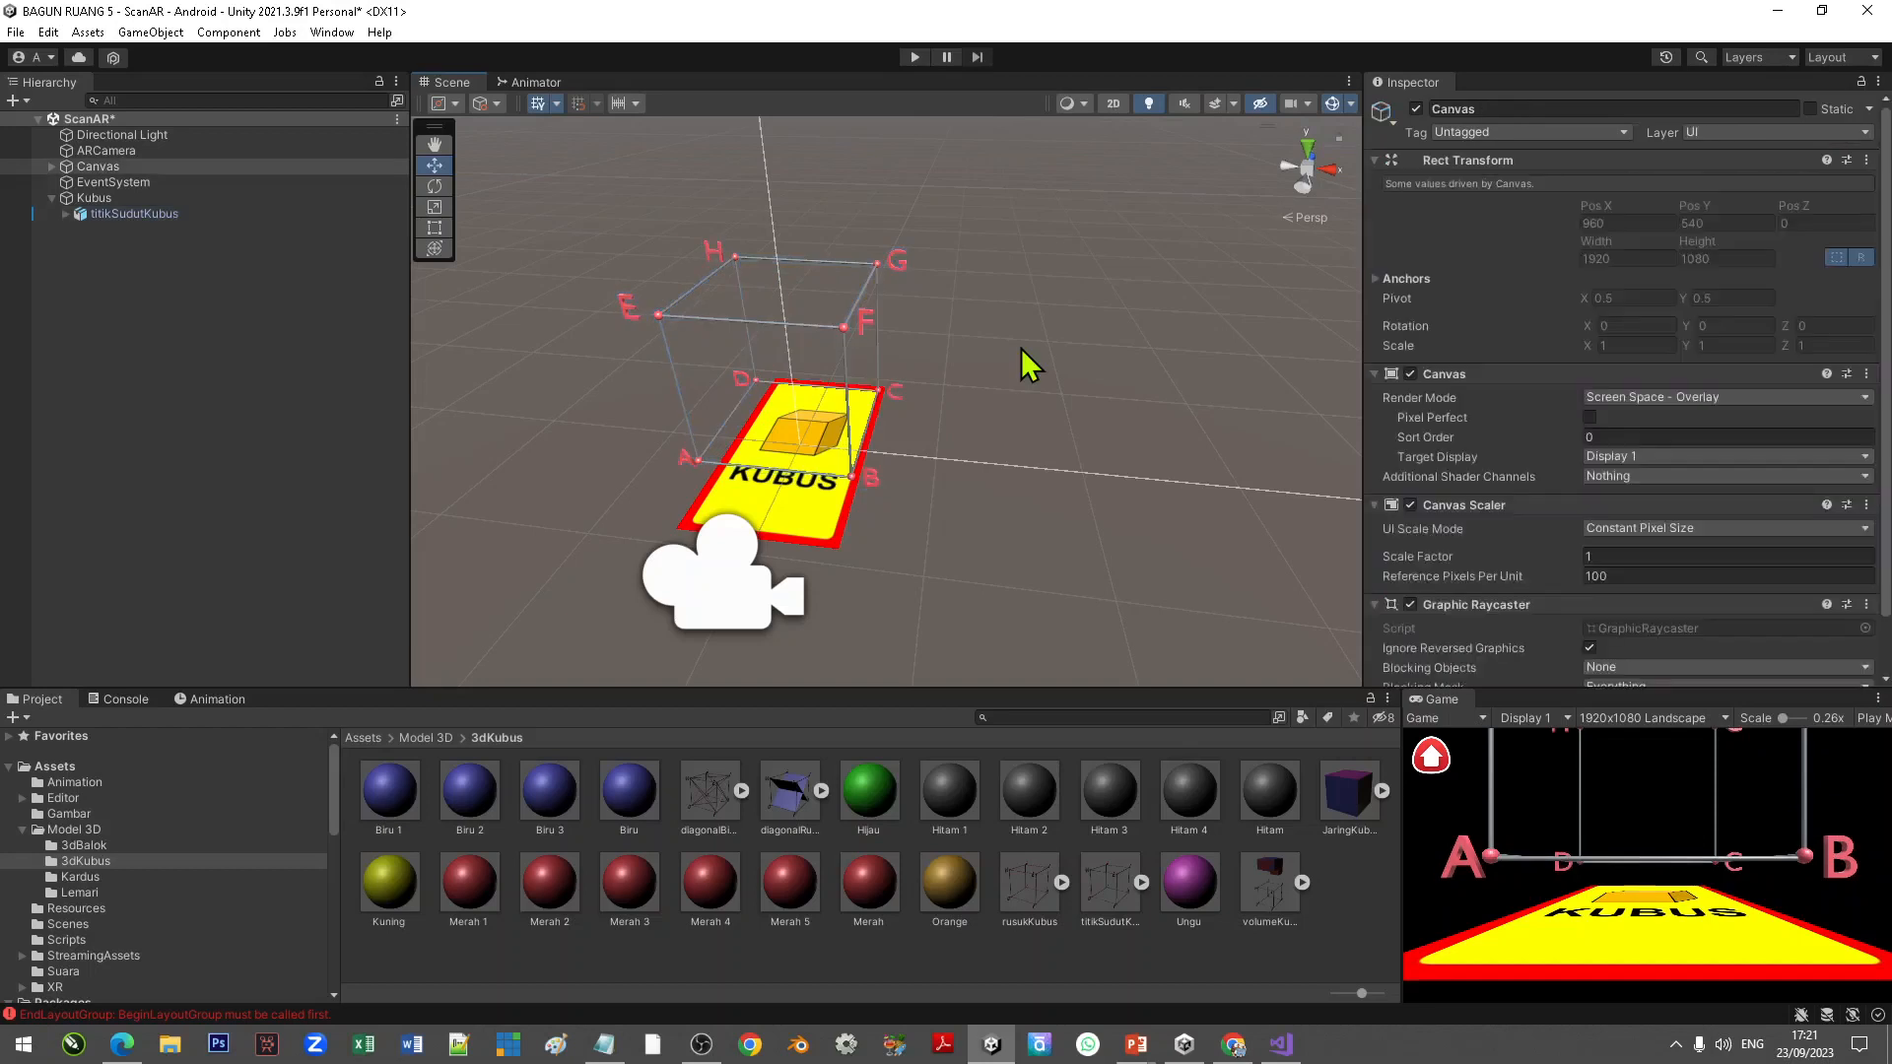
{"action": "left_click", "coordinate": [914, 56]}
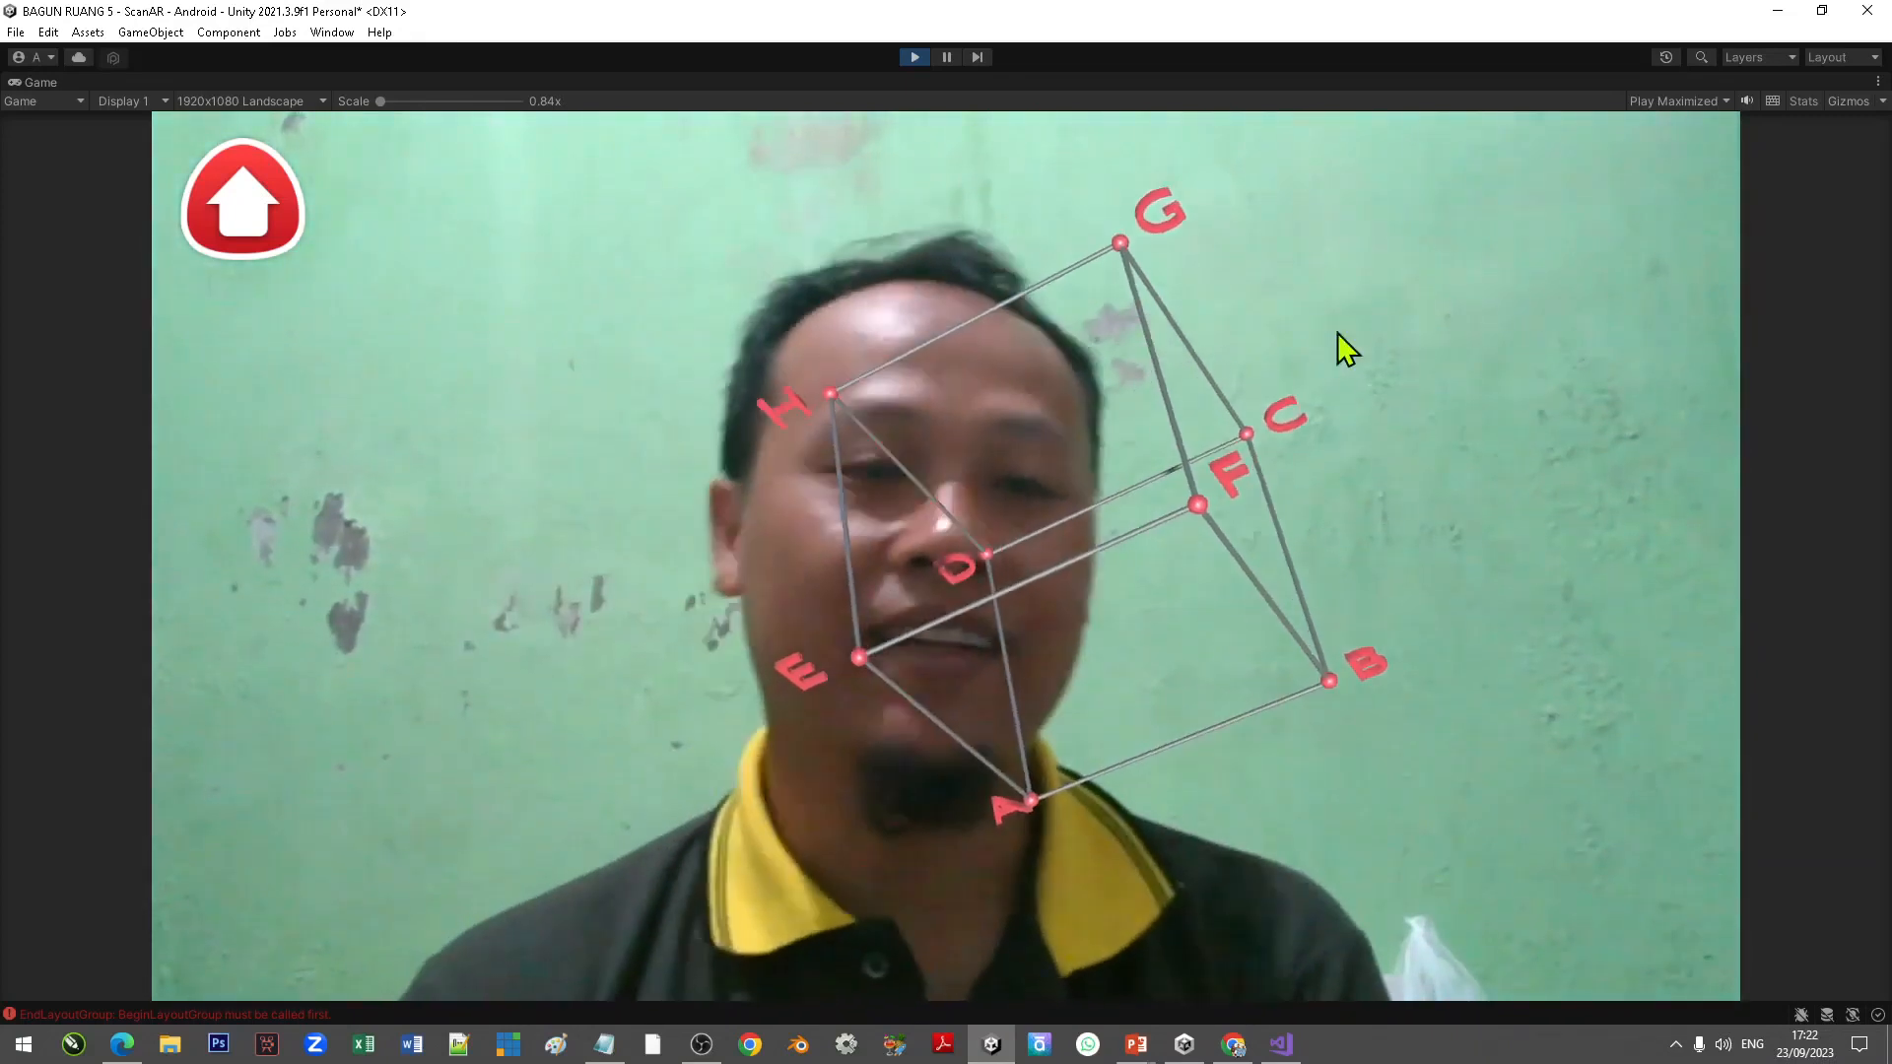
Step: Play-test the app by going home, opening Scan Kartu on the Kubus card, returning home and exiting
{"action": "left_click", "coordinate": [218, 220]}
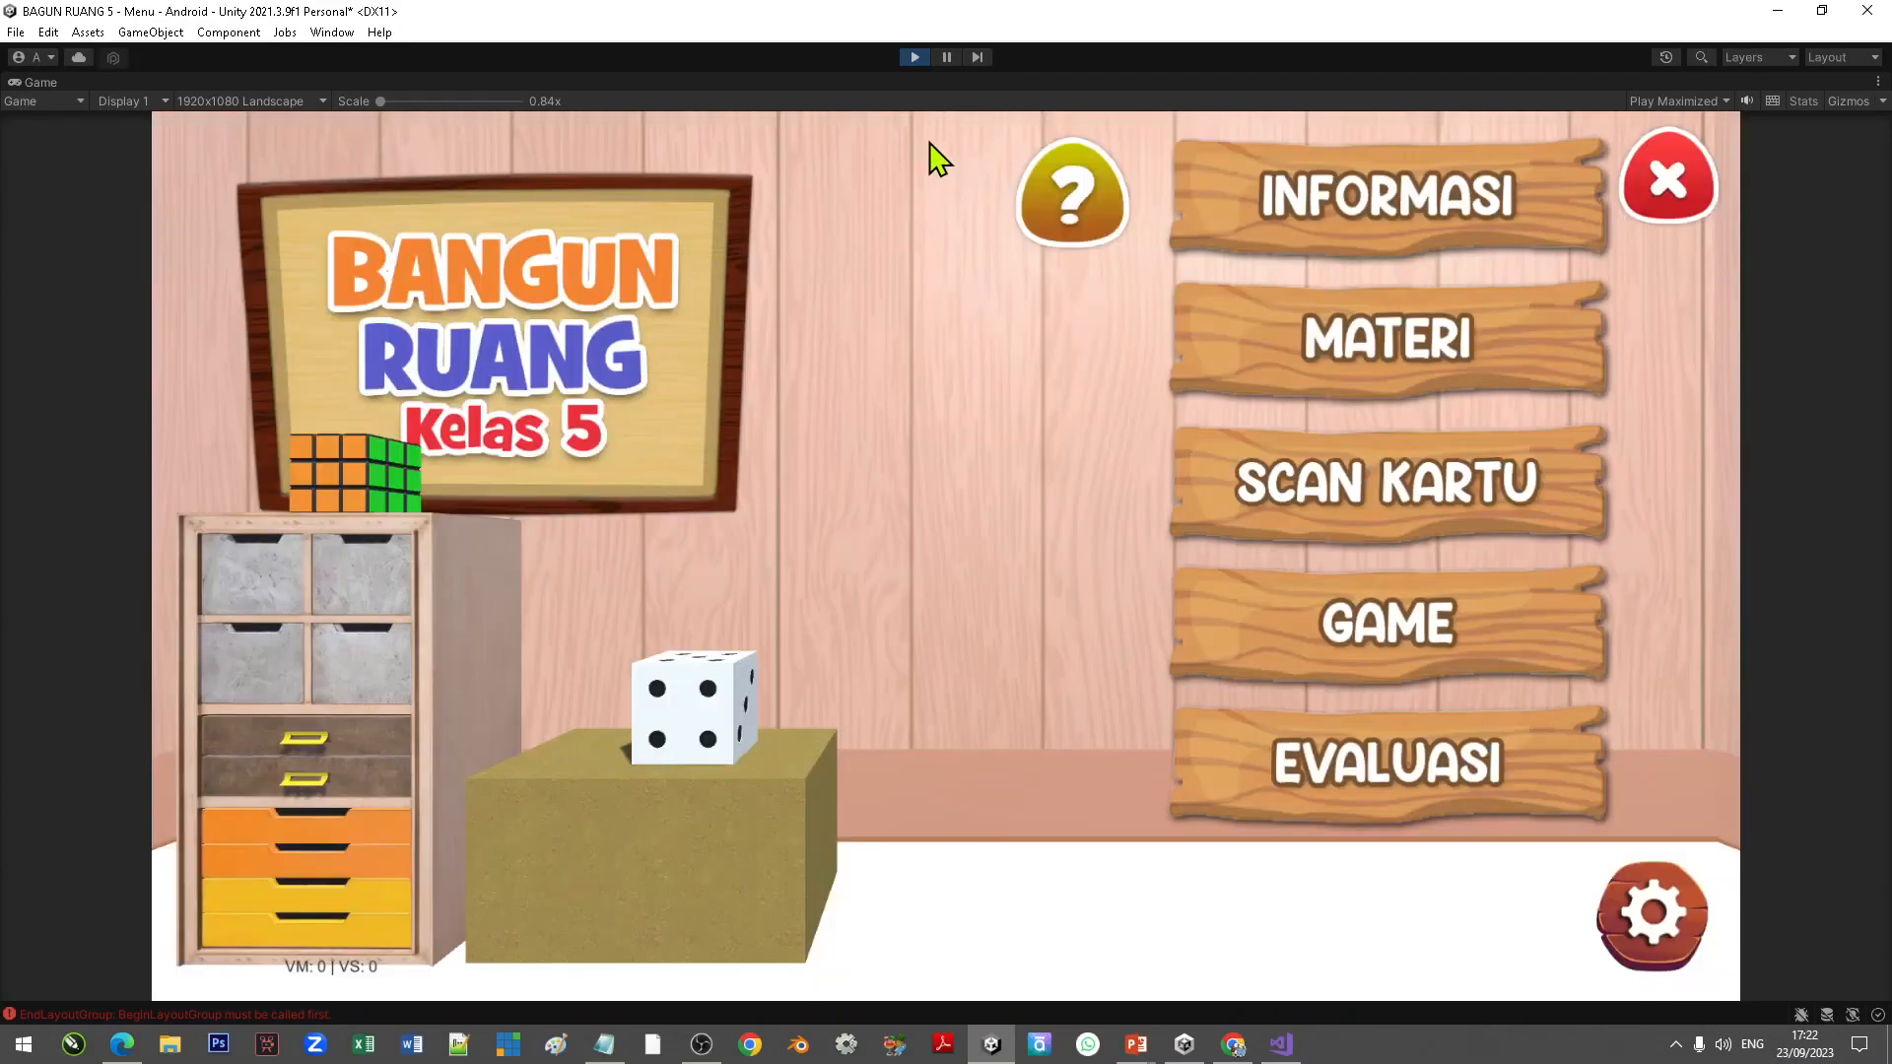
{"action": "left_click", "coordinate": [1394, 487]}
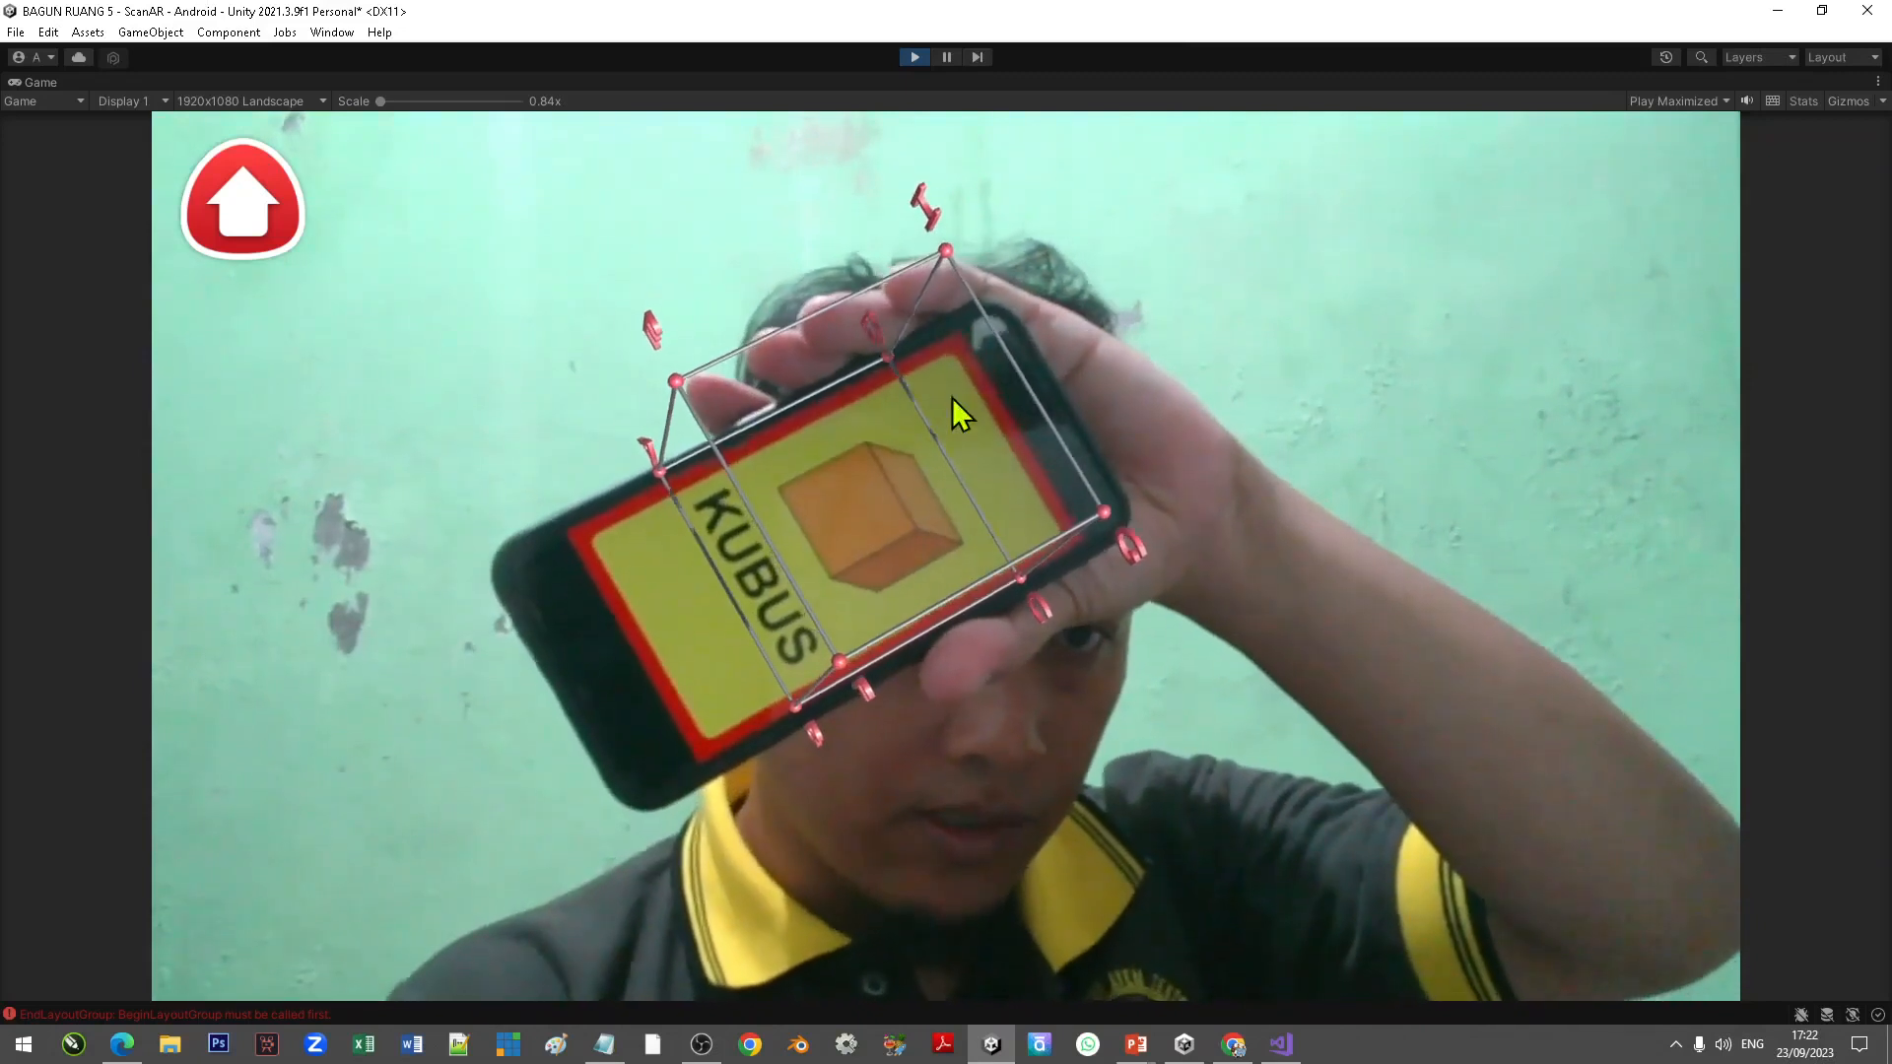
{"action": "left_click", "coordinate": [236, 209]}
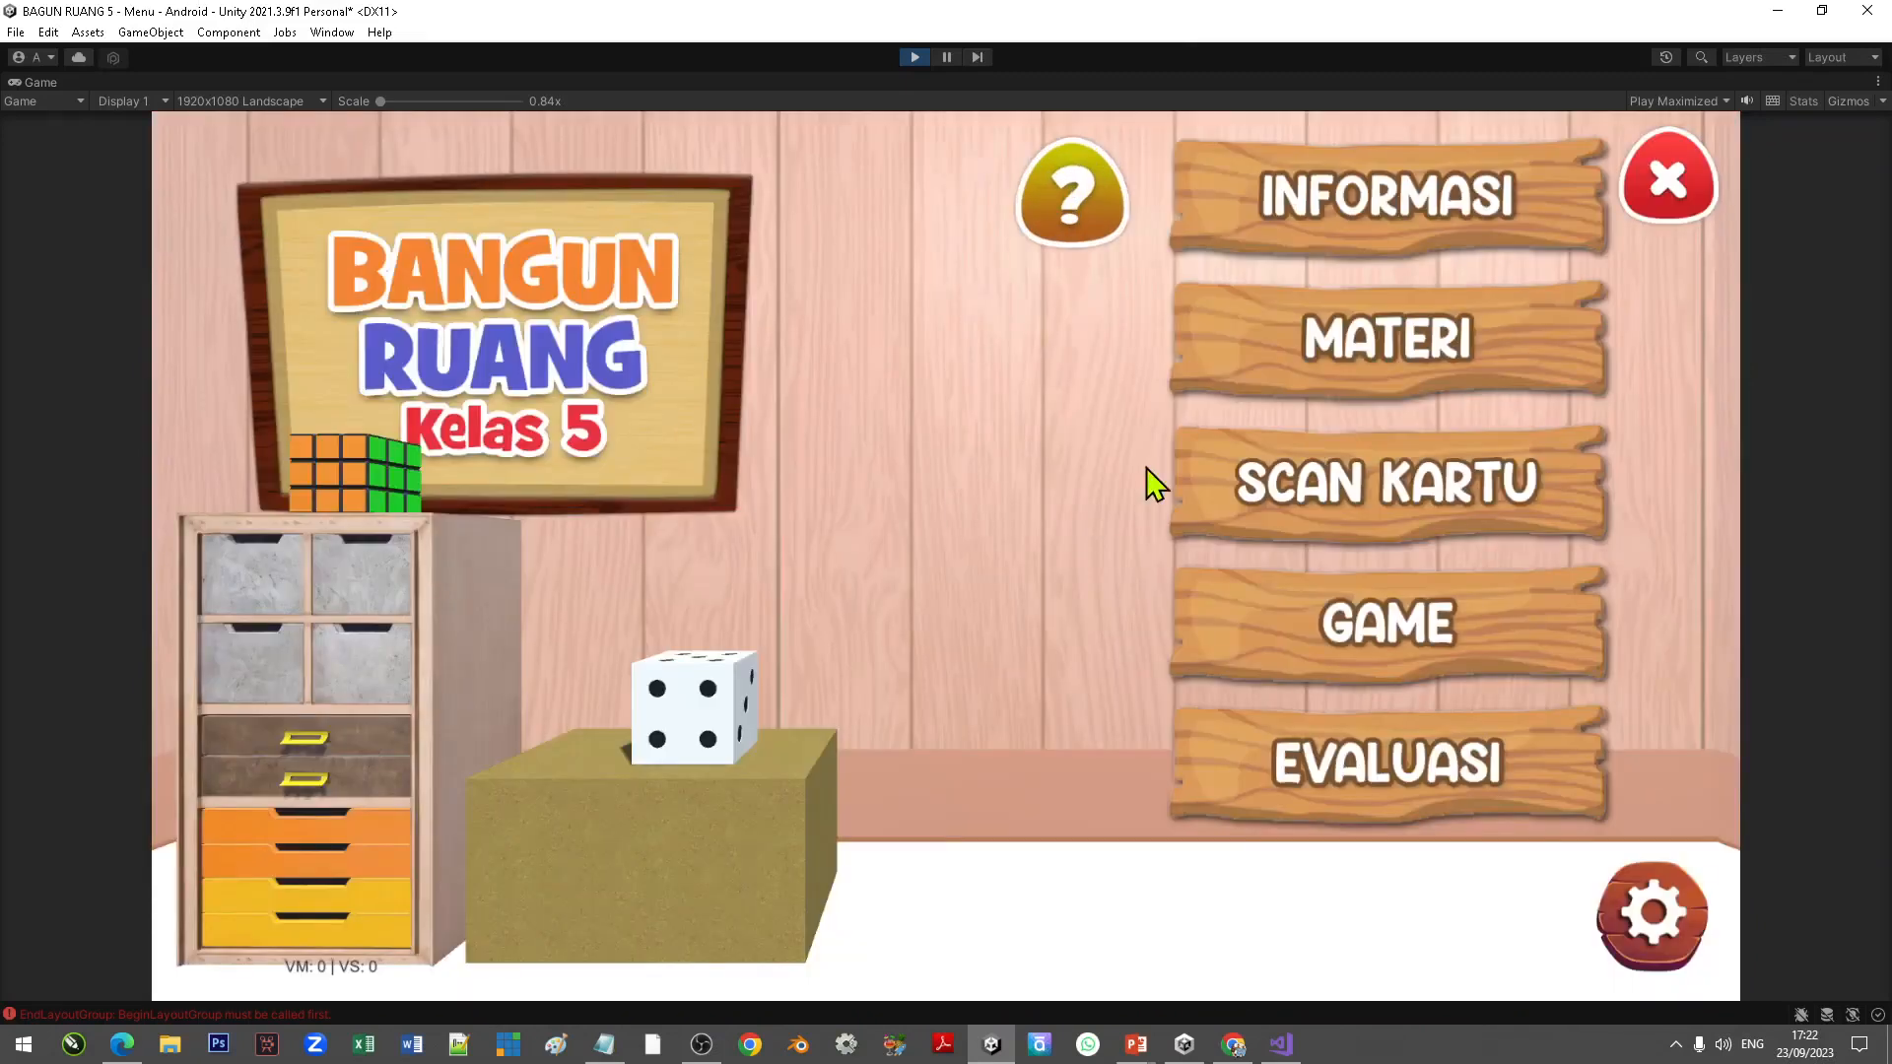
{"action": "left_click", "coordinate": [1699, 175]}
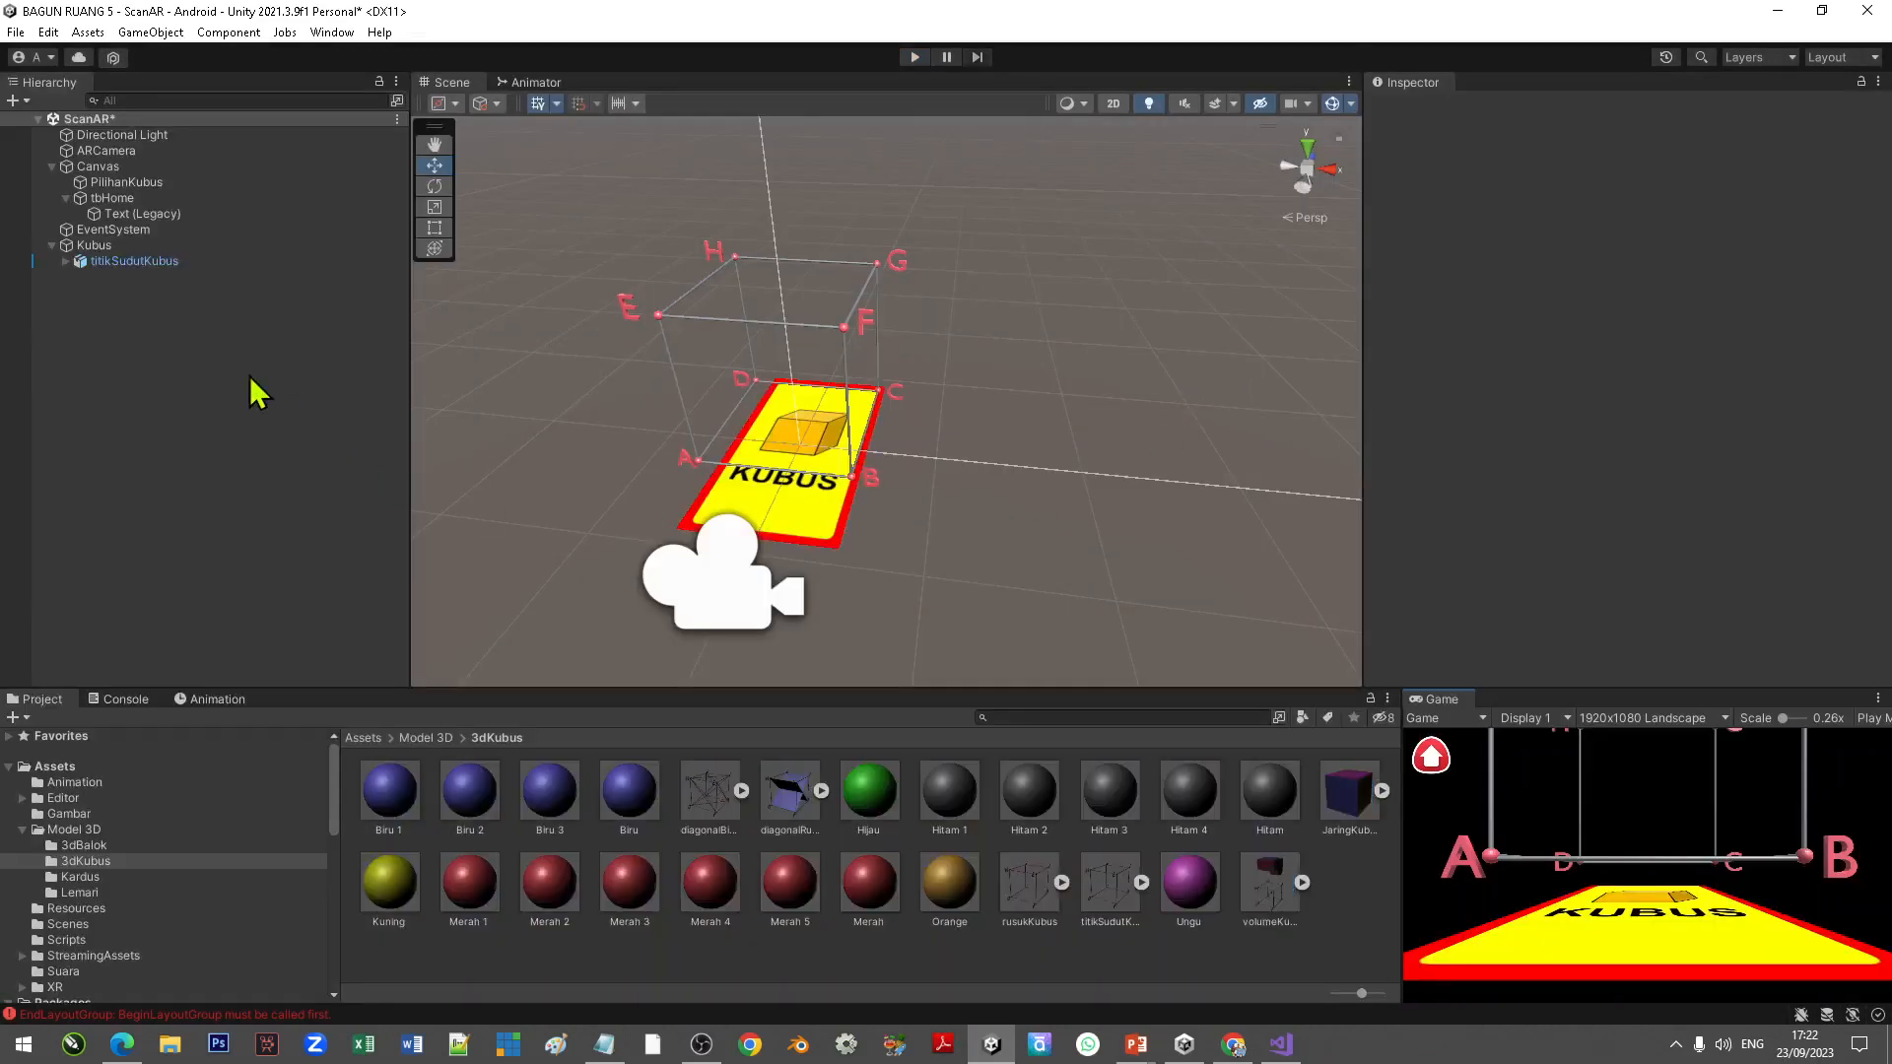
Step: Add the rusukKubus model under the Kubus image target and set its uniform scale to 0.5
{"action": "left_click", "coordinate": [132, 262]}
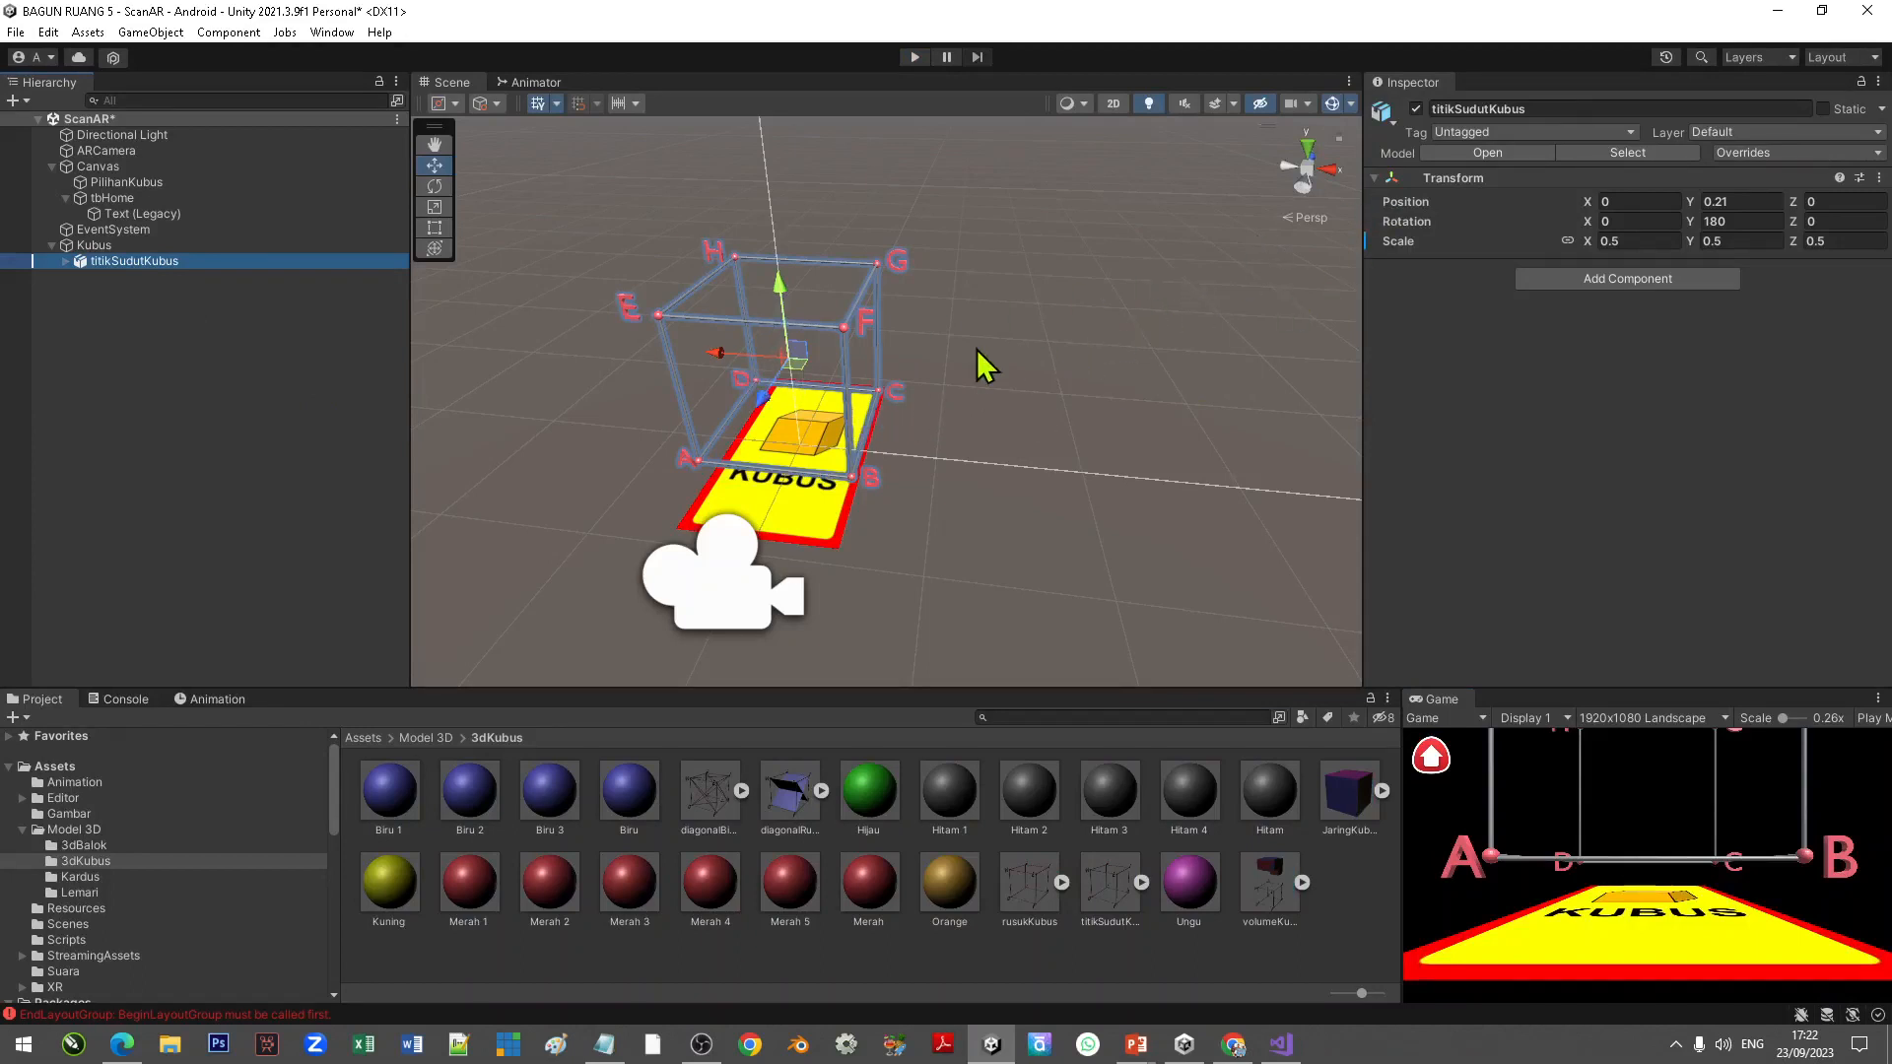
{"action": "scroll", "coordinate": [1002, 355], "scroll_direction": "down", "scroll_amount": 6}
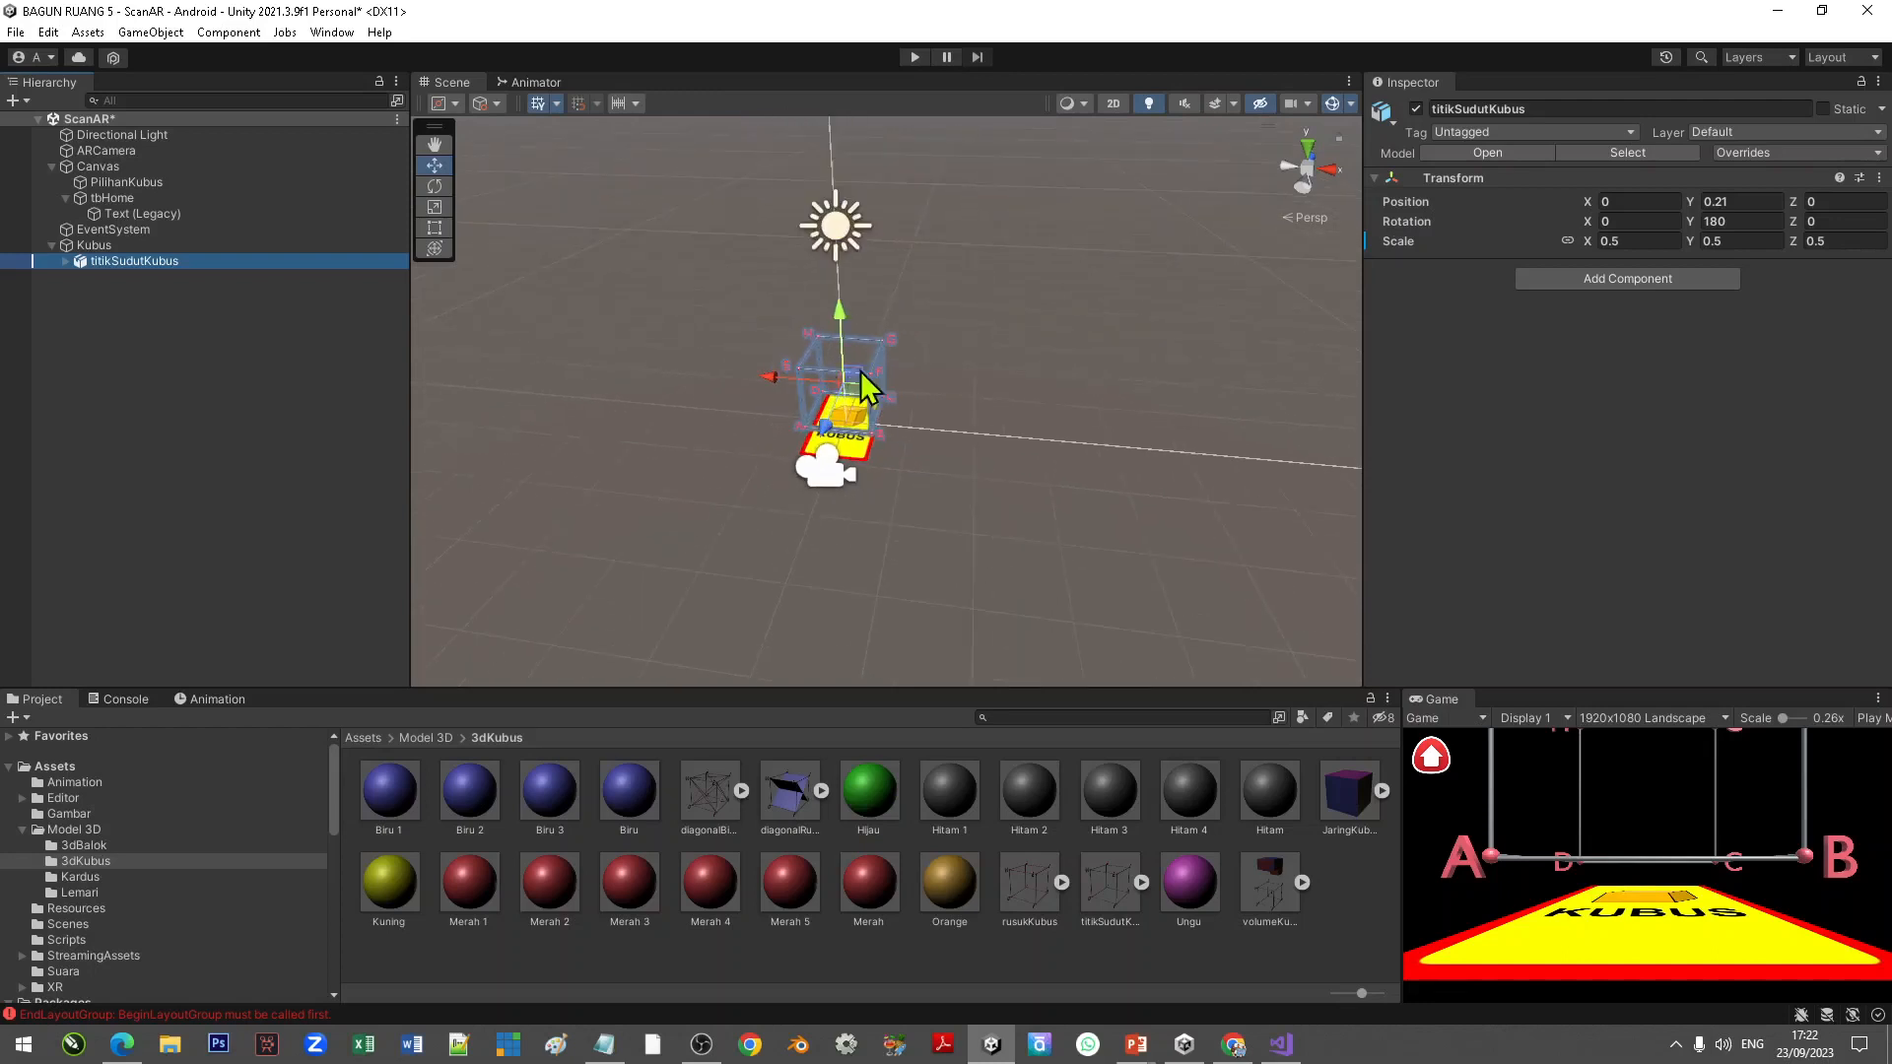
{"action": "scroll", "coordinate": [896, 352], "scroll_direction": "up", "scroll_amount": 3}
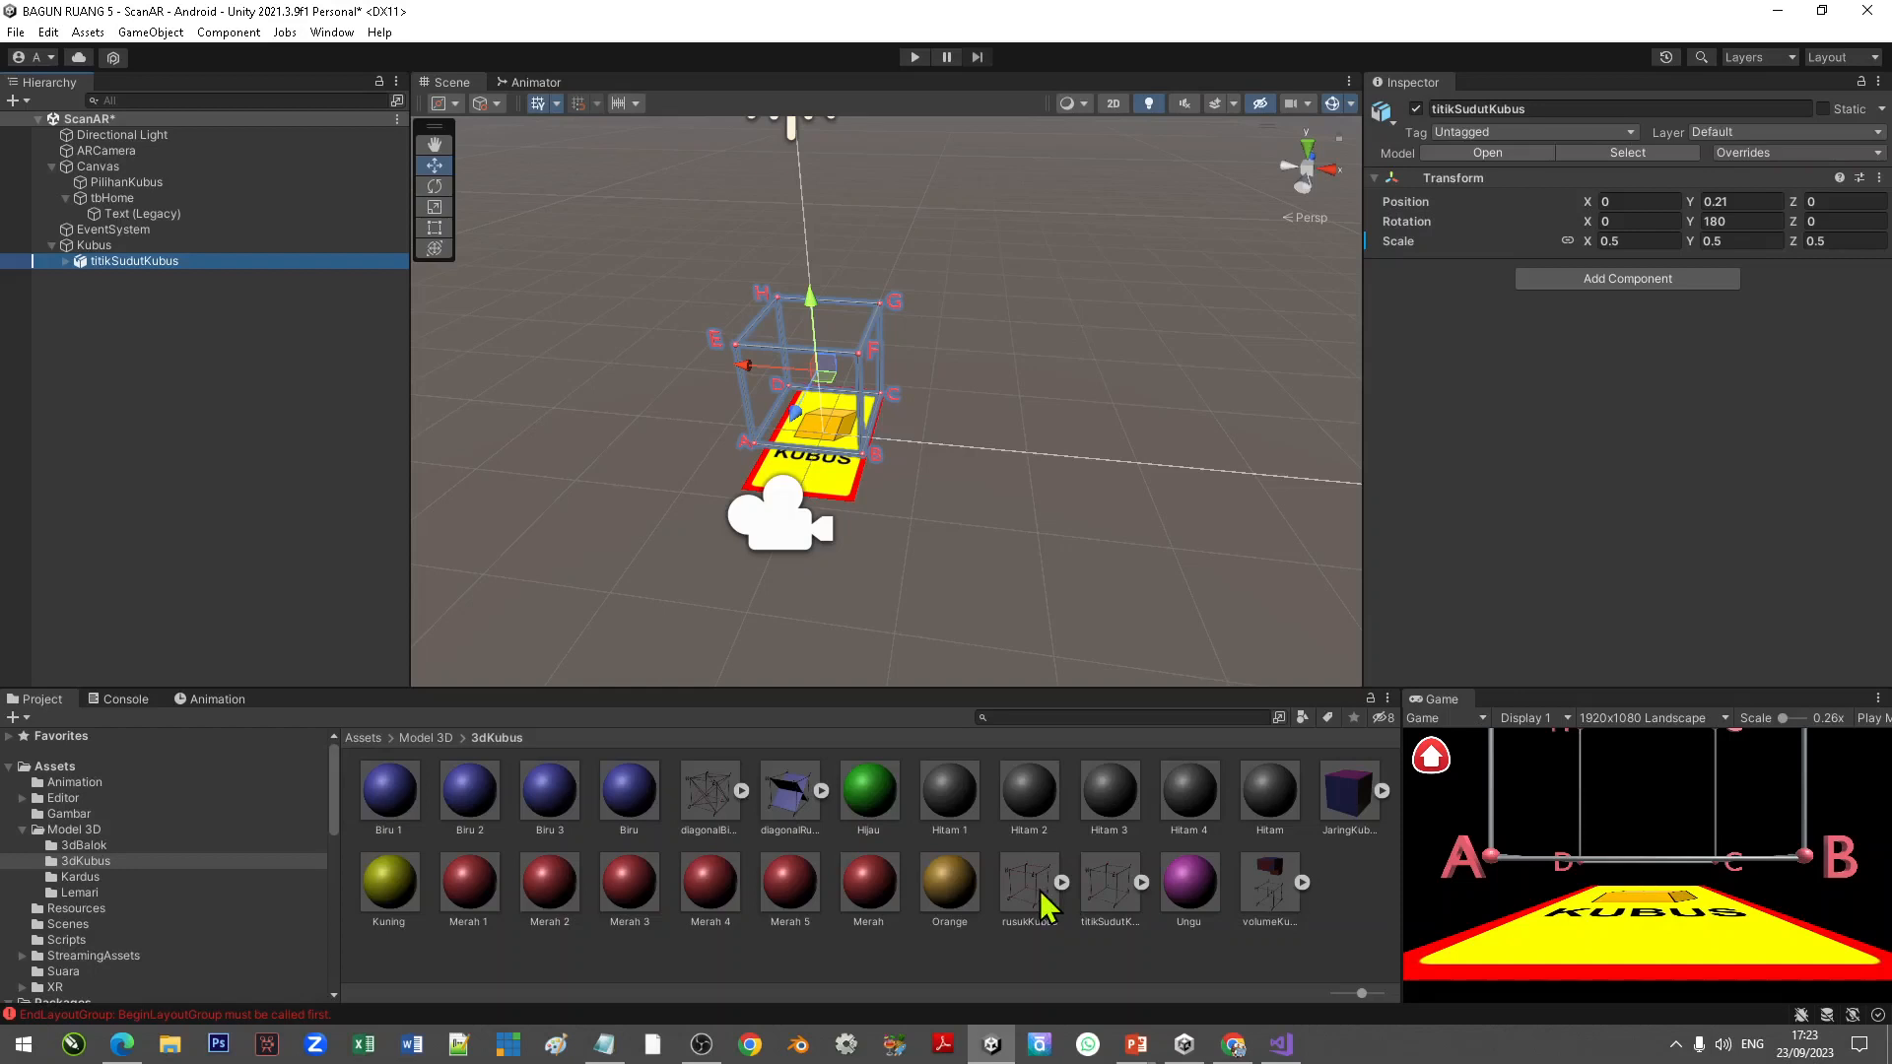
{"action": "left_click_drag", "start_coordinate": [1045, 902], "coordinate": [104, 245]}
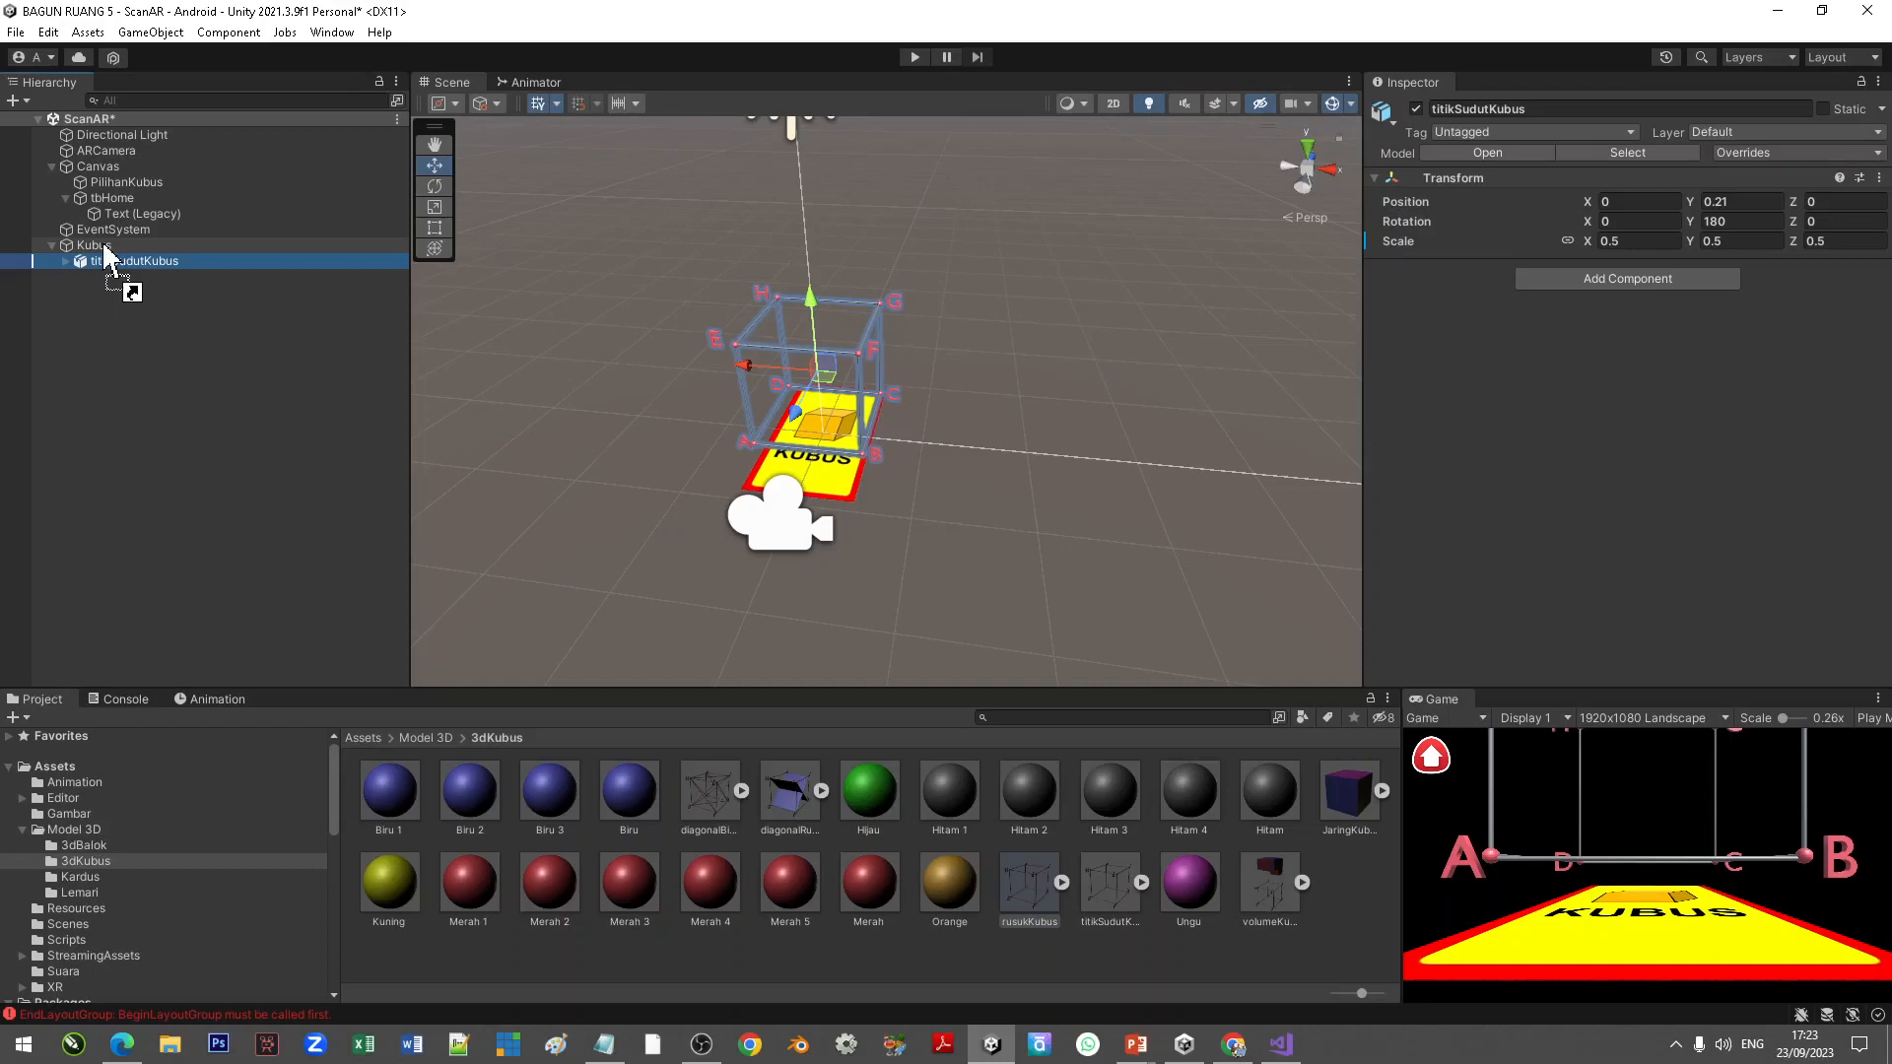
{"action": "left_click_drag", "start_coordinate": [105, 250], "coordinate": [106, 250]}
{"action": "left_click", "coordinate": [1611, 241]}
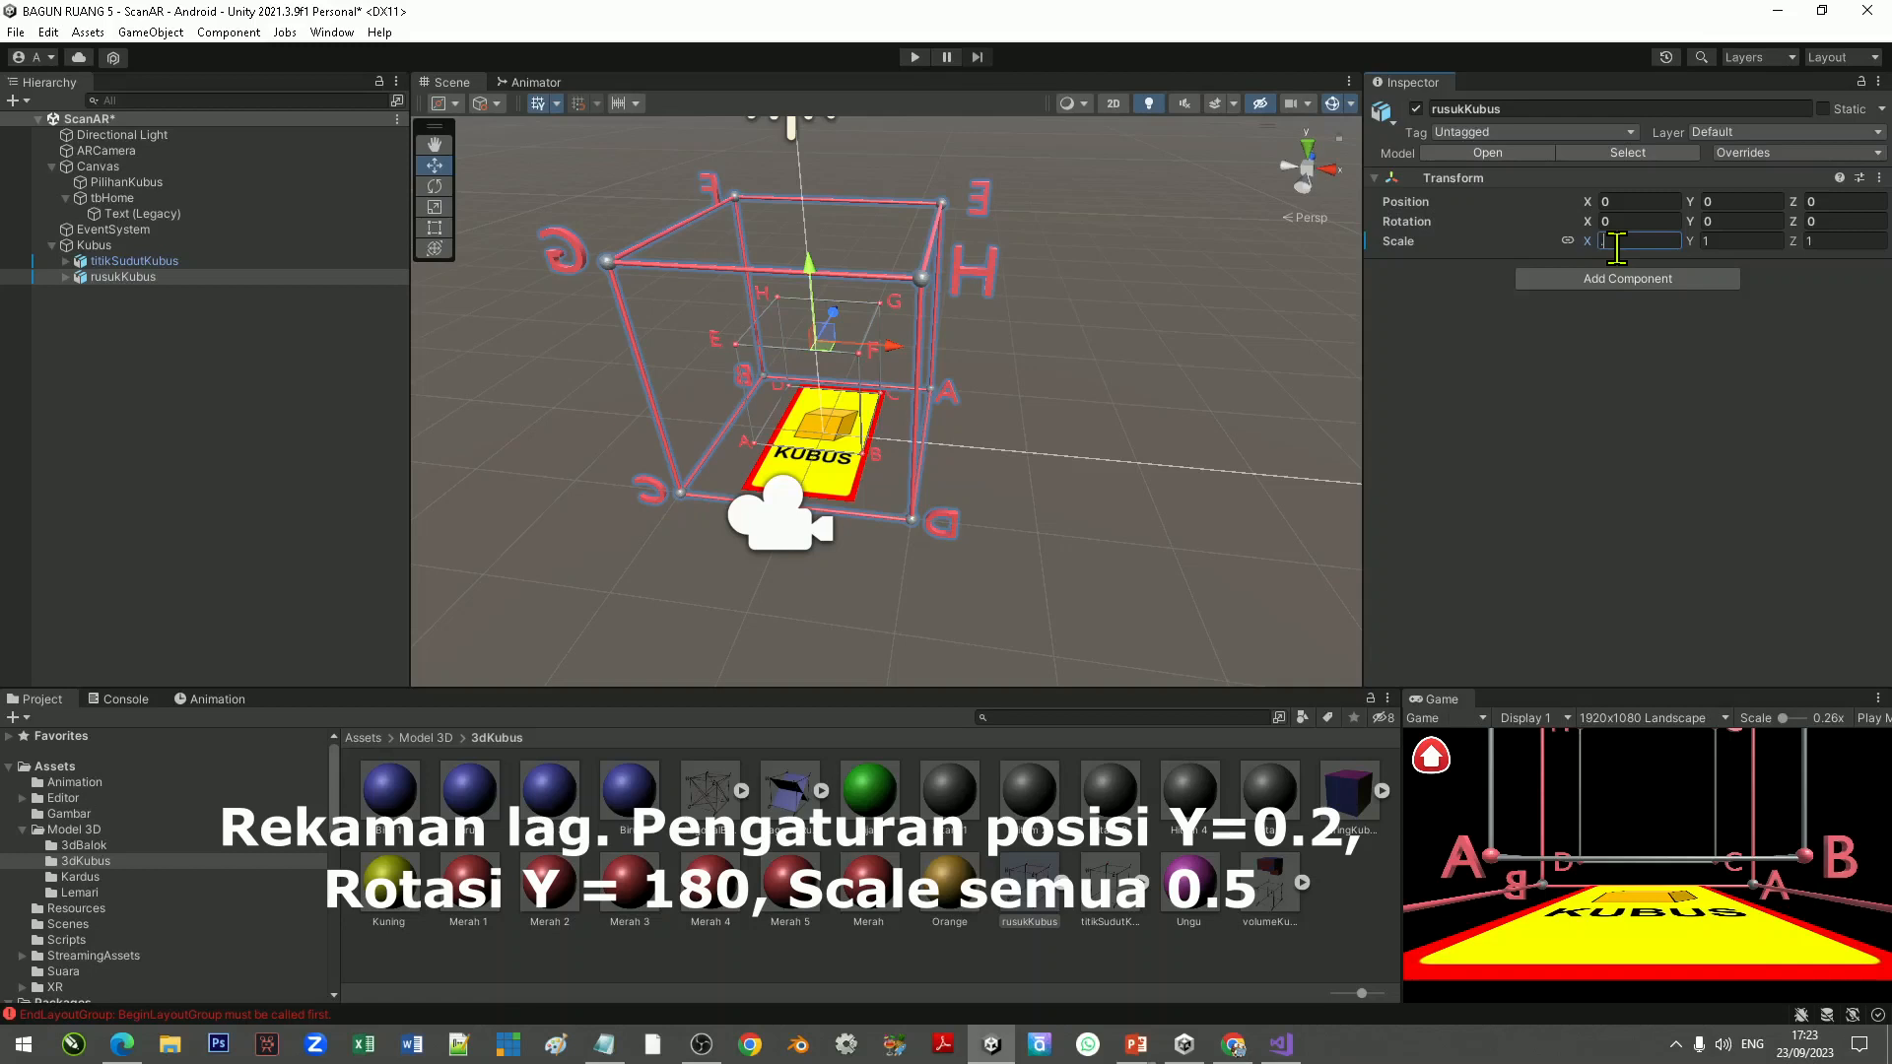
Step: Set the Y position of both titikSudutKubus and rusukKubus to 0.2
{"action": "left_click", "coordinate": [1743, 201]}
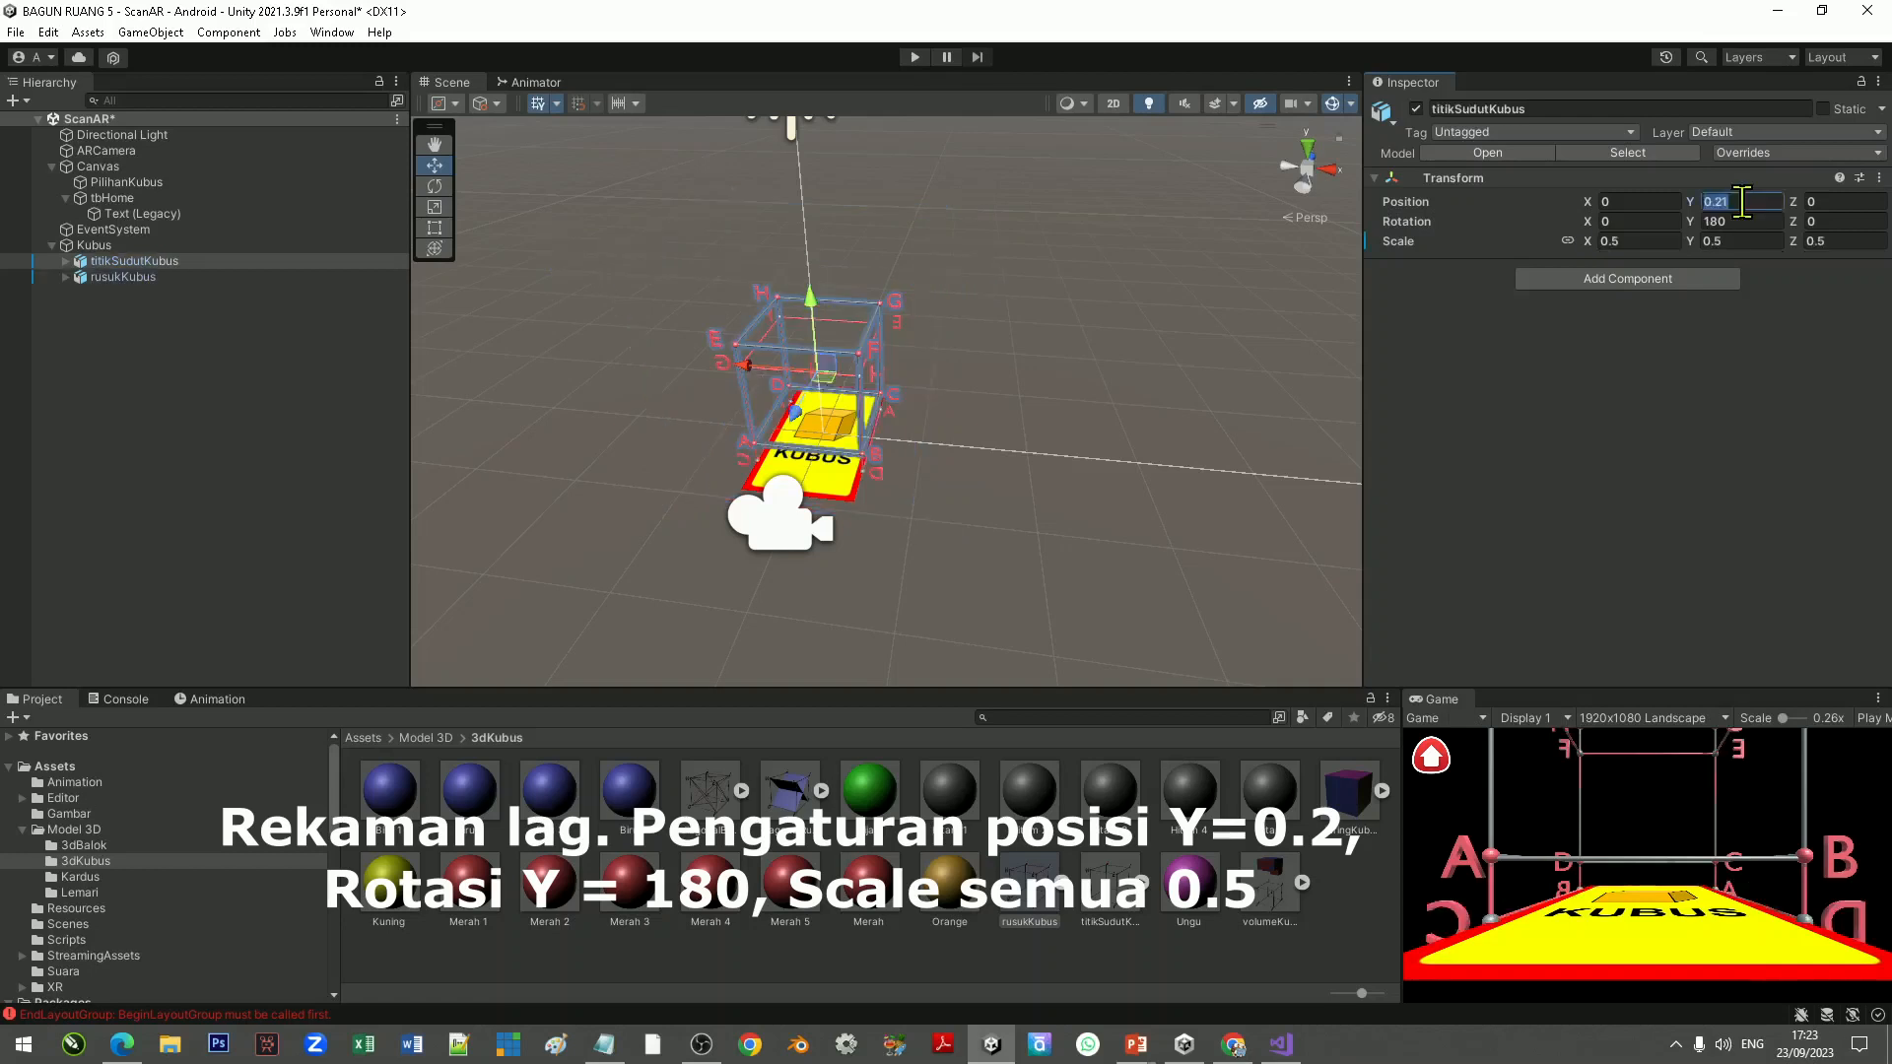
{"action": "type", "text": "0.2"}
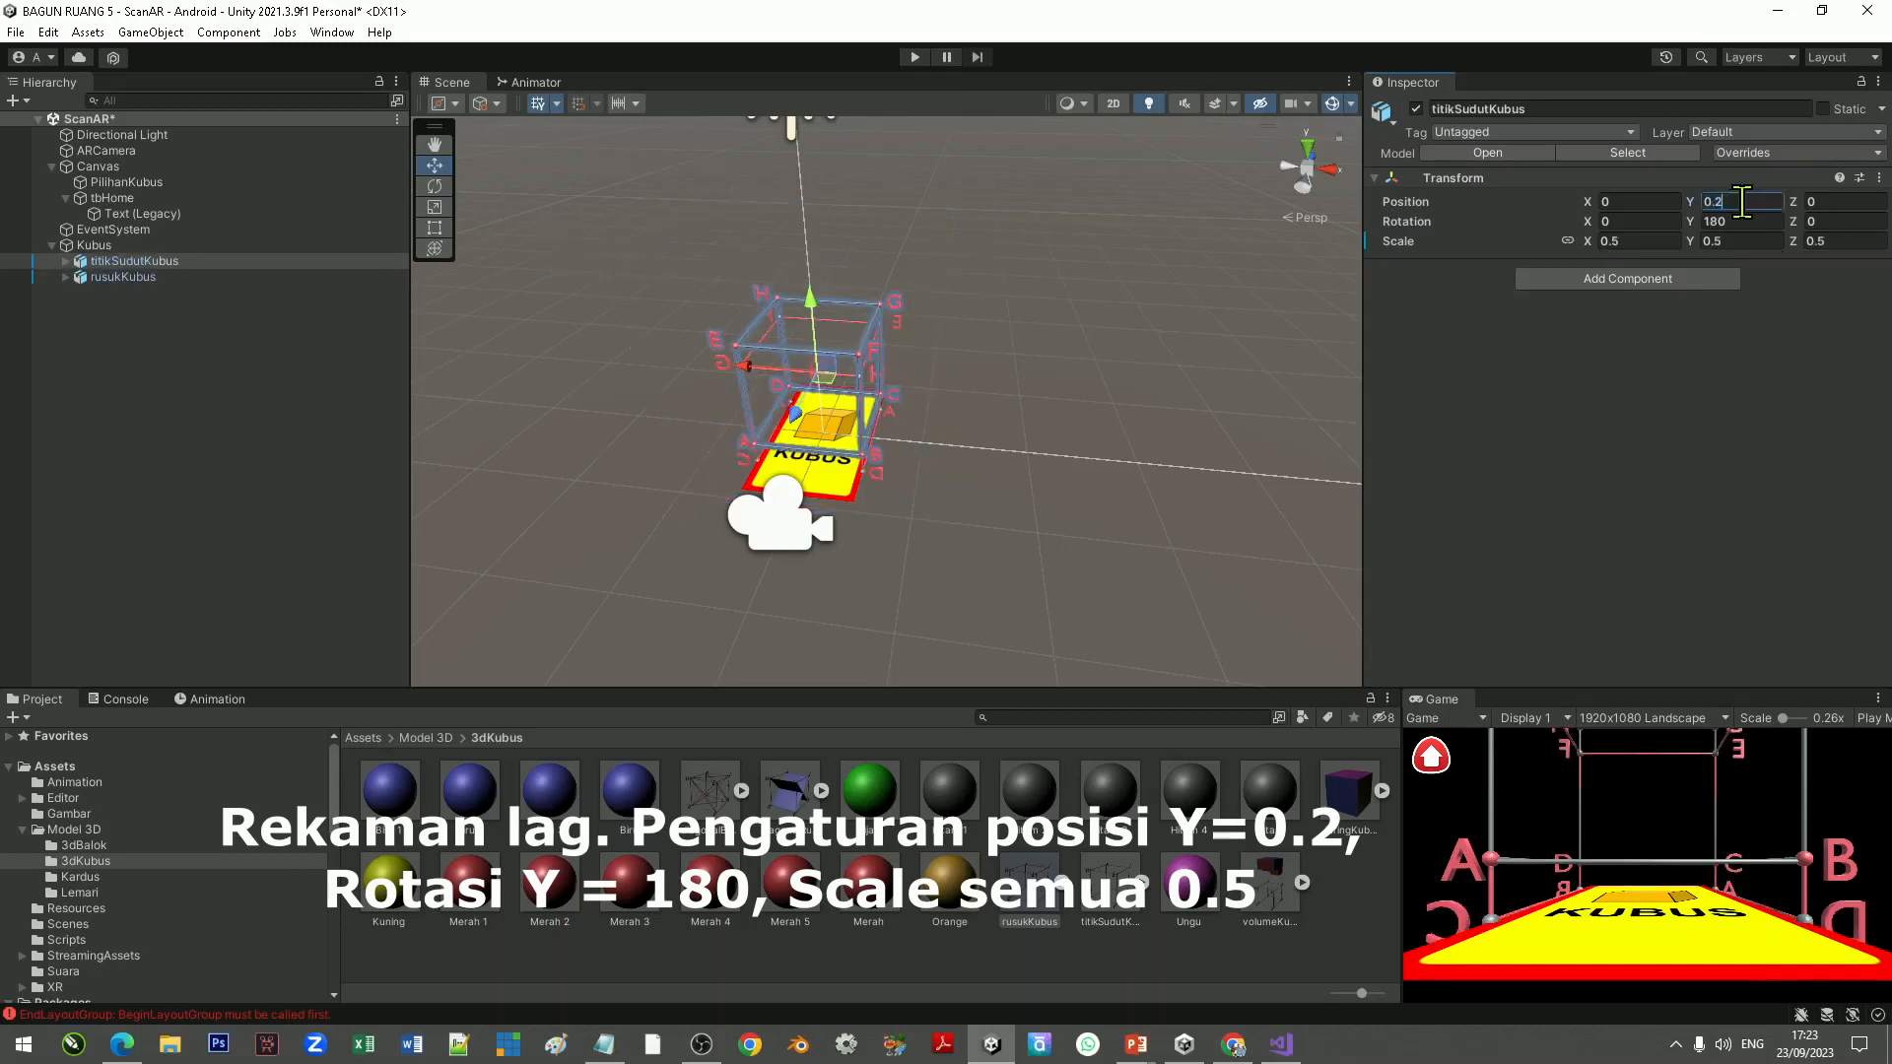
{"action": "left_click", "coordinate": [128, 277]}
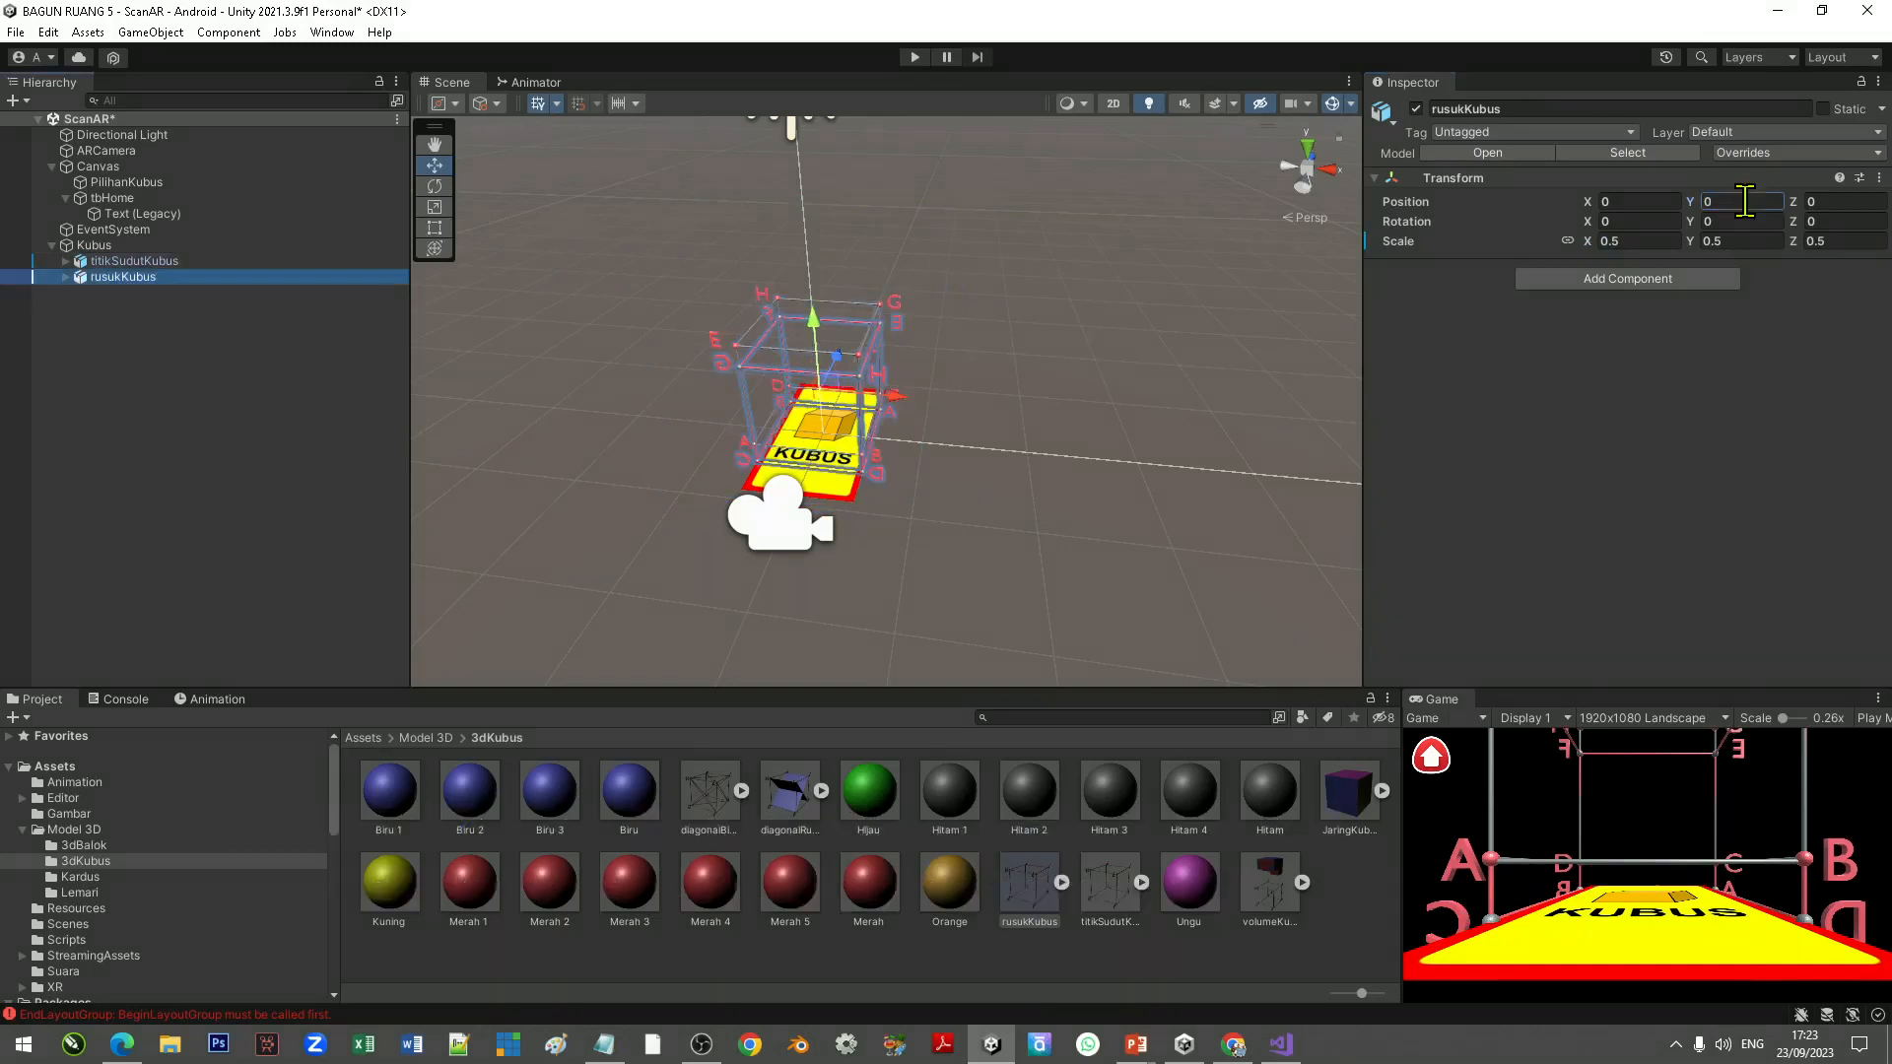
{"action": "left_click", "coordinate": [1742, 202]}
{"action": "left_click", "coordinate": [1748, 199]}
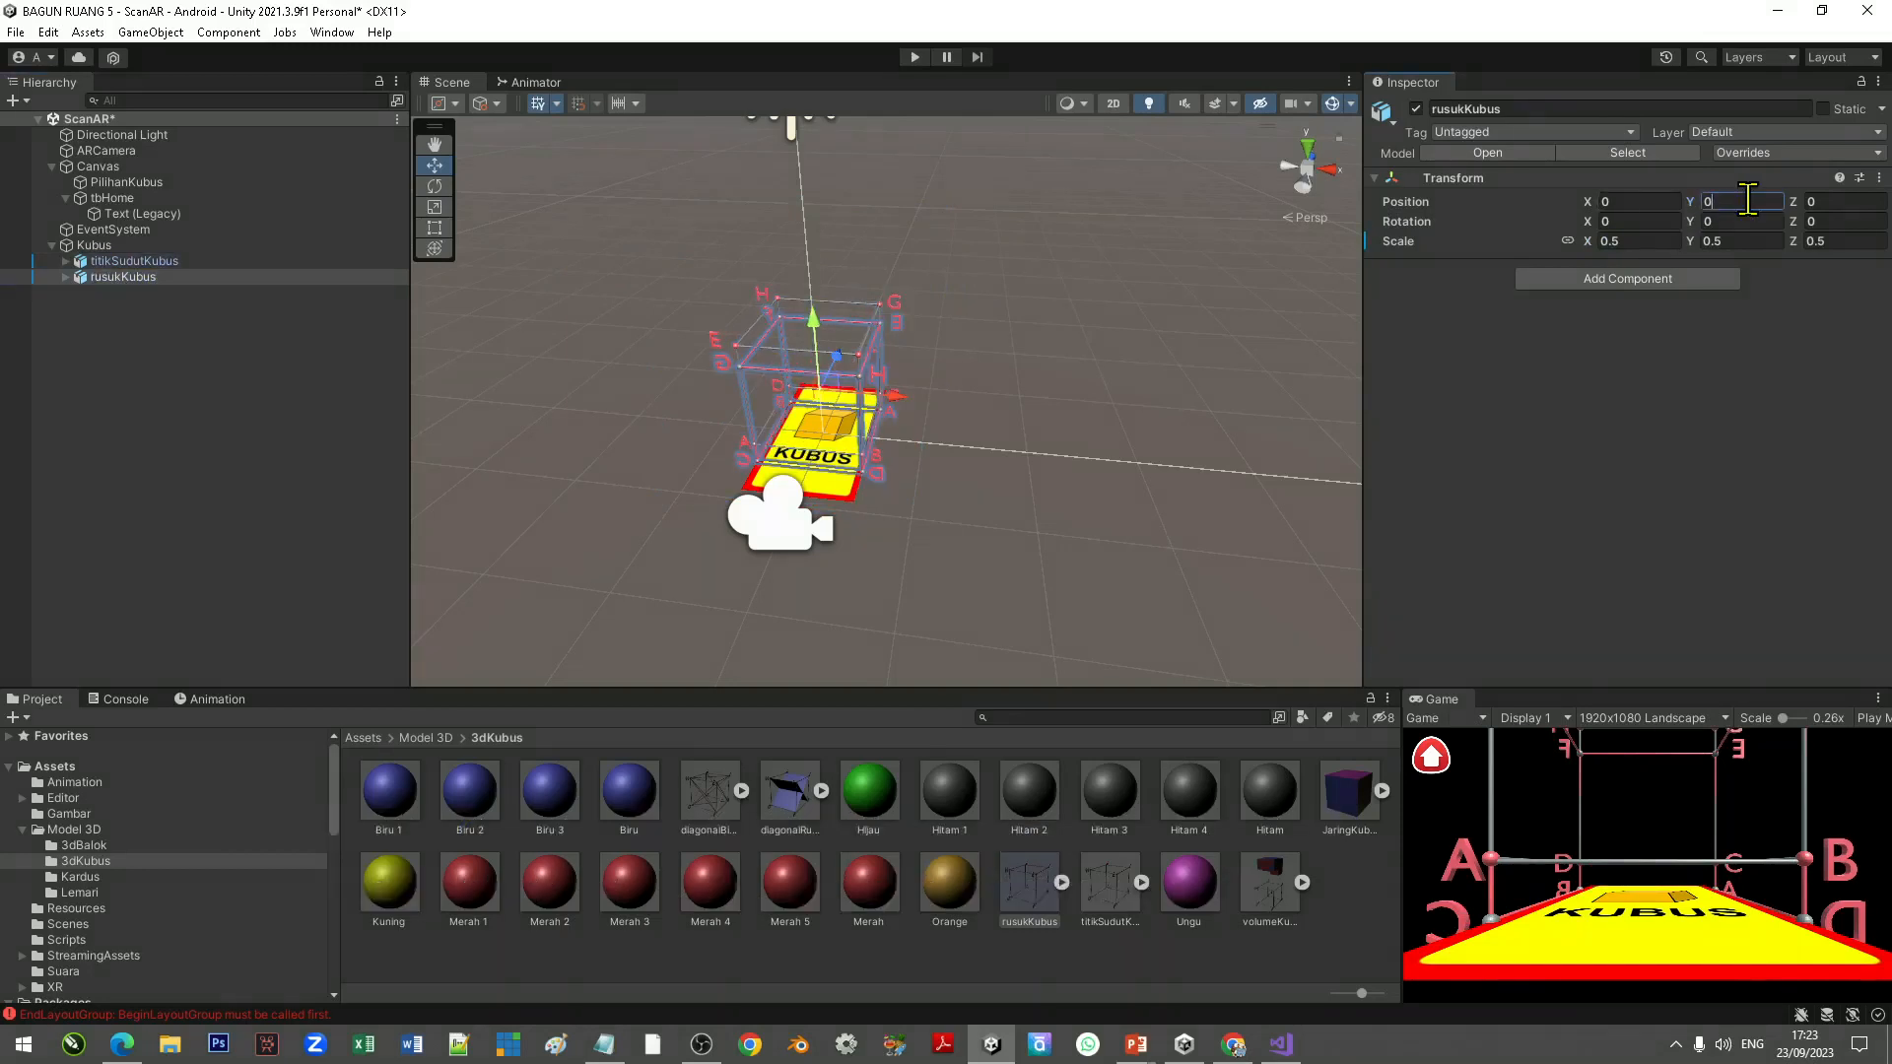
{"action": "type", "text": ".2"}
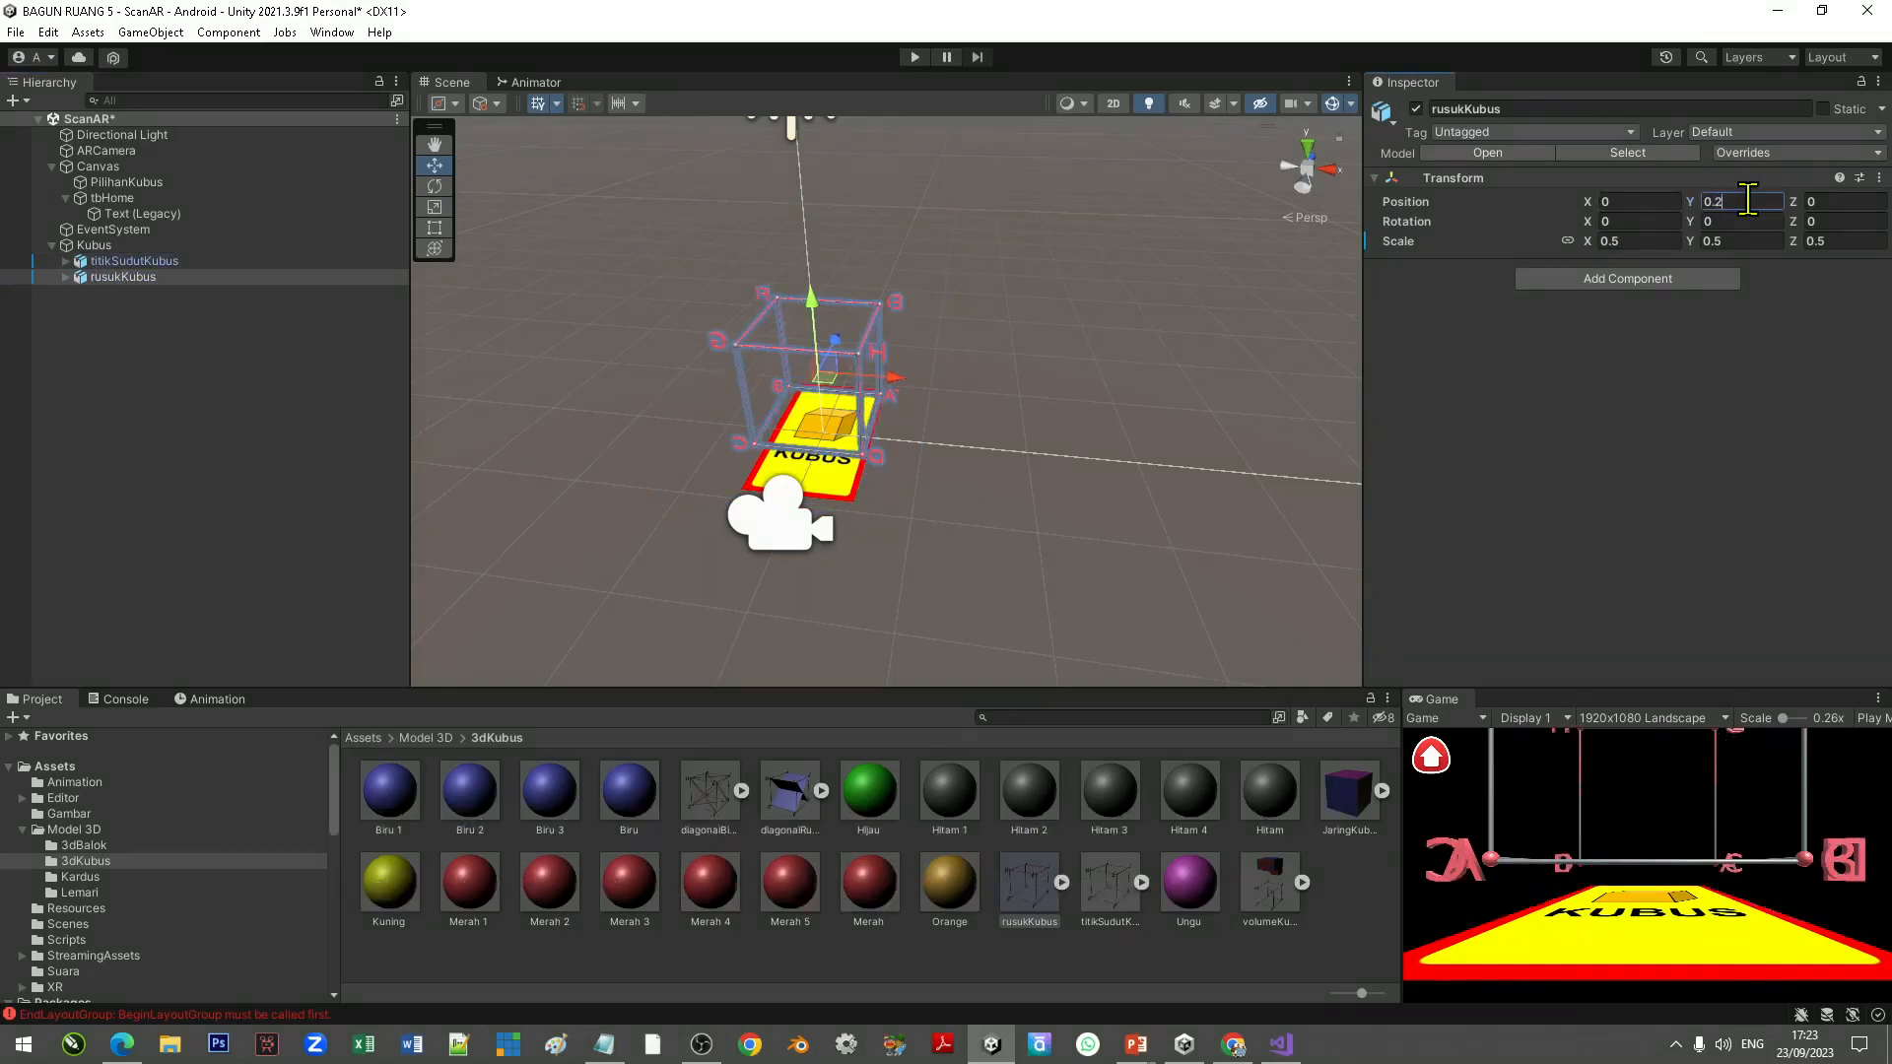
Step: Add diagonalBidangKubus under the Kubus target, set its uniform scale to 0.5 and its Y position to 0.2
{"action": "left_click", "coordinate": [978, 536]}
{"action": "scroll", "coordinate": [853, 372], "scroll_direction": "up", "scroll_amount": 8}
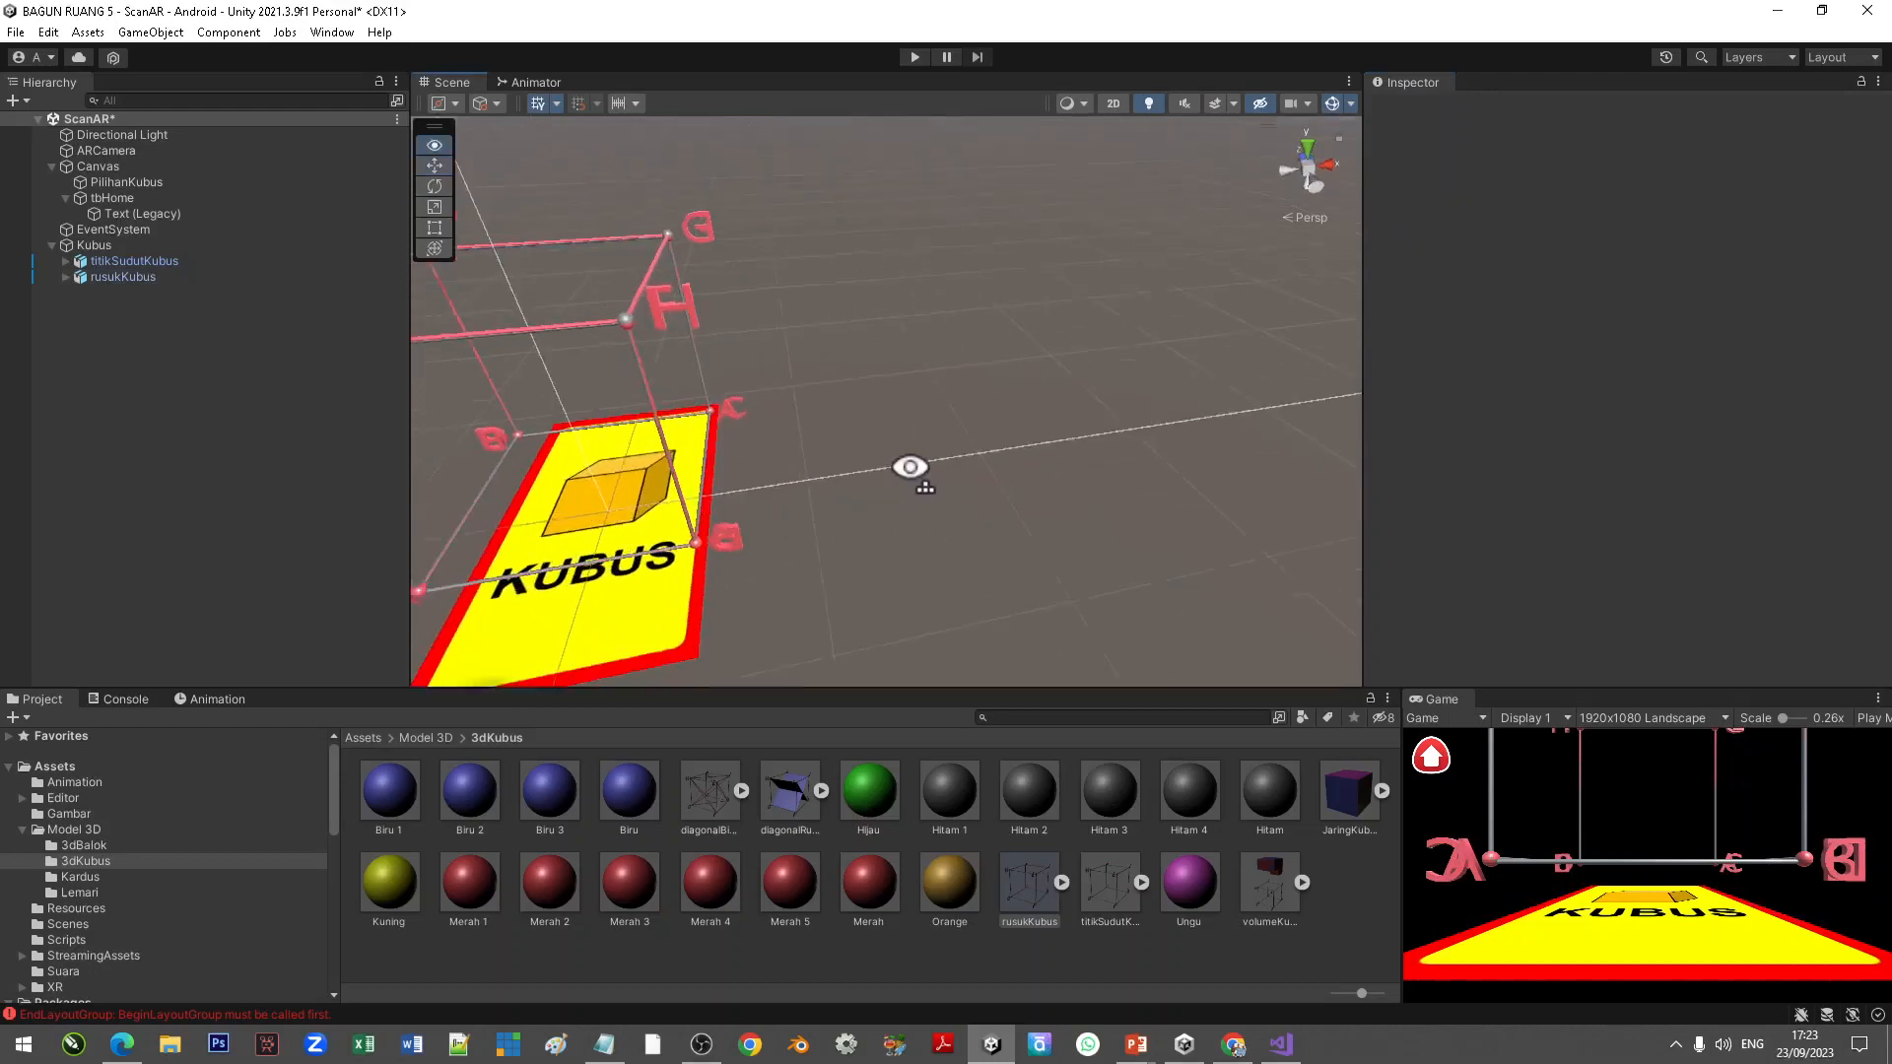
{"action": "middle_click_drag", "start_coordinate": [948, 463], "coordinate": [1025, 422]}
{"action": "scroll", "coordinate": [1021, 424], "scroll_direction": "down", "scroll_amount": 4}
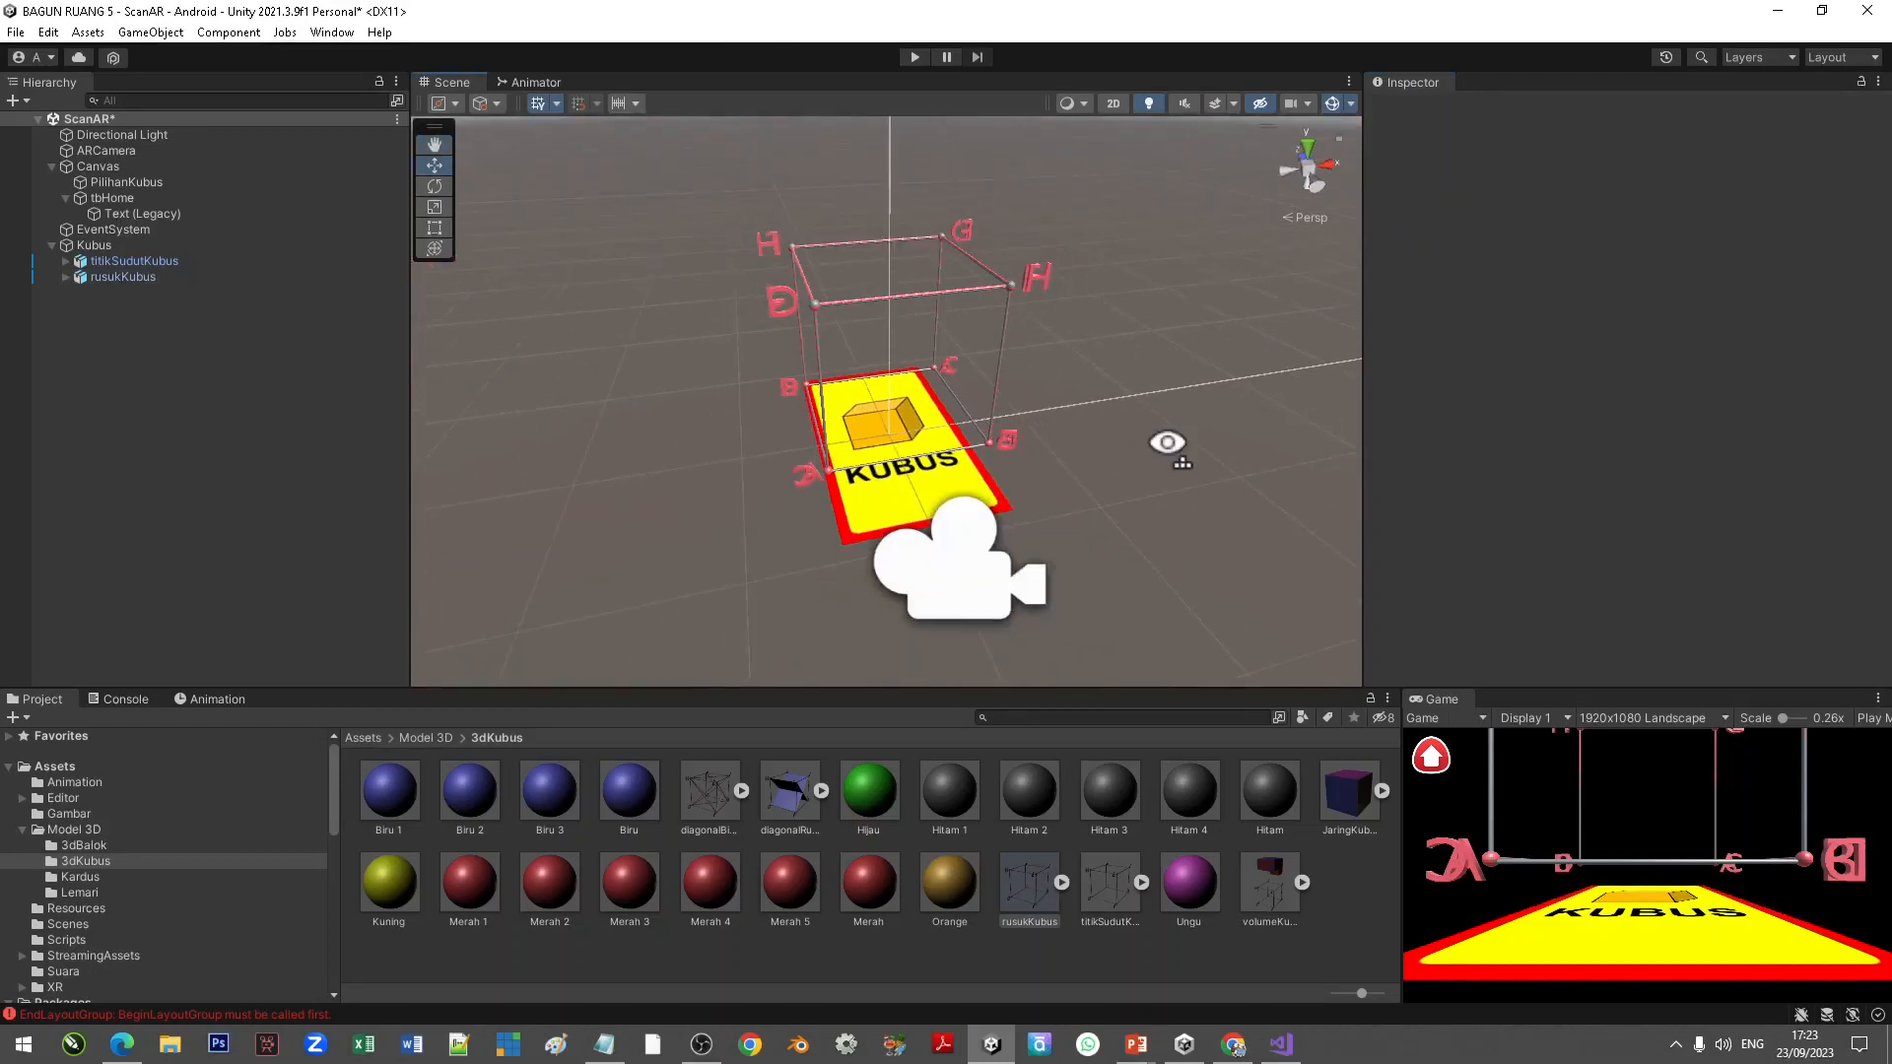
{"action": "right_click_drag", "start_coordinate": [1167, 444], "coordinate": [1125, 448]}
{"action": "scroll", "coordinate": [1165, 310], "scroll_direction": "up", "scroll_amount": 1}
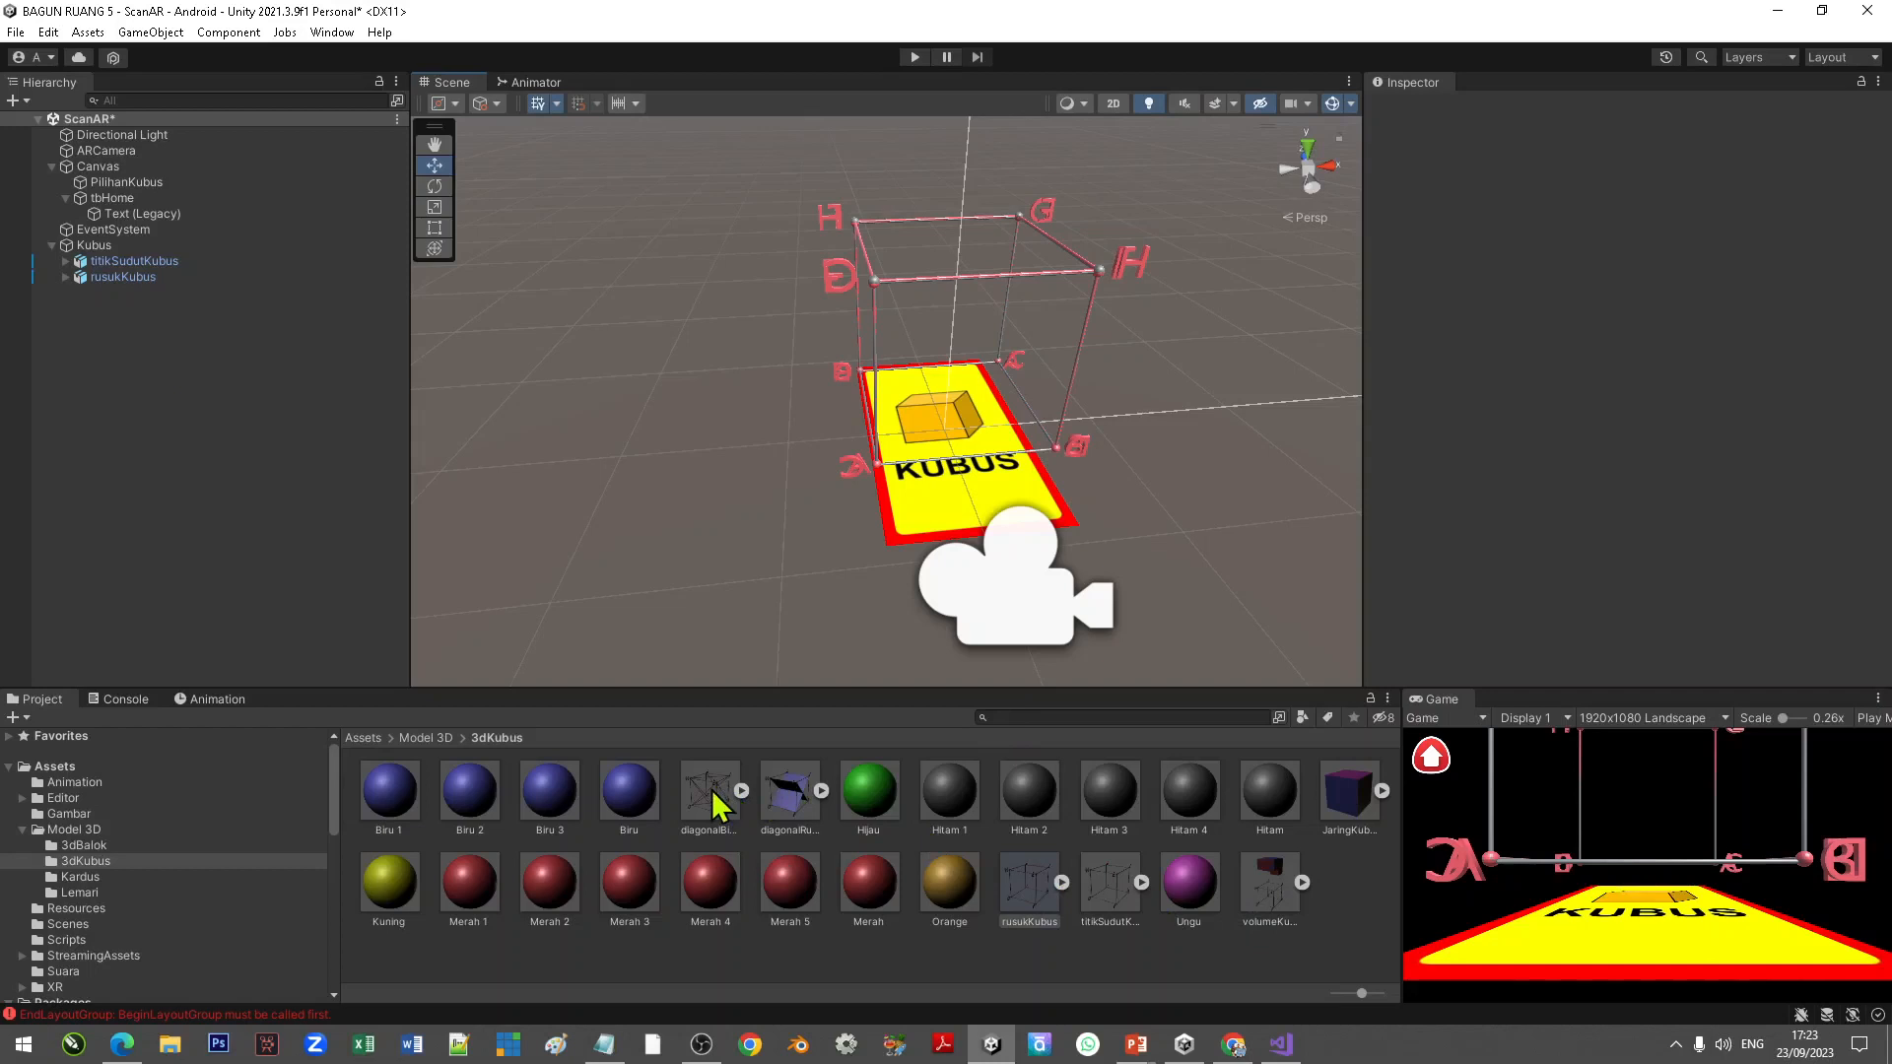
{"action": "left_click_drag", "start_coordinate": [714, 794], "coordinate": [112, 258]}
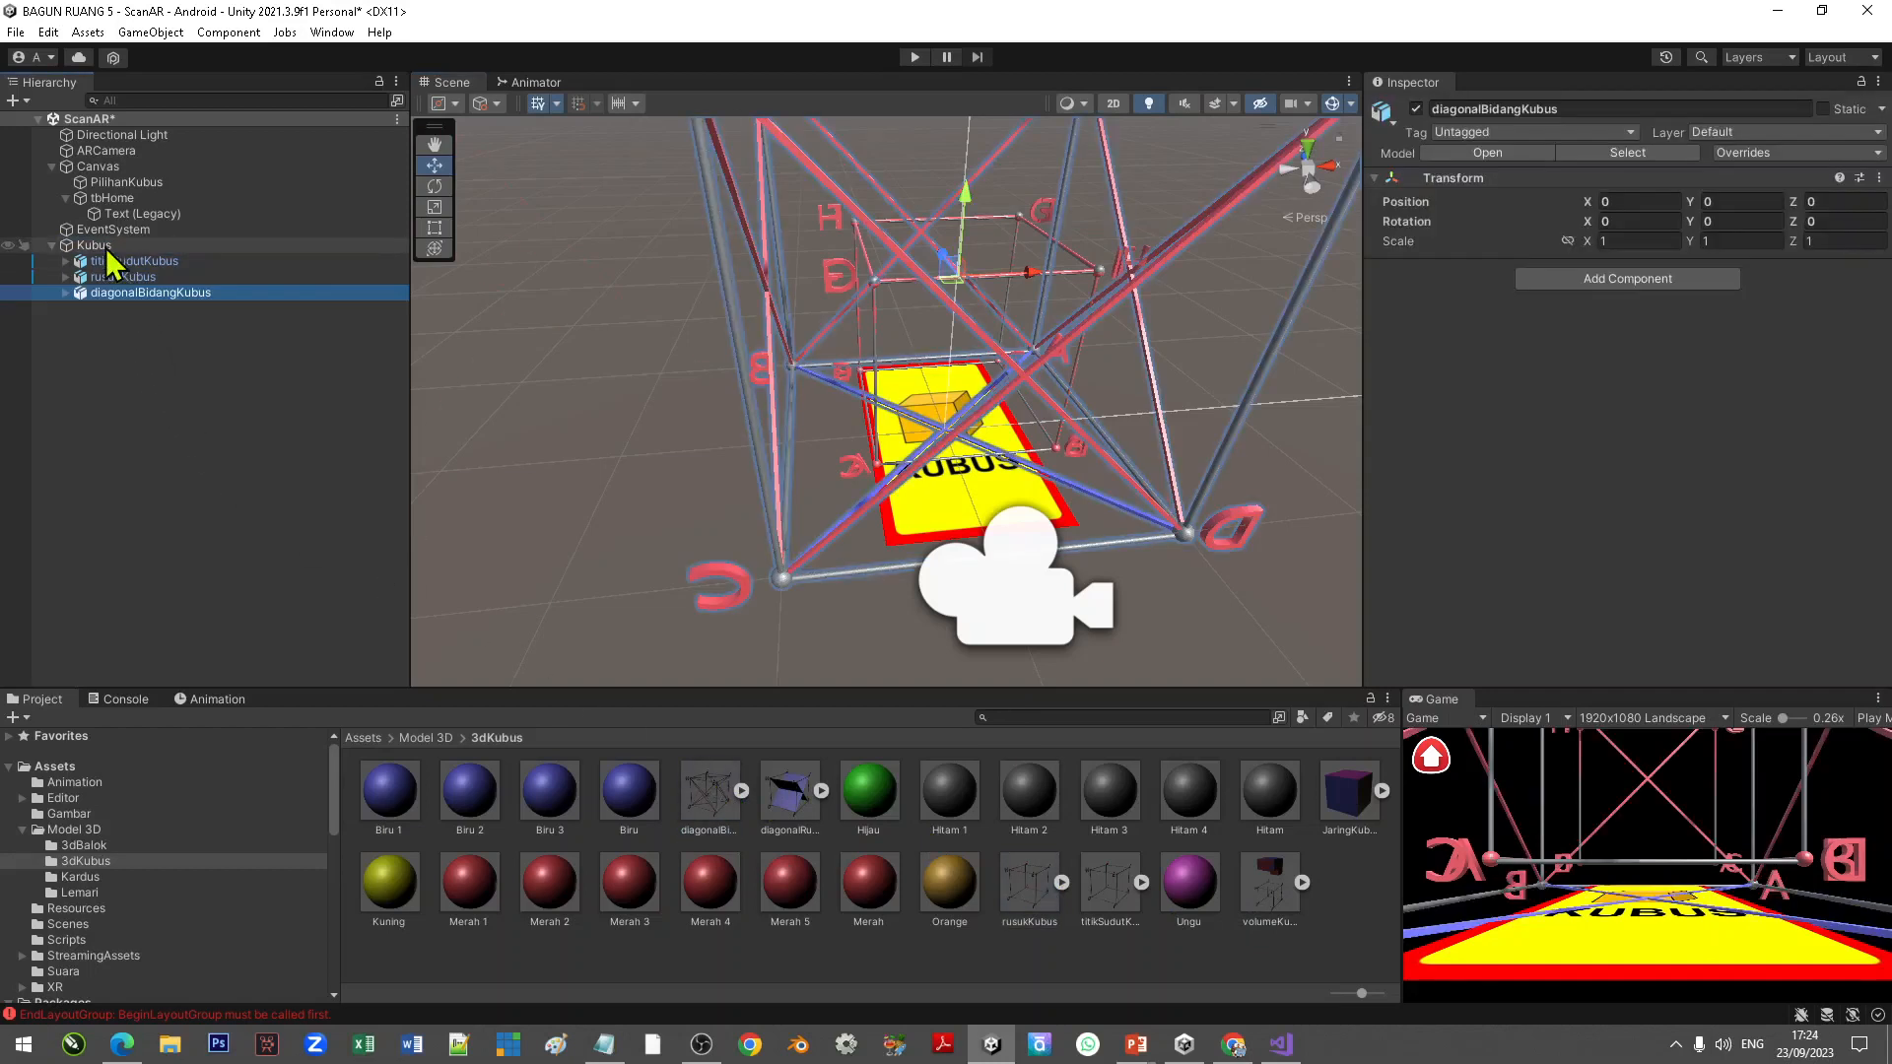
{"action": "left_click", "coordinate": [1605, 241]}
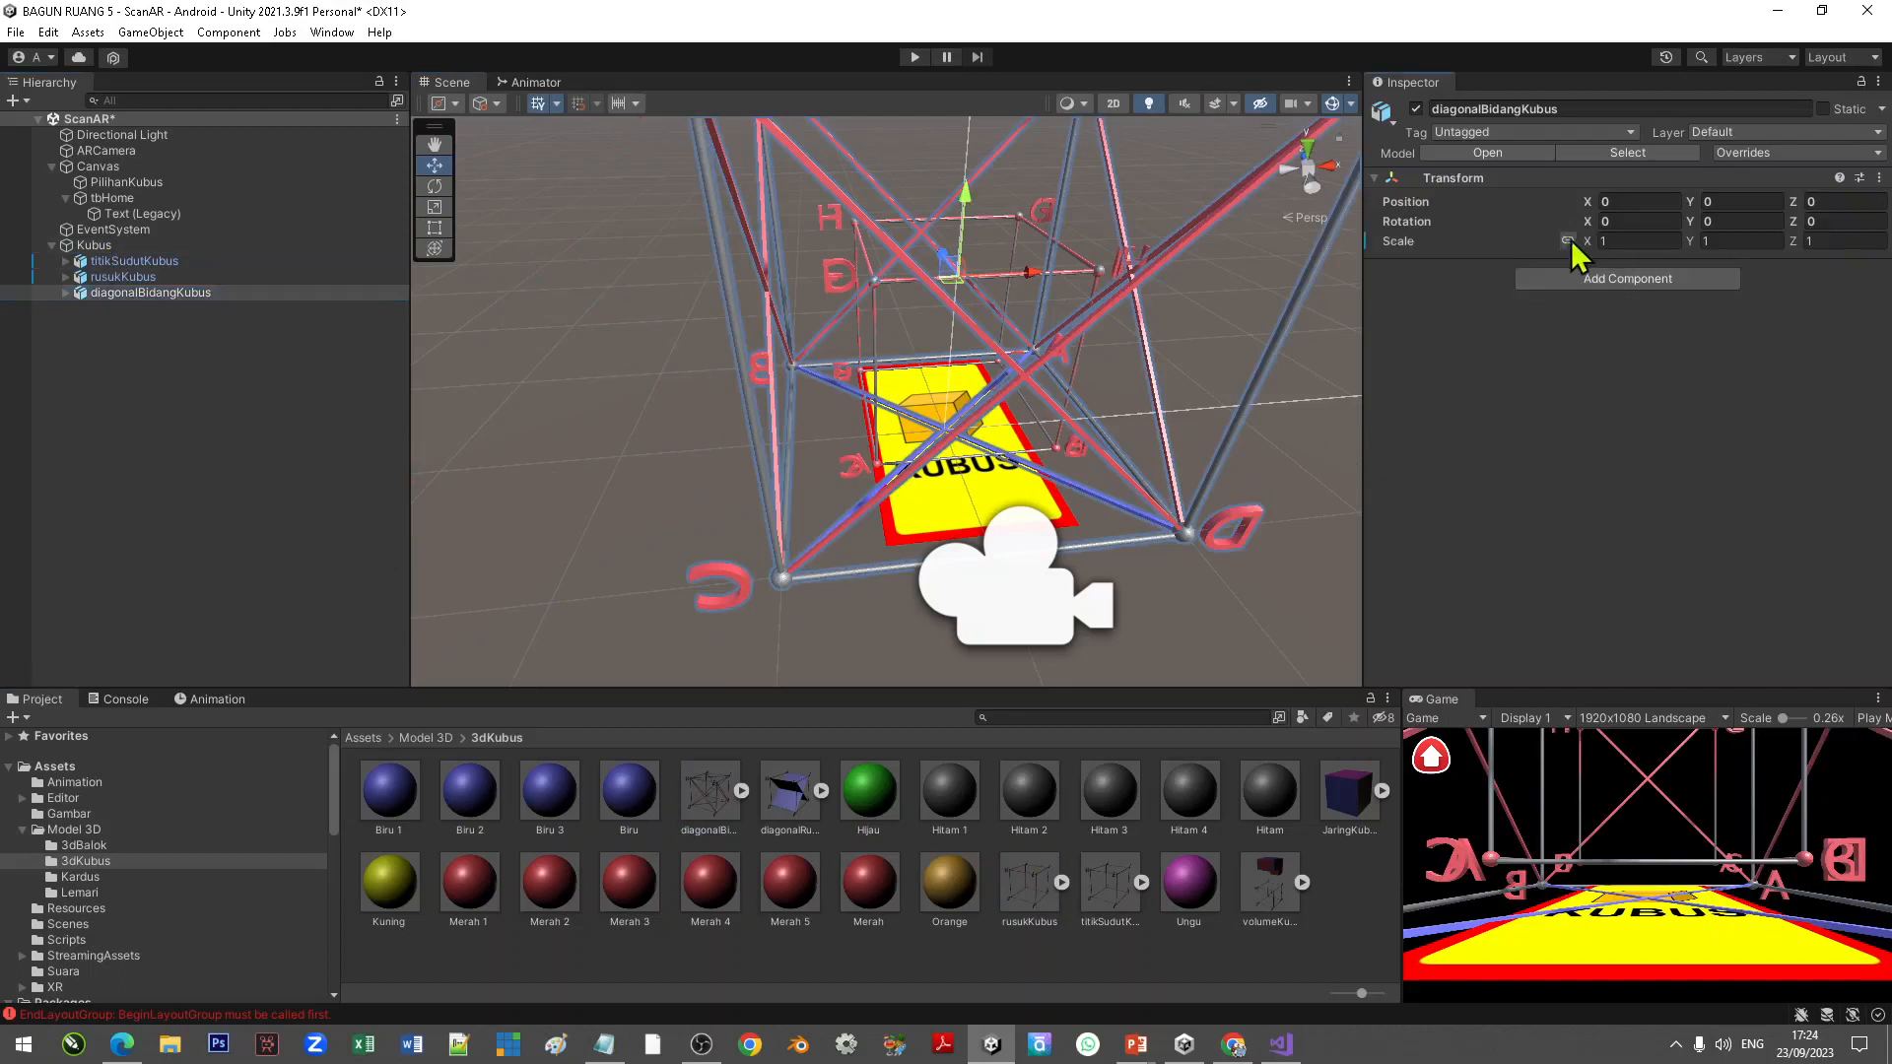
{"action": "type", "text": ".5"}
{"action": "left_click", "coordinate": [1732, 201]}
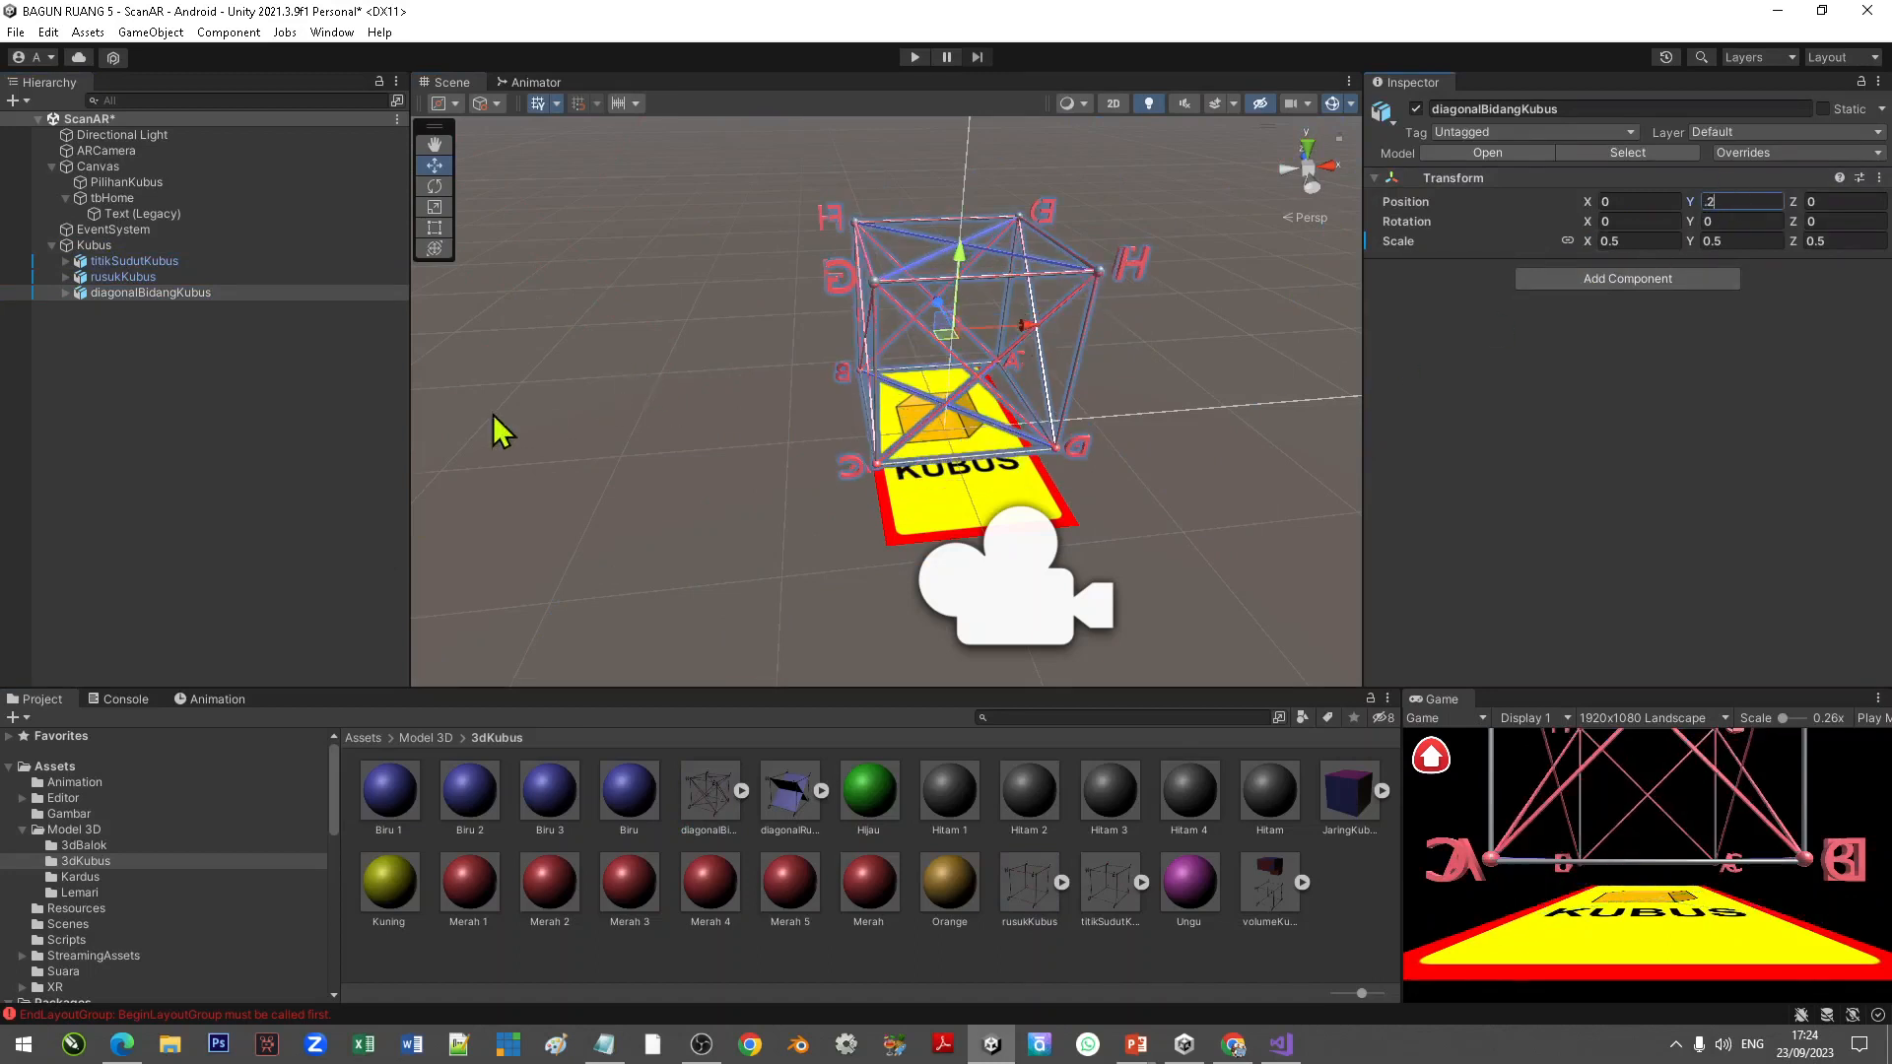
{"action": "left_click", "coordinate": [204, 378]}
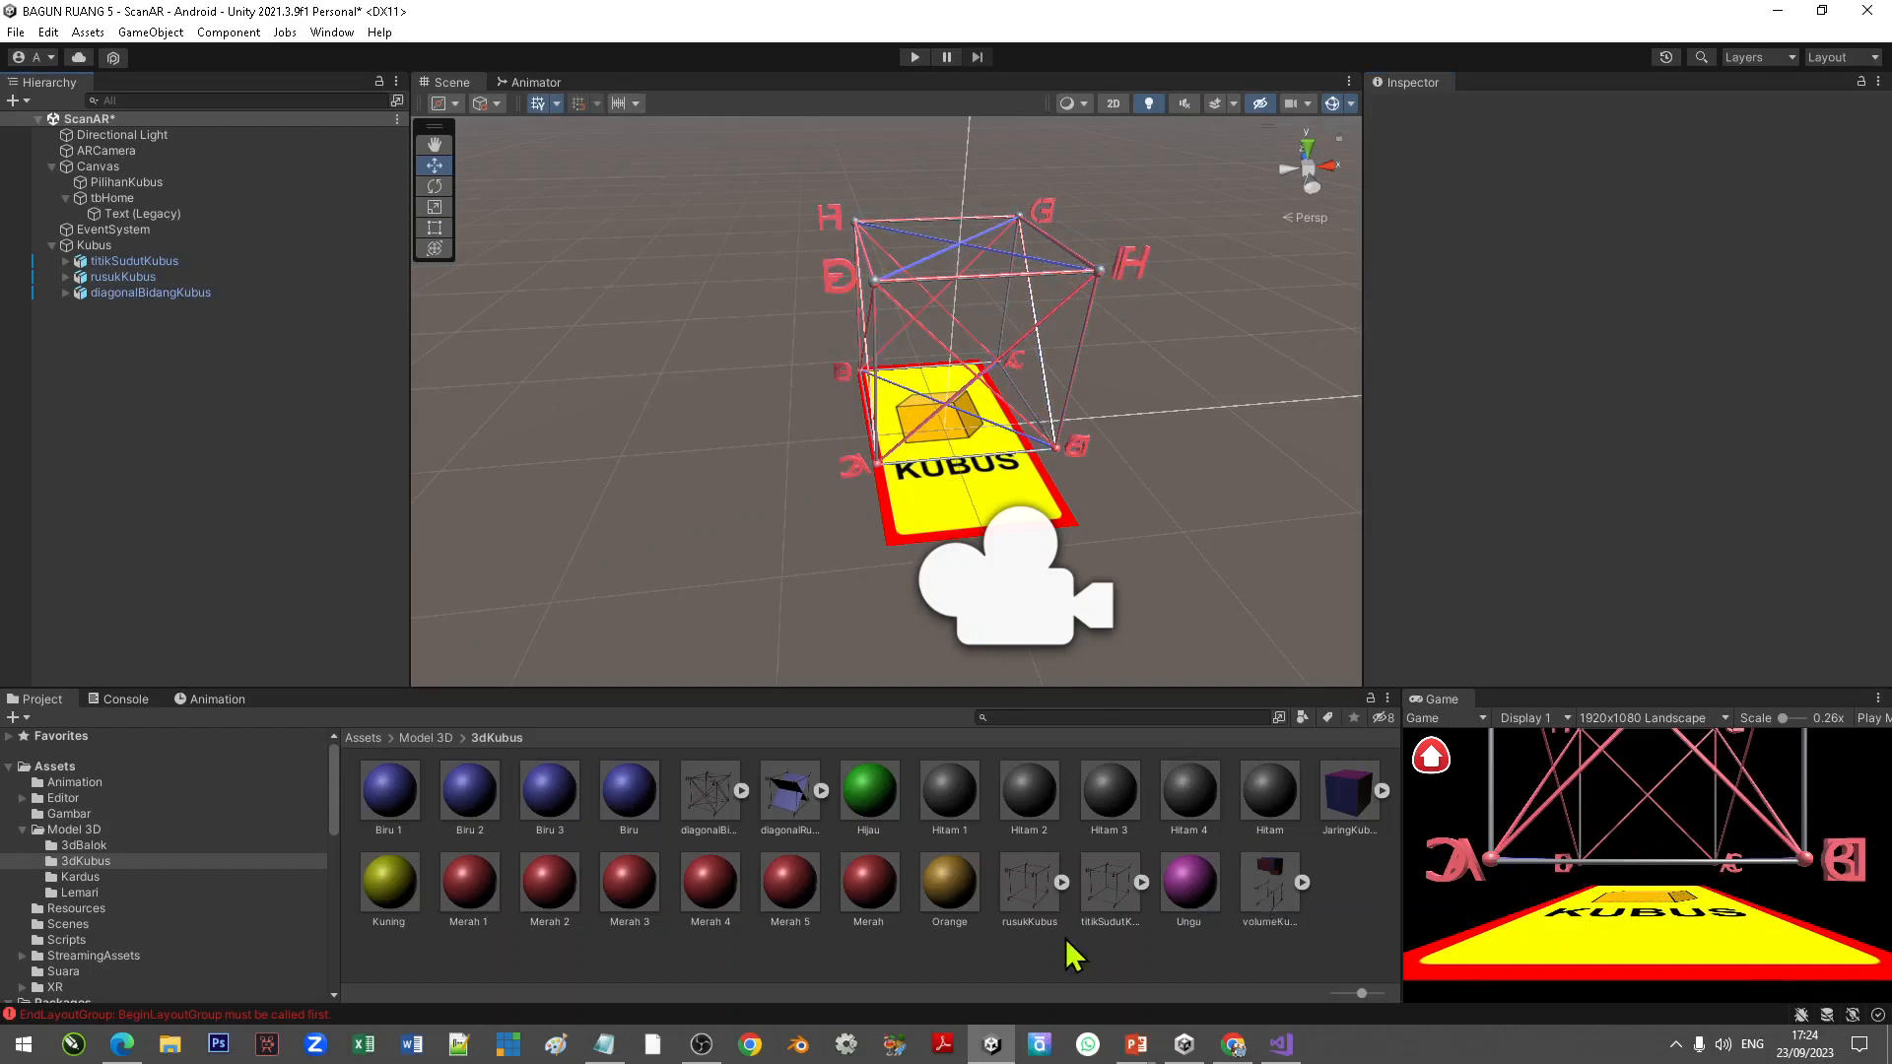
Step: Add diagonalRuangKubus under the Kubus target with uniform scale 0.5 and Y position 0.2
{"action": "left_click_drag", "start_coordinate": [795, 788], "coordinate": [118, 260]}
{"action": "left_click", "coordinate": [1636, 241]}
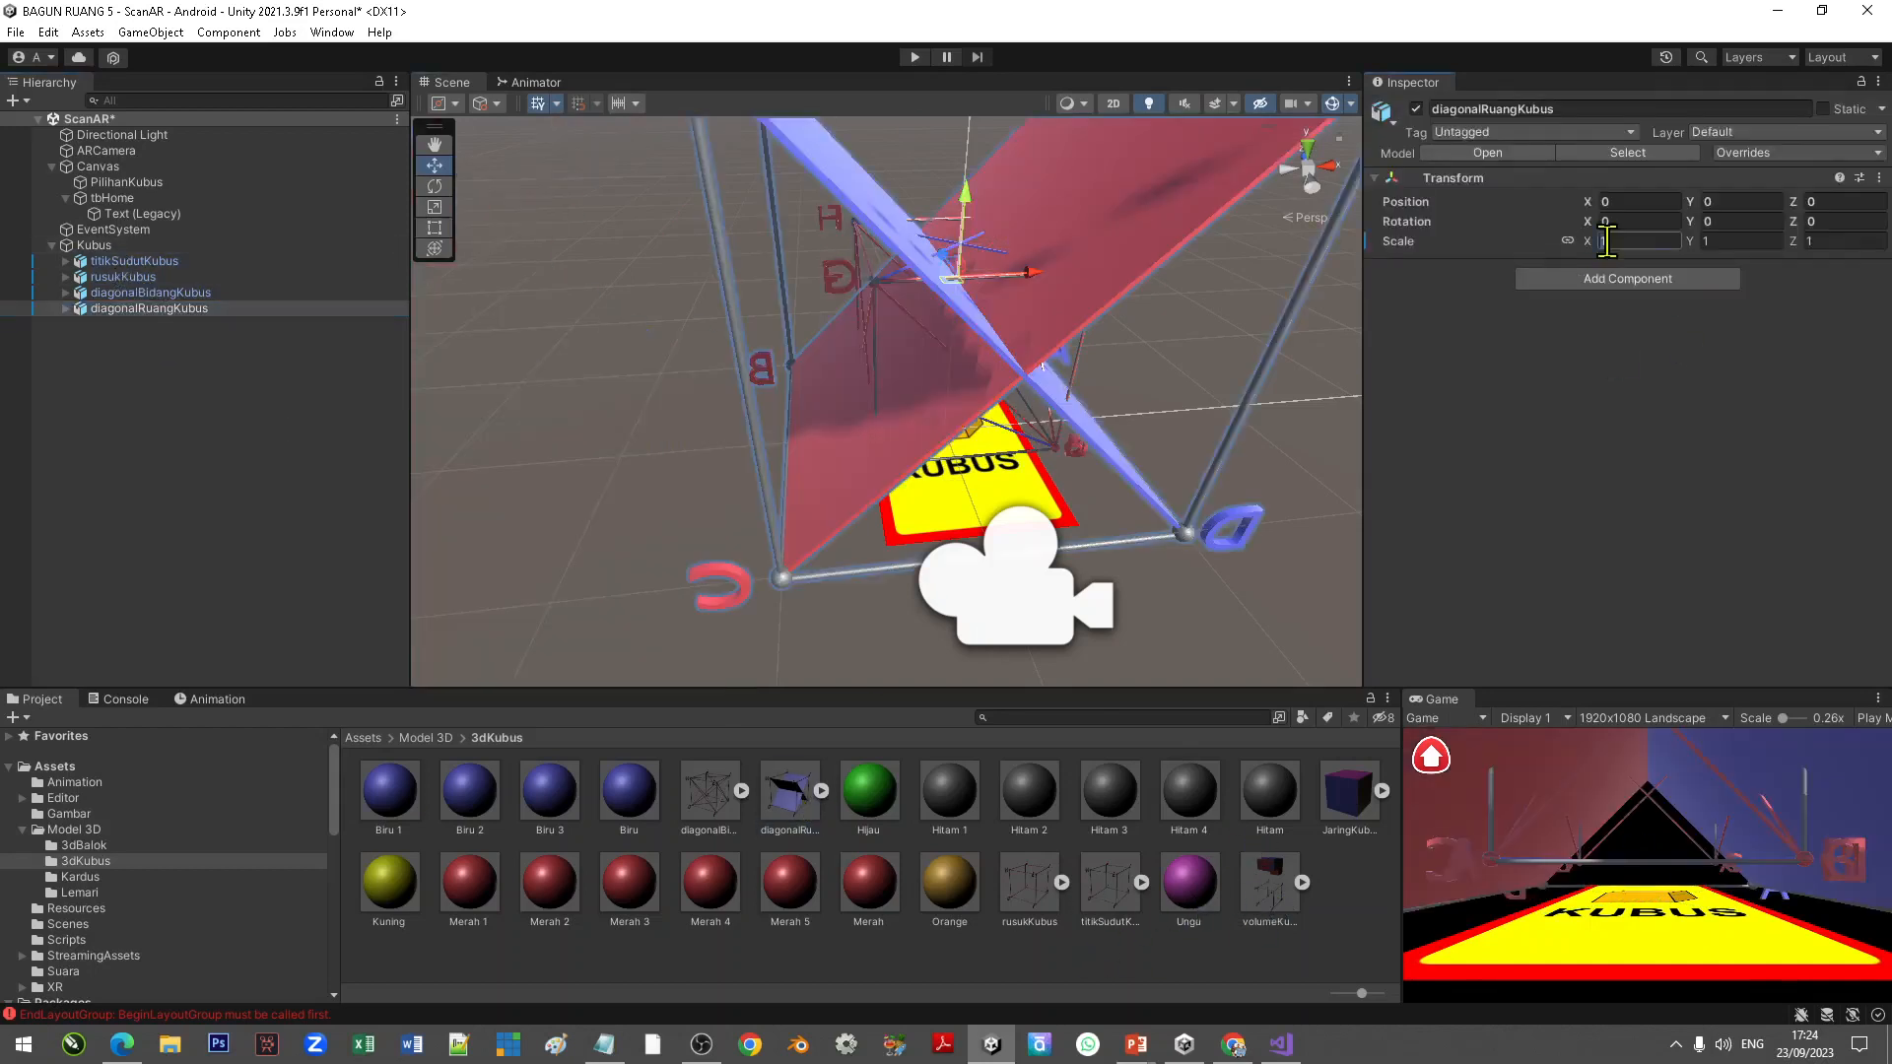
{"action": "type", "text": ".5"}
{"action": "left_click", "coordinate": [1739, 201]}
{"action": "type", "text": "0.202"}
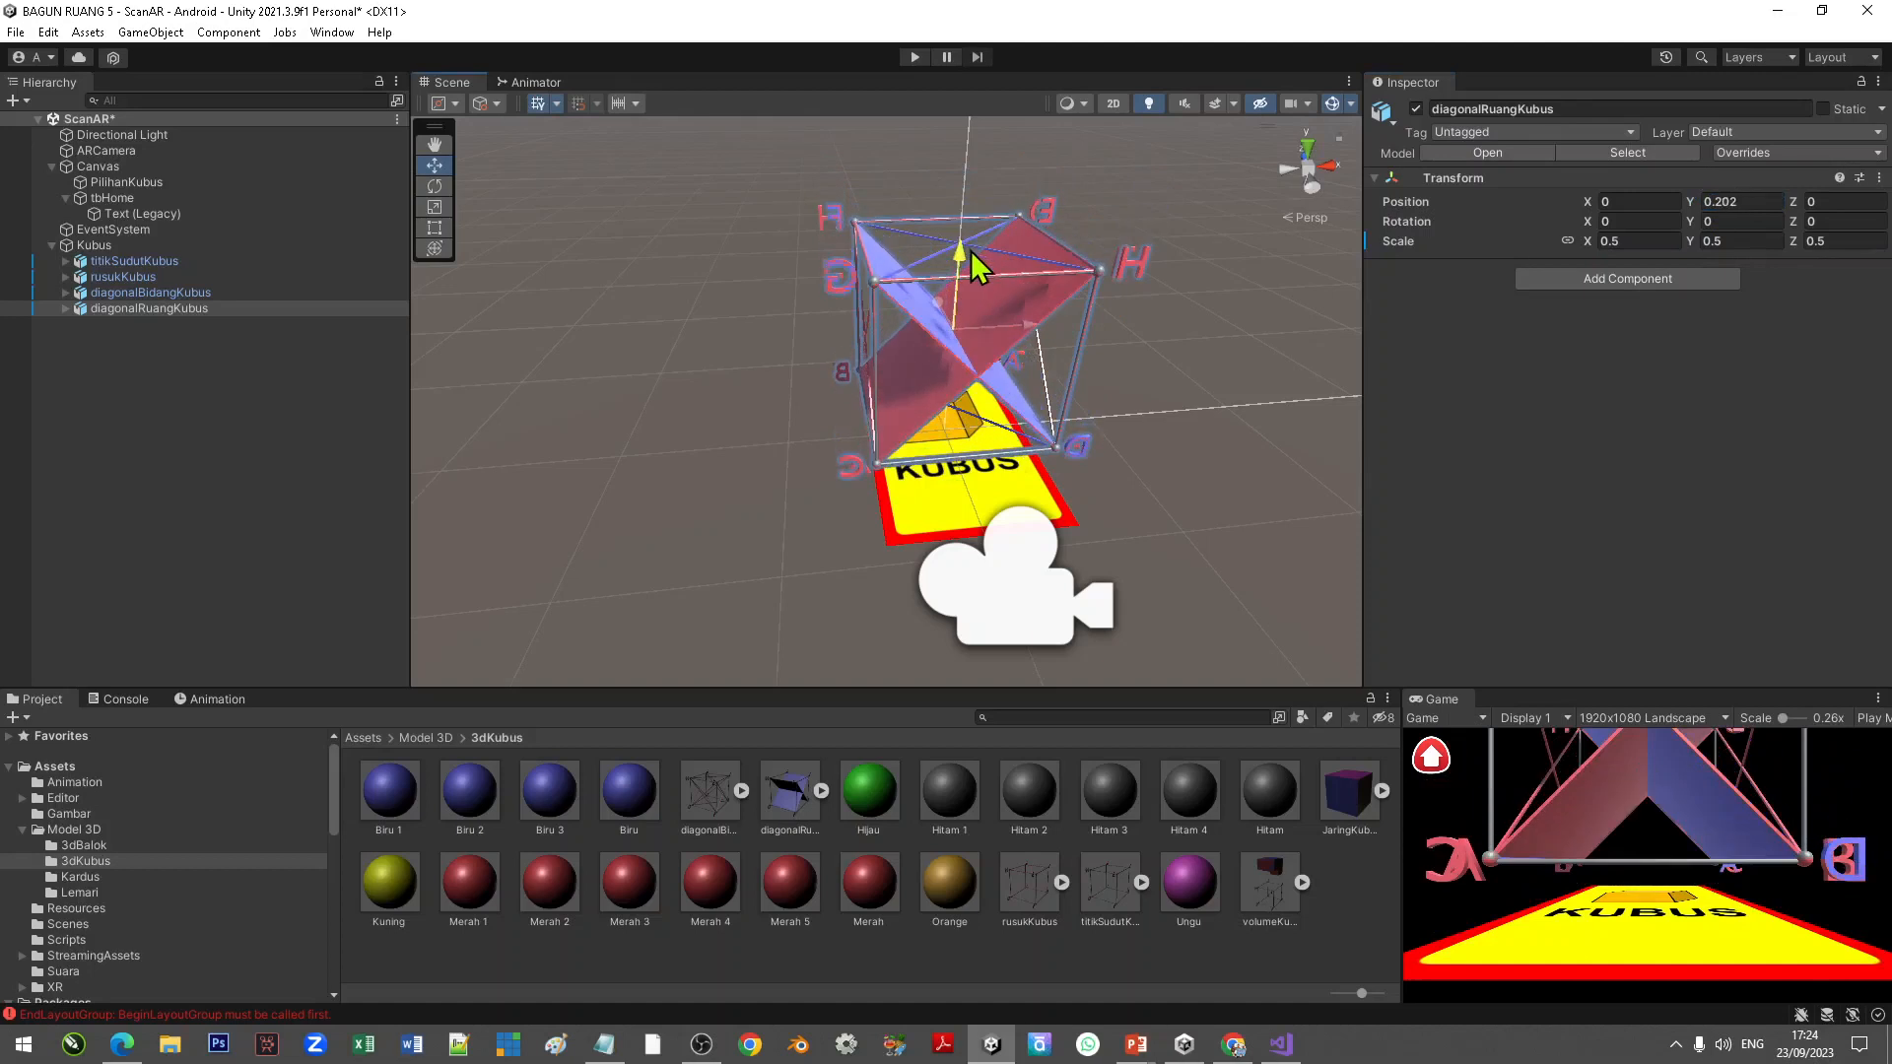
Step: Set the Y rotation of diagonalRuangKubus and rusukKubus to 180
{"action": "left_click", "coordinate": [150, 293]}
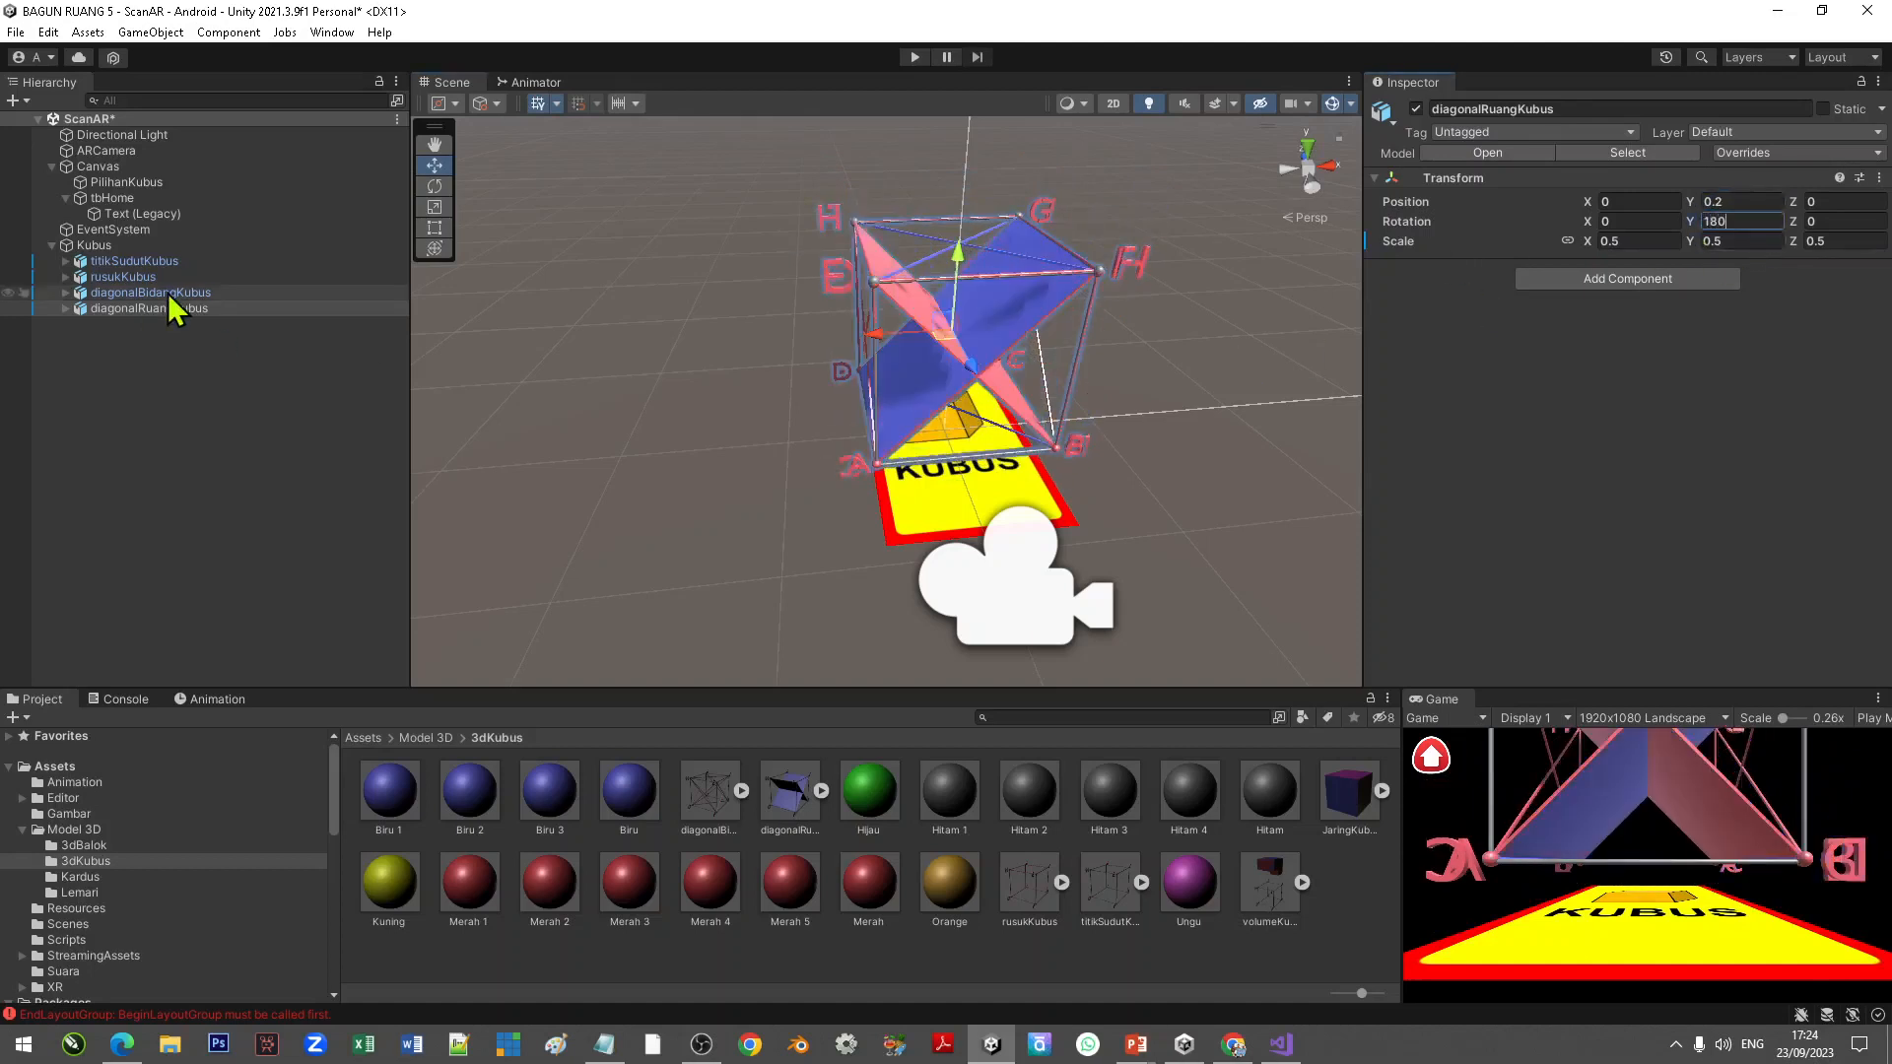
{"action": "type", "text": "180"}
{"action": "left_click", "coordinate": [123, 279]}
{"action": "left_click_drag", "start_coordinate": [1729, 223], "coordinate": [1641, 226]}
{"action": "type", "text": "180"}
{"action": "left_click", "coordinate": [744, 418]}
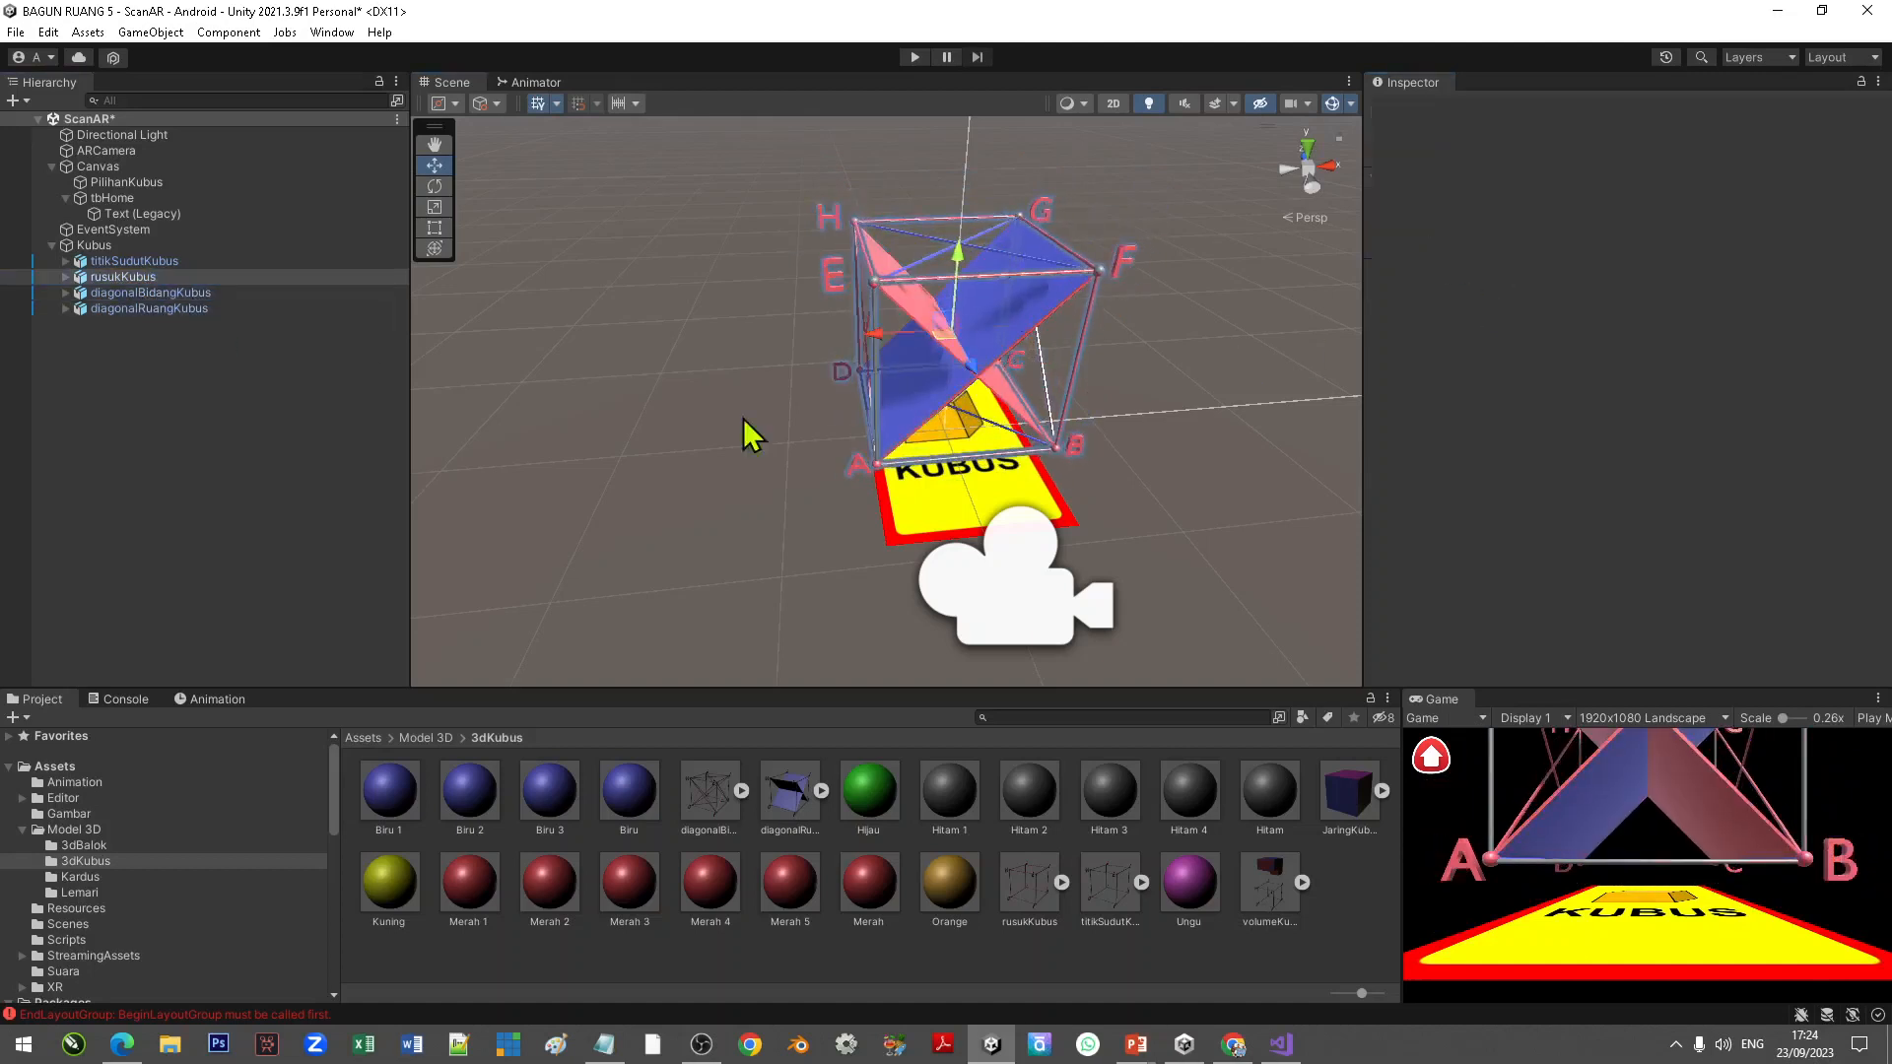
Step: Add JaringKubus under the Kubus target with Y position 0.2 and uniform scale 0.5
{"action": "left_click_drag", "start_coordinate": [1351, 823], "coordinate": [128, 262]}
{"action": "left_click", "coordinate": [1715, 201]}
{"action": "type", "text": "0.2"}
{"action": "left_click", "coordinate": [1656, 242]}
{"action": "type", "text": "0.5"}
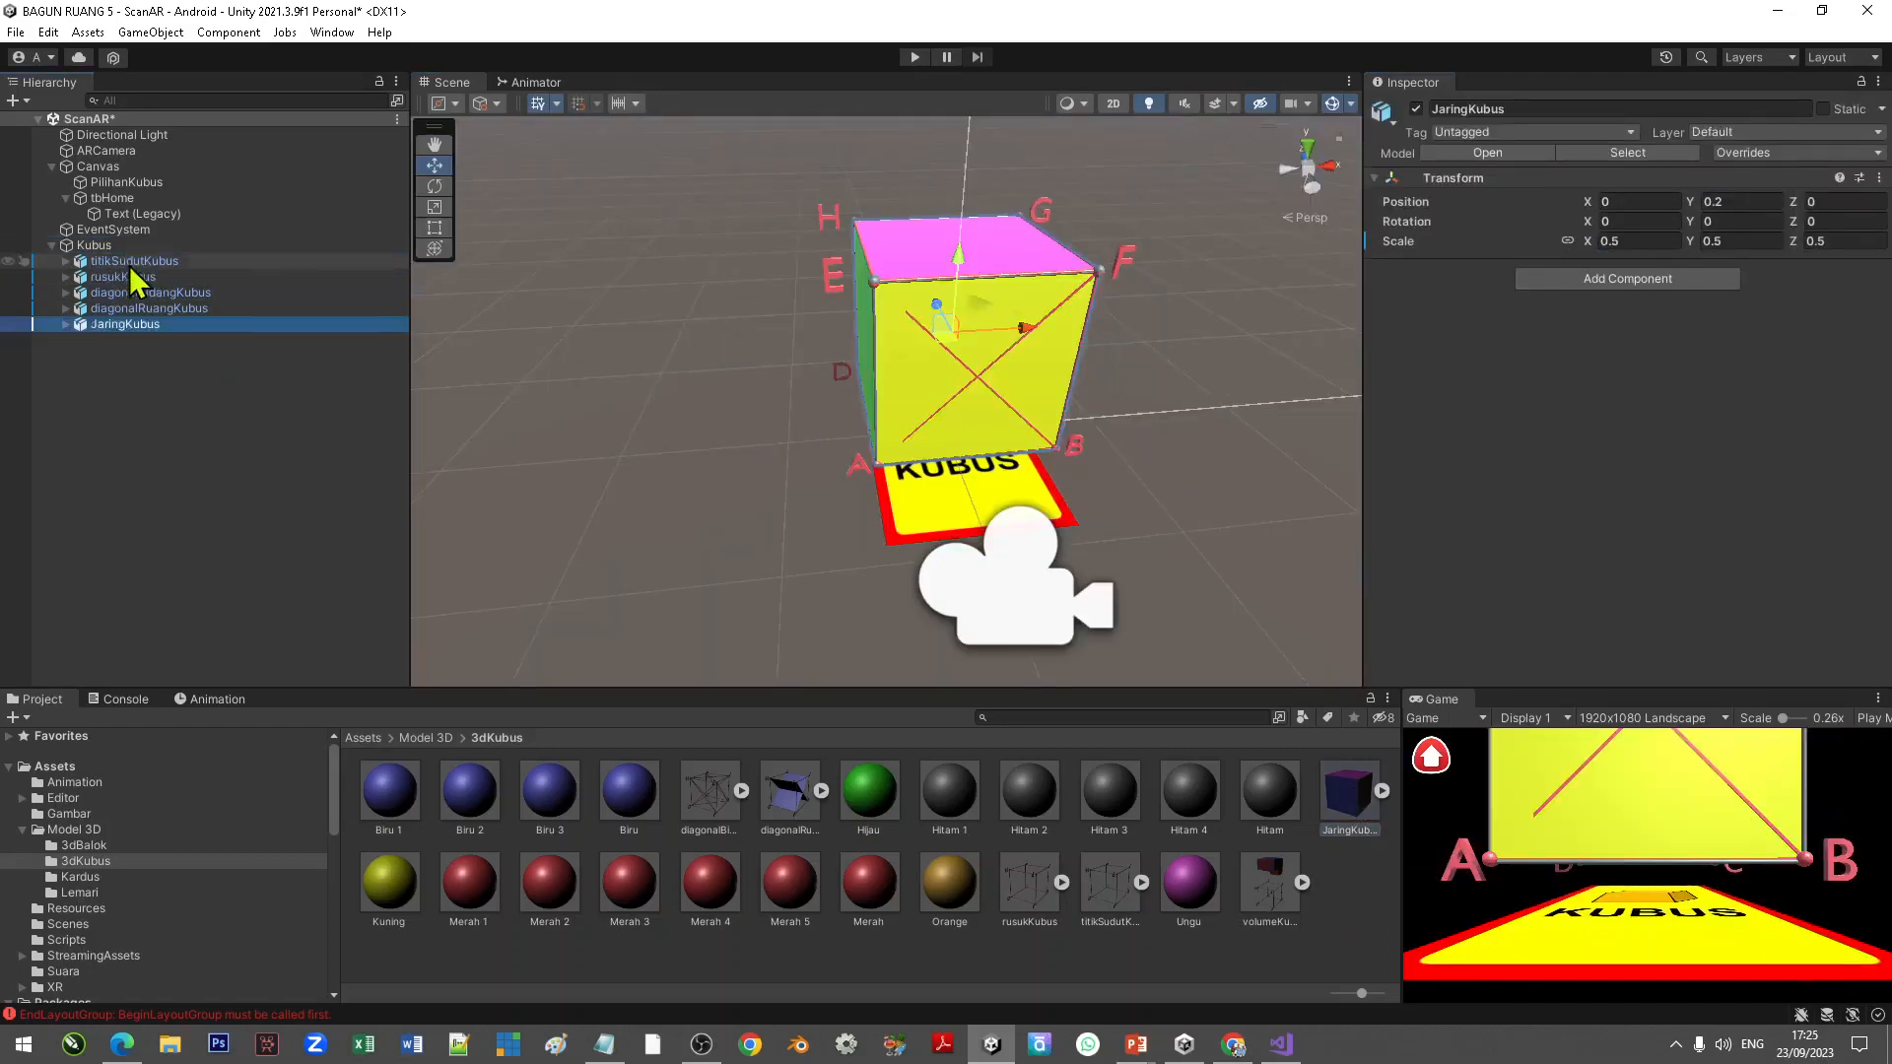
Step: Add volumeKubus under the Kubus target with Y rotation 180, Y position 0.2 and uniform scale 0.5
{"action": "left_click", "coordinate": [125, 246]}
{"action": "left_click_drag", "start_coordinate": [1270, 887], "coordinate": [99, 248]}
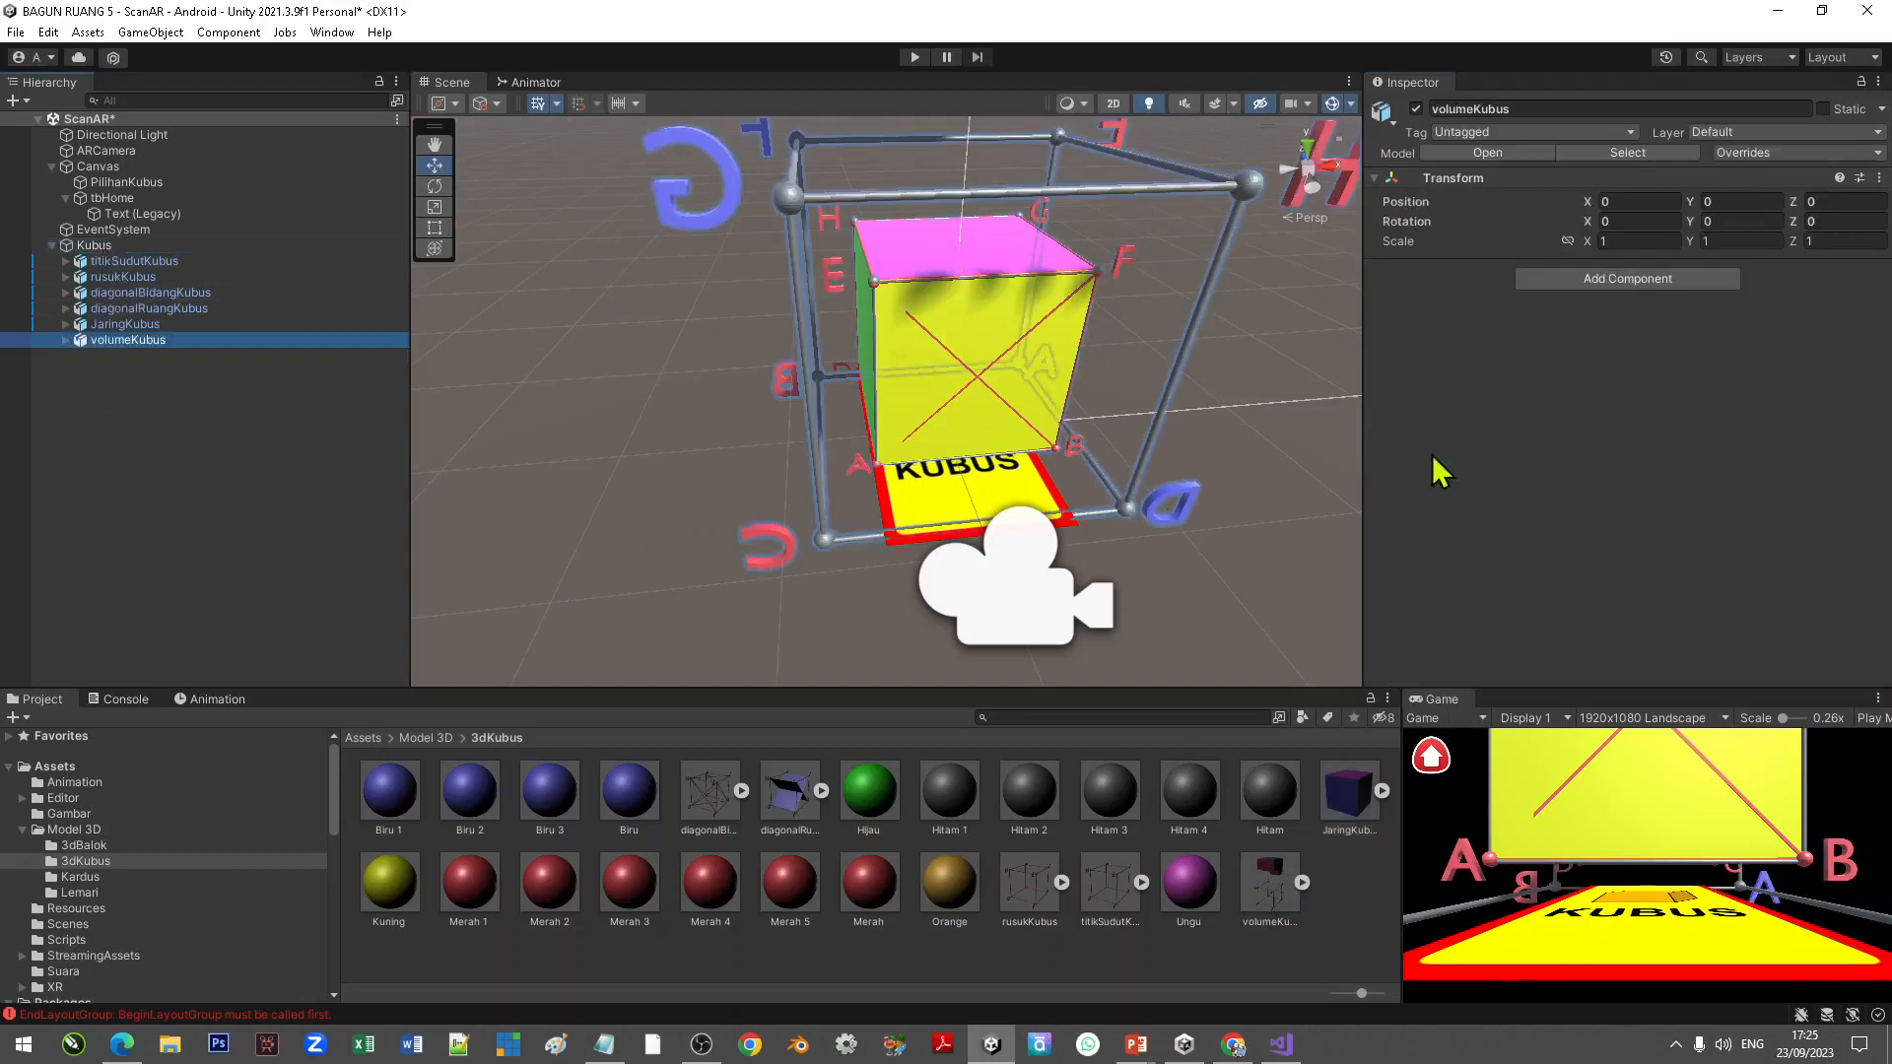
{"action": "left_click", "coordinate": [1676, 221]}
{"action": "type", "text": "180"}
{"action": "left_click", "coordinate": [1683, 203]}
{"action": "type", "text": "0.2"}
{"action": "left_click", "coordinate": [1569, 242]}
{"action": "left_click", "coordinate": [1587, 242]}
{"action": "type", "text": "0.5"}
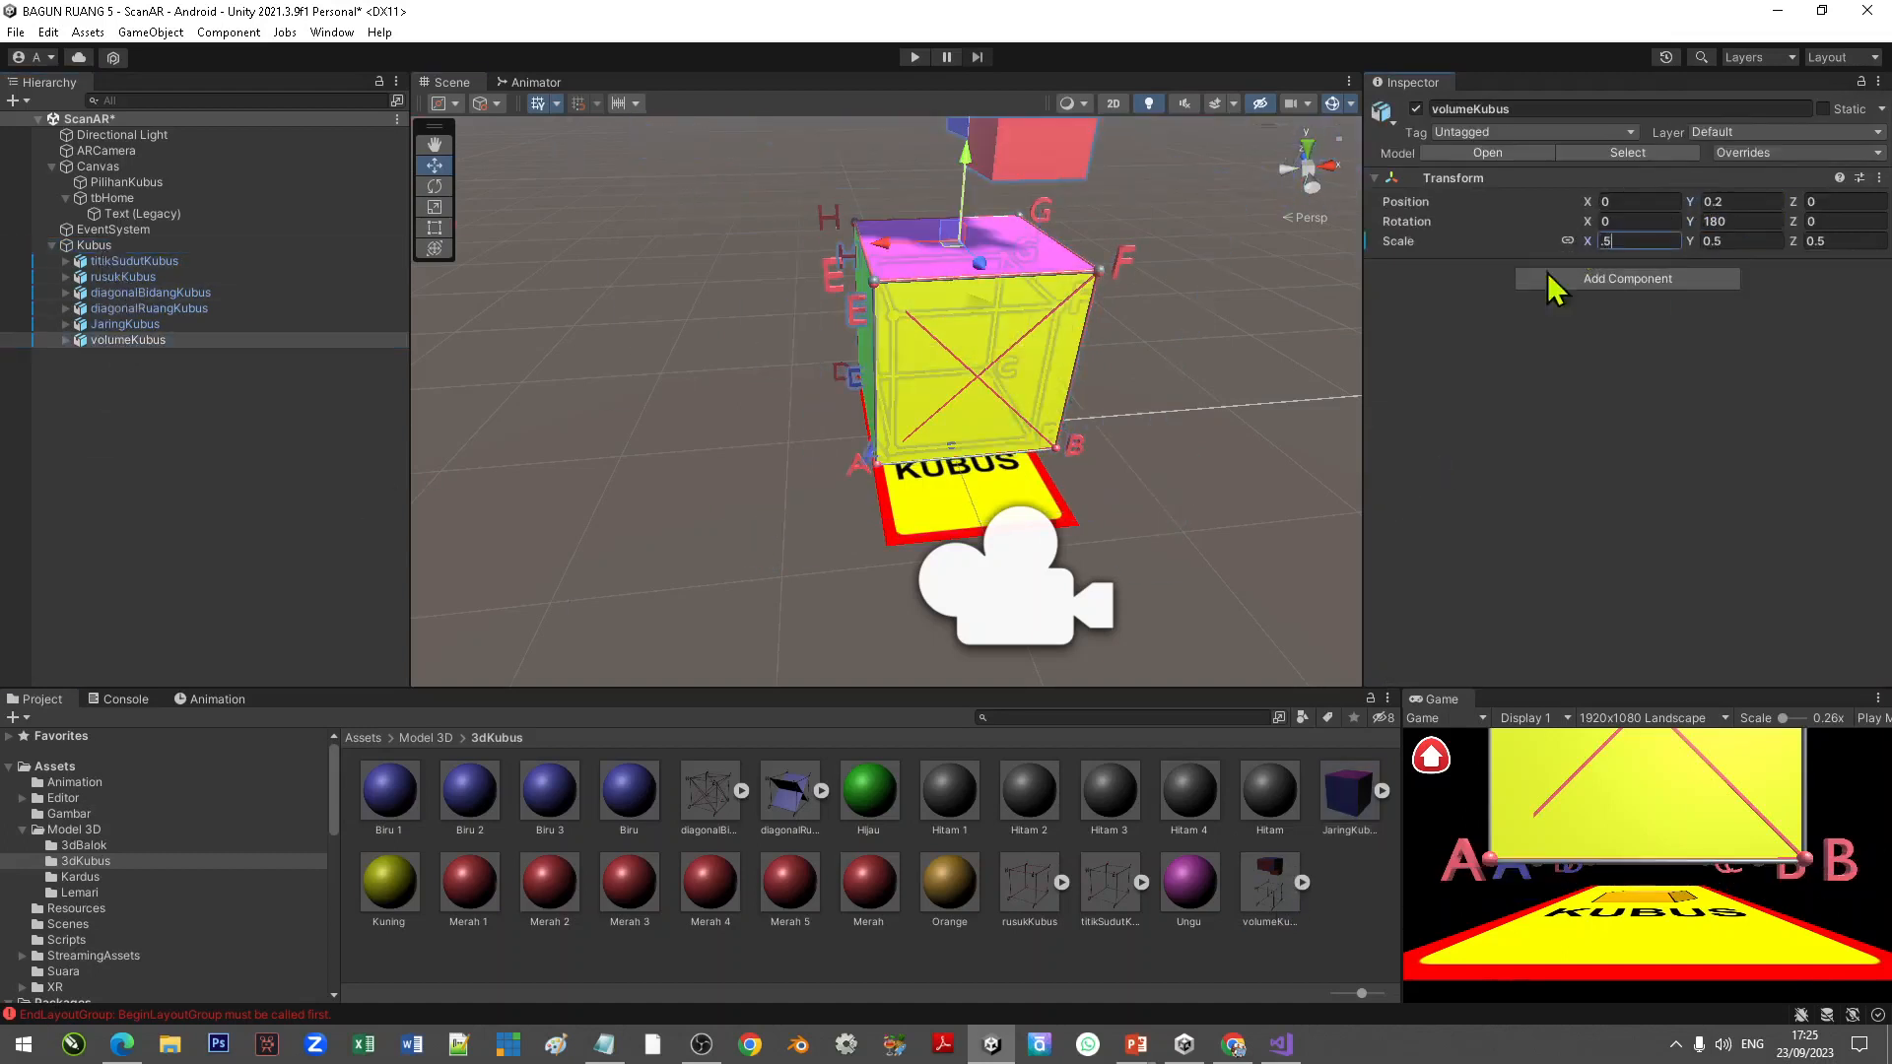
Step: Set volumeKubus's uniform scale to 0.63
{"action": "right_click_drag", "start_coordinate": [724, 468], "coordinate": [895, 482]}
{"action": "middle_click_drag", "start_coordinate": [895, 481], "coordinate": [994, 497]}
{"action": "left_click", "coordinate": [1635, 240]}
{"action": "type", "text": "0.7"}
{"action": "key", "text": "BackSpace"}
{"action": "type", "text": "62"}
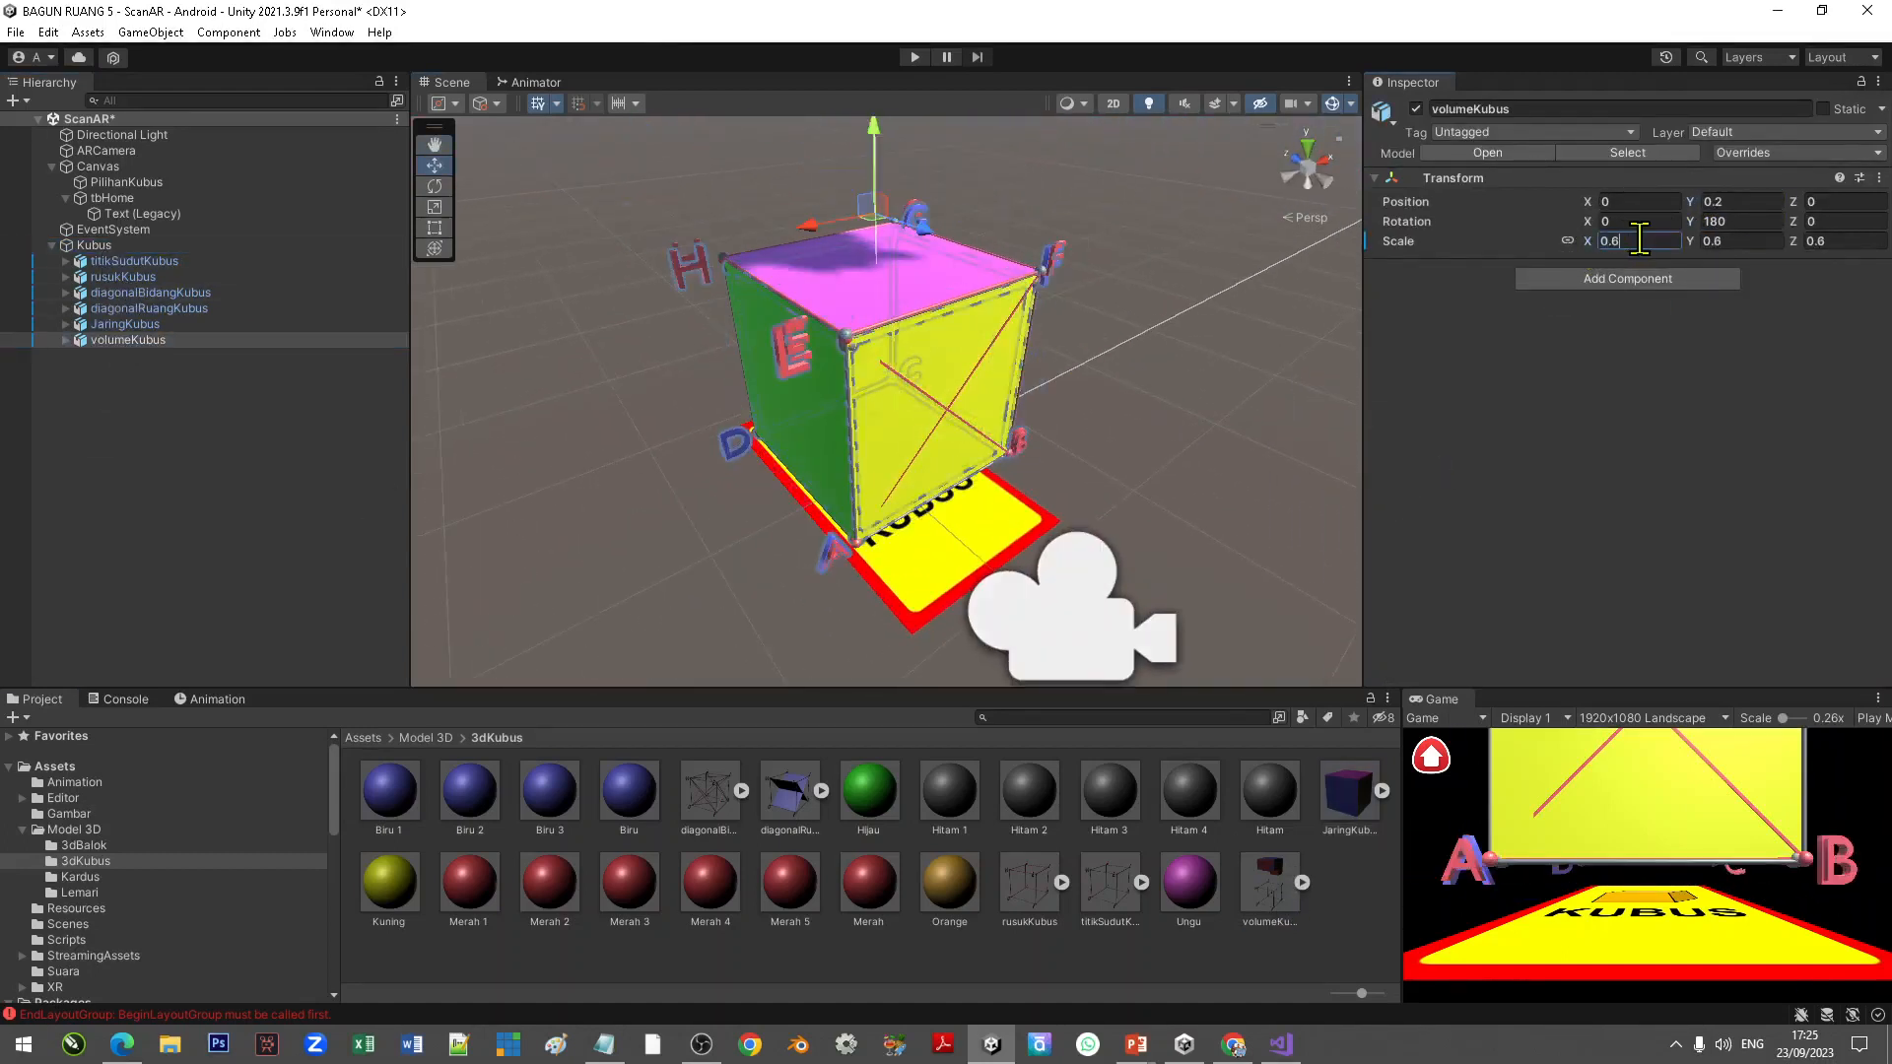
{"action": "key", "text": "BackSpace"}
{"action": "type", "text": "3"}
Step: Inspect the Kubus image target's settings and the arrangement of its child models in the scene
{"action": "left_click", "coordinate": [634, 394]}
{"action": "scroll", "coordinate": [634, 394], "scroll_direction": "down", "scroll_amount": 3}
{"action": "right_click_drag", "start_coordinate": [725, 493], "coordinate": [824, 473]}
{"action": "middle_click_drag", "start_coordinate": [562, 508], "coordinate": [641, 492]}
{"action": "left_click", "coordinate": [110, 248]}
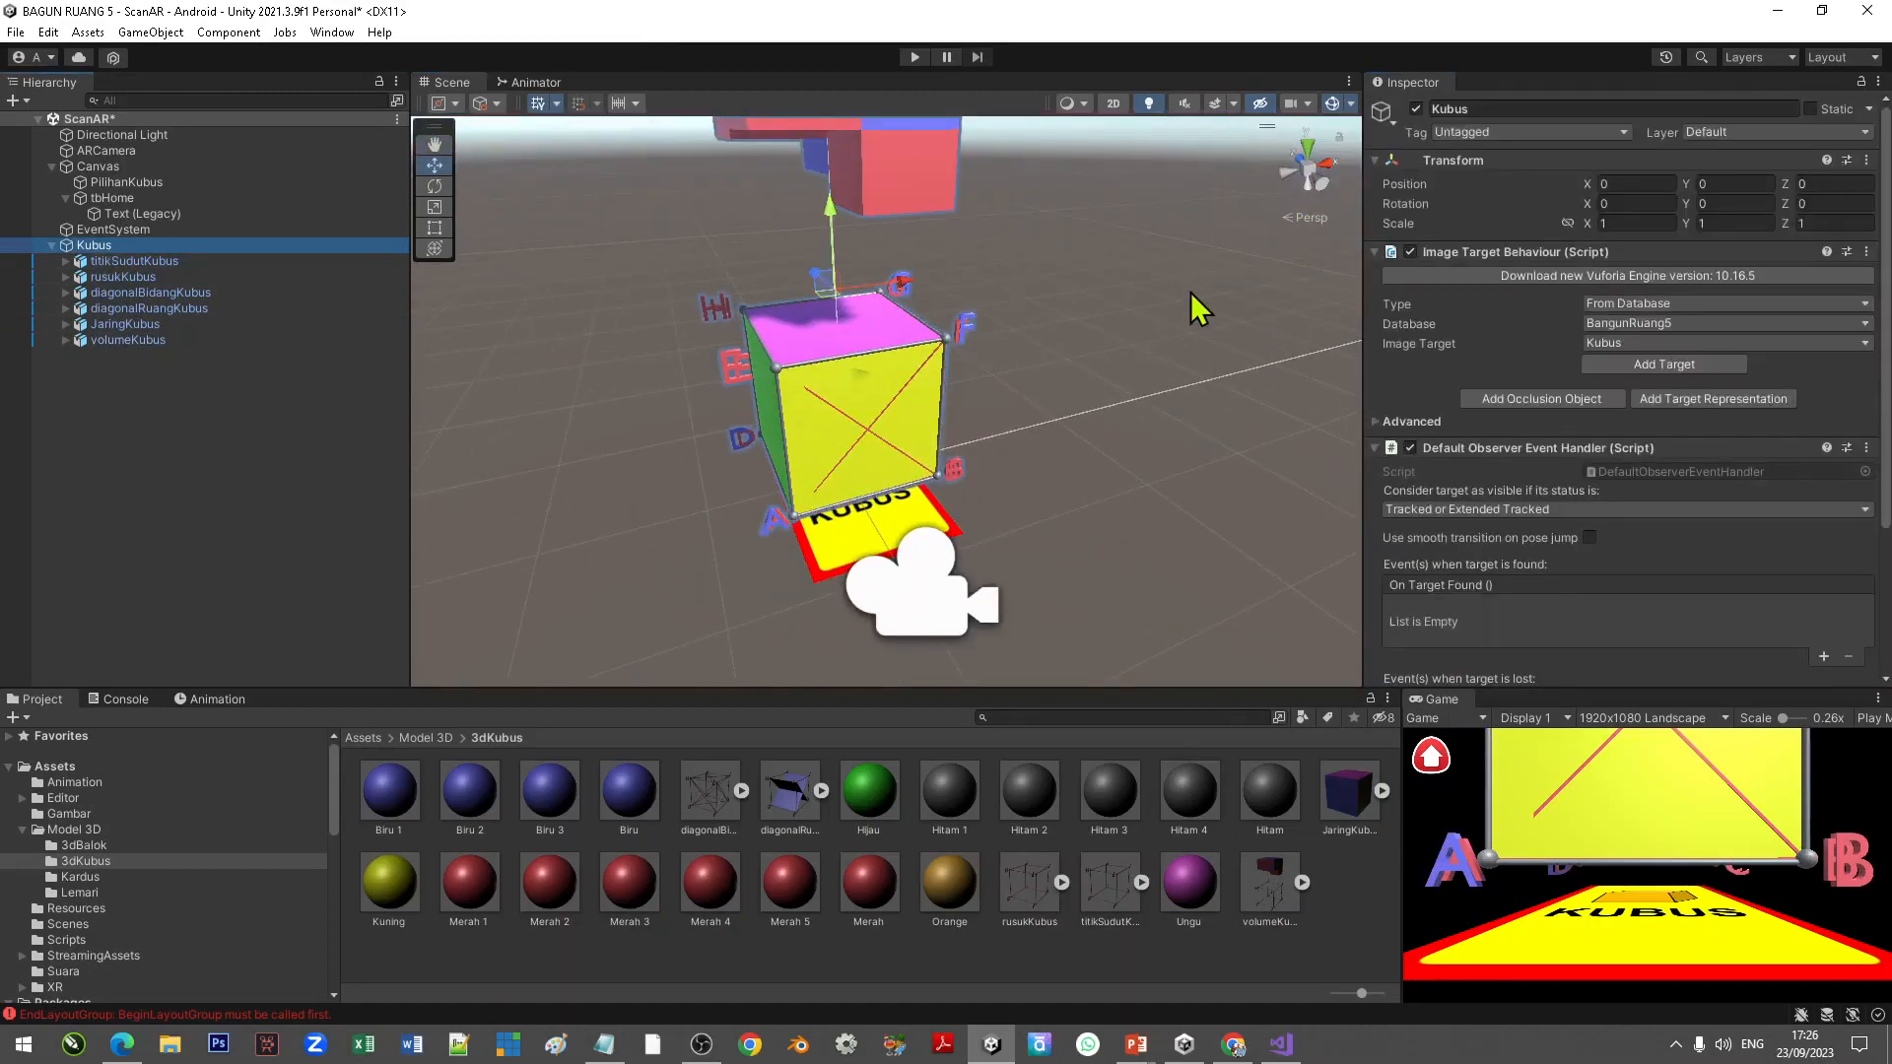
{"action": "scroll", "coordinate": [1439, 351], "scroll_direction": "down", "scroll_amount": 3}
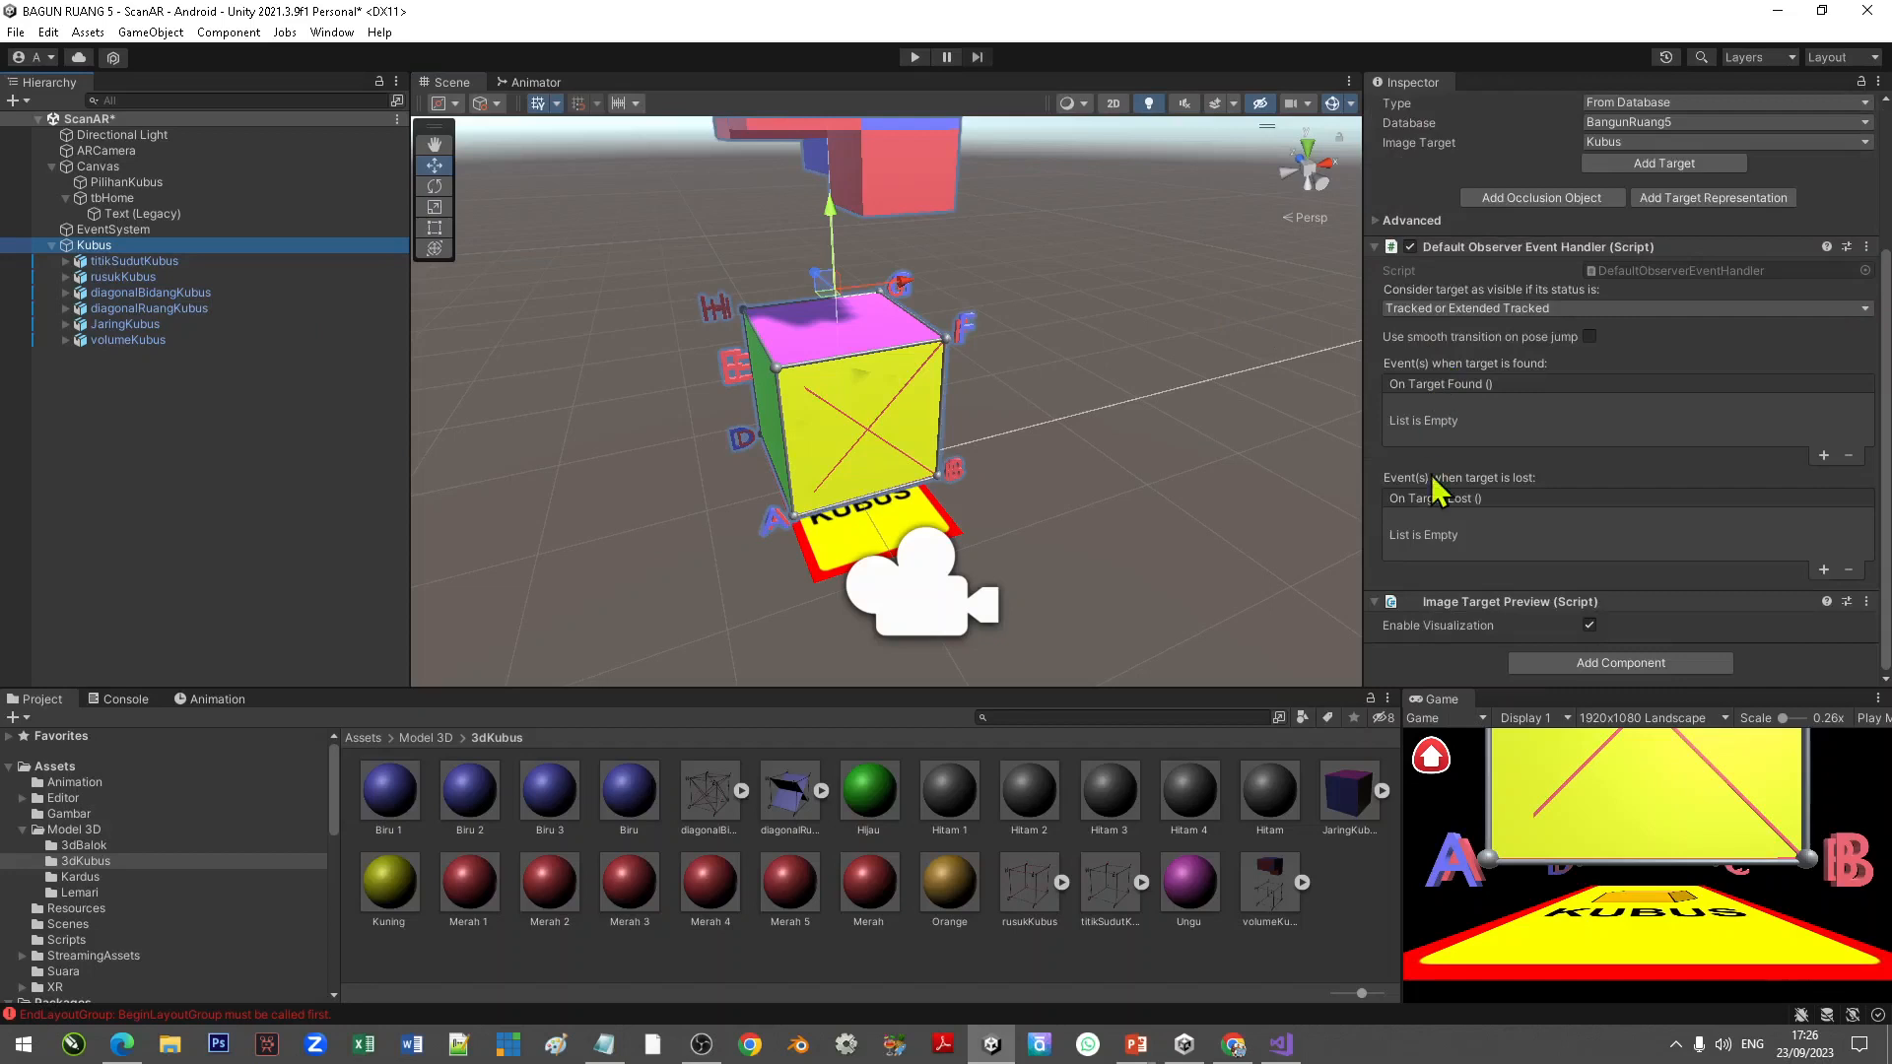
{"action": "scroll", "coordinate": [1031, 387], "scroll_direction": "down", "scroll_amount": 4}
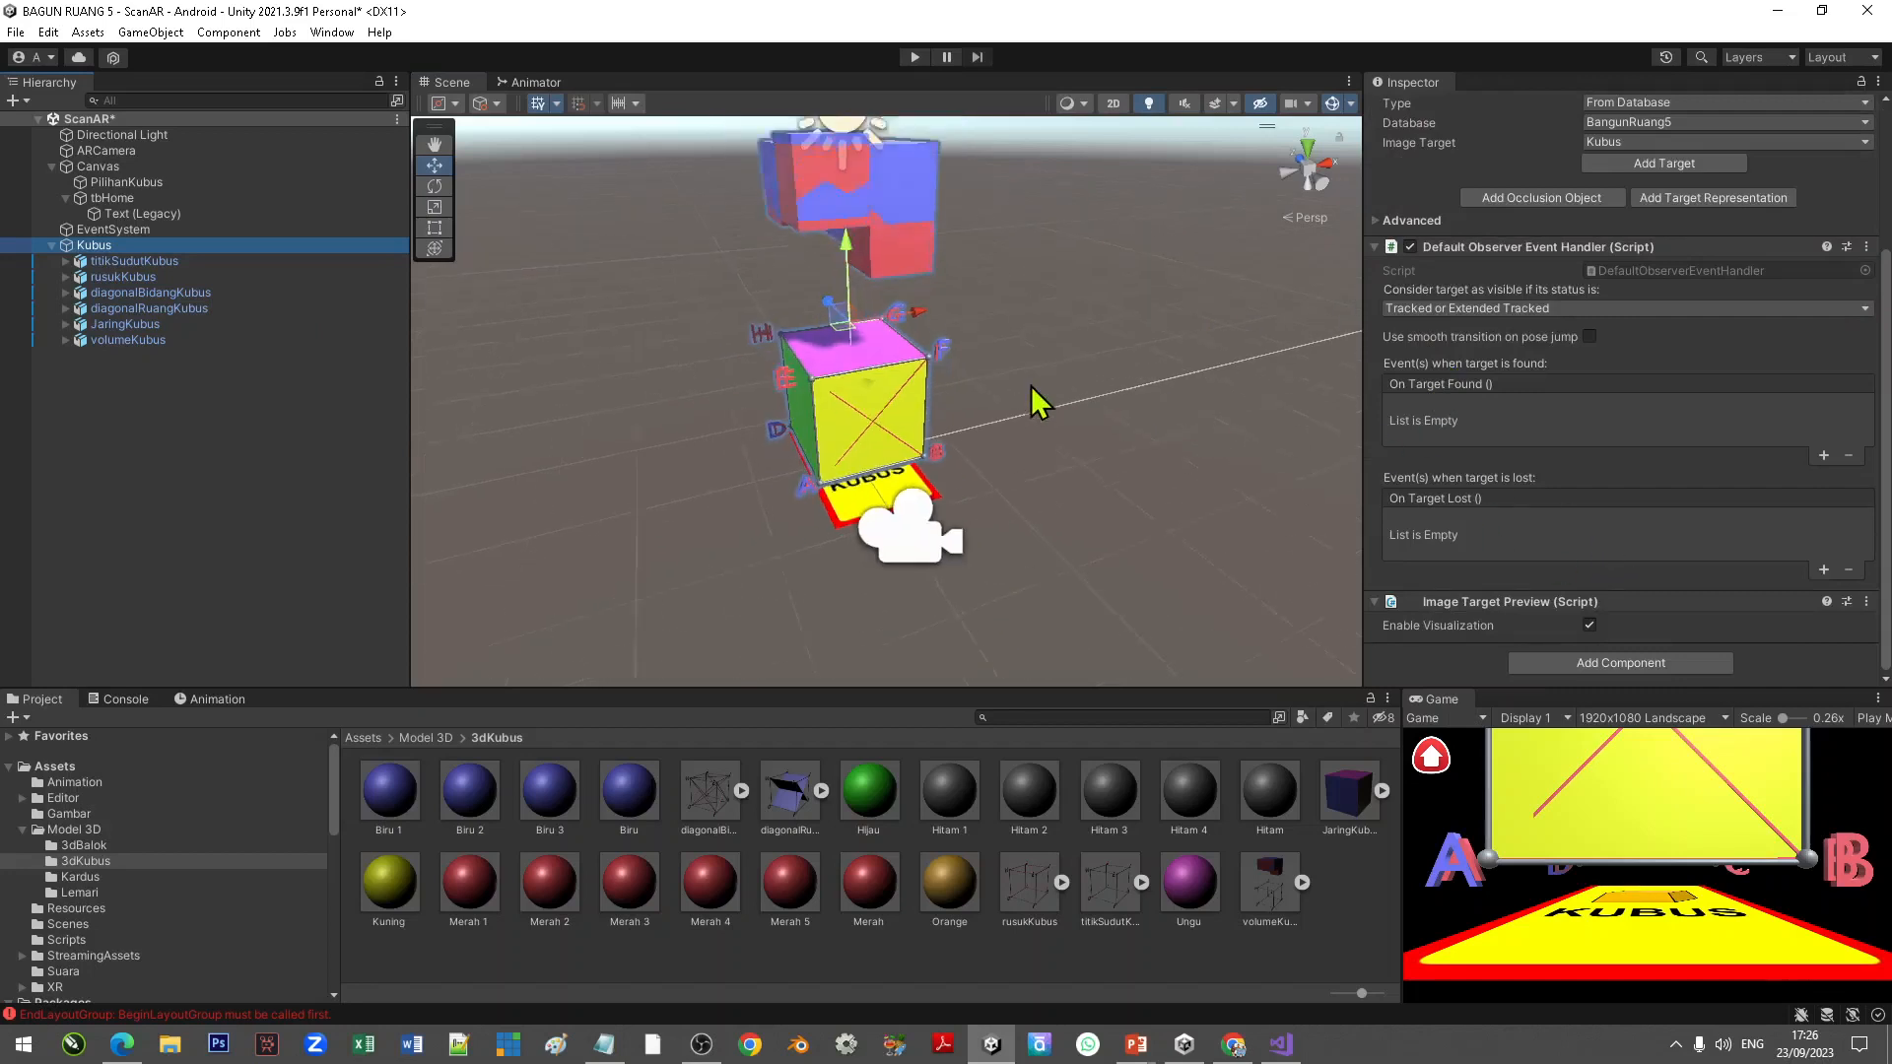
{"action": "scroll", "coordinate": [1056, 423], "scroll_direction": "up", "scroll_amount": 5}
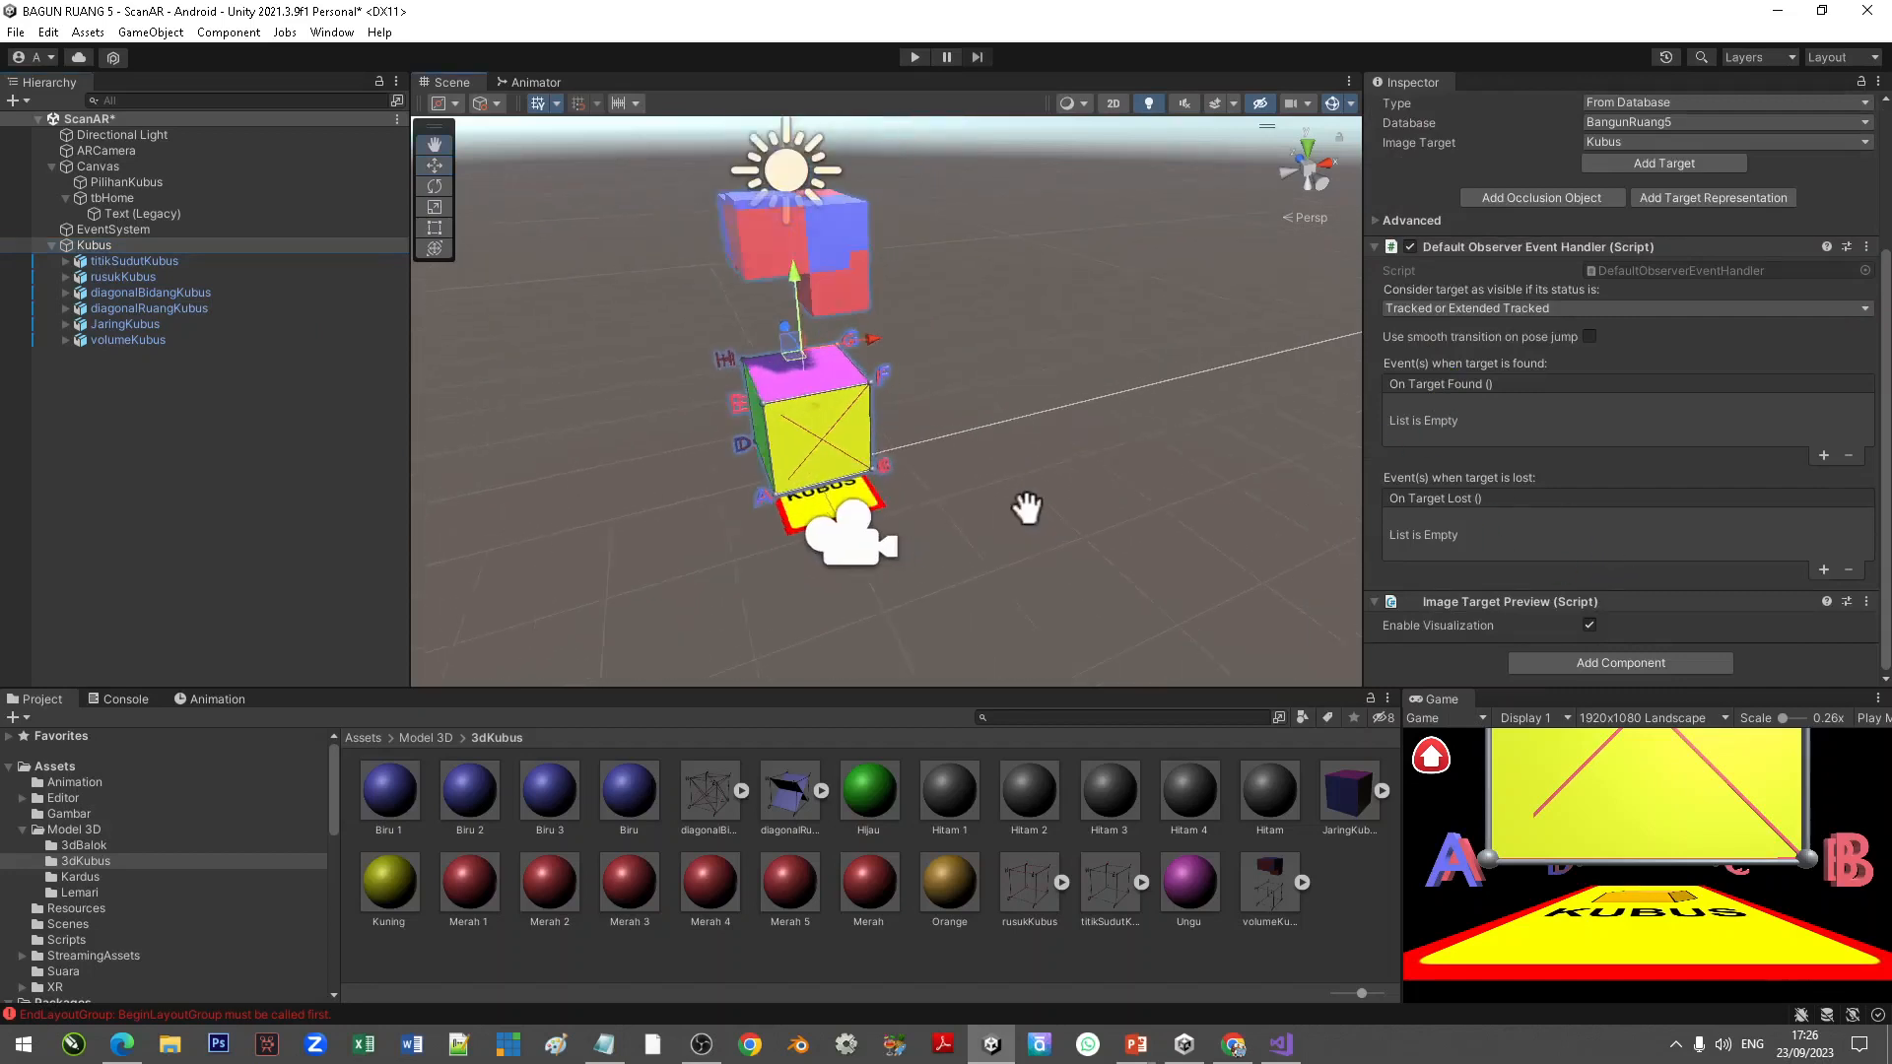
{"action": "right_click_drag", "start_coordinate": [1006, 552], "coordinate": [926, 548]}
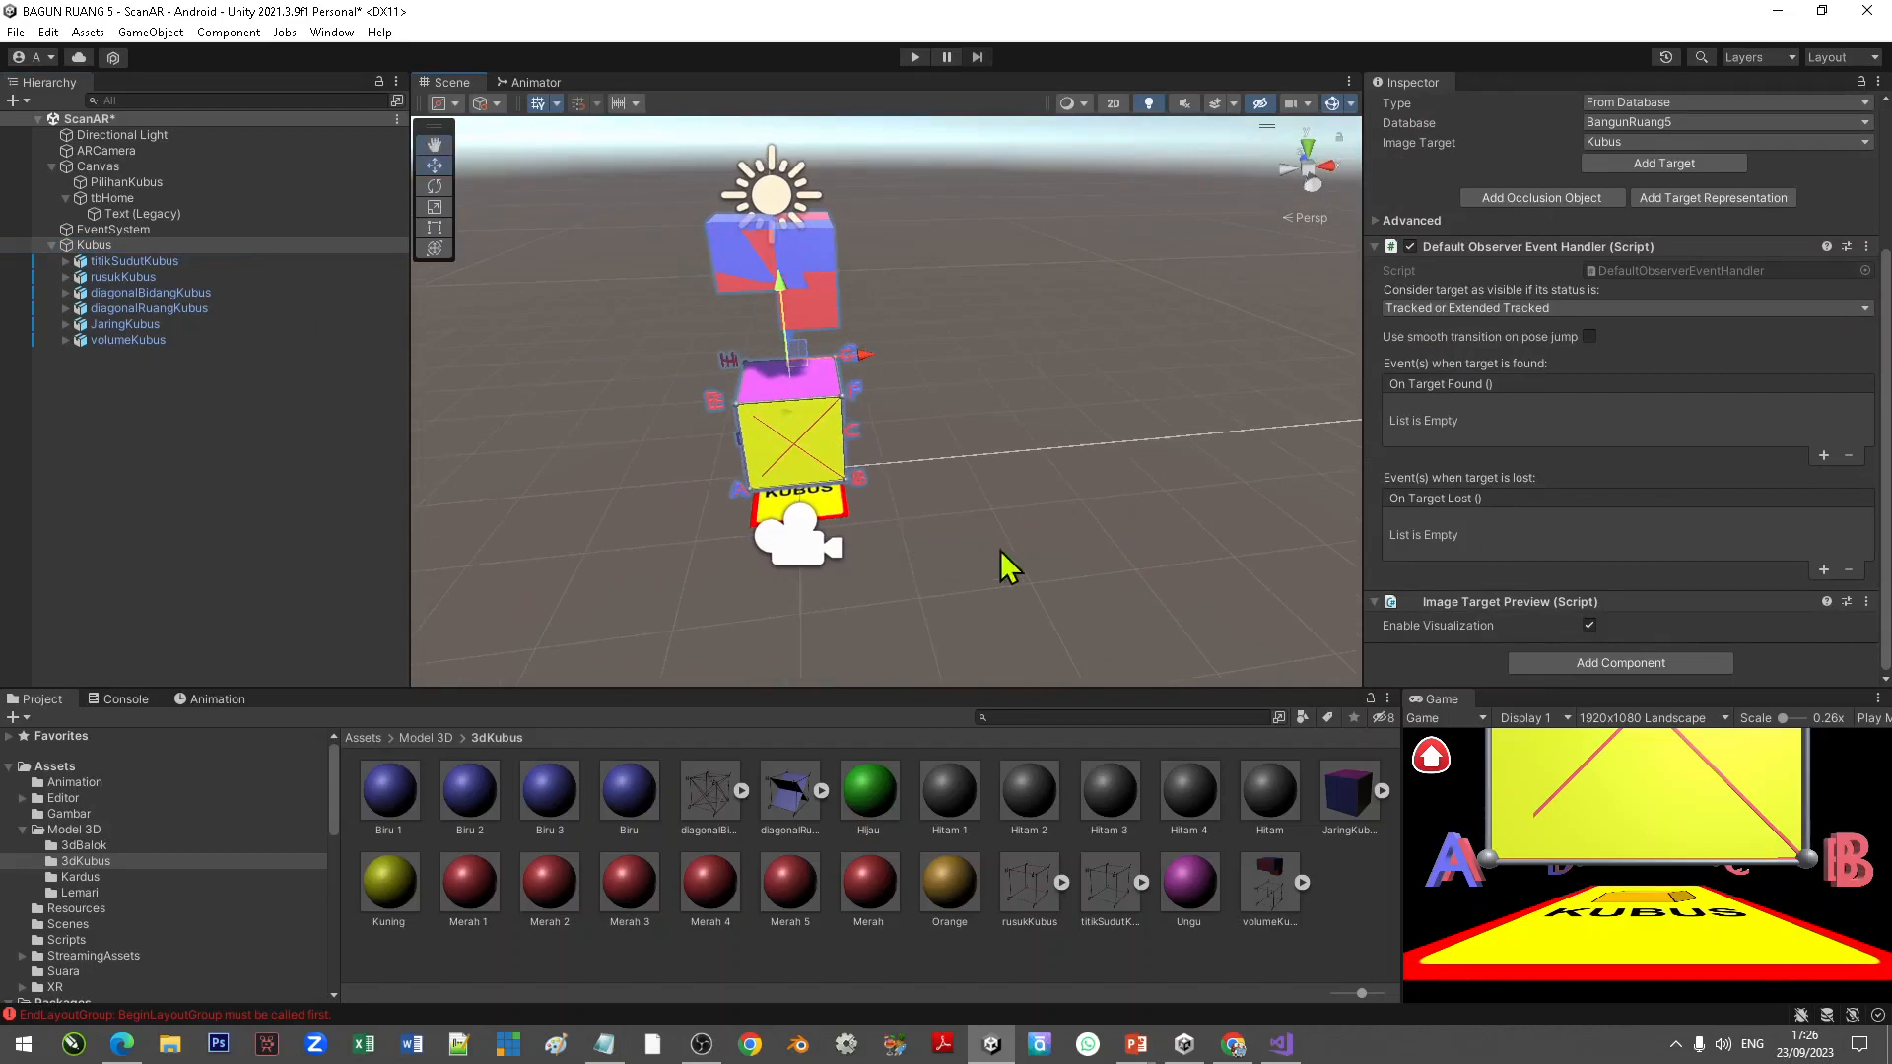
Step: Examine the cube models on the Kubus image target from several viewing angles and reselect the Kubus target
{"action": "middle_click_drag", "start_coordinate": [1000, 552], "coordinate": [917, 554]}
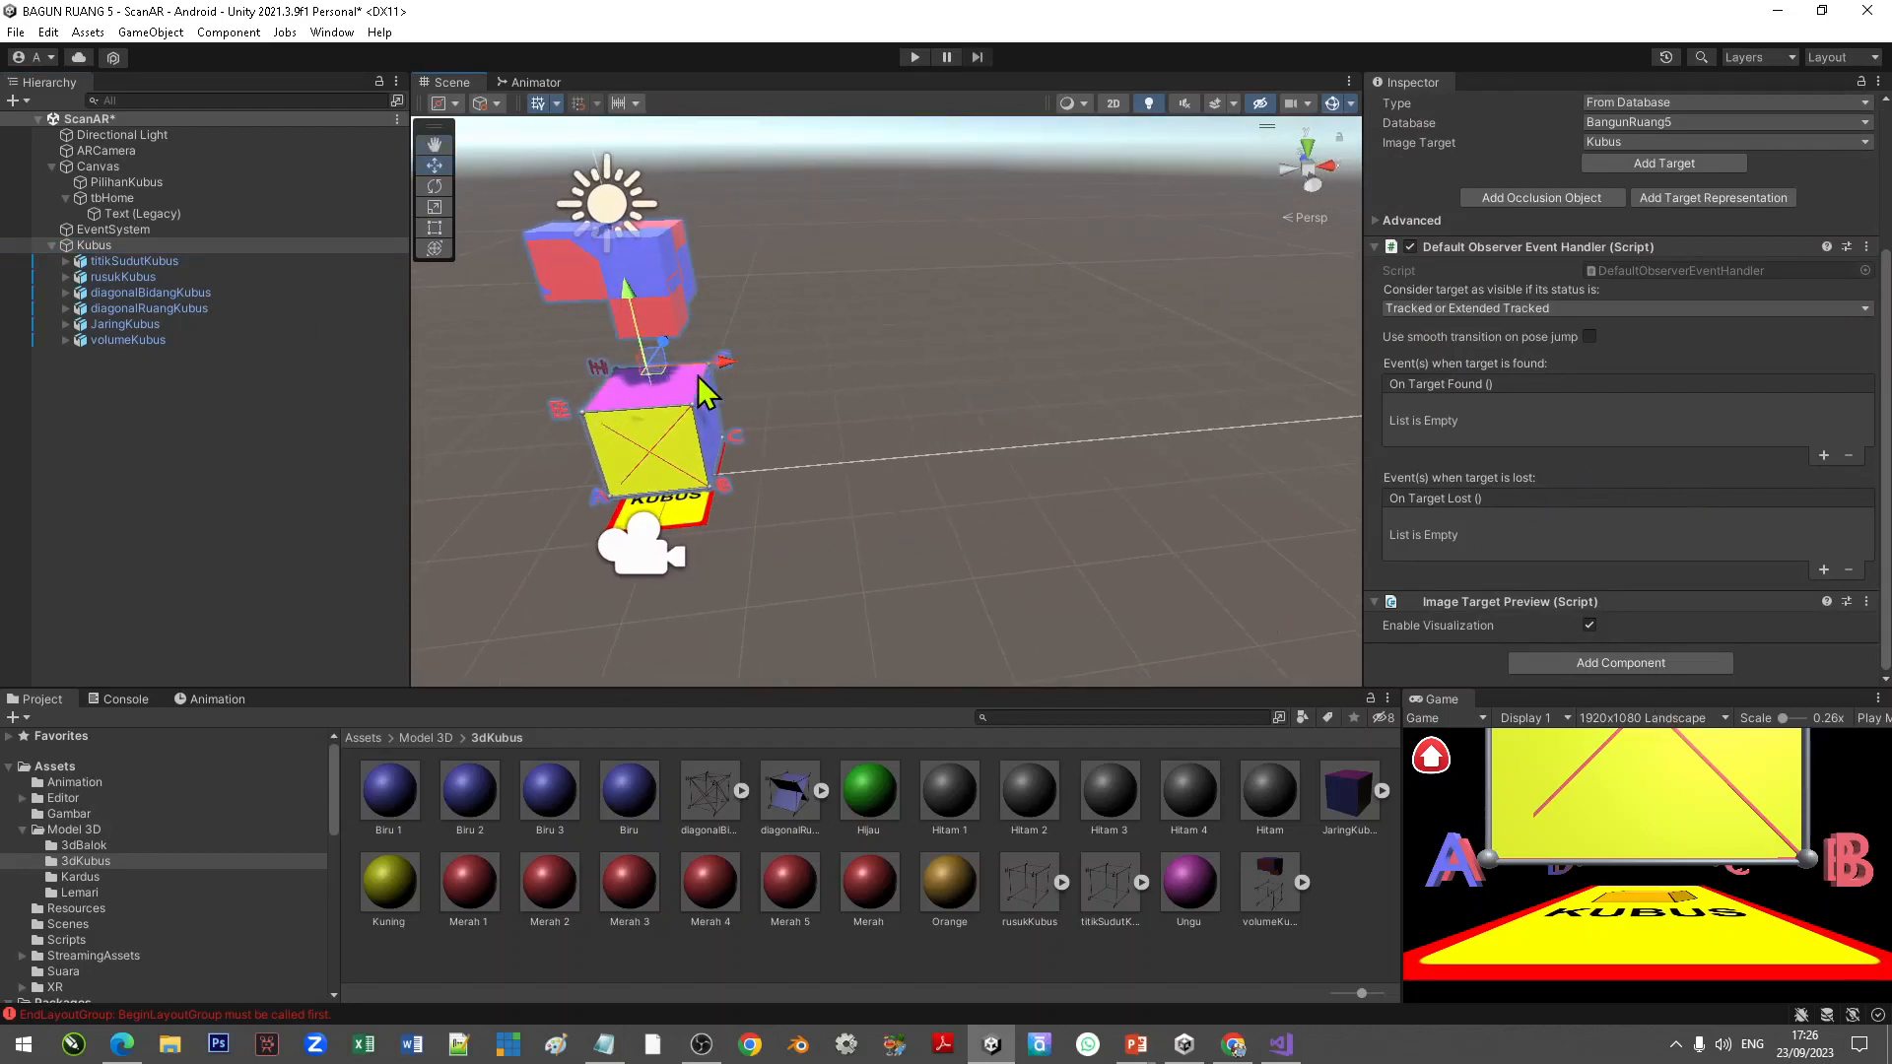
{"action": "scroll", "coordinate": [681, 362], "scroll_direction": "up", "scroll_amount": 3}
{"action": "scroll", "coordinate": [680, 362], "scroll_direction": "down", "scroll_amount": 2}
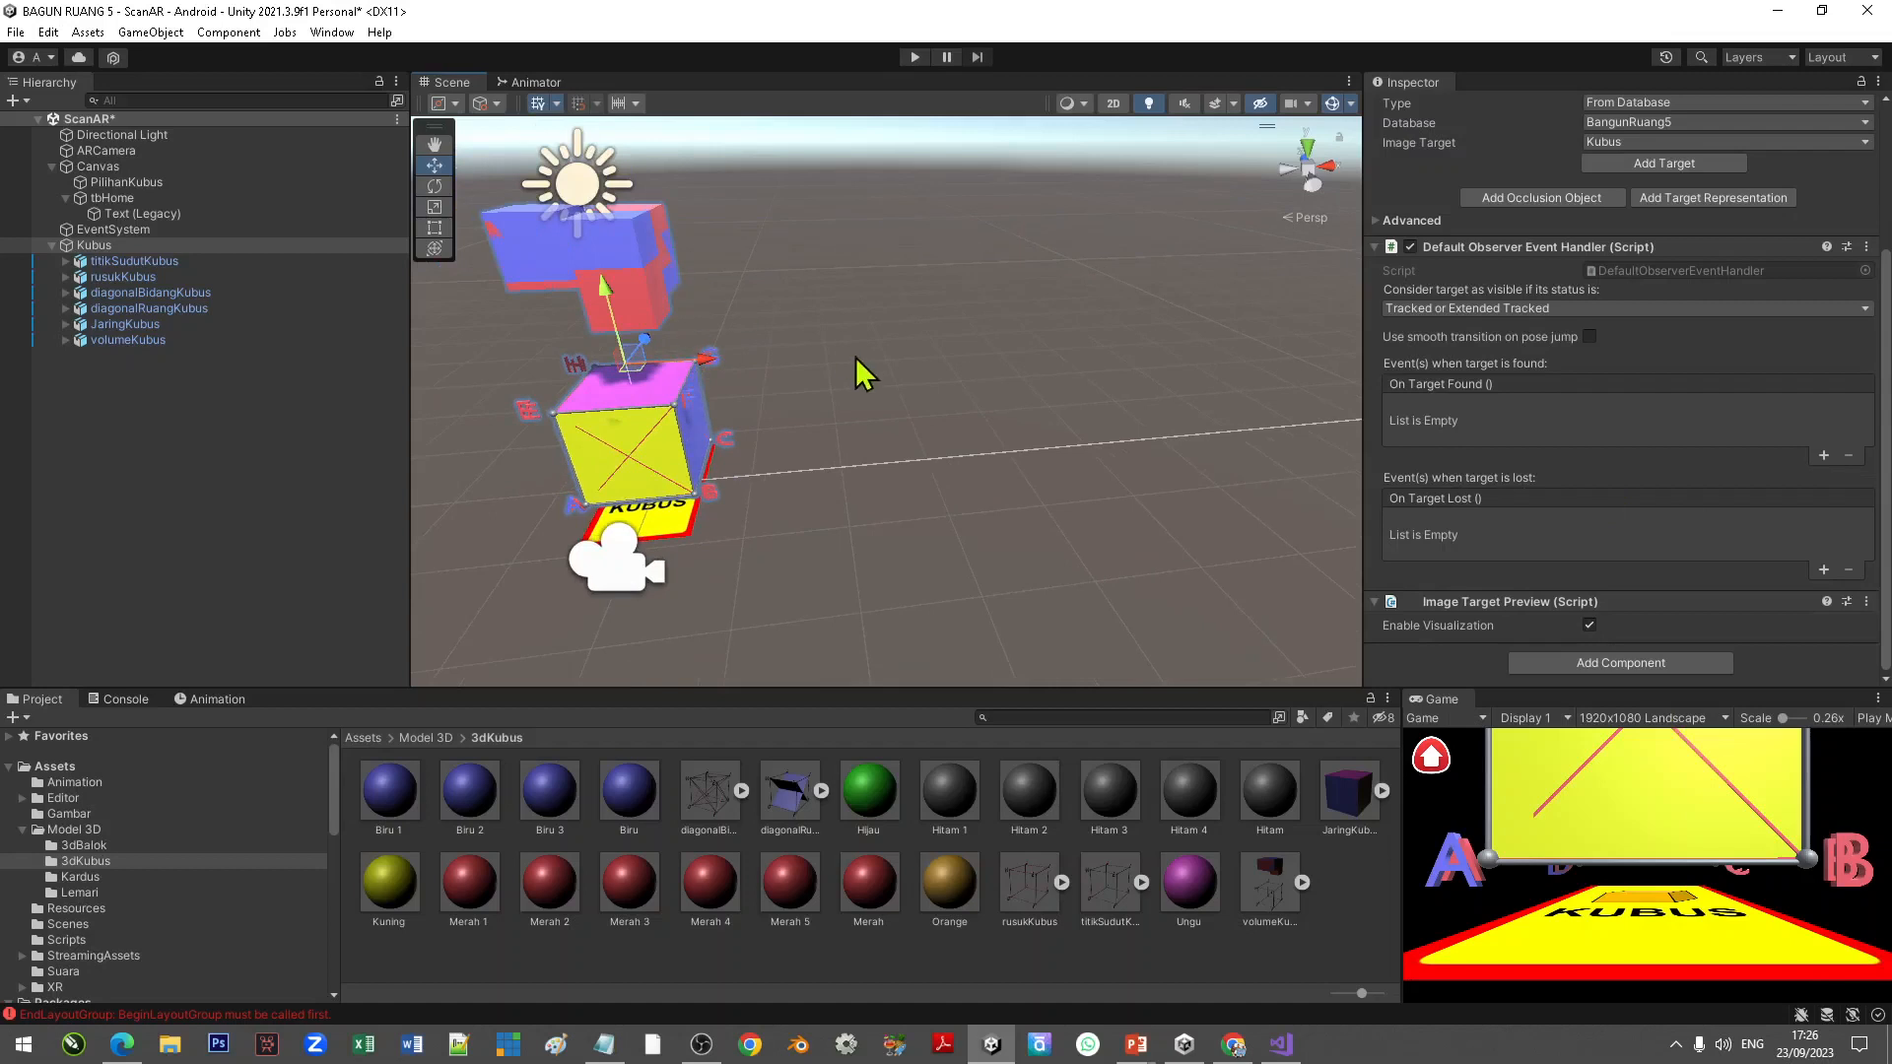
{"action": "middle_click_drag", "start_coordinate": [1015, 361], "coordinate": [1020, 361]}
{"action": "middle_click_drag", "start_coordinate": [856, 505], "coordinate": [972, 482]}
{"action": "right_click_drag", "start_coordinate": [857, 495], "coordinate": [950, 477]}
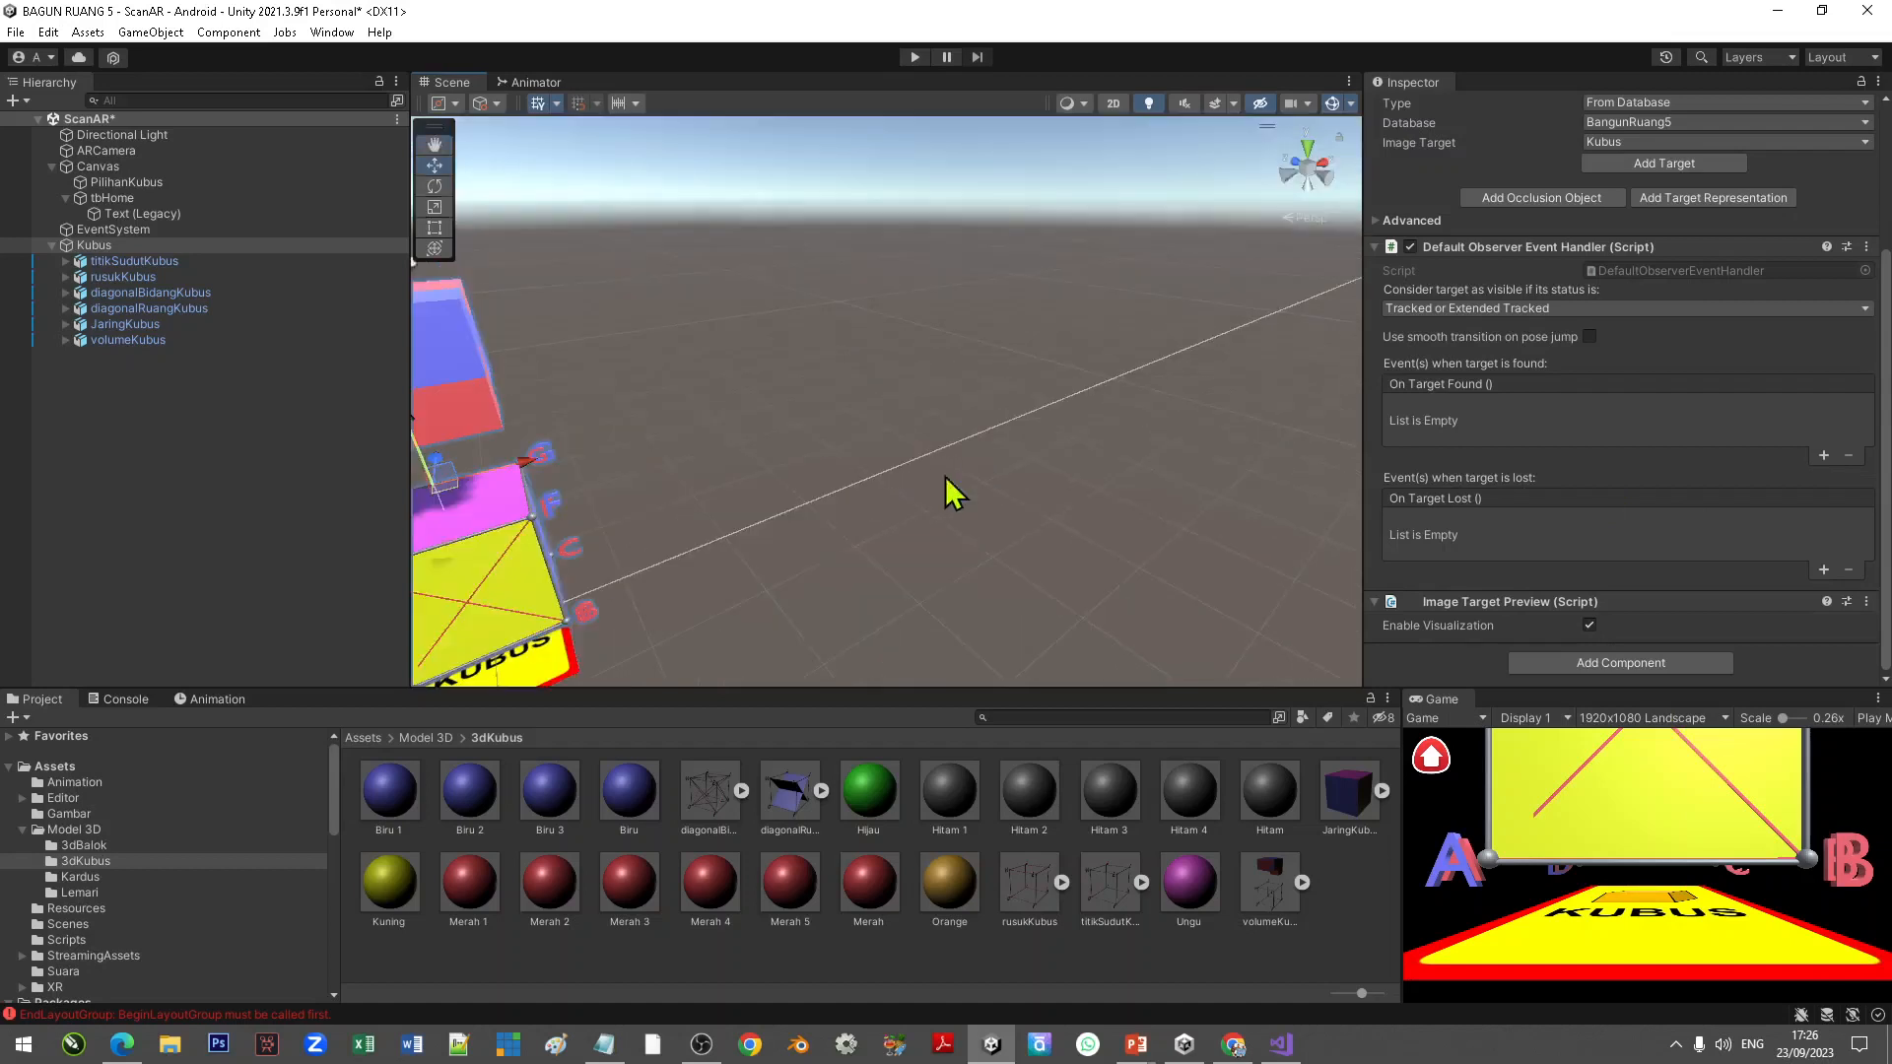
{"action": "middle_click_drag", "start_coordinate": [950, 483], "coordinate": [1167, 410]}
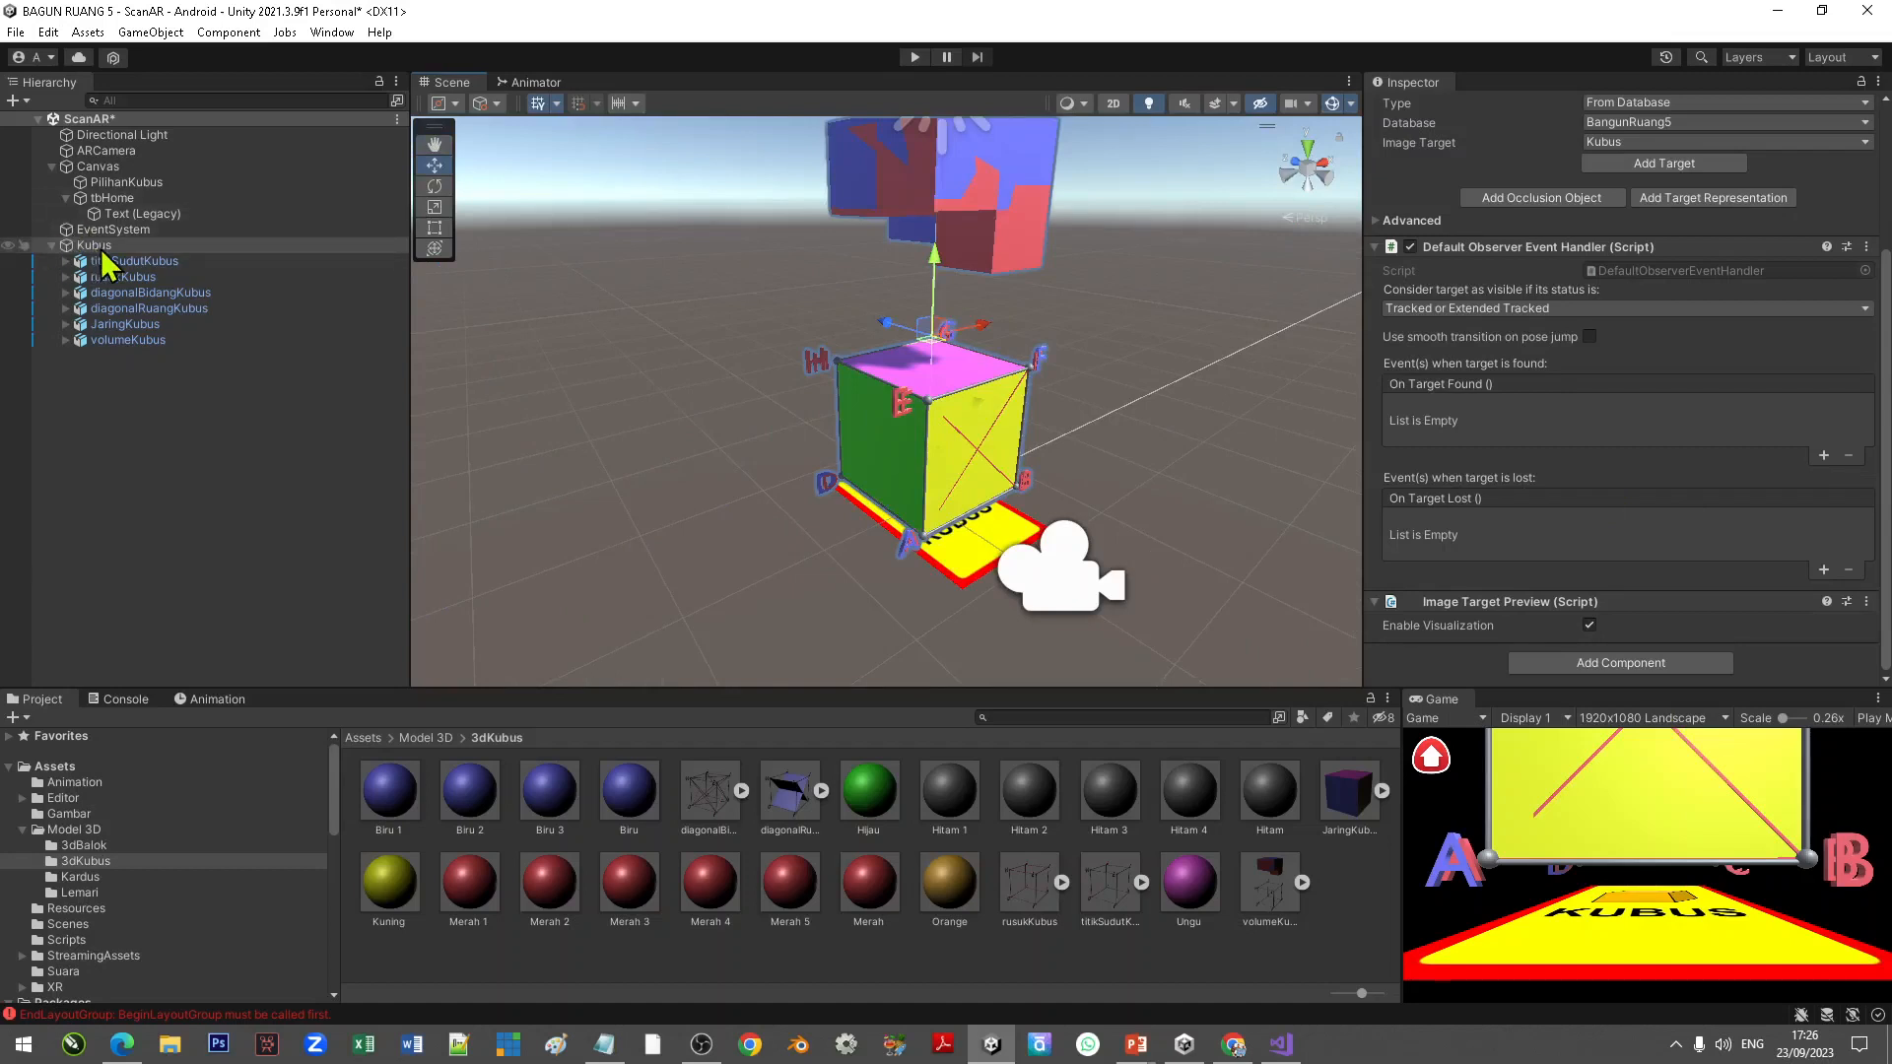
{"action": "left_click", "coordinate": [264, 246]}
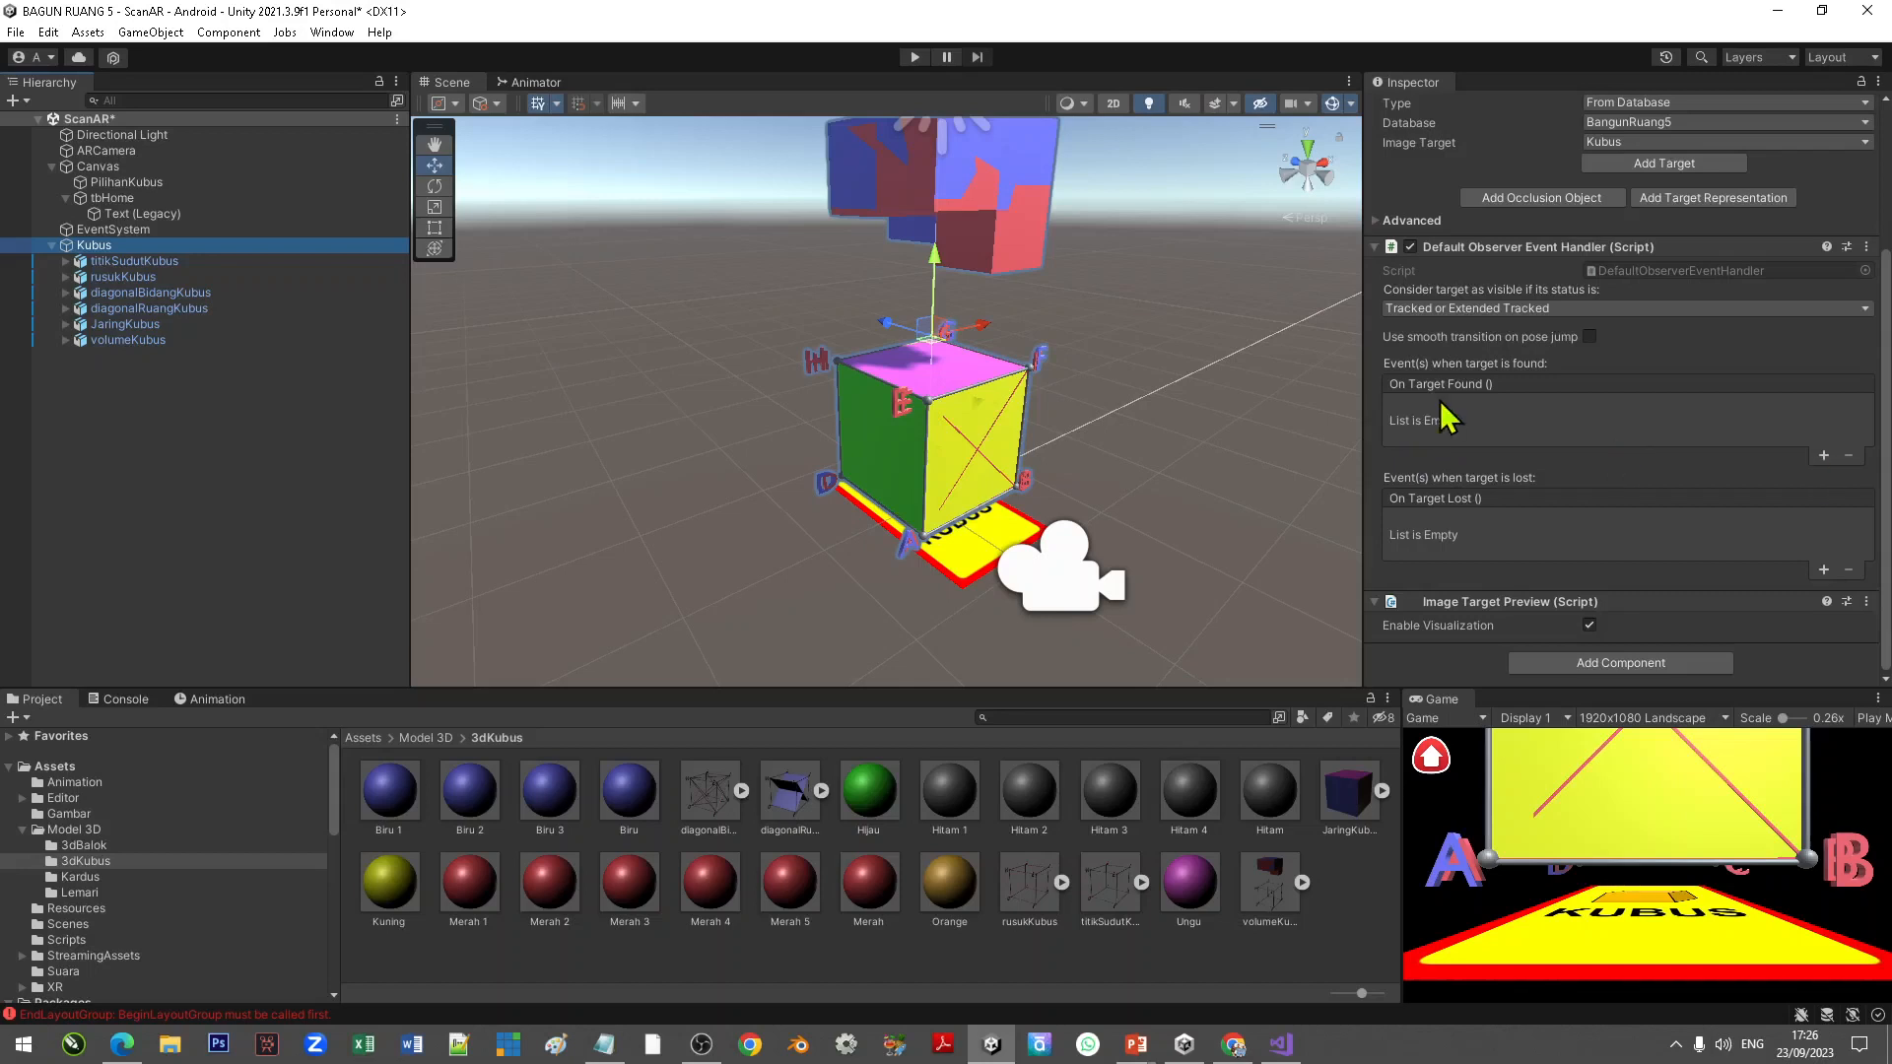
{"action": "left_click", "coordinate": [1823, 455]}
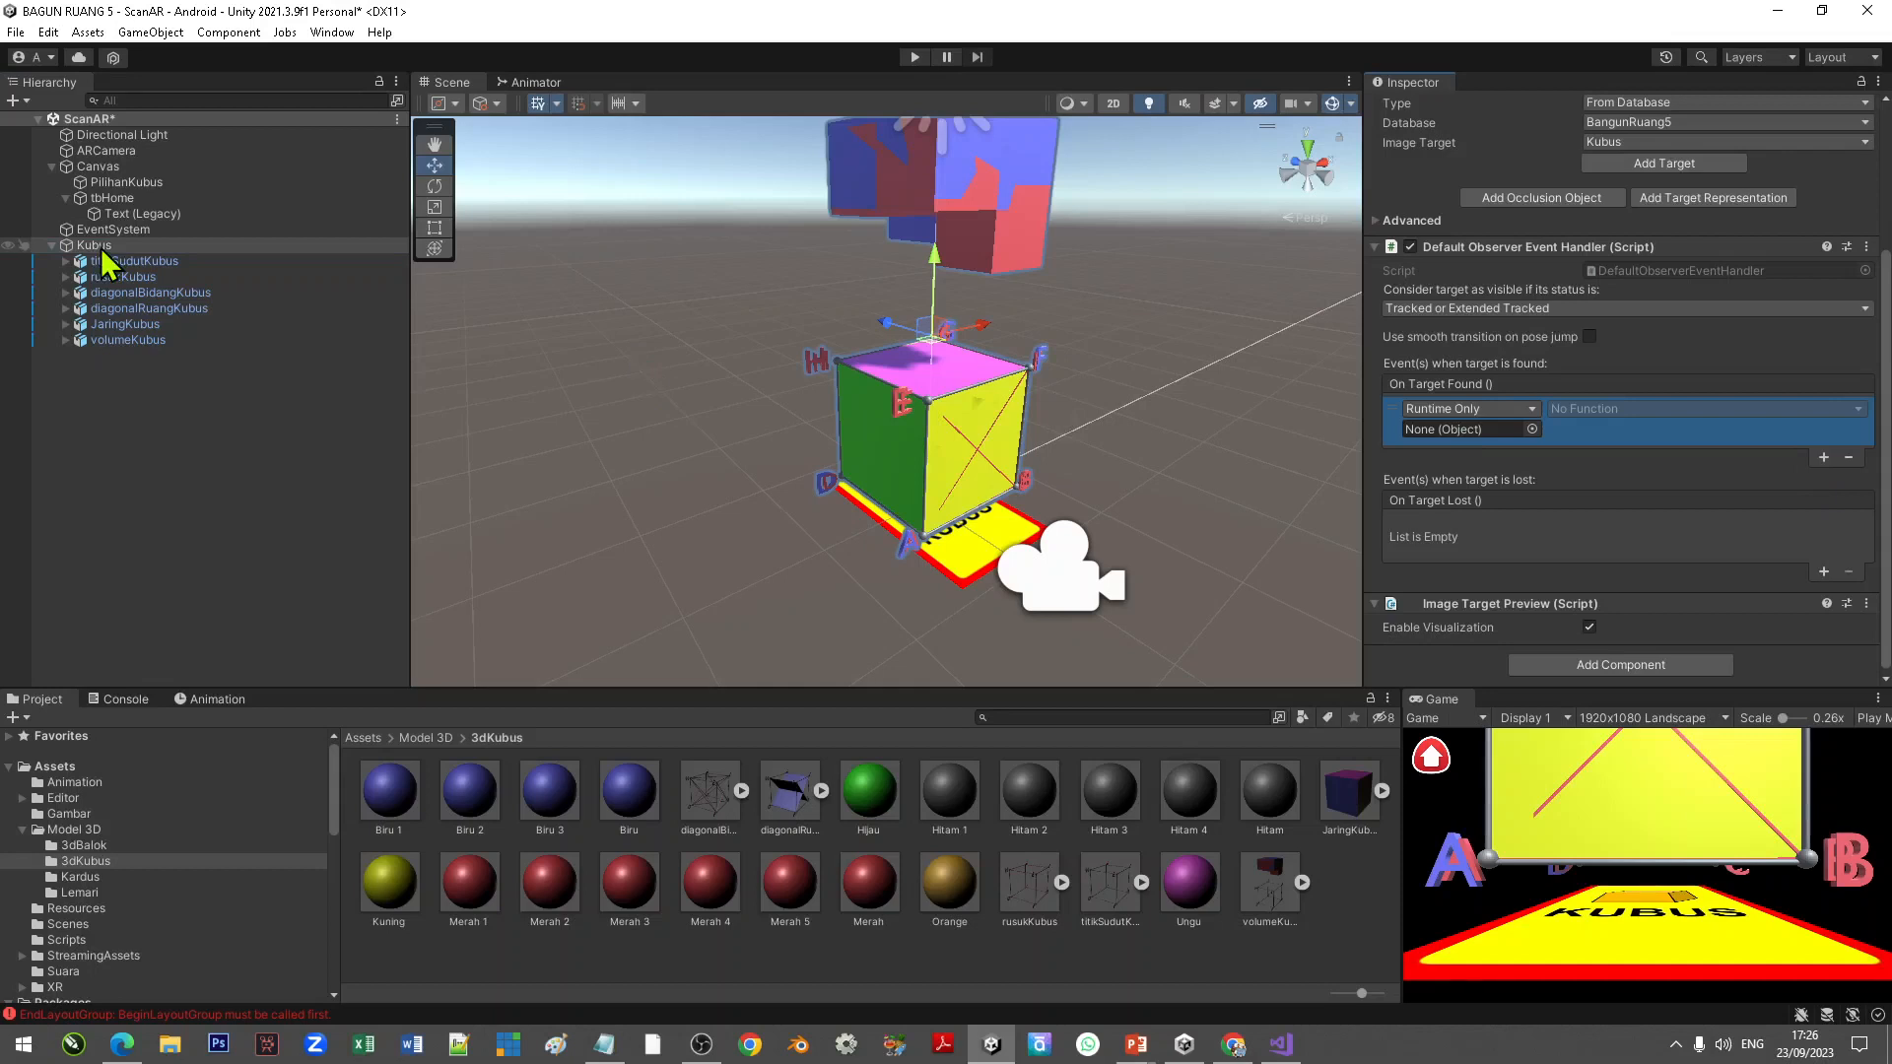
{"action": "left_click", "coordinate": [1850, 458]}
{"action": "left_click", "coordinate": [694, 397]}
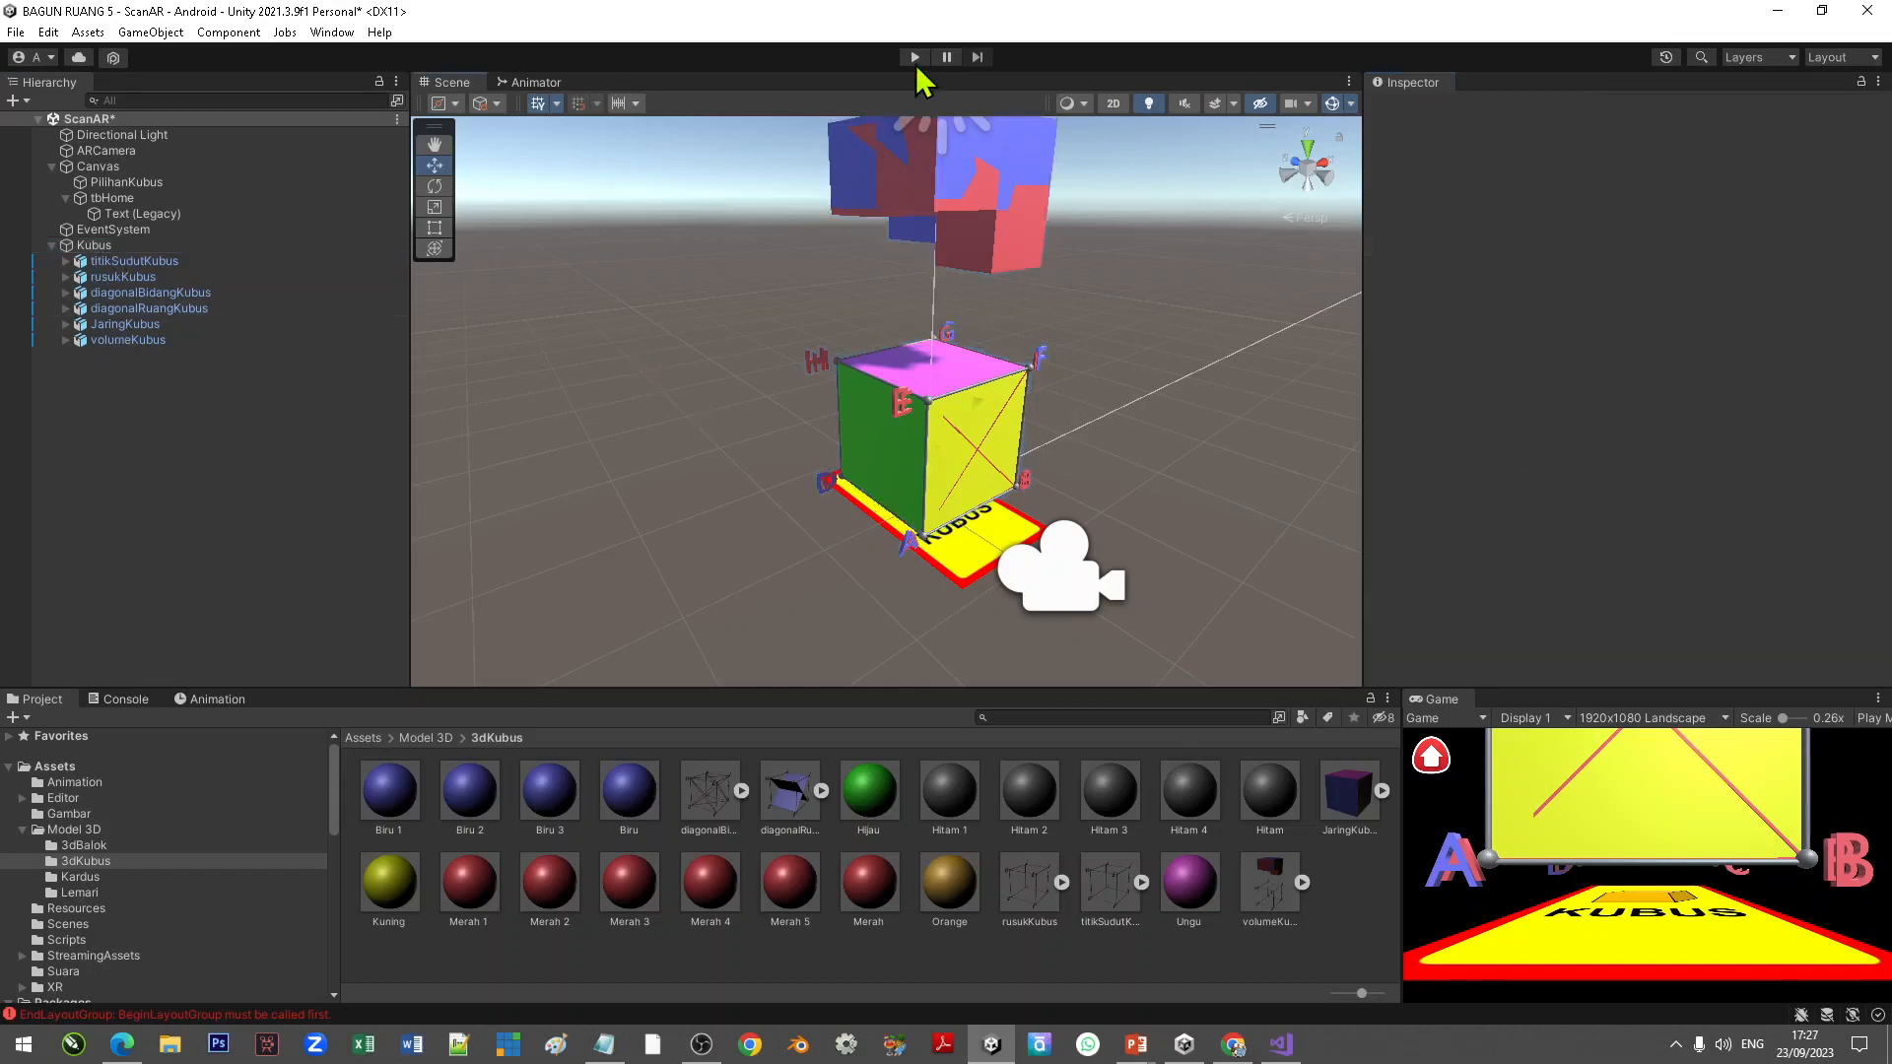
Step: Enter Play mode to test the app, then choose the exit option on the game's main menu
{"action": "left_click", "coordinate": [914, 58]}
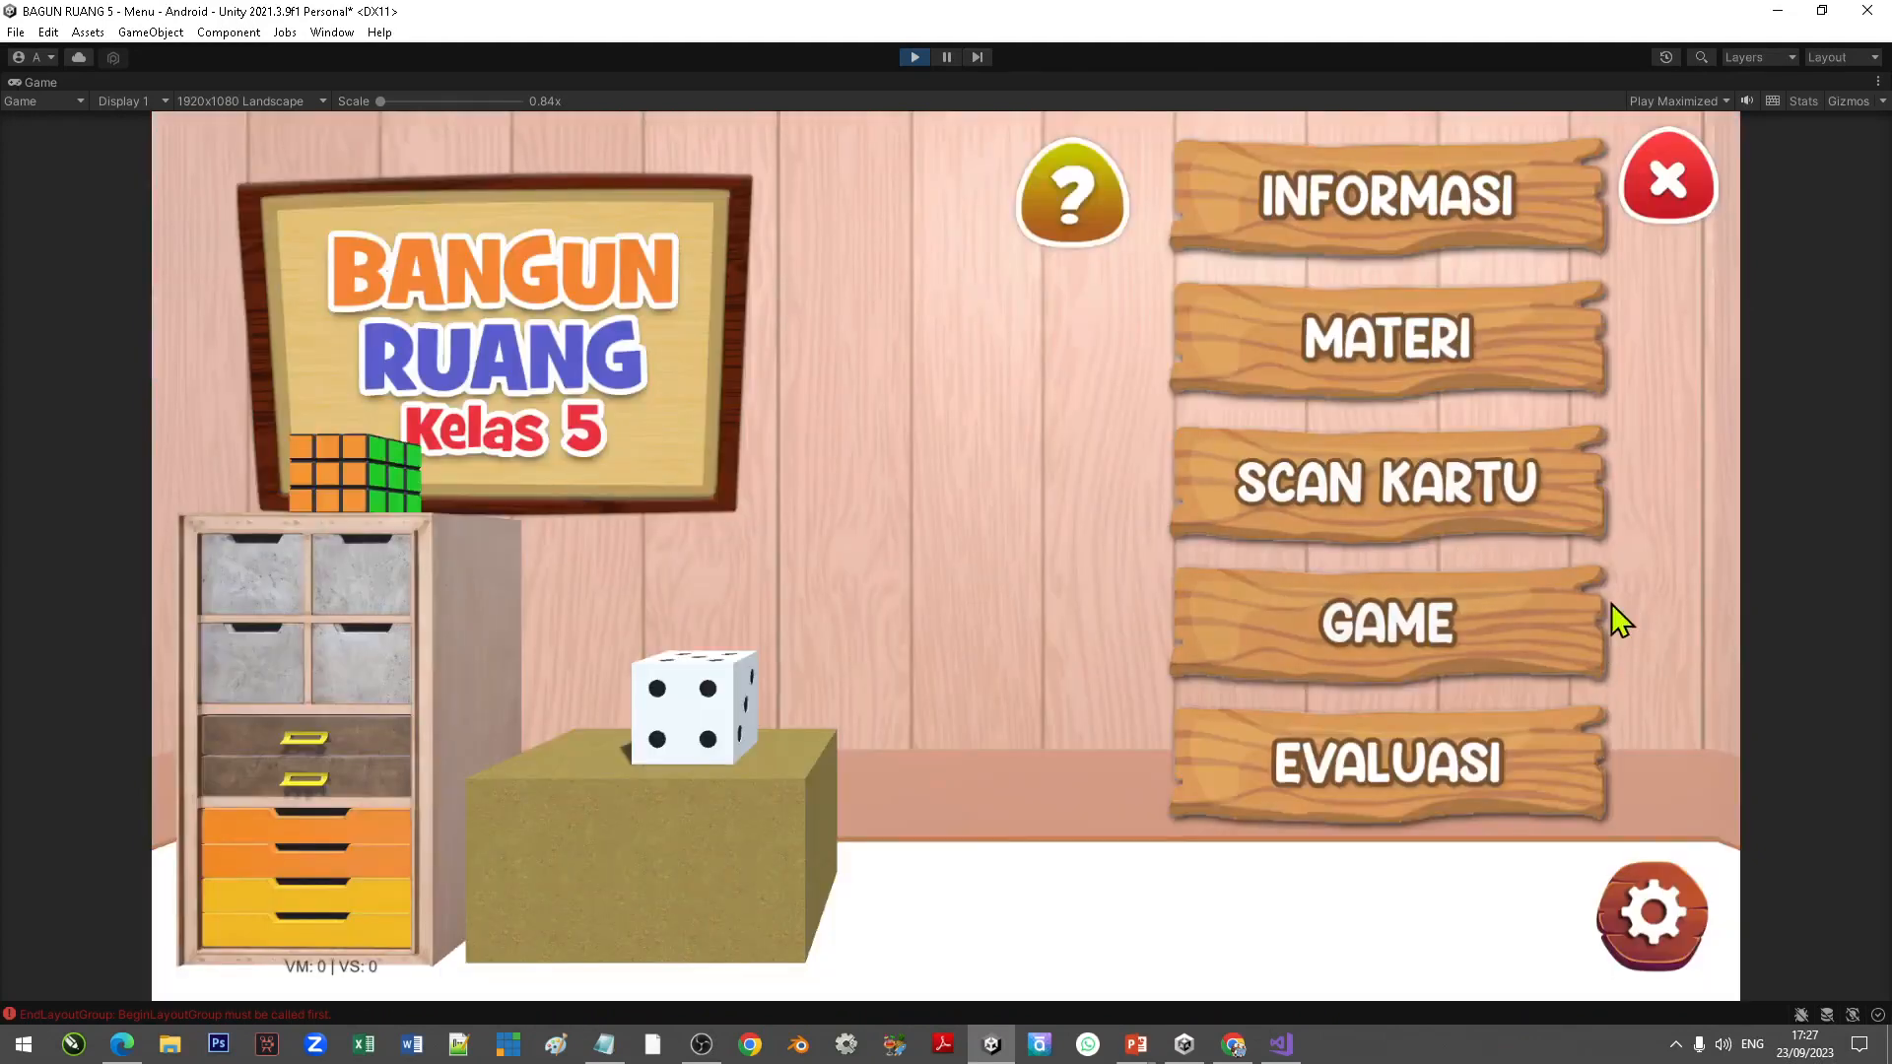
{"action": "left_click", "coordinate": [1681, 195]}
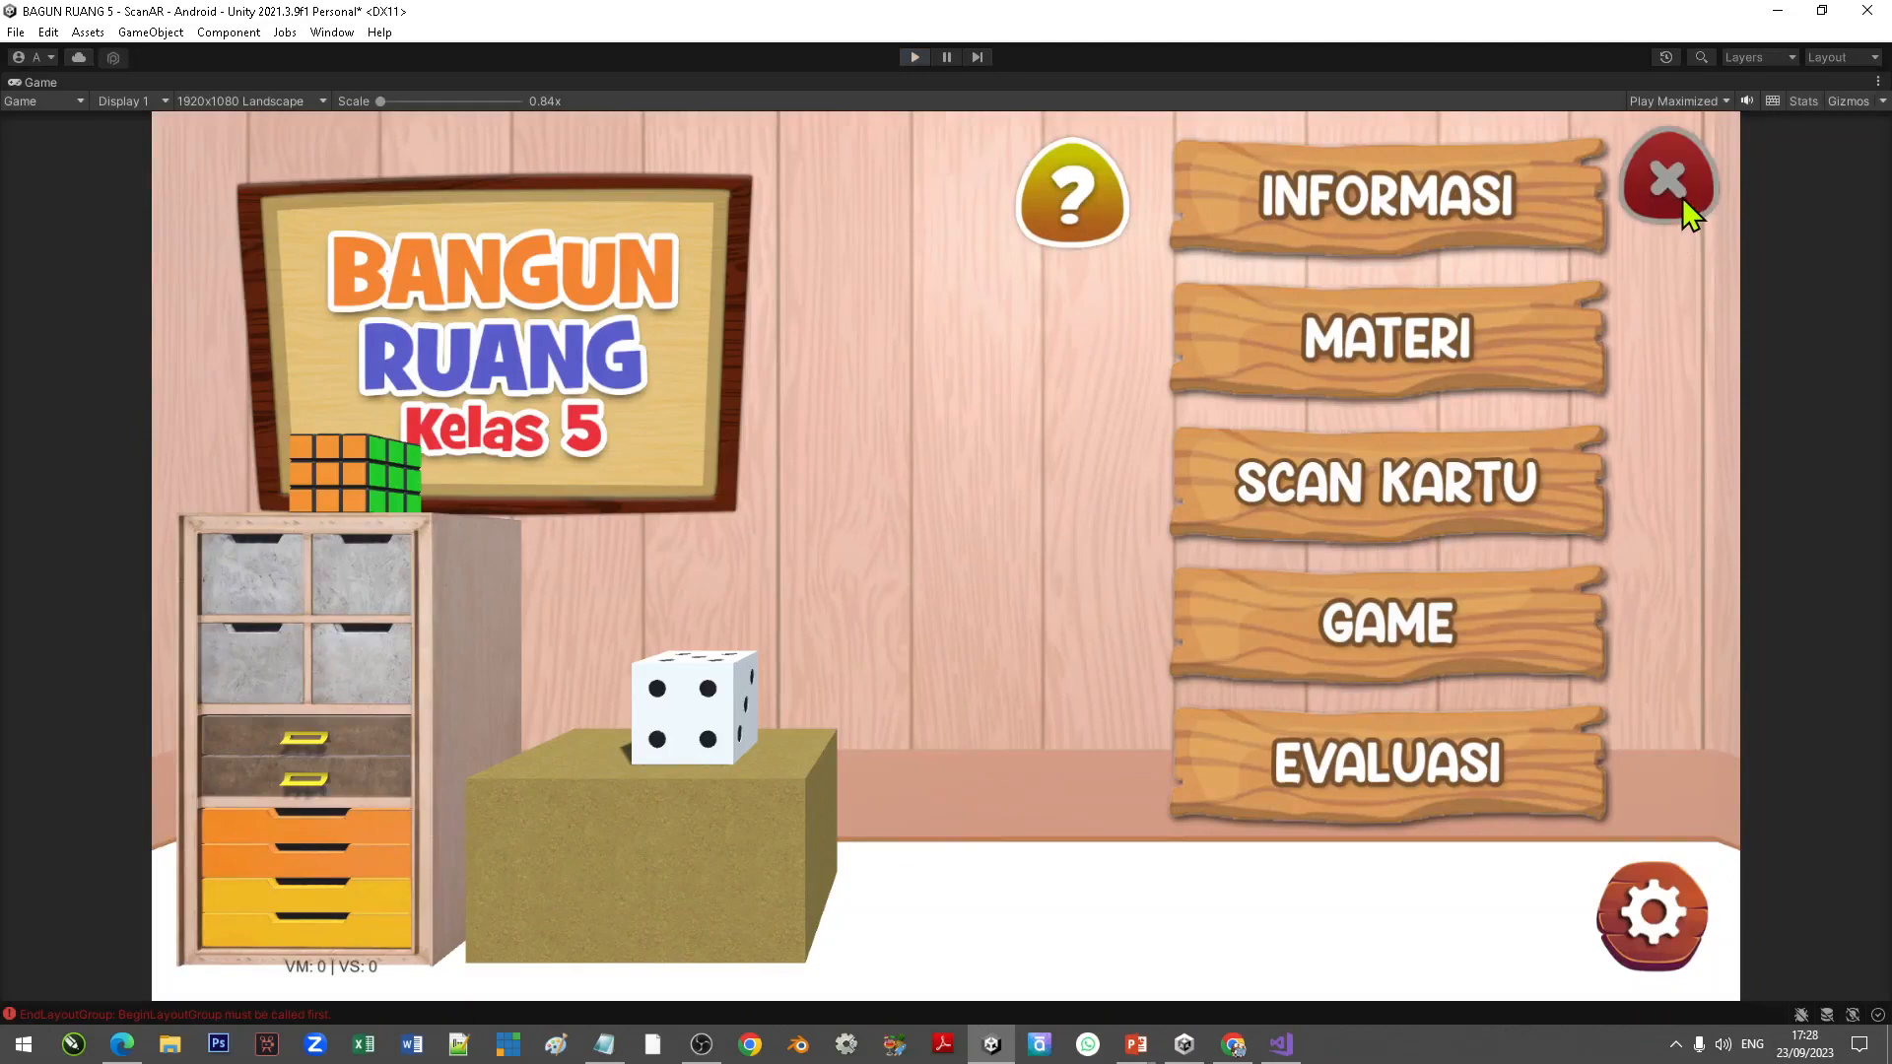